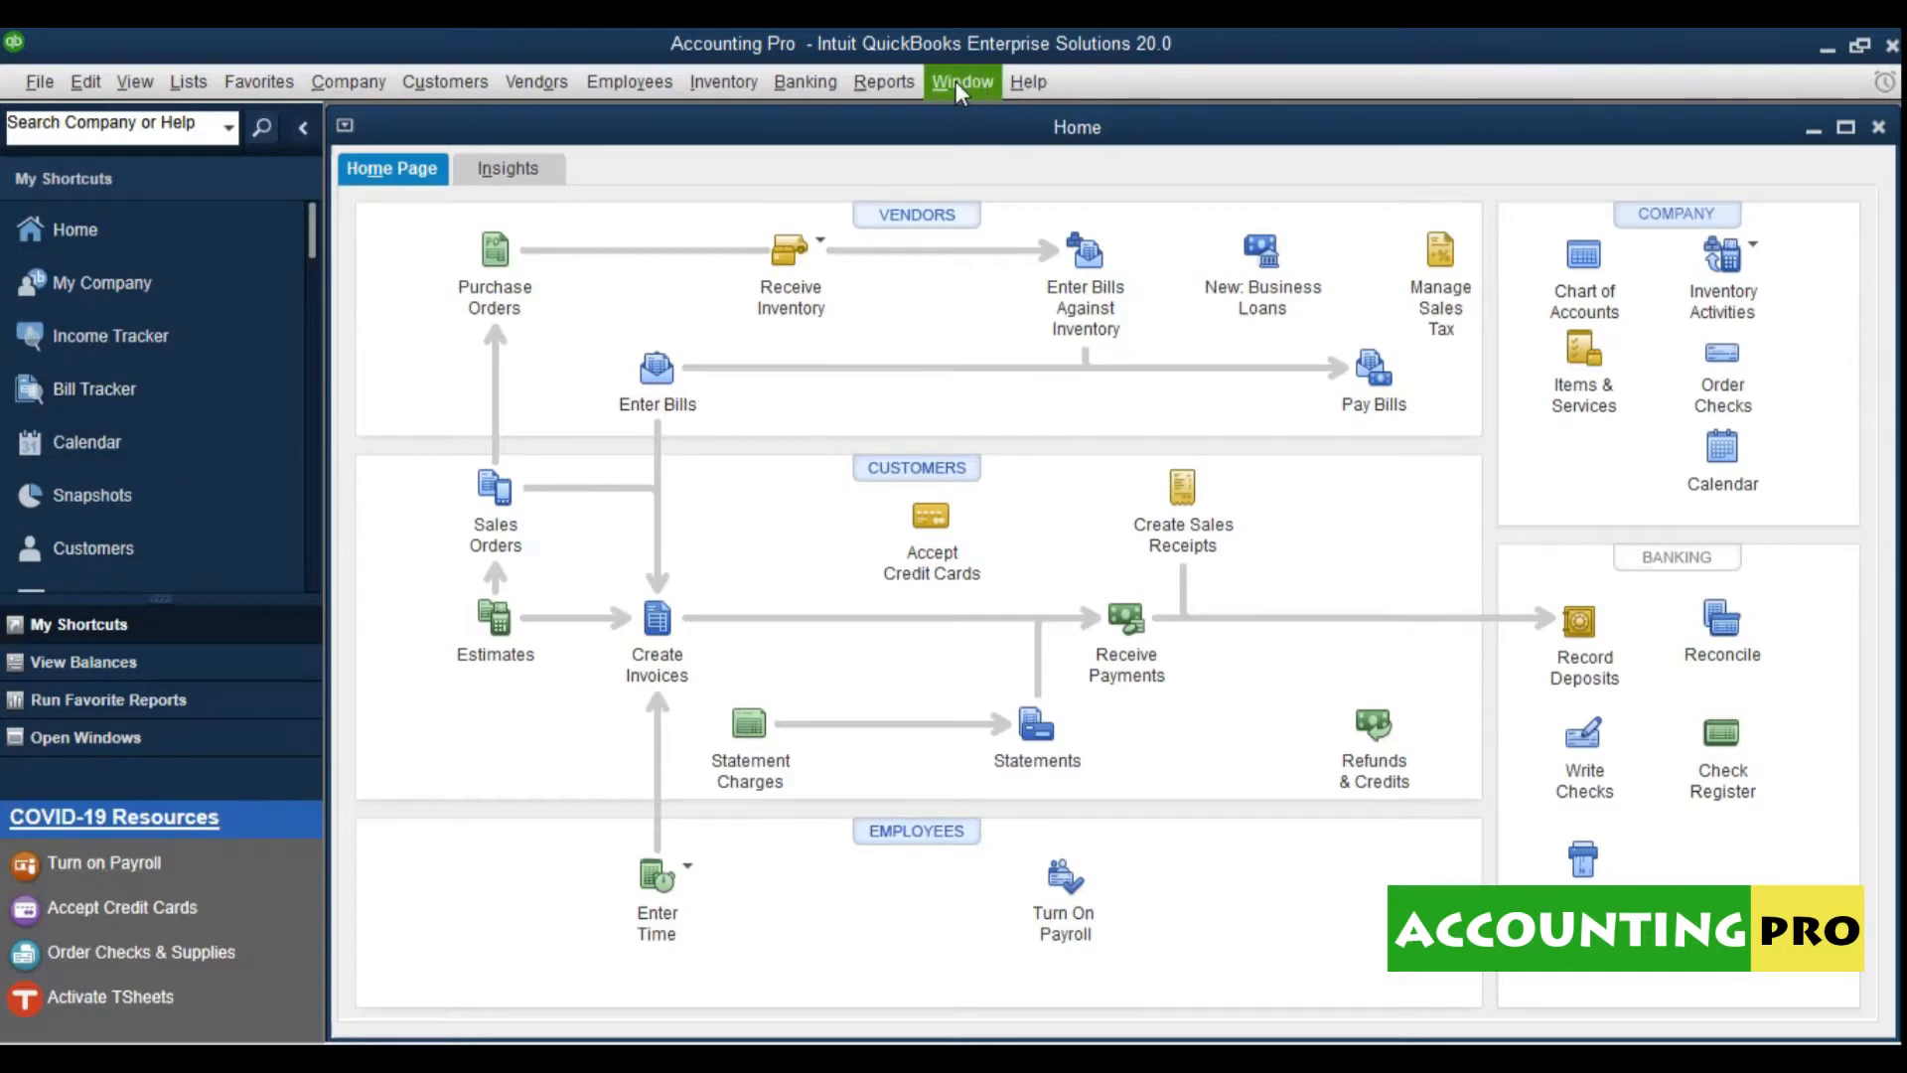
# Step: Browse the menu bar commands, then close the menus to return to the Home page
pyautogui.click(40, 81)
pyautogui.click(86, 81)
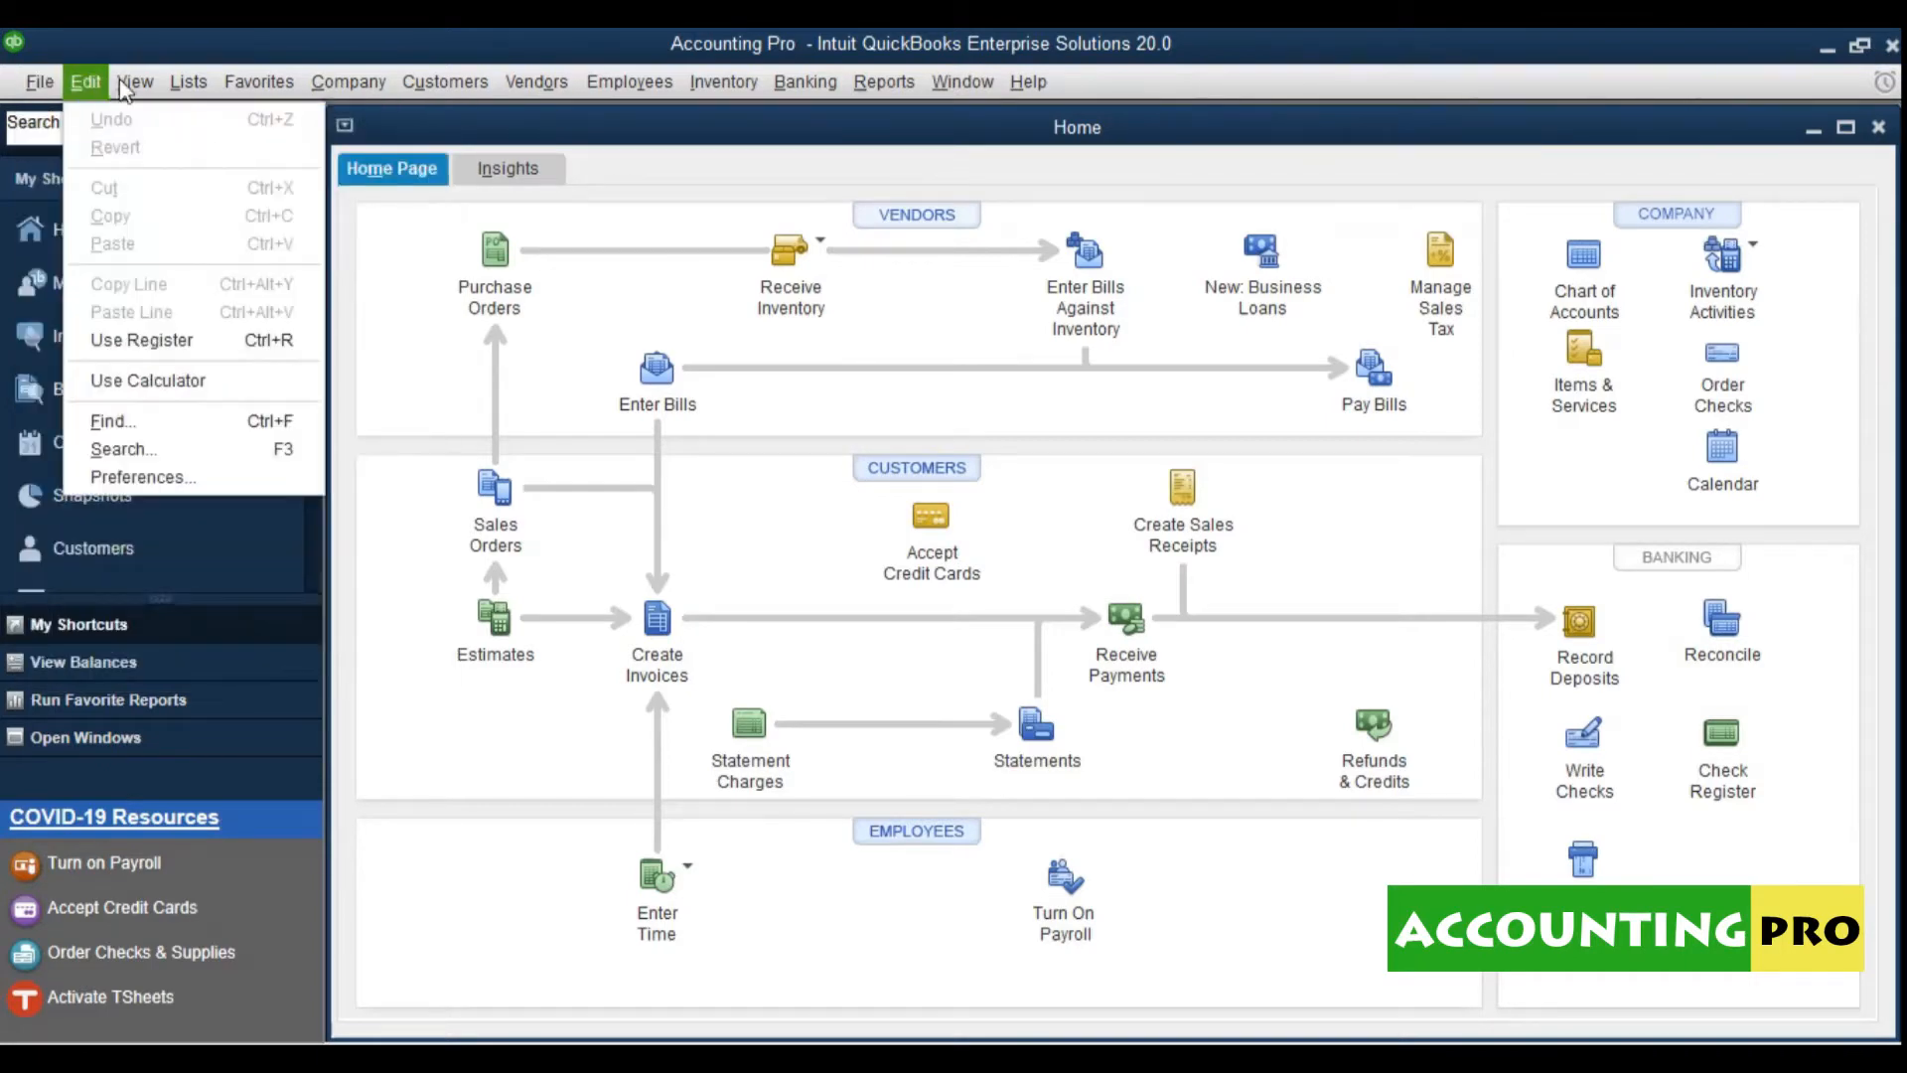
pyautogui.moveTo(189, 83)
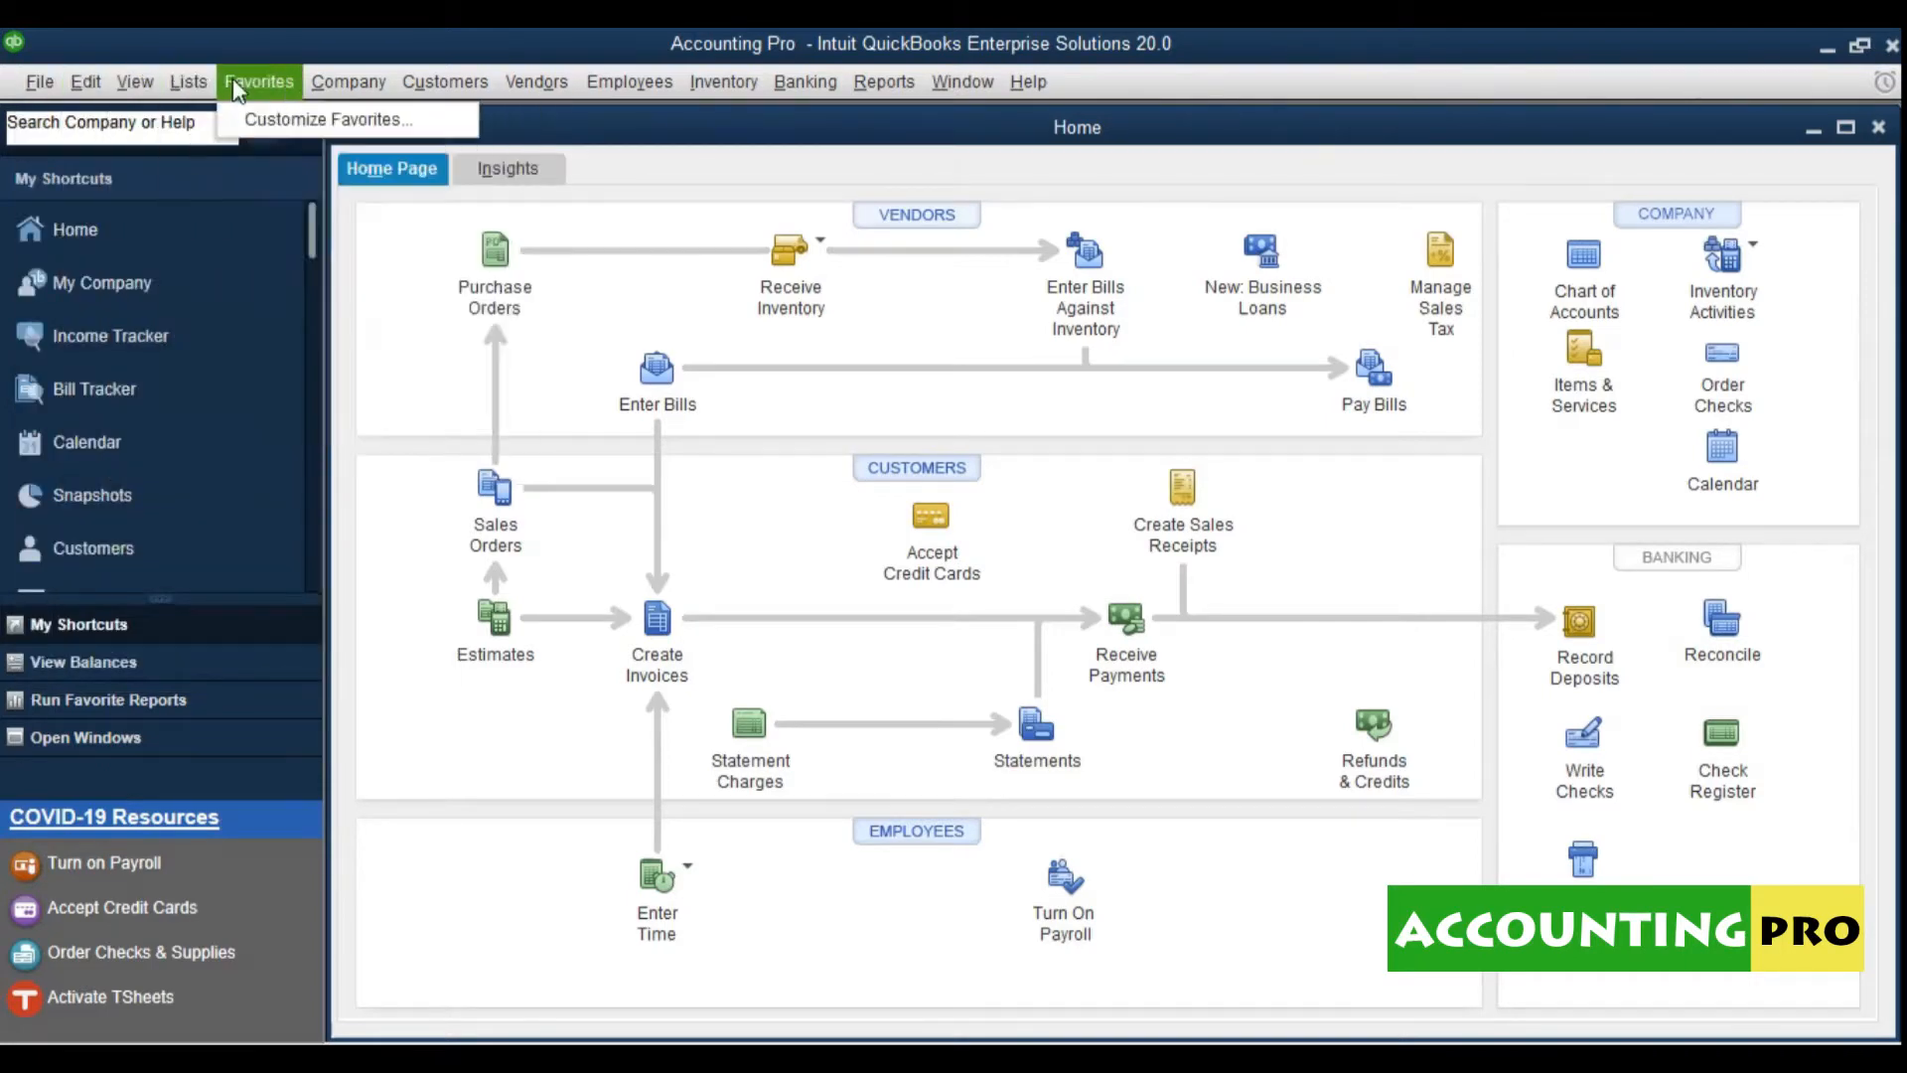
pyautogui.moveTo(402, 77)
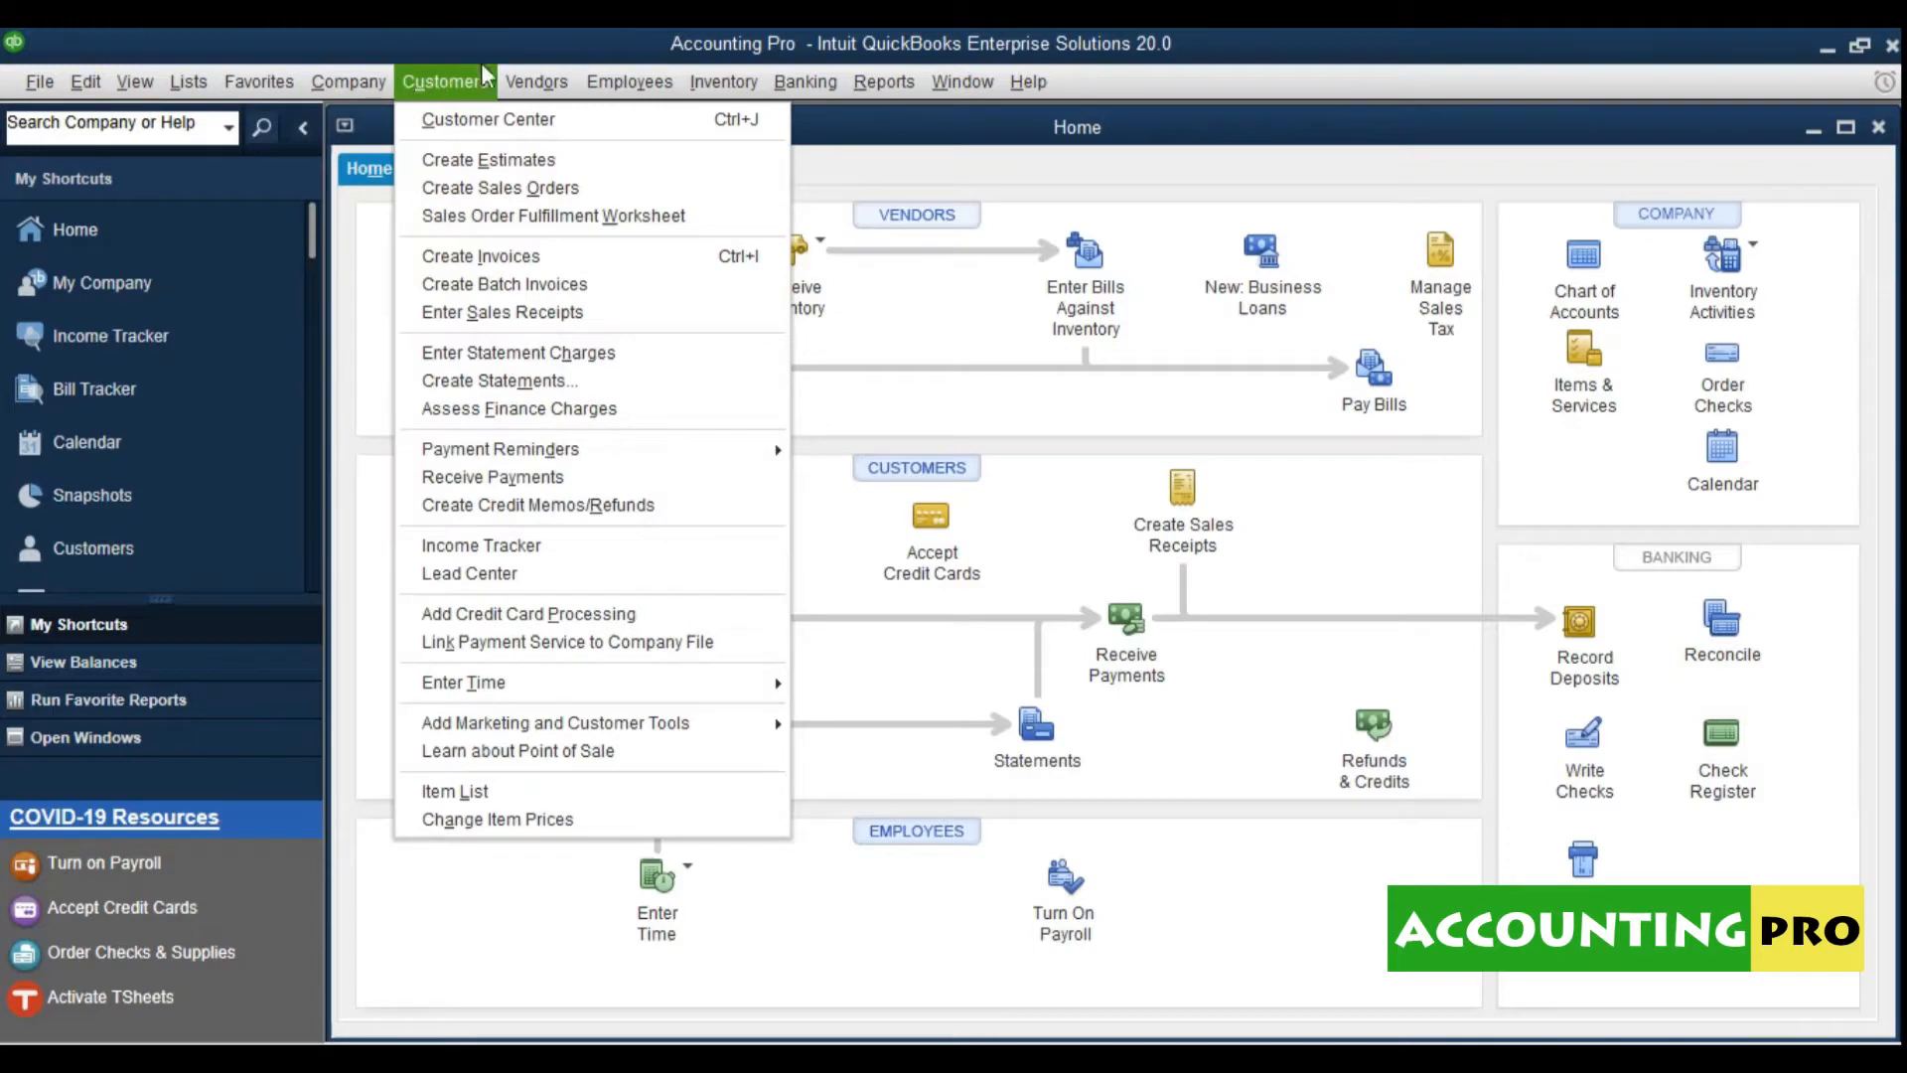
pyautogui.moveTo(916, 79)
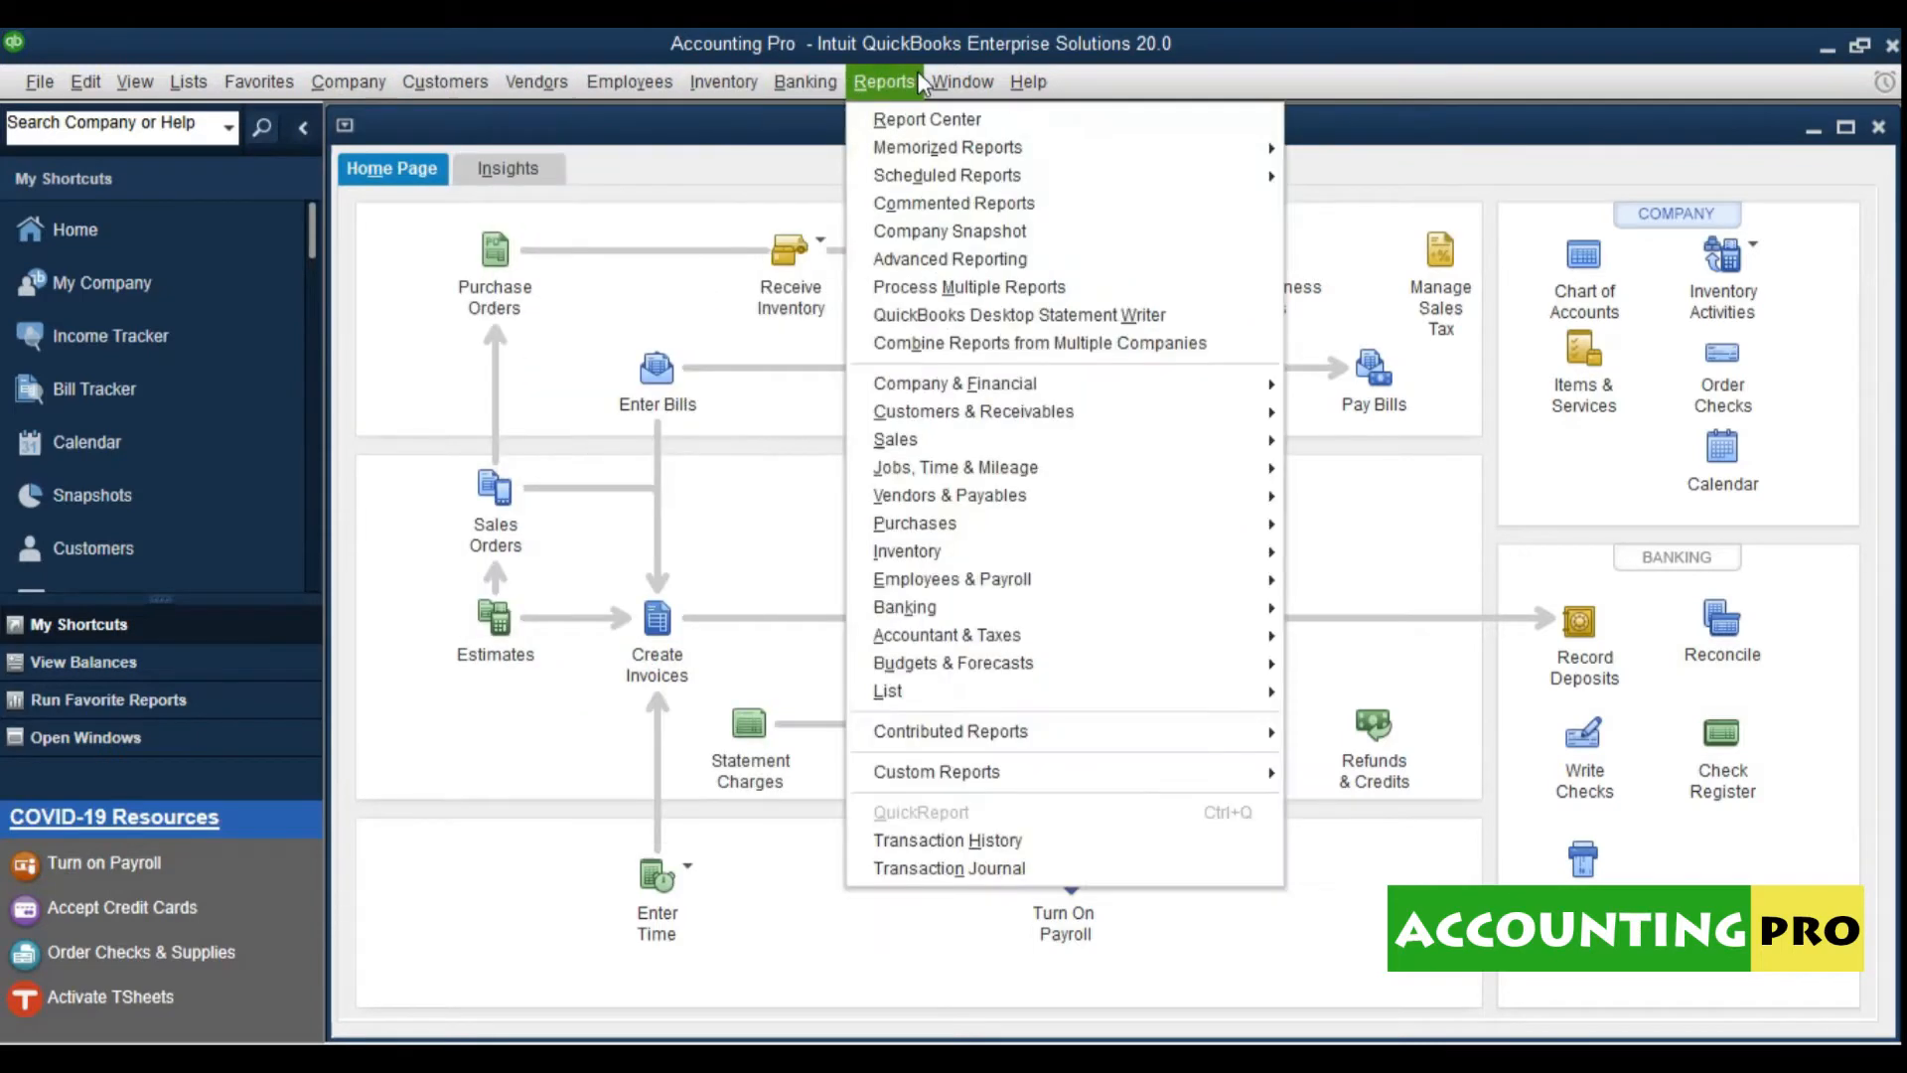
pyautogui.moveTo(1036, 84)
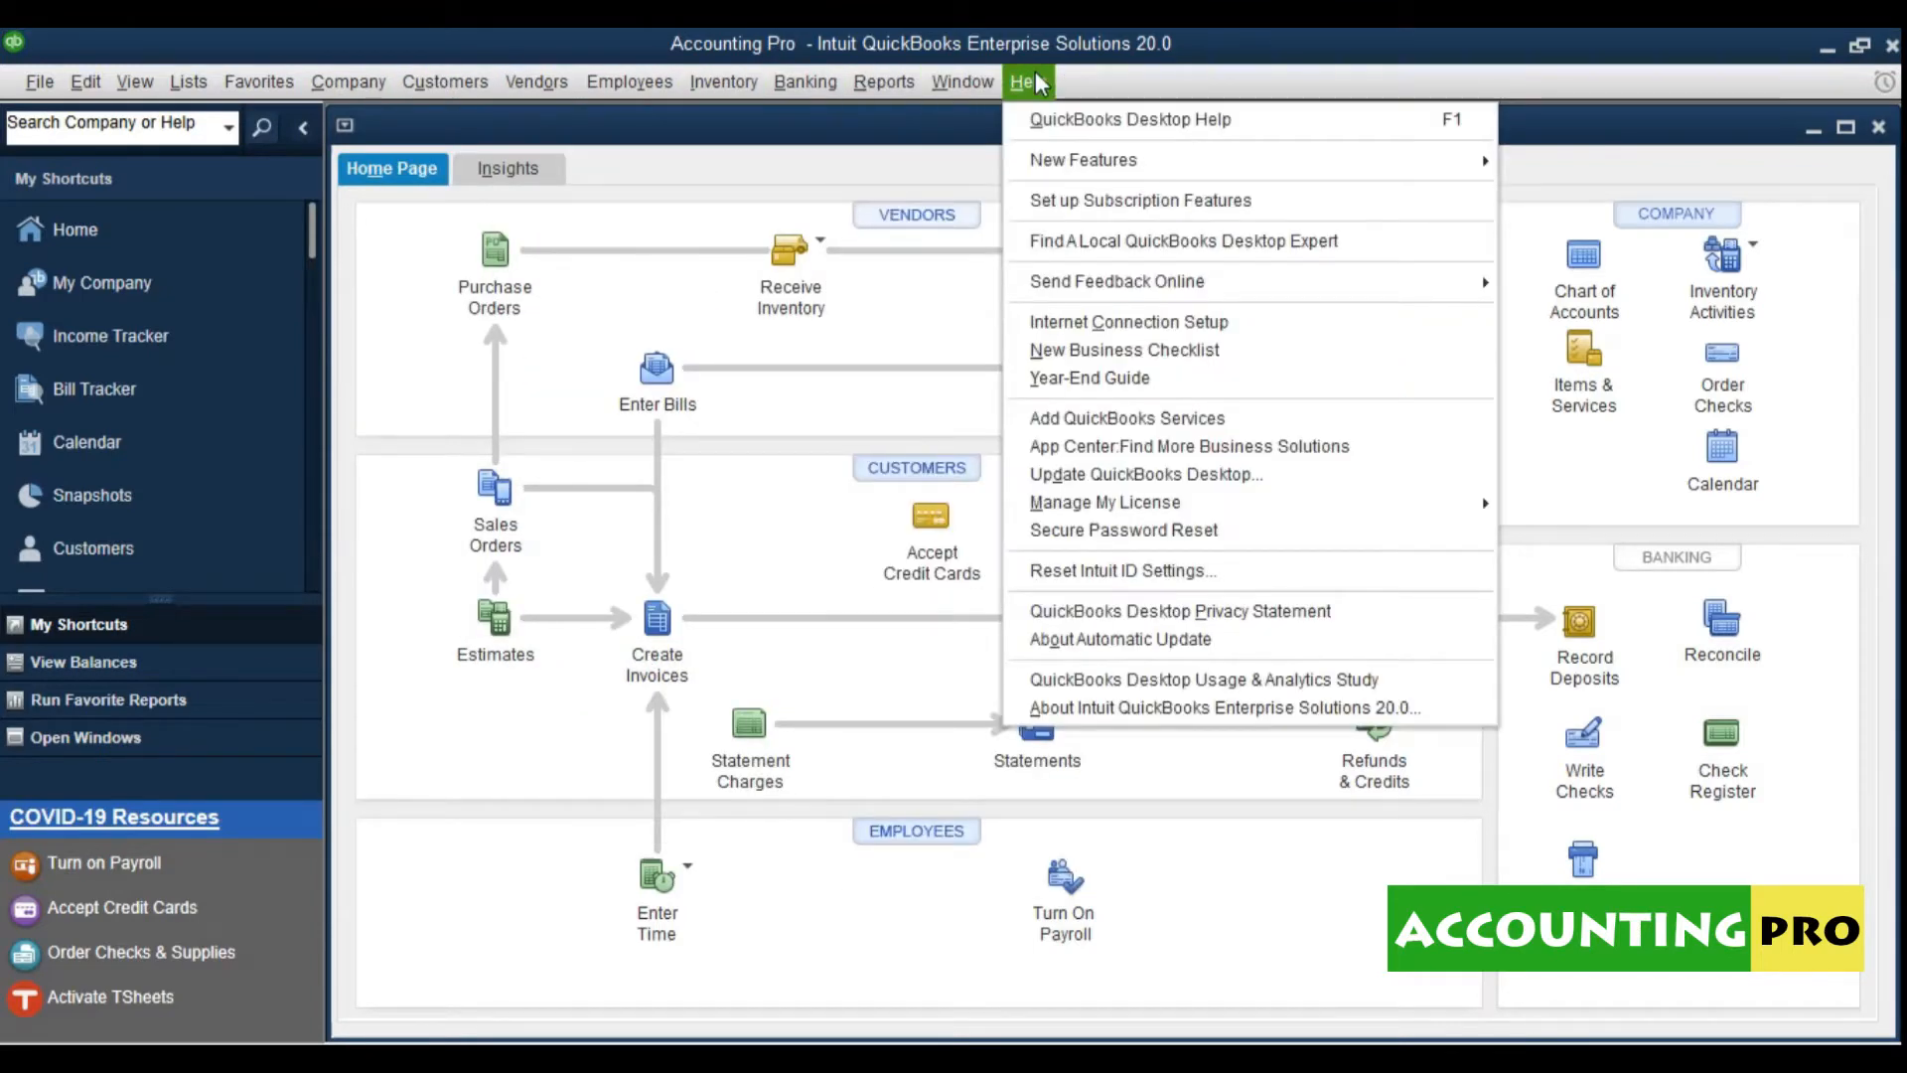
pyautogui.click(760, 191)
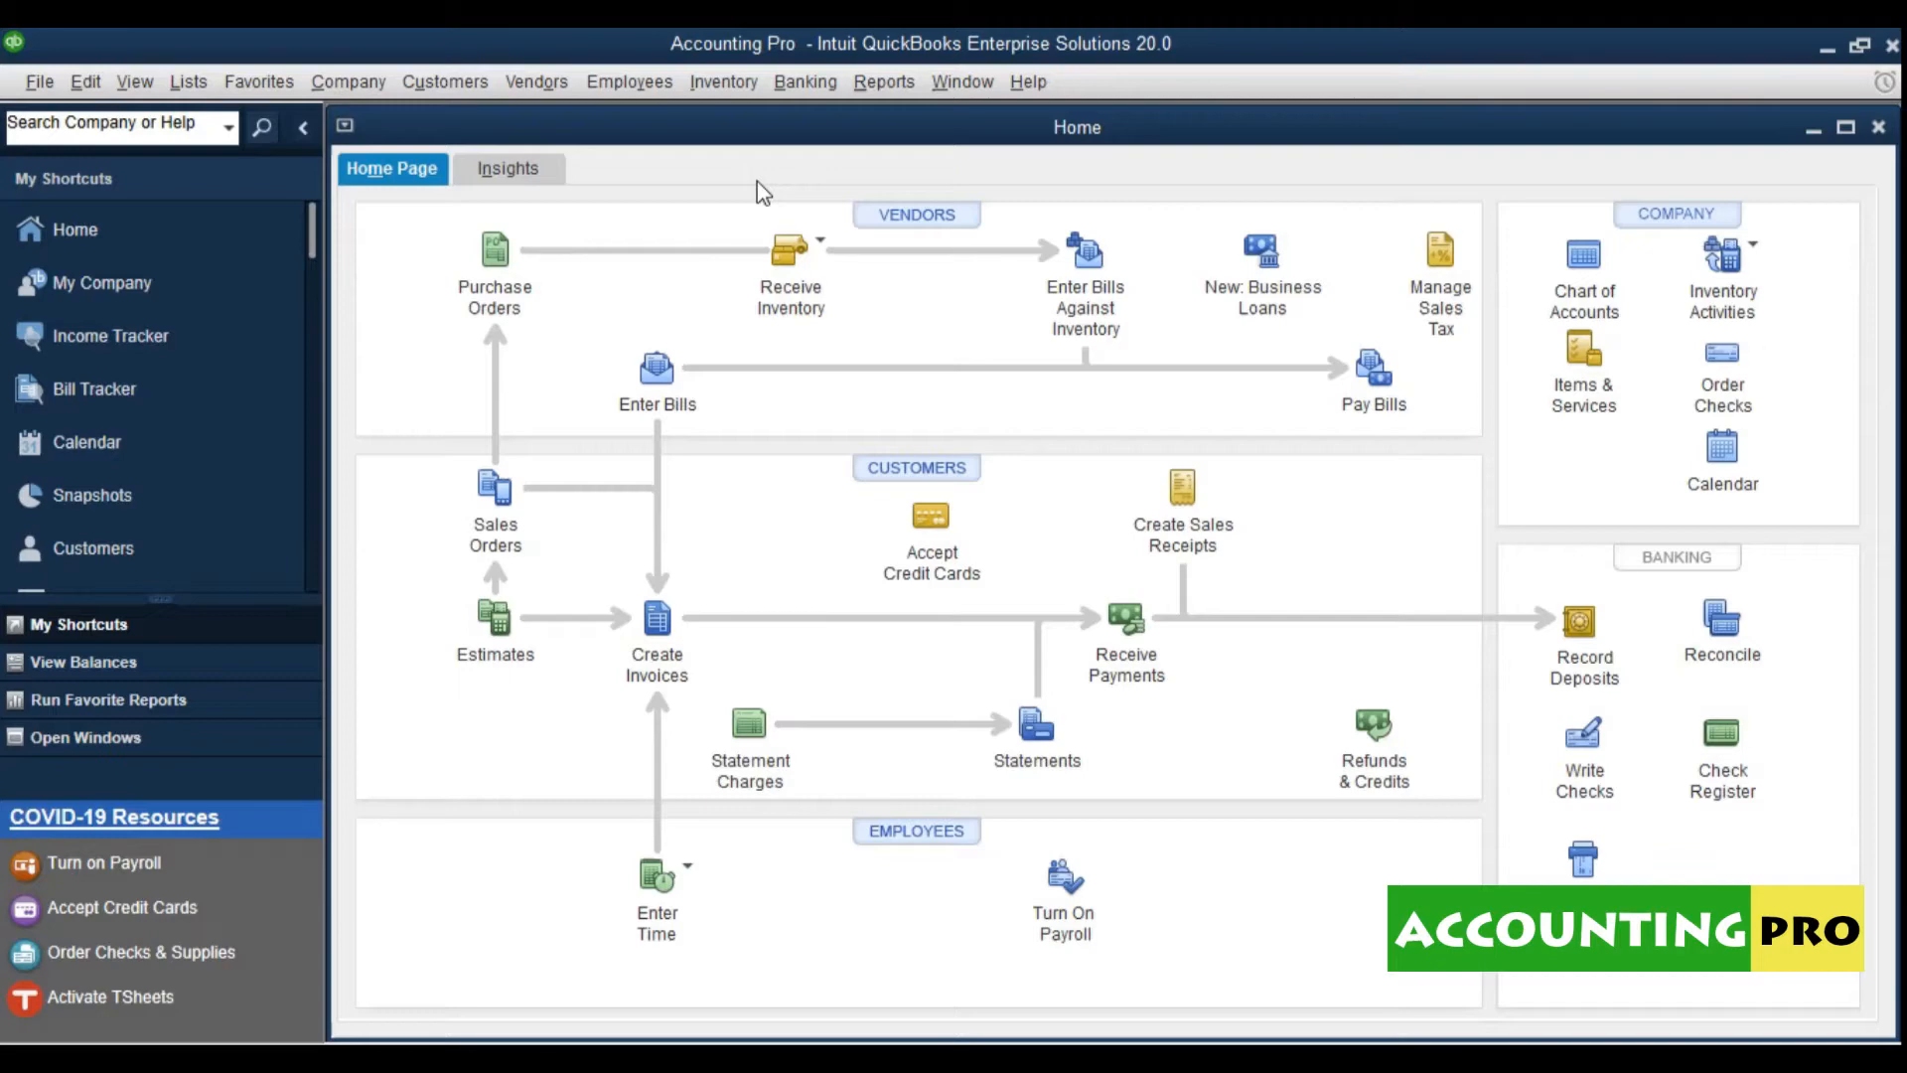
# Step: Open the Chart of Accounts from the Lists menu, maximize it, then close it
pyautogui.click(188, 84)
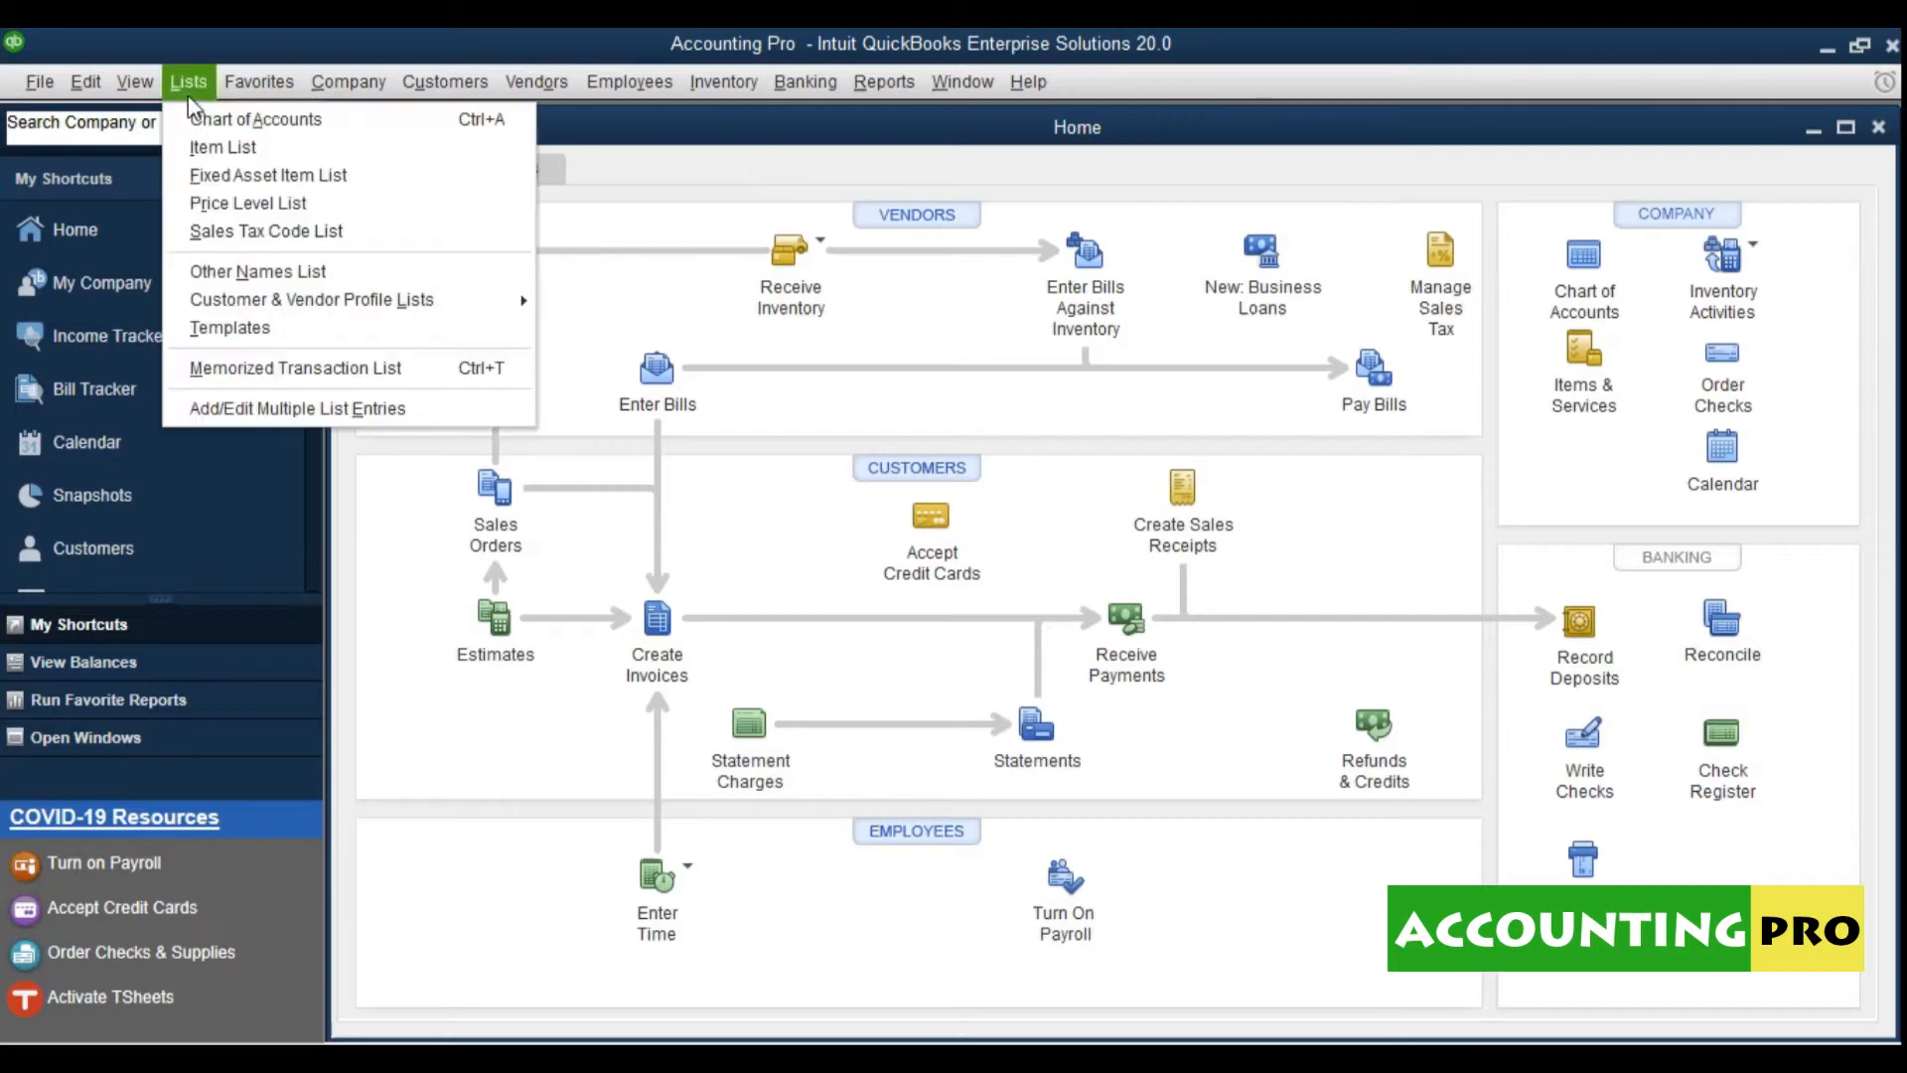
pyautogui.click(316, 134)
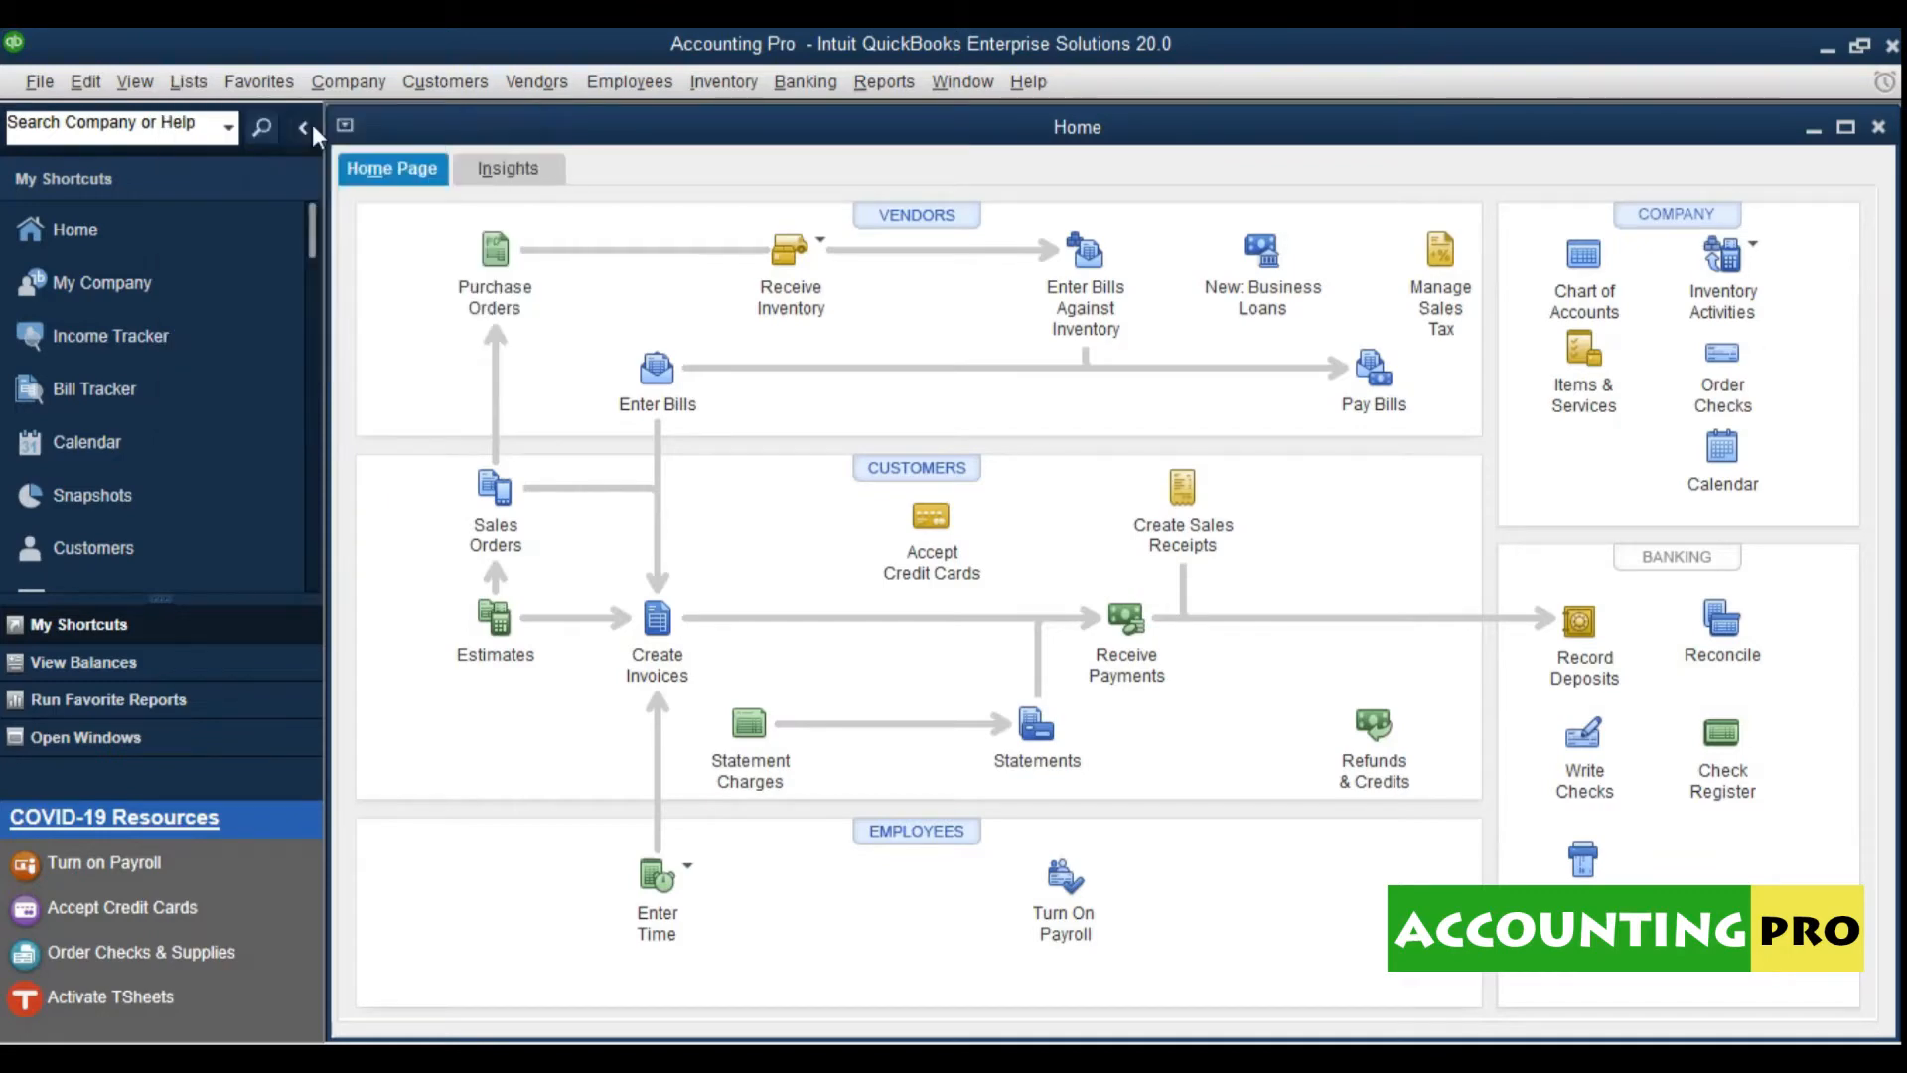
pyautogui.click(1128, 251)
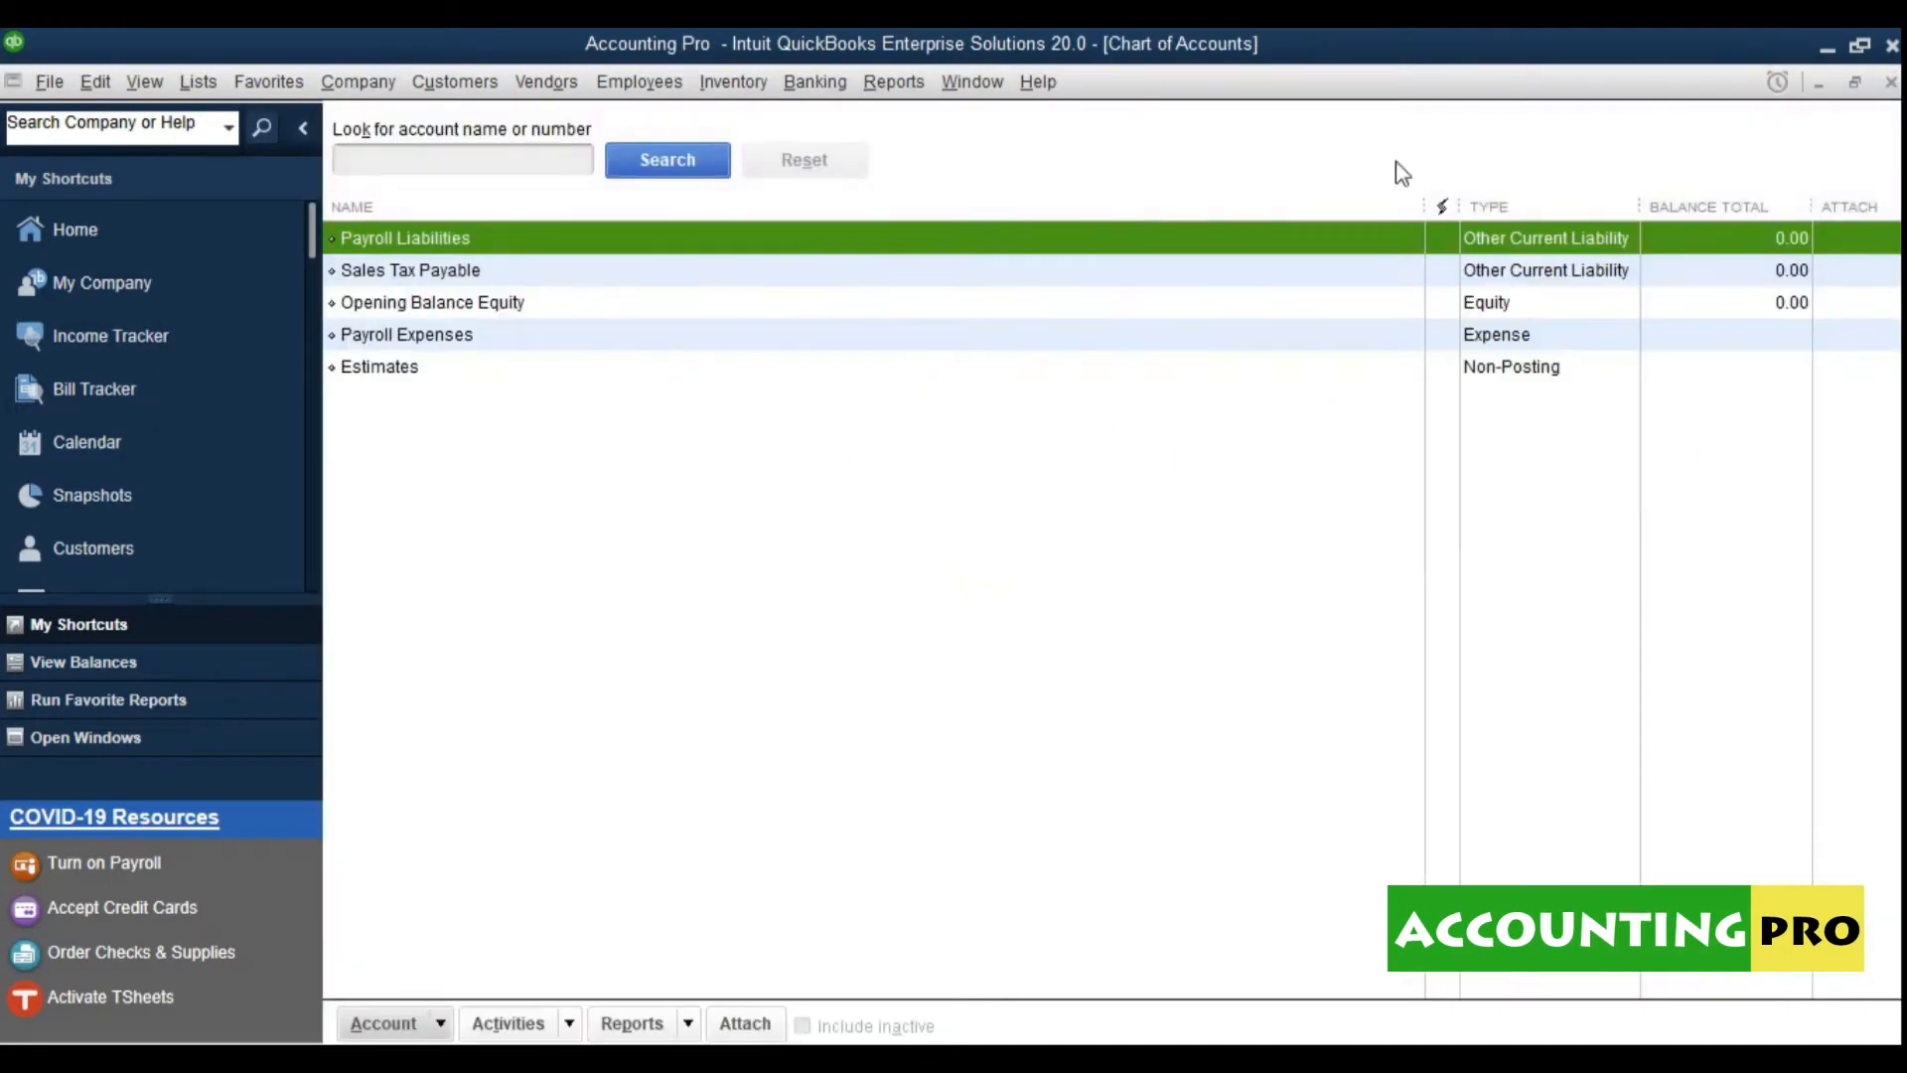
pyautogui.click(1891, 81)
# Step: Open and close the Chart of Accounts from the Company menu and the Home page icon
pyautogui.click(384, 86)
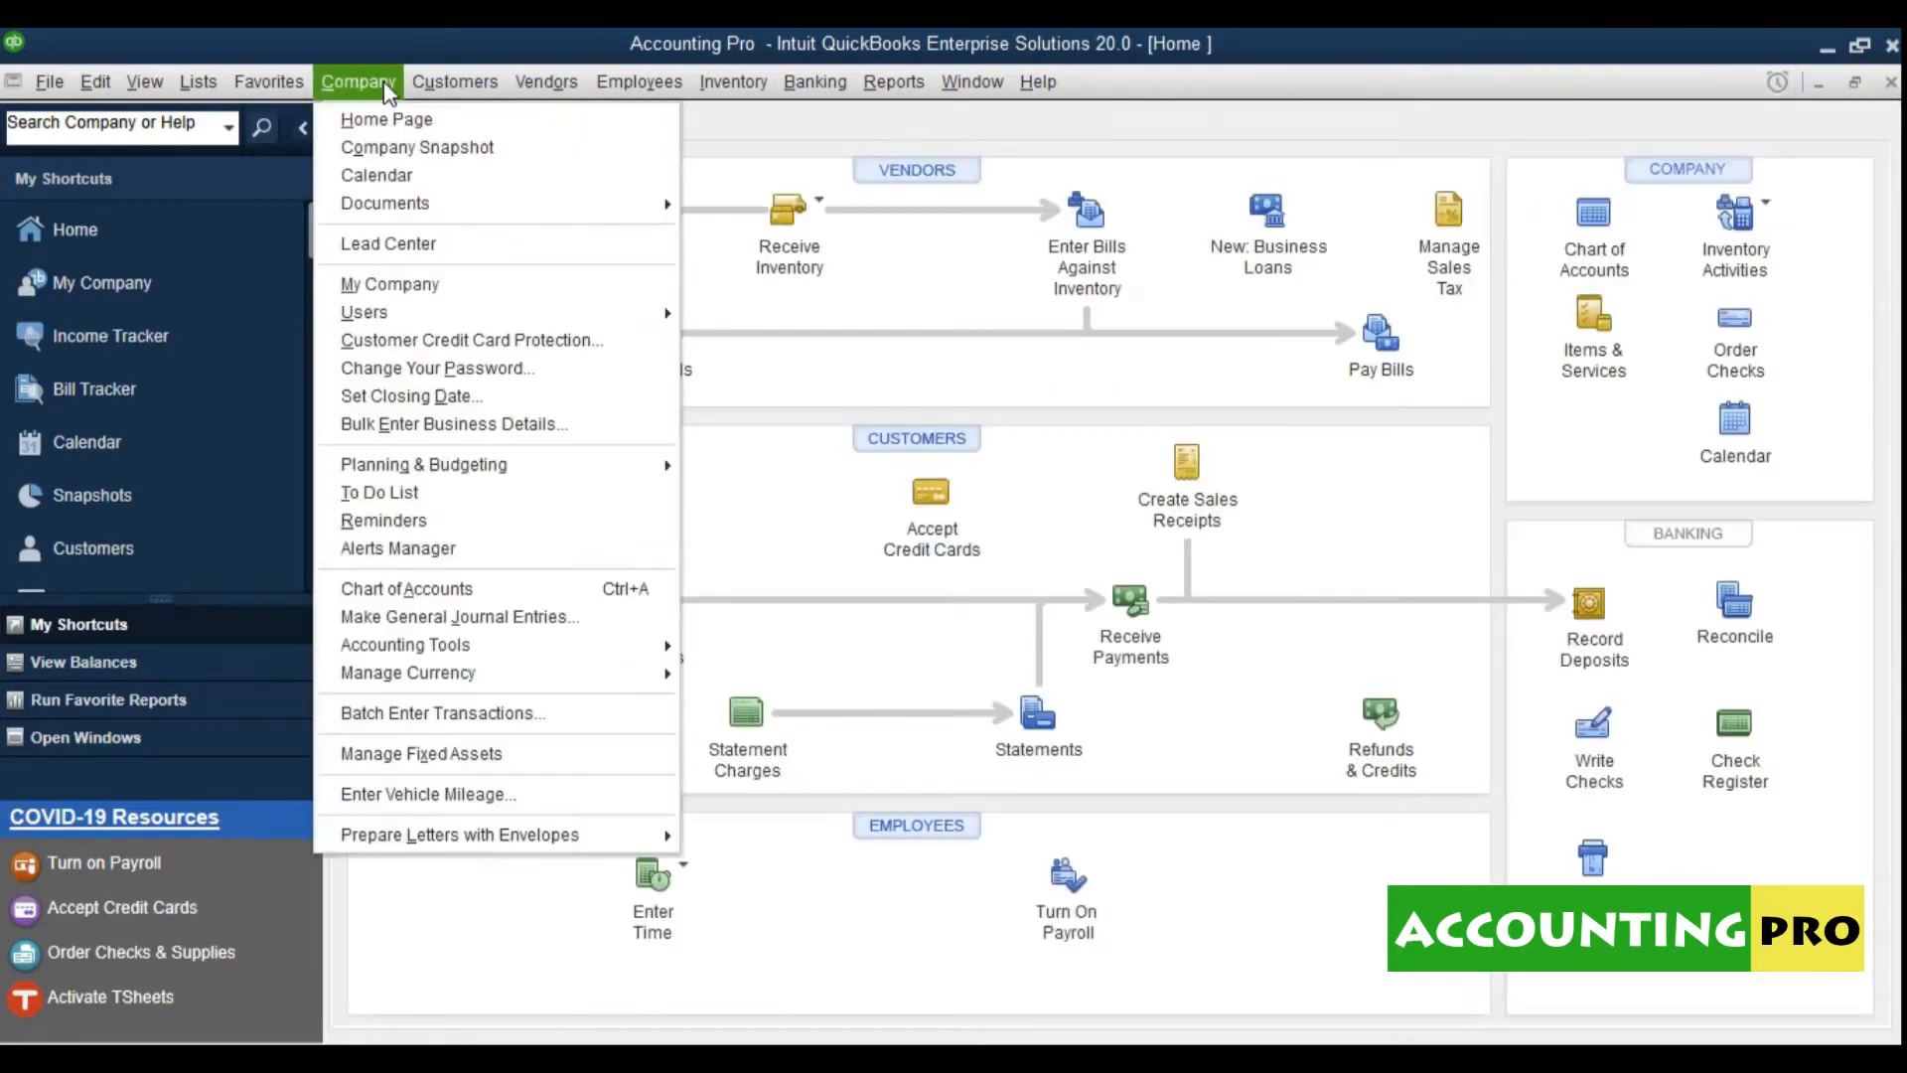
pyautogui.click(435, 596)
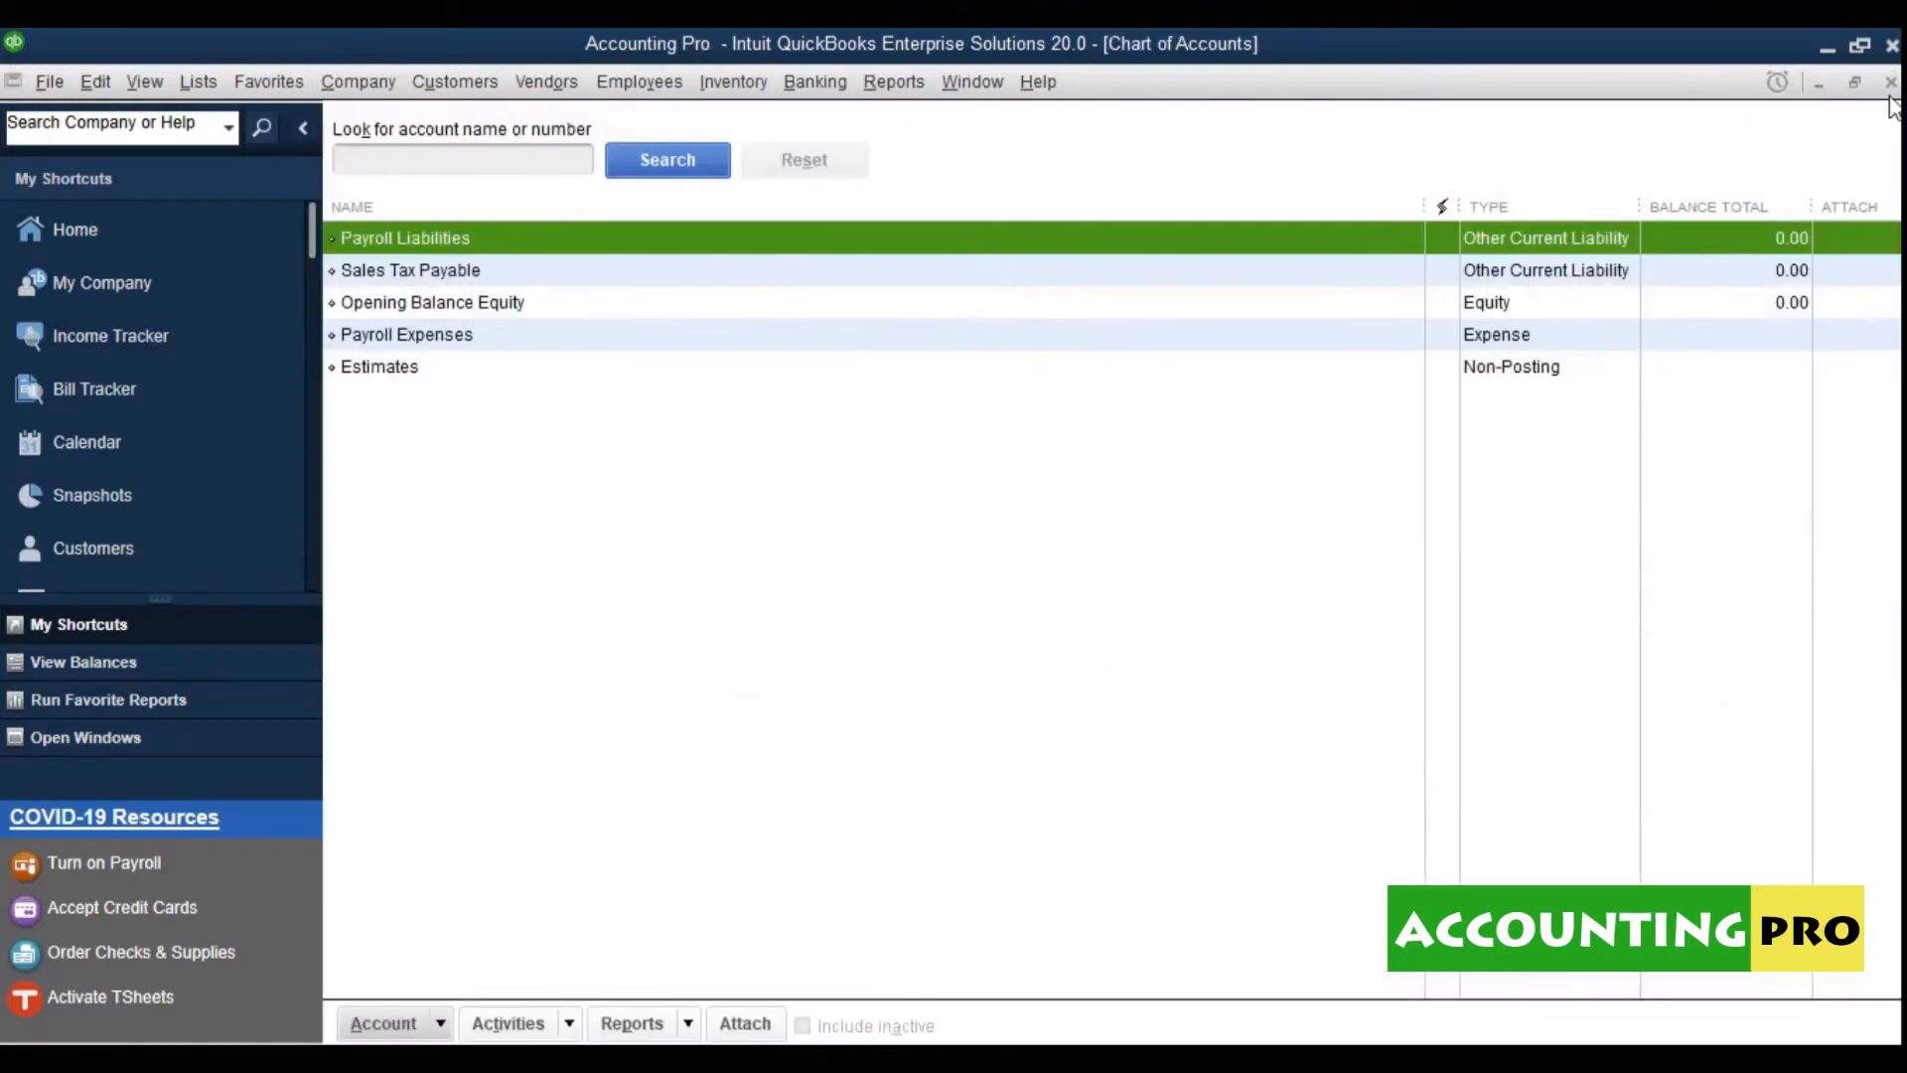
pyautogui.click(1890, 84)
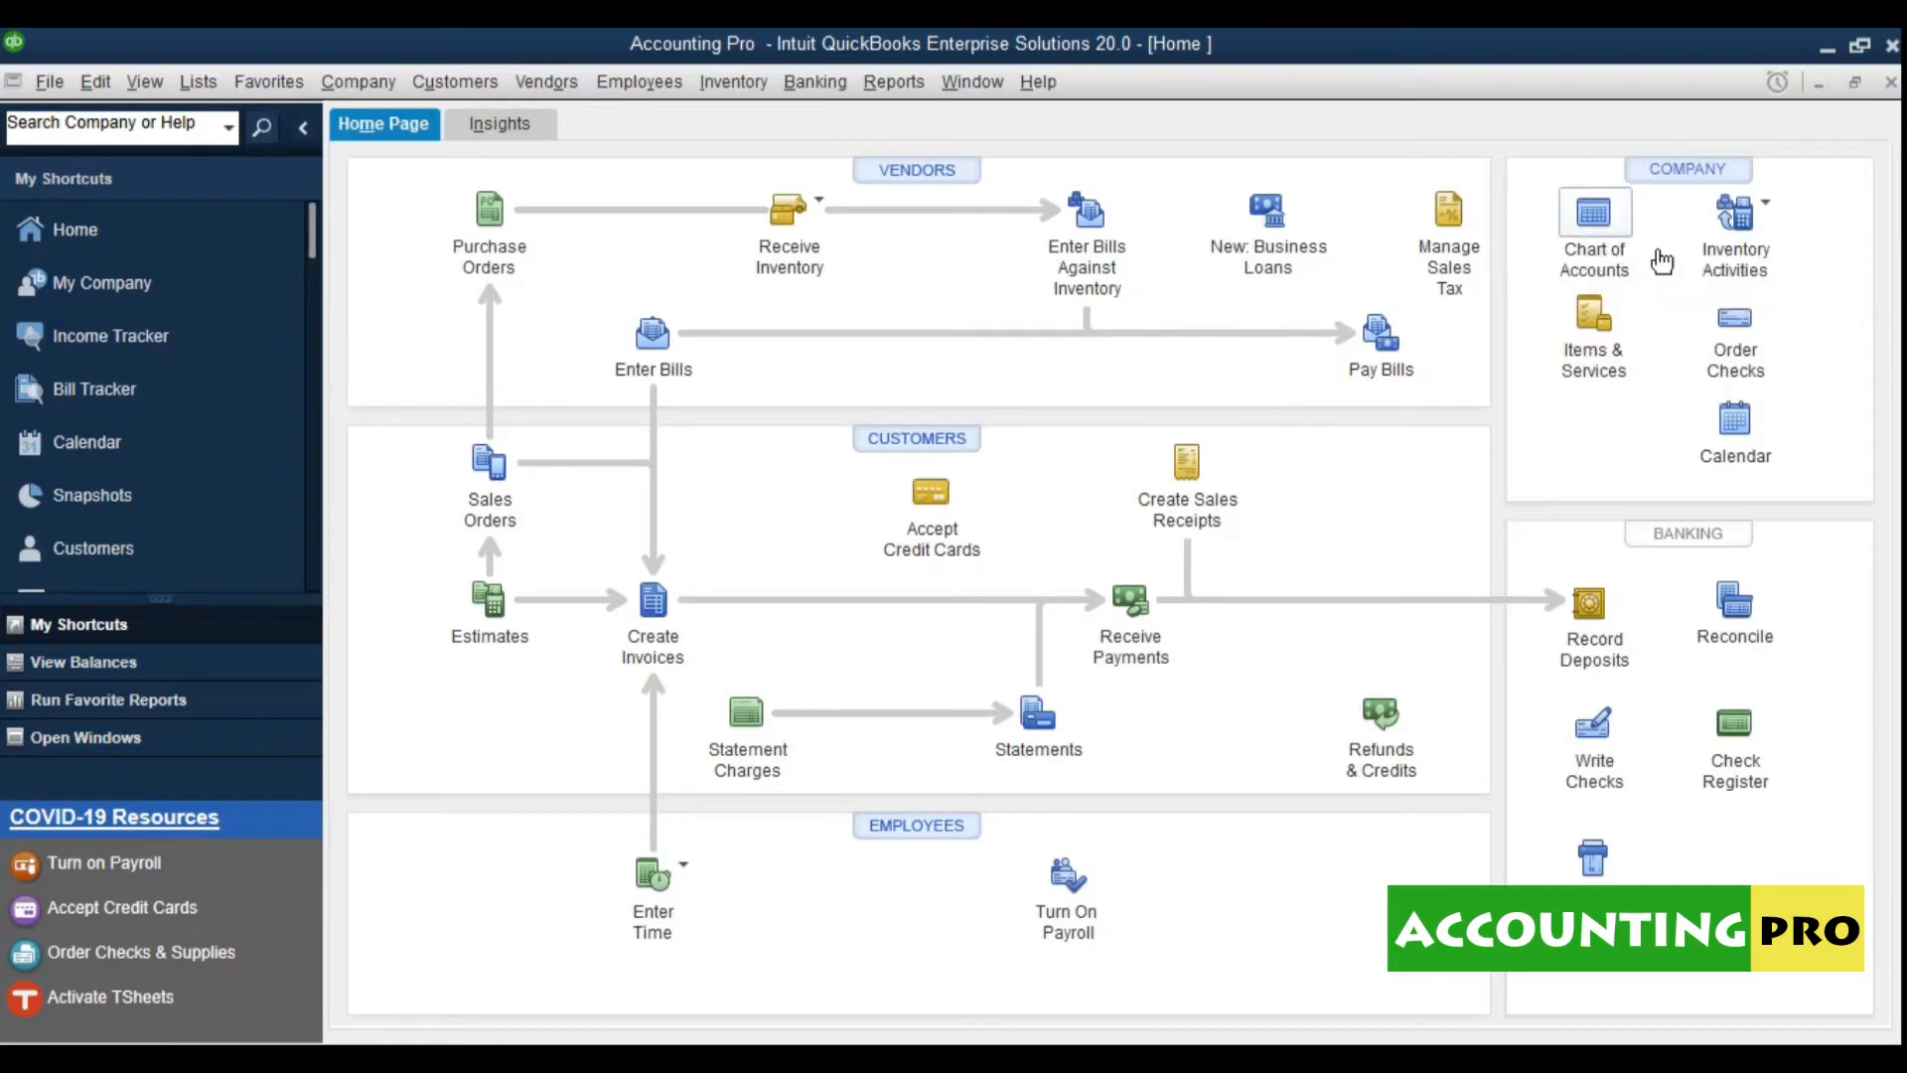
pyautogui.click(1601, 221)
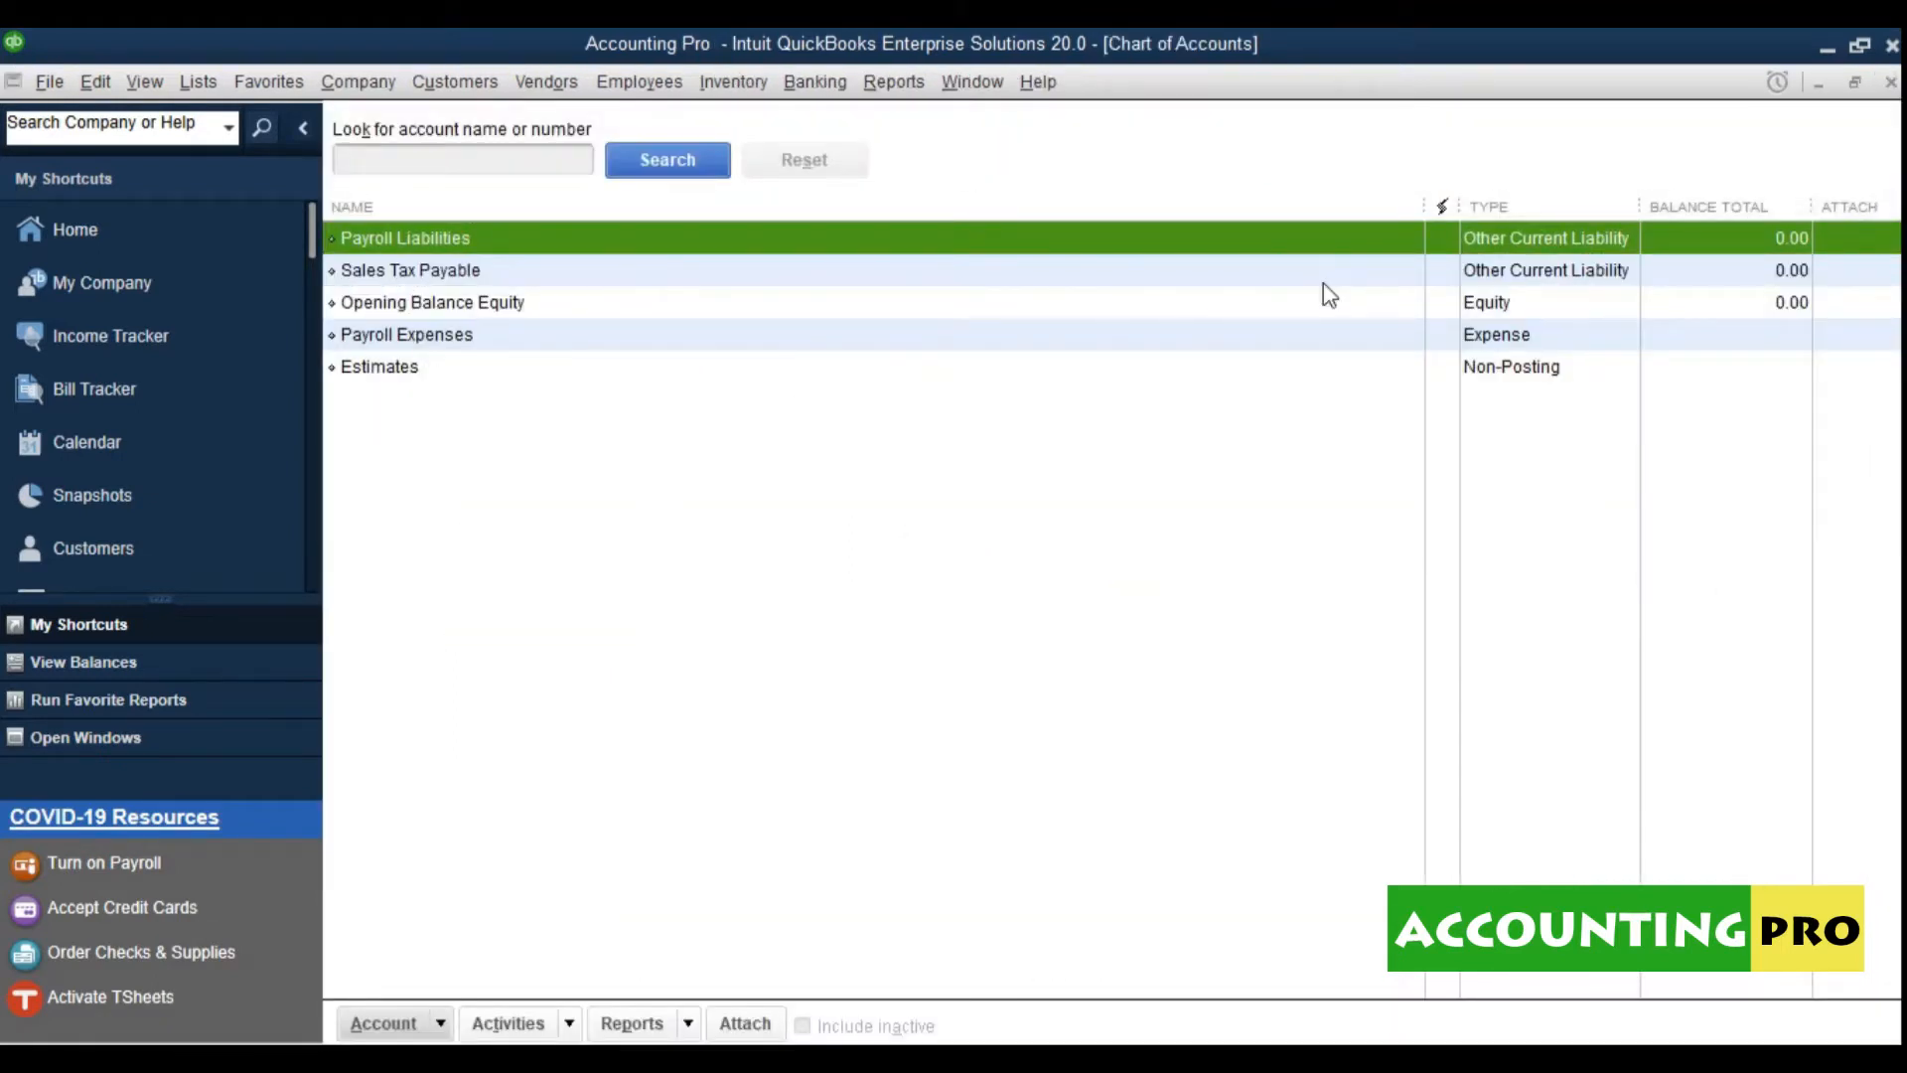
pyautogui.click(1889, 82)
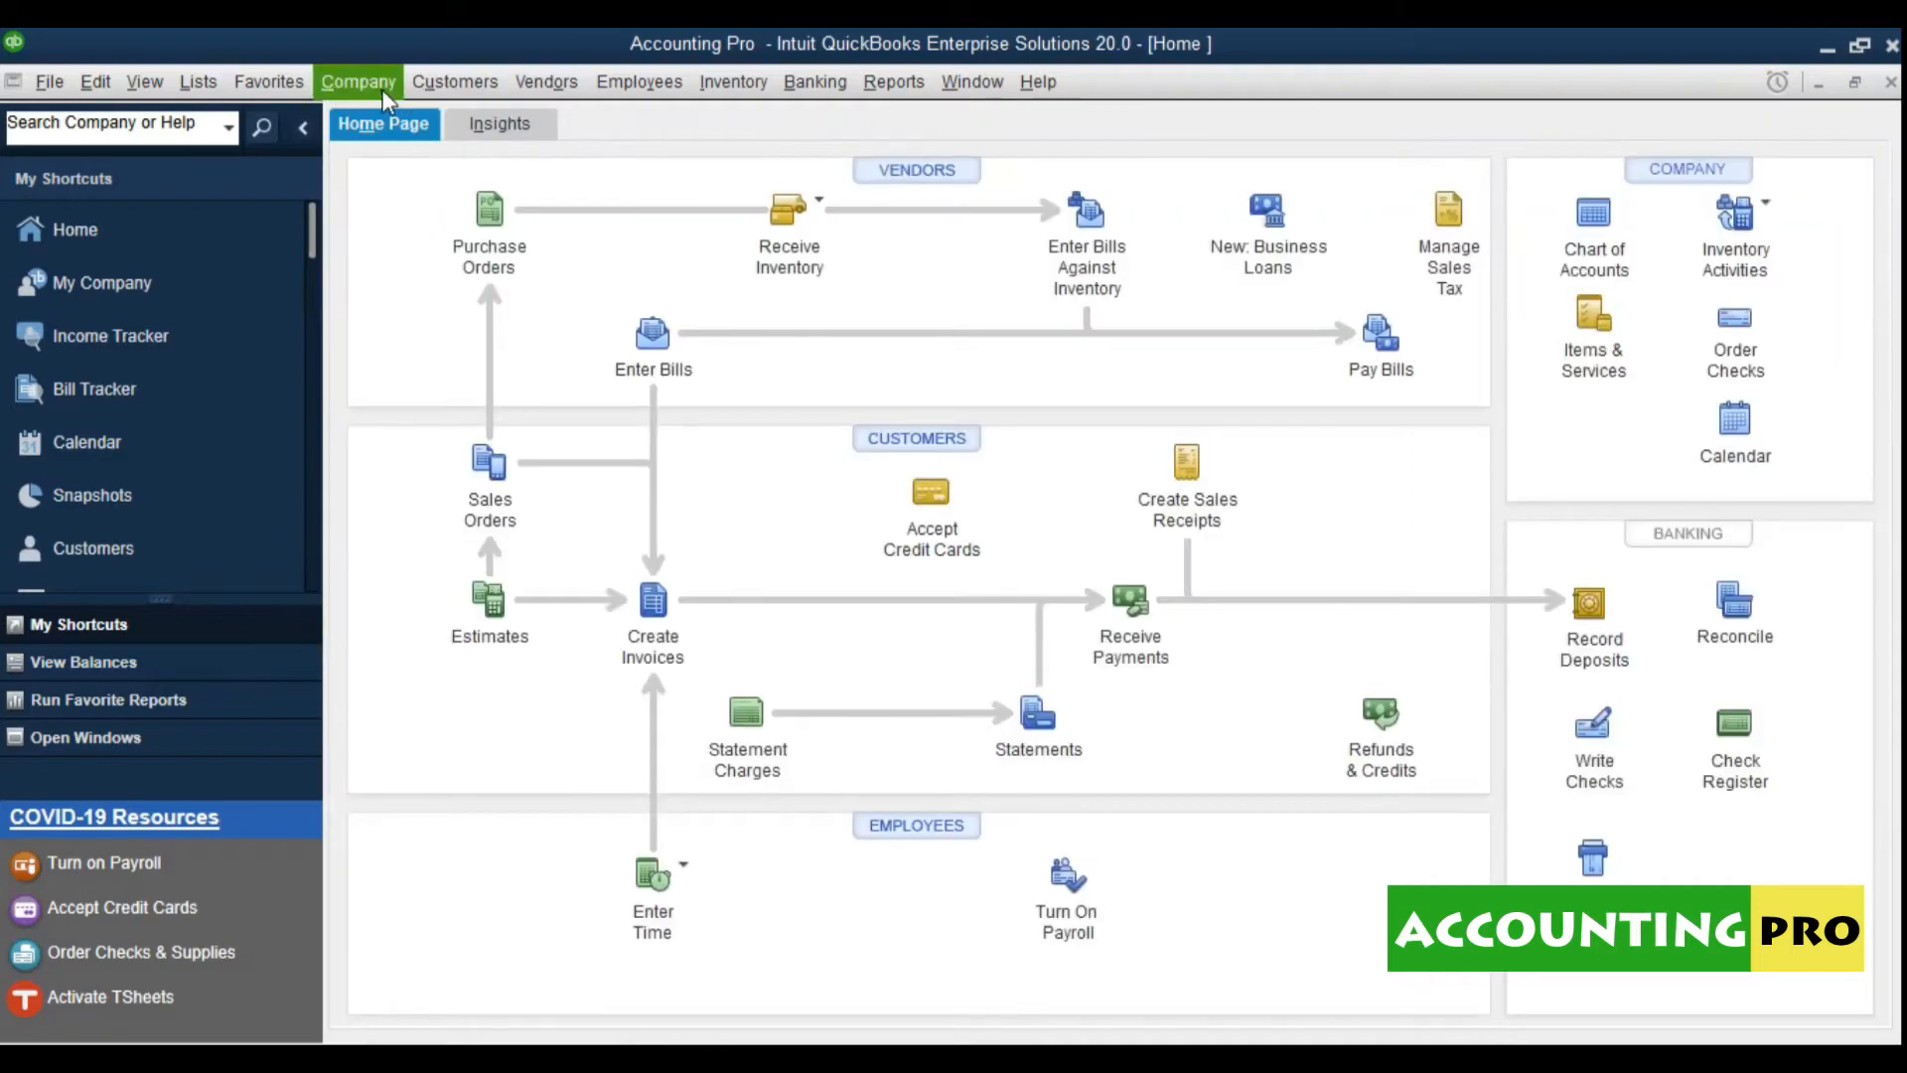
# Step: Open the Chart of Accounts with Ctrl+A and collapse the left shortcuts pane
pyautogui.click(199, 83)
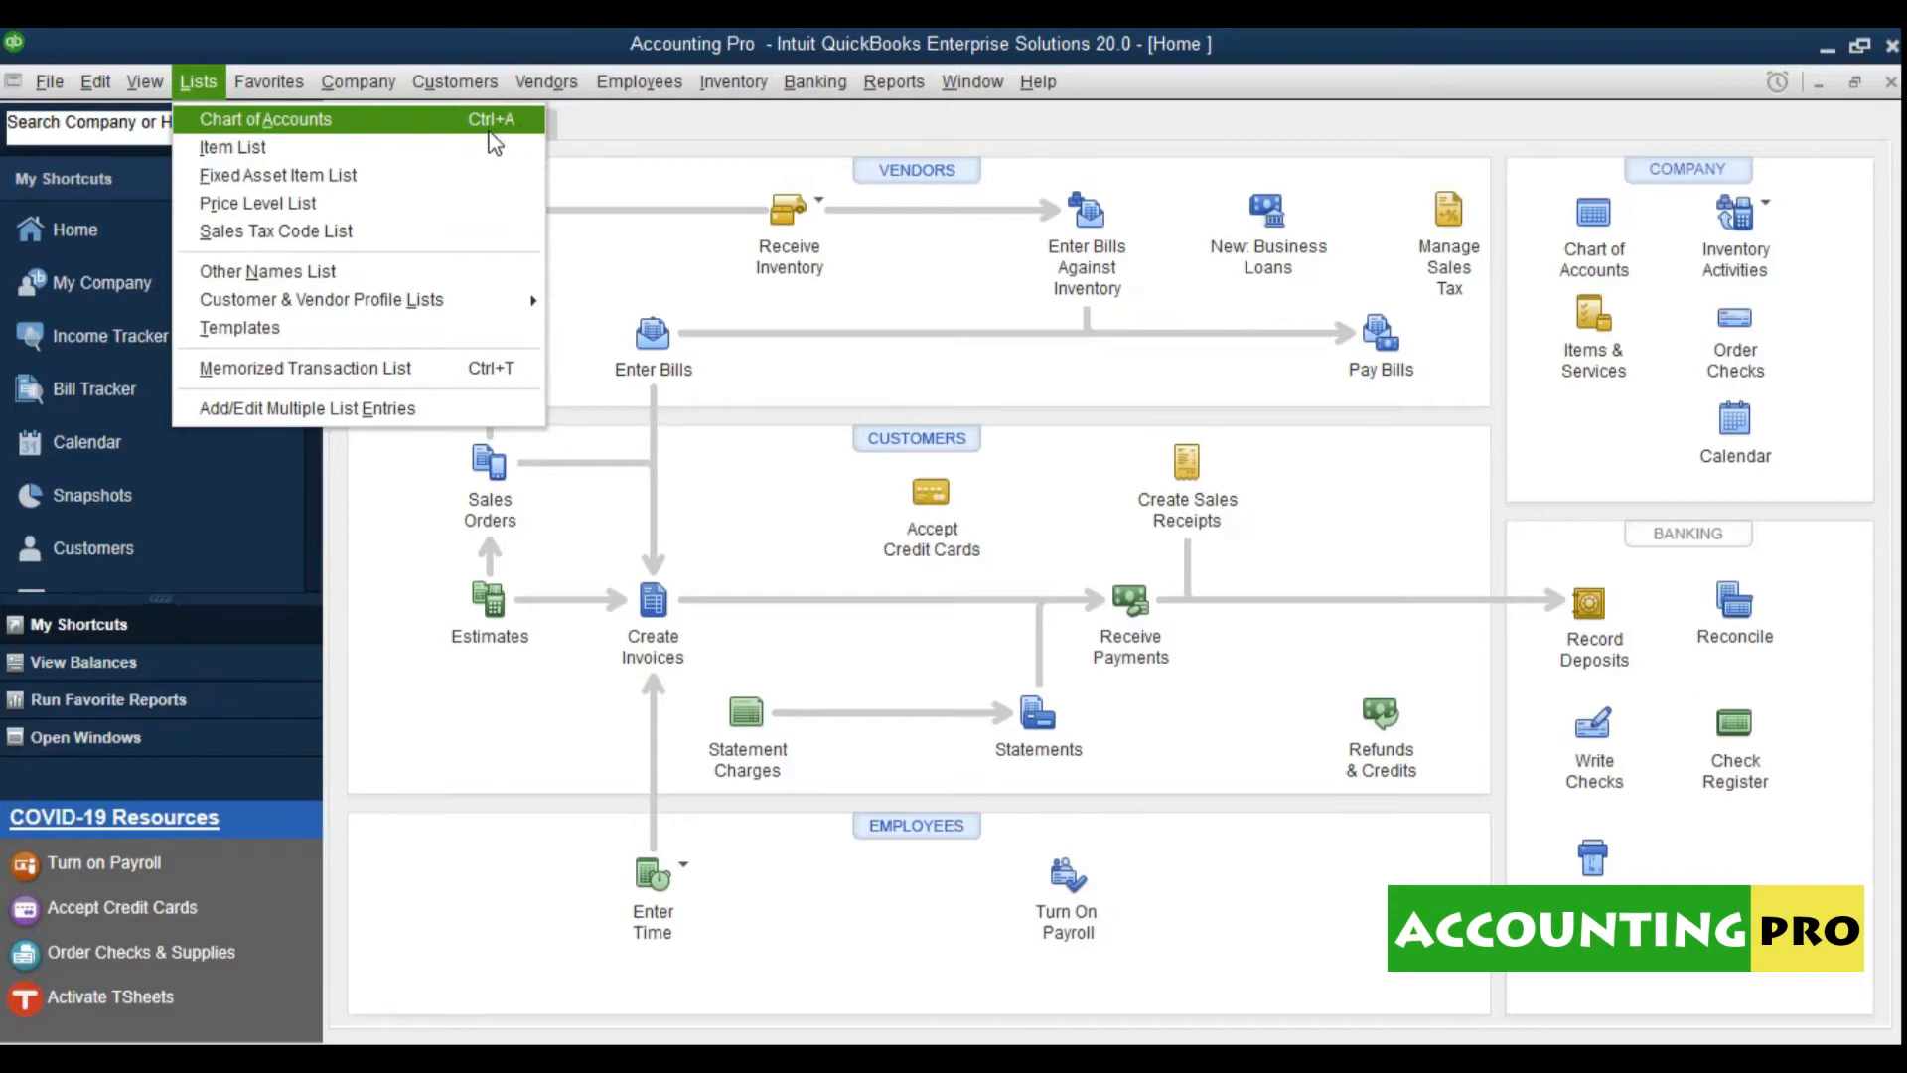
pyautogui.click(682, 253)
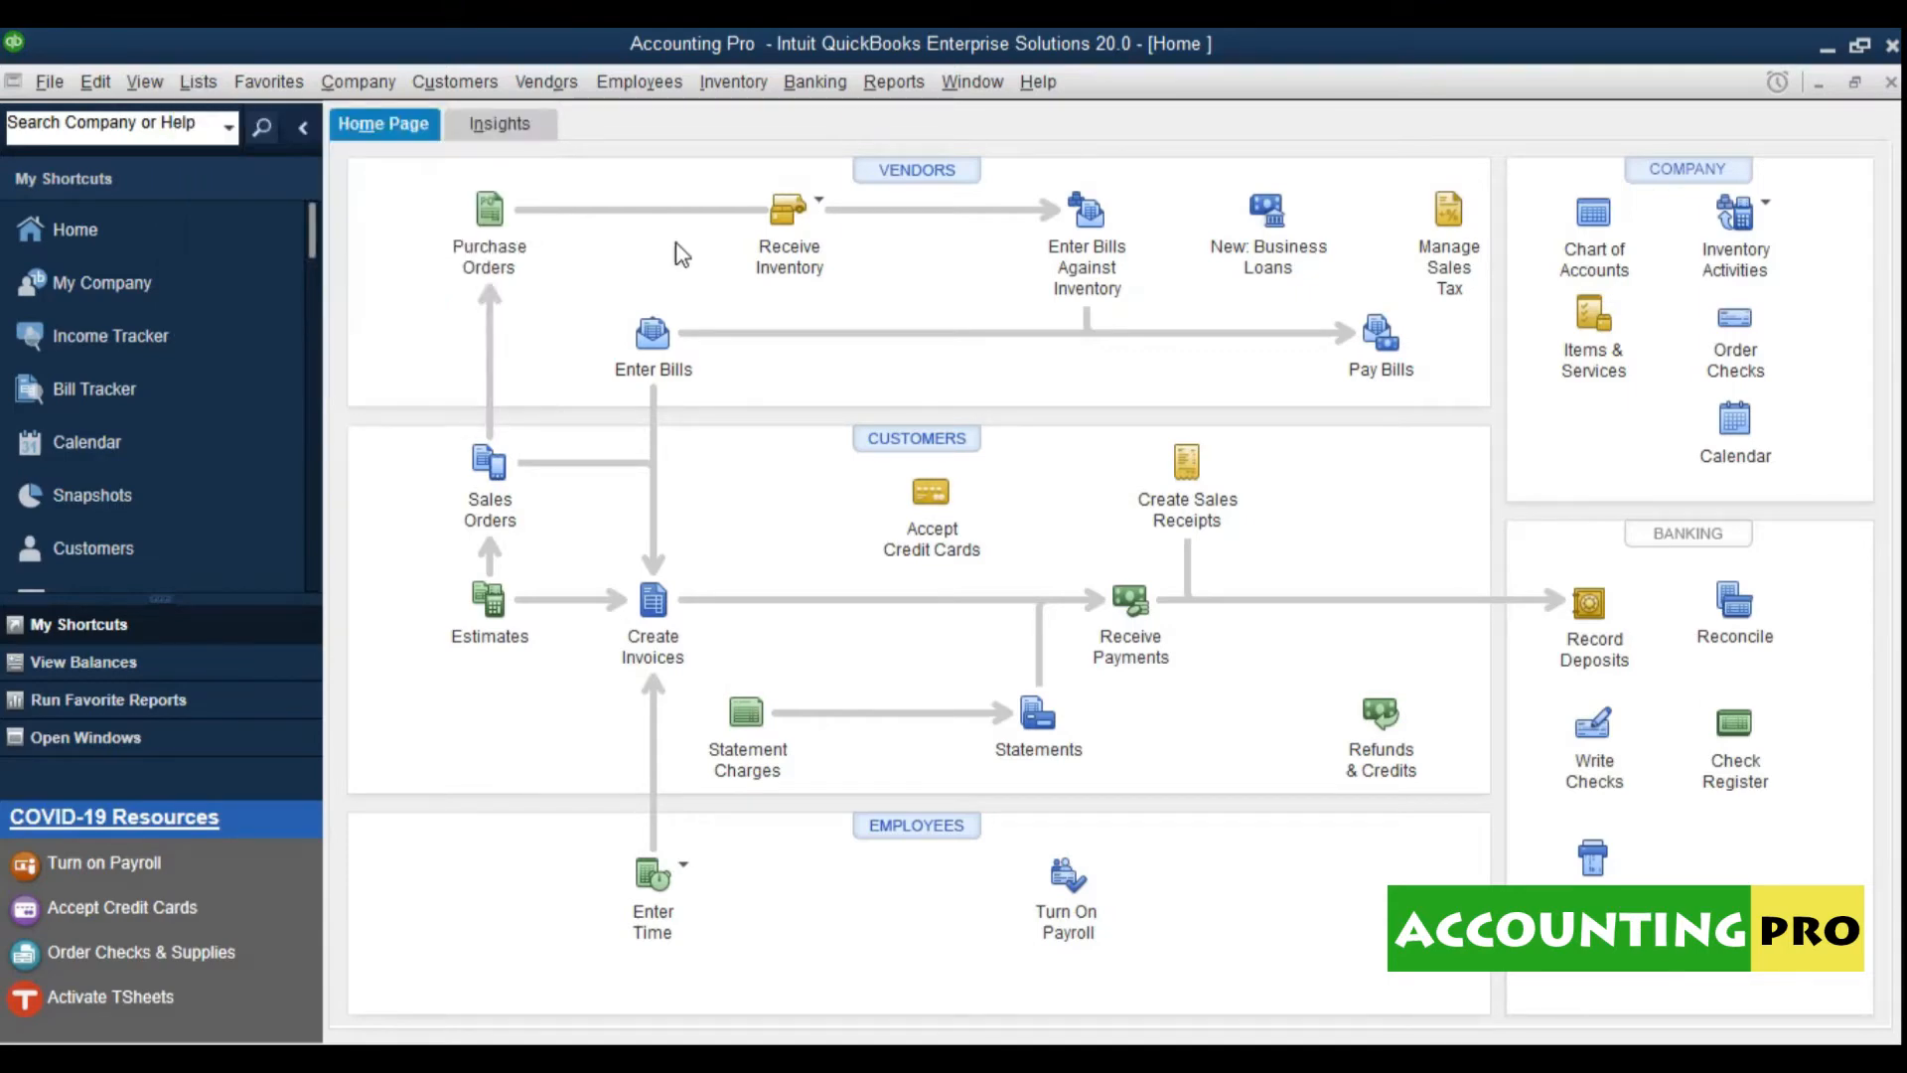
pyautogui.hotkey('ctrl', 'a')
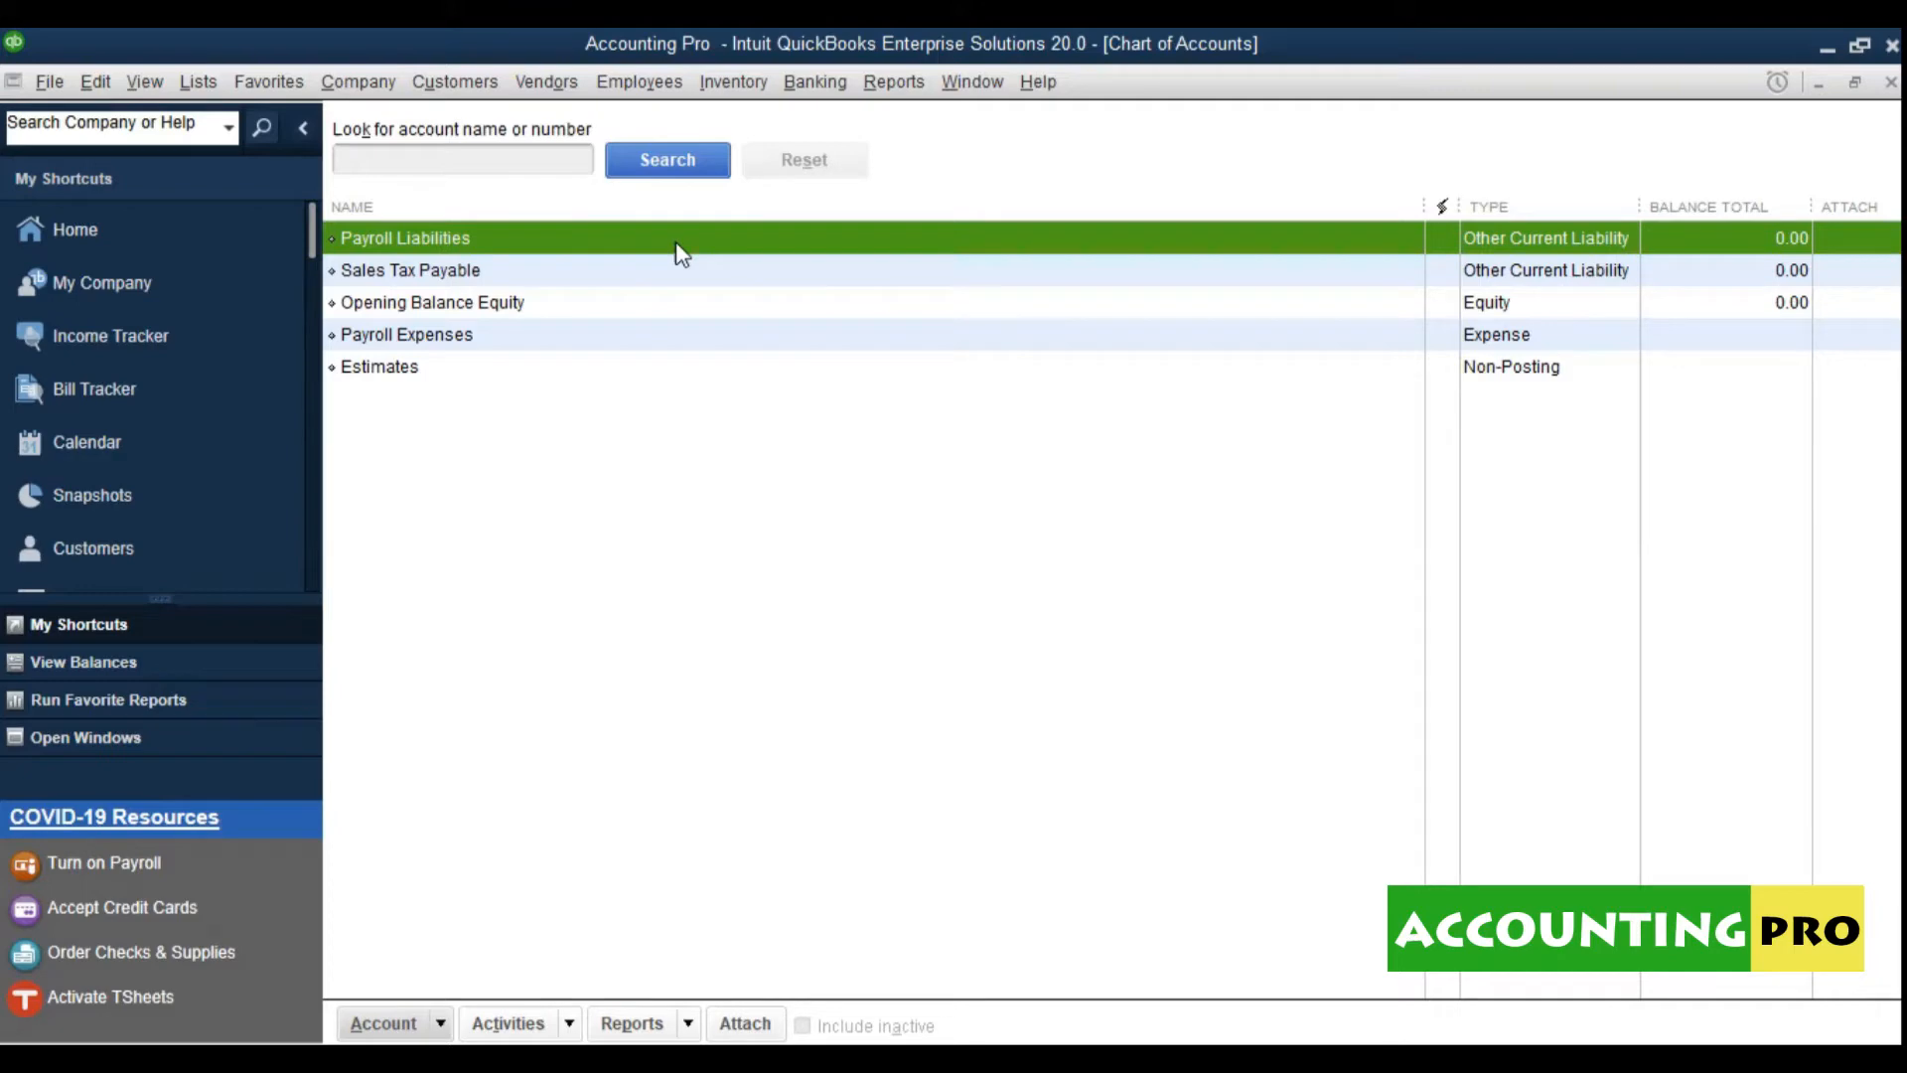
pyautogui.click(304, 129)
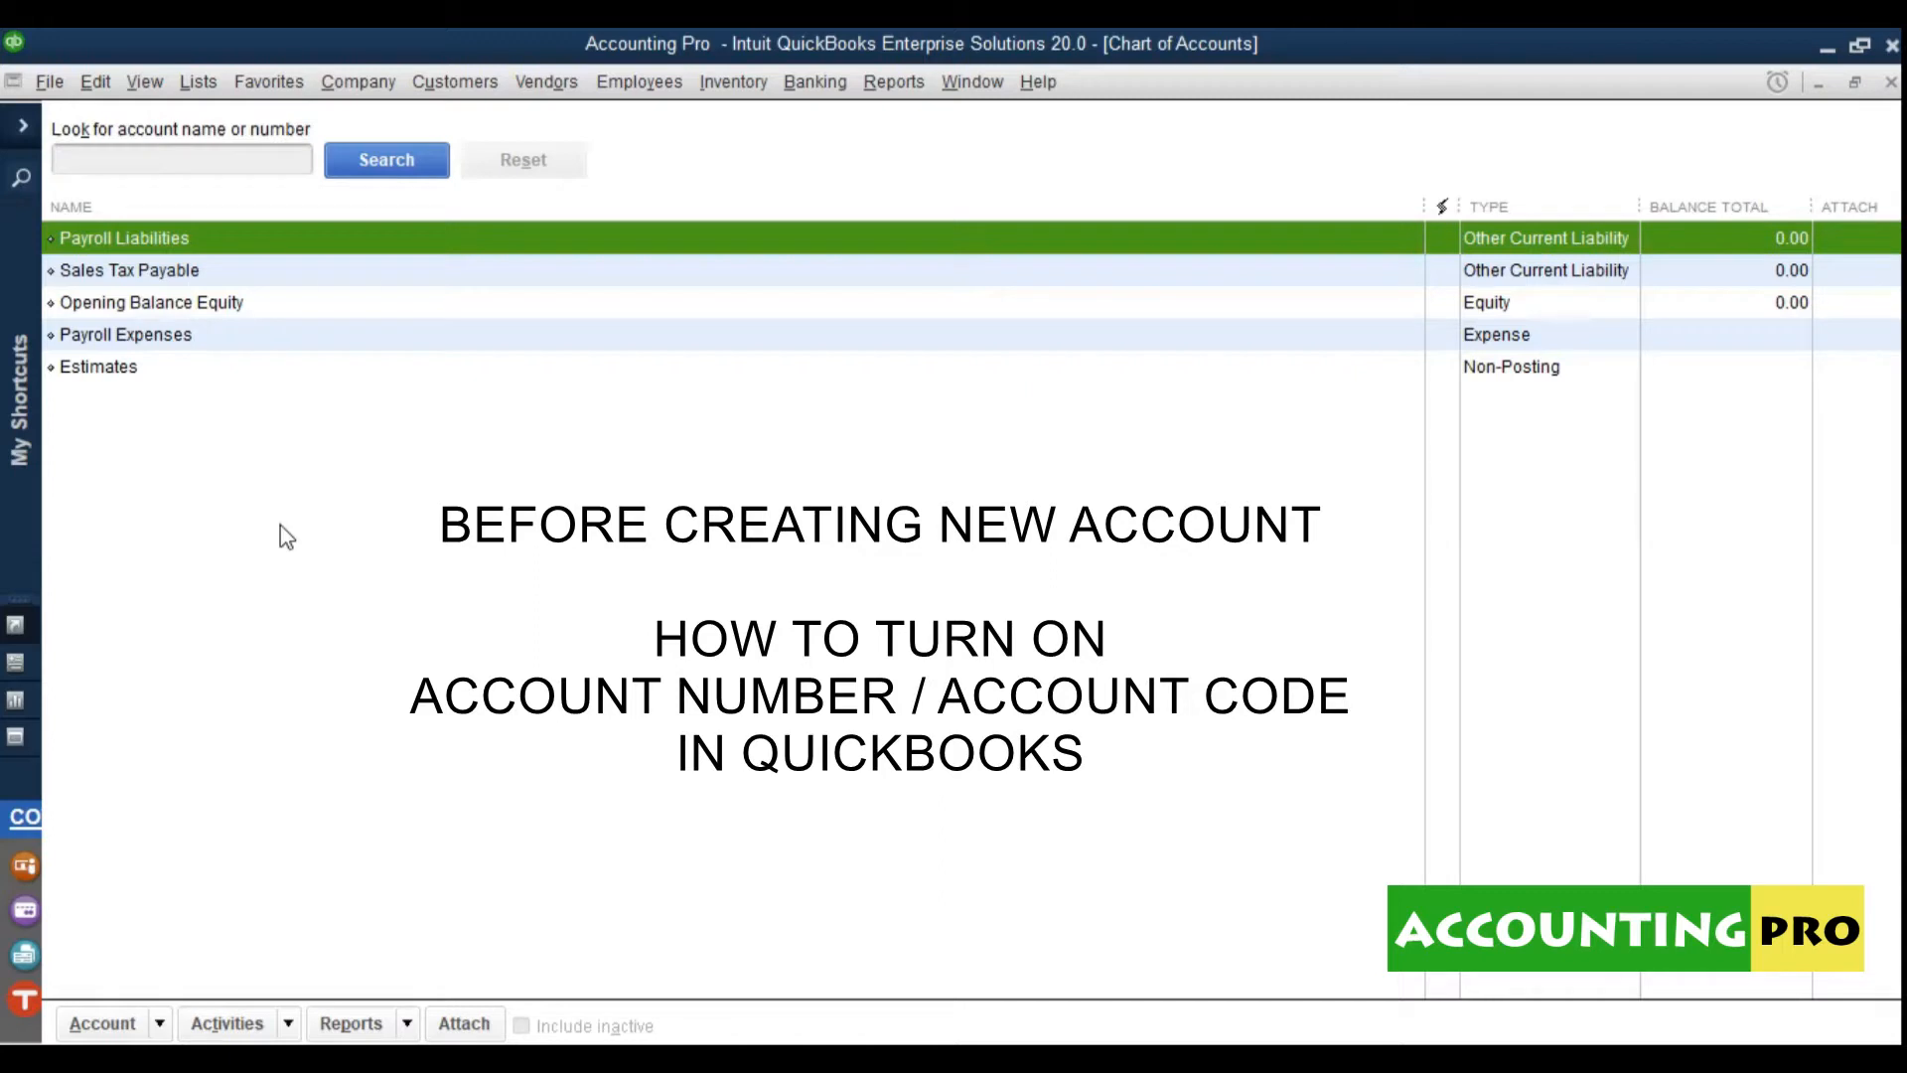
# Step: Open Preferences from the Edit menu, showing the General personal preferences
pyautogui.click(96, 84)
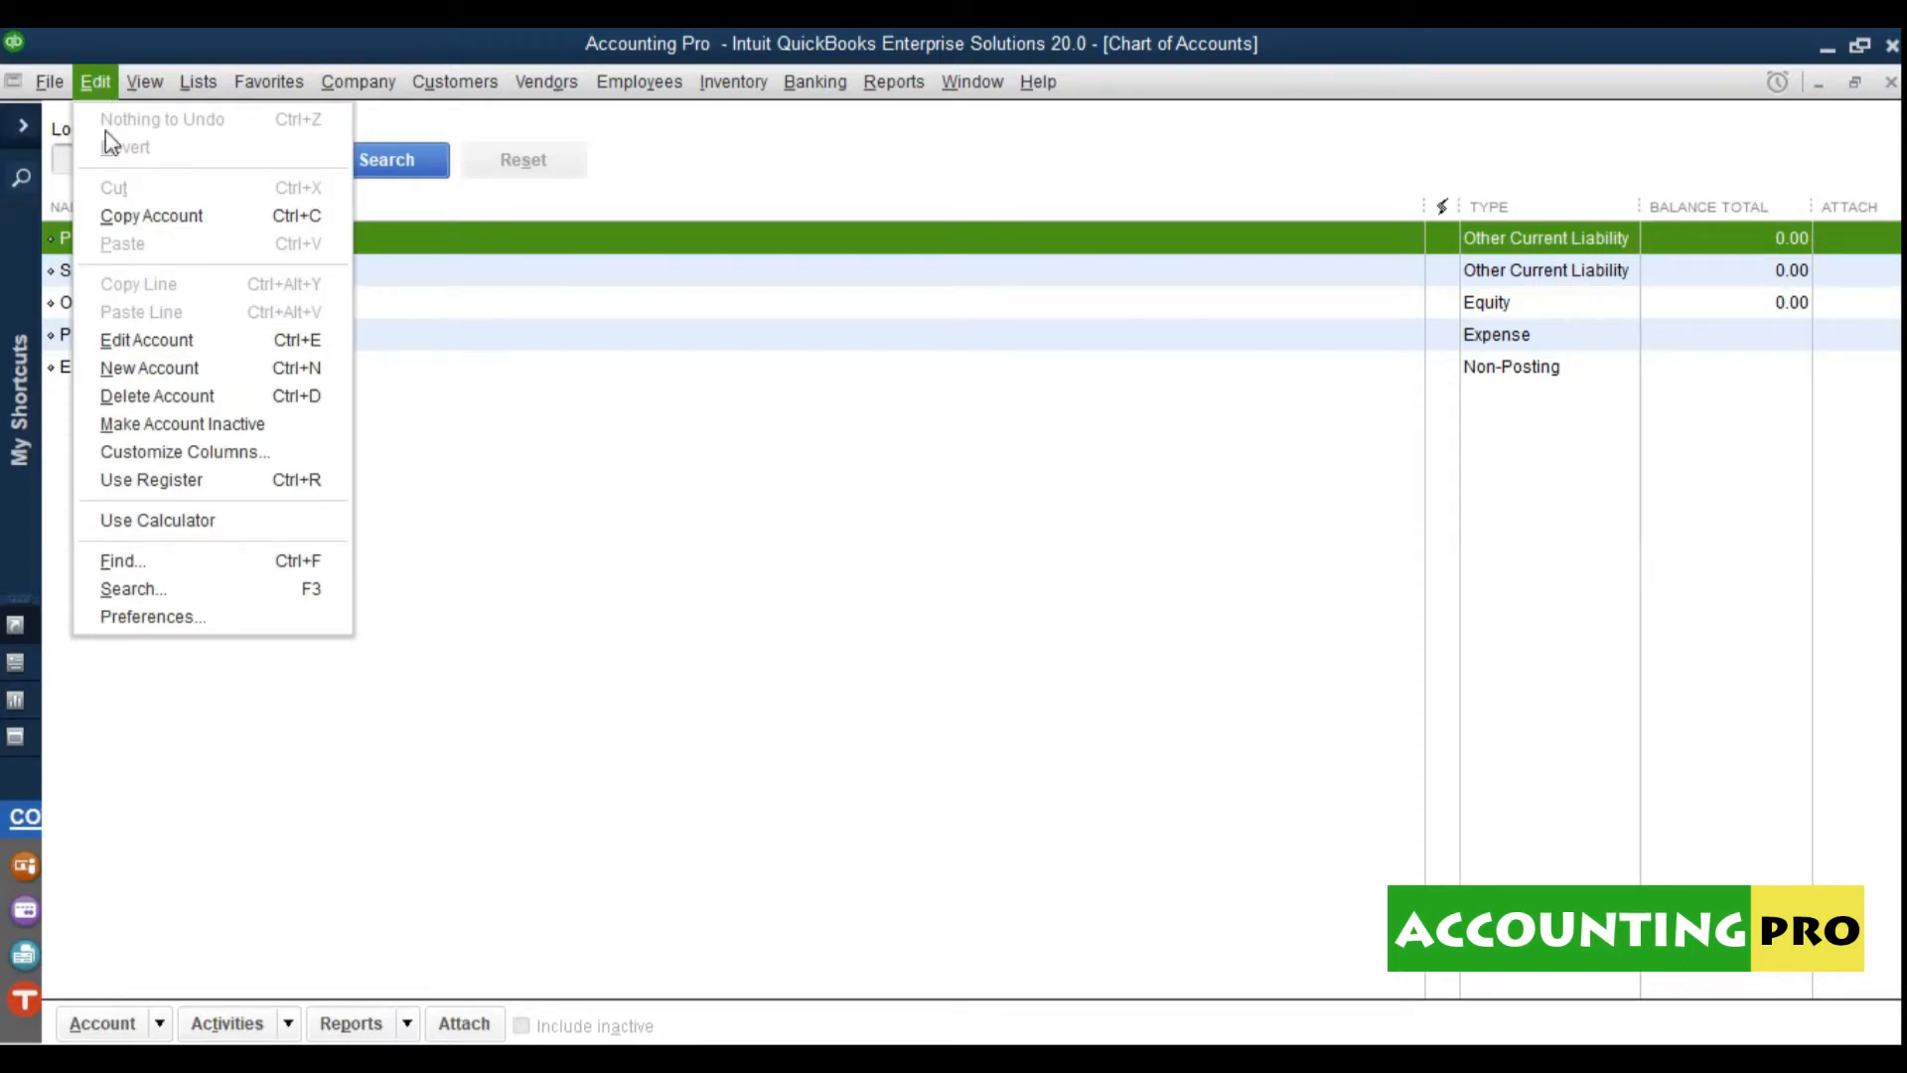
pyautogui.click(195, 628)
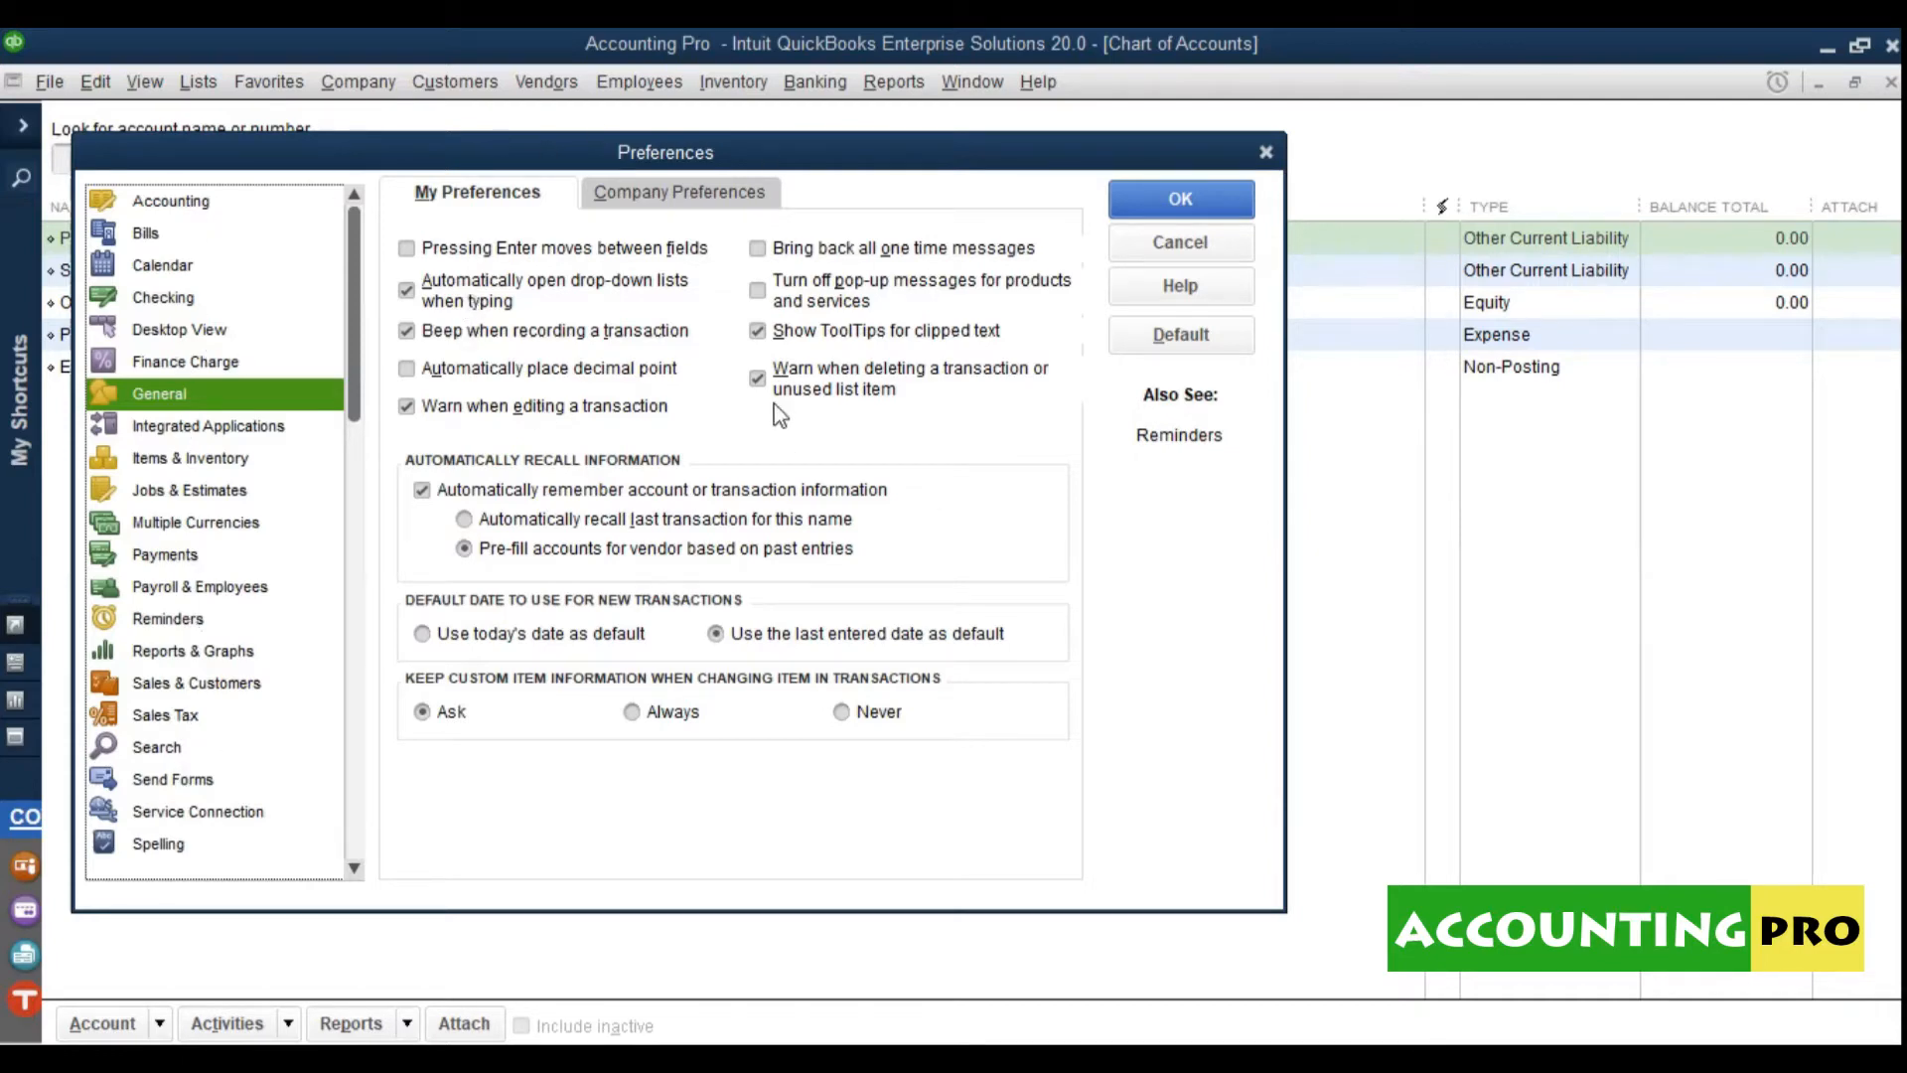
# Step: Show Accounting preferences, switching between Company and My Preferences tabs, ending on My Preferences
pyautogui.click(189, 208)
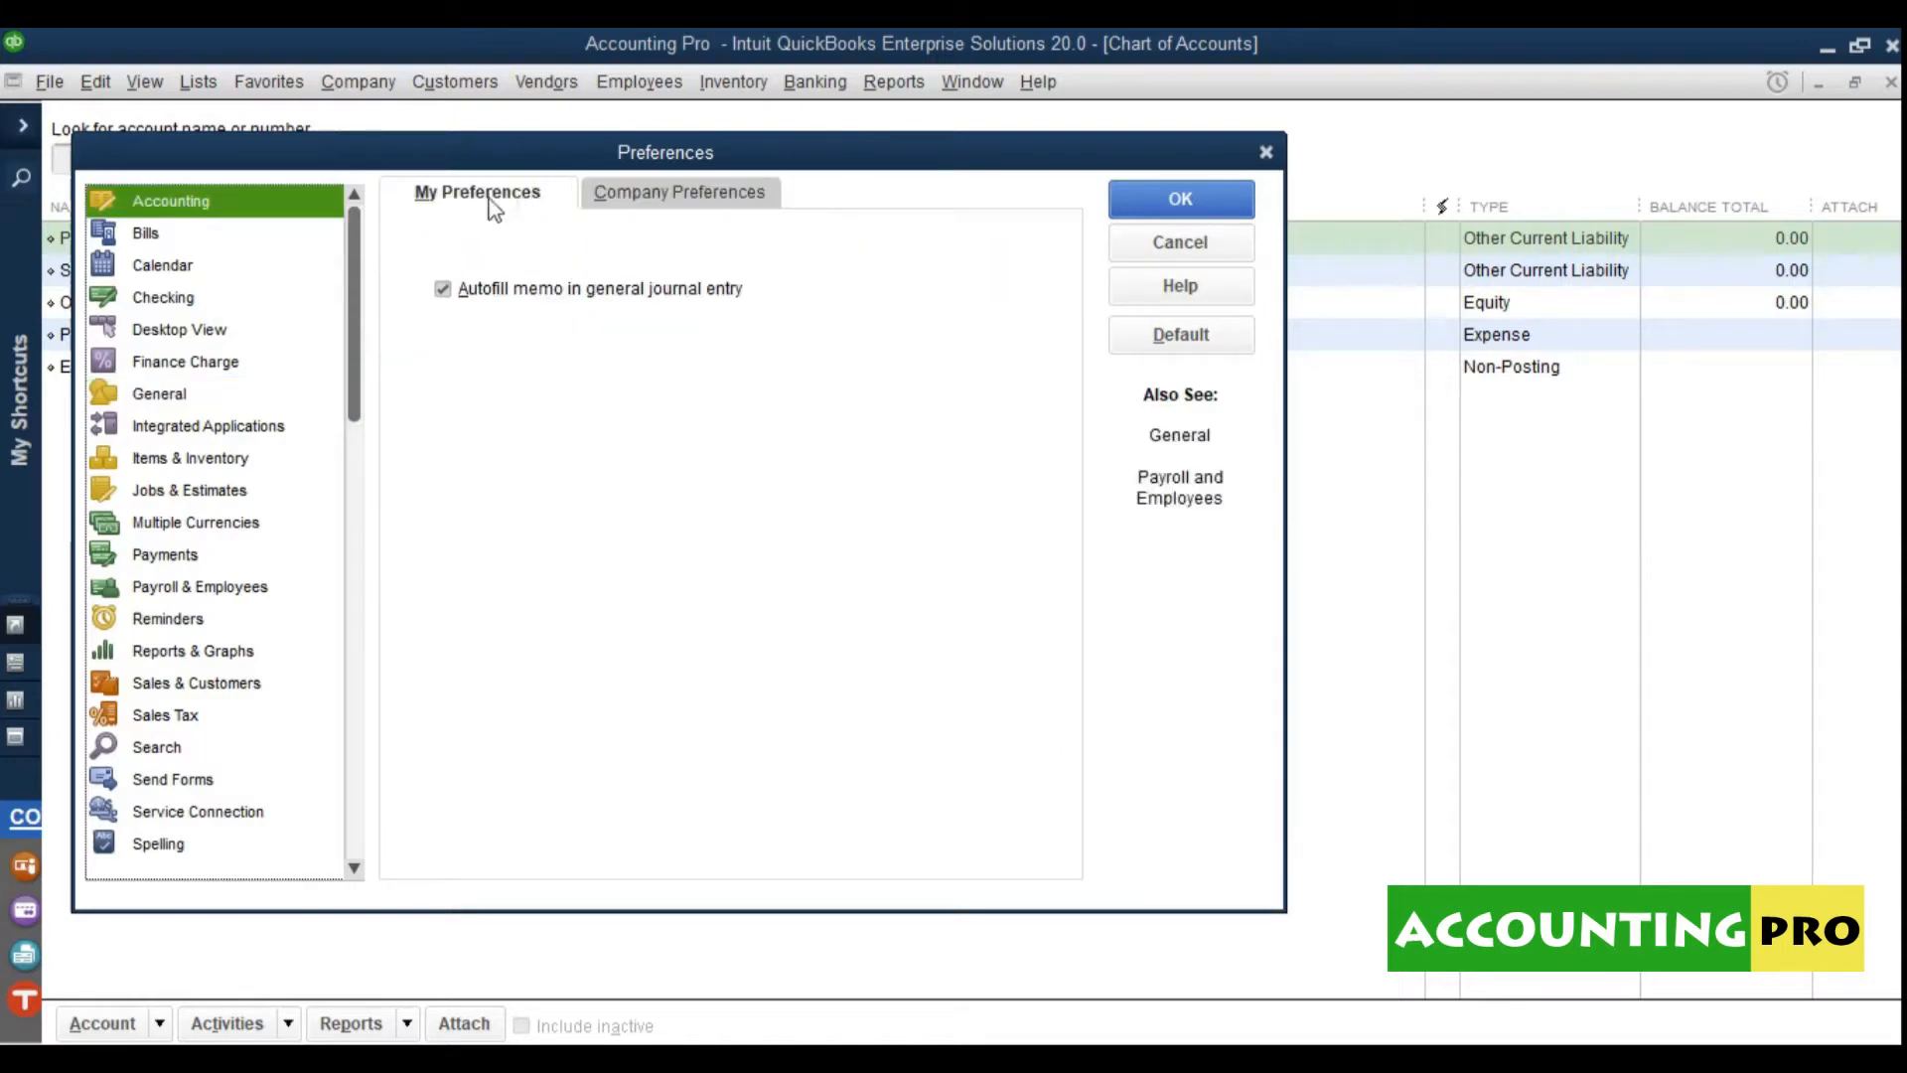
pyautogui.click(628, 199)
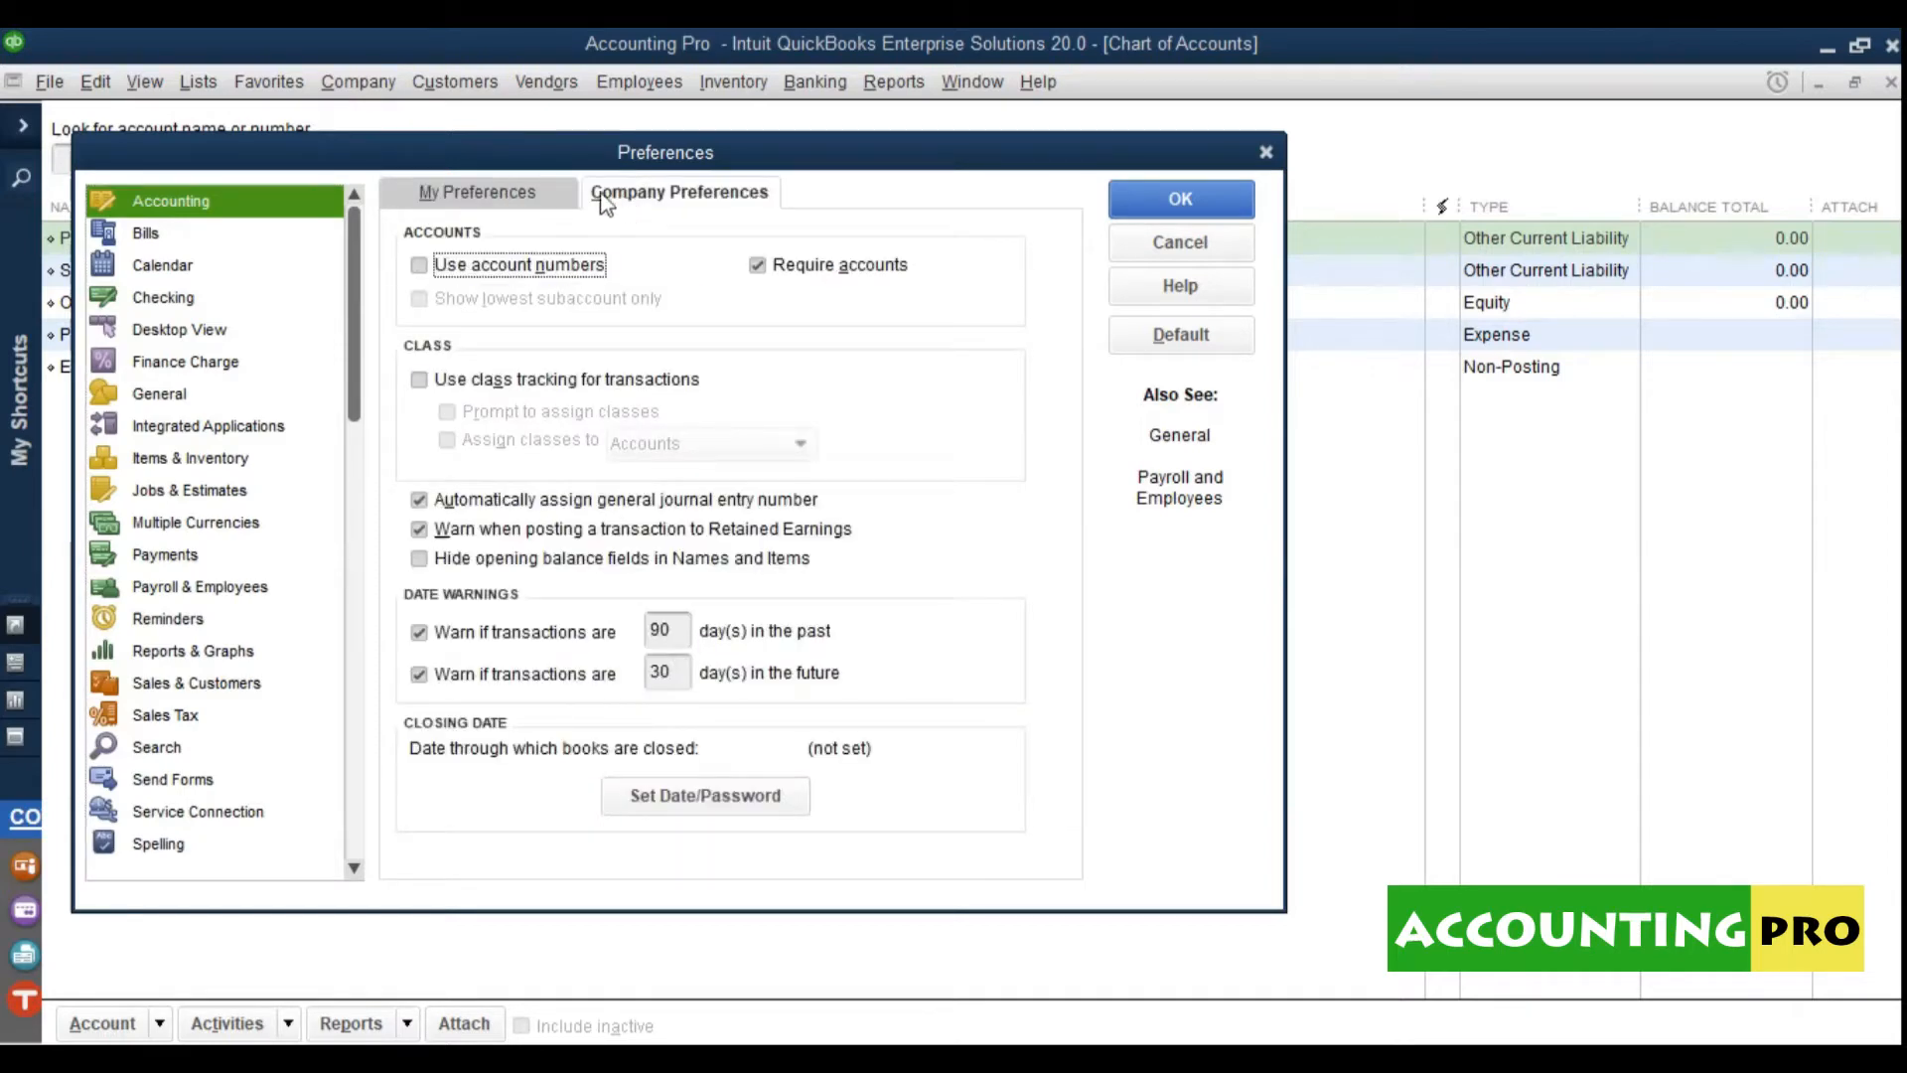
pyautogui.click(558, 199)
pyautogui.click(653, 197)
pyautogui.click(539, 186)
pyautogui.click(628, 200)
pyautogui.click(554, 204)
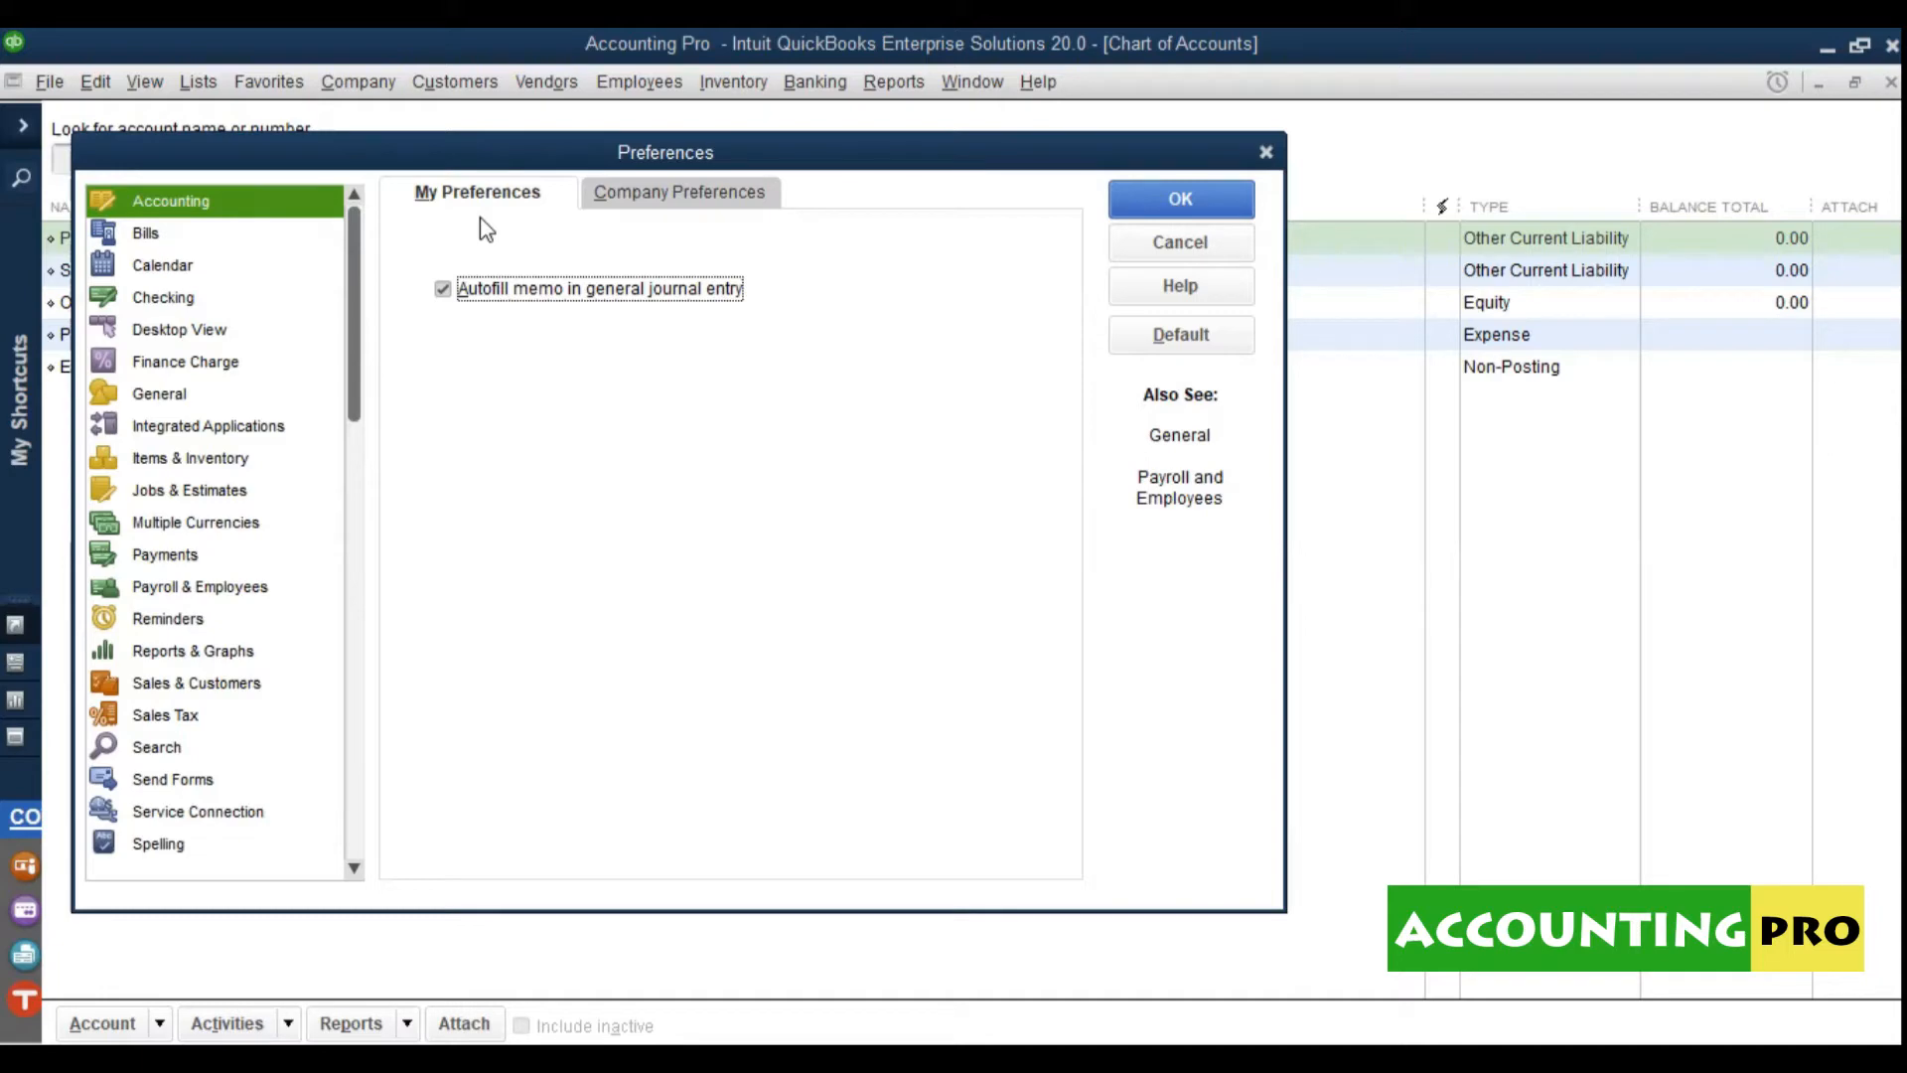
# Step: In Desktop View, try the Orange colour scheme, revert to Default, and view company preferences
pyautogui.click(218, 331)
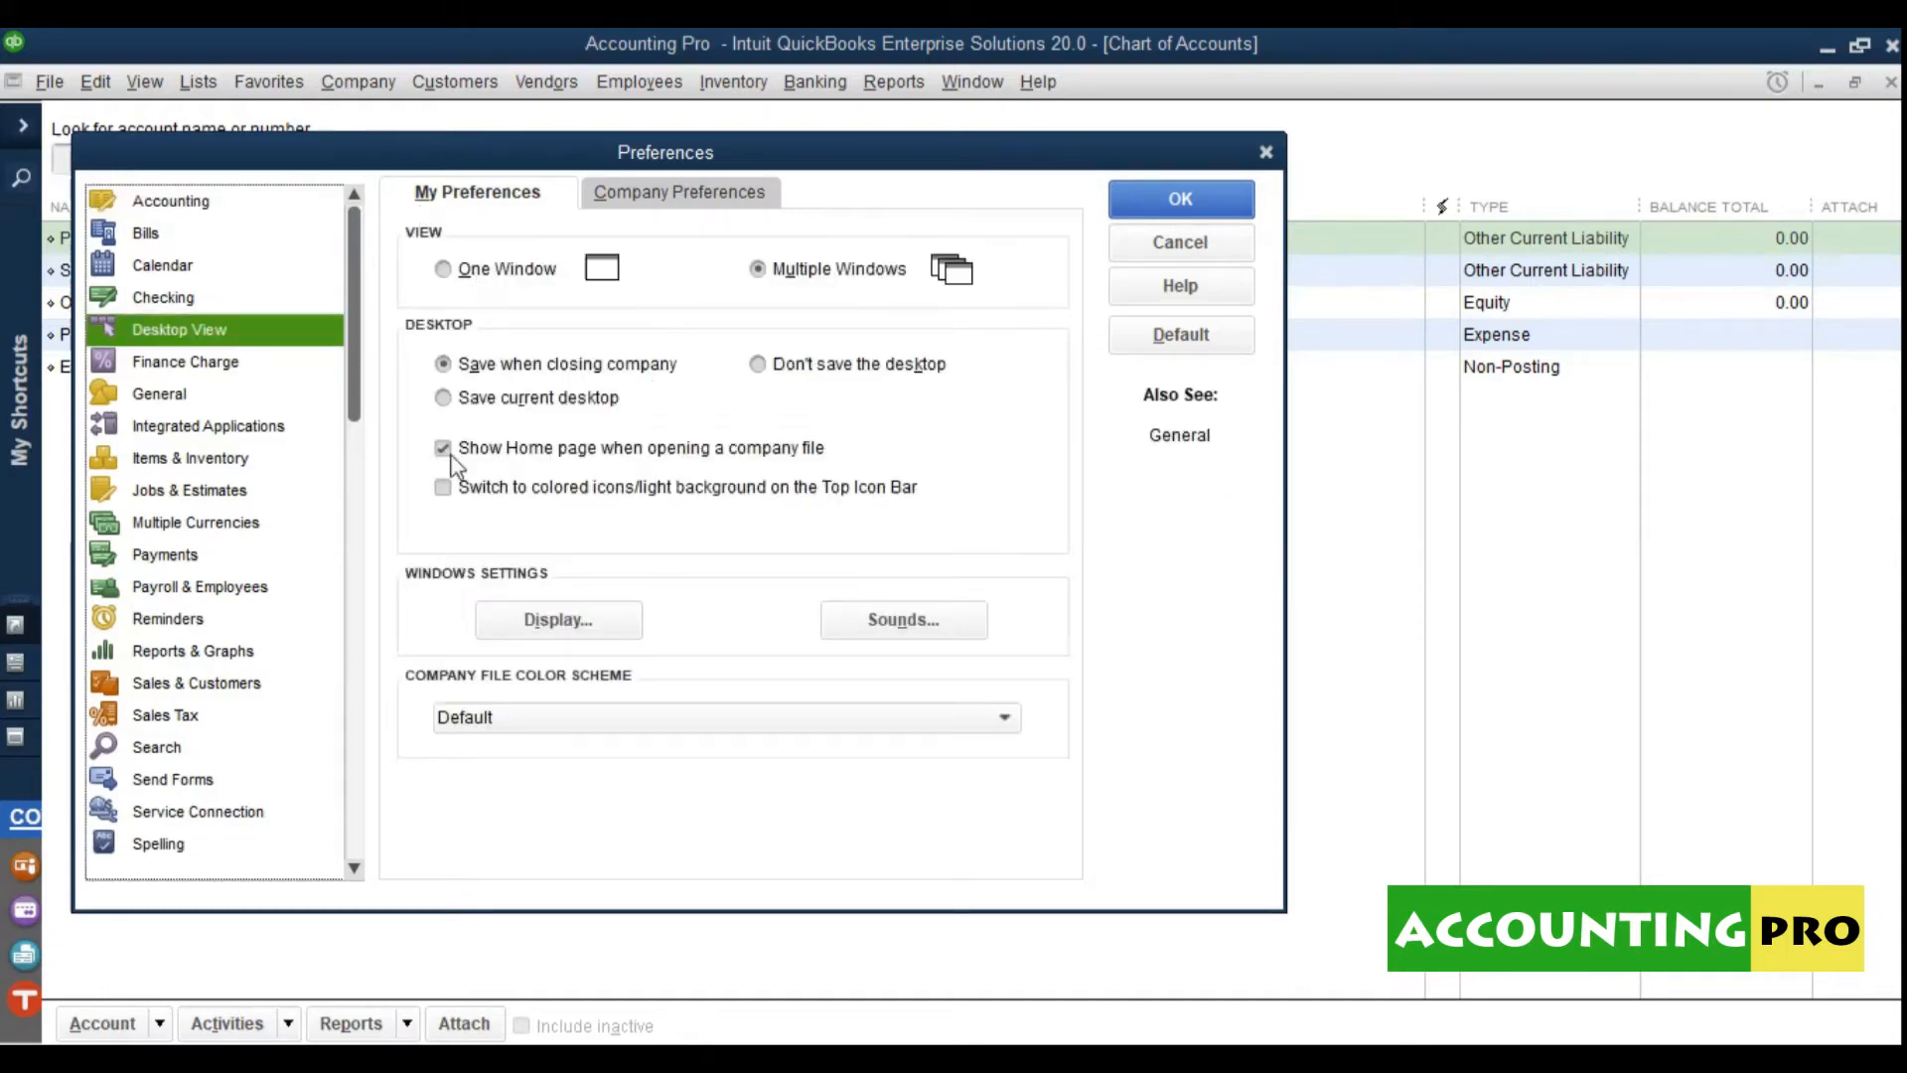
pyautogui.click(602, 721)
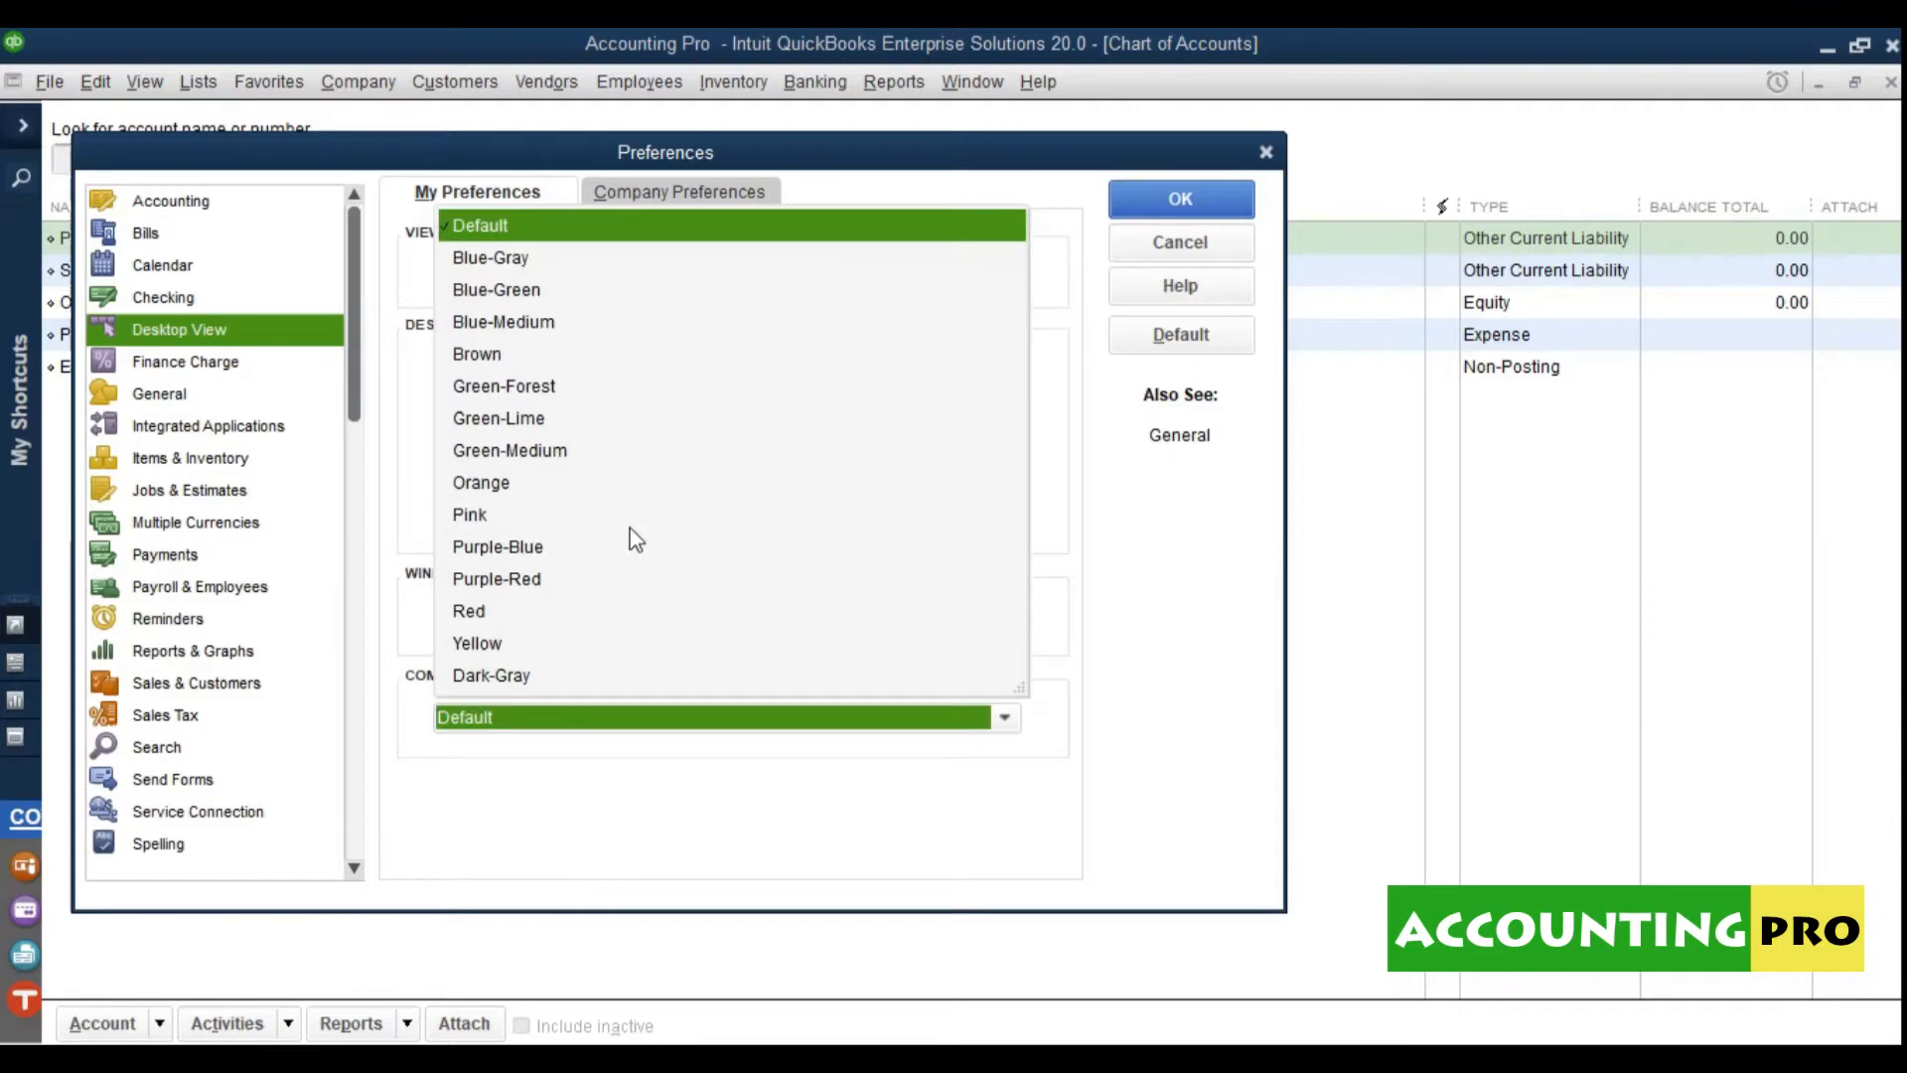
pyautogui.click(544, 484)
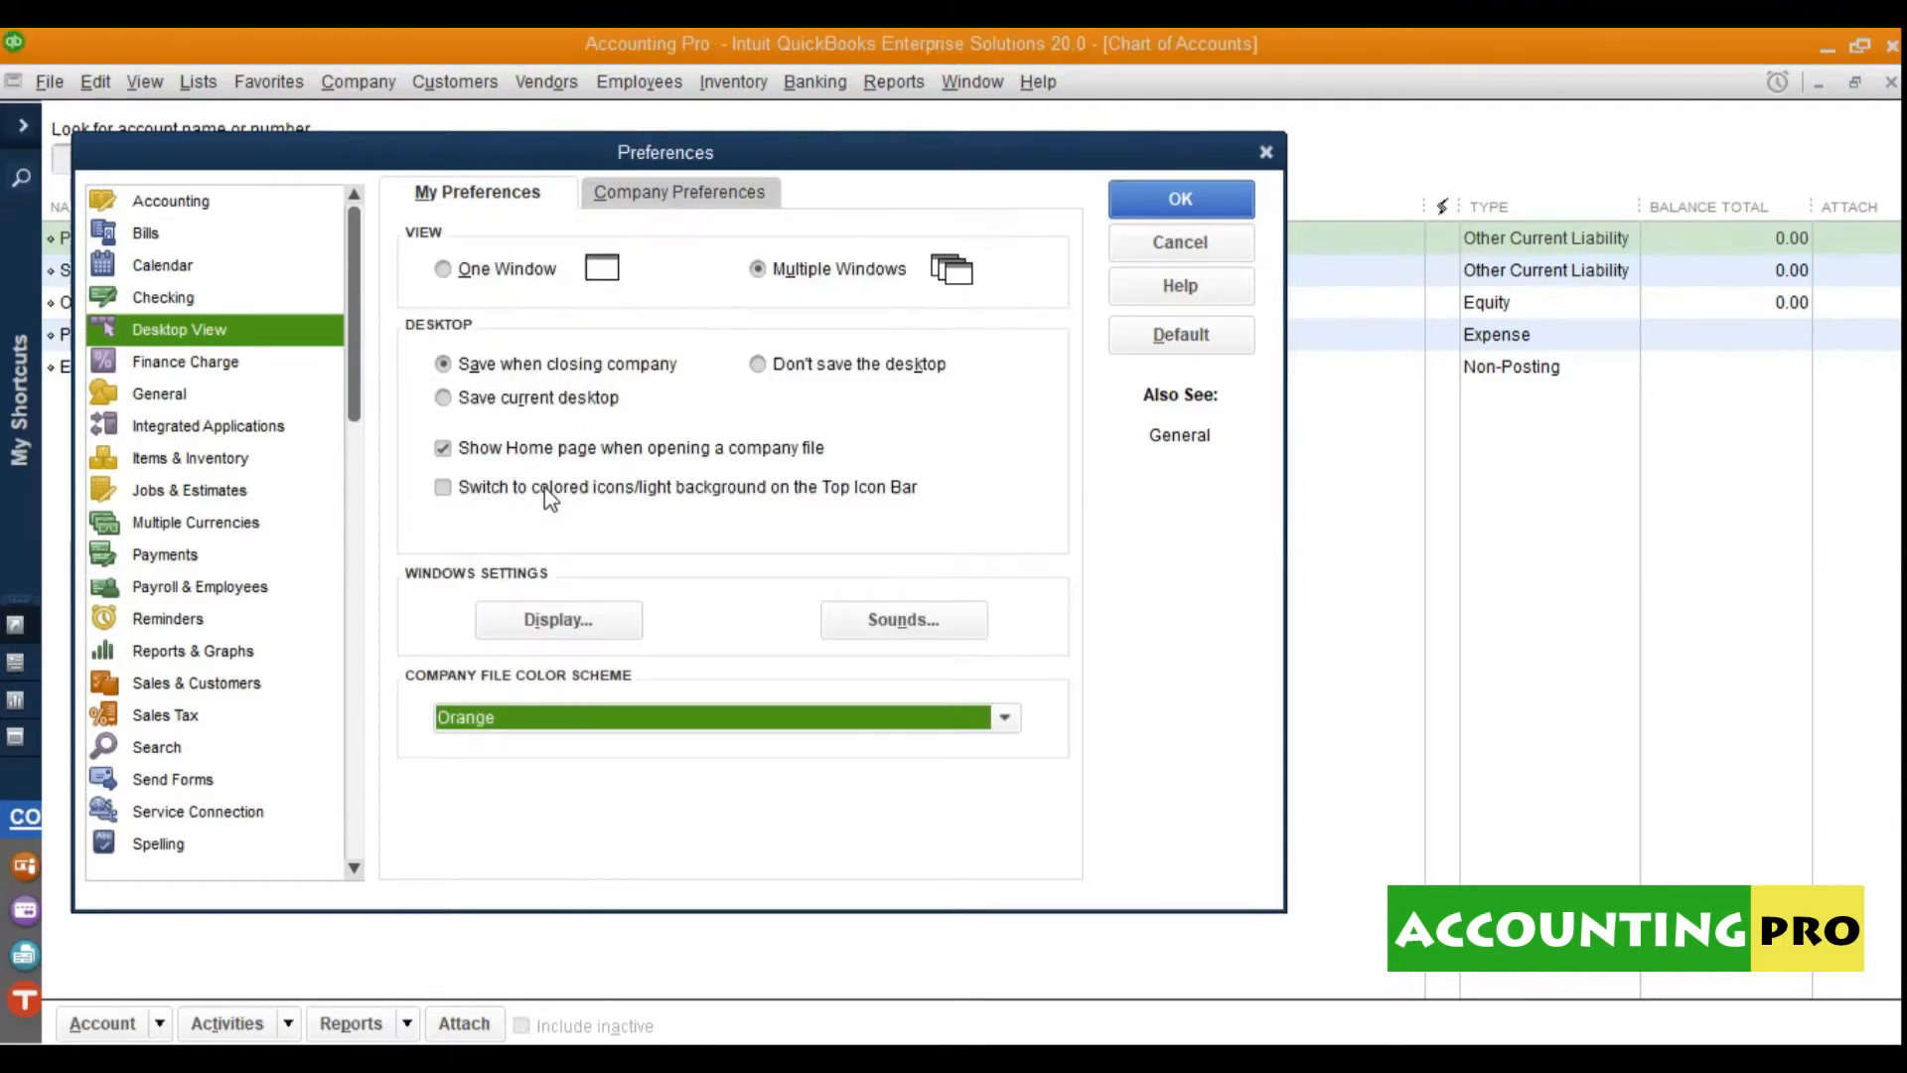
pyautogui.click(616, 725)
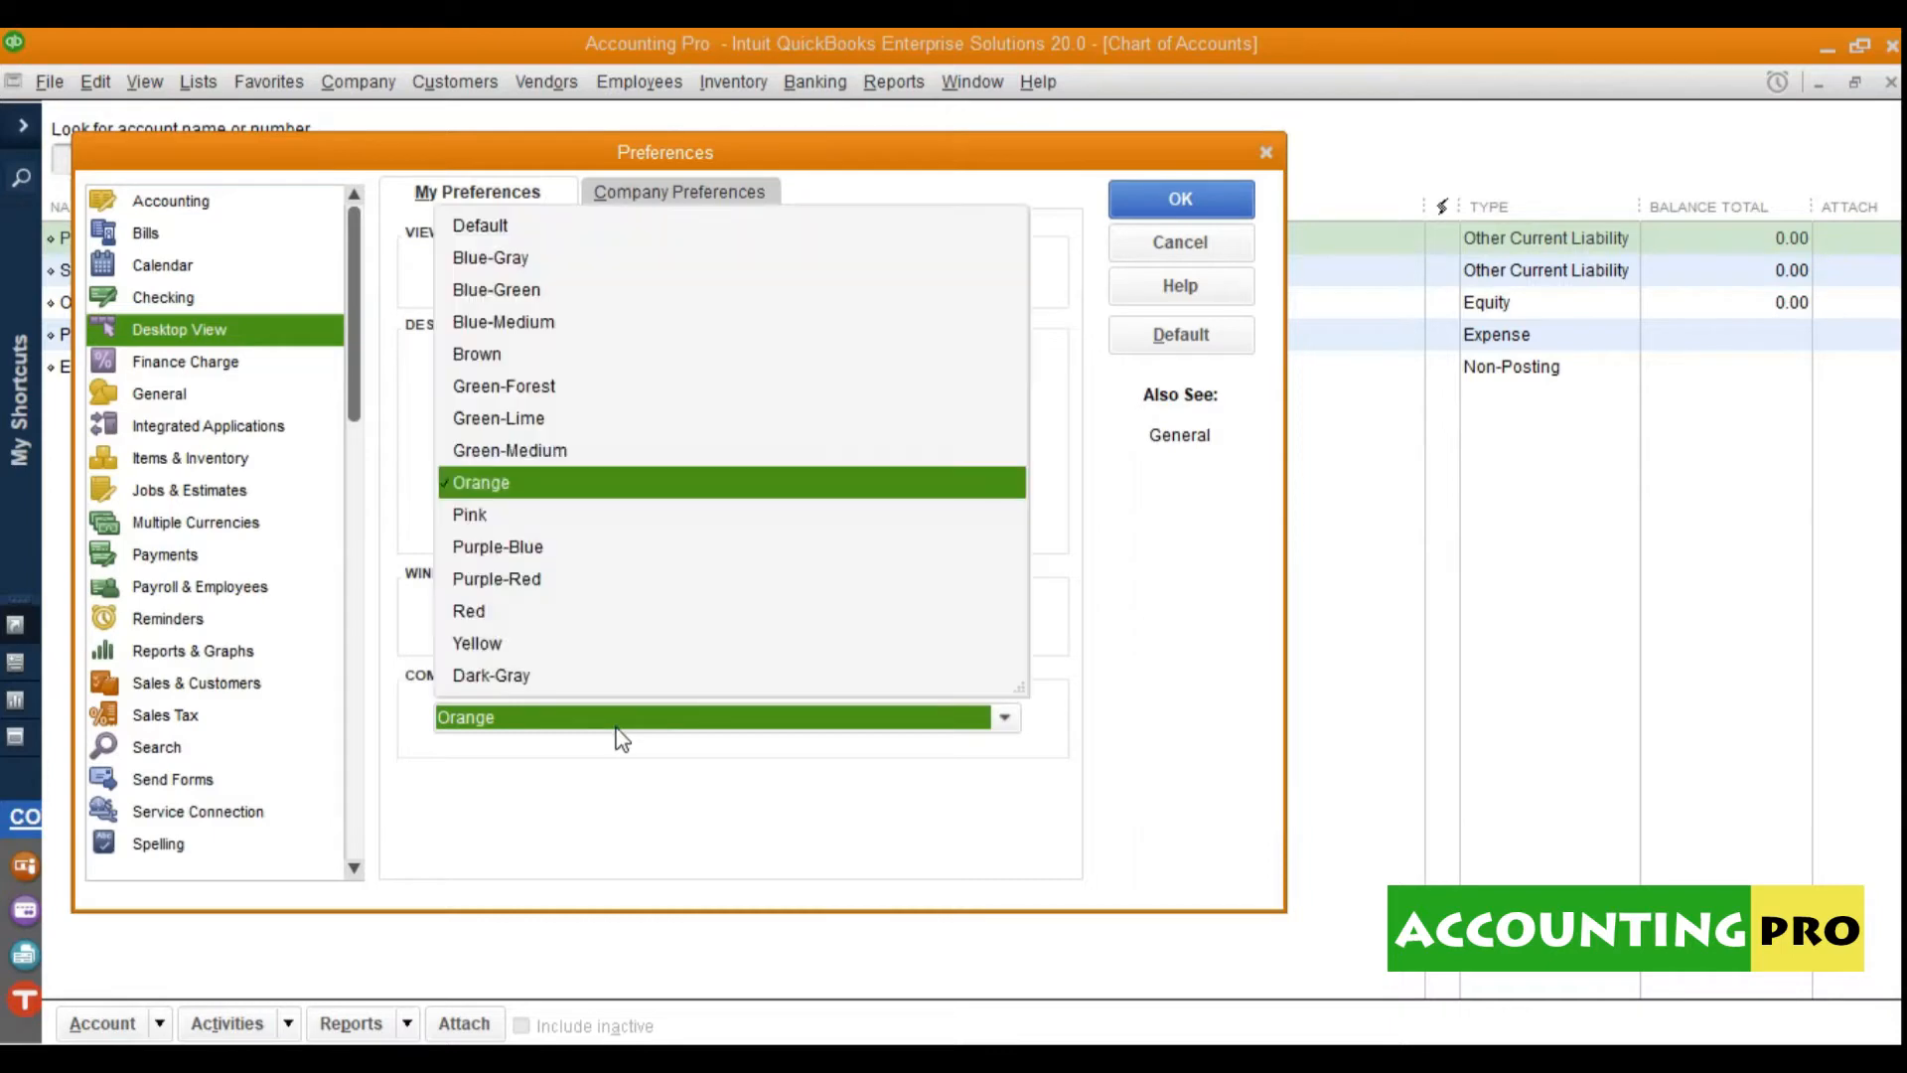
pyautogui.click(519, 227)
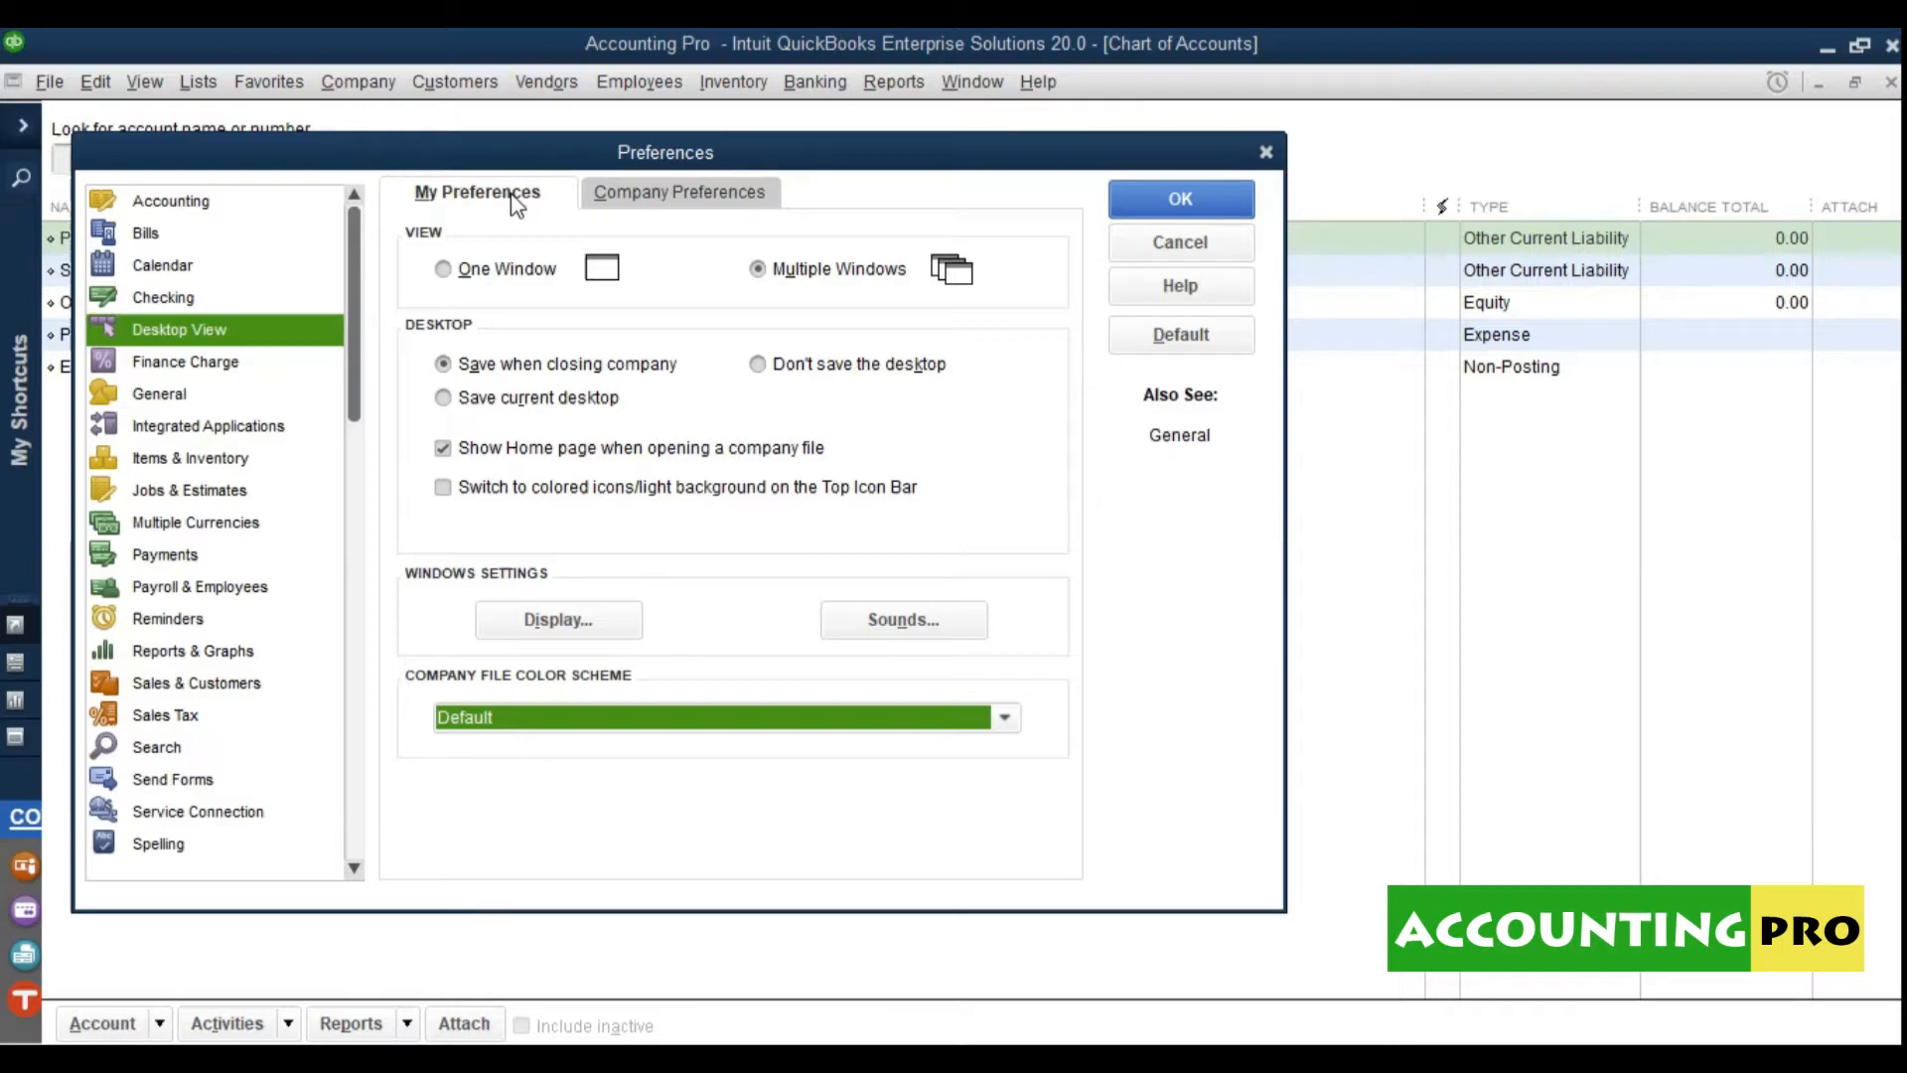
pyautogui.click(628, 197)
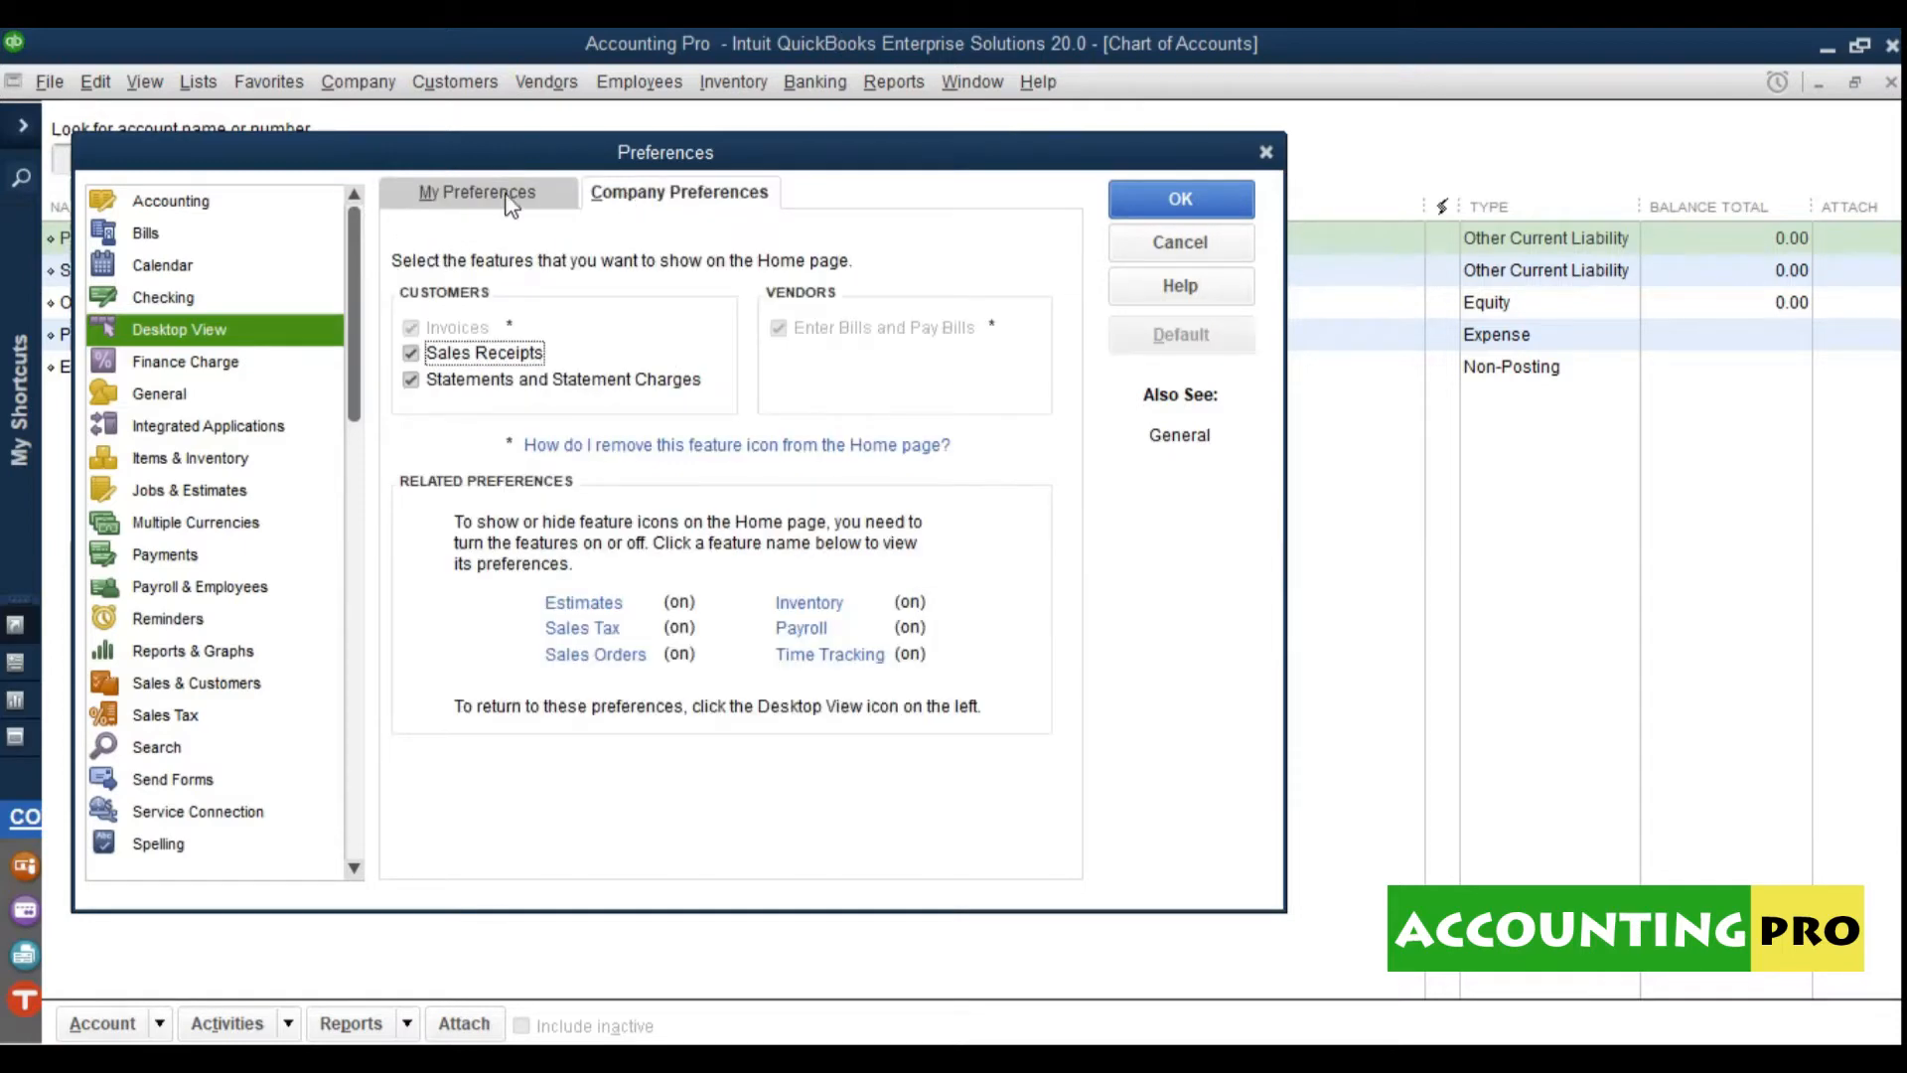
# Step: Check Use account numbers in the company Accounting preferences and confirm with OK
pyautogui.click(220, 209)
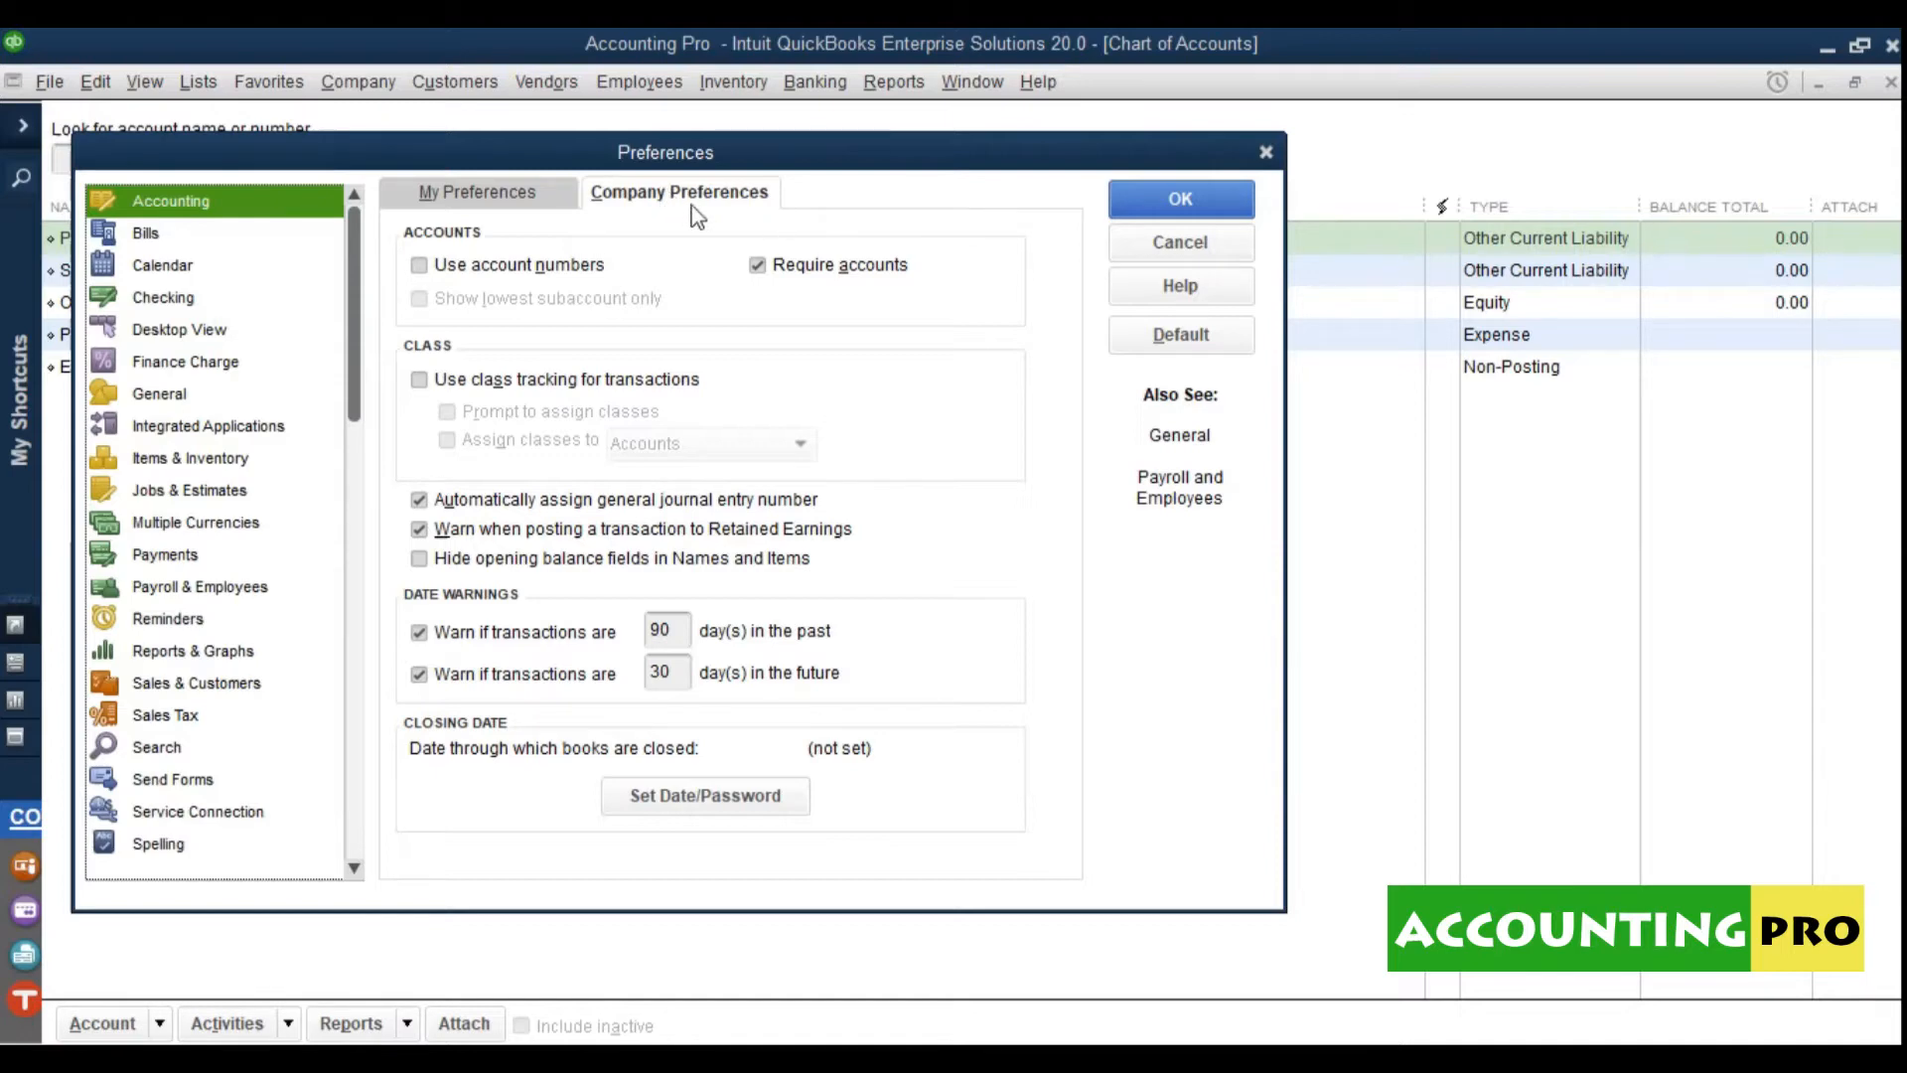
pyautogui.click(568, 266)
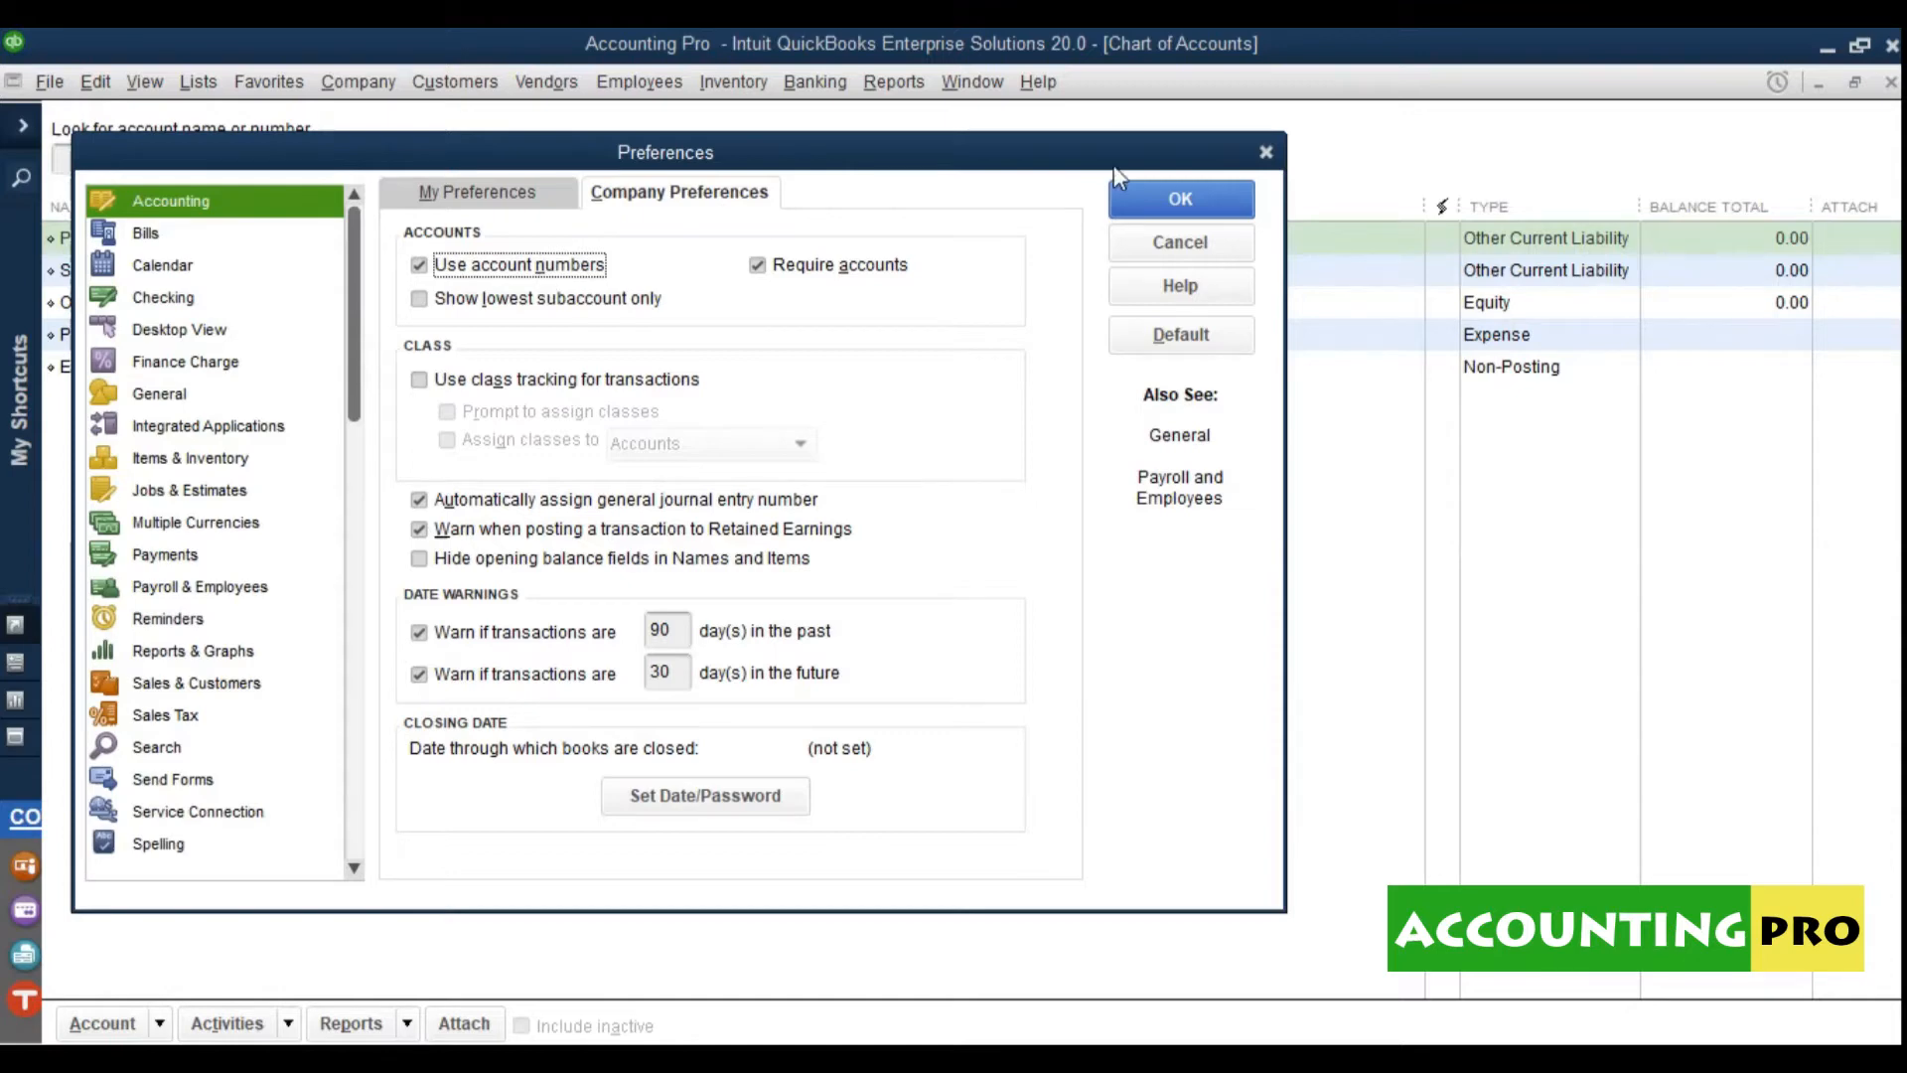
pyautogui.click(1147, 209)
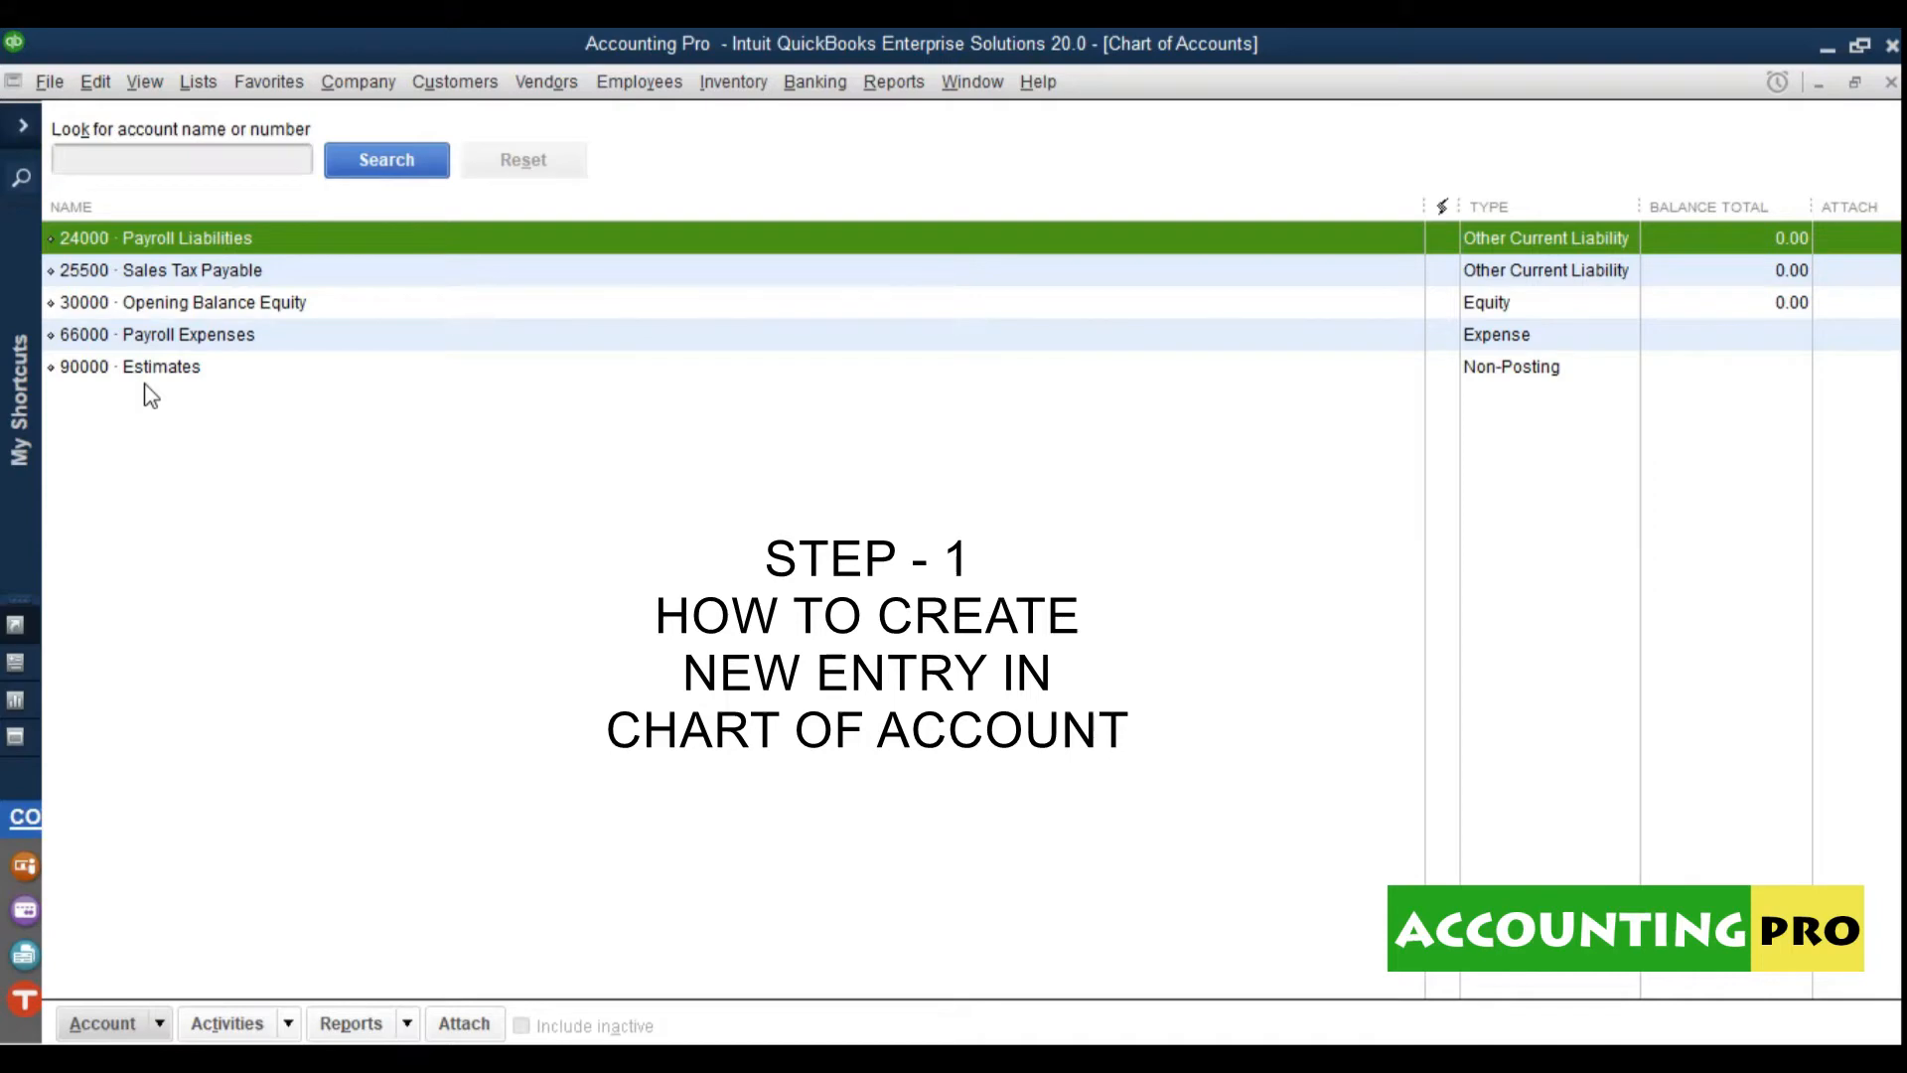
pyautogui.click(127, 1032)
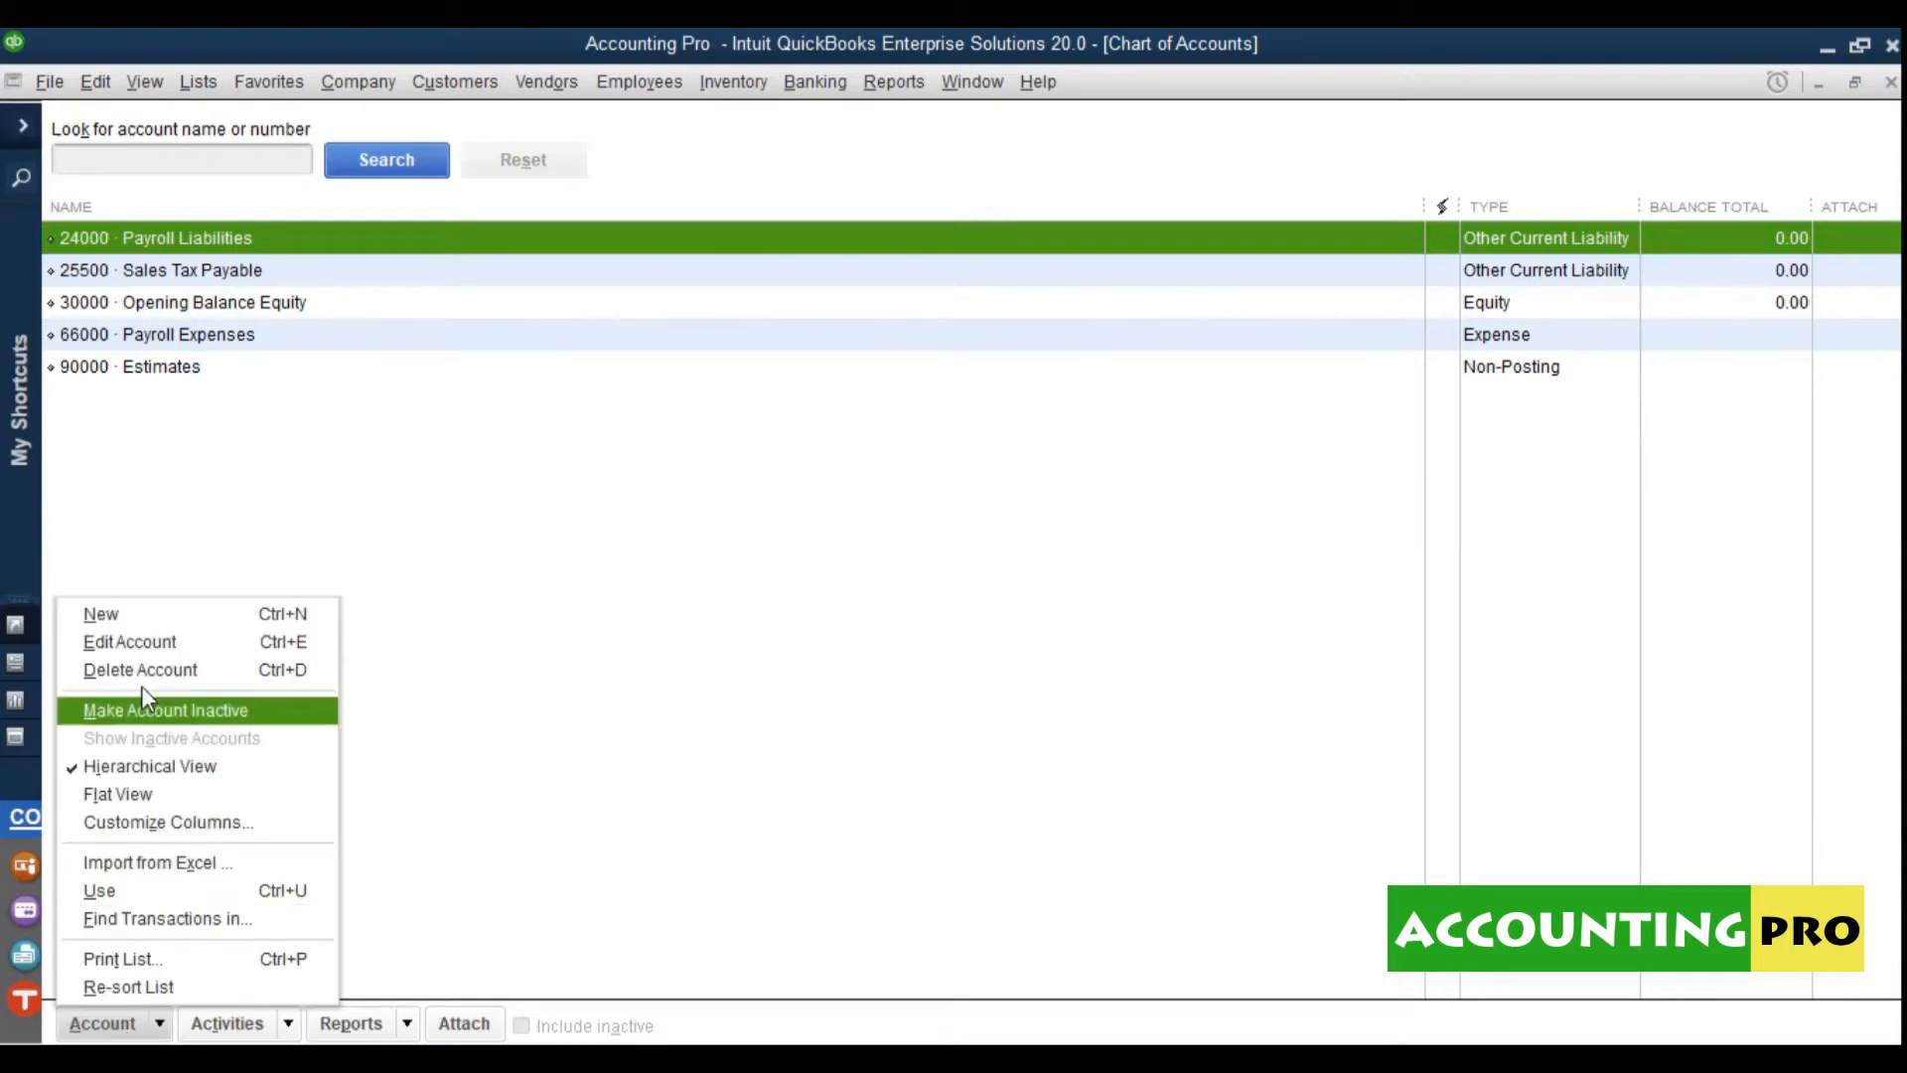
# Step: Choose New from the Account menu to open the Add New Account window
pyautogui.click(134, 624)
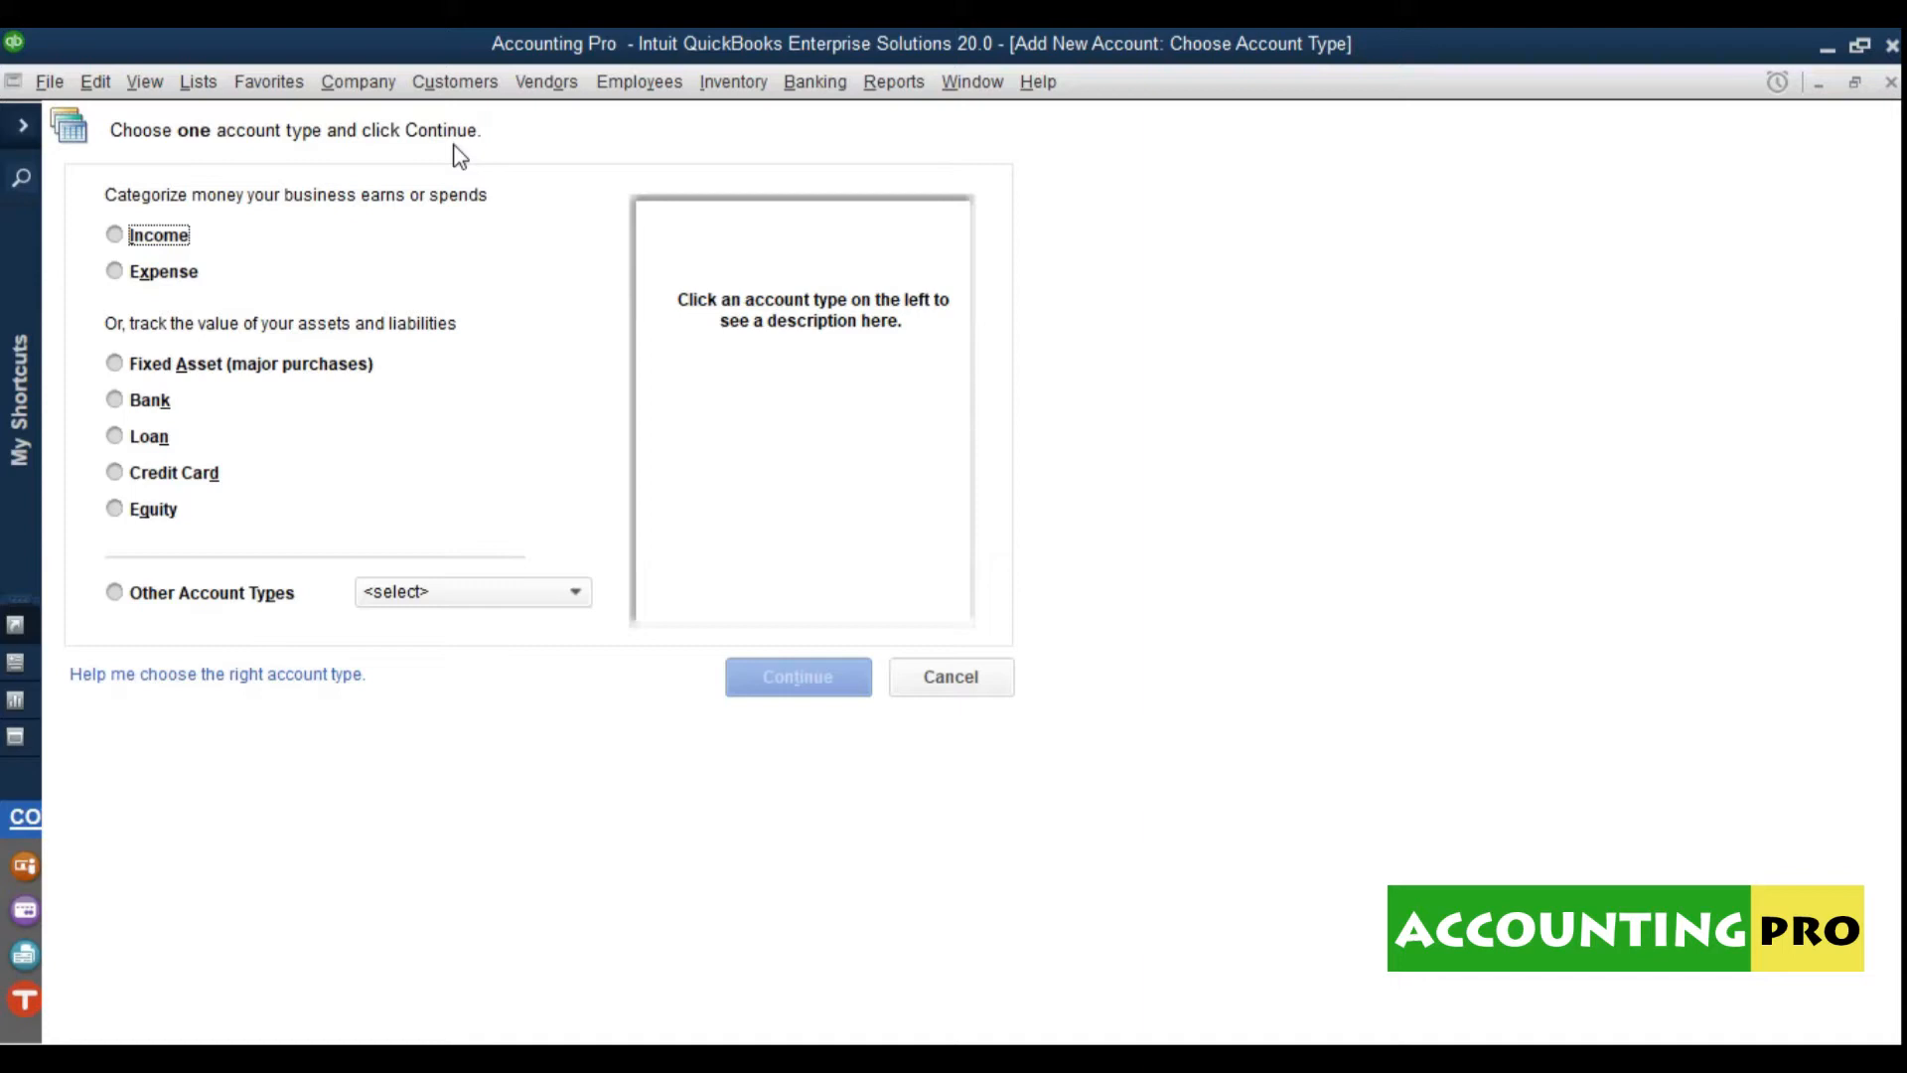
# Step: Read the Income, Expense, Fixed Asset, Bank, Loan, Credit Card, Equity and other account type descriptions
pyautogui.click(135, 245)
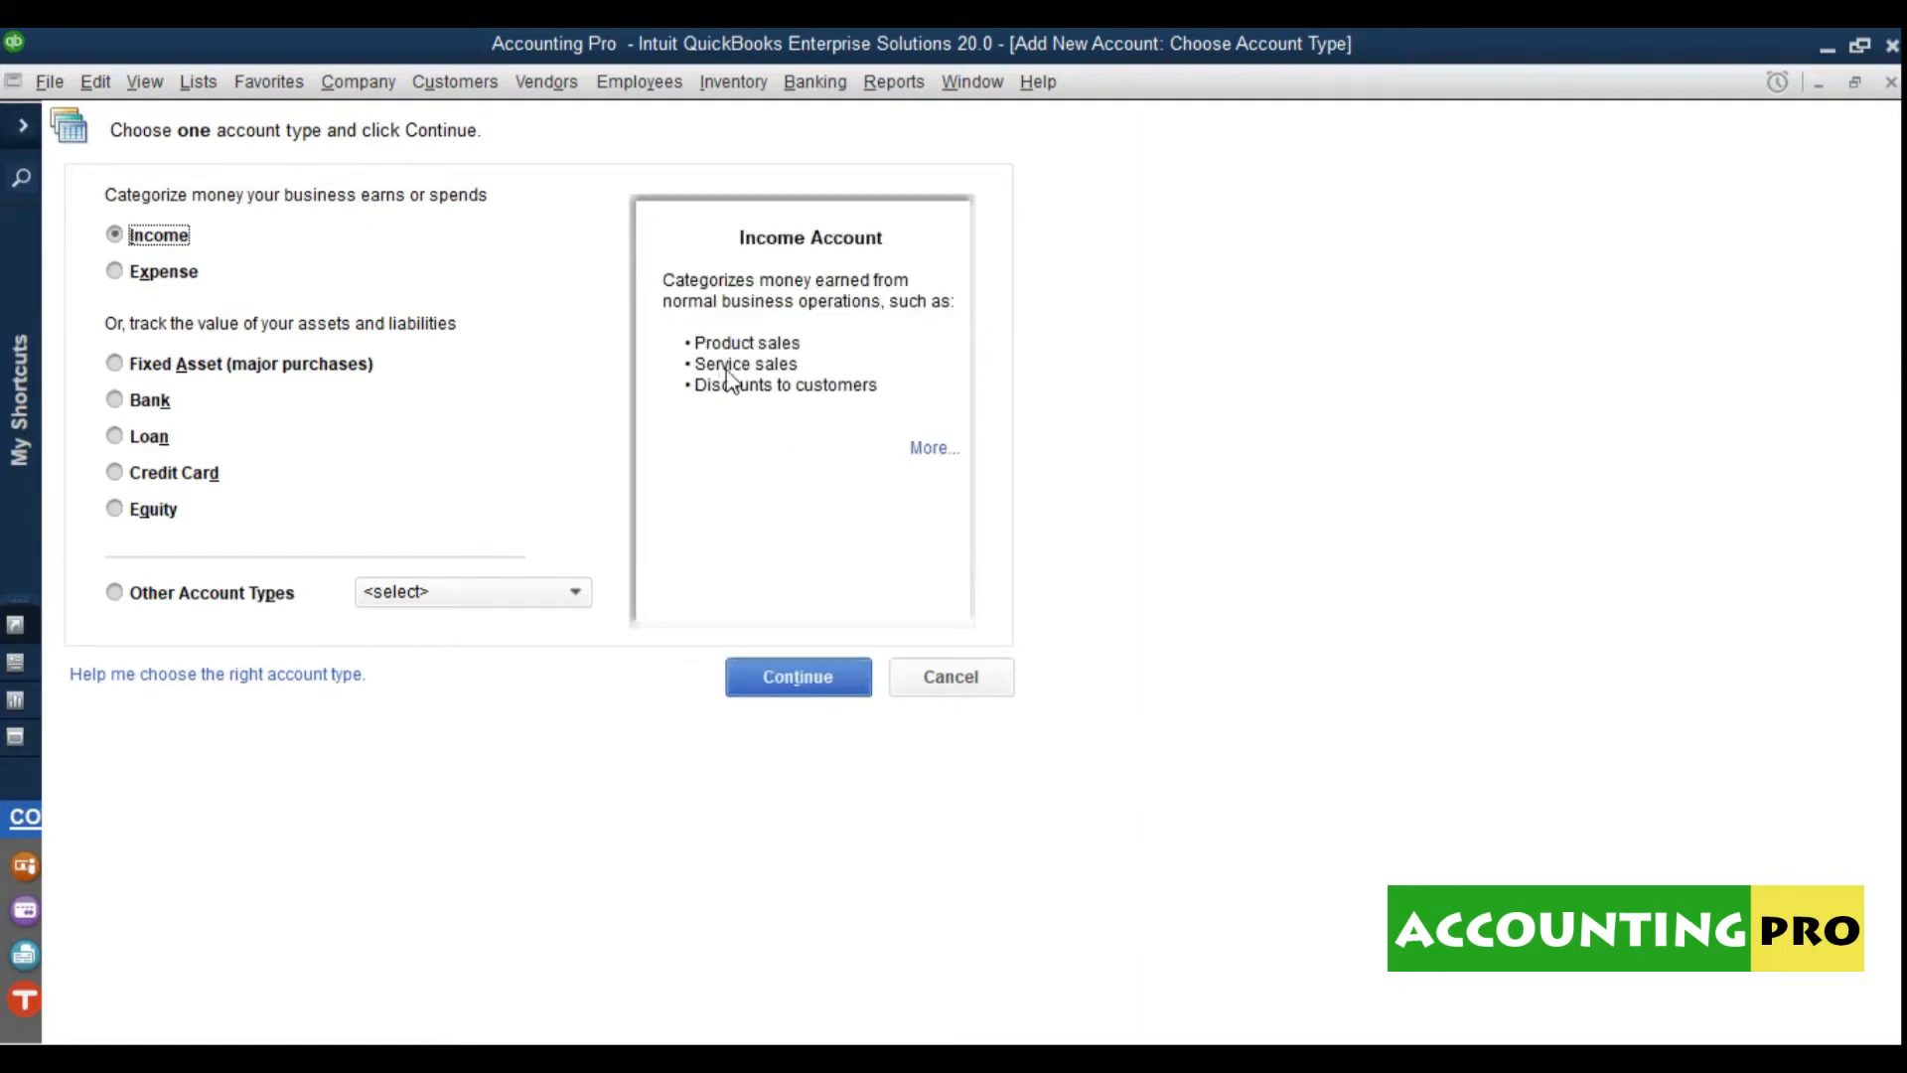
pyautogui.click(181, 274)
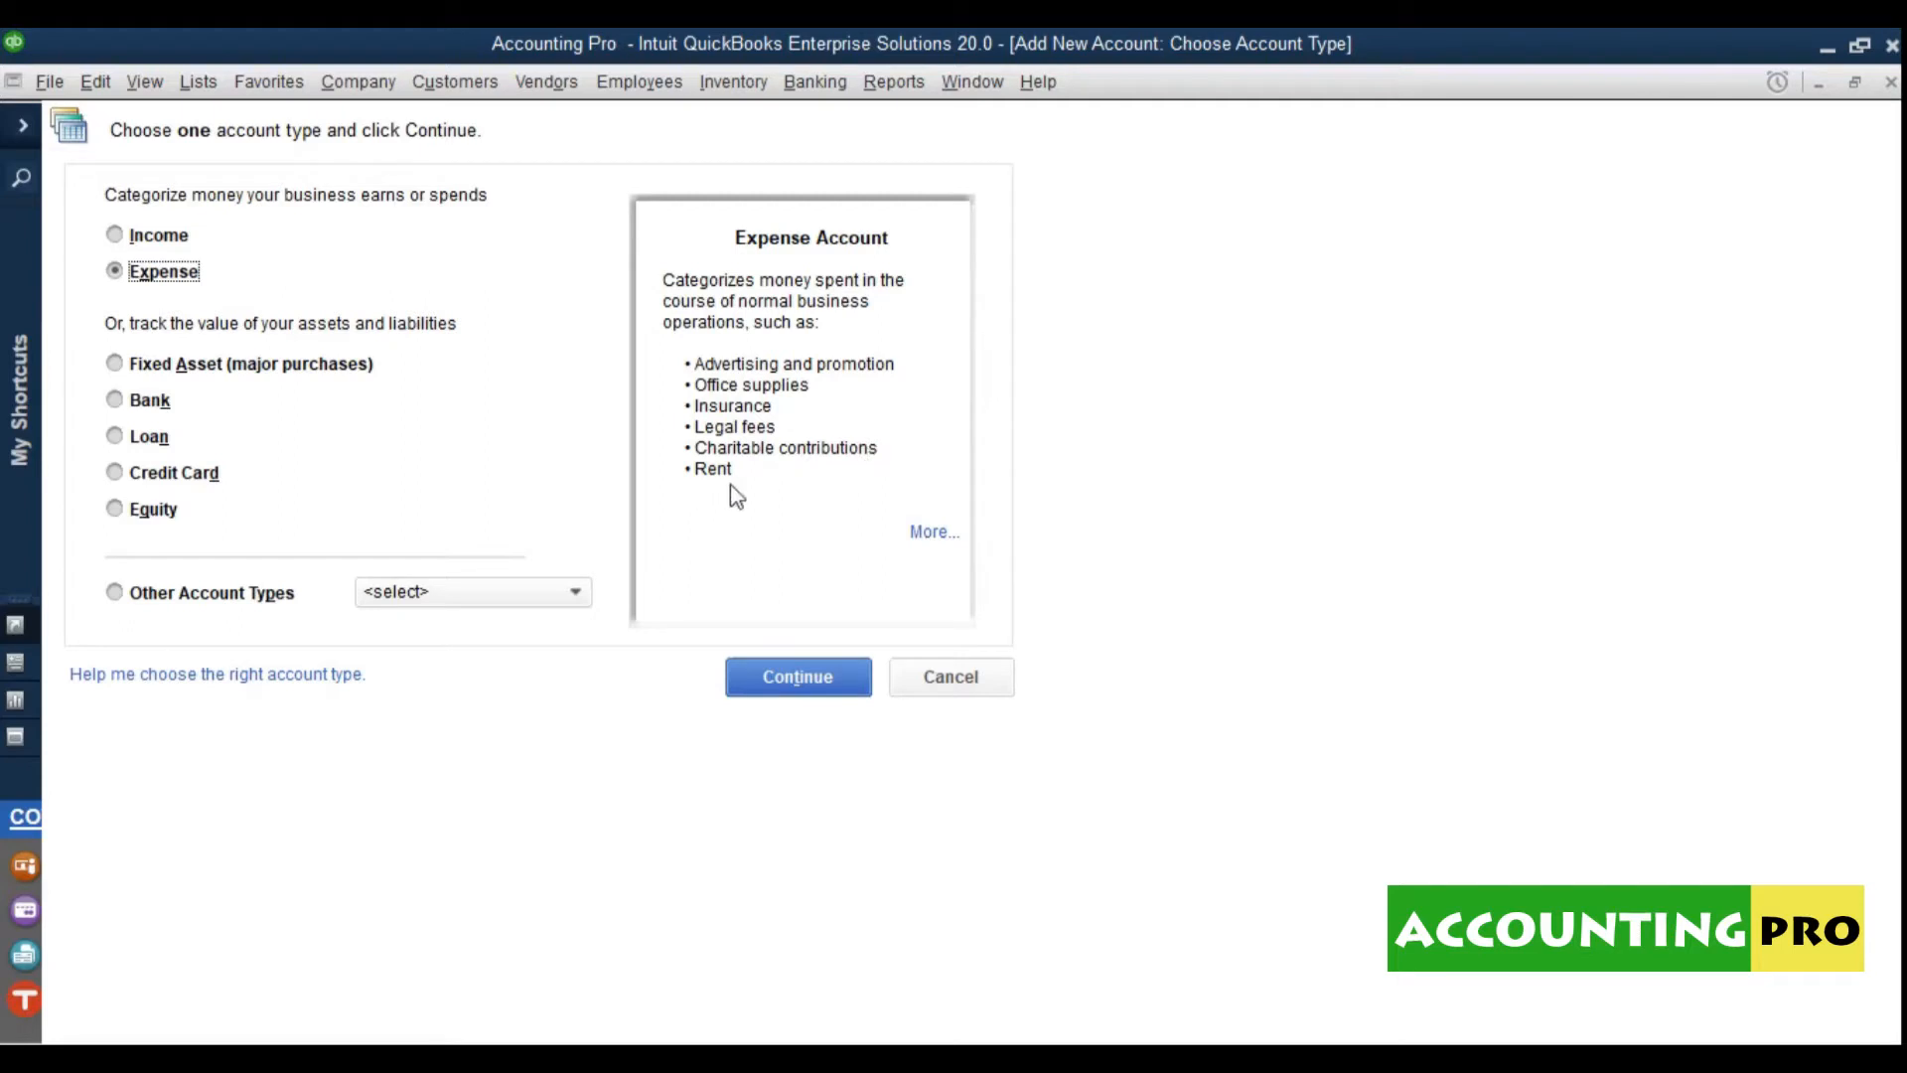
pyautogui.click(219, 367)
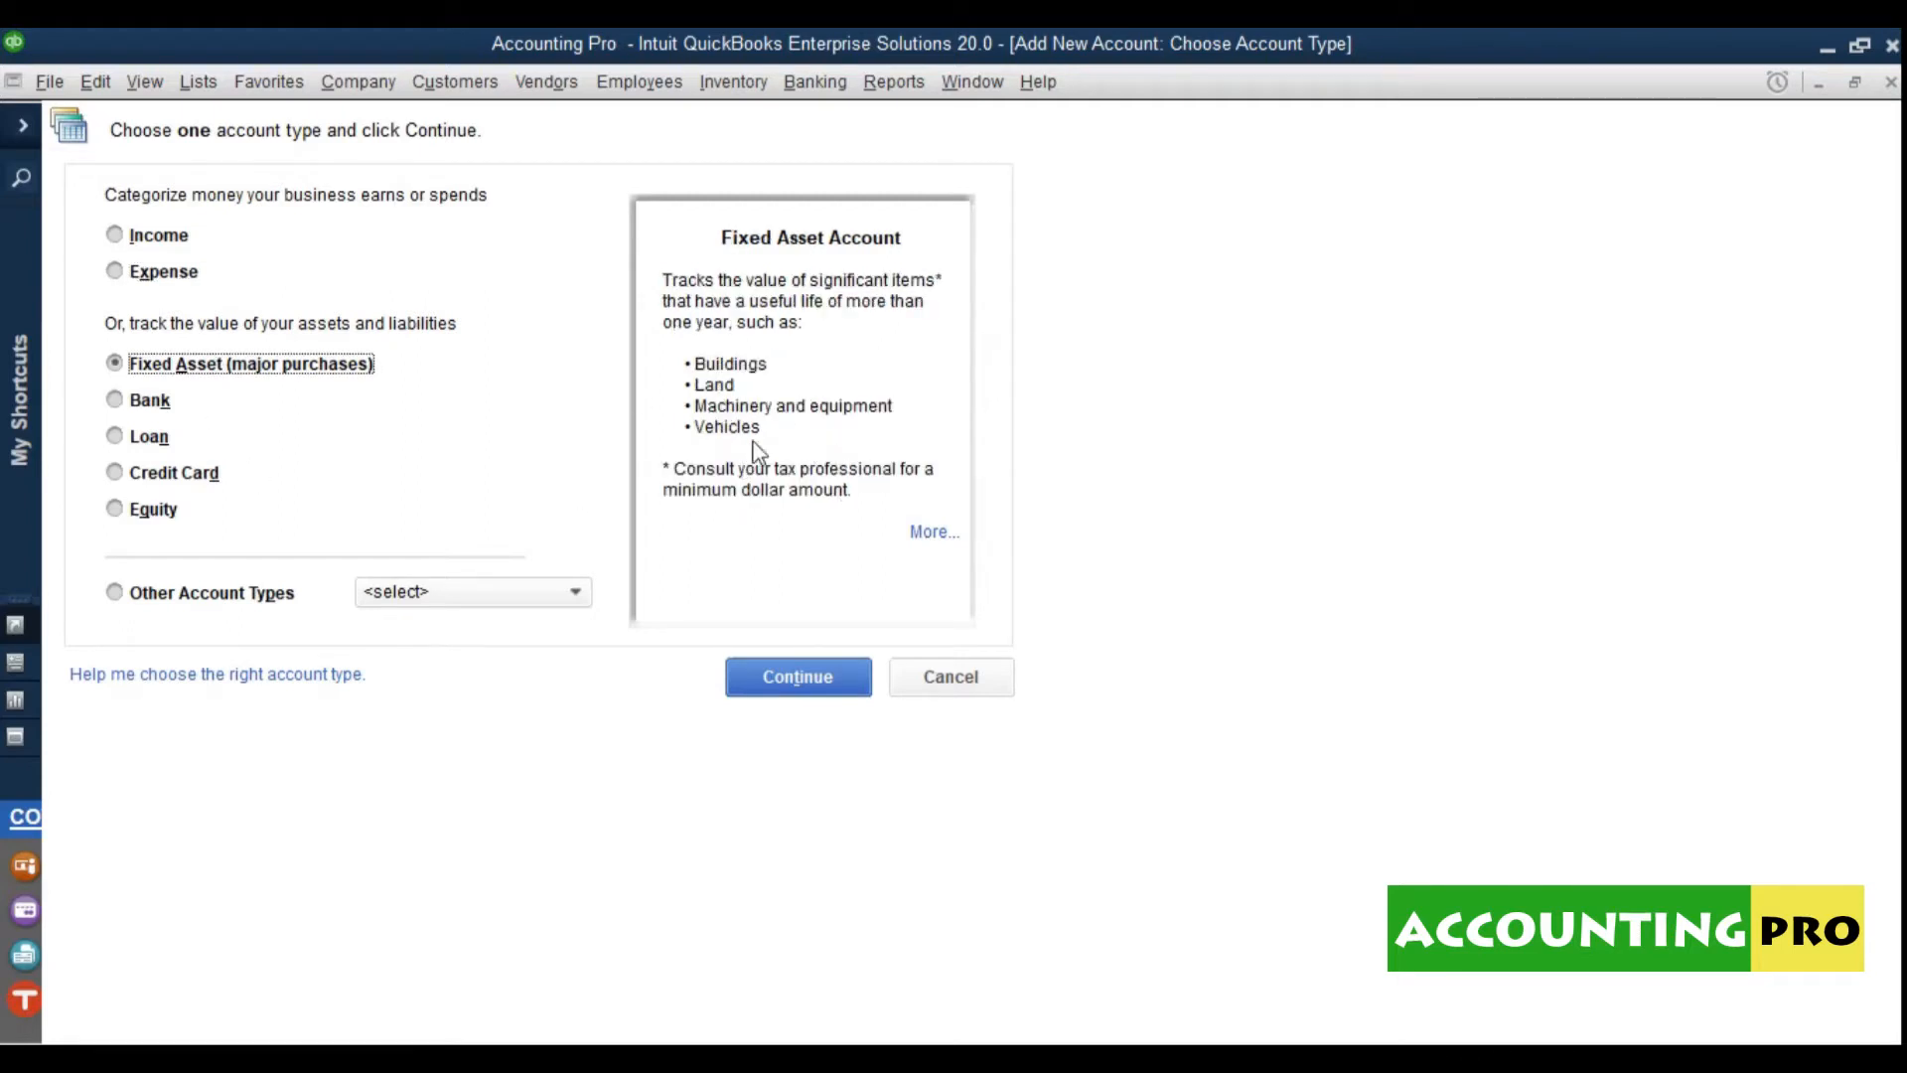
pyautogui.click(157, 400)
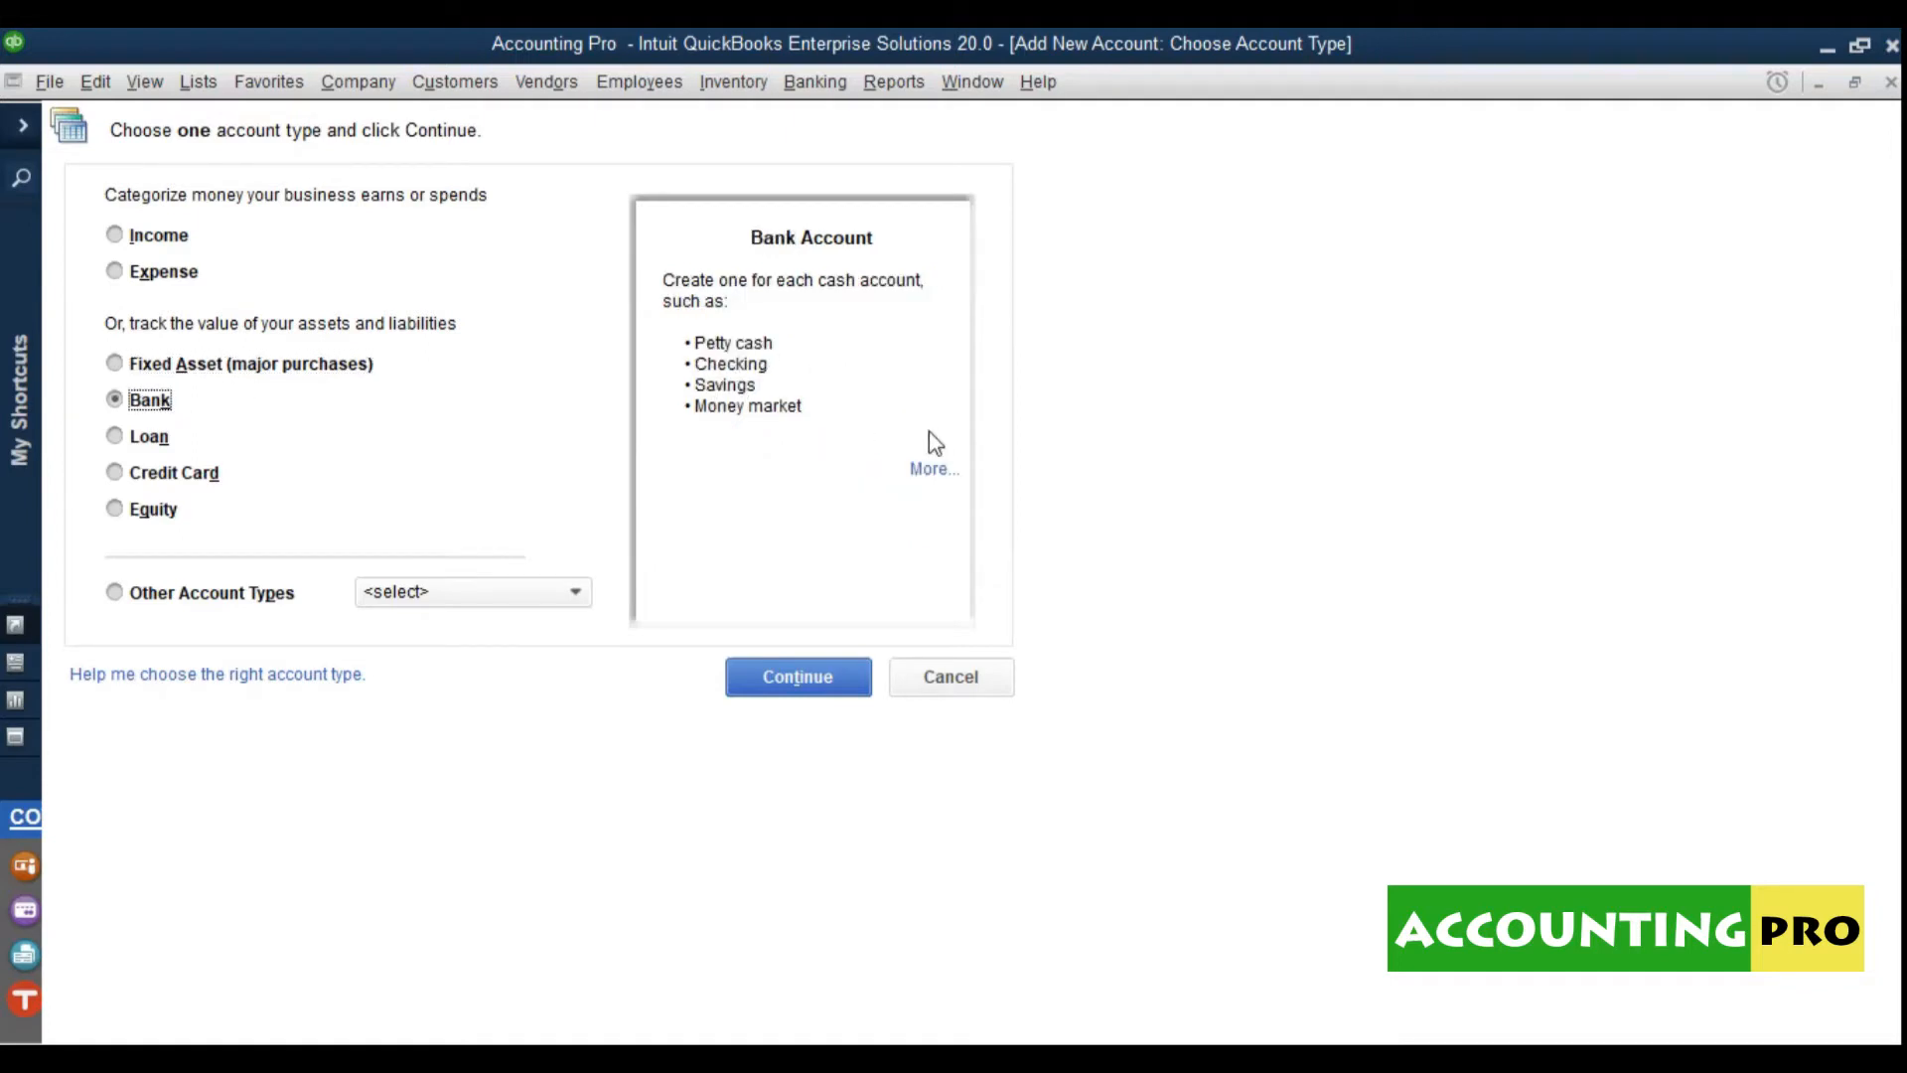
pyautogui.click(133, 440)
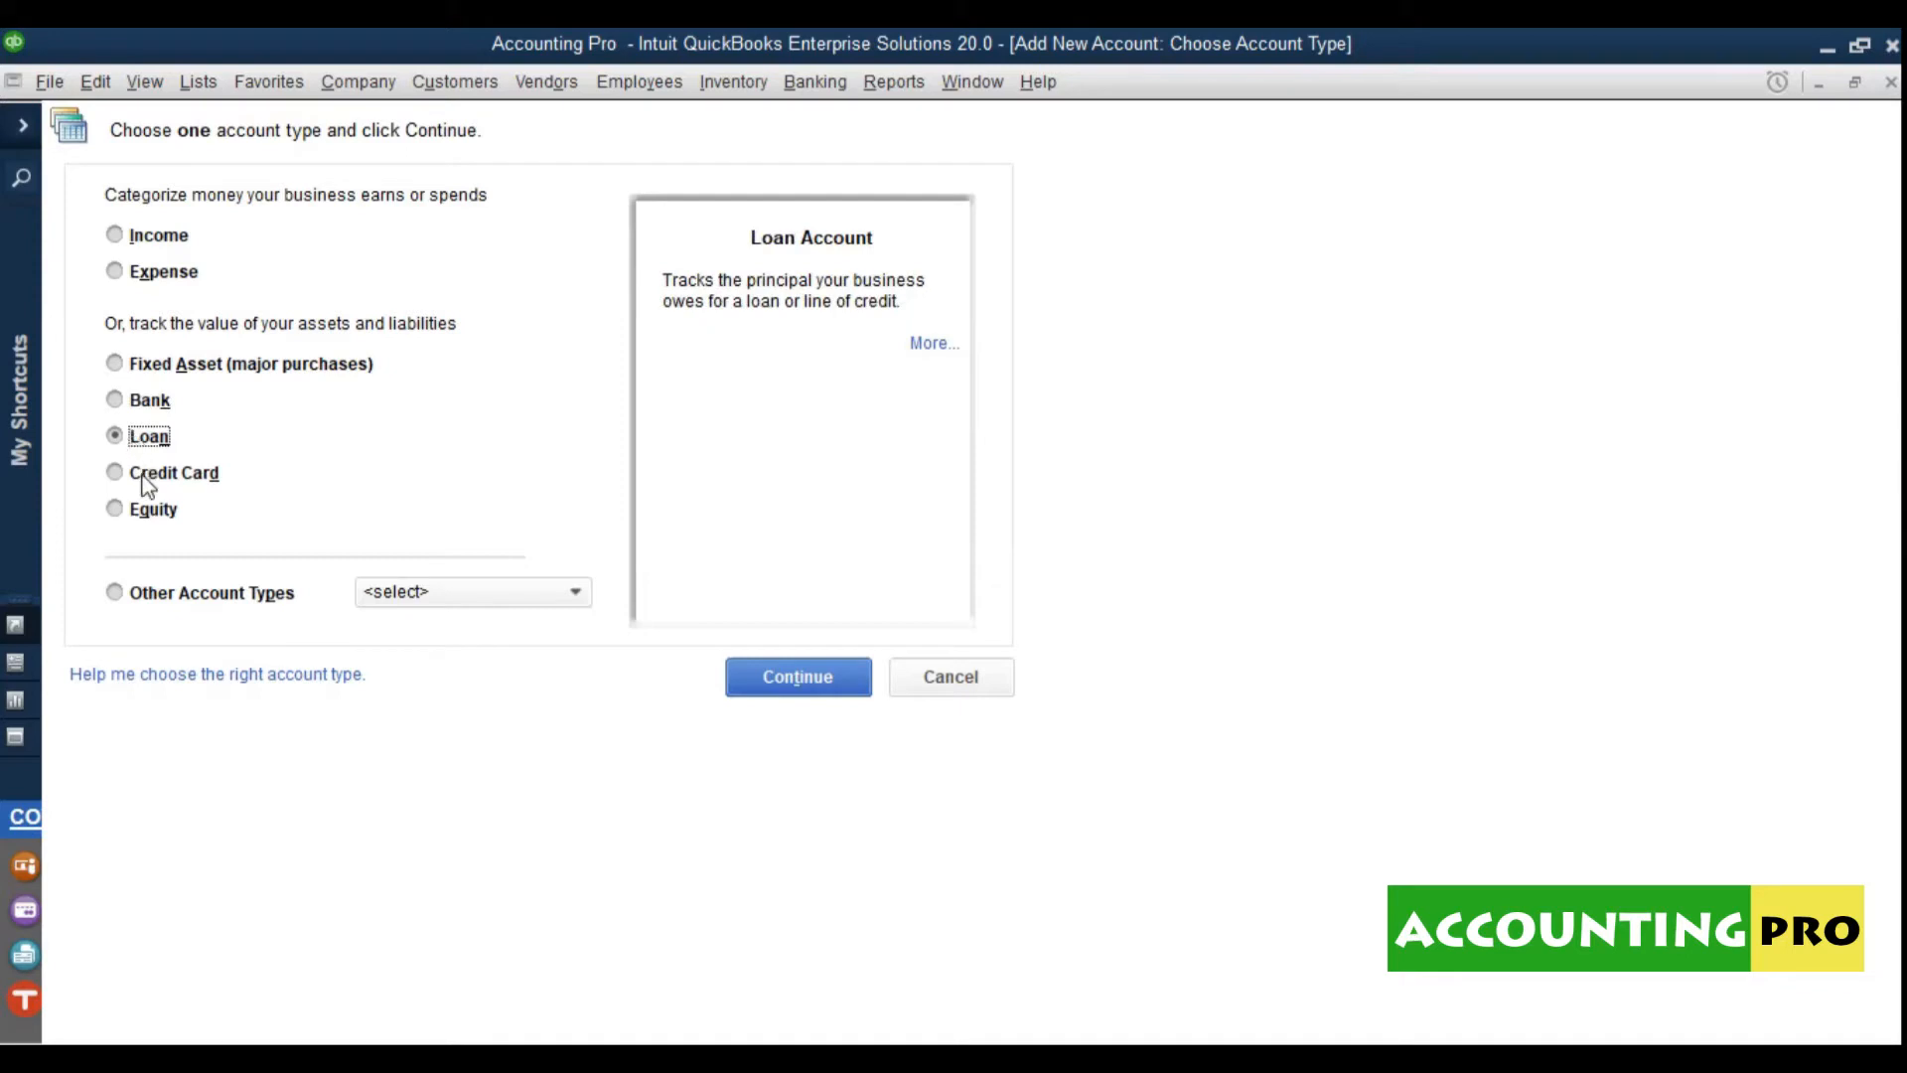
pyautogui.click(147, 480)
pyautogui.click(121, 512)
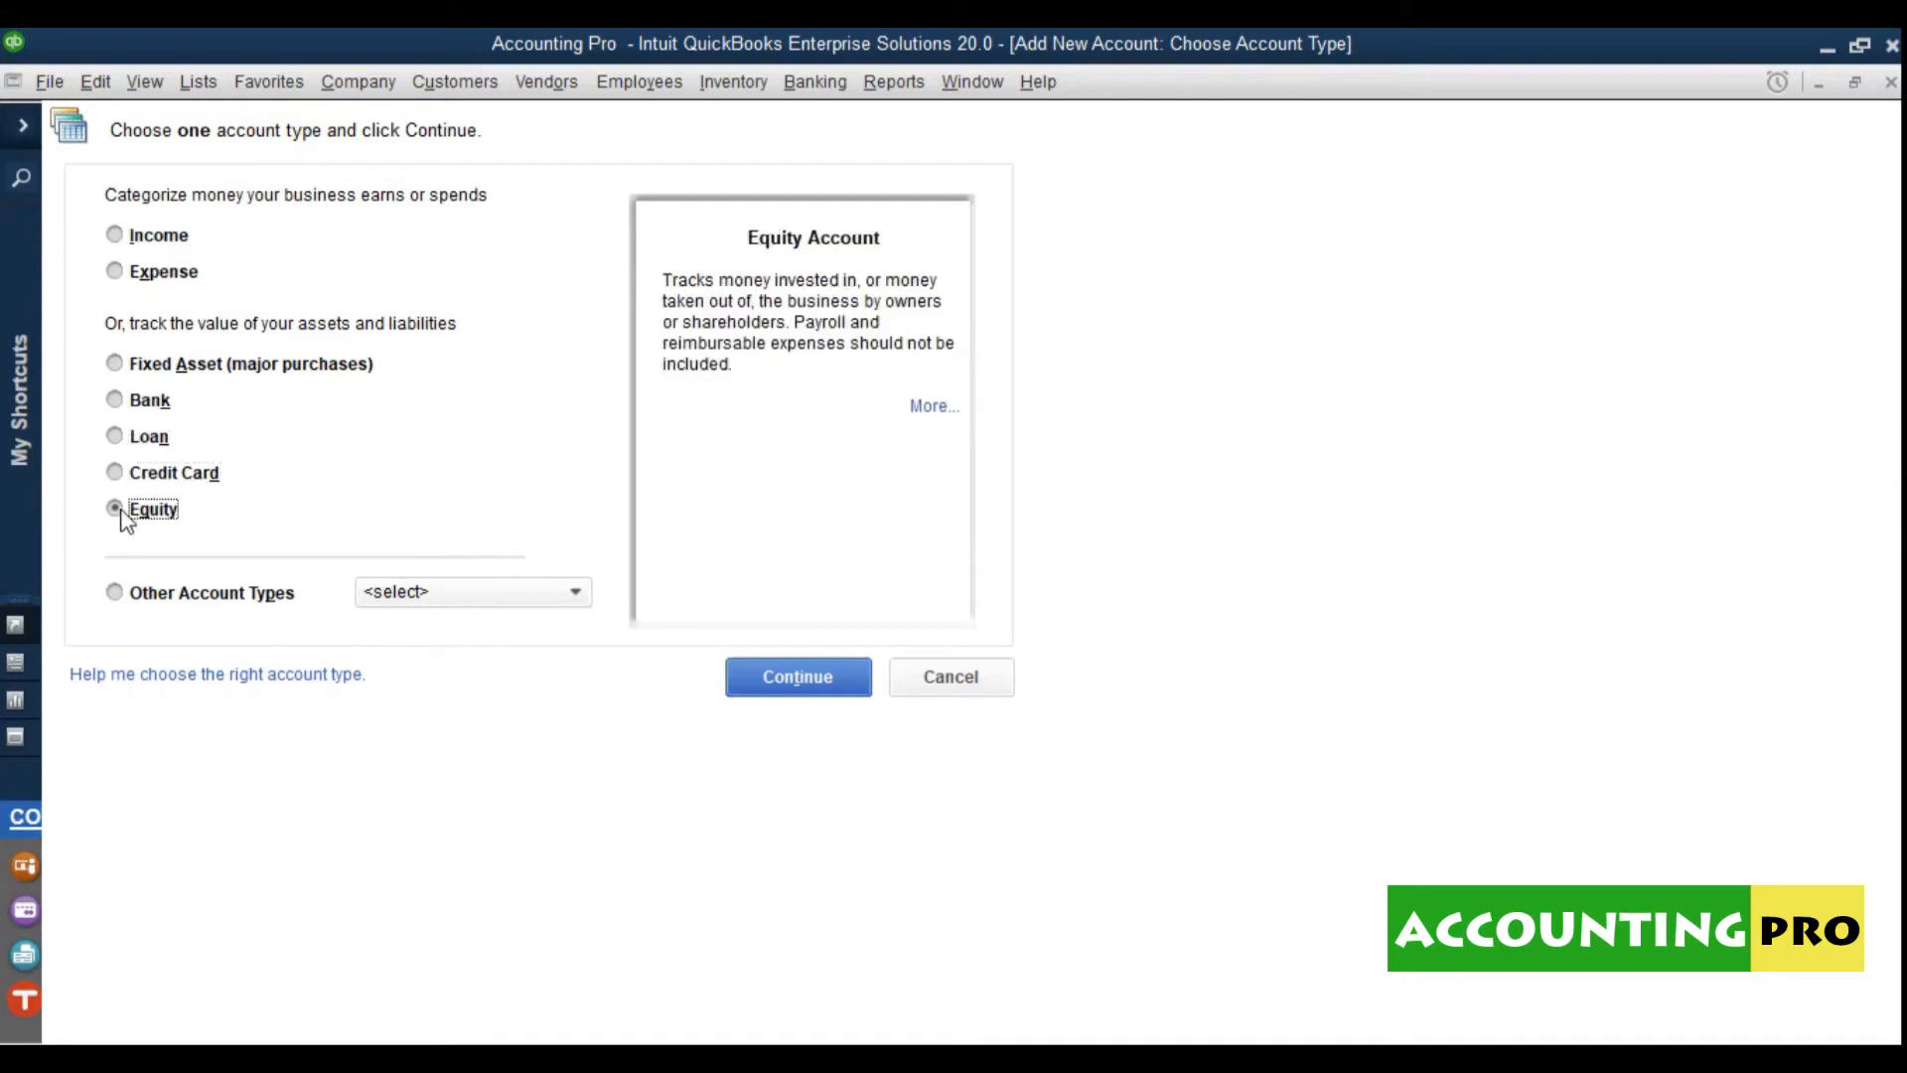
pyautogui.click(127, 594)
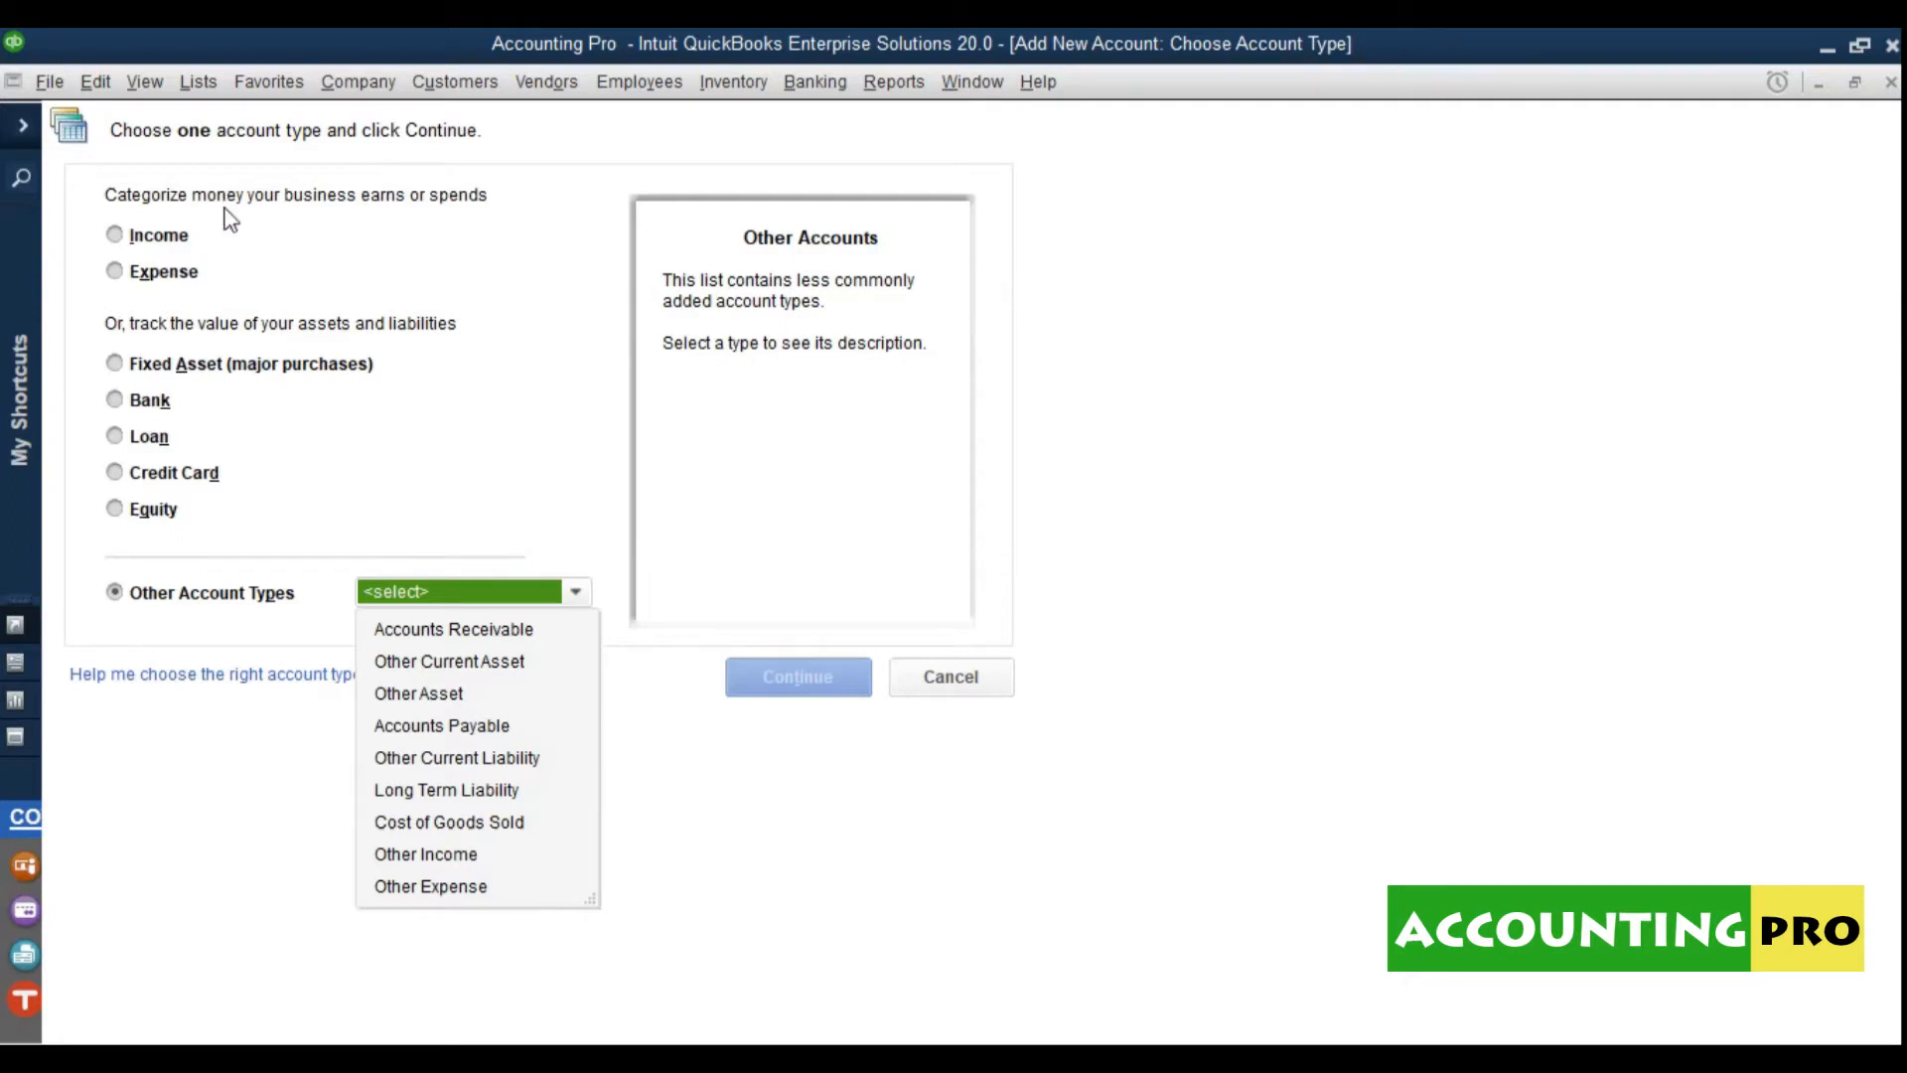
# Step: Select Bank as the account type and continue to the account form
pyautogui.click(225, 235)
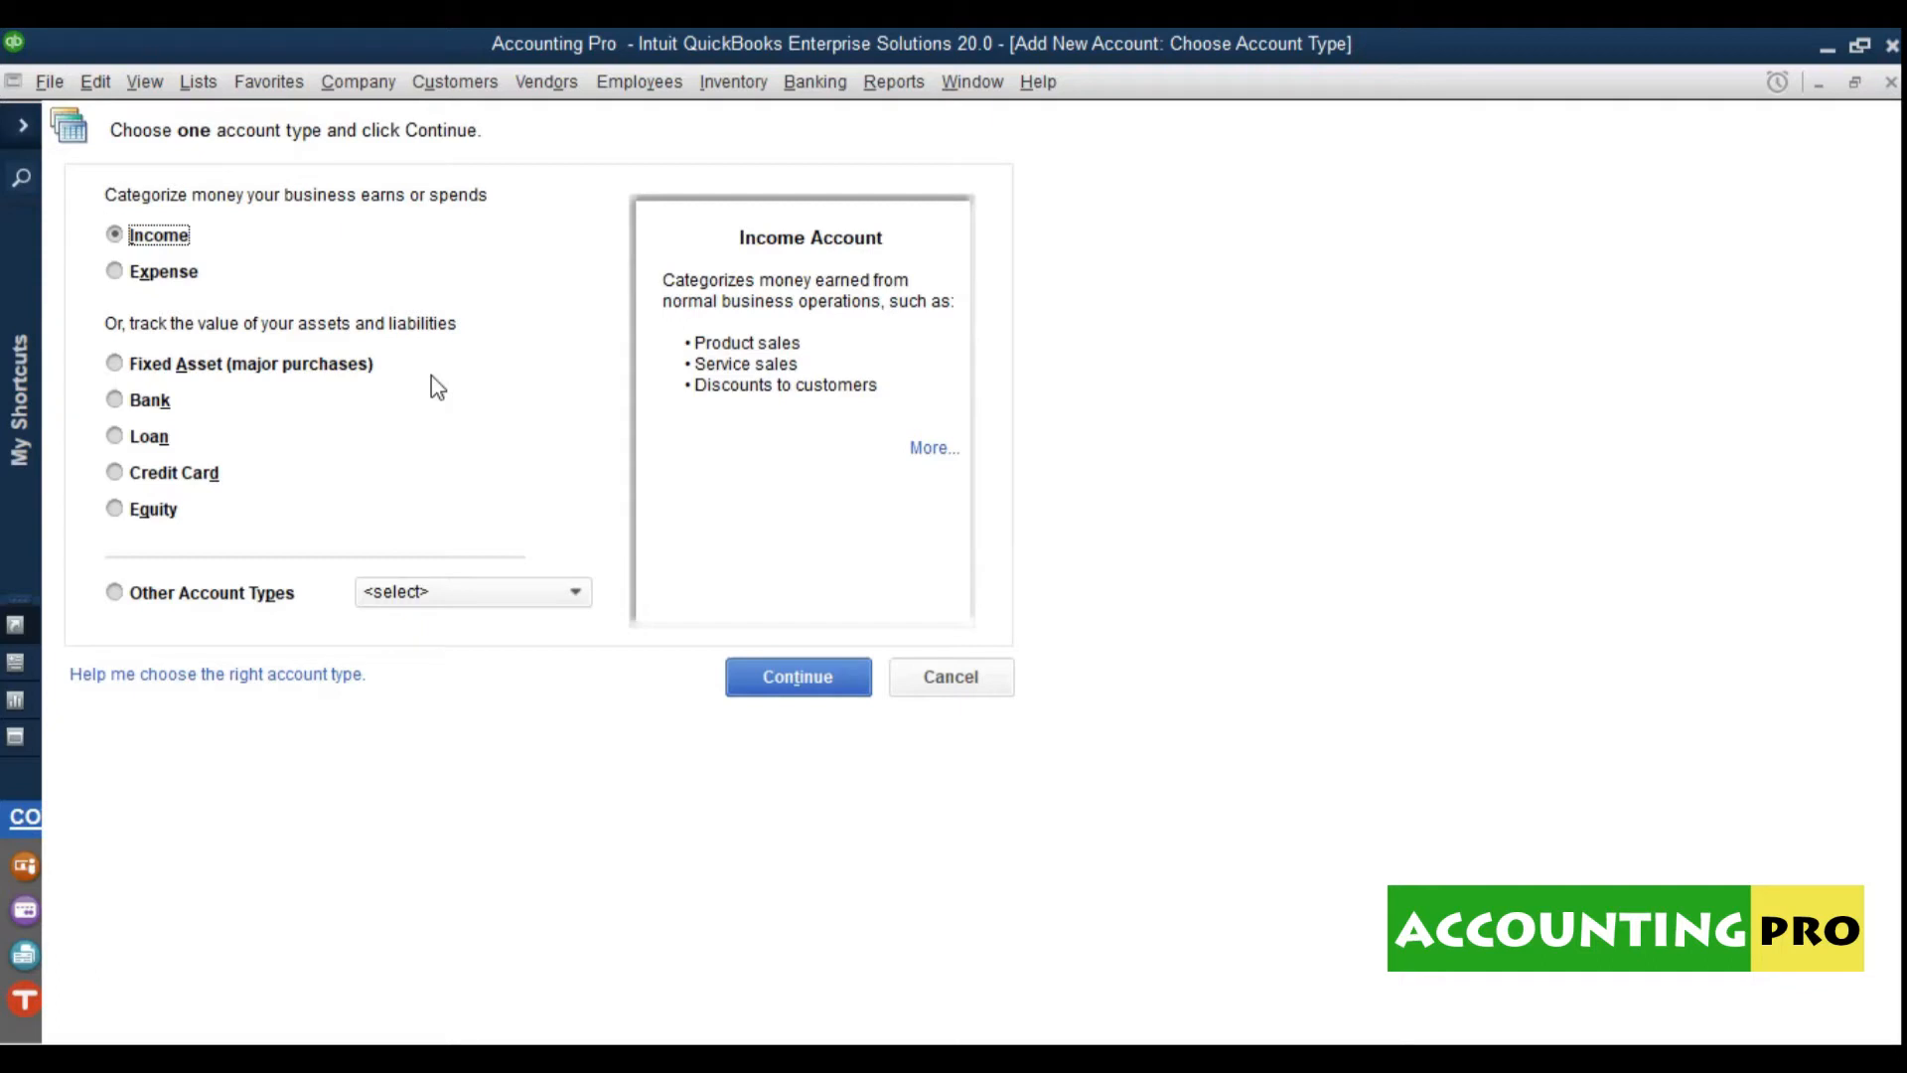
pyautogui.click(166, 408)
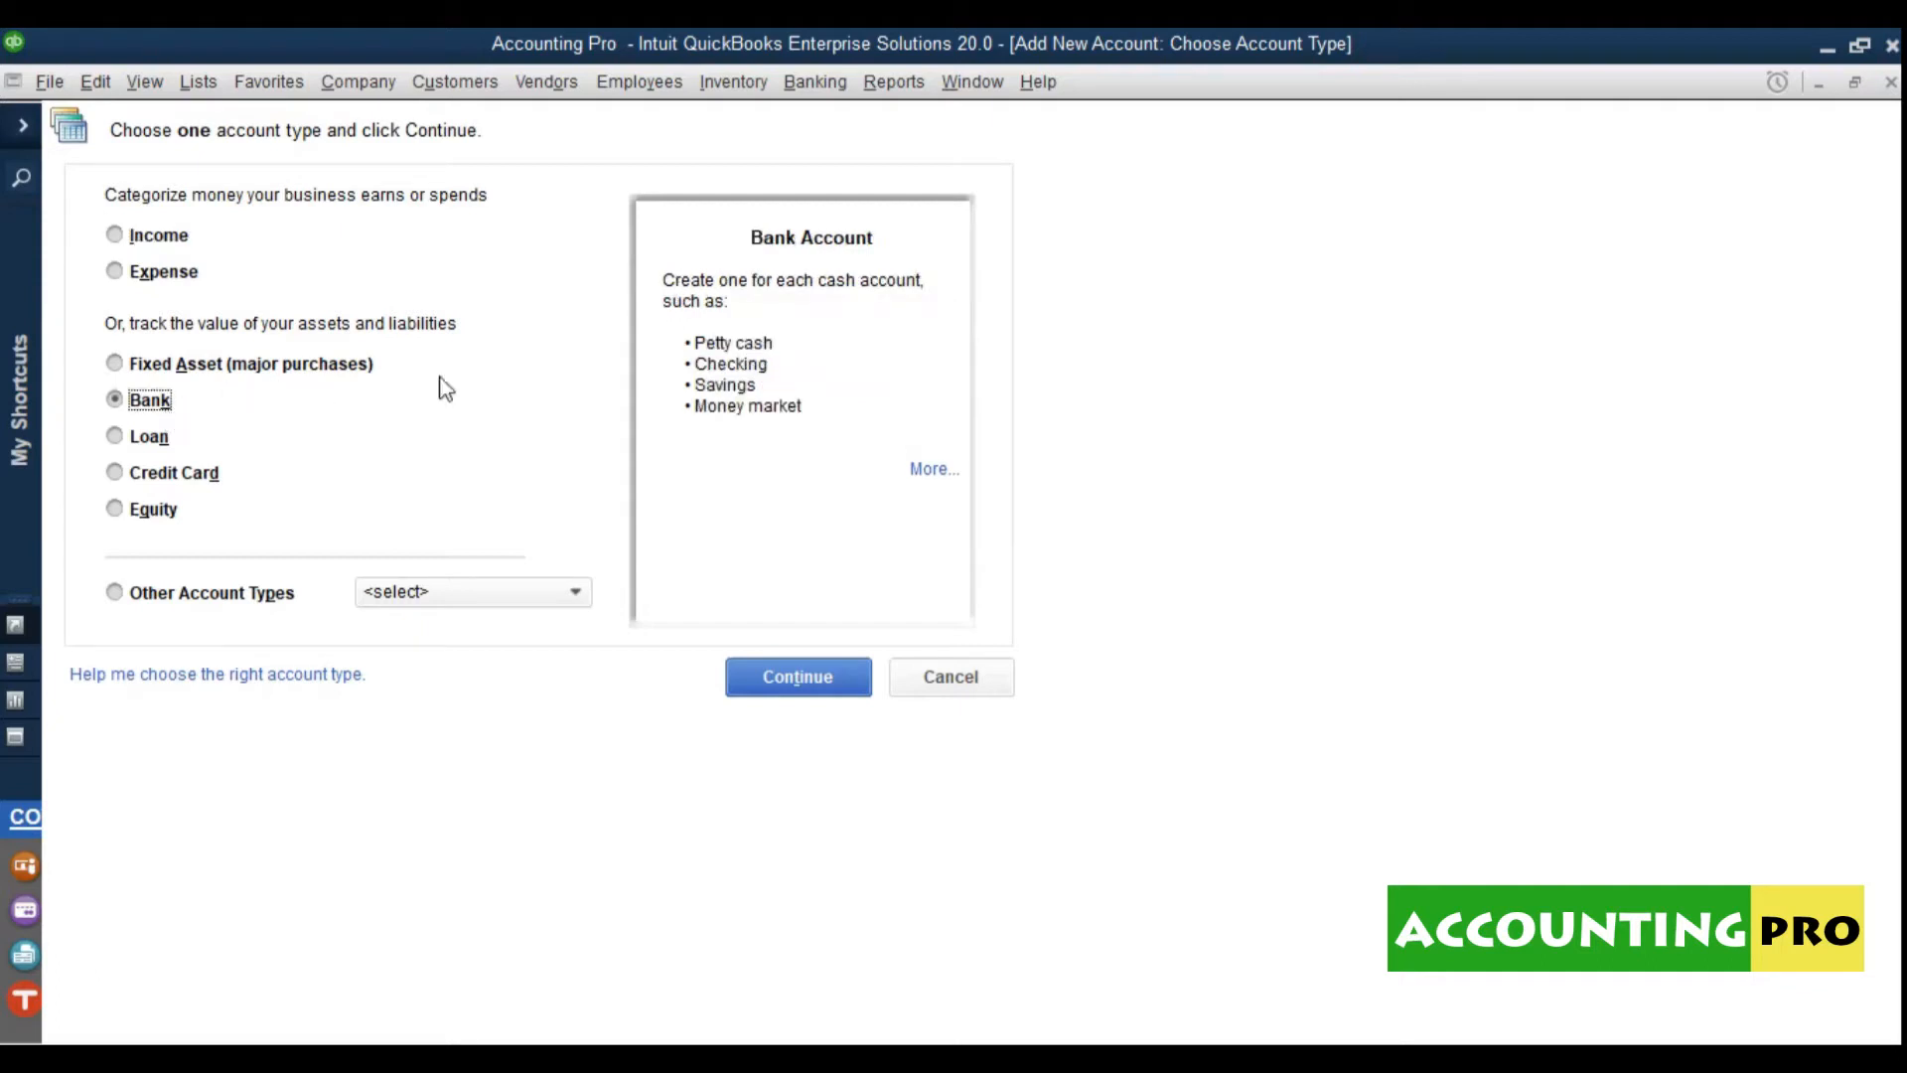
pyautogui.click(796, 678)
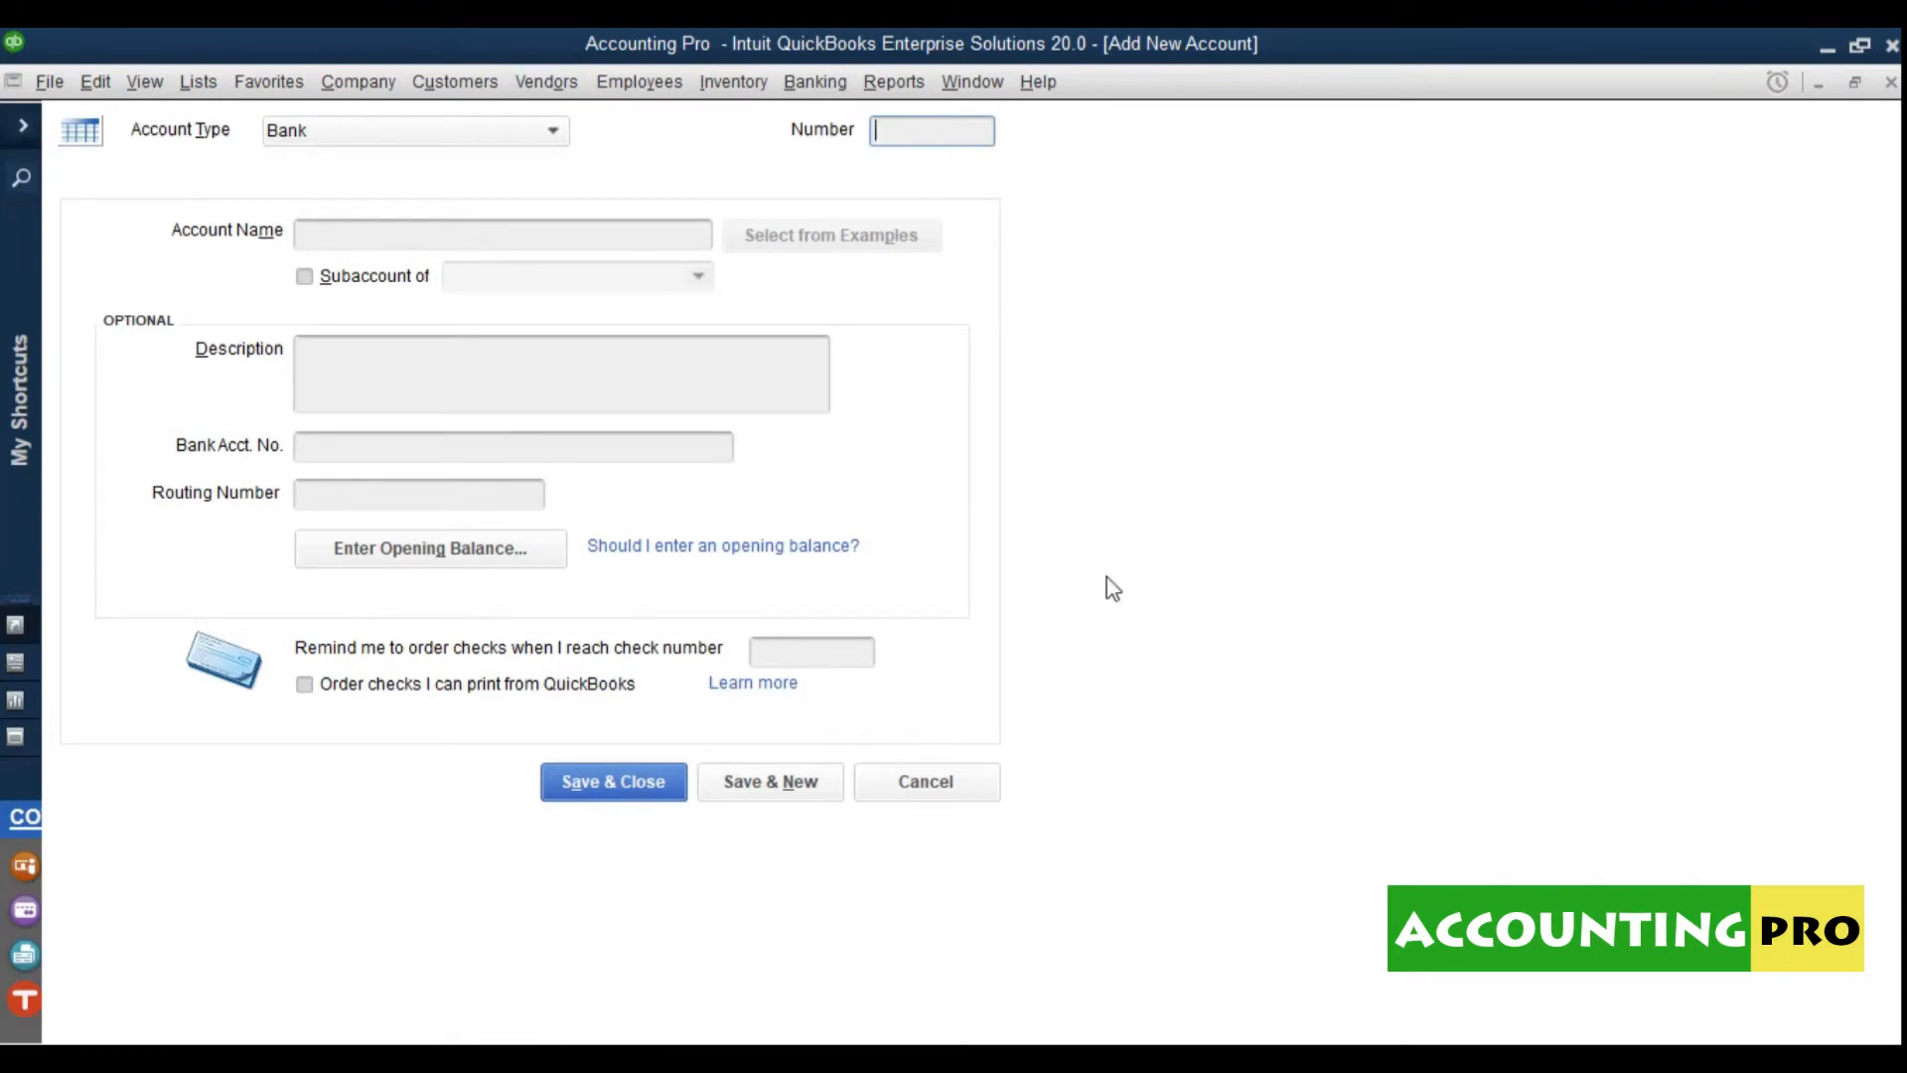
pyautogui.click(242, 130)
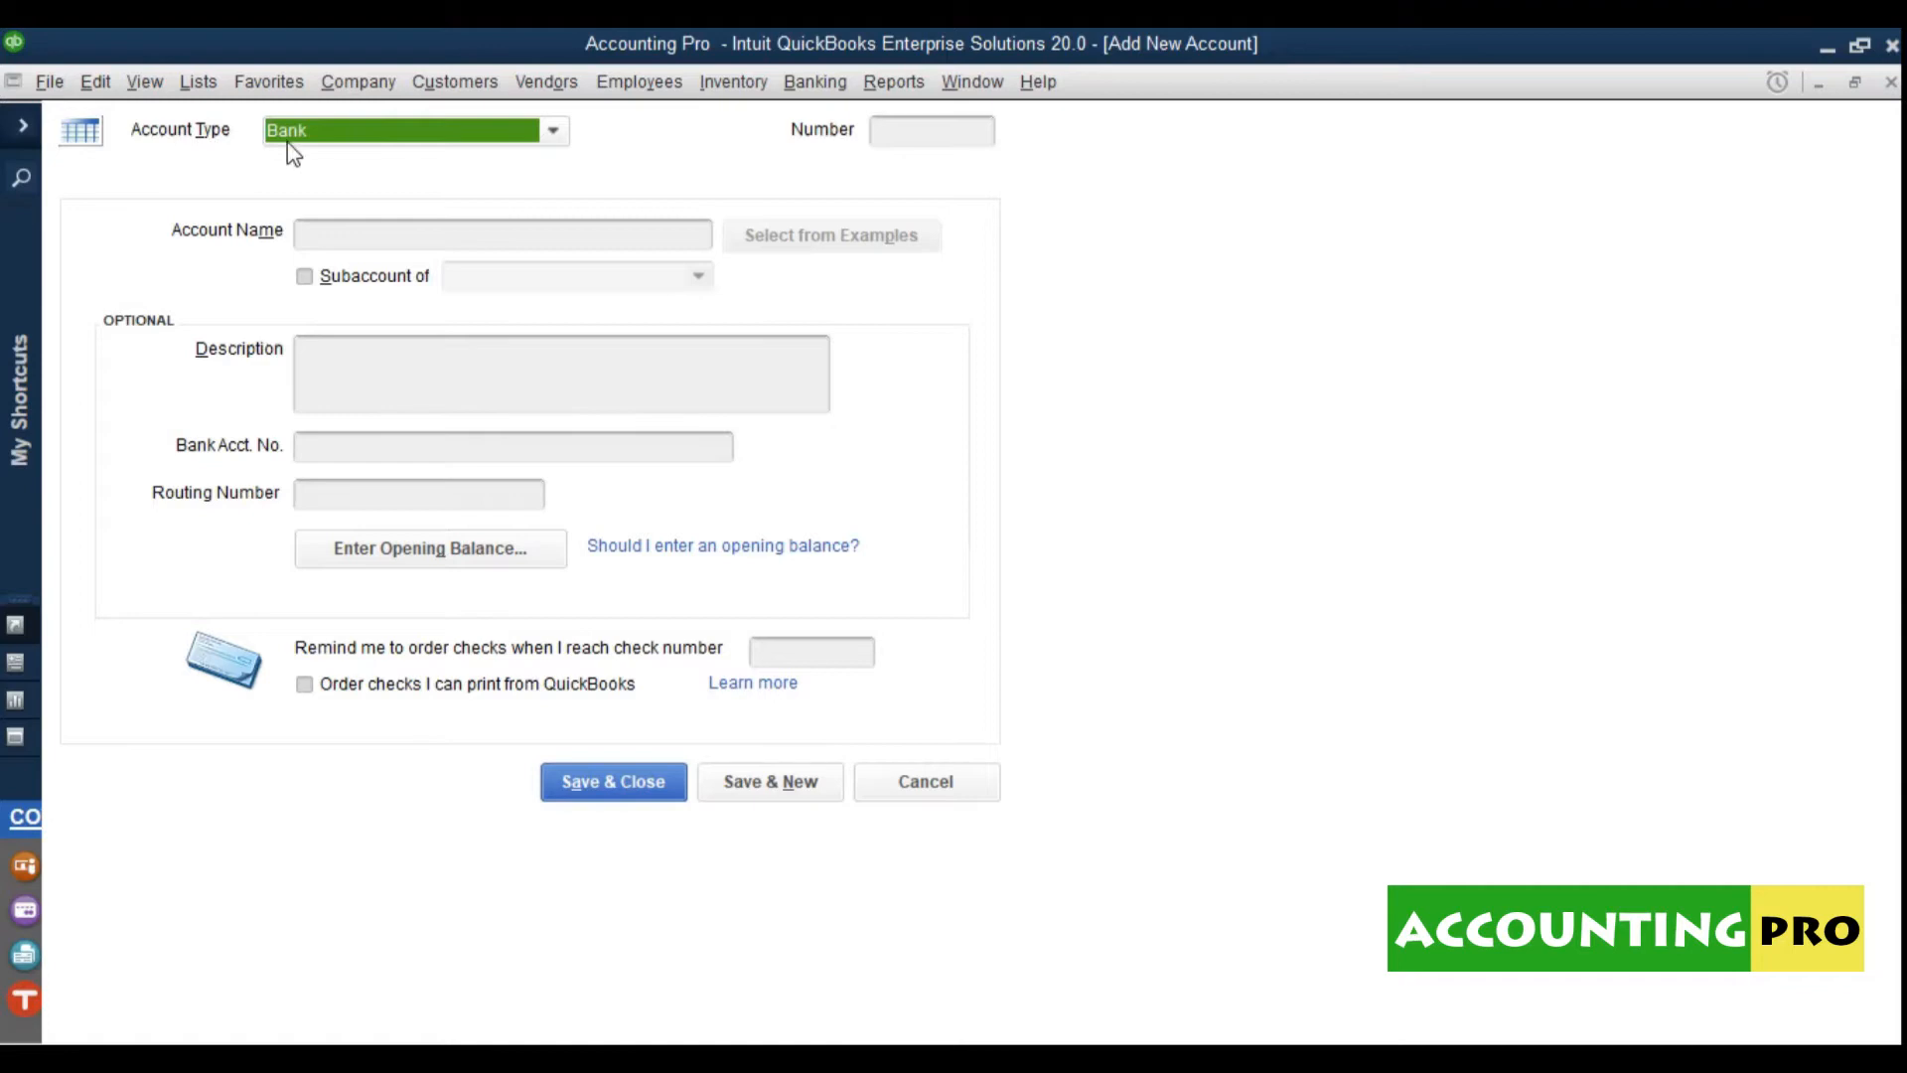
pyautogui.click(316, 139)
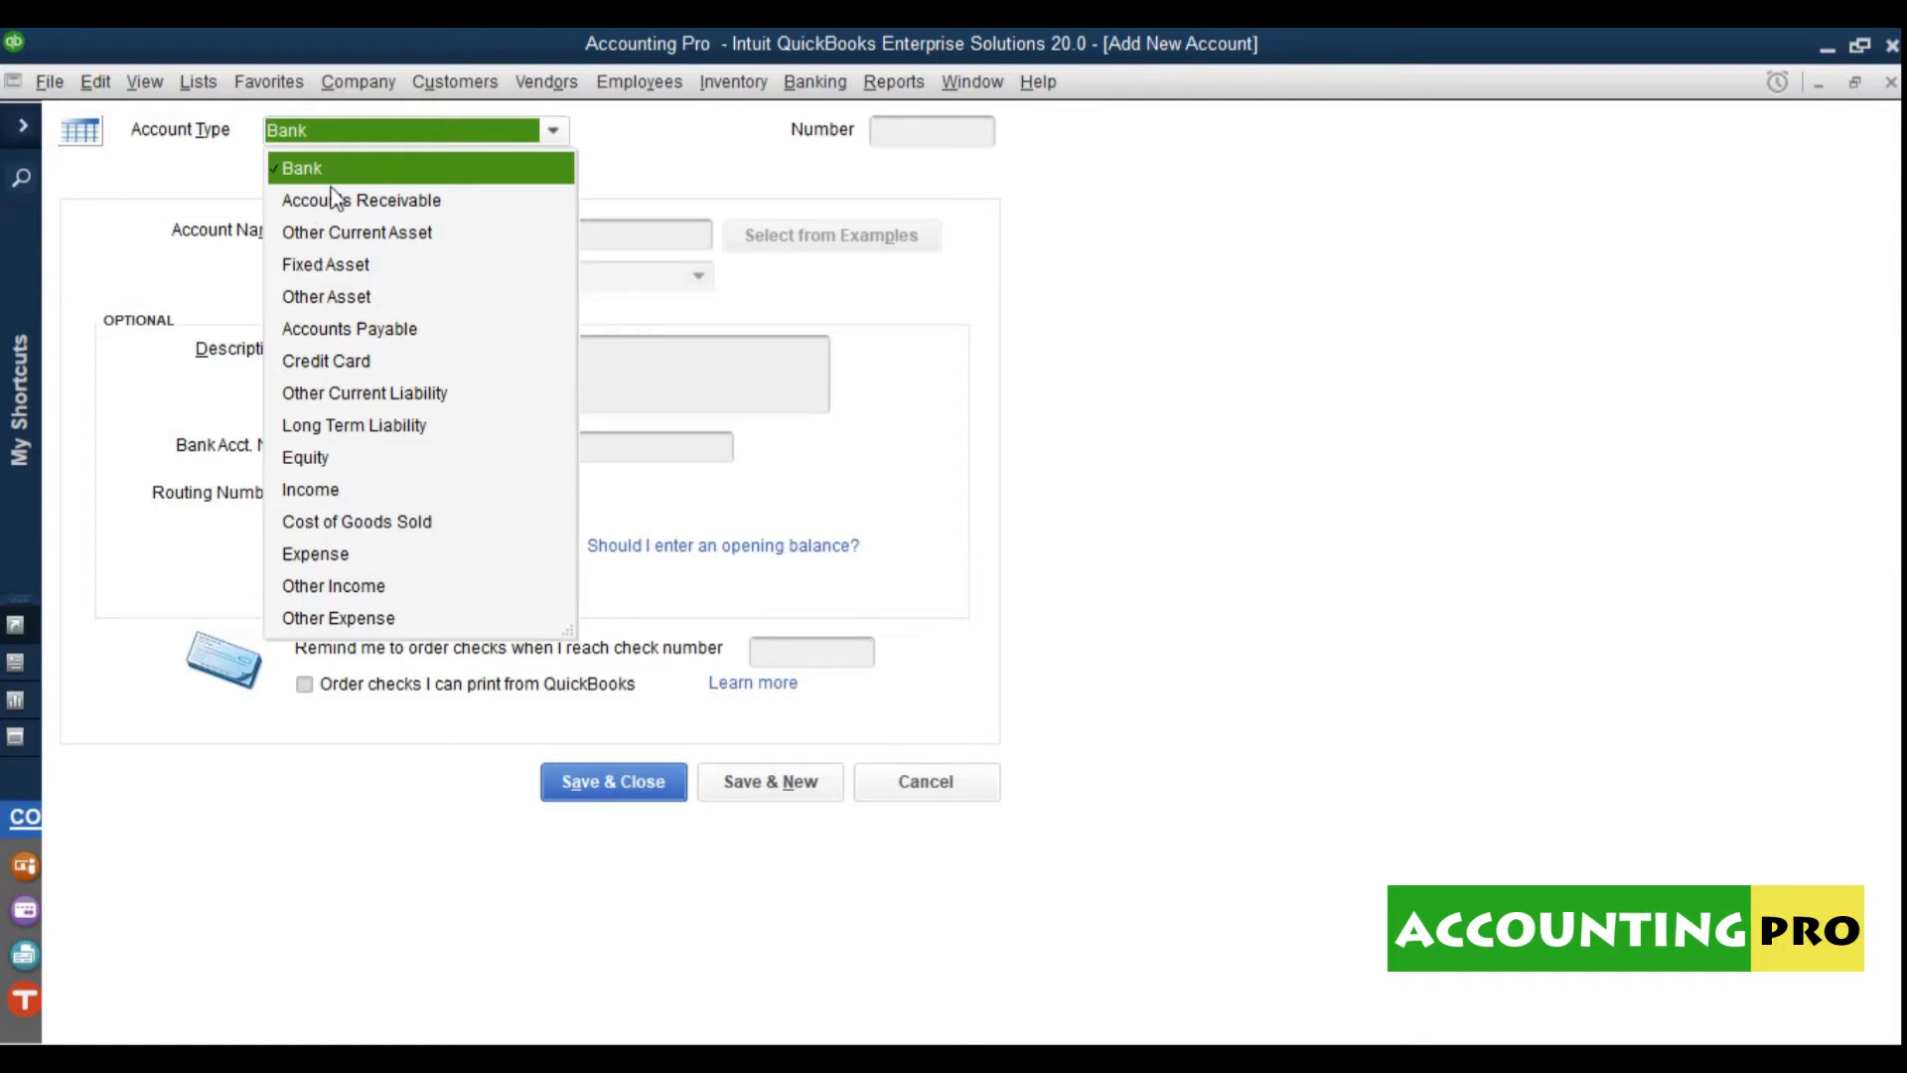
pyautogui.click(332, 179)
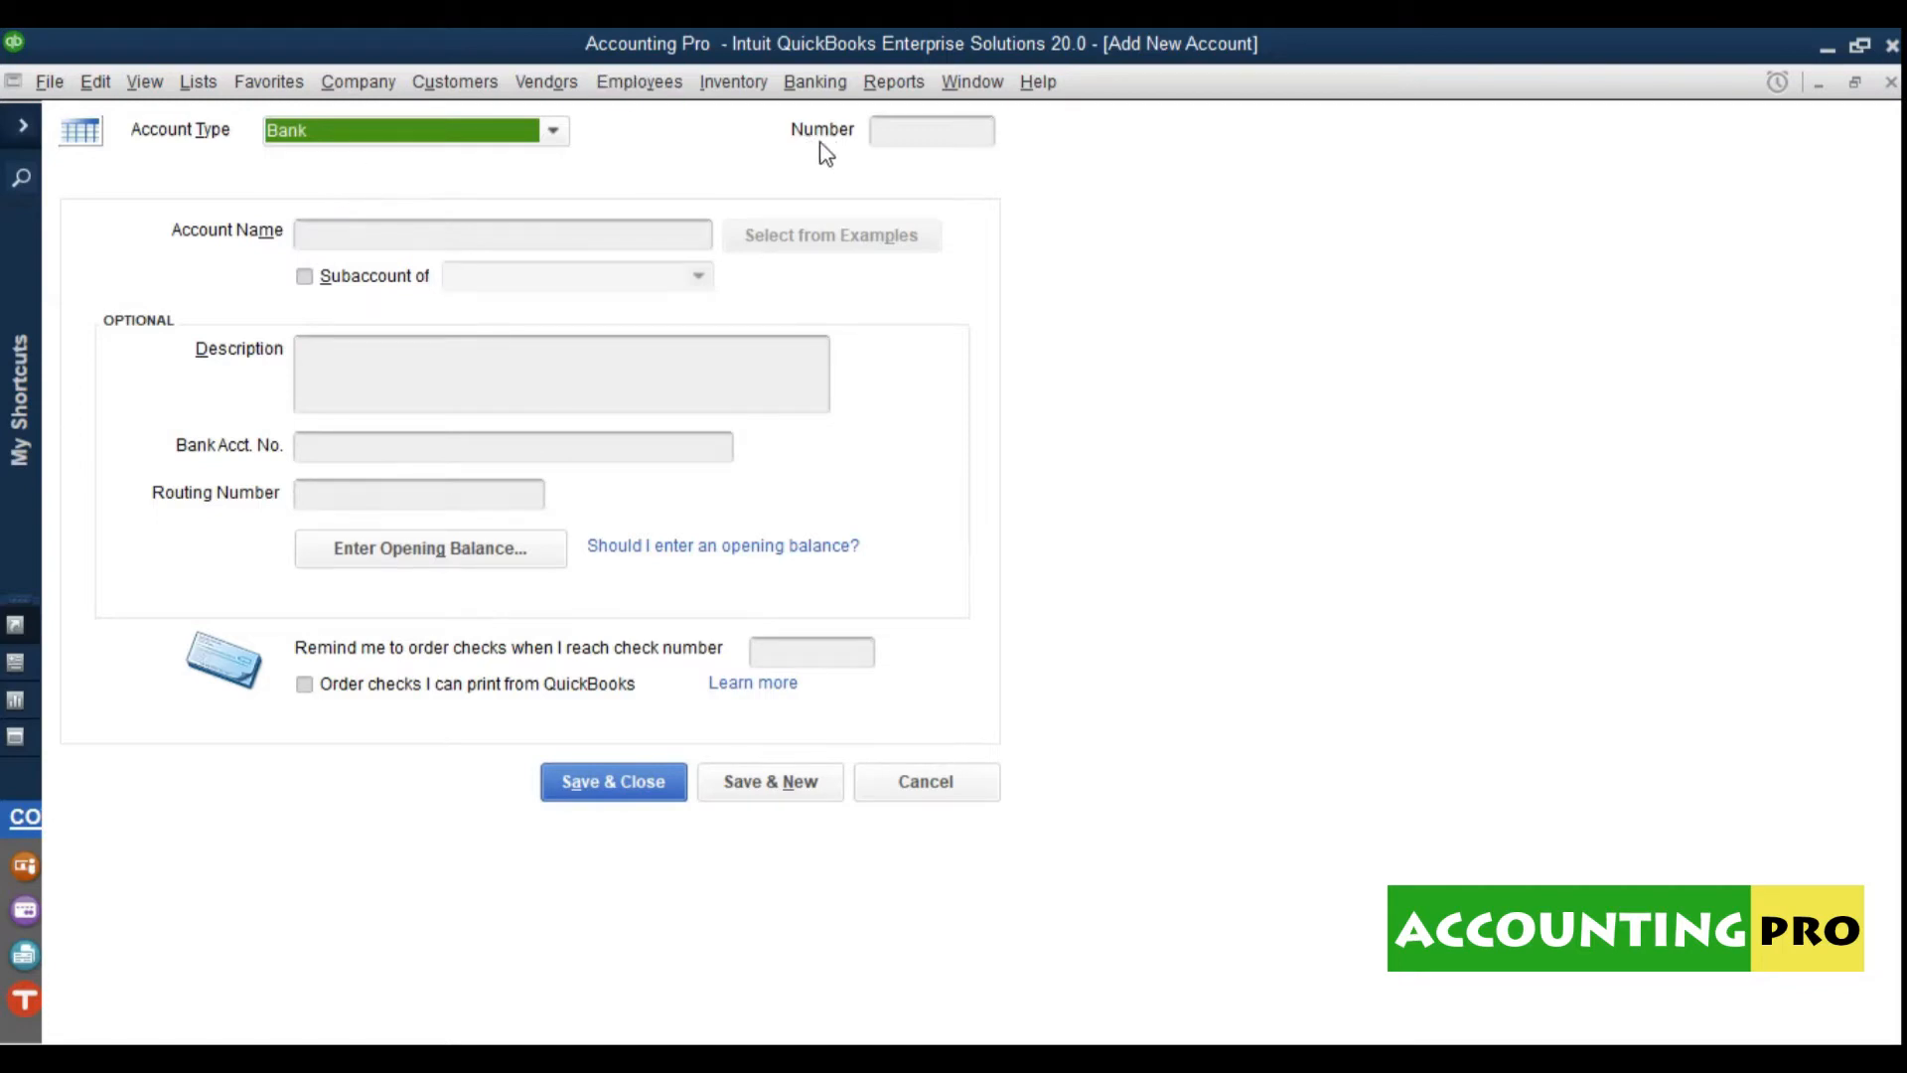
pyautogui.click(920, 141)
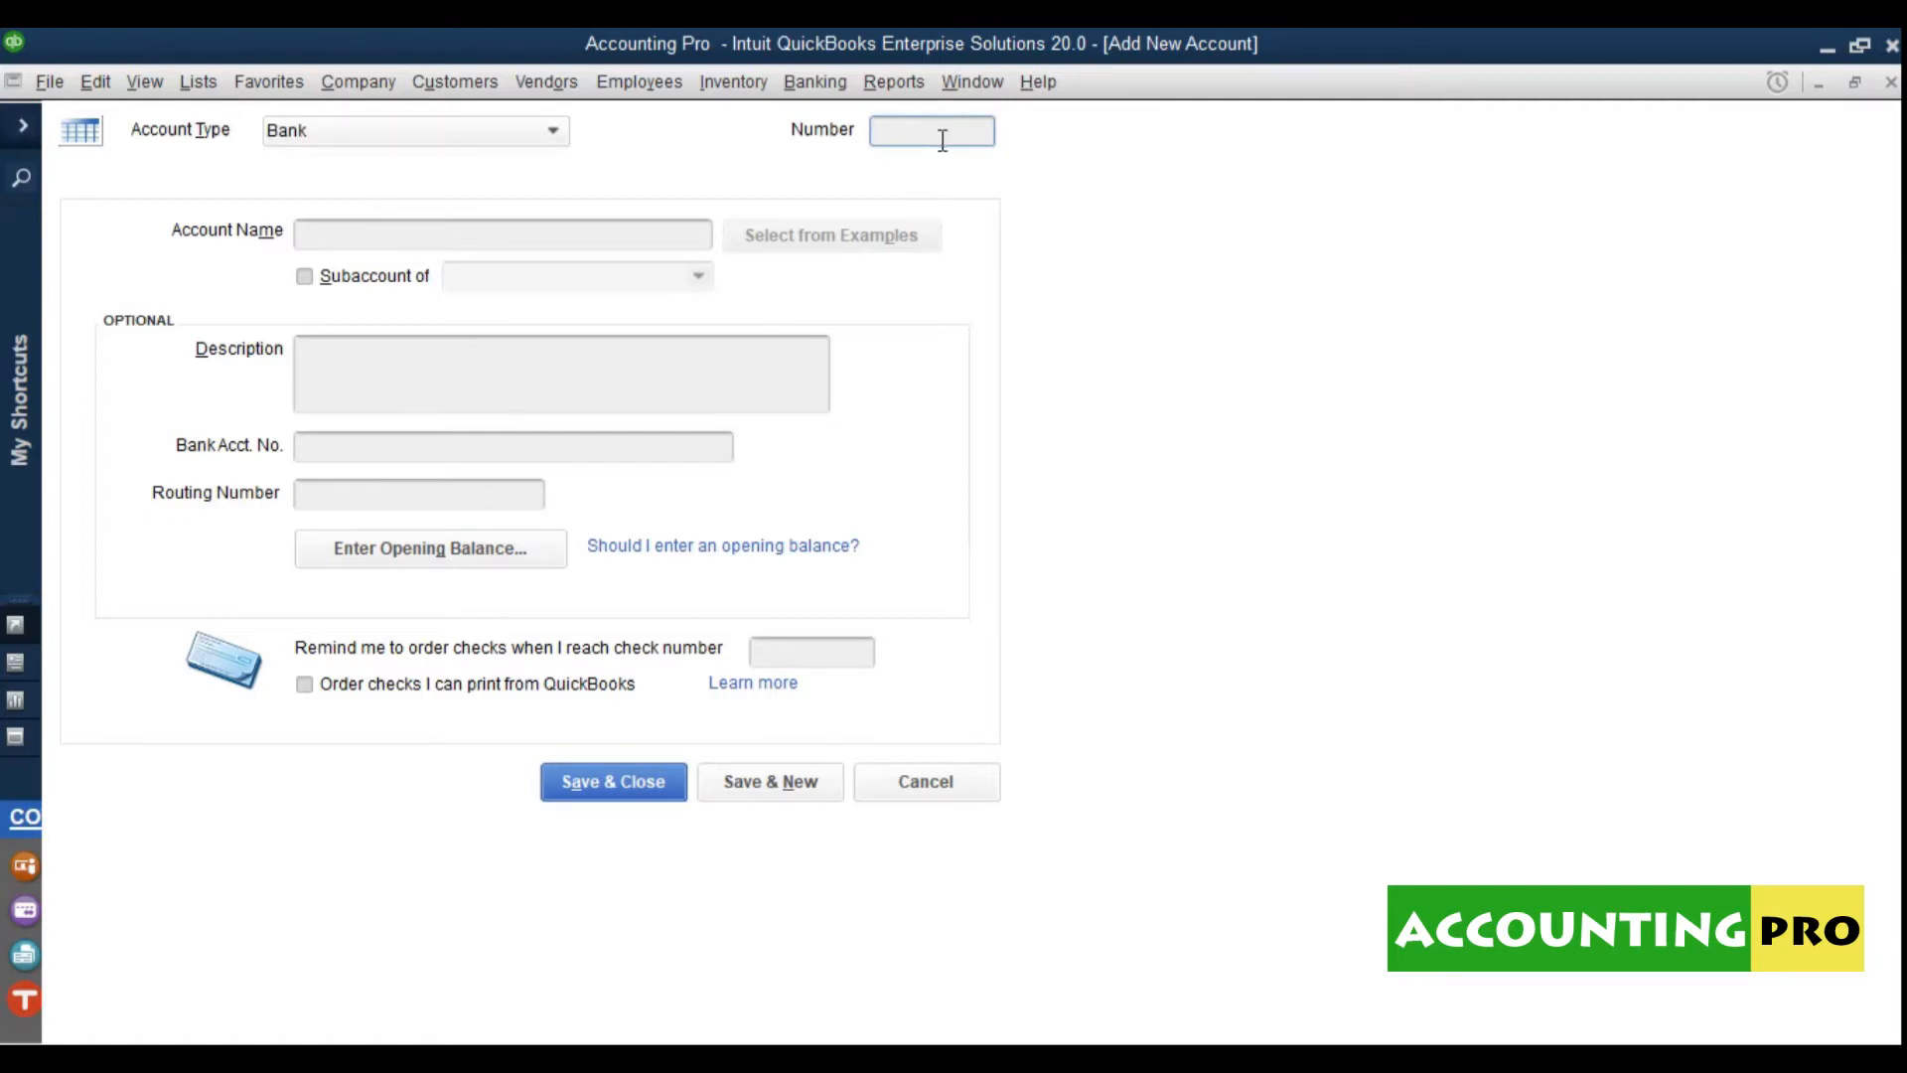
# Step: Enter account number 01, replacing the mistyped 1234567
pyautogui.write('1234567')
pyautogui.moveTo(887, 145); pyautogui.dragTo(963, 134)
pyautogui.press('Delete')
pyautogui.press('Tab')
pyautogui.click(924, 141)
pyautogui.write('01')
# Step: Name it CASH & BANK BALANCES, describe it 'All Petty Cash & Bank Accounts', and save
pyautogui.click(664, 252)
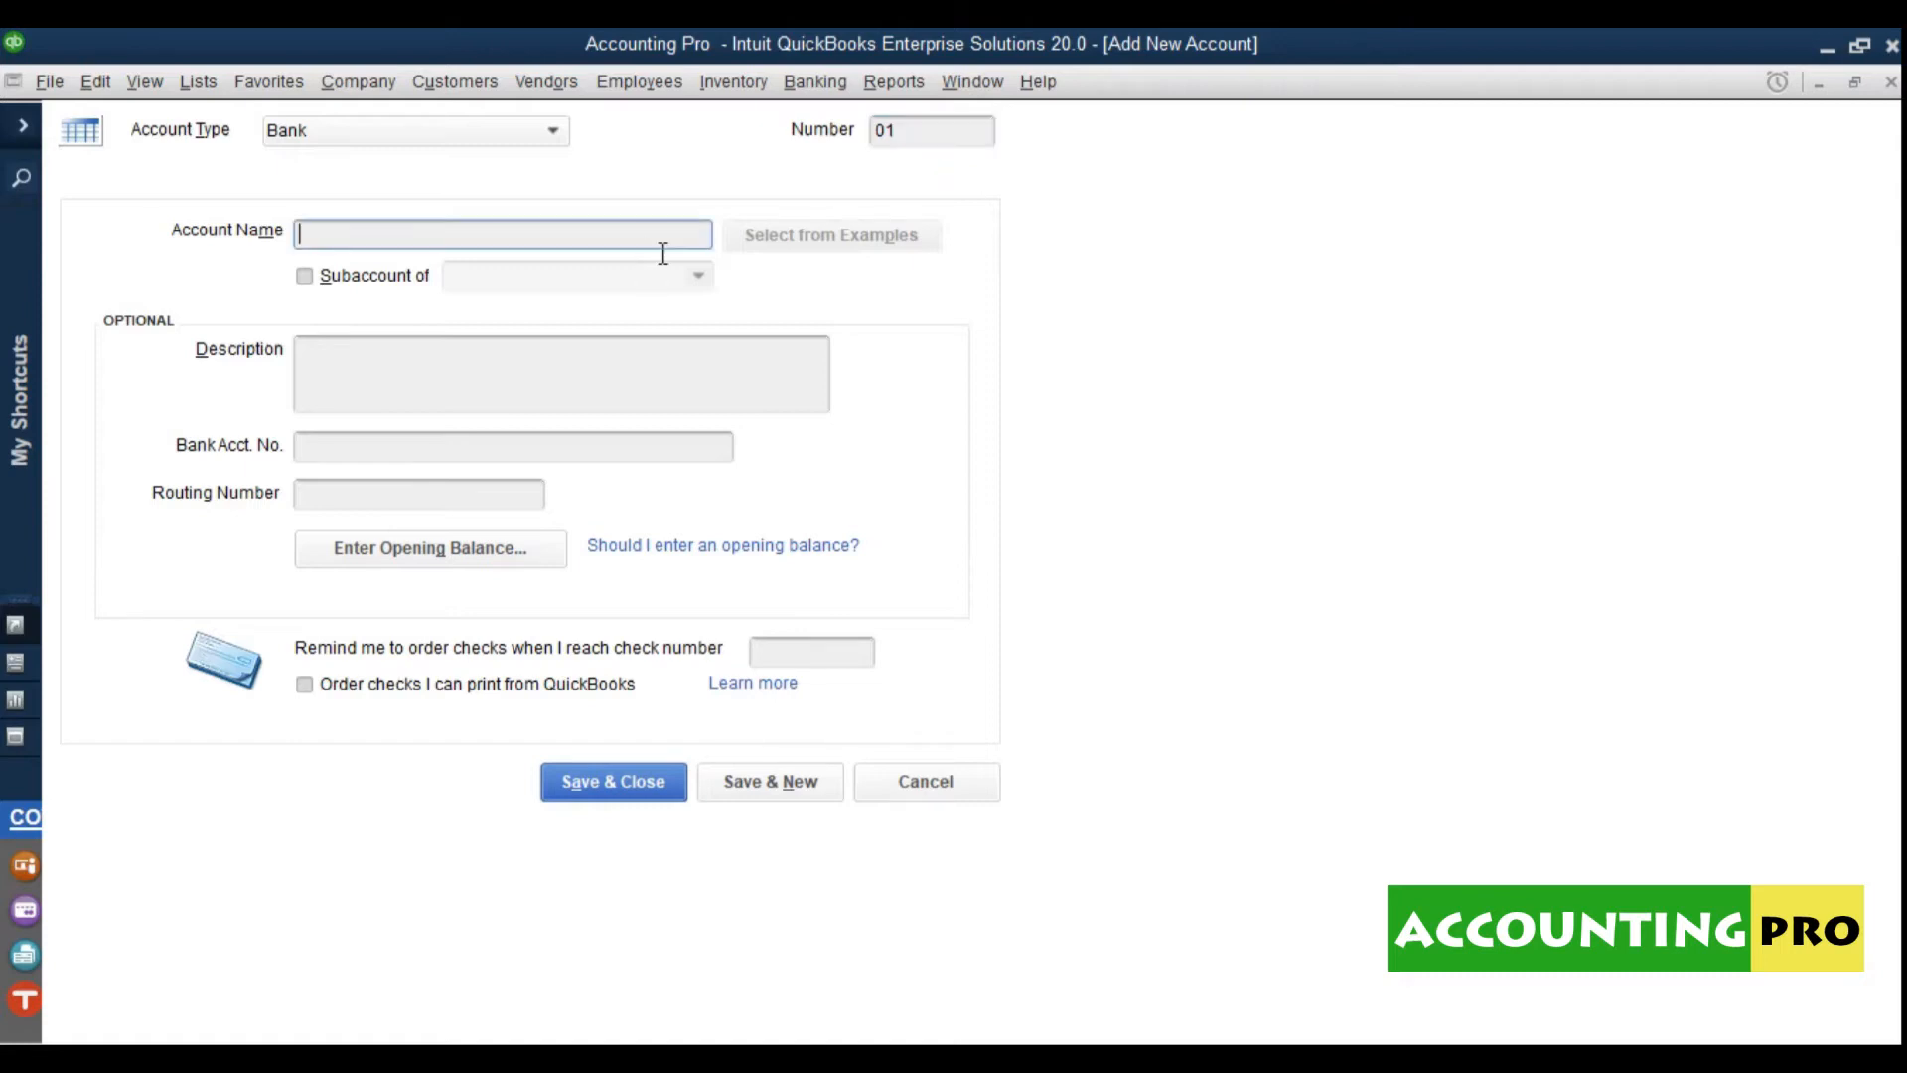
pyautogui.write('CASH & BANK BALANCES')
pyautogui.click(356, 370)
pyautogui.write('All C')
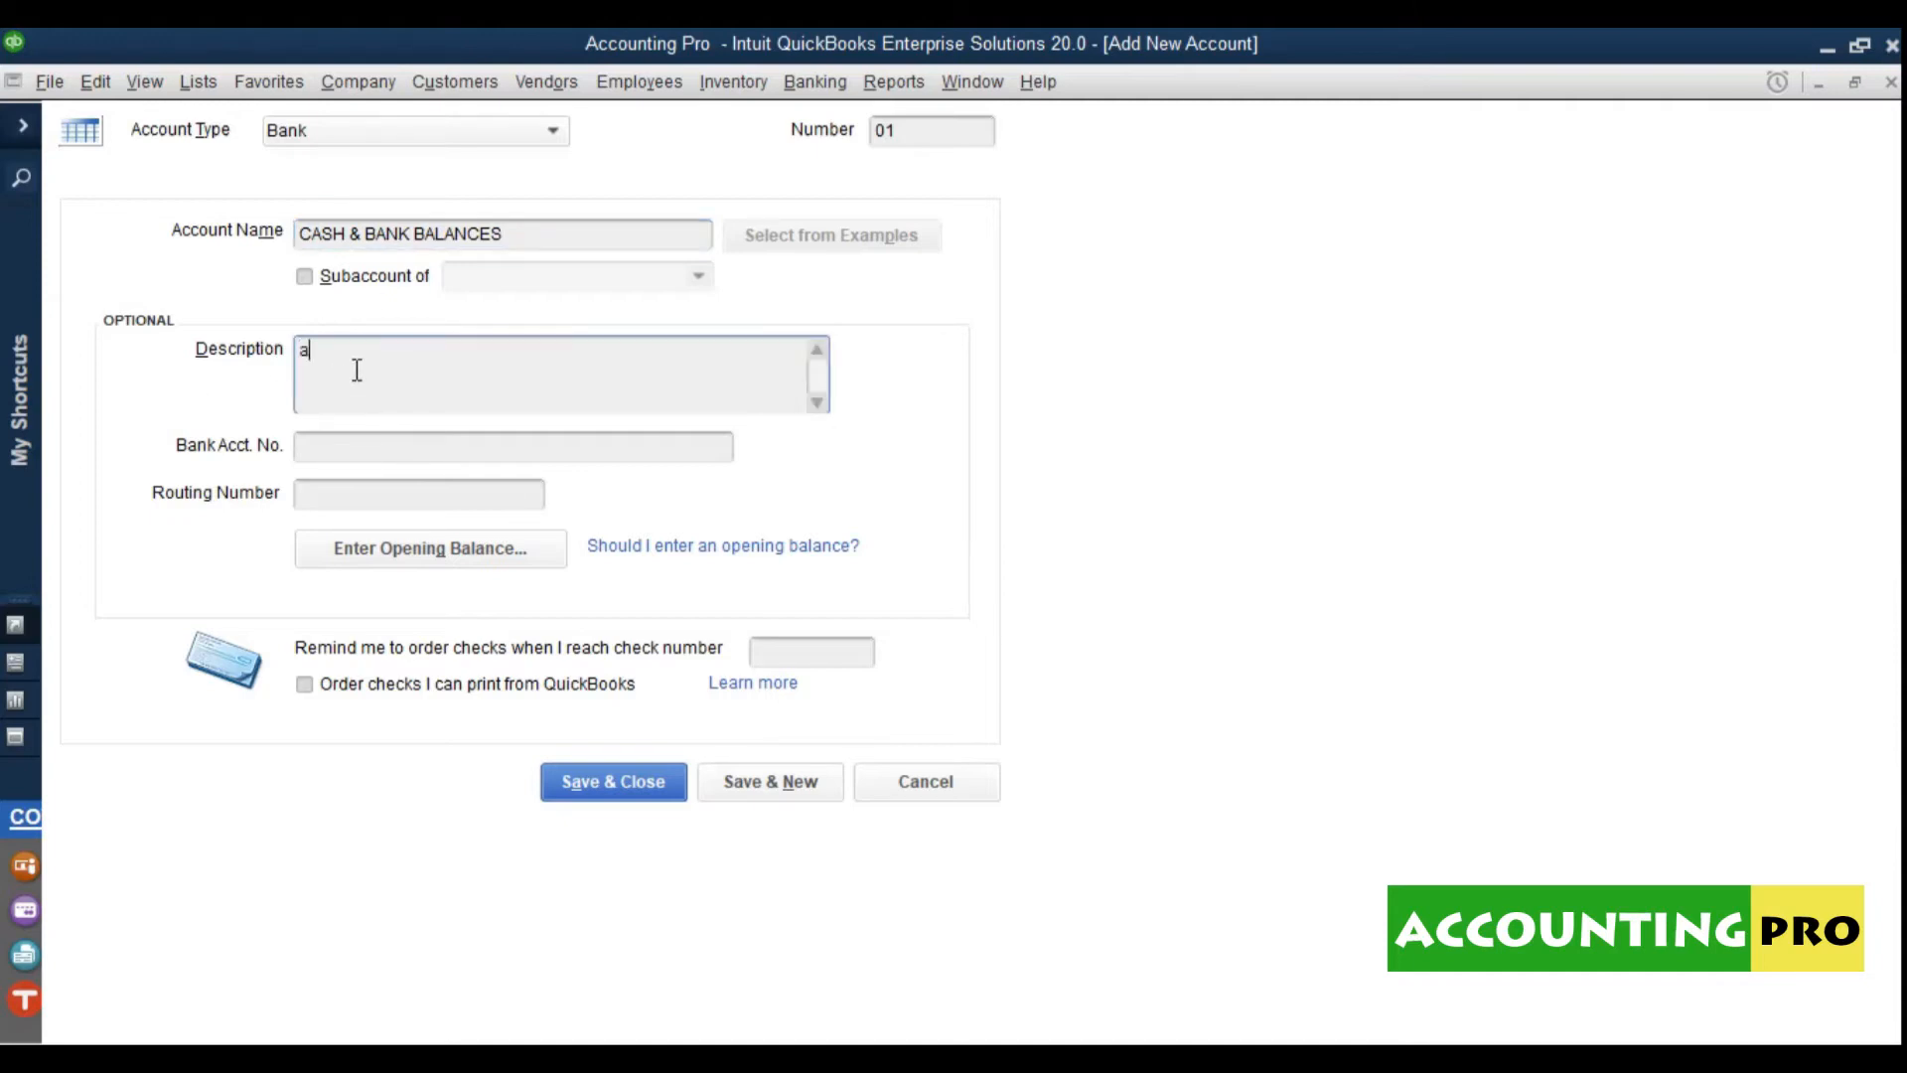
pyautogui.press('BackSpace')
pyautogui.write('Petty Cash & Bank Accounts')
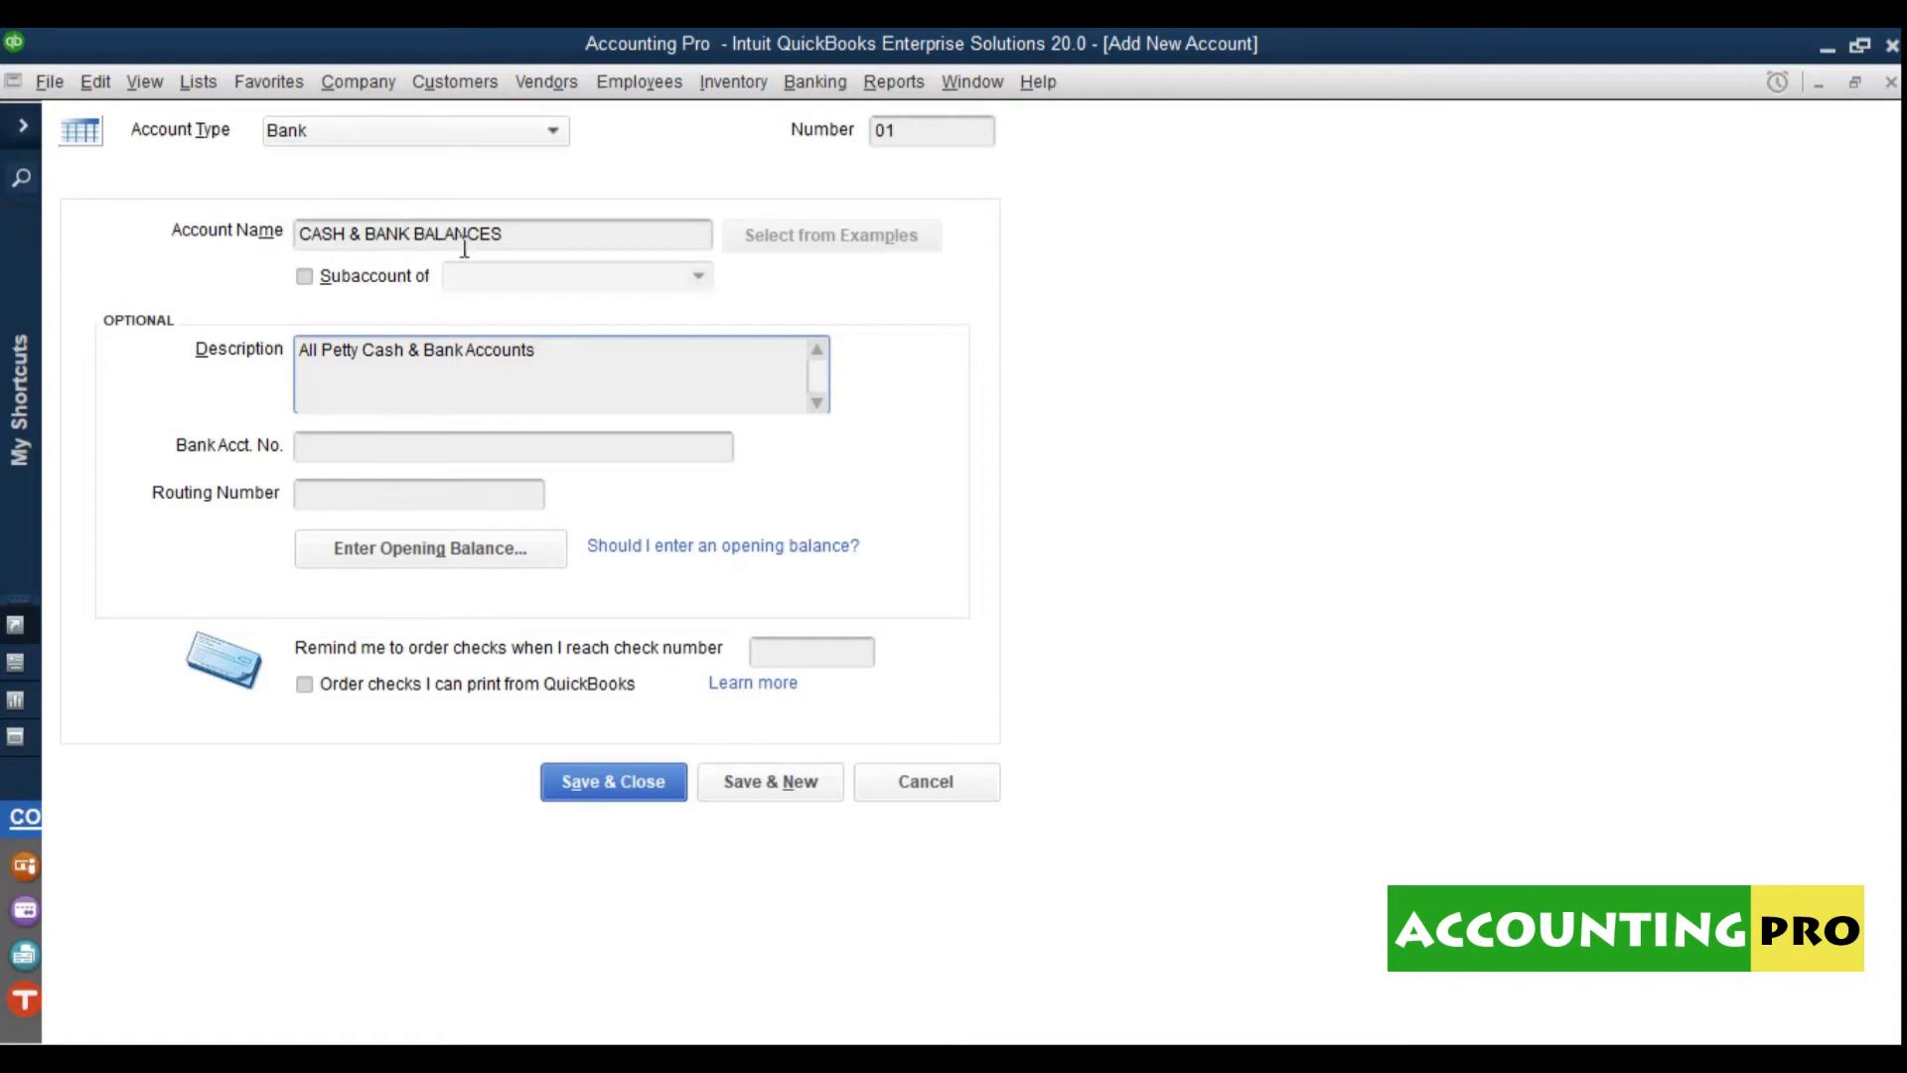
pyautogui.click(636, 785)
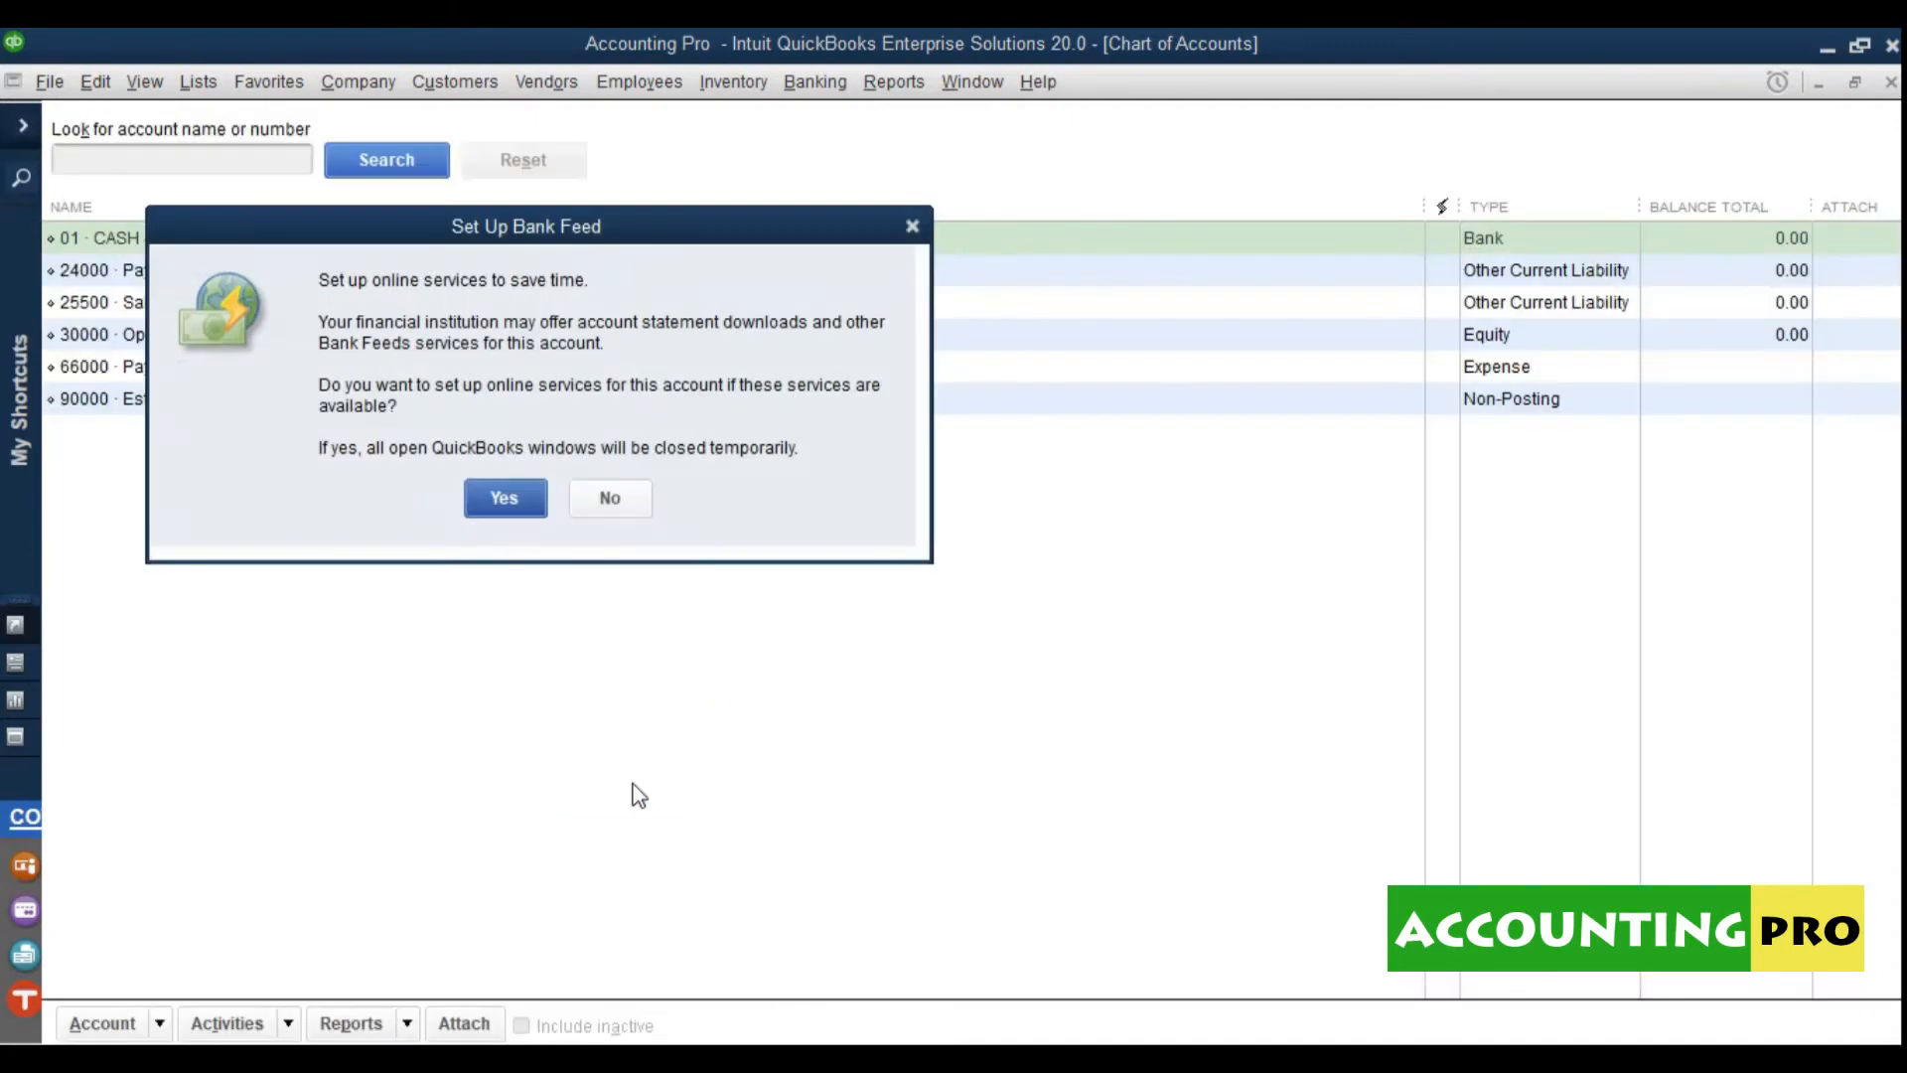
# Step: Decline online bank feed setup for the new CASH & BANK BALANCES account
pyautogui.click(609, 497)
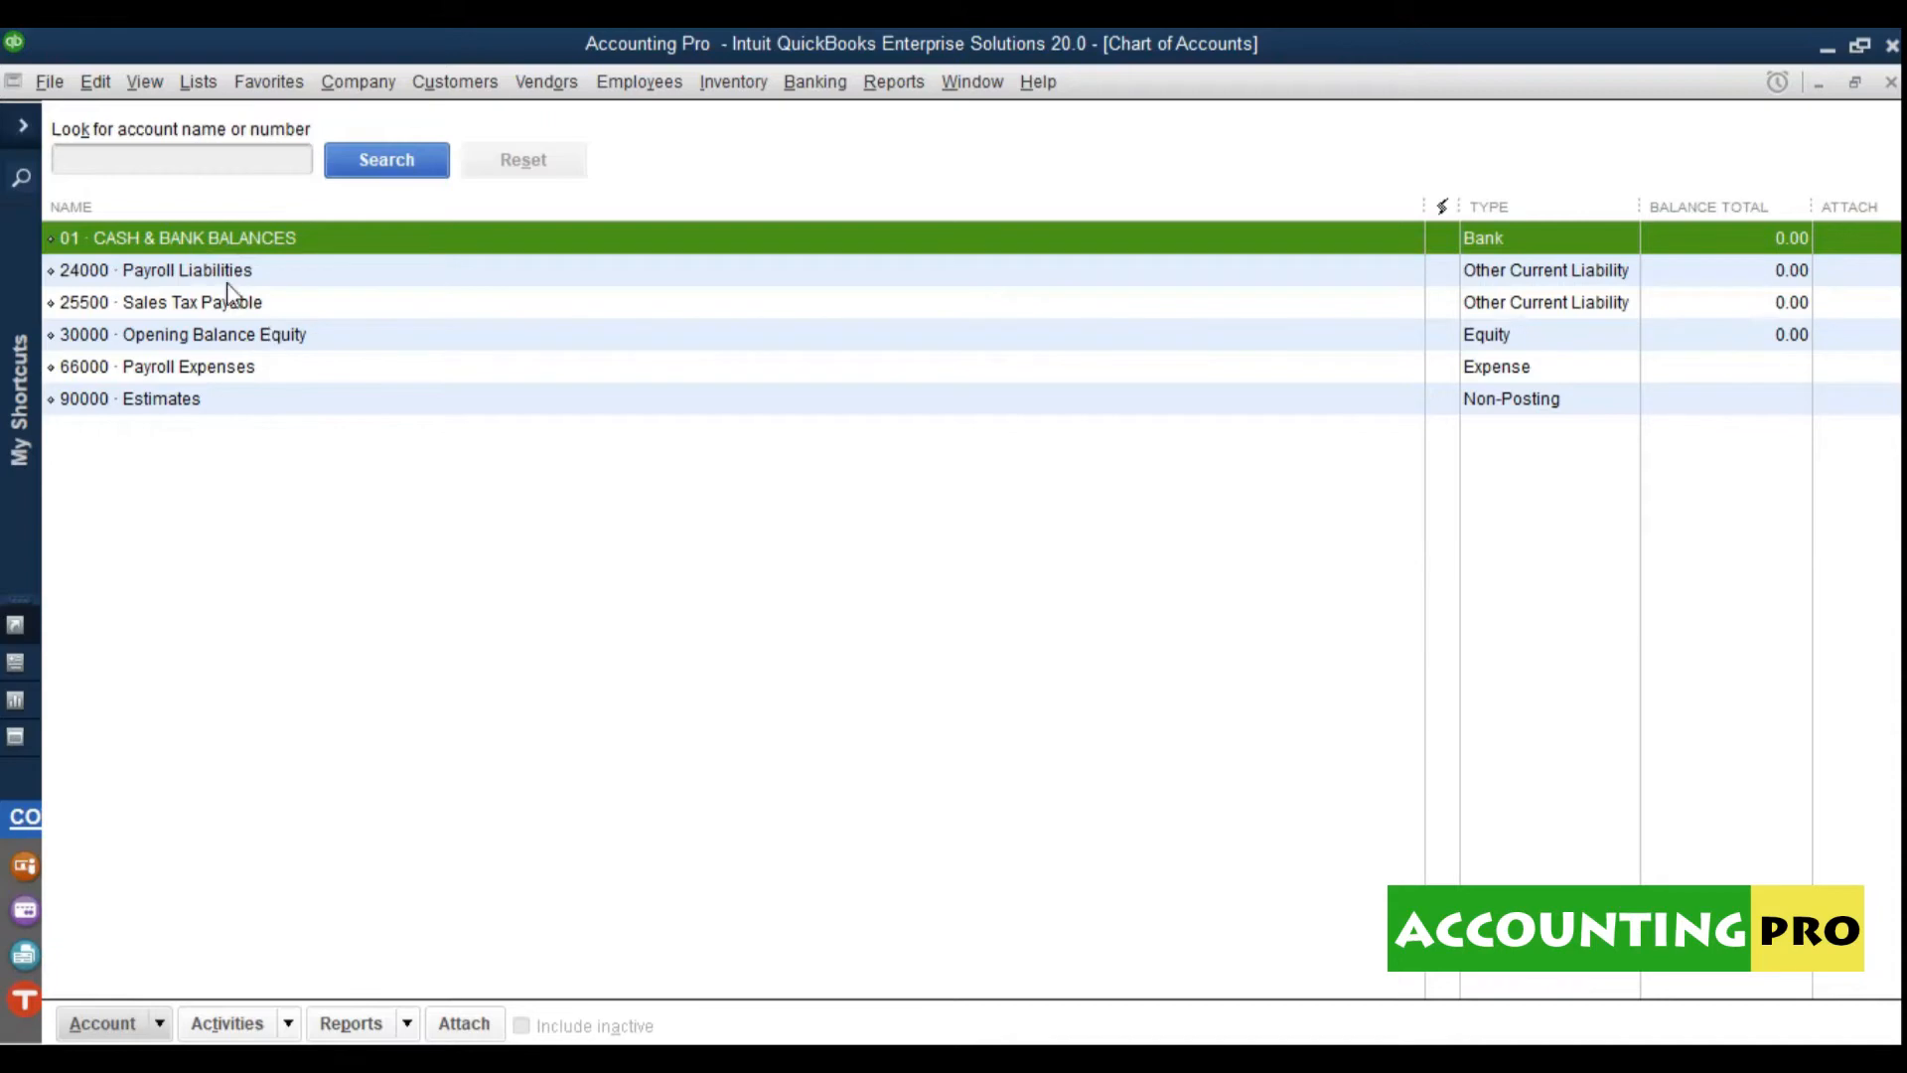
pyautogui.click(160, 1024)
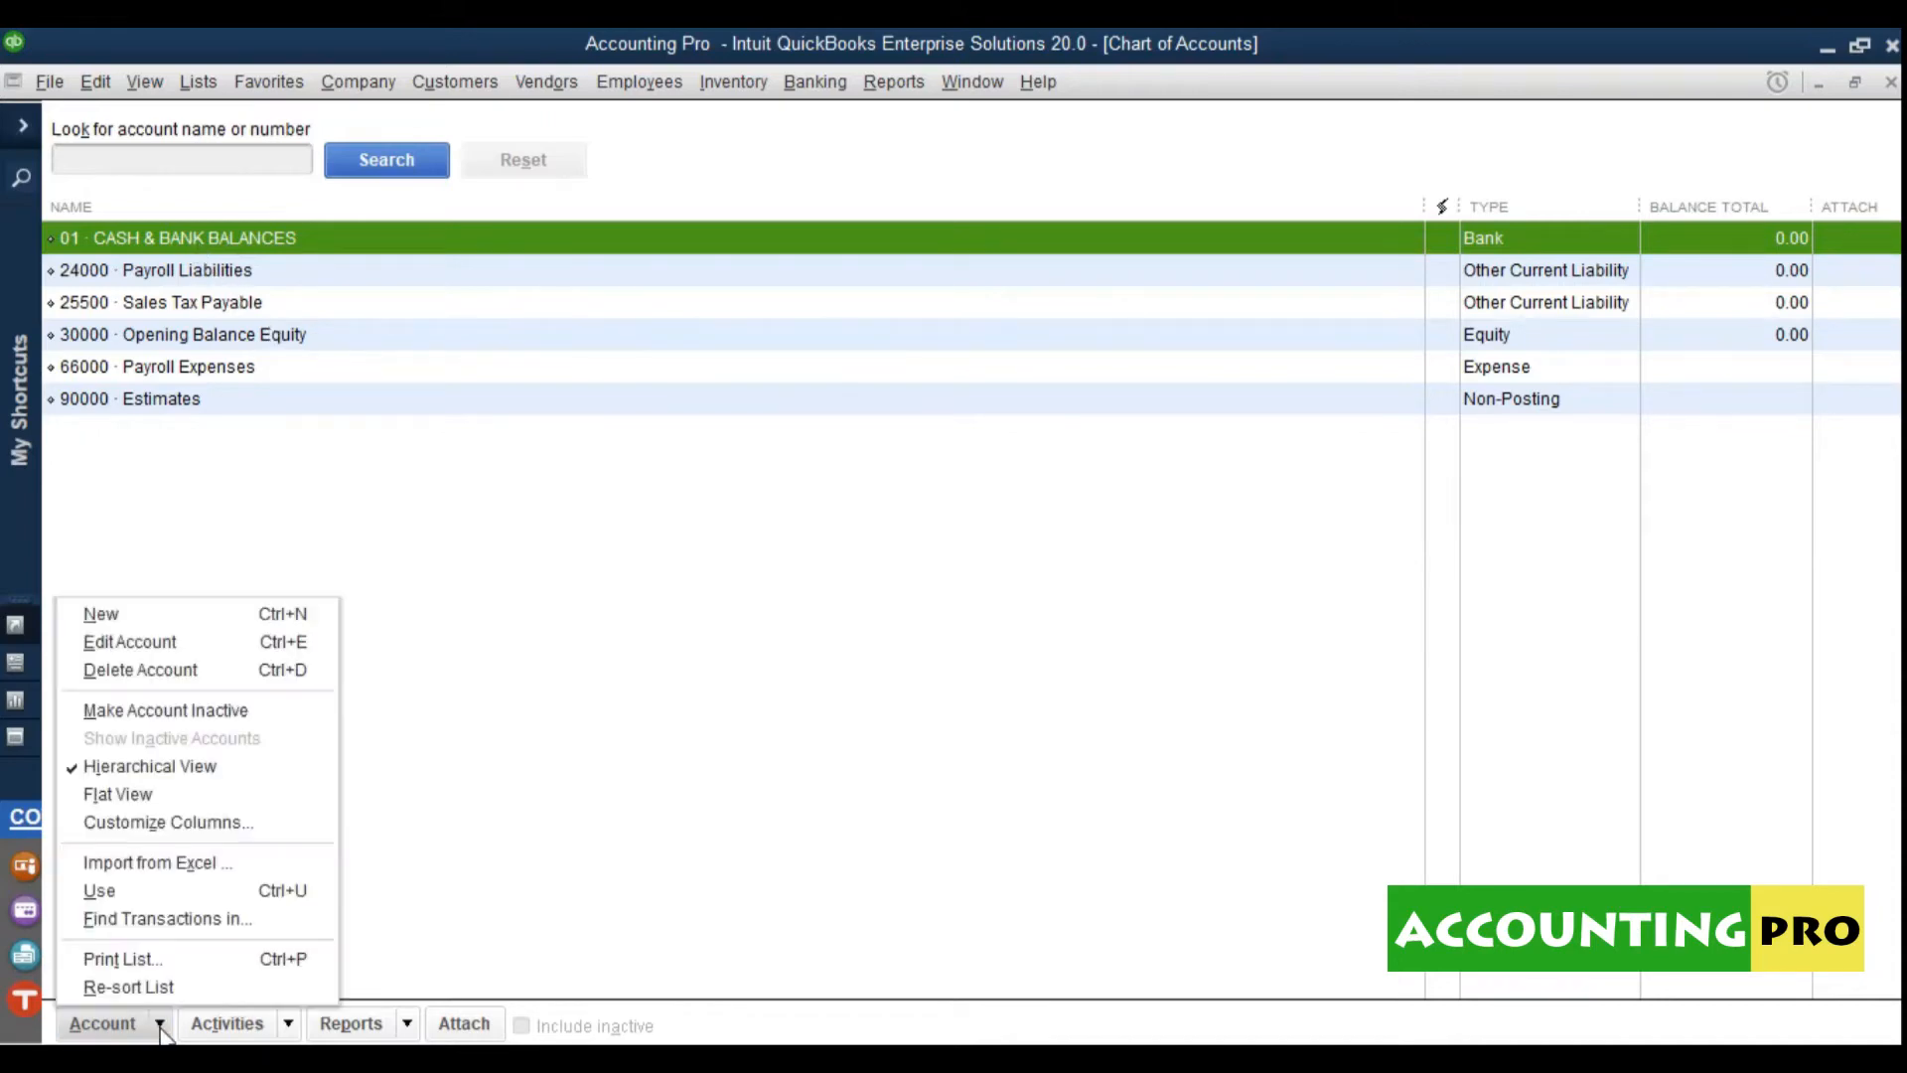
# Step: Start a new Bank account numbered 0101, named CASH IN HAND, described 'All Petty Cash Accounts'
pyautogui.click(250, 613)
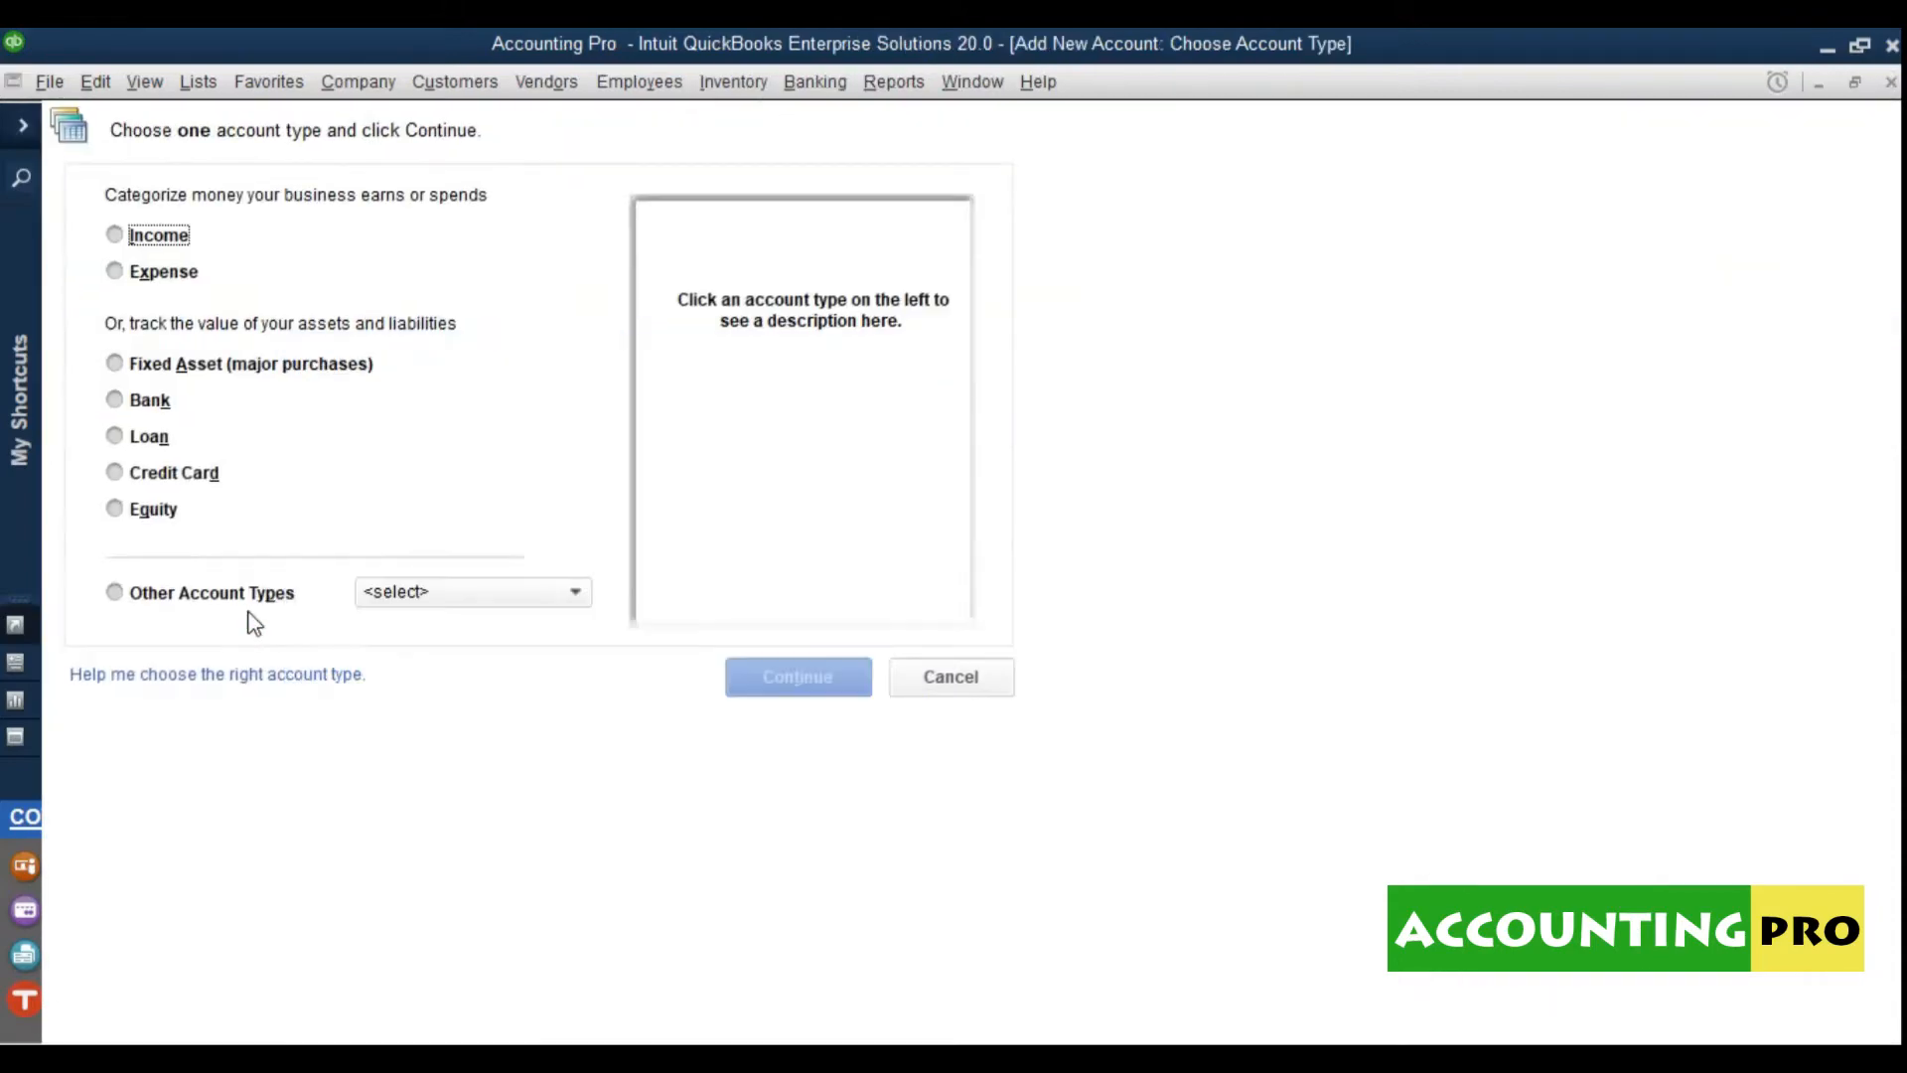
pyautogui.click(139, 401)
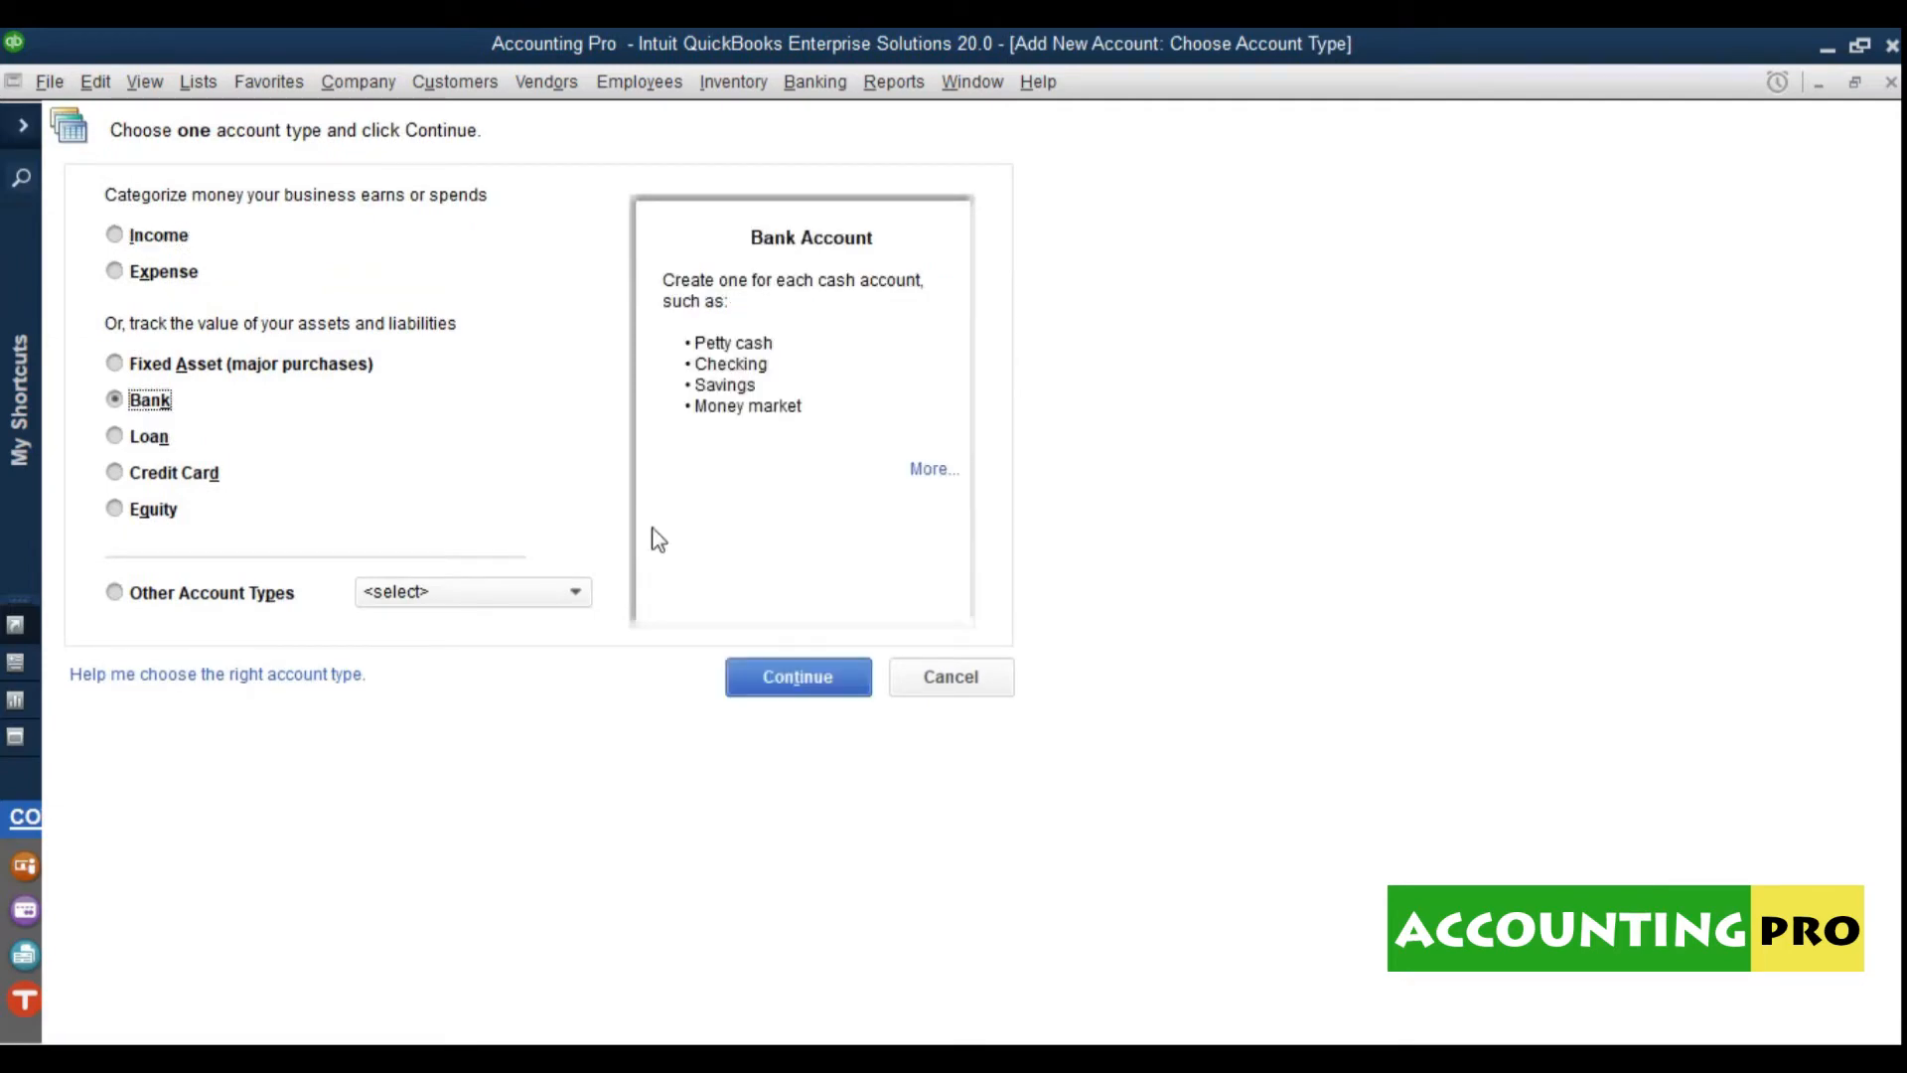
pyautogui.click(767, 675)
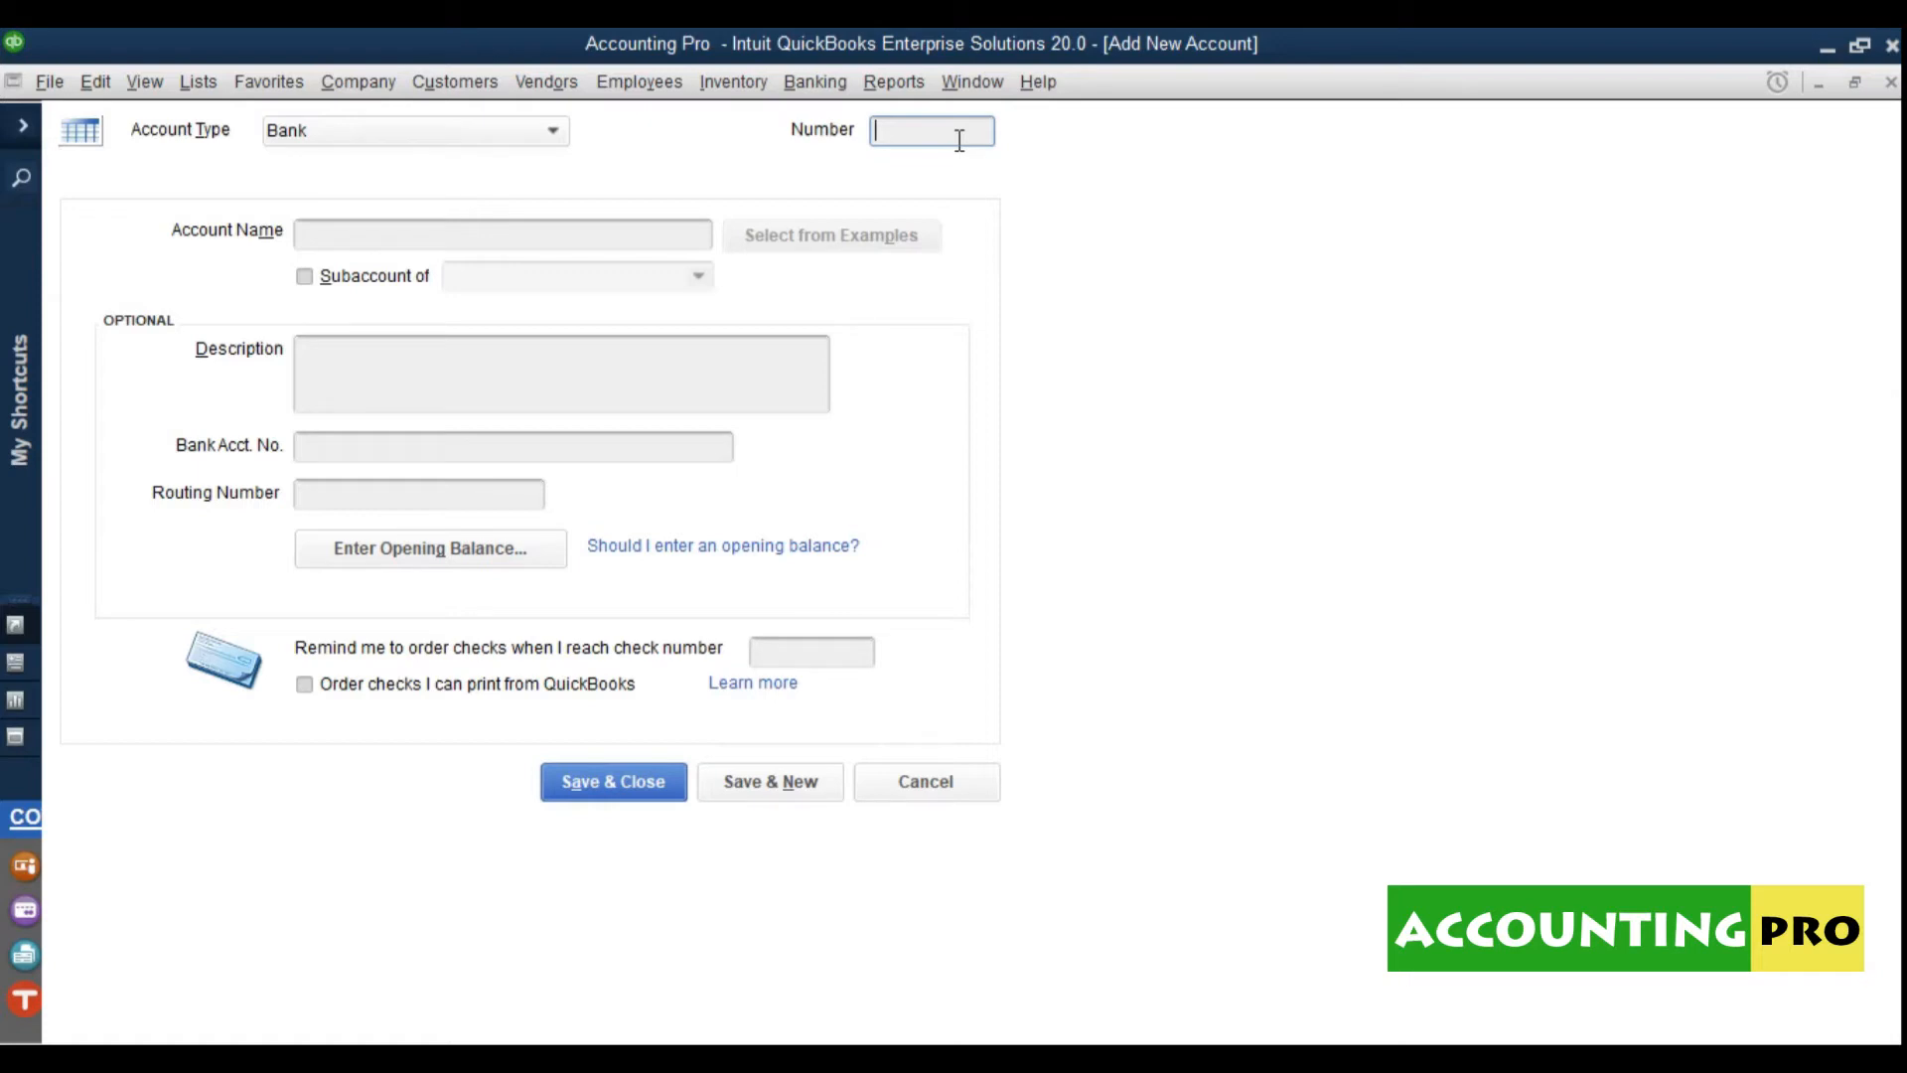
pyautogui.write('01')
pyautogui.write('01')
pyautogui.click(597, 245)
pyautogui.write('CASH IN HAND')
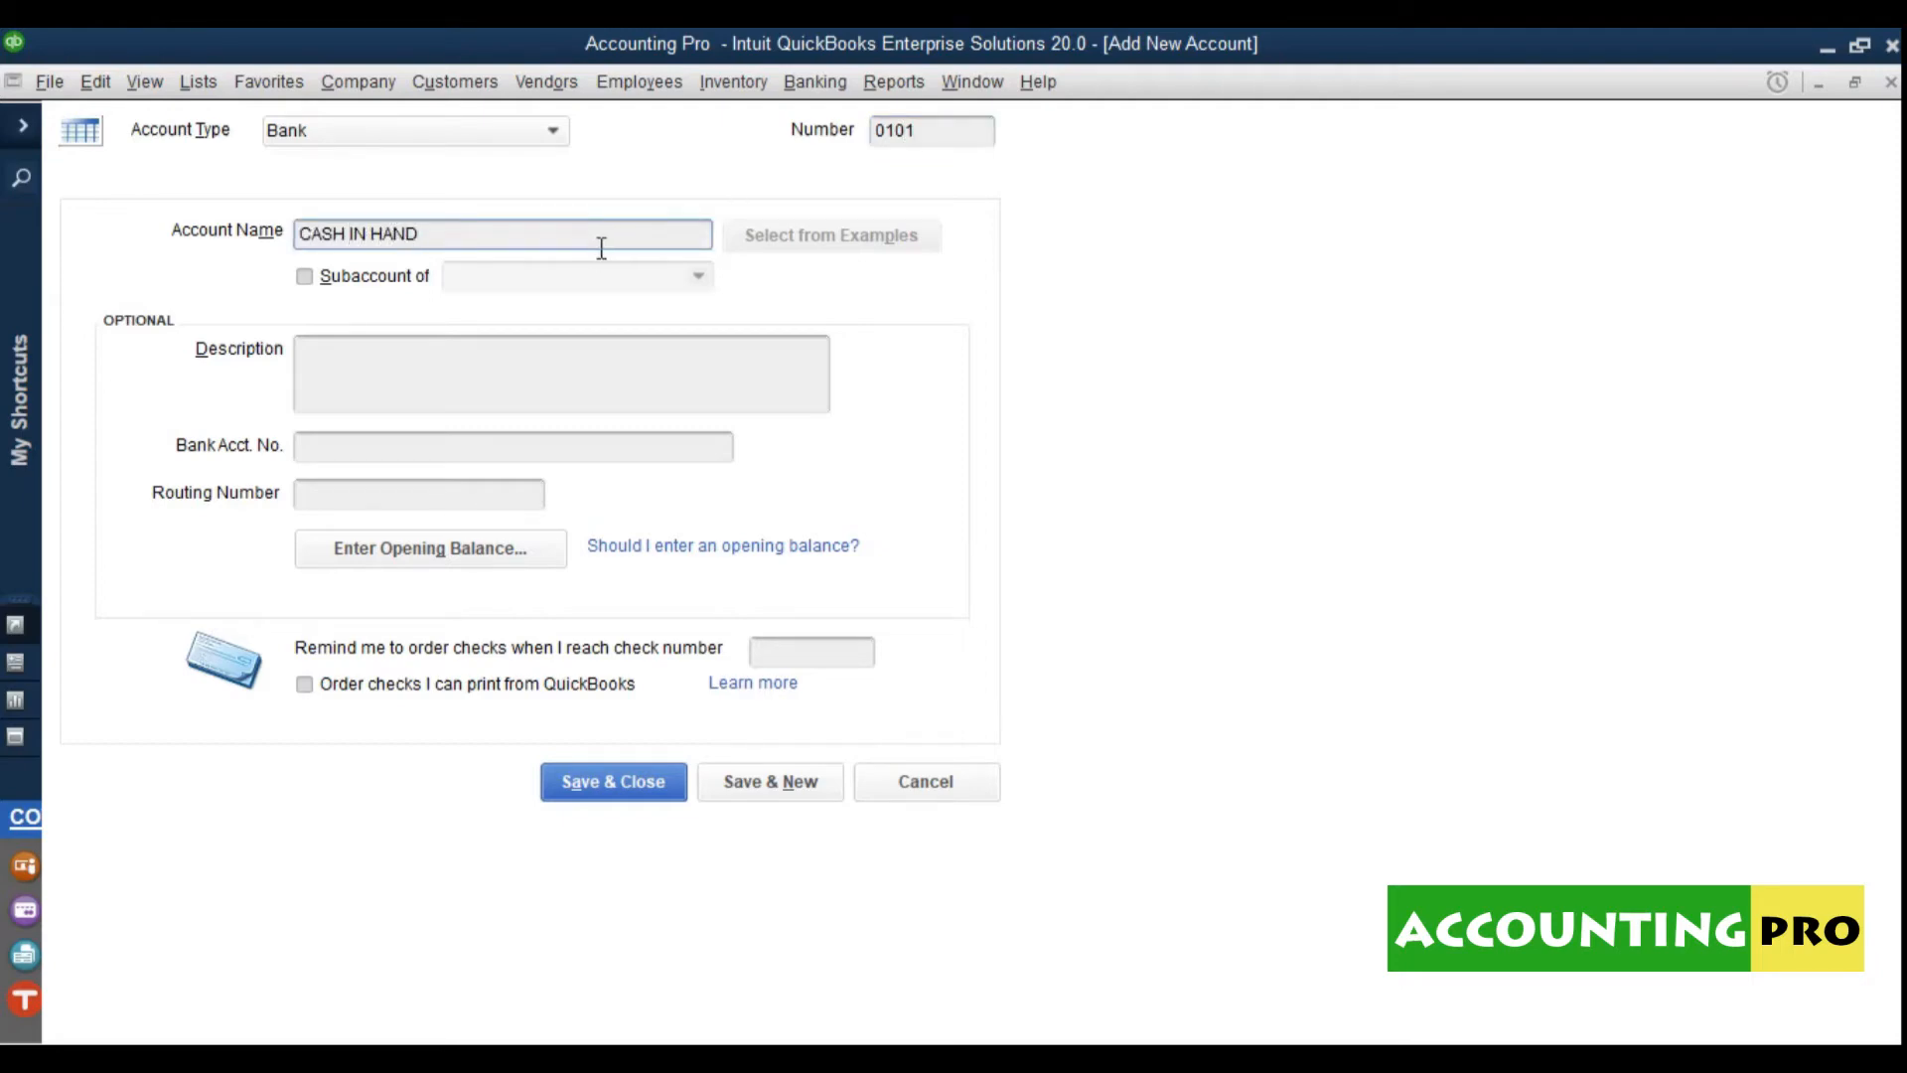
pyautogui.click(467, 372)
pyautogui.write('All ')
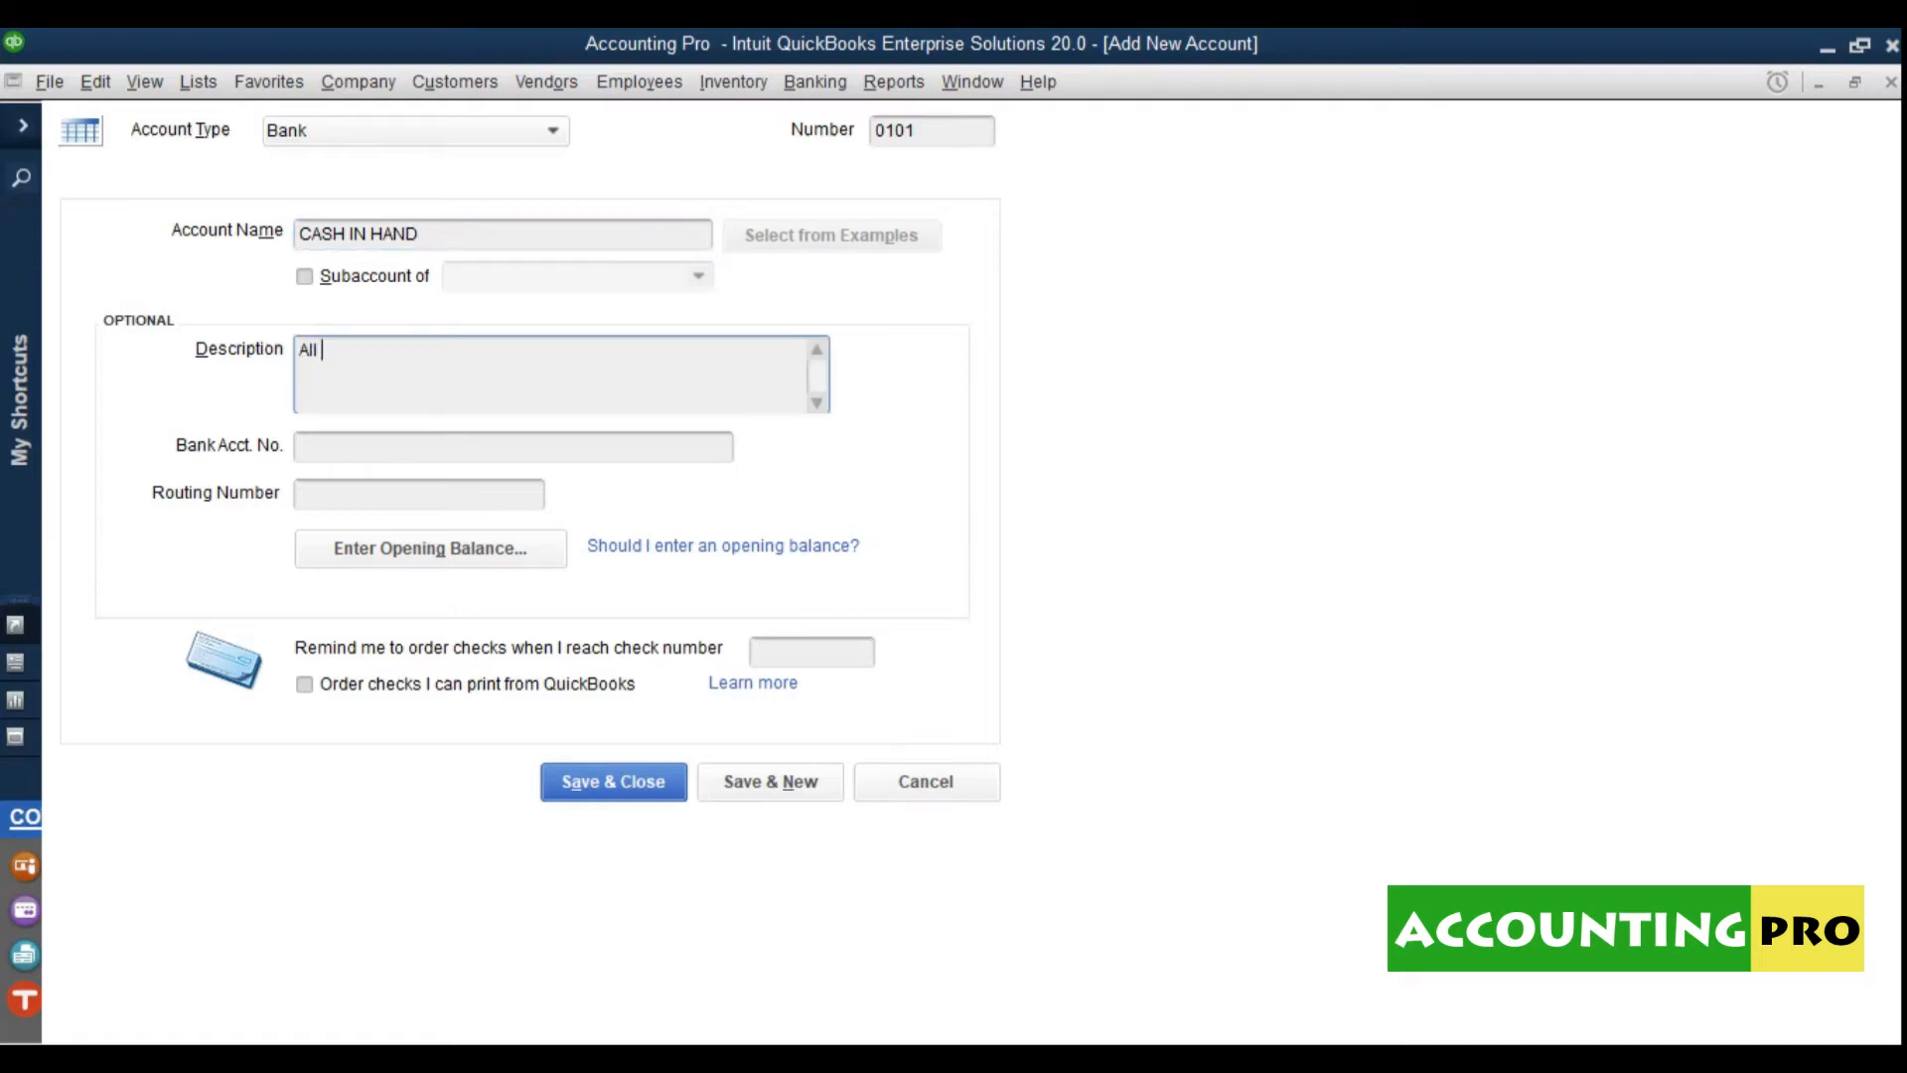
pyautogui.write('Petty Cash Accounts')
# Step: Make it a subaccount of 01 · CASH & BANK BALANCES, check its number, and save
pyautogui.click(351, 285)
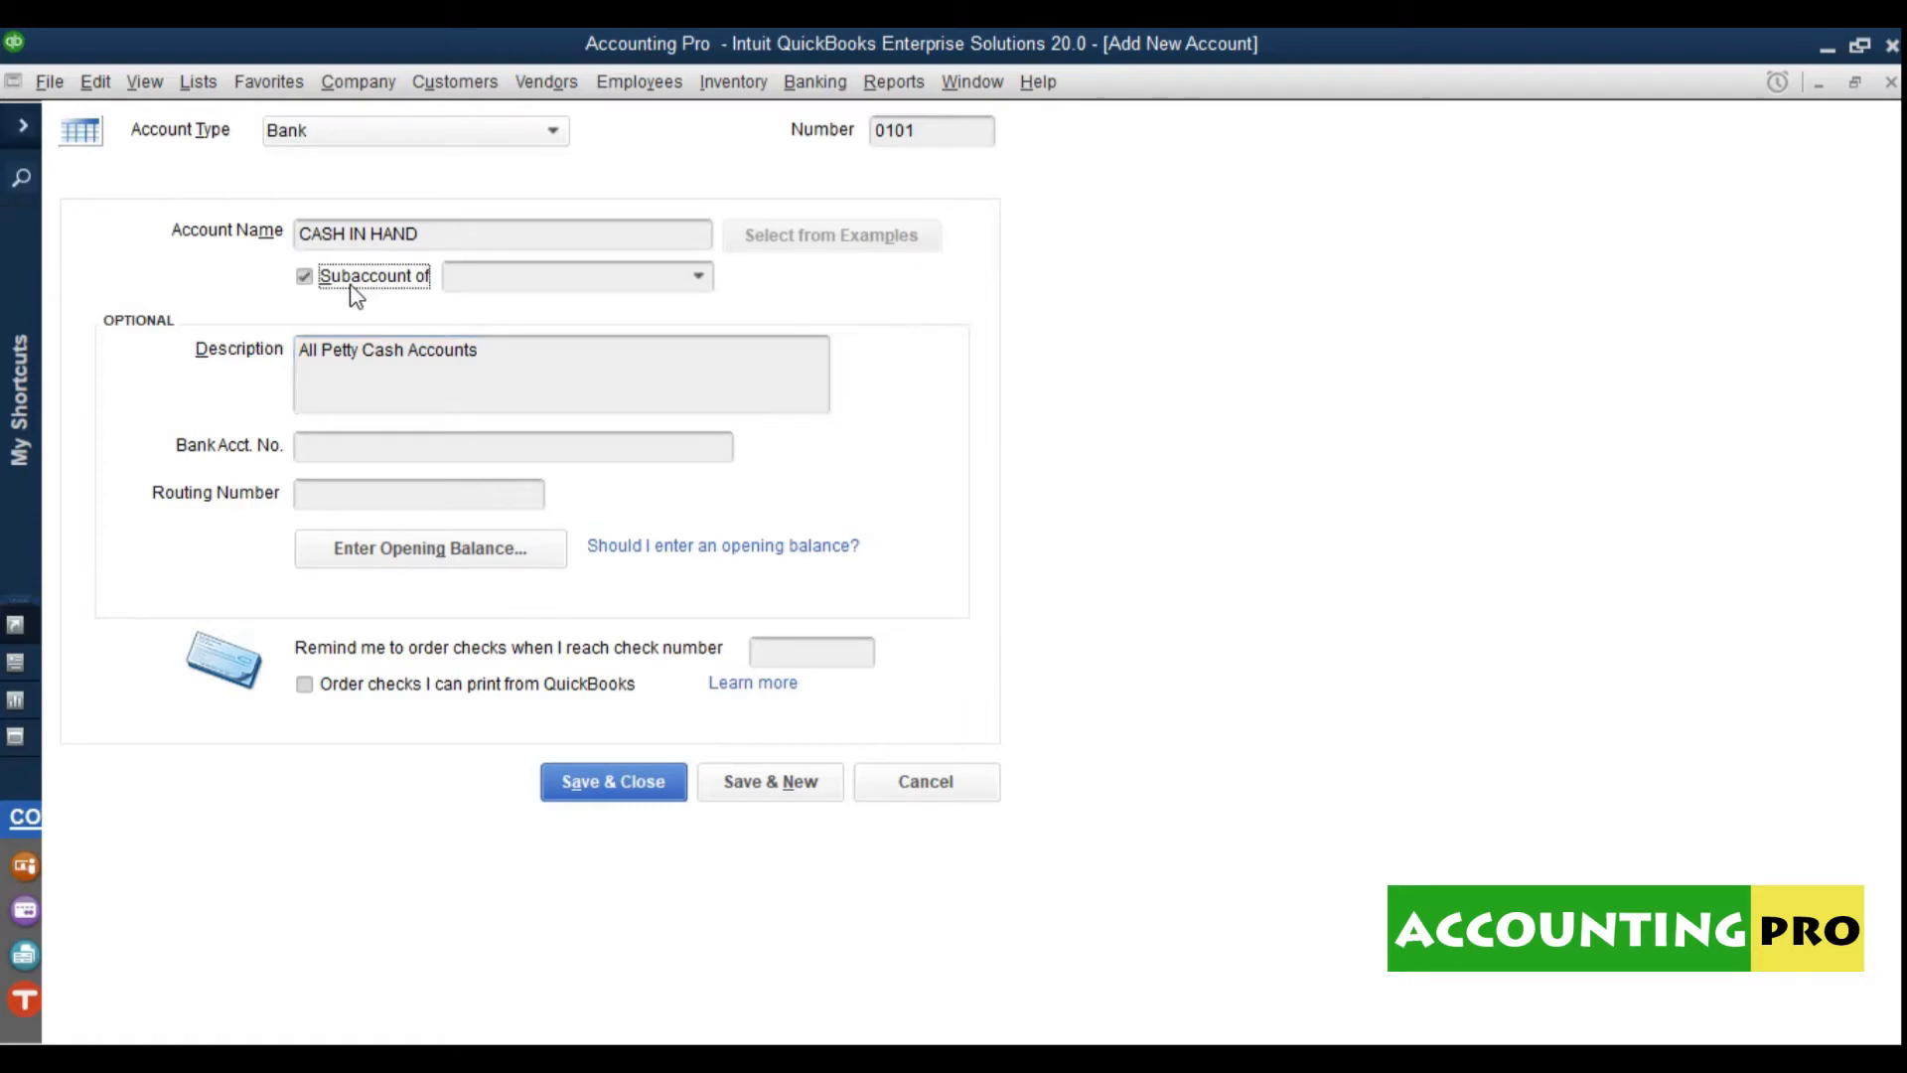
pyautogui.click(697, 278)
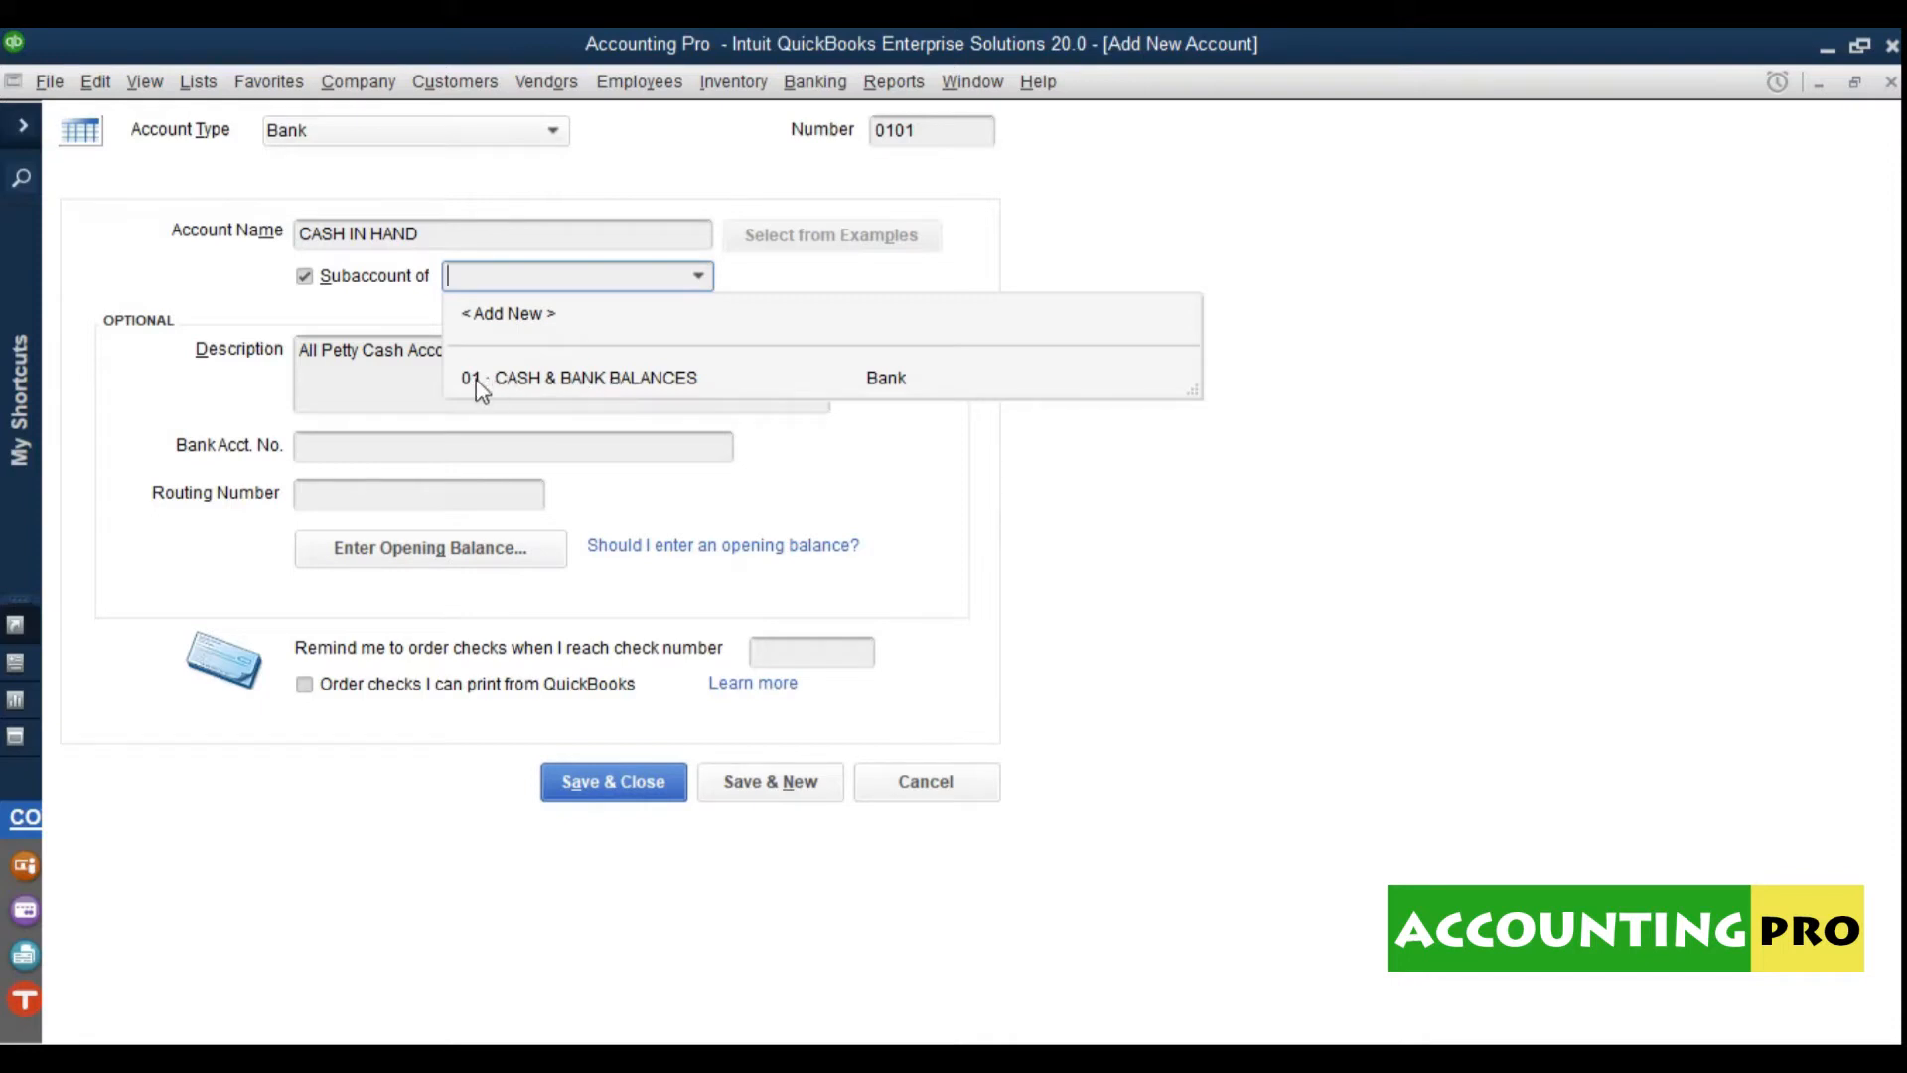
pyautogui.click(574, 383)
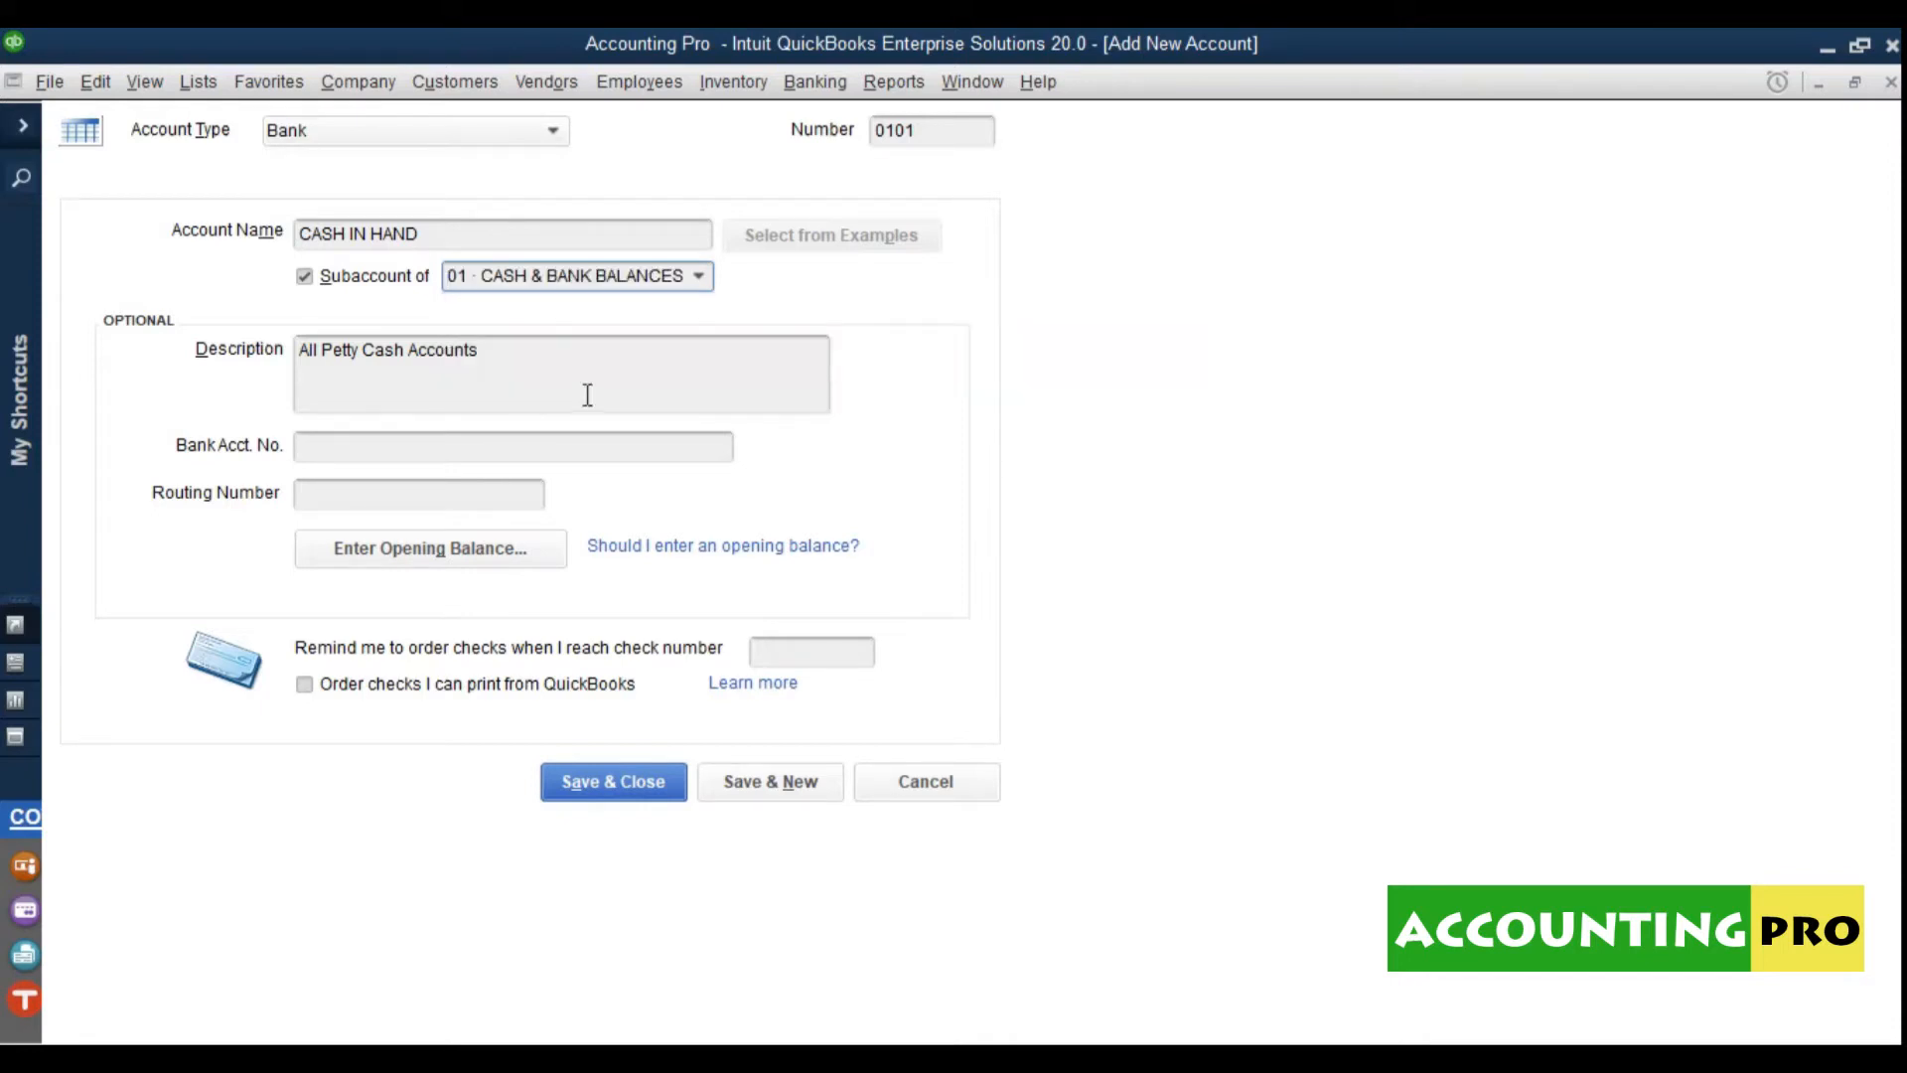
pyautogui.click(948, 142)
pyautogui.moveTo(944, 148); pyautogui.dragTo(900, 146)
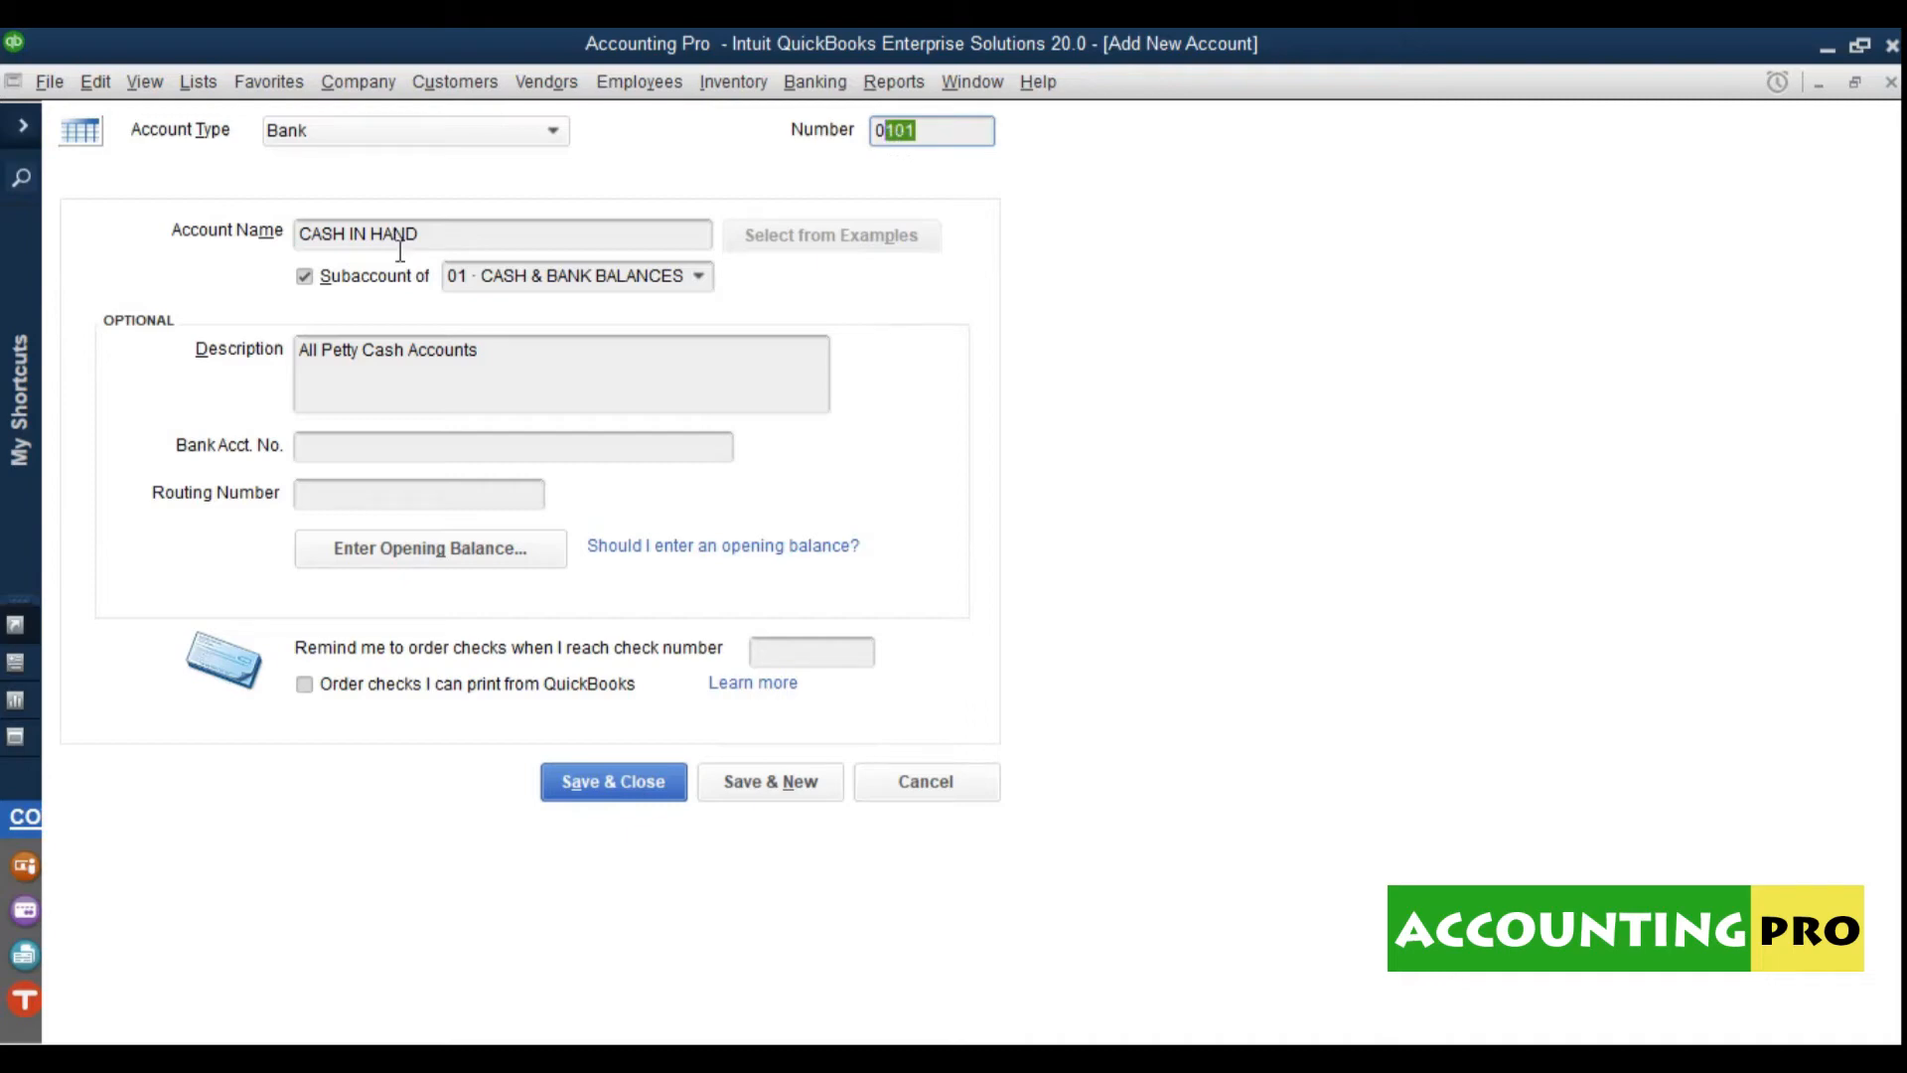
pyautogui.click(439, 245)
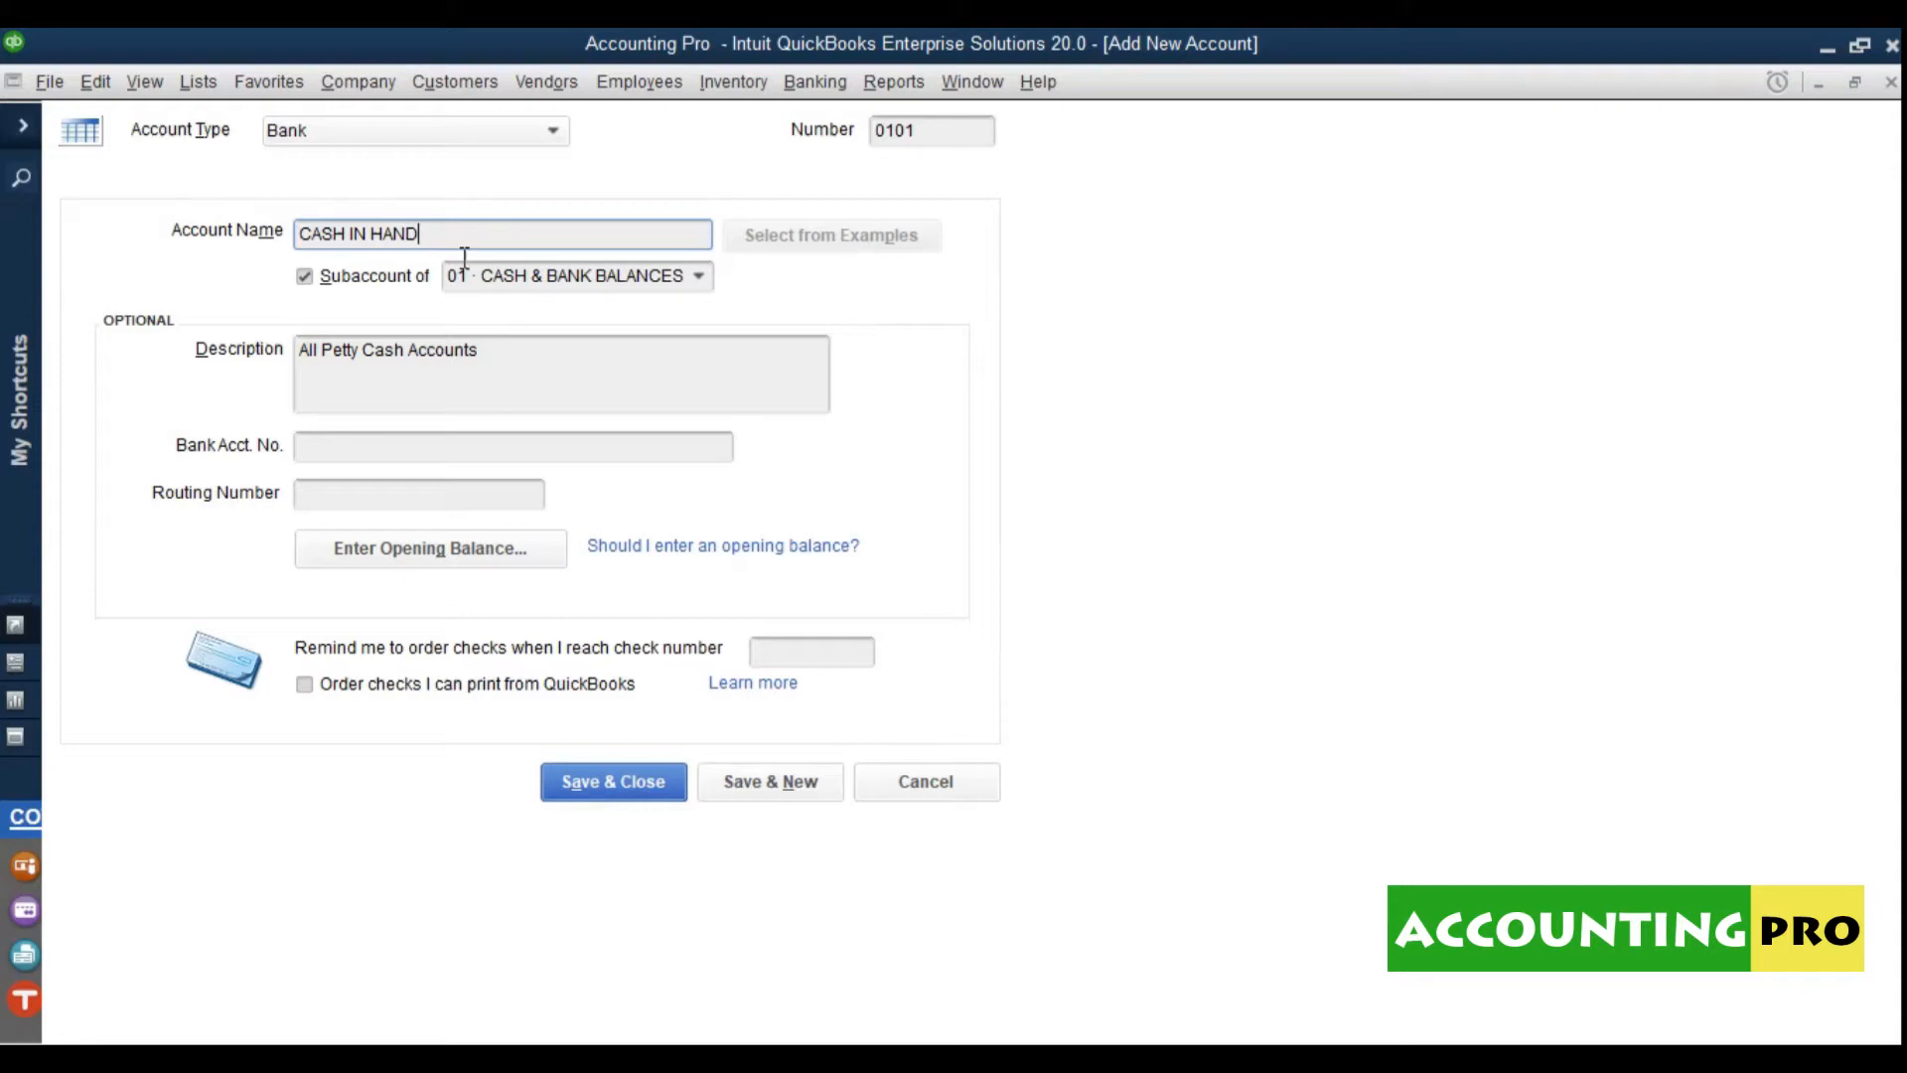
pyautogui.click(612, 793)
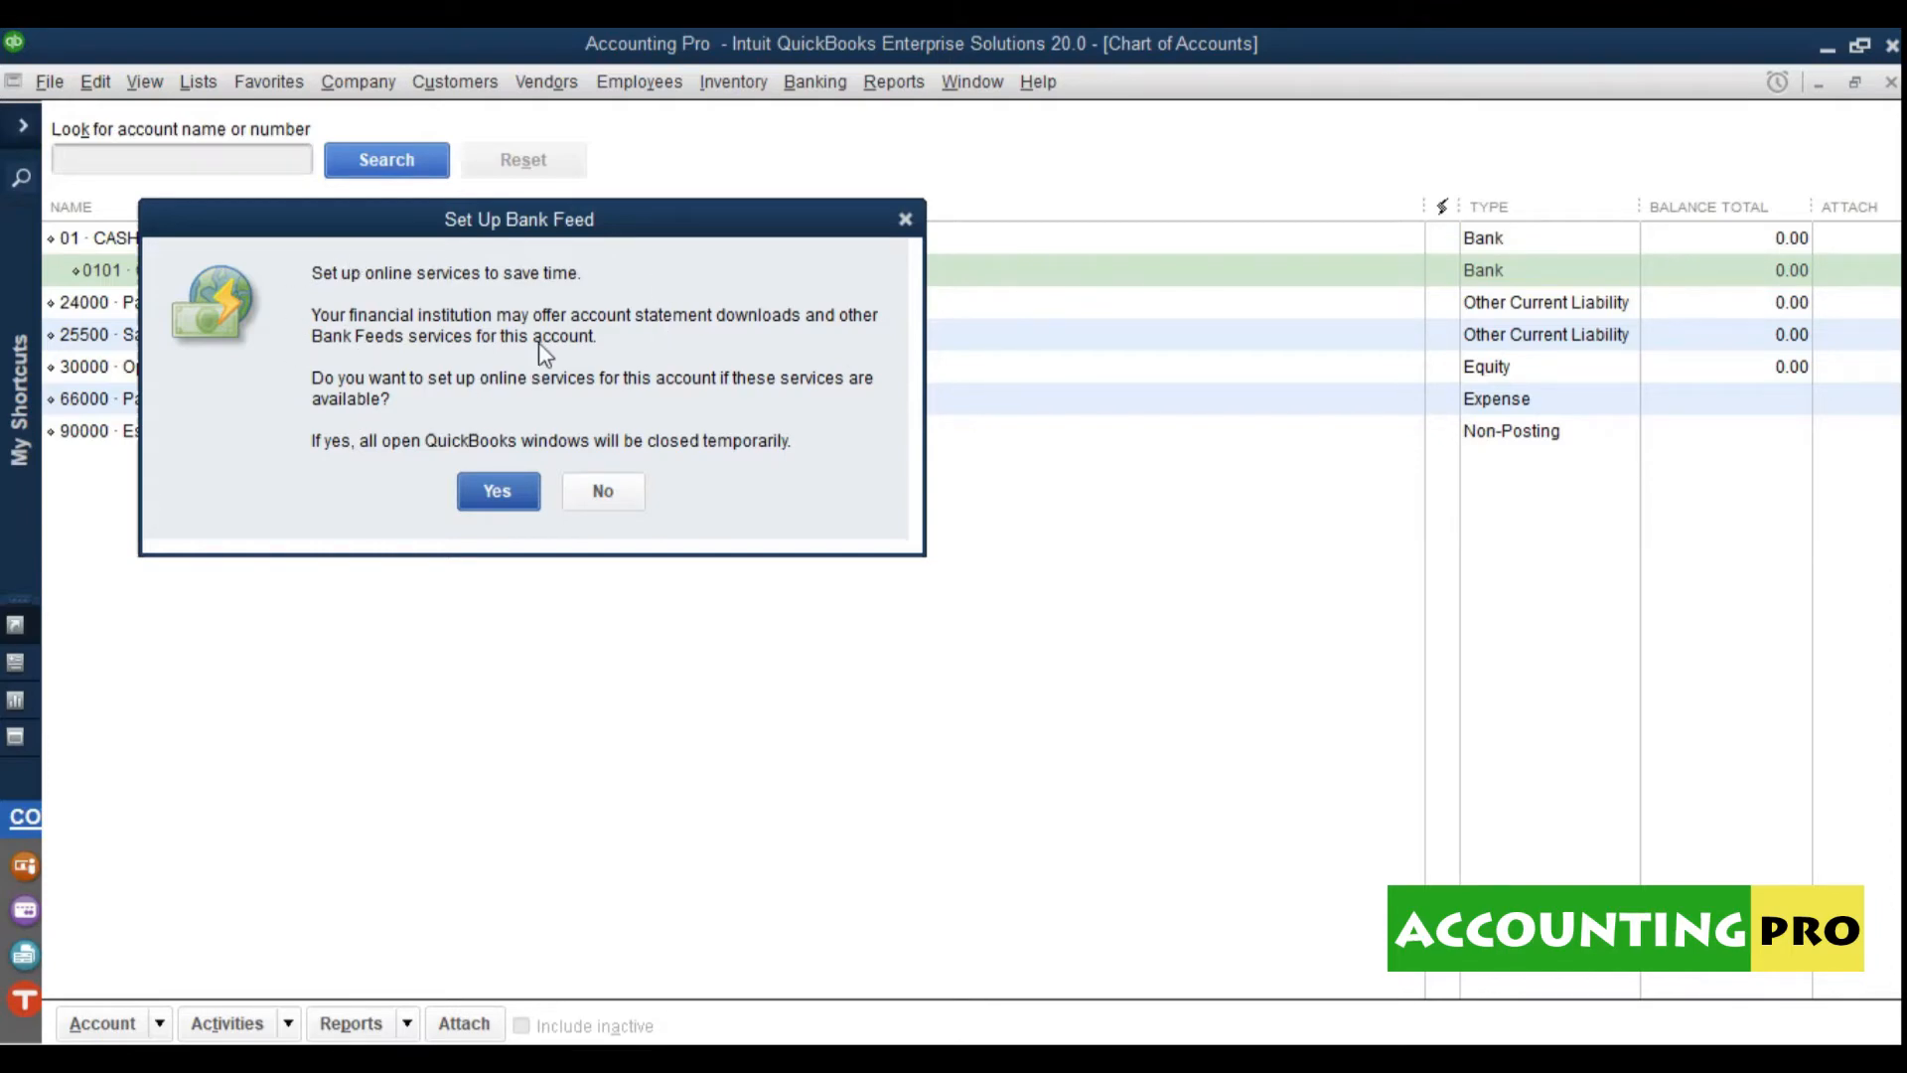
# Step: Skip bank feeds for 0101 CASH IN HAND and check it sits under 01 CASH & BANK BALANCES
pyautogui.moveTo(598, 231); pyautogui.dragTo(657, 238)
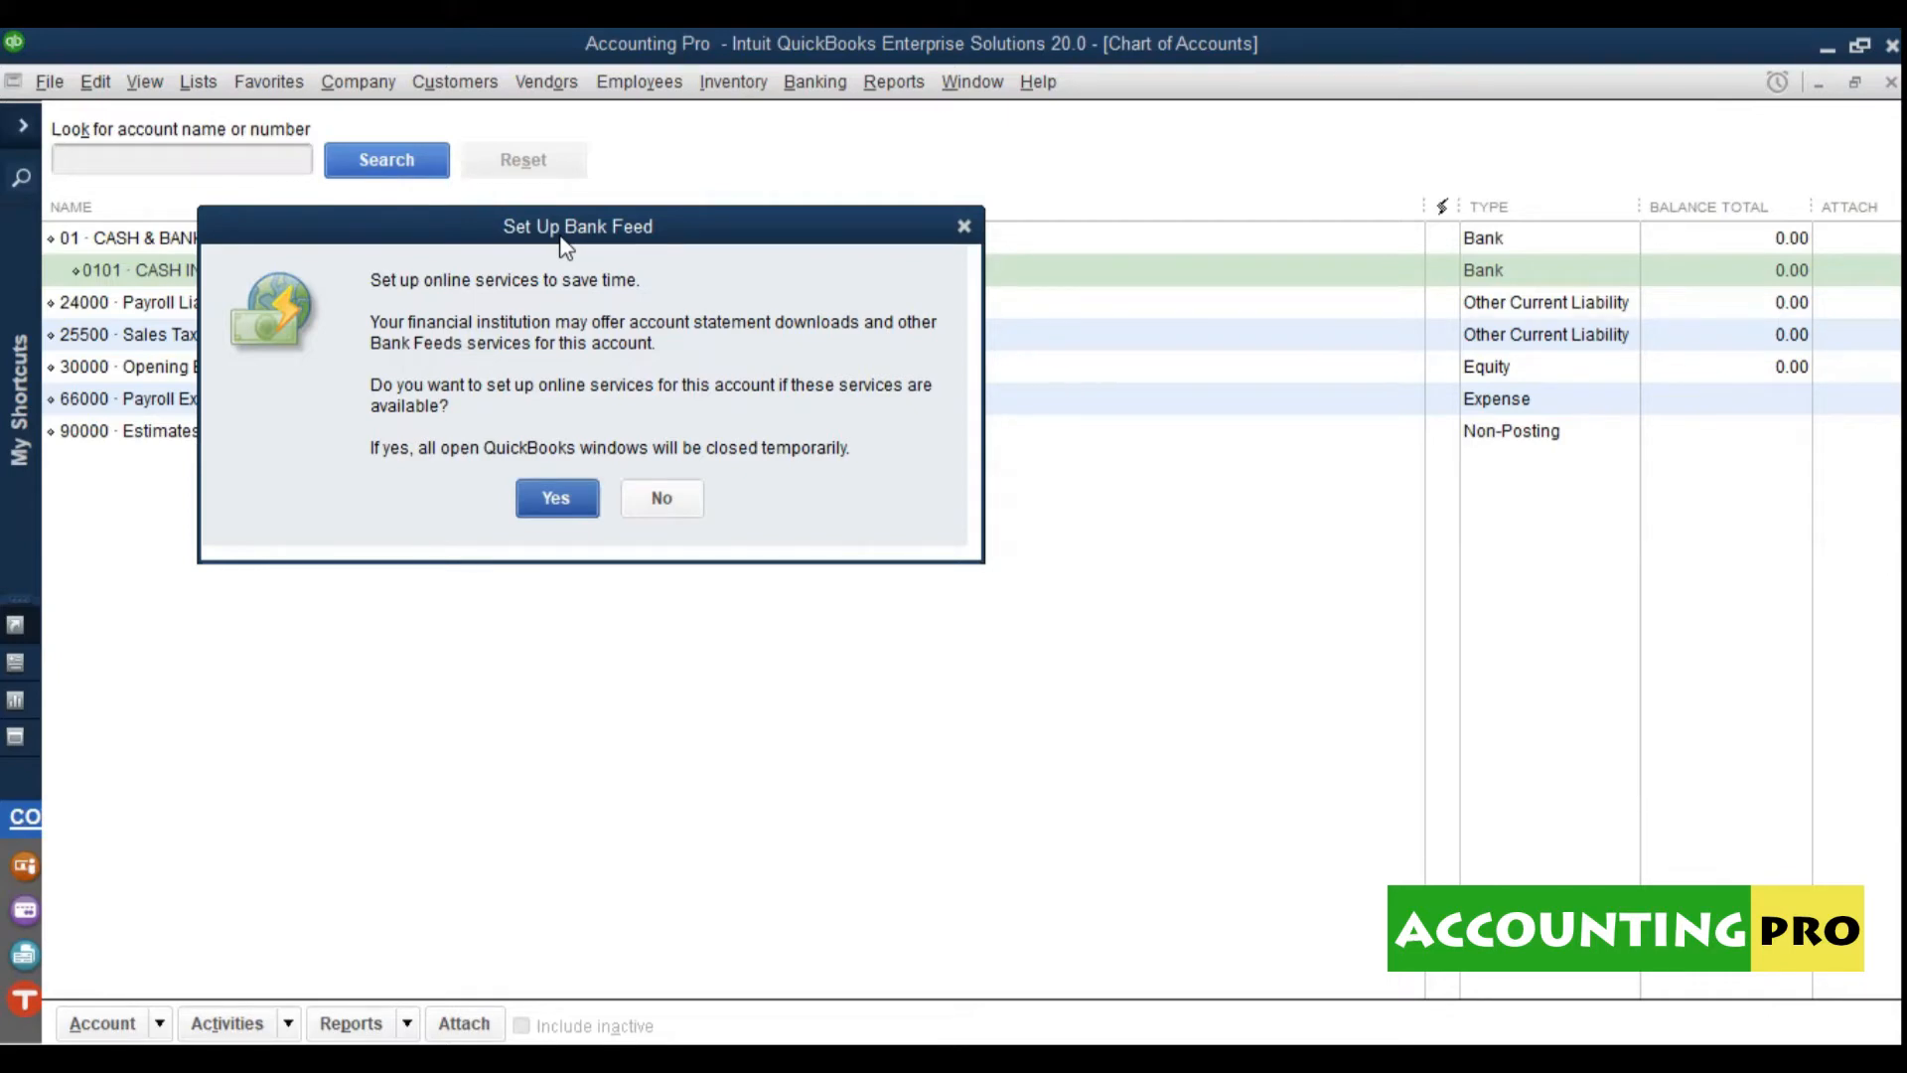
pyautogui.click(661, 503)
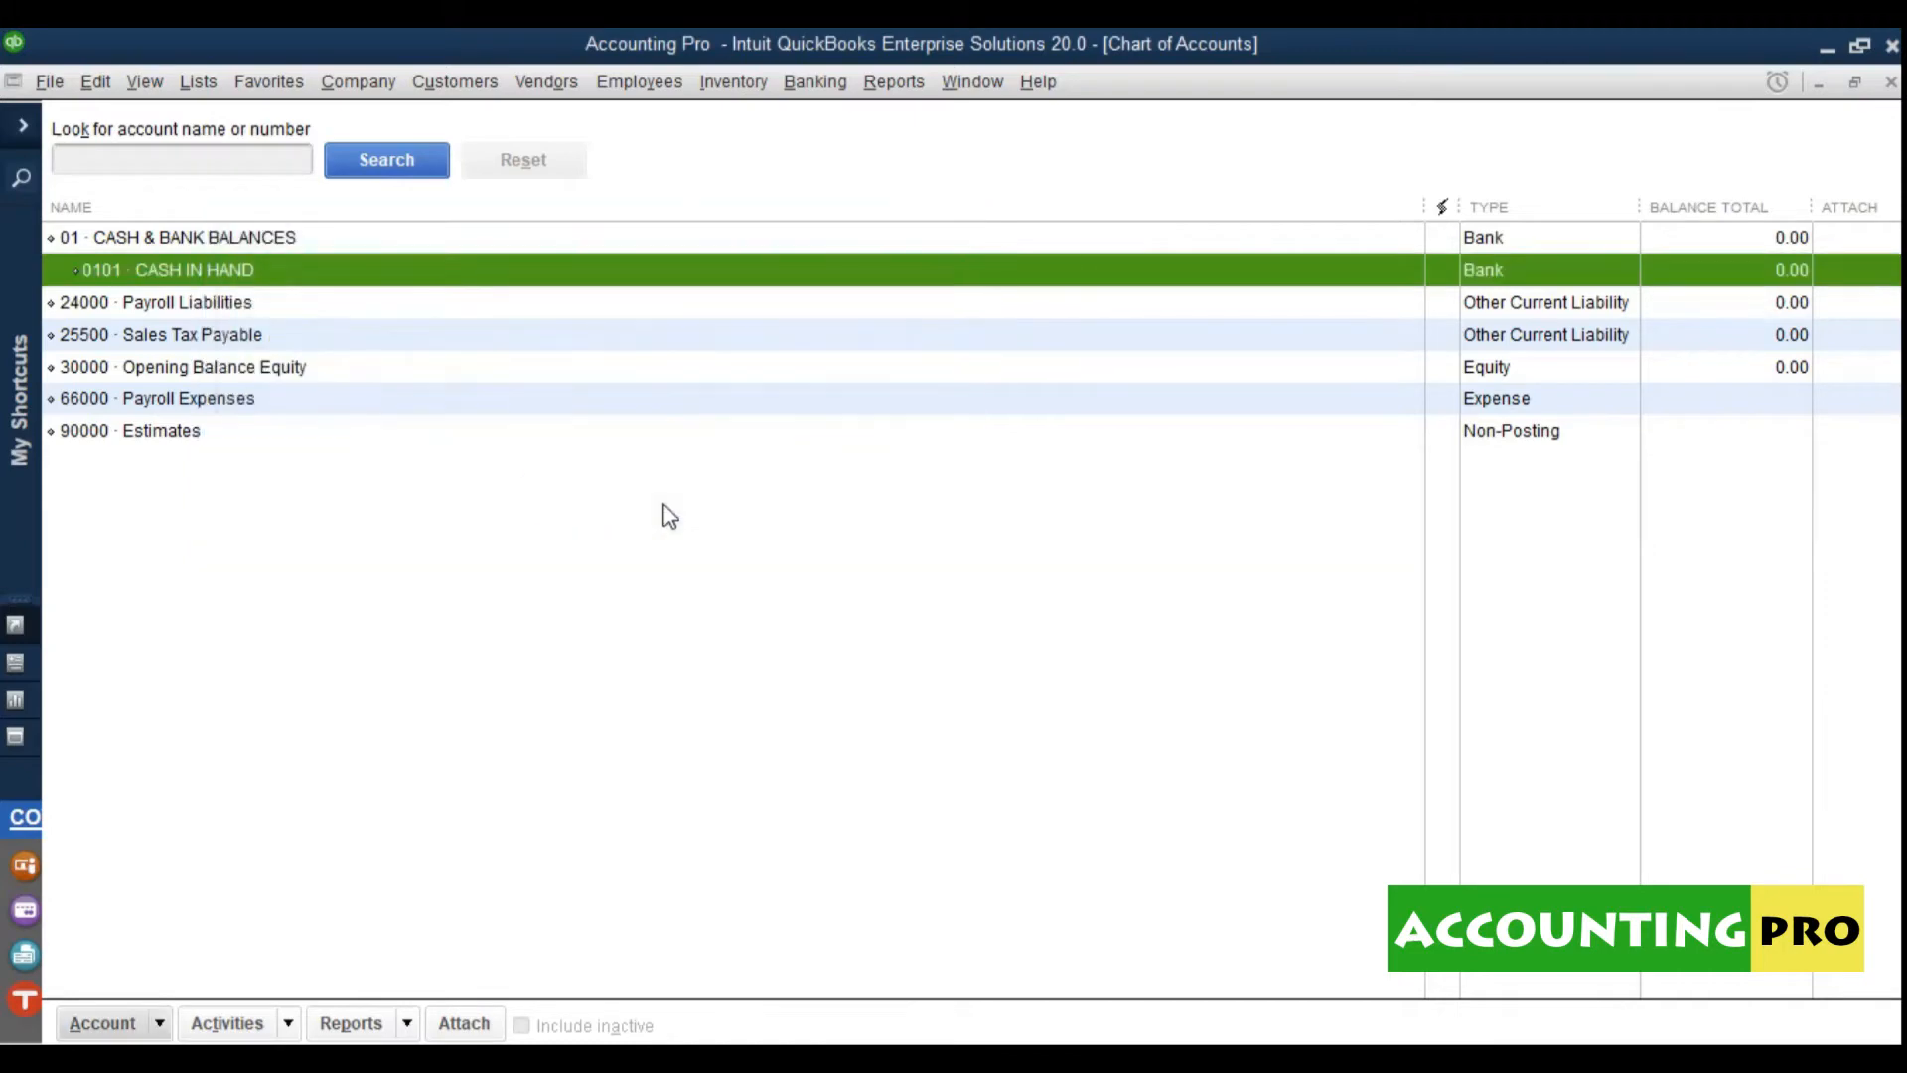
pyautogui.click(397, 433)
pyautogui.click(113, 246)
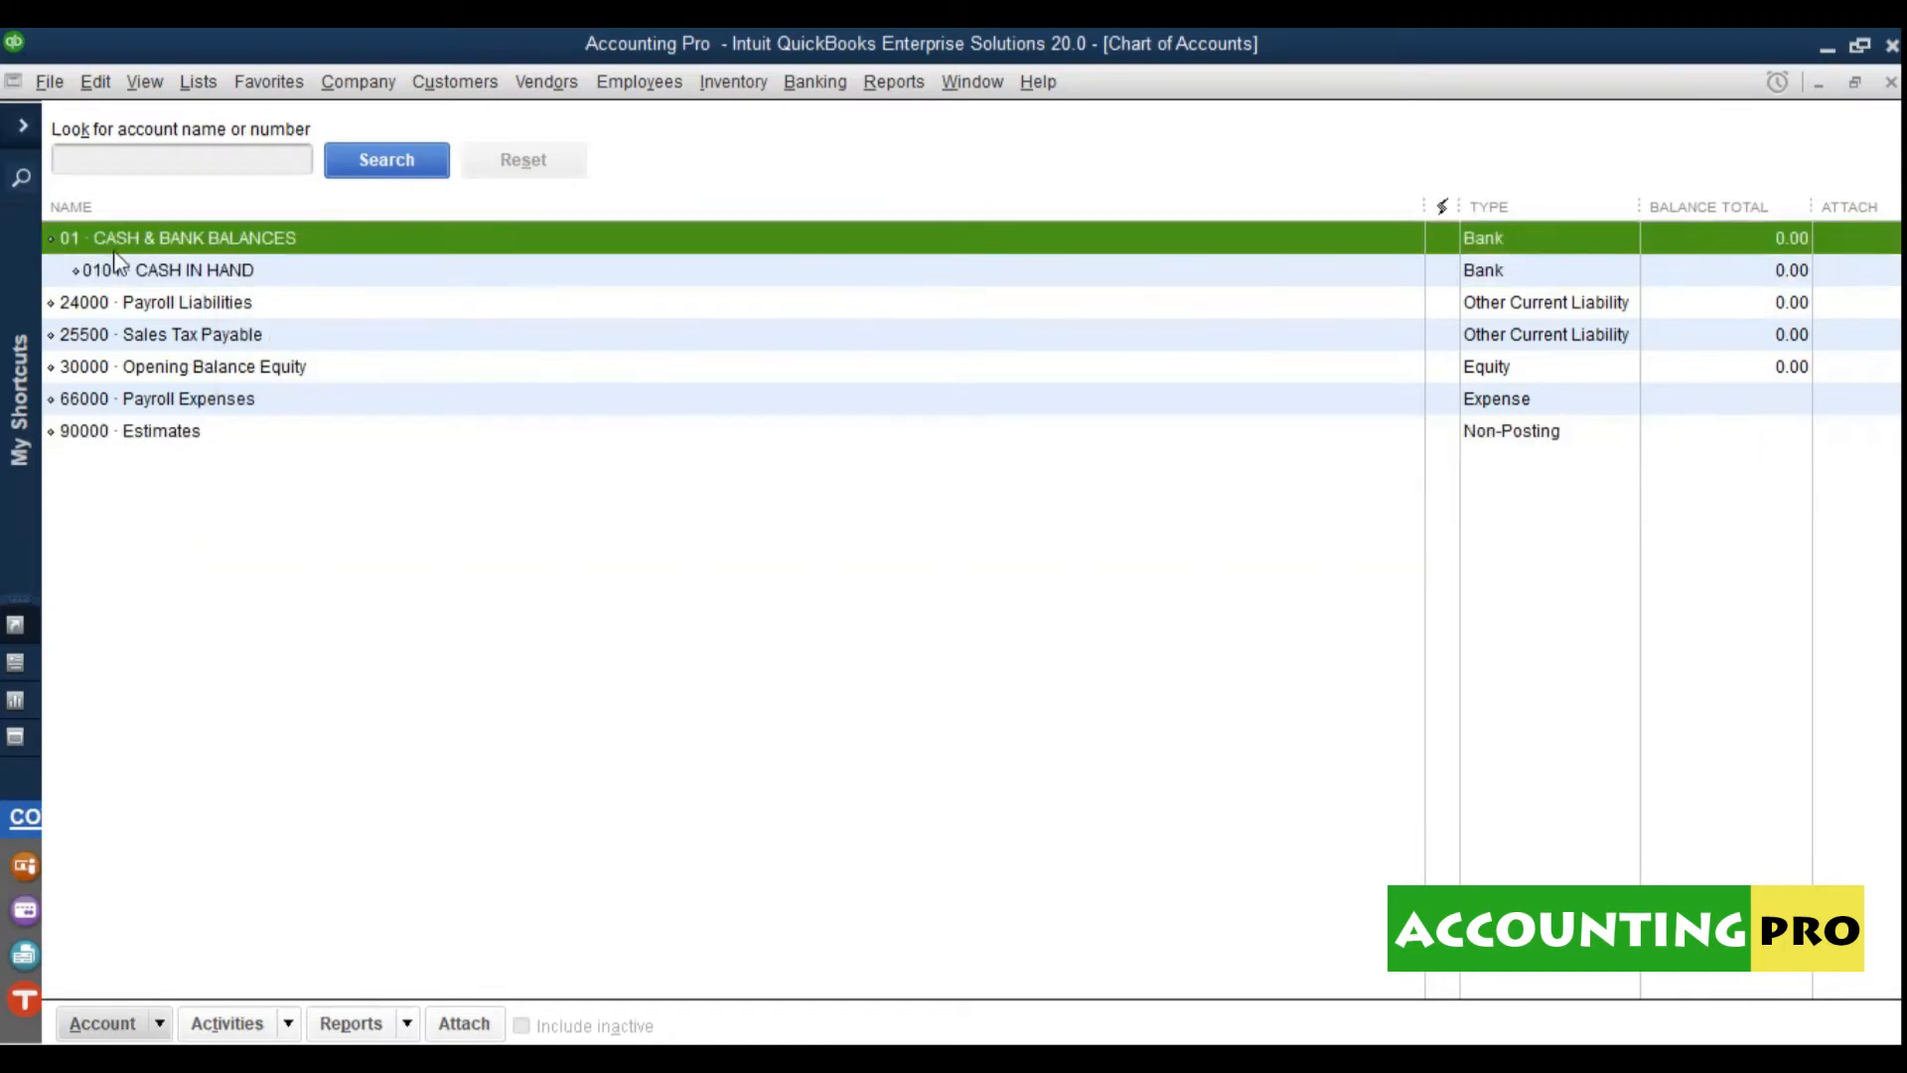
pyautogui.click(137, 268)
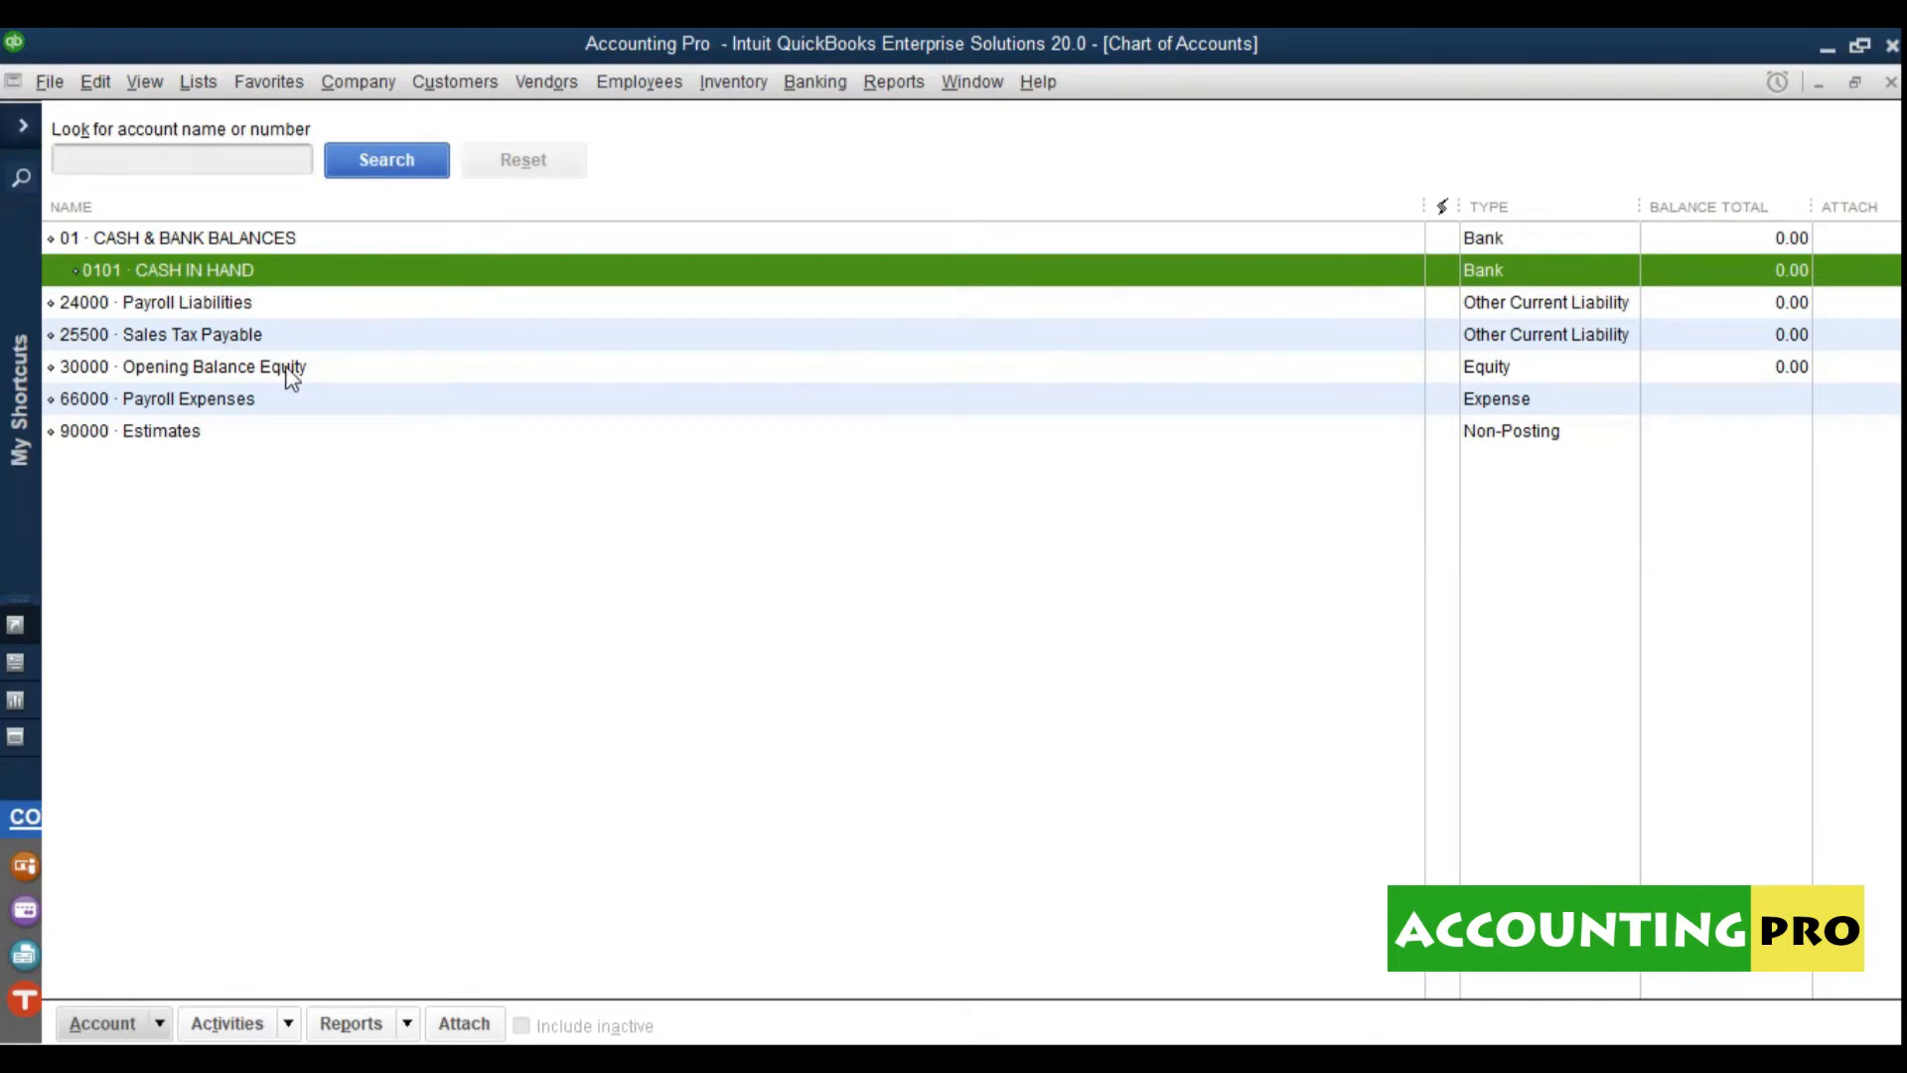
pyautogui.click(159, 1023)
# Step: Start a new Bank account numbered 010101 named Petty Cash Head Office
pyautogui.click(151, 620)
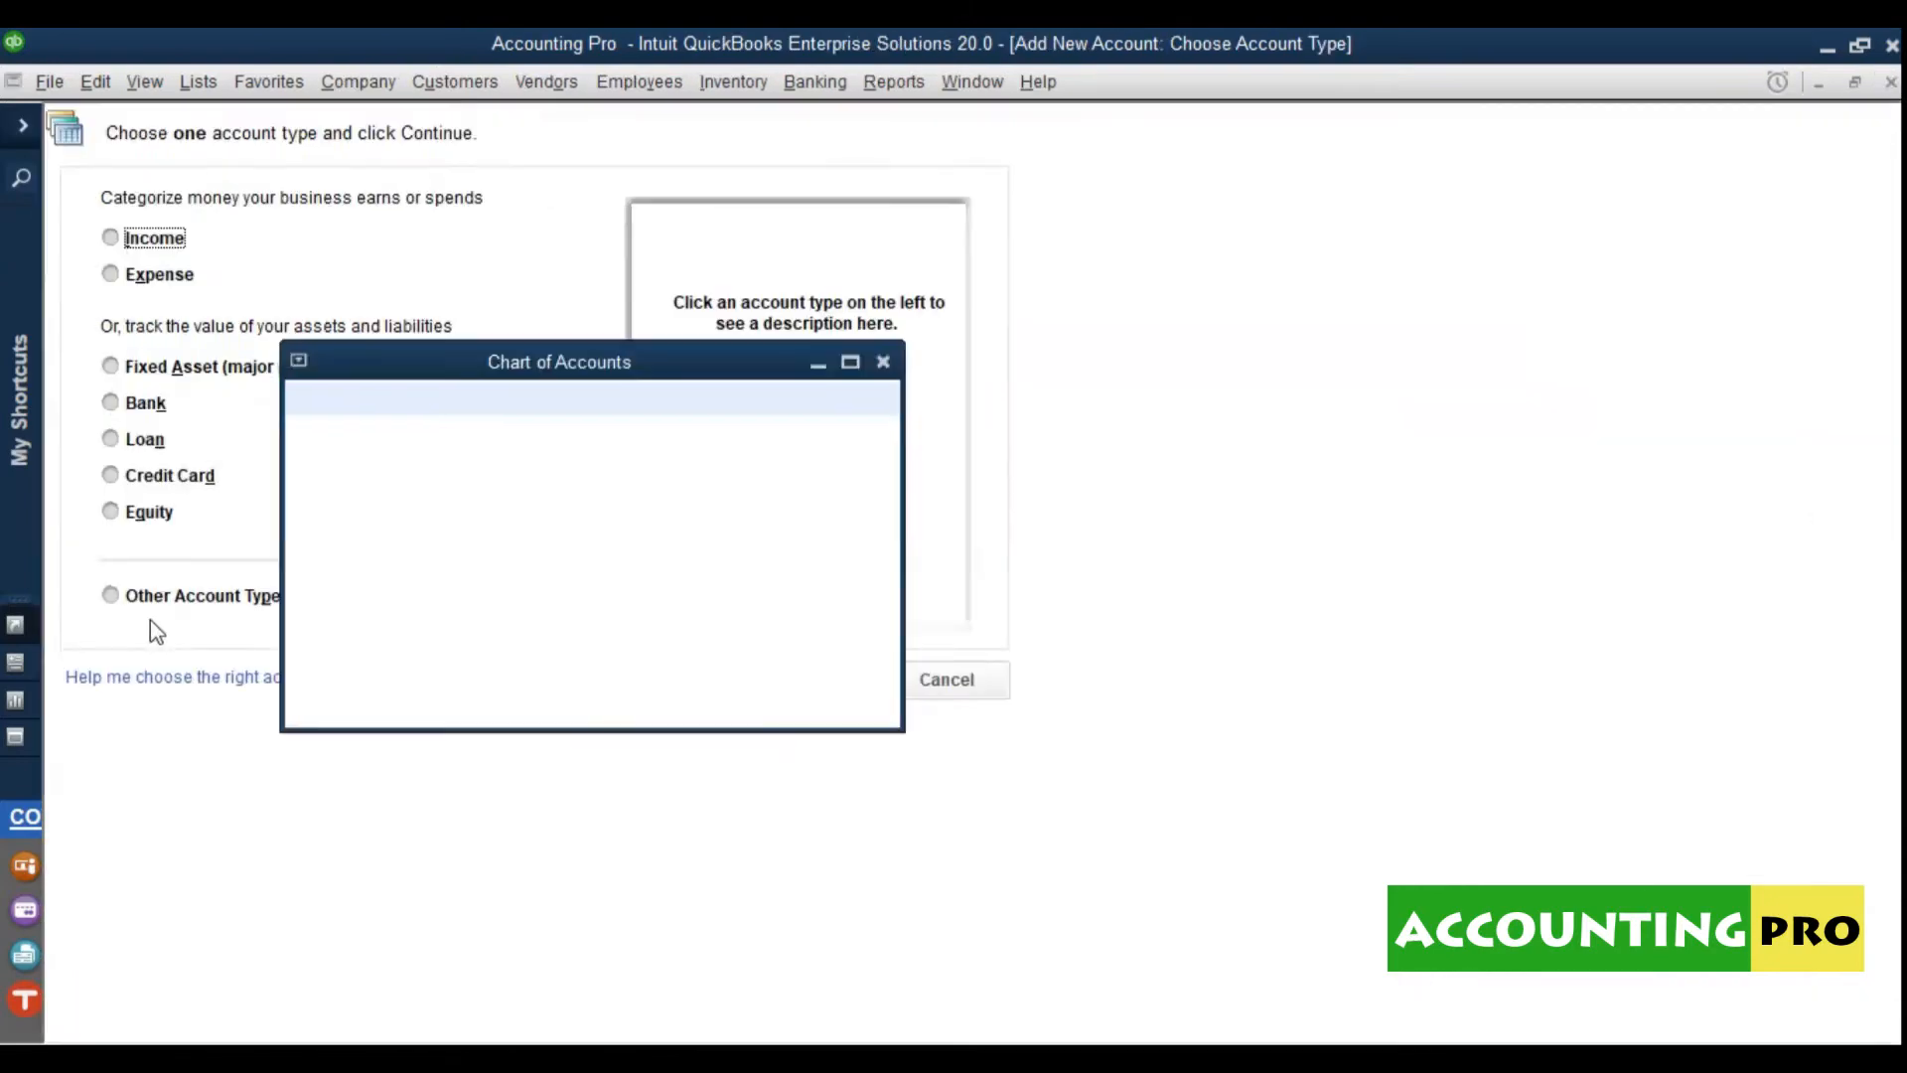
pyautogui.click(171, 398)
pyautogui.click(807, 677)
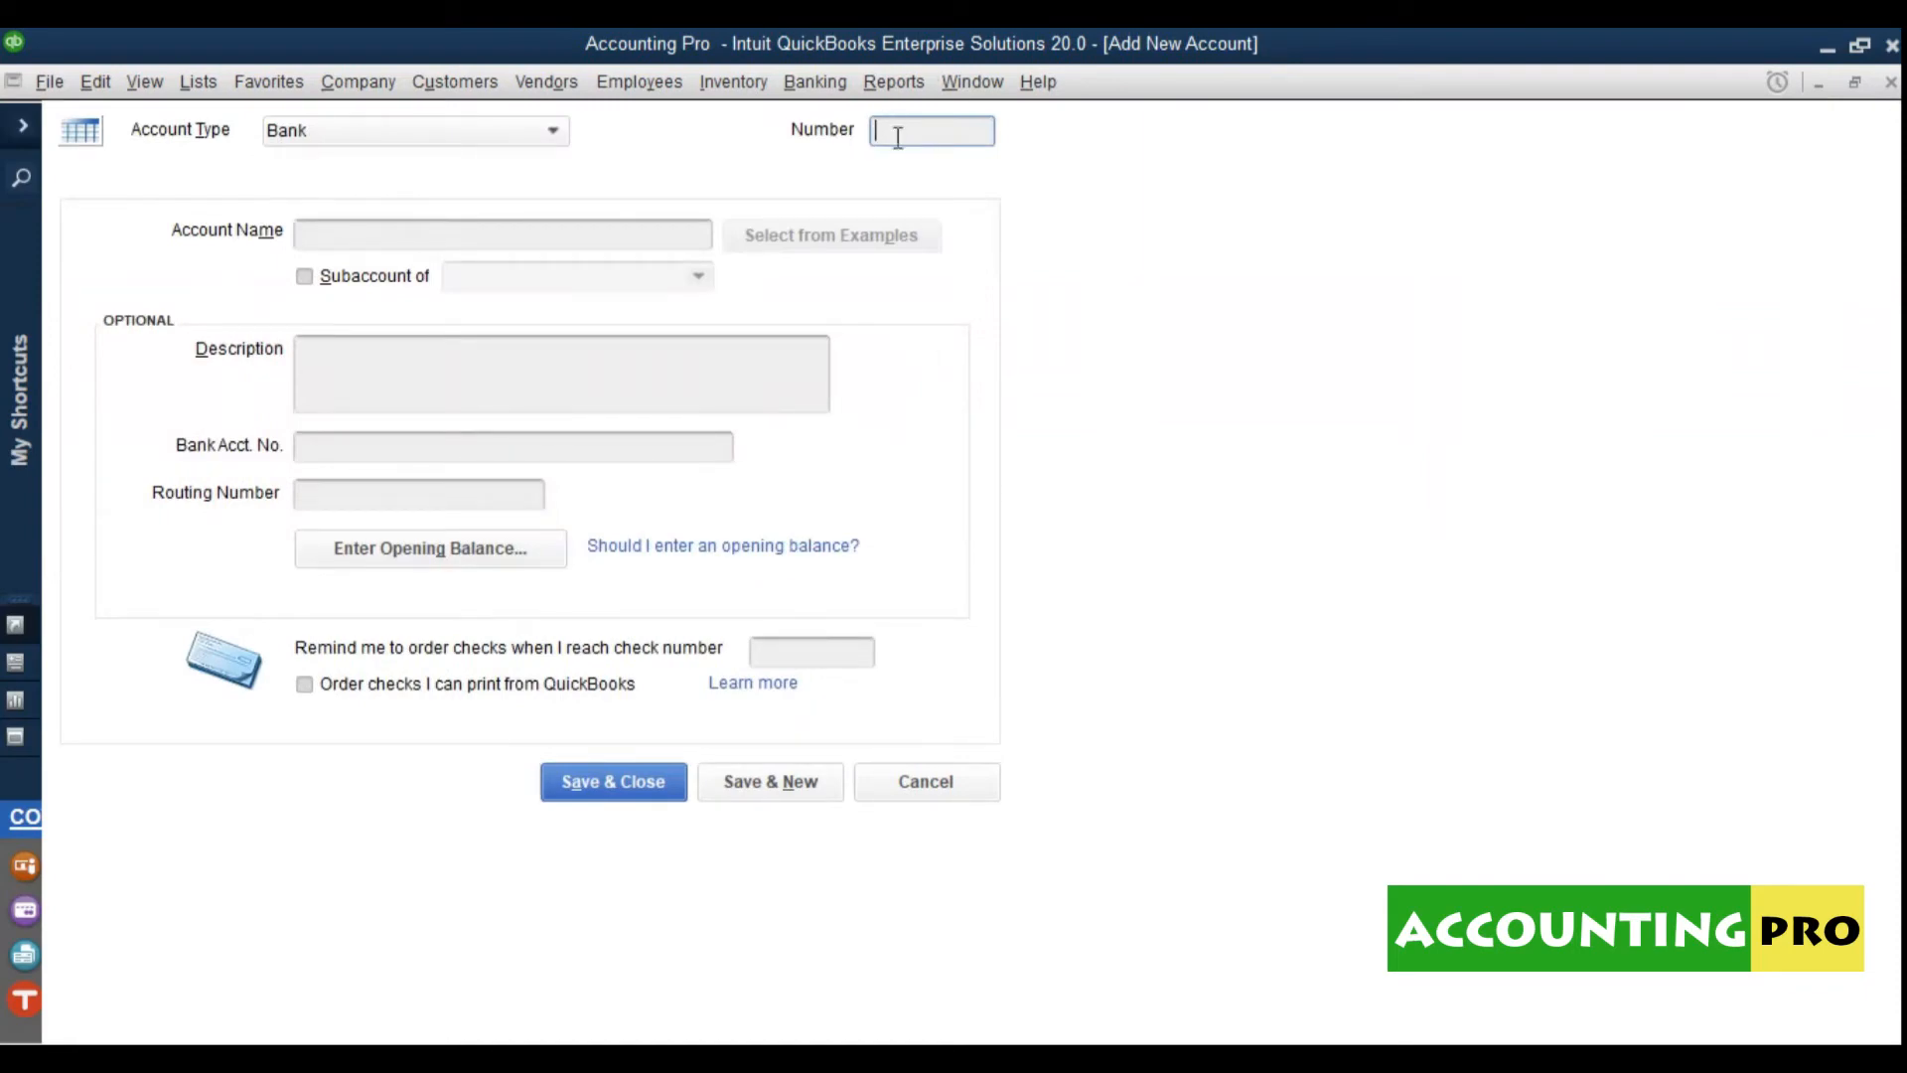
pyautogui.write('010101')
pyautogui.moveTo(876, 142); pyautogui.dragTo(940, 142)
pyautogui.click(549, 244)
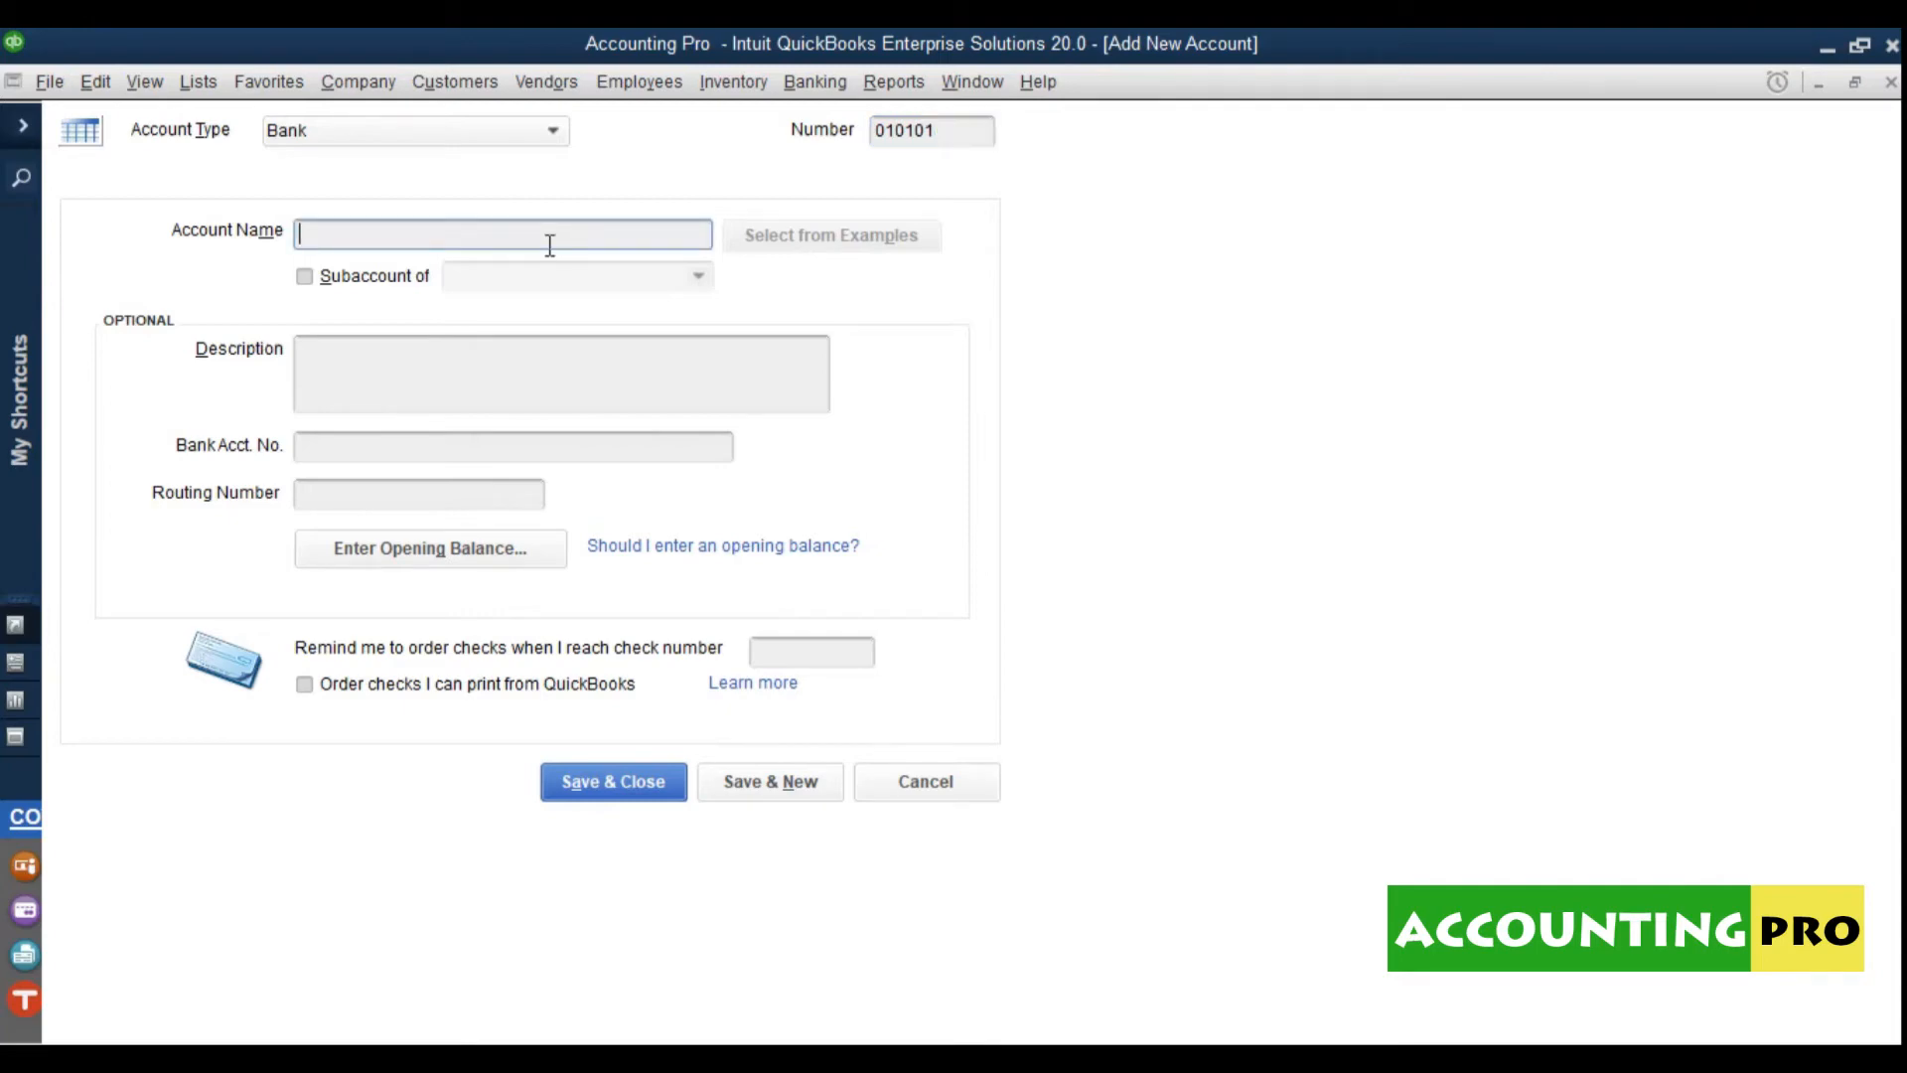
pyautogui.write('Petty Cash Head Office')
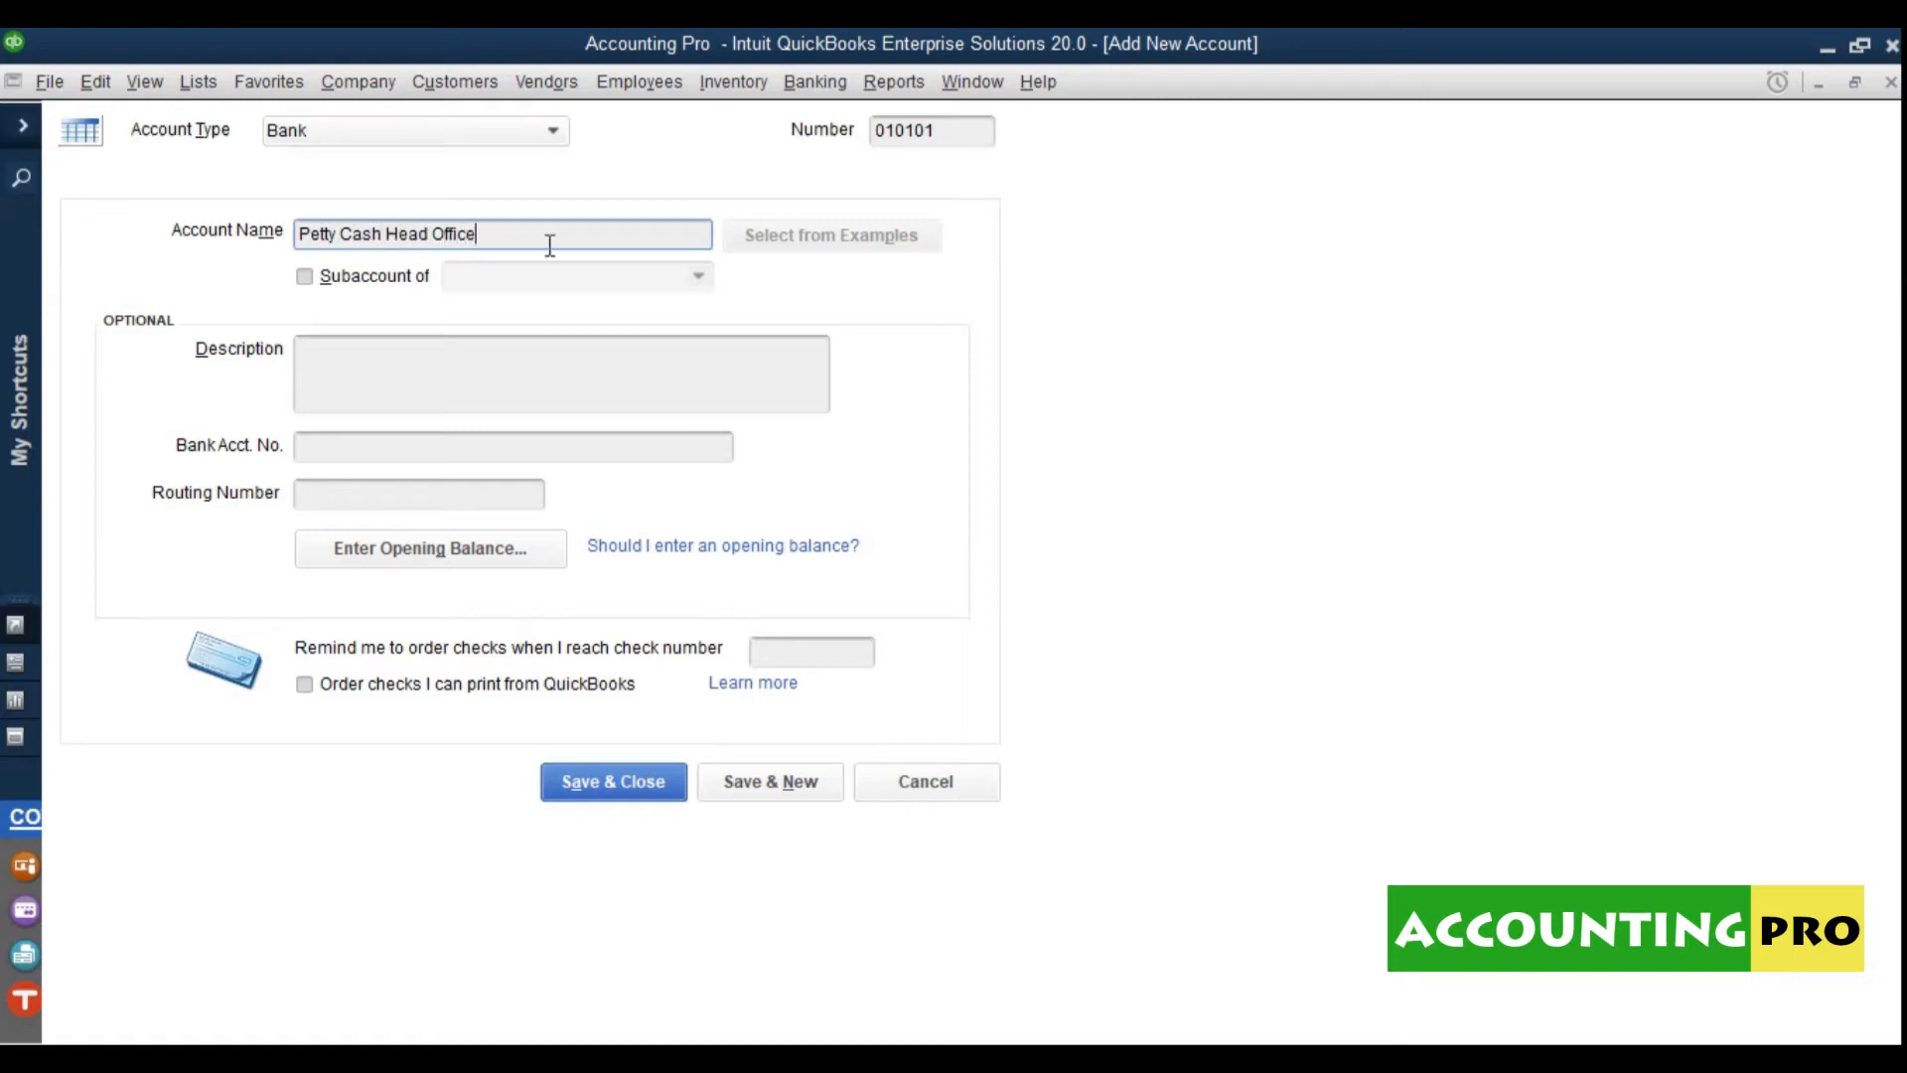
# Step: Make it a subaccount of 0101 CASH IN HAND and save it
pyautogui.click(402, 285)
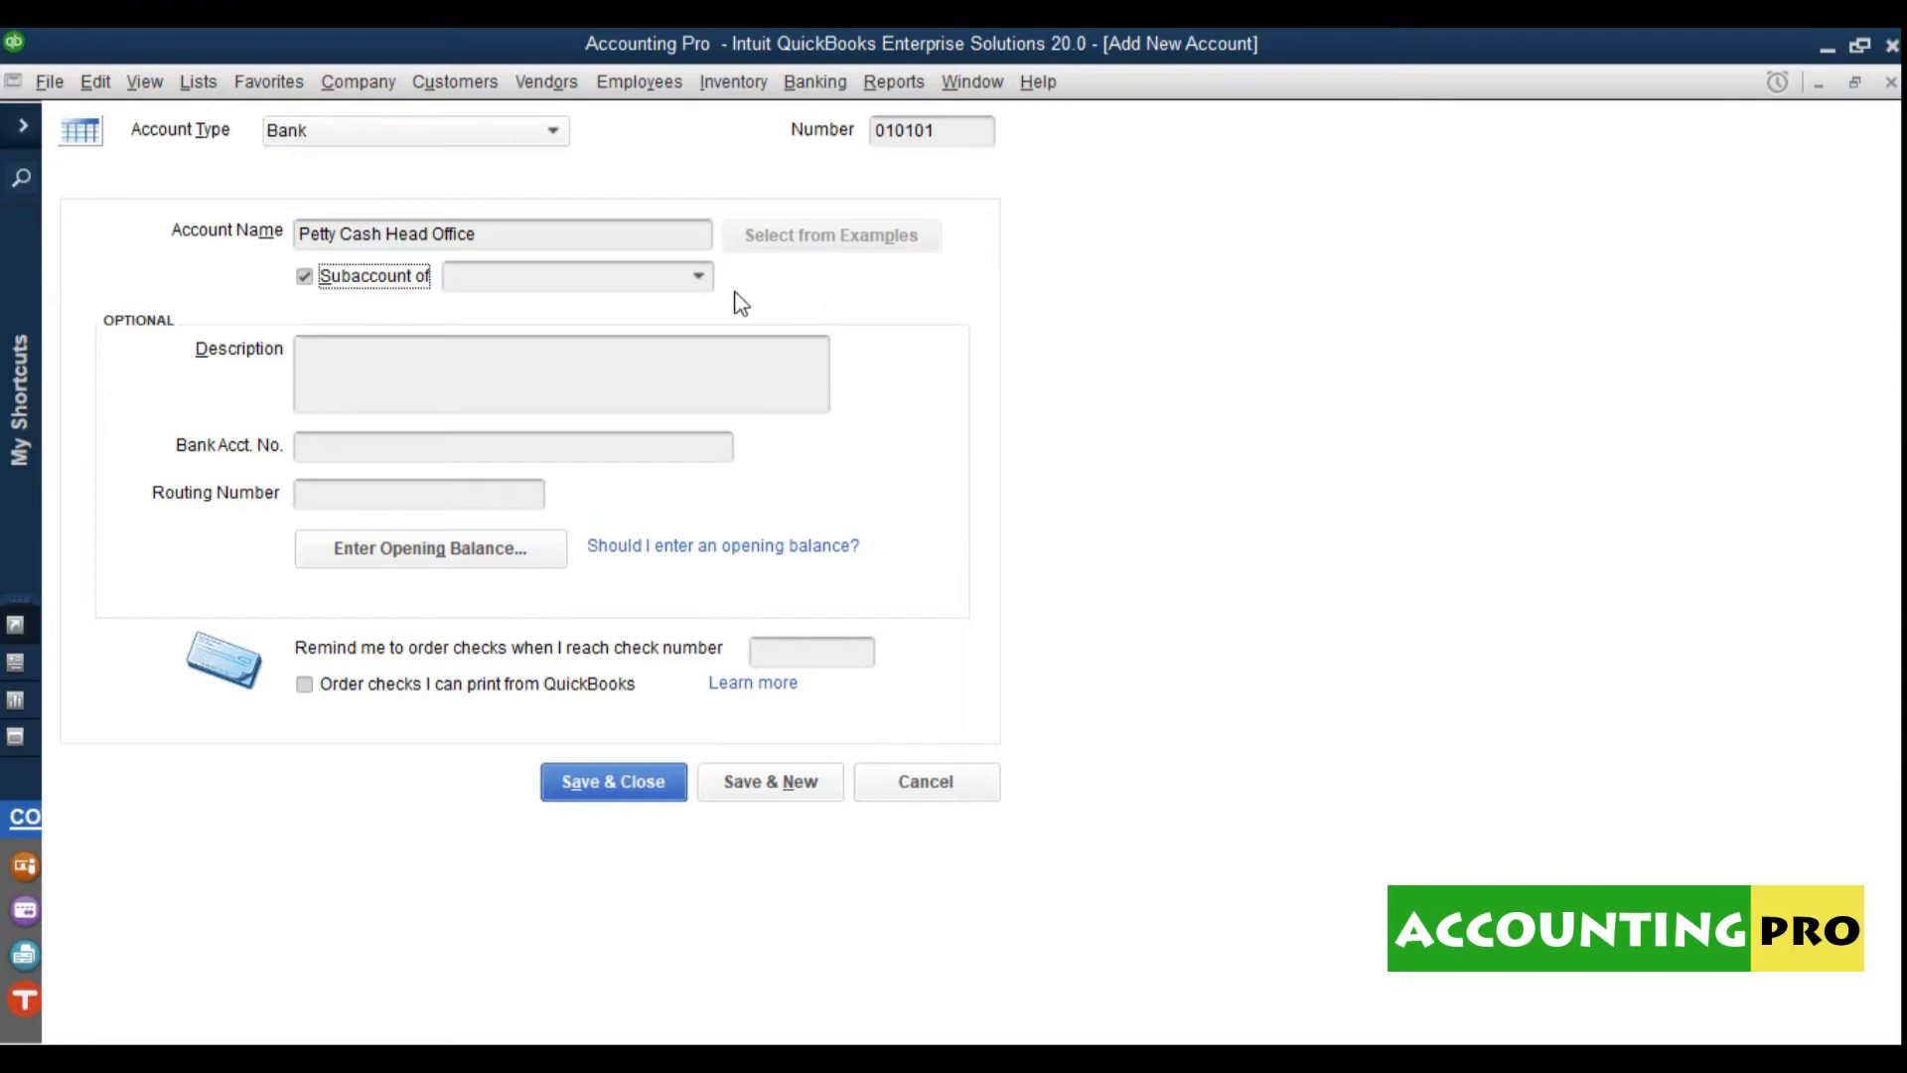
pyautogui.click(699, 278)
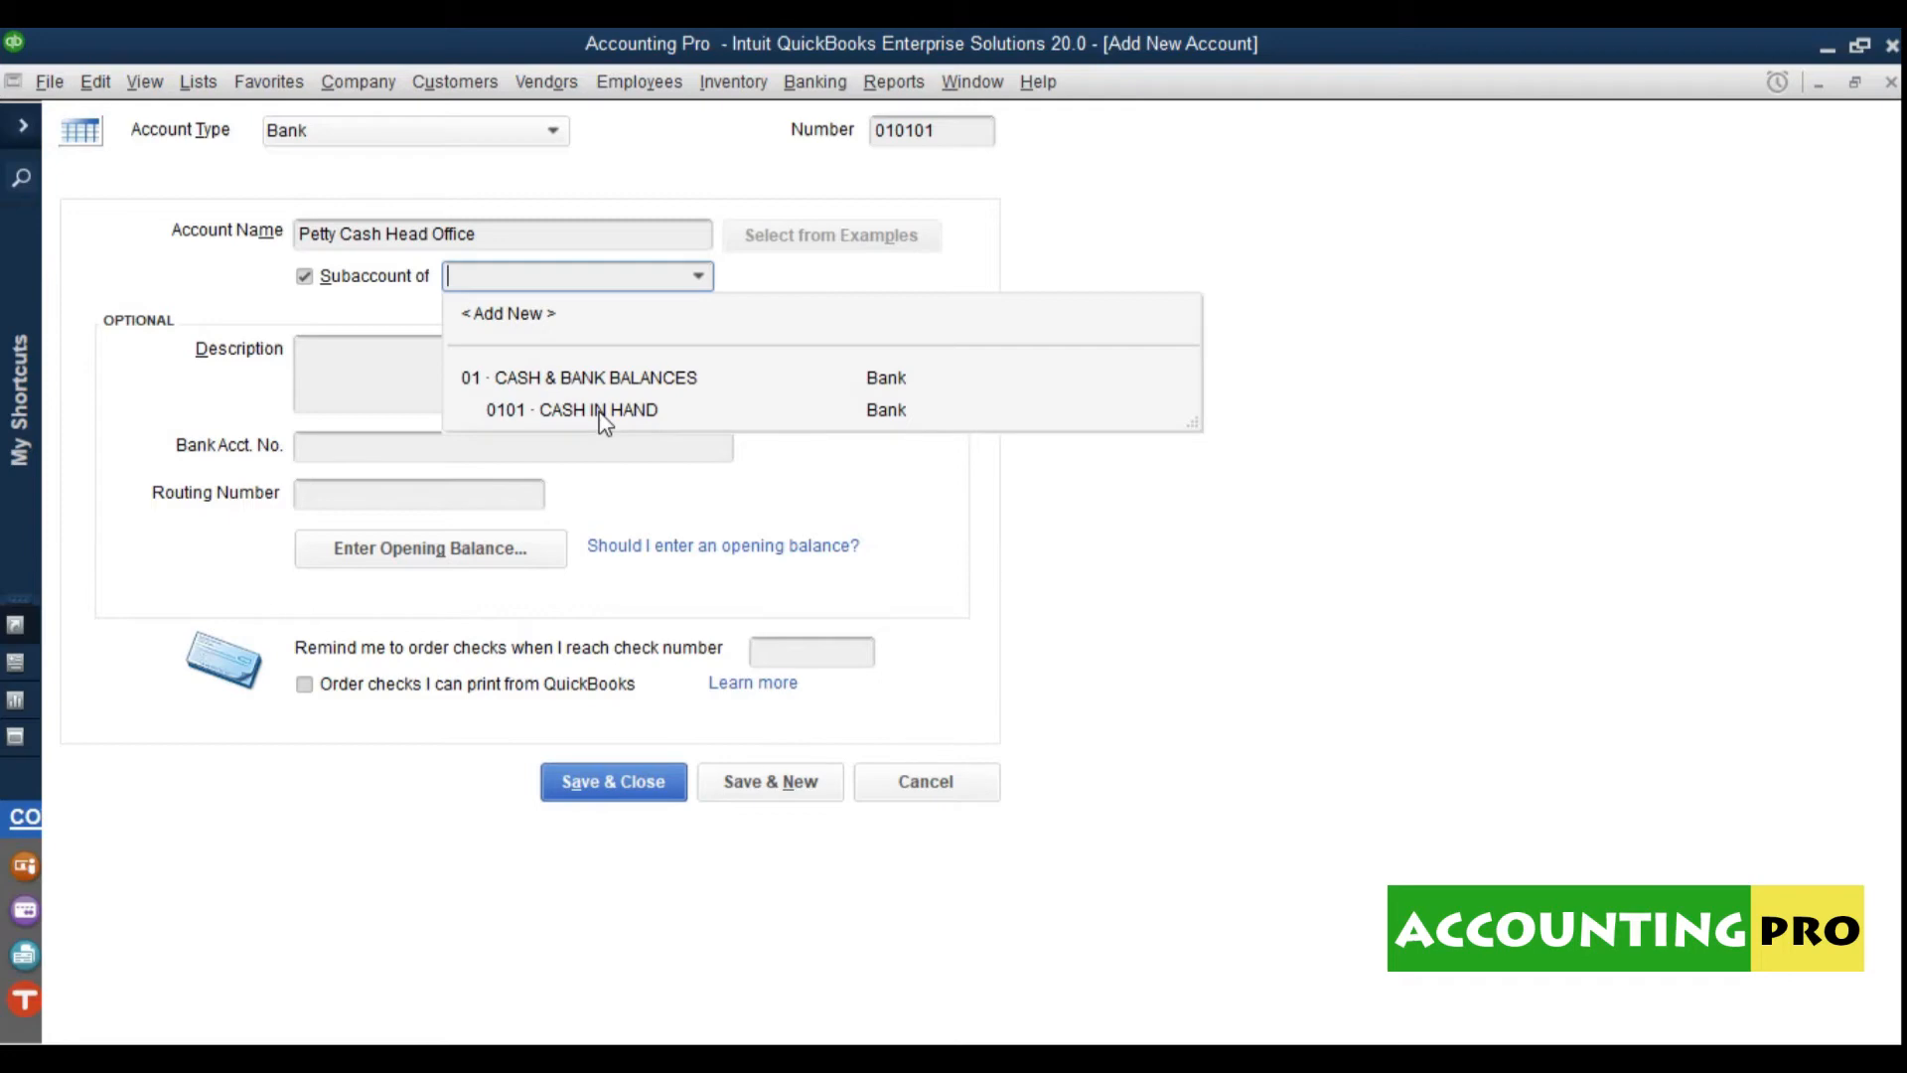
pyautogui.click(596, 378)
pyautogui.moveTo(502, 250); pyautogui.dragTo(278, 228)
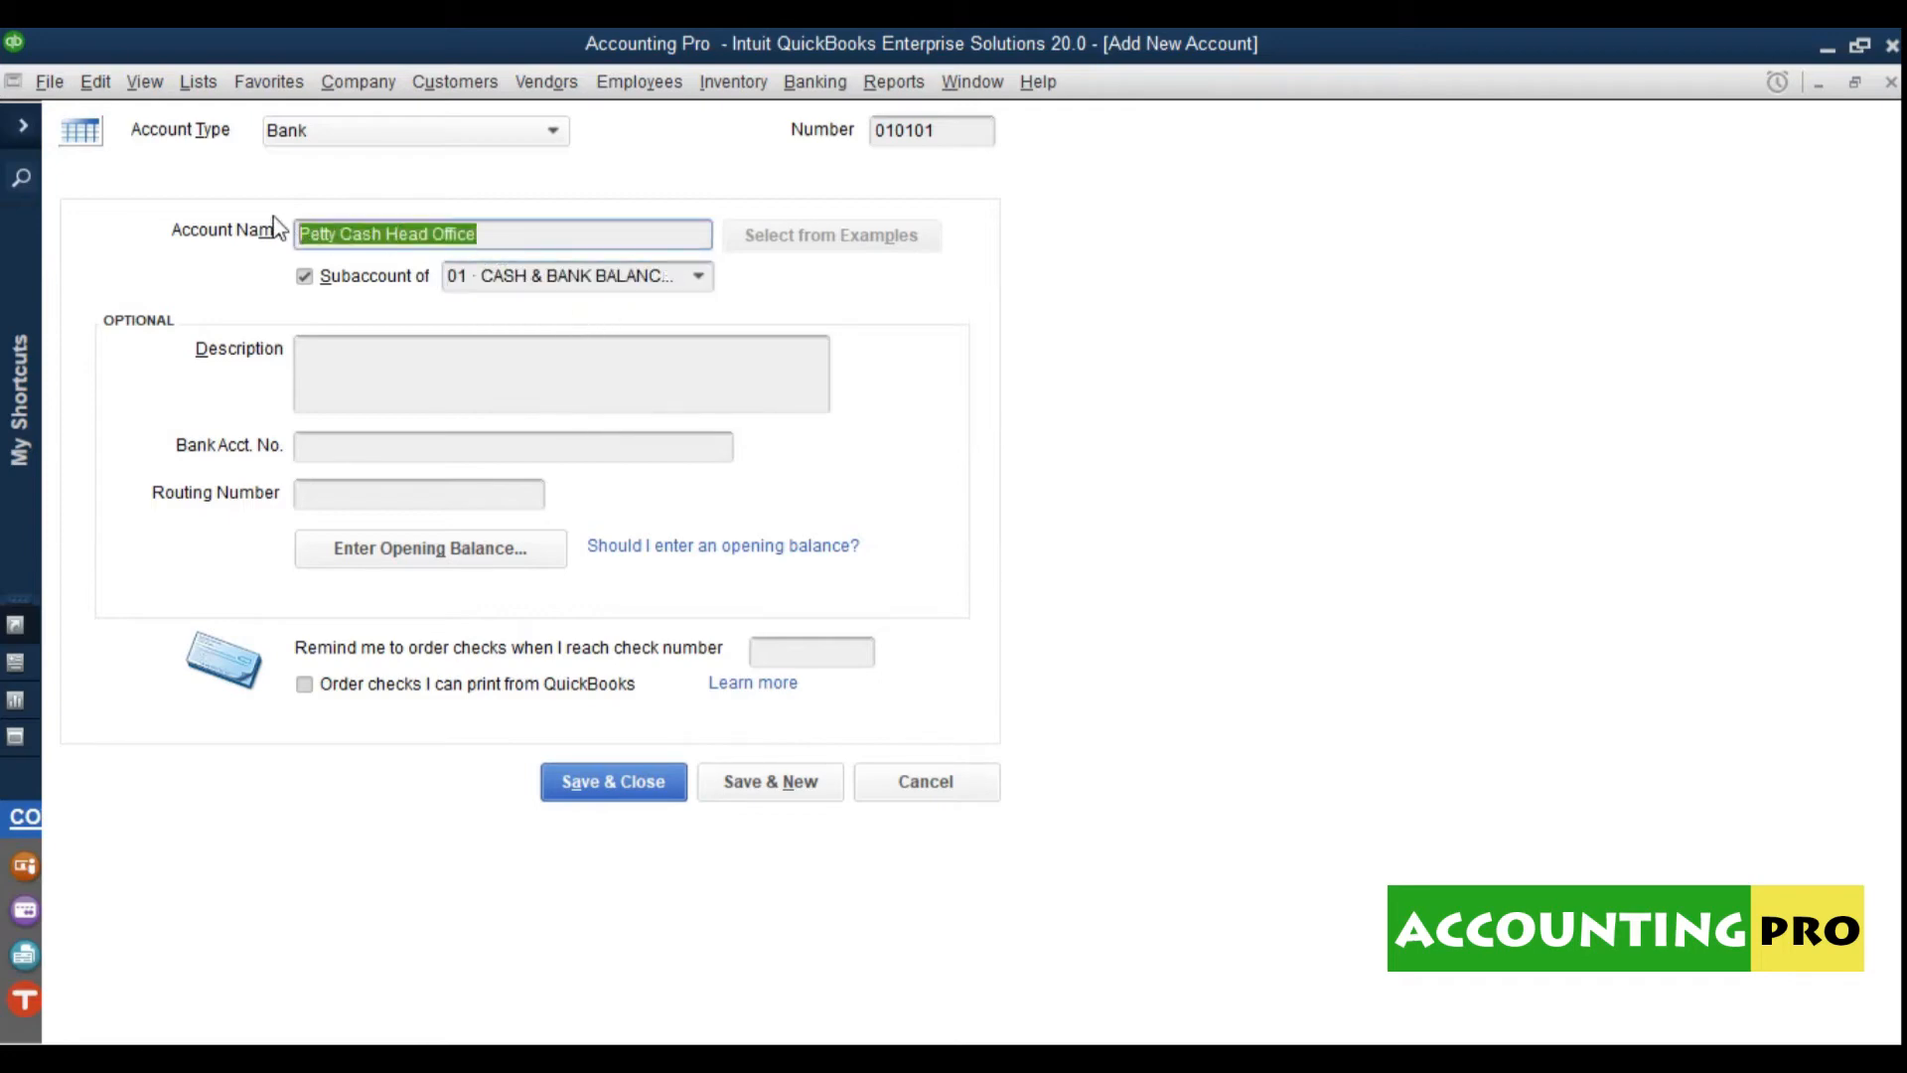
pyautogui.click(508, 247)
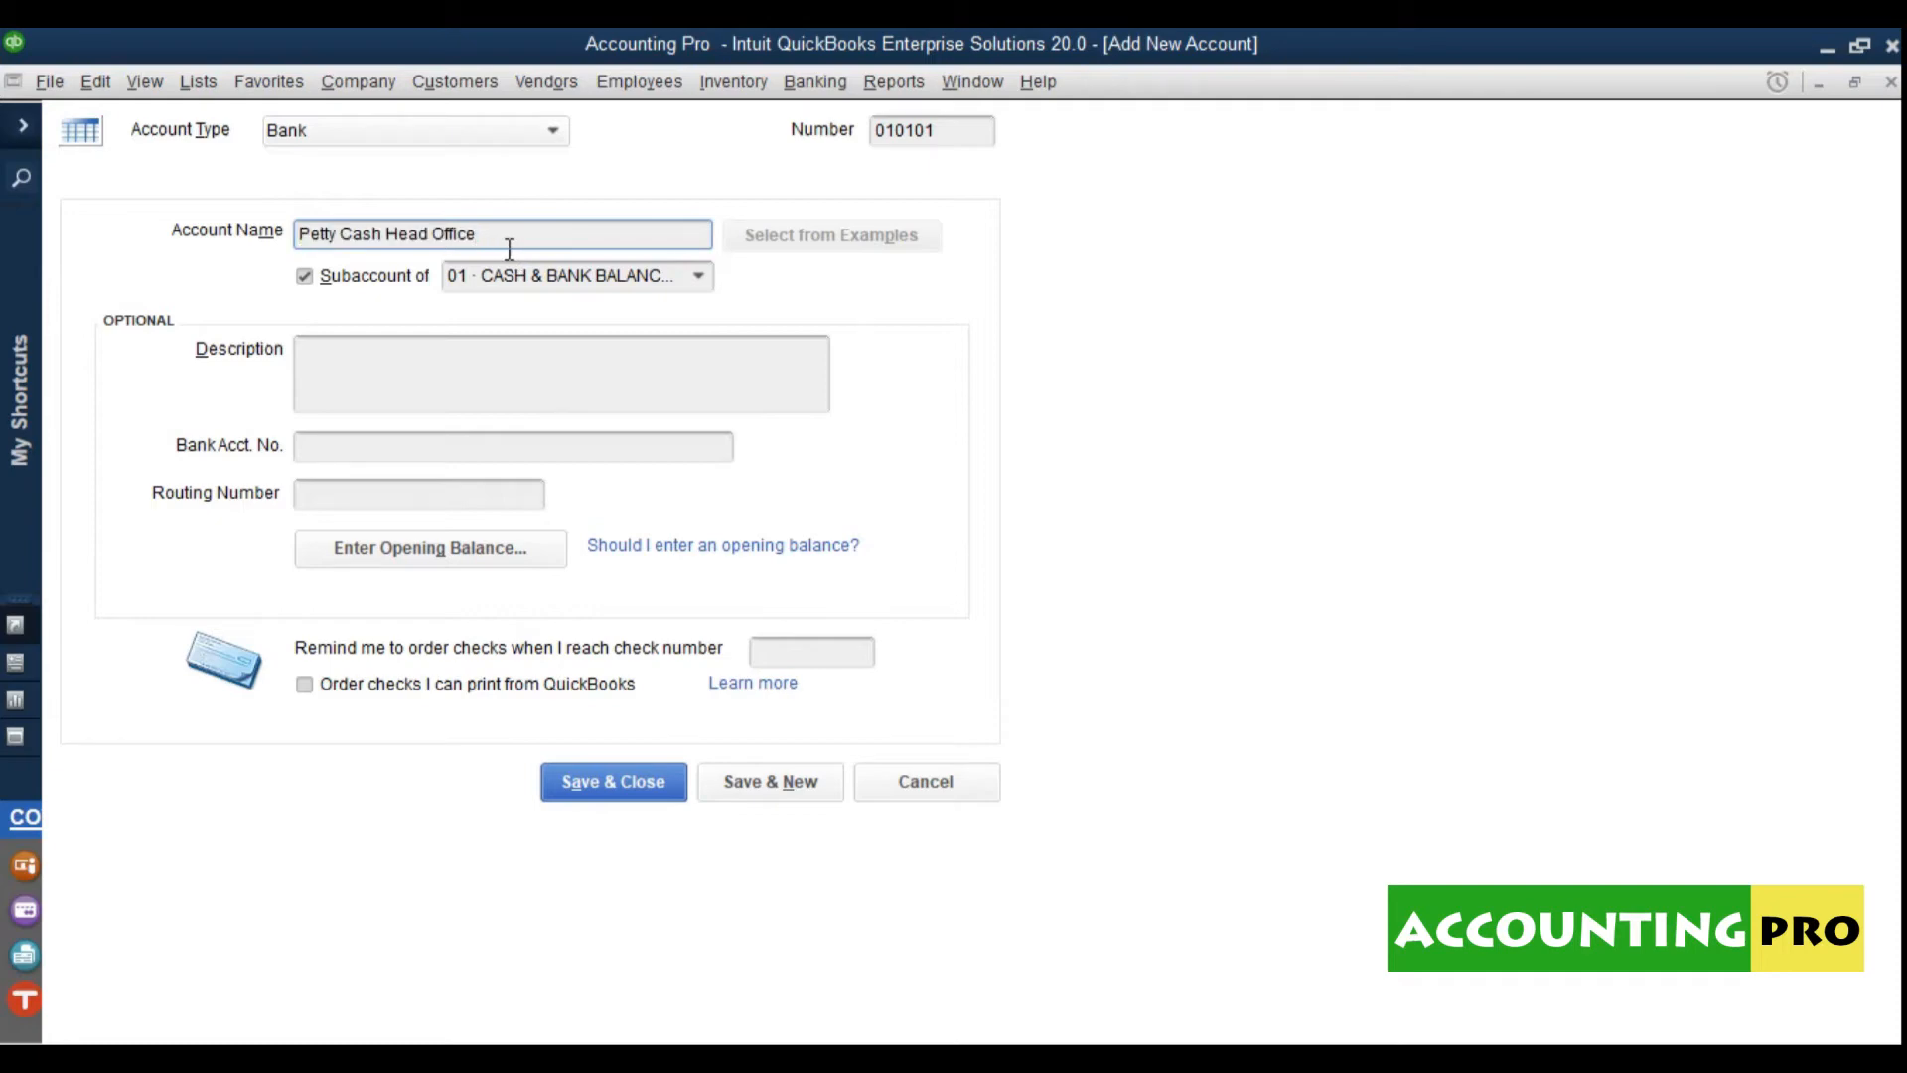
pyautogui.click(497, 373)
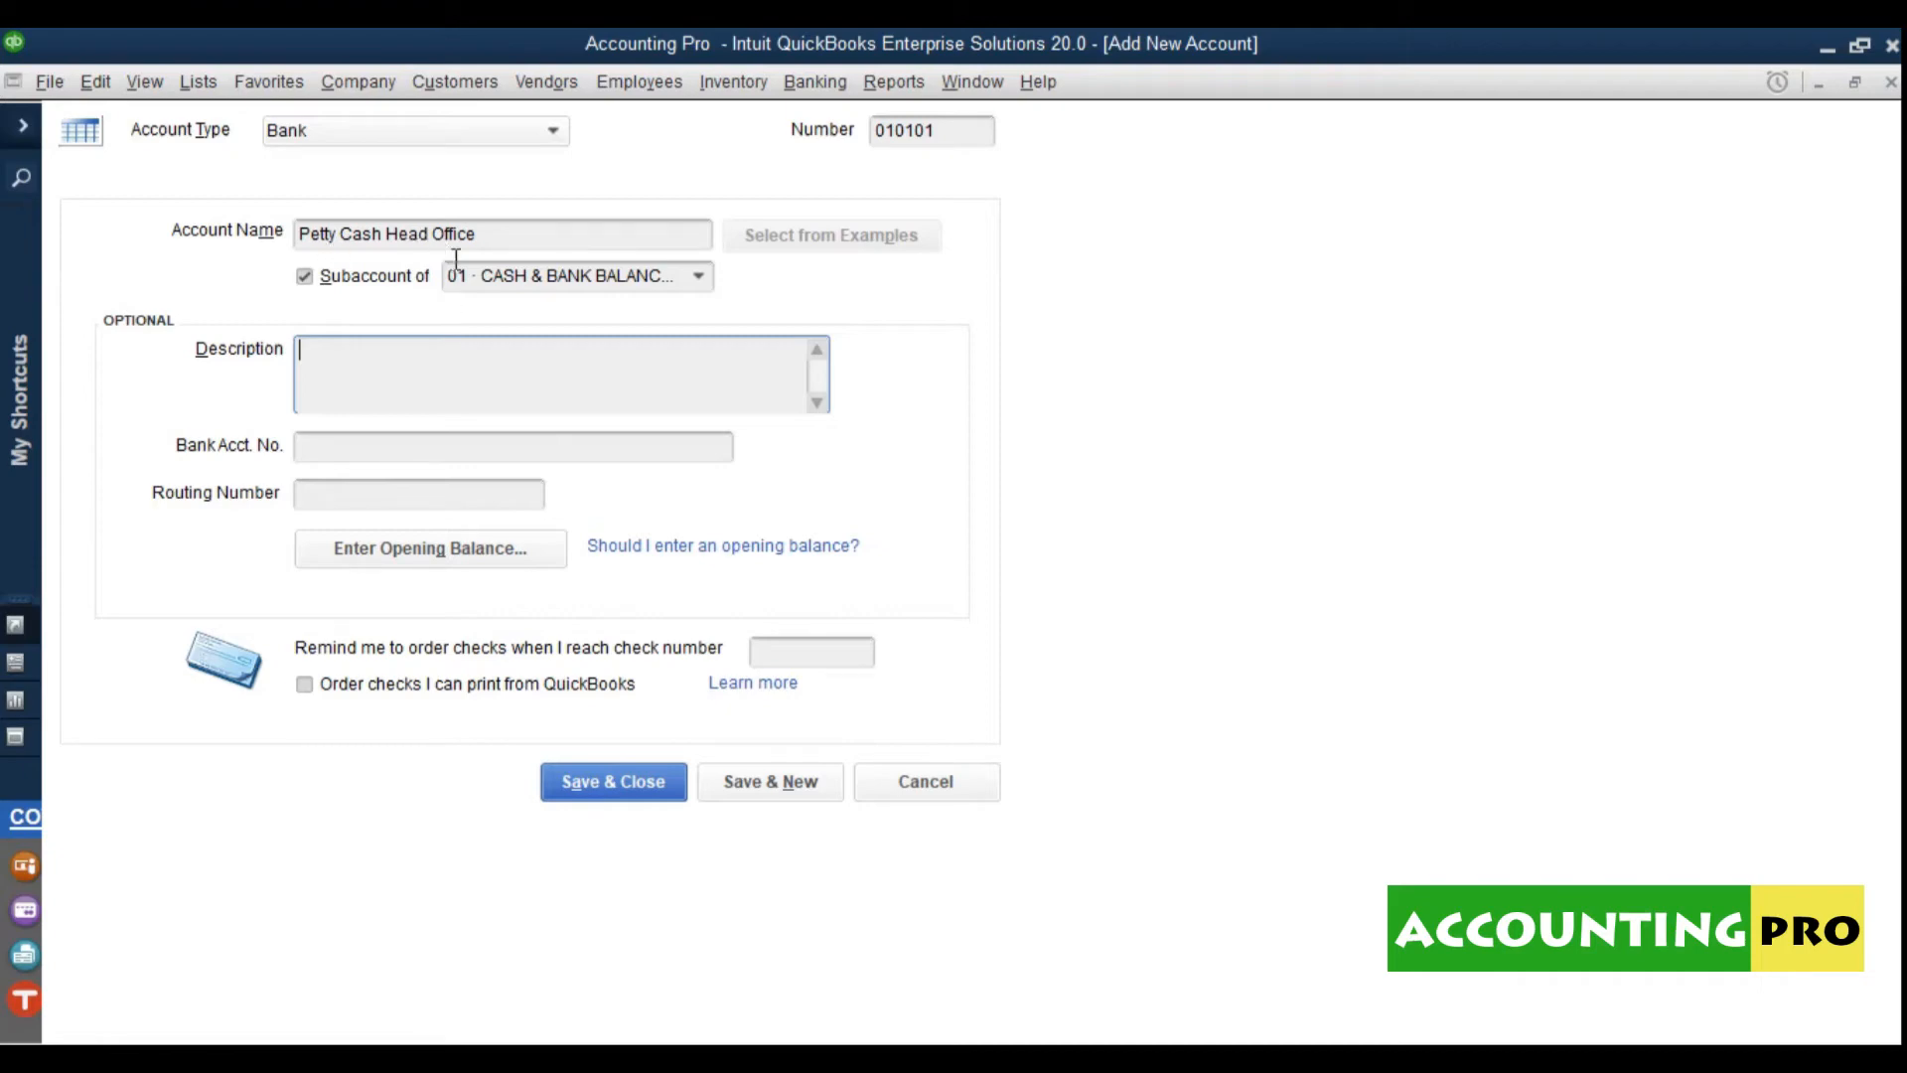
pyautogui.click(595, 781)
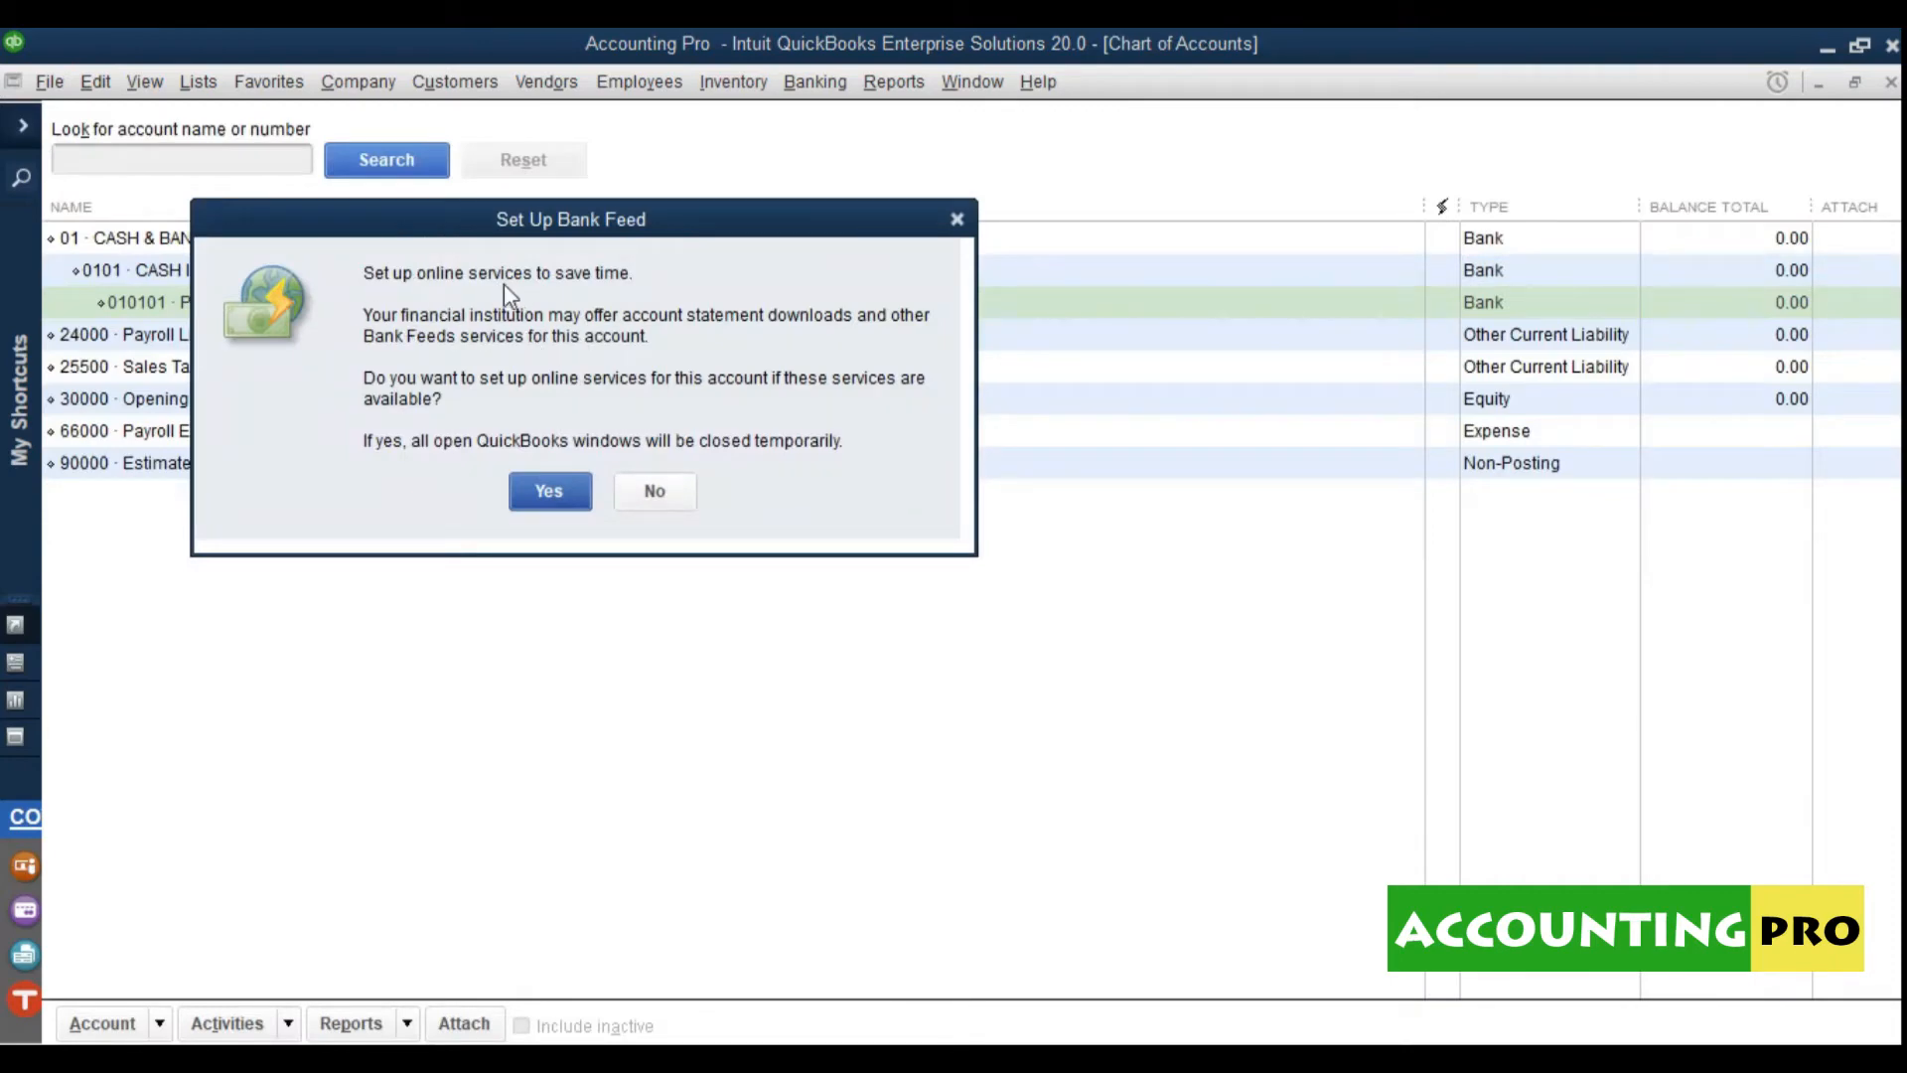
# Step: Decline bank feeds for Petty Cash Head Office and return to the chart of accounts
pyautogui.click(667, 500)
pyautogui.click(587, 617)
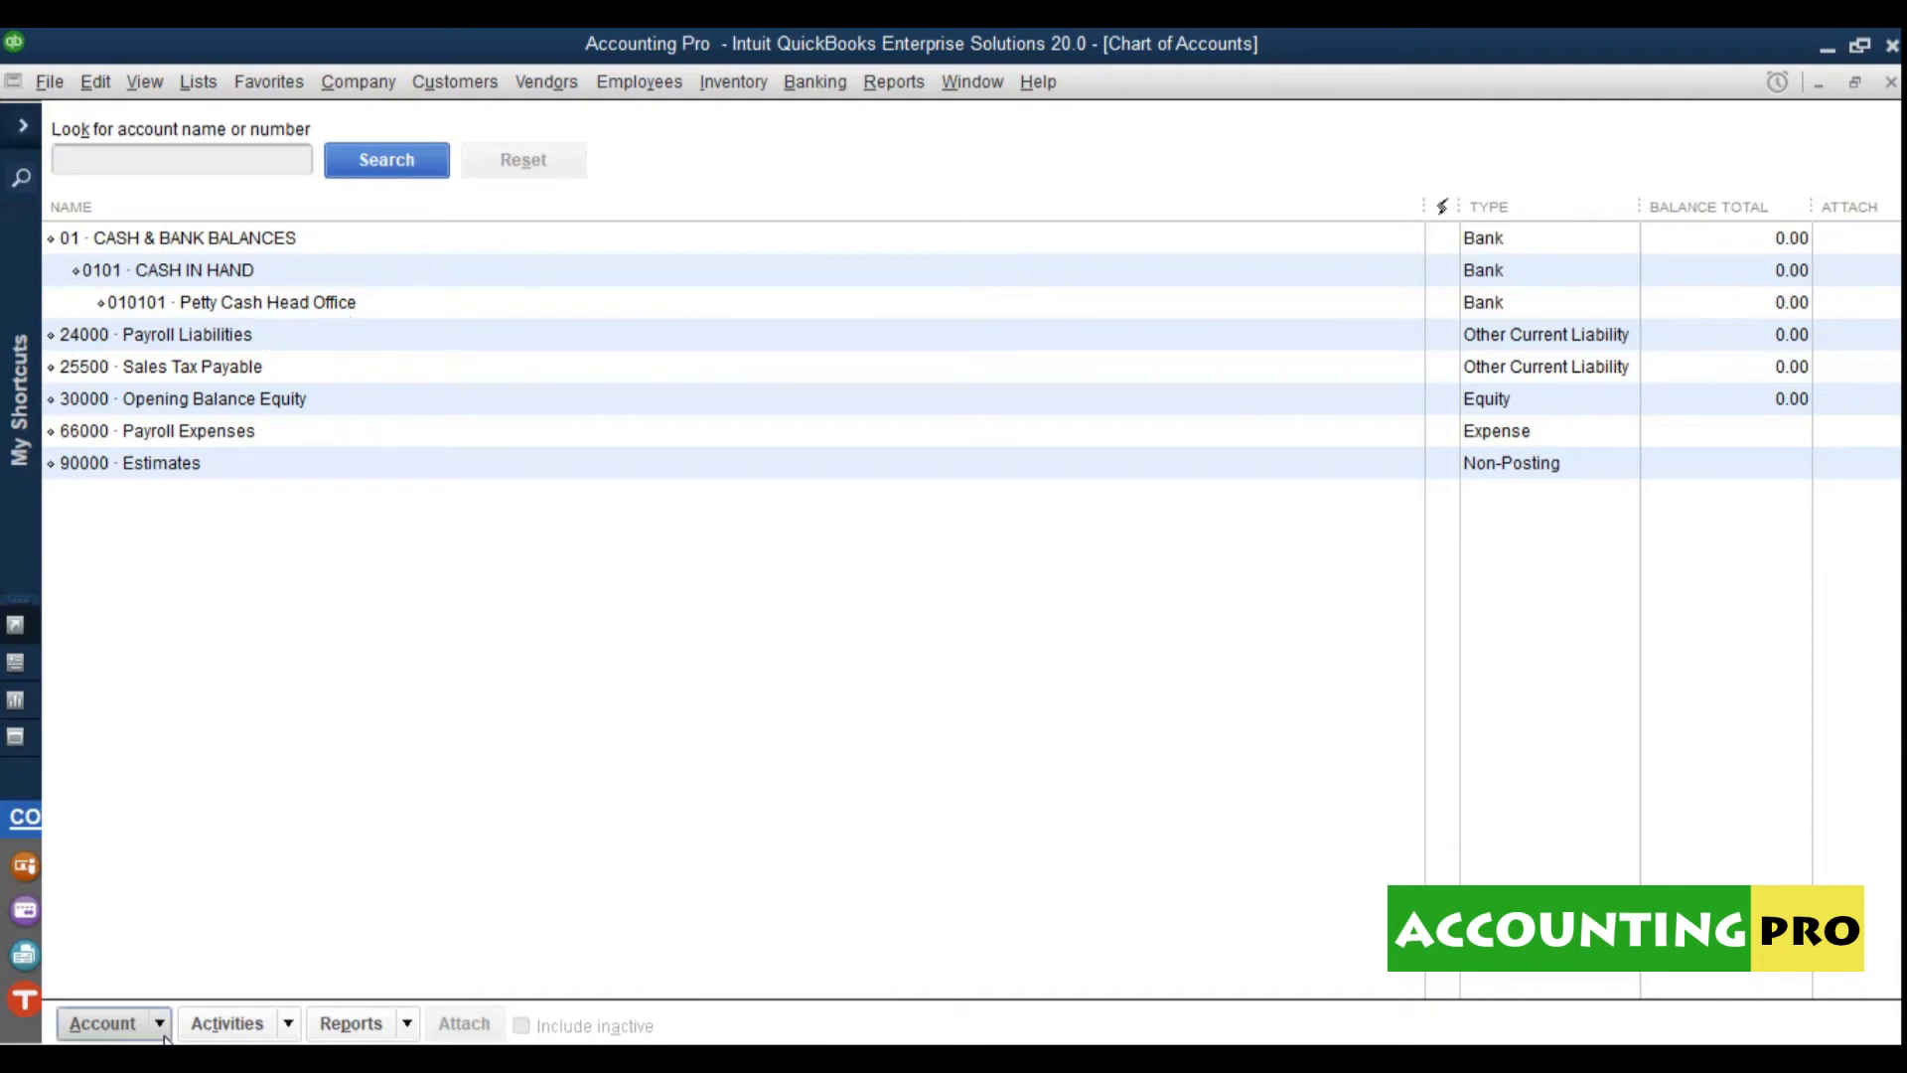
pyautogui.click(102, 1023)
# Step: Start a new Bank account numbered 010102 named Petty Cash - Branch Office
pyautogui.click(165, 620)
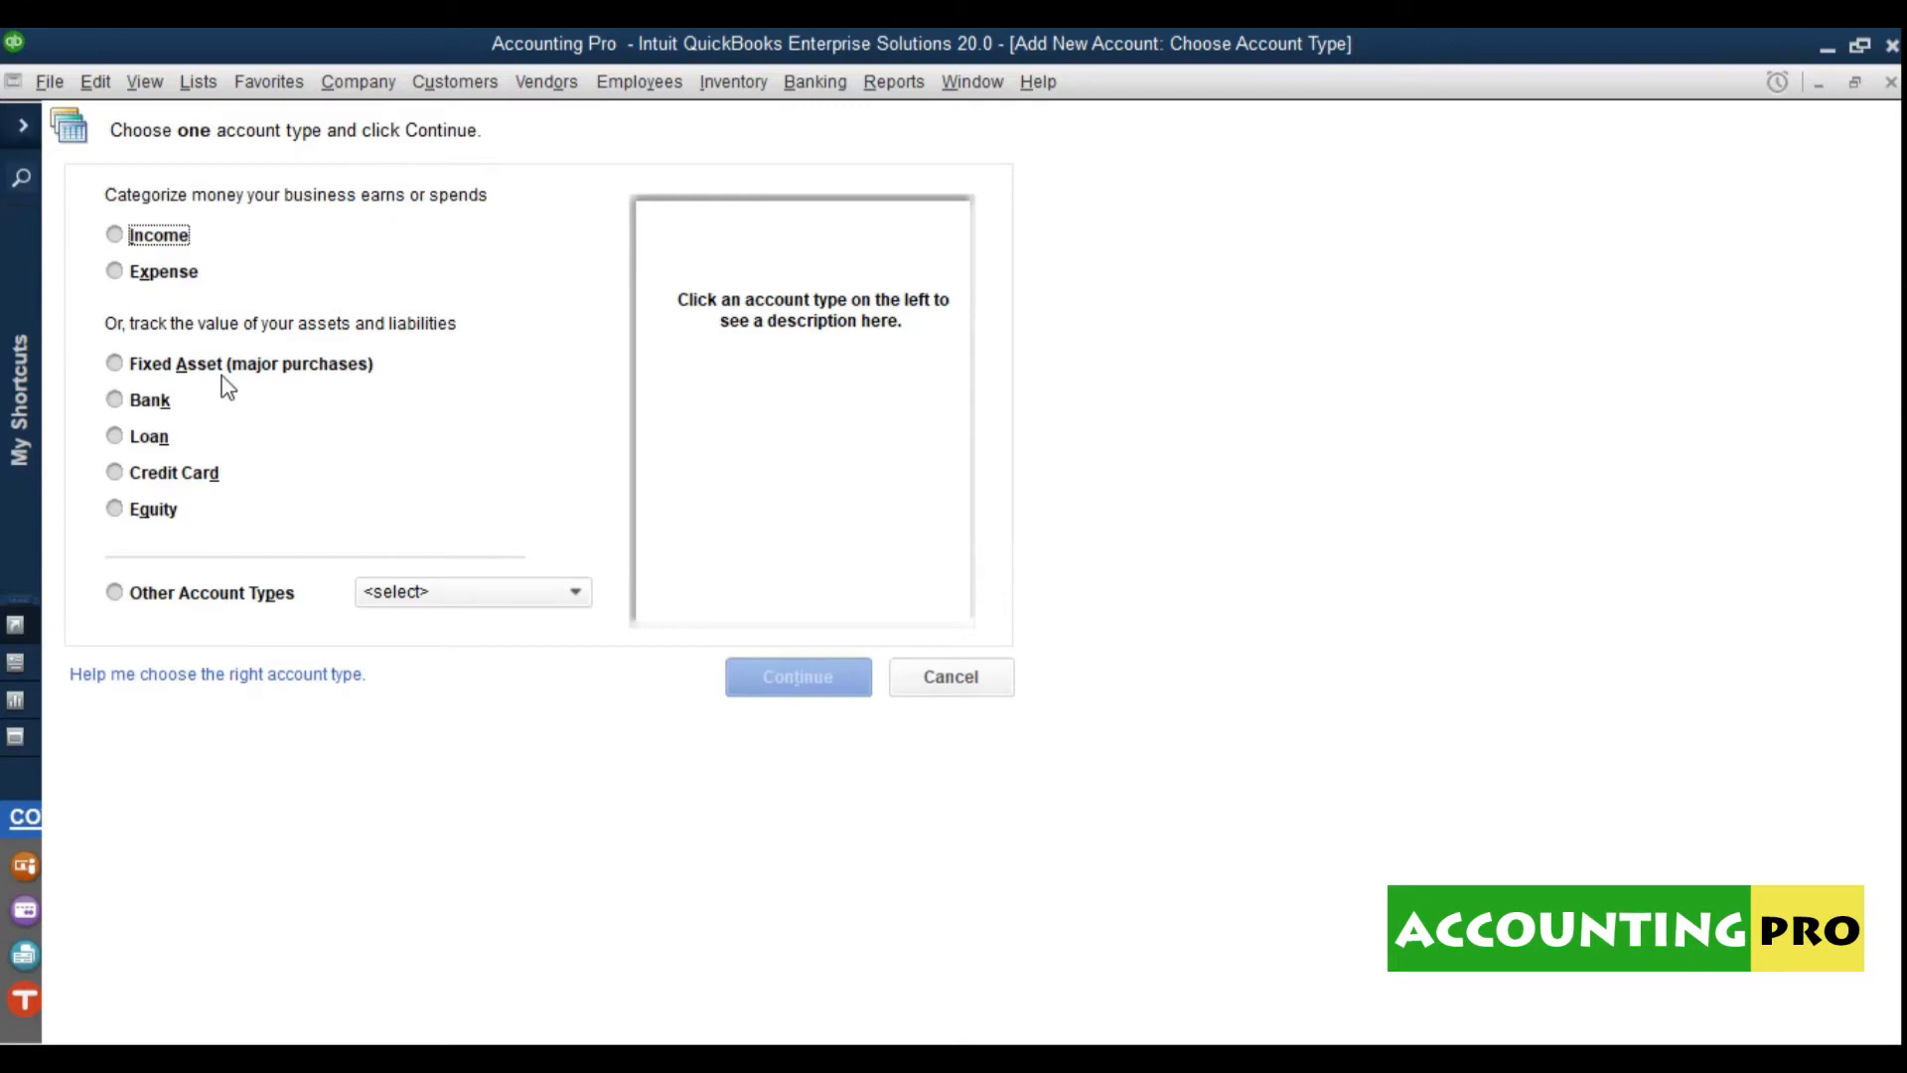
pyautogui.click(149, 405)
pyautogui.click(799, 679)
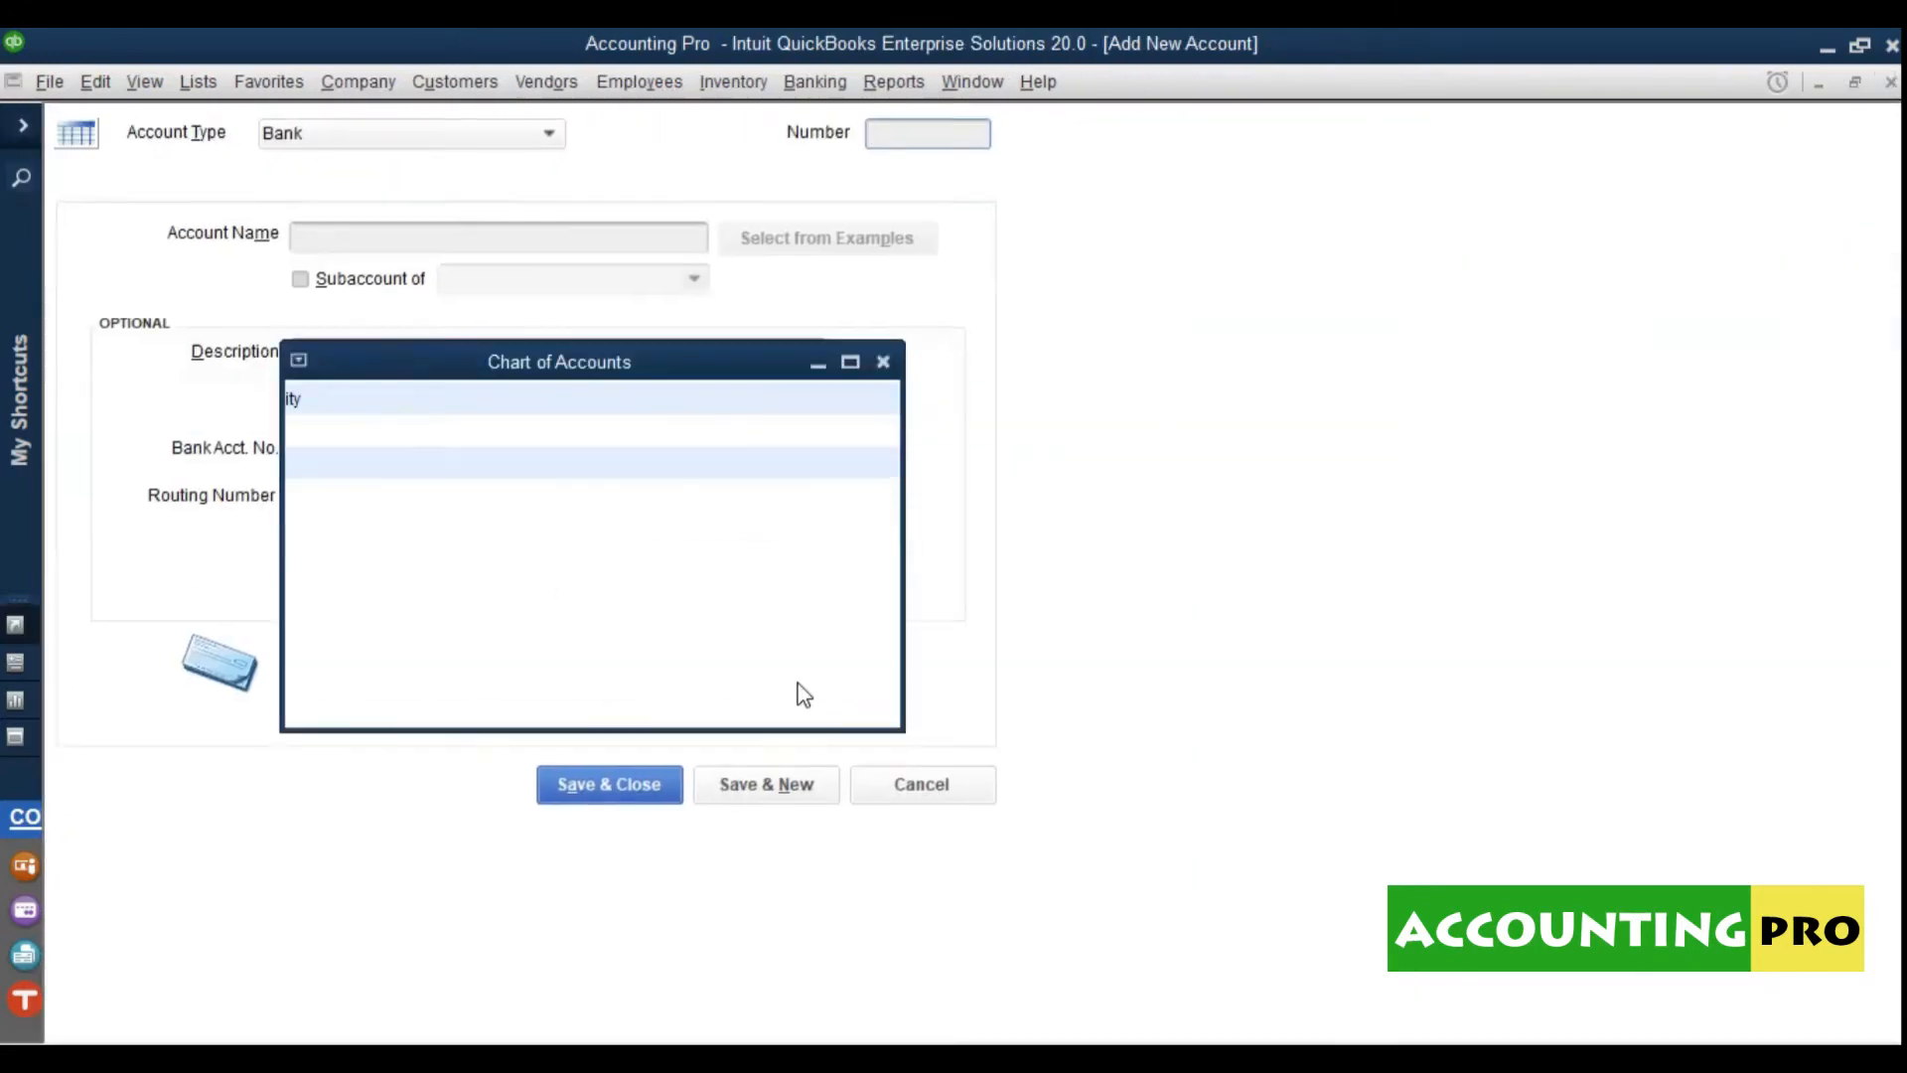
pyautogui.write('01')
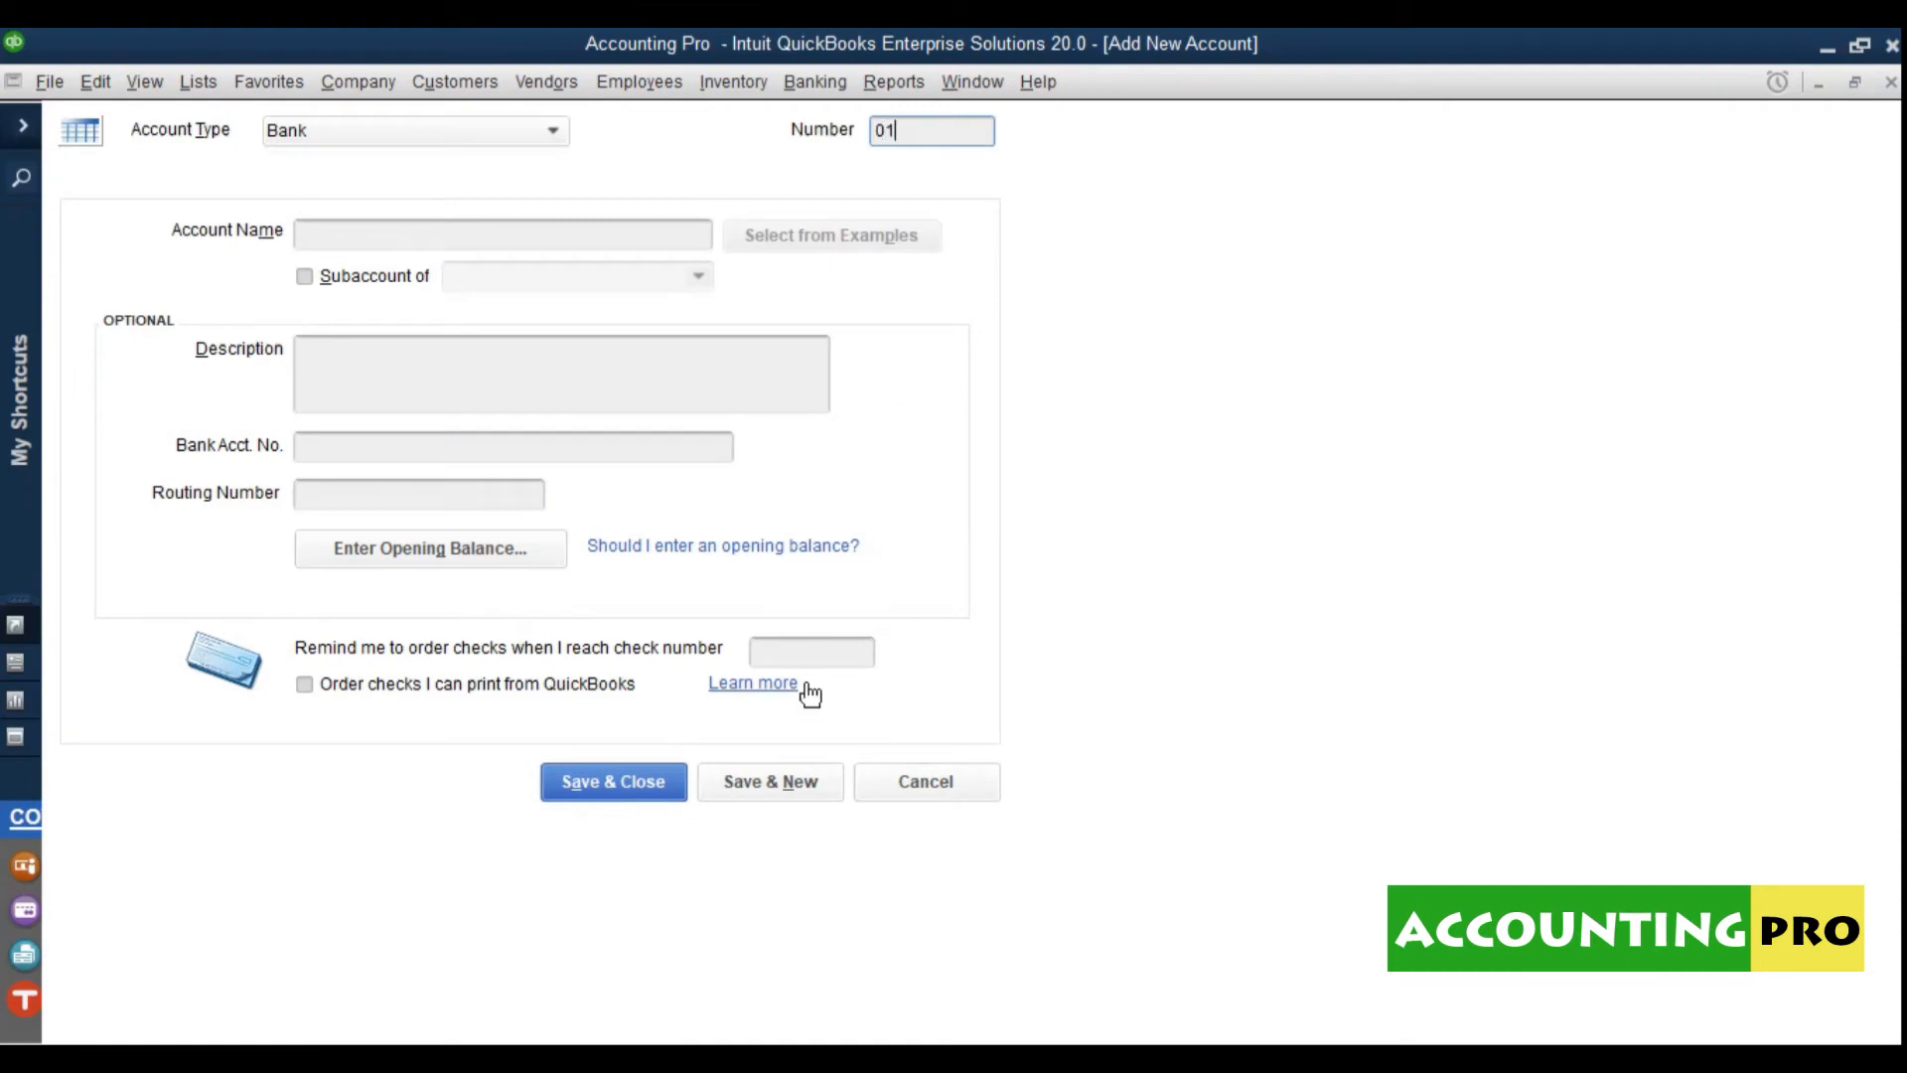
pyautogui.write('0102')
pyautogui.click(623, 250)
pyautogui.write('P')
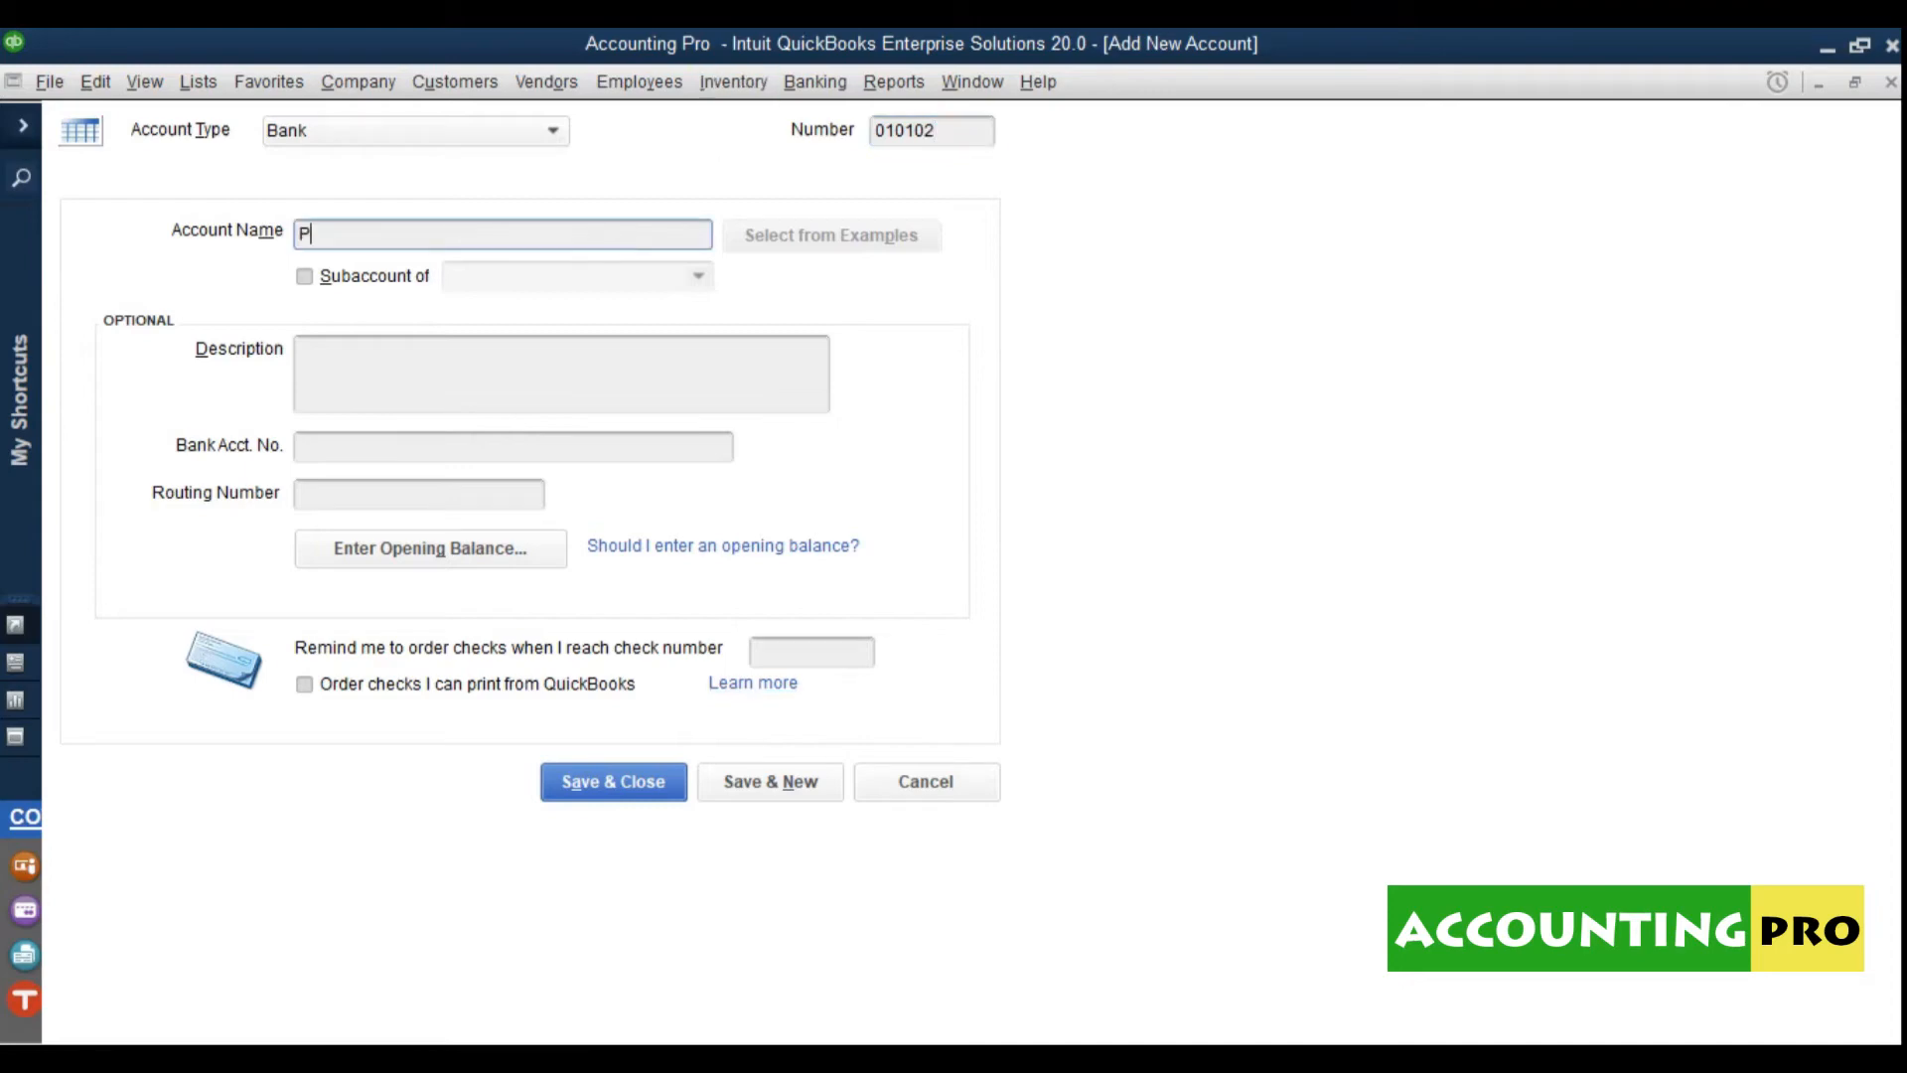
pyautogui.write('etty Cash - Branch Office')
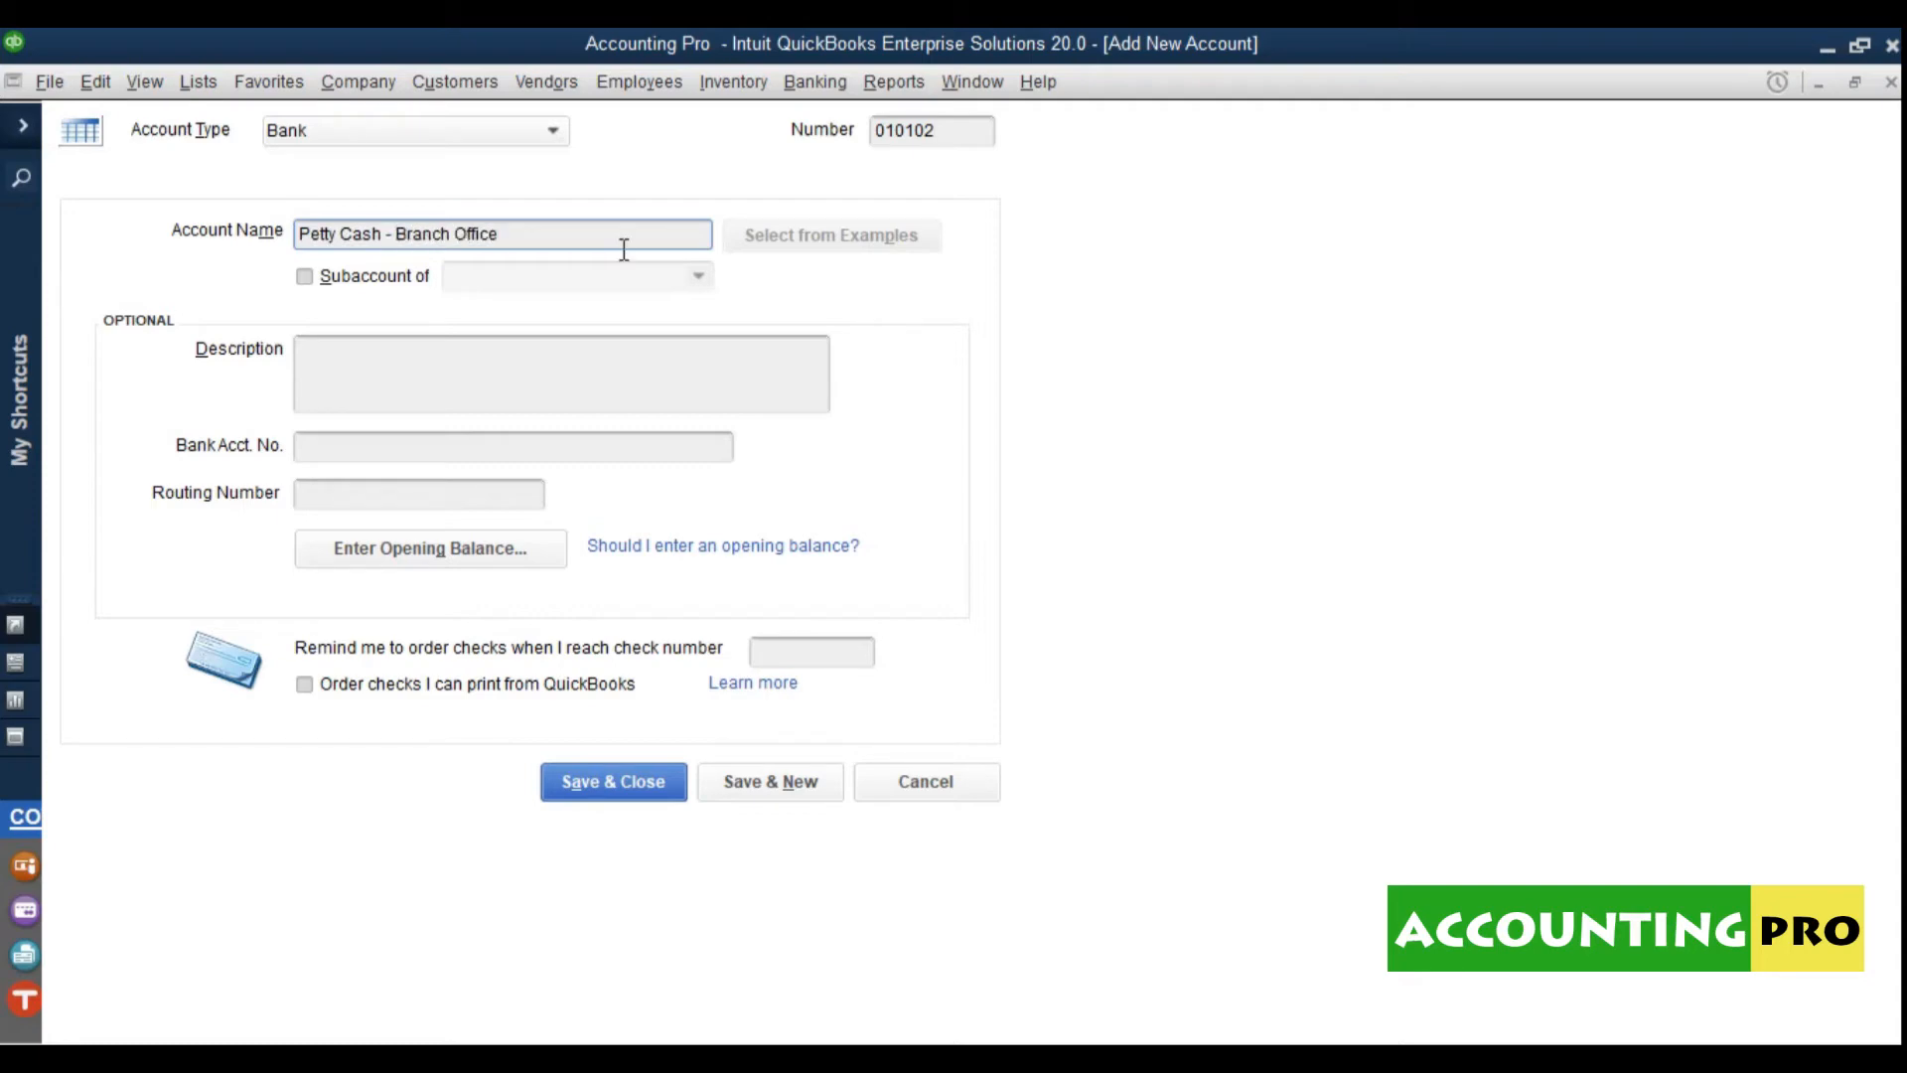
# Step: Make it a subaccount of 0101 CASH IN HAND and save it
pyautogui.click(376, 278)
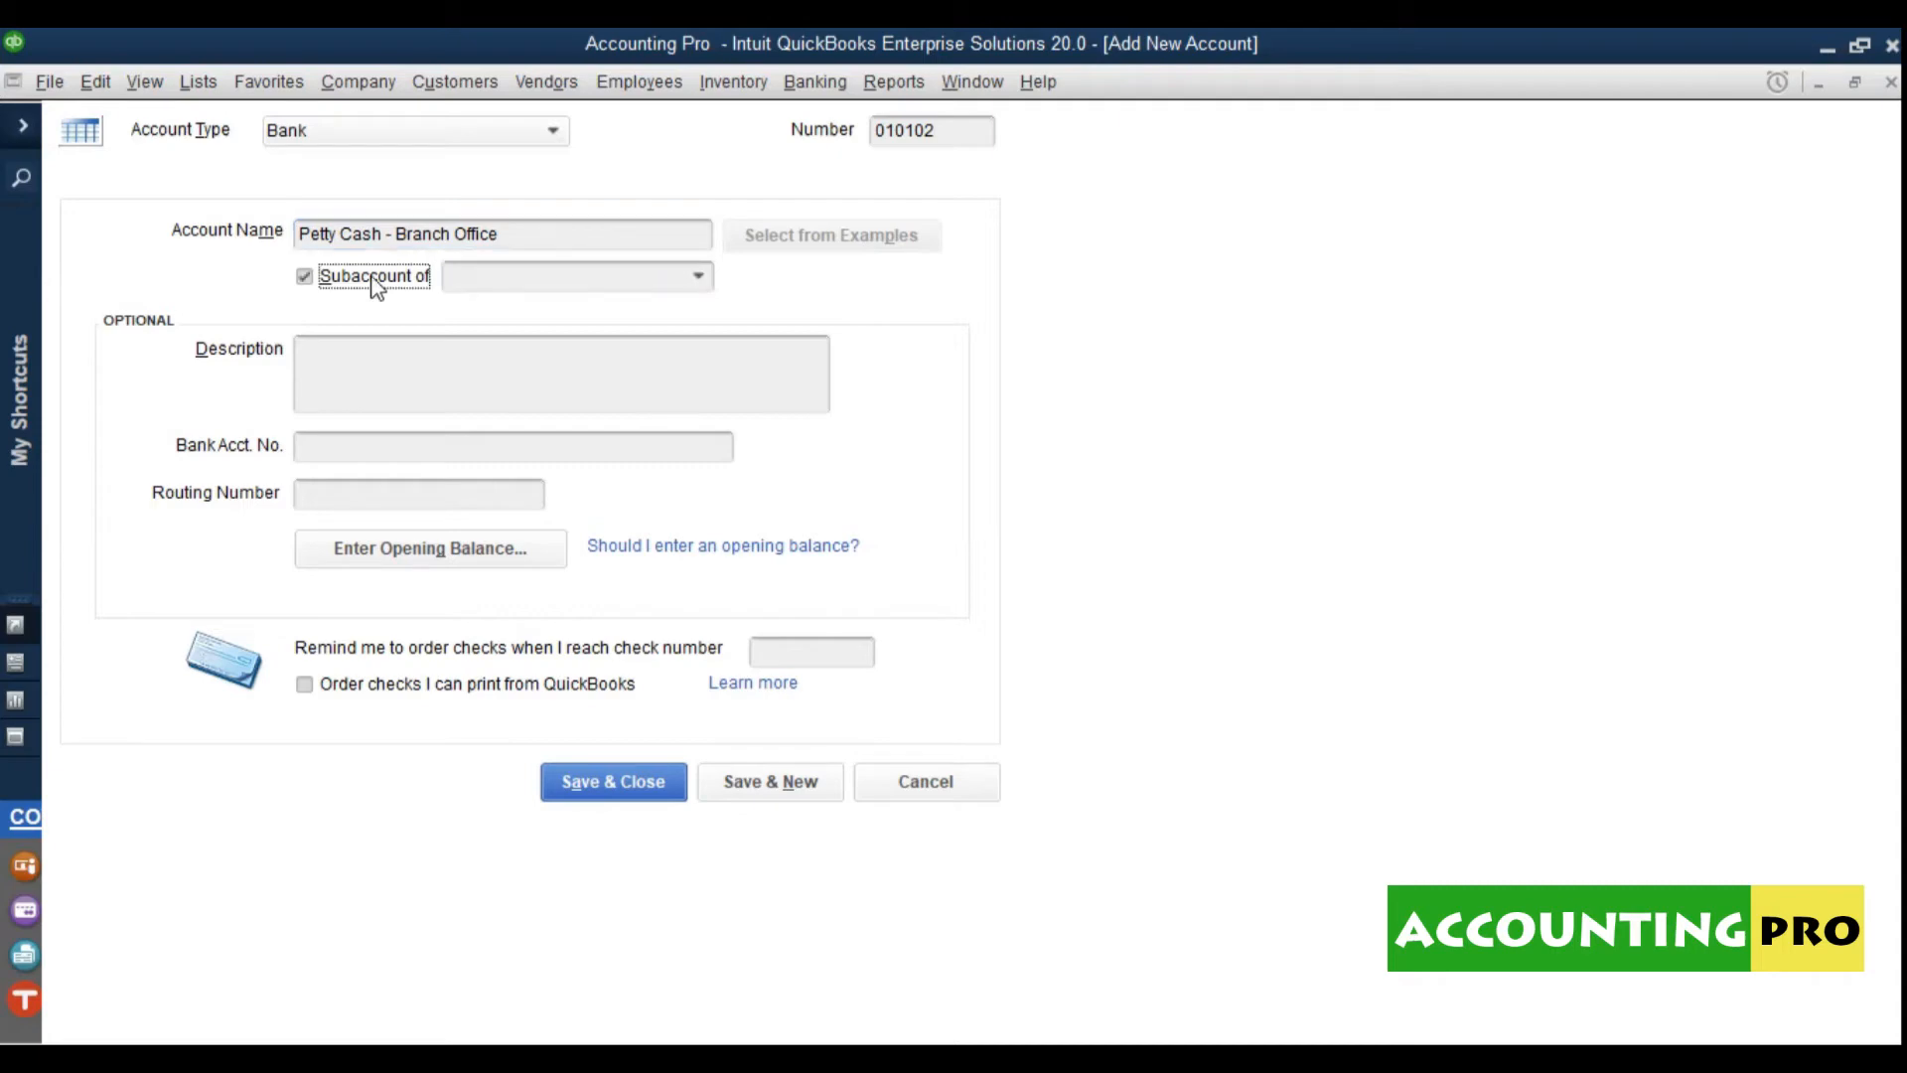
pyautogui.click(699, 277)
pyautogui.click(632, 412)
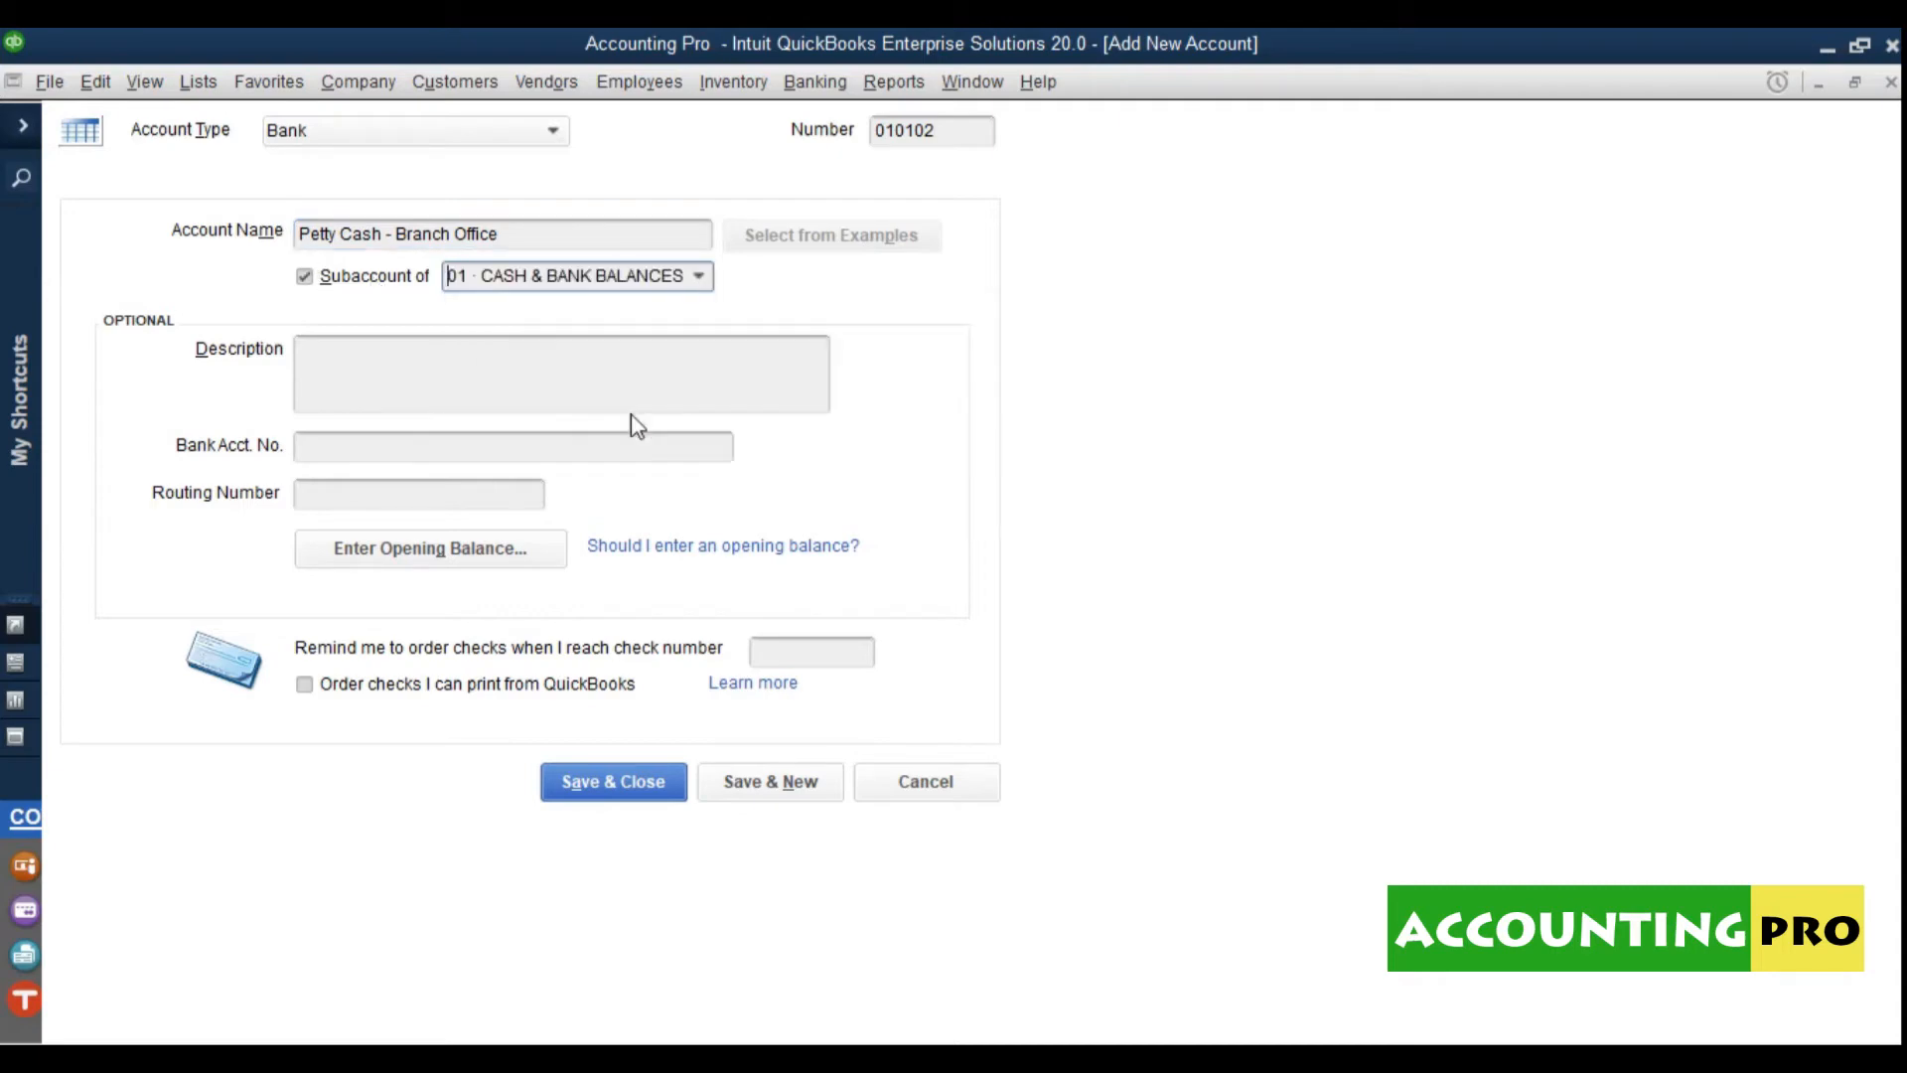
pyautogui.click(597, 785)
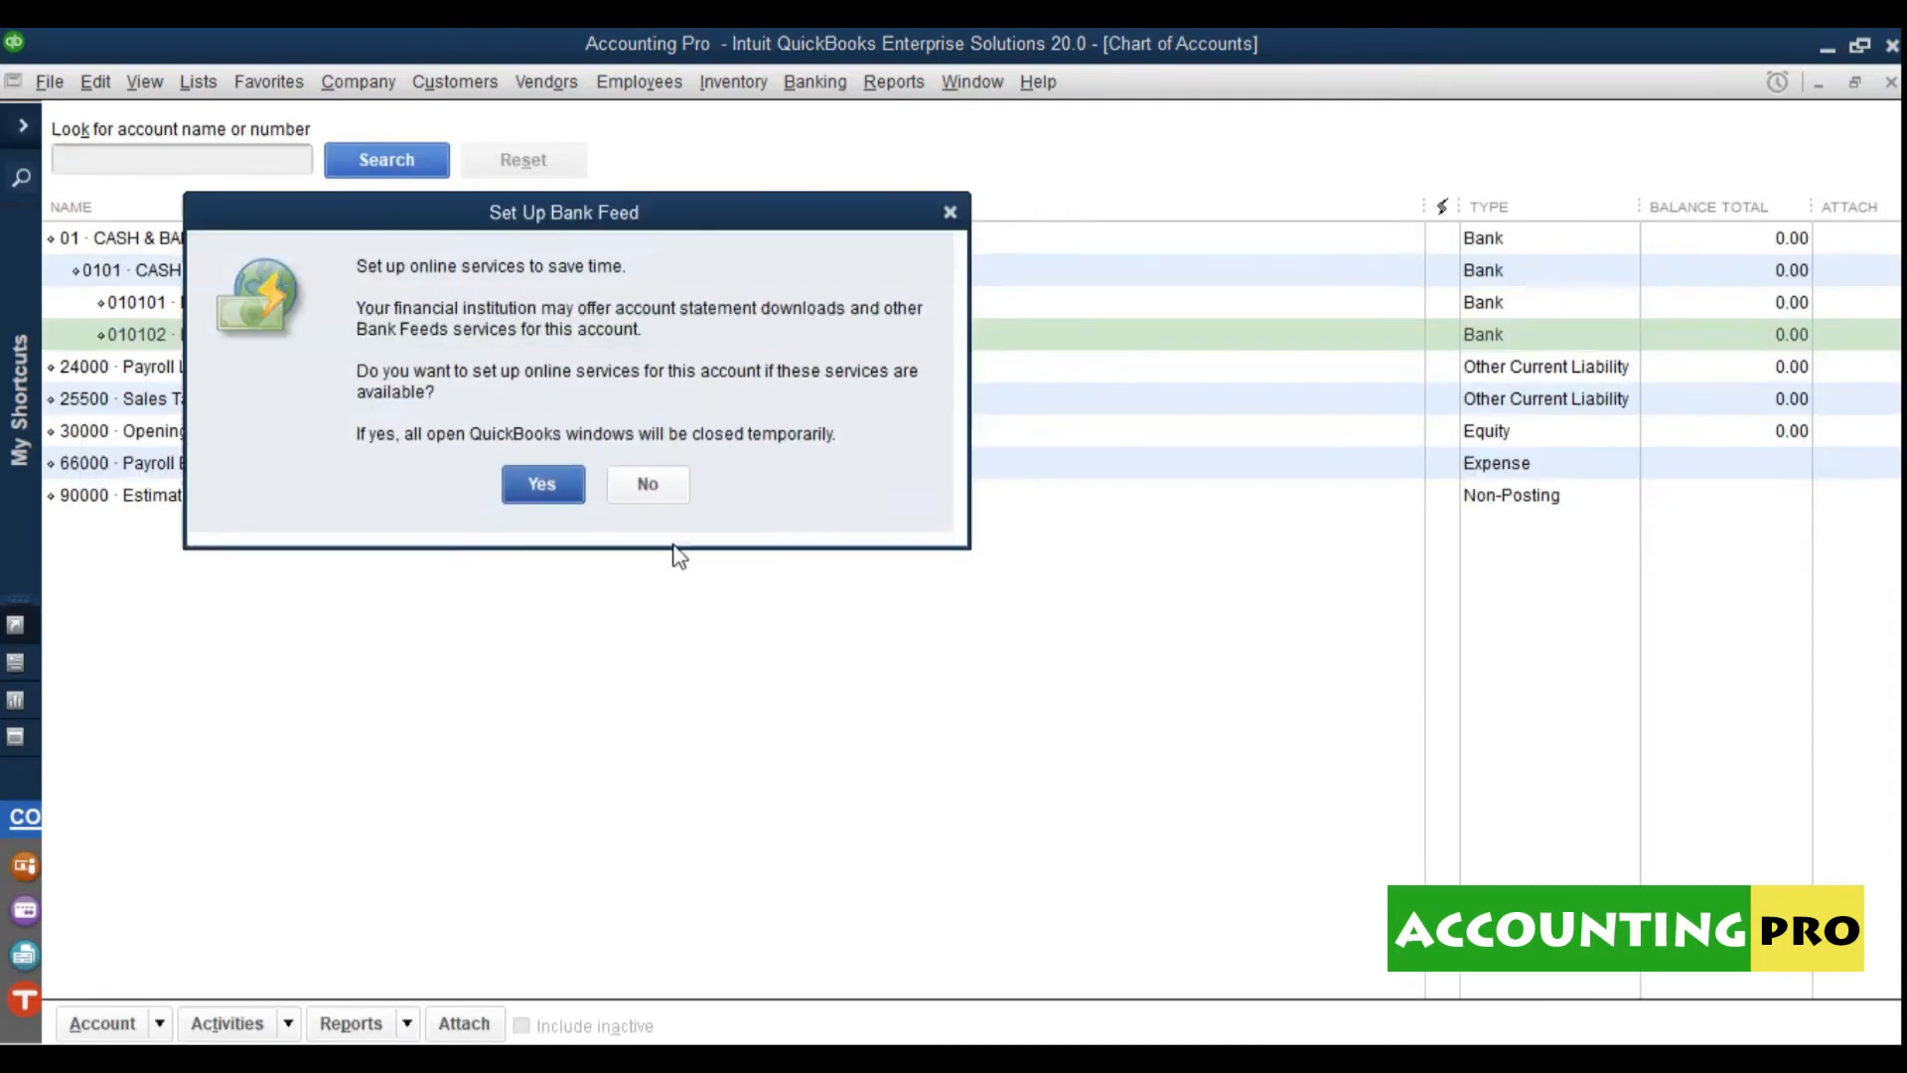
pyautogui.click(648, 486)
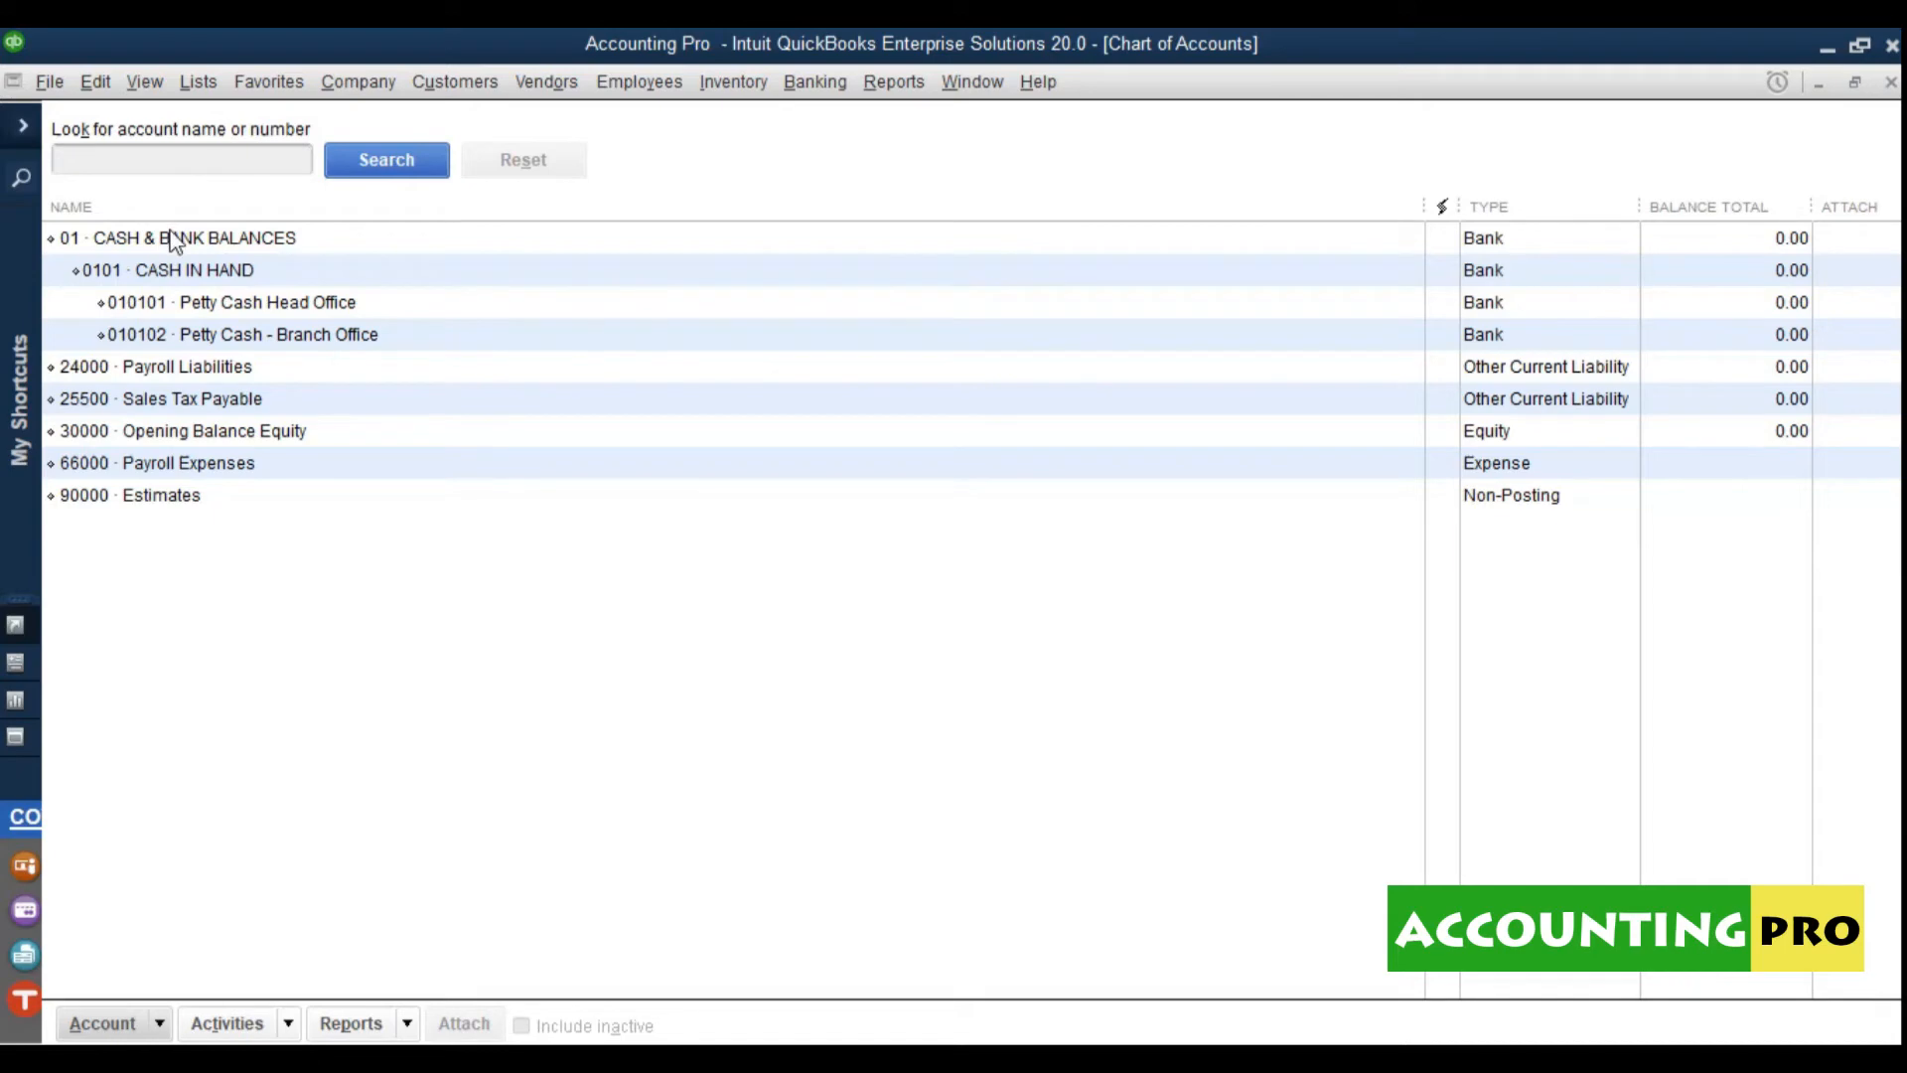
pyautogui.click(71, 246)
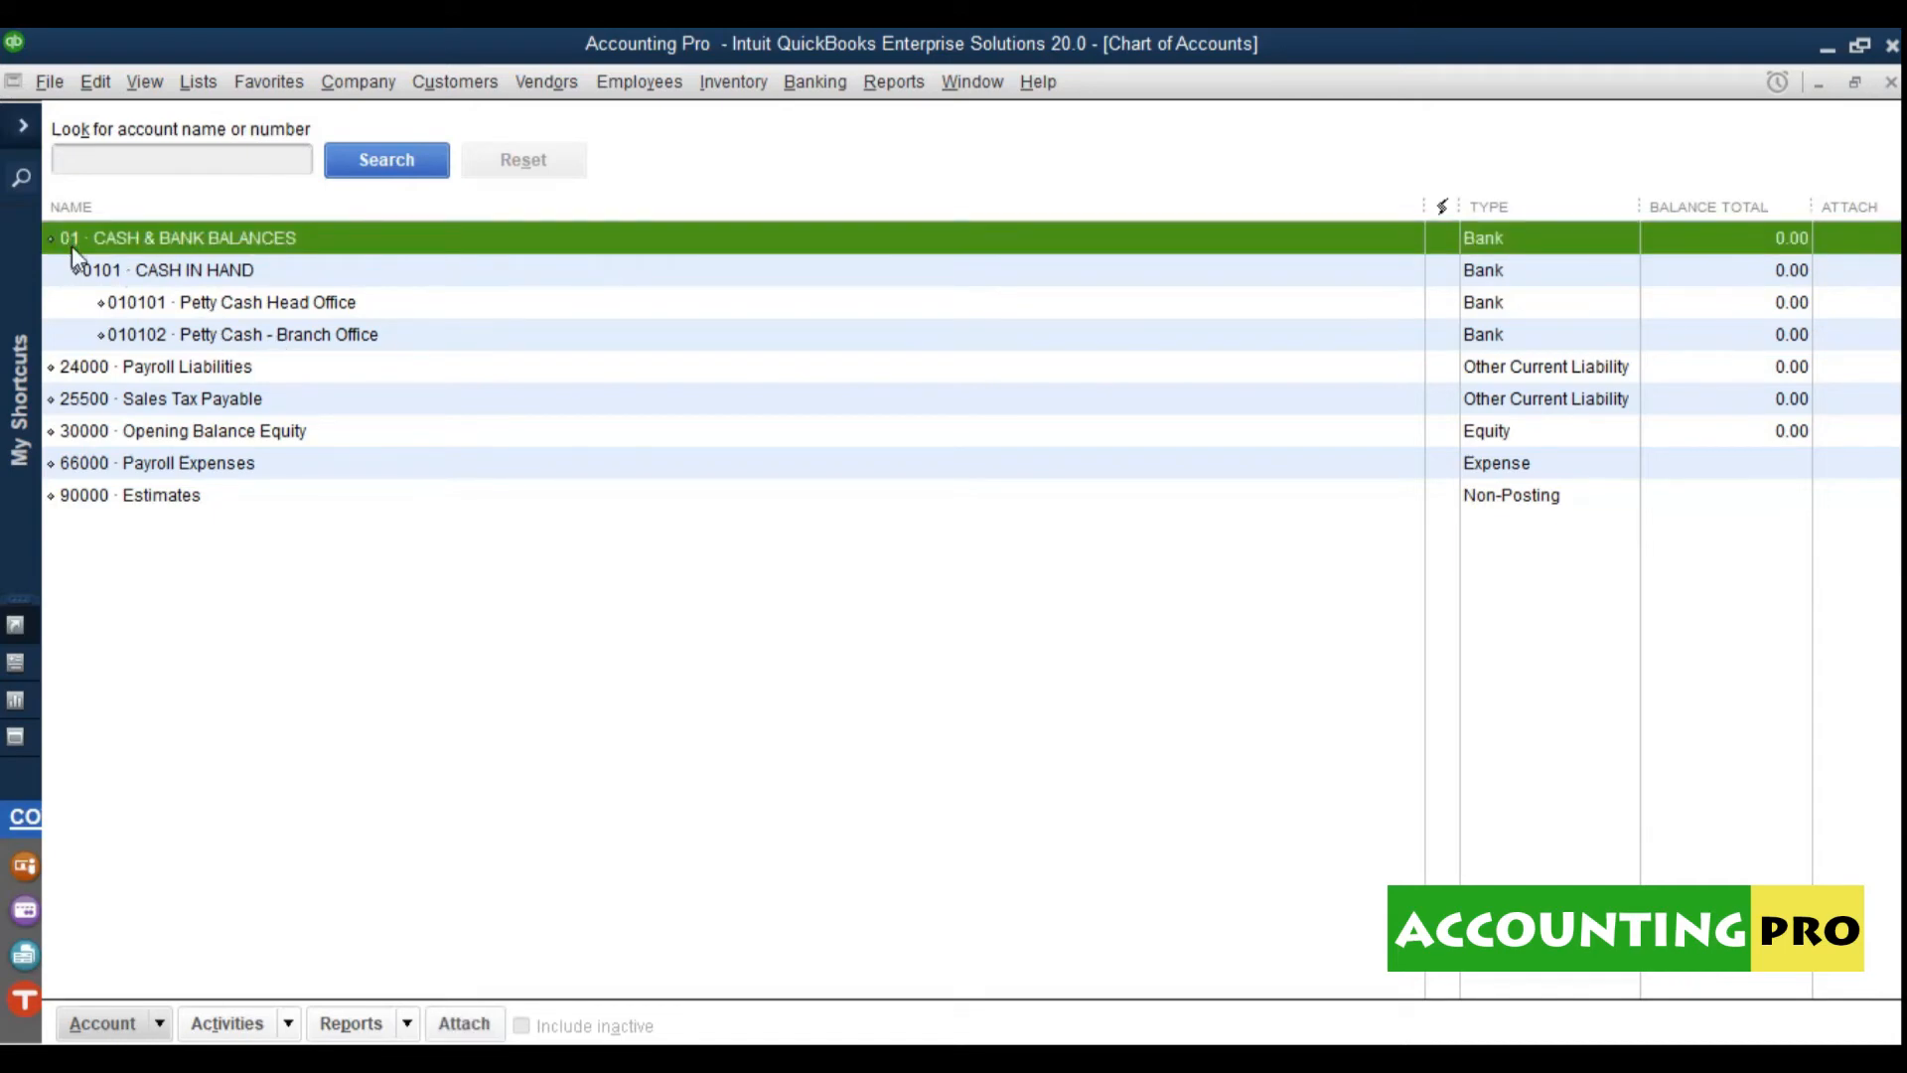
pyautogui.click(103, 281)
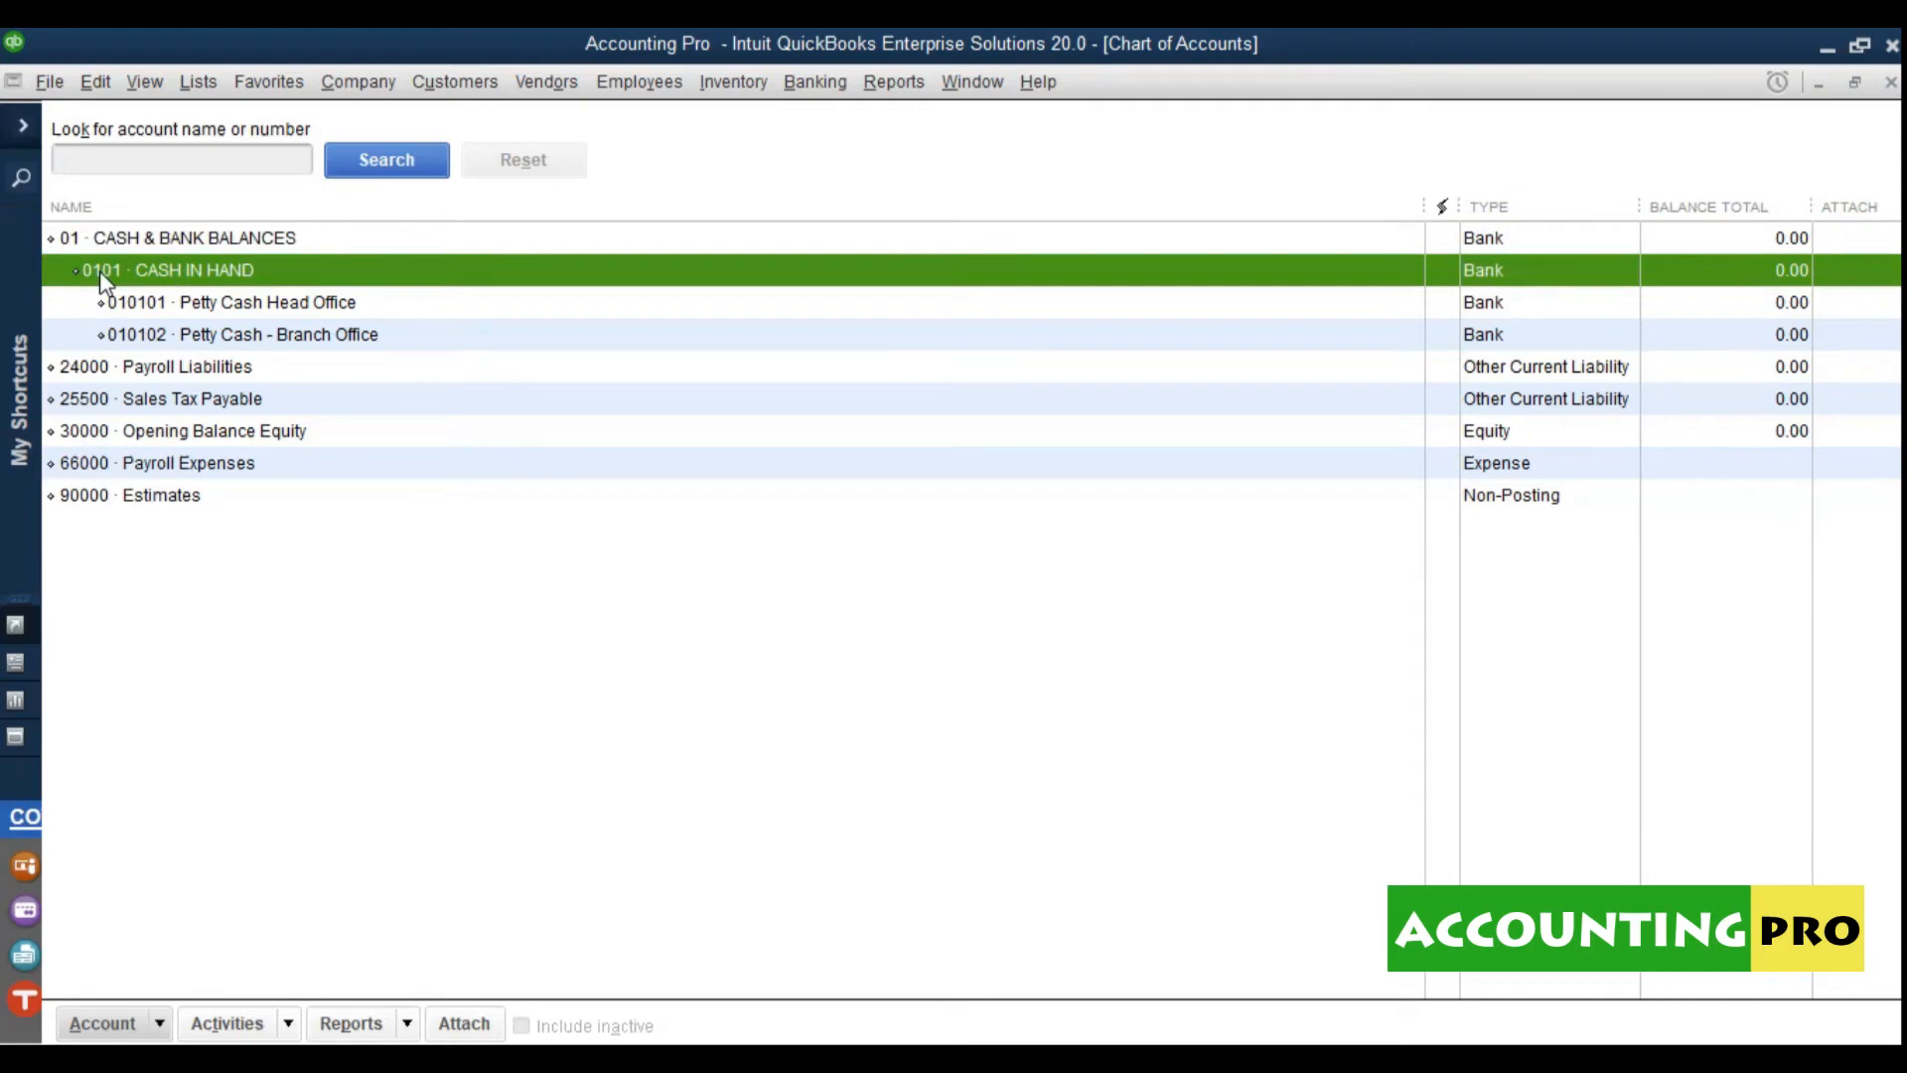
pyautogui.click(161, 308)
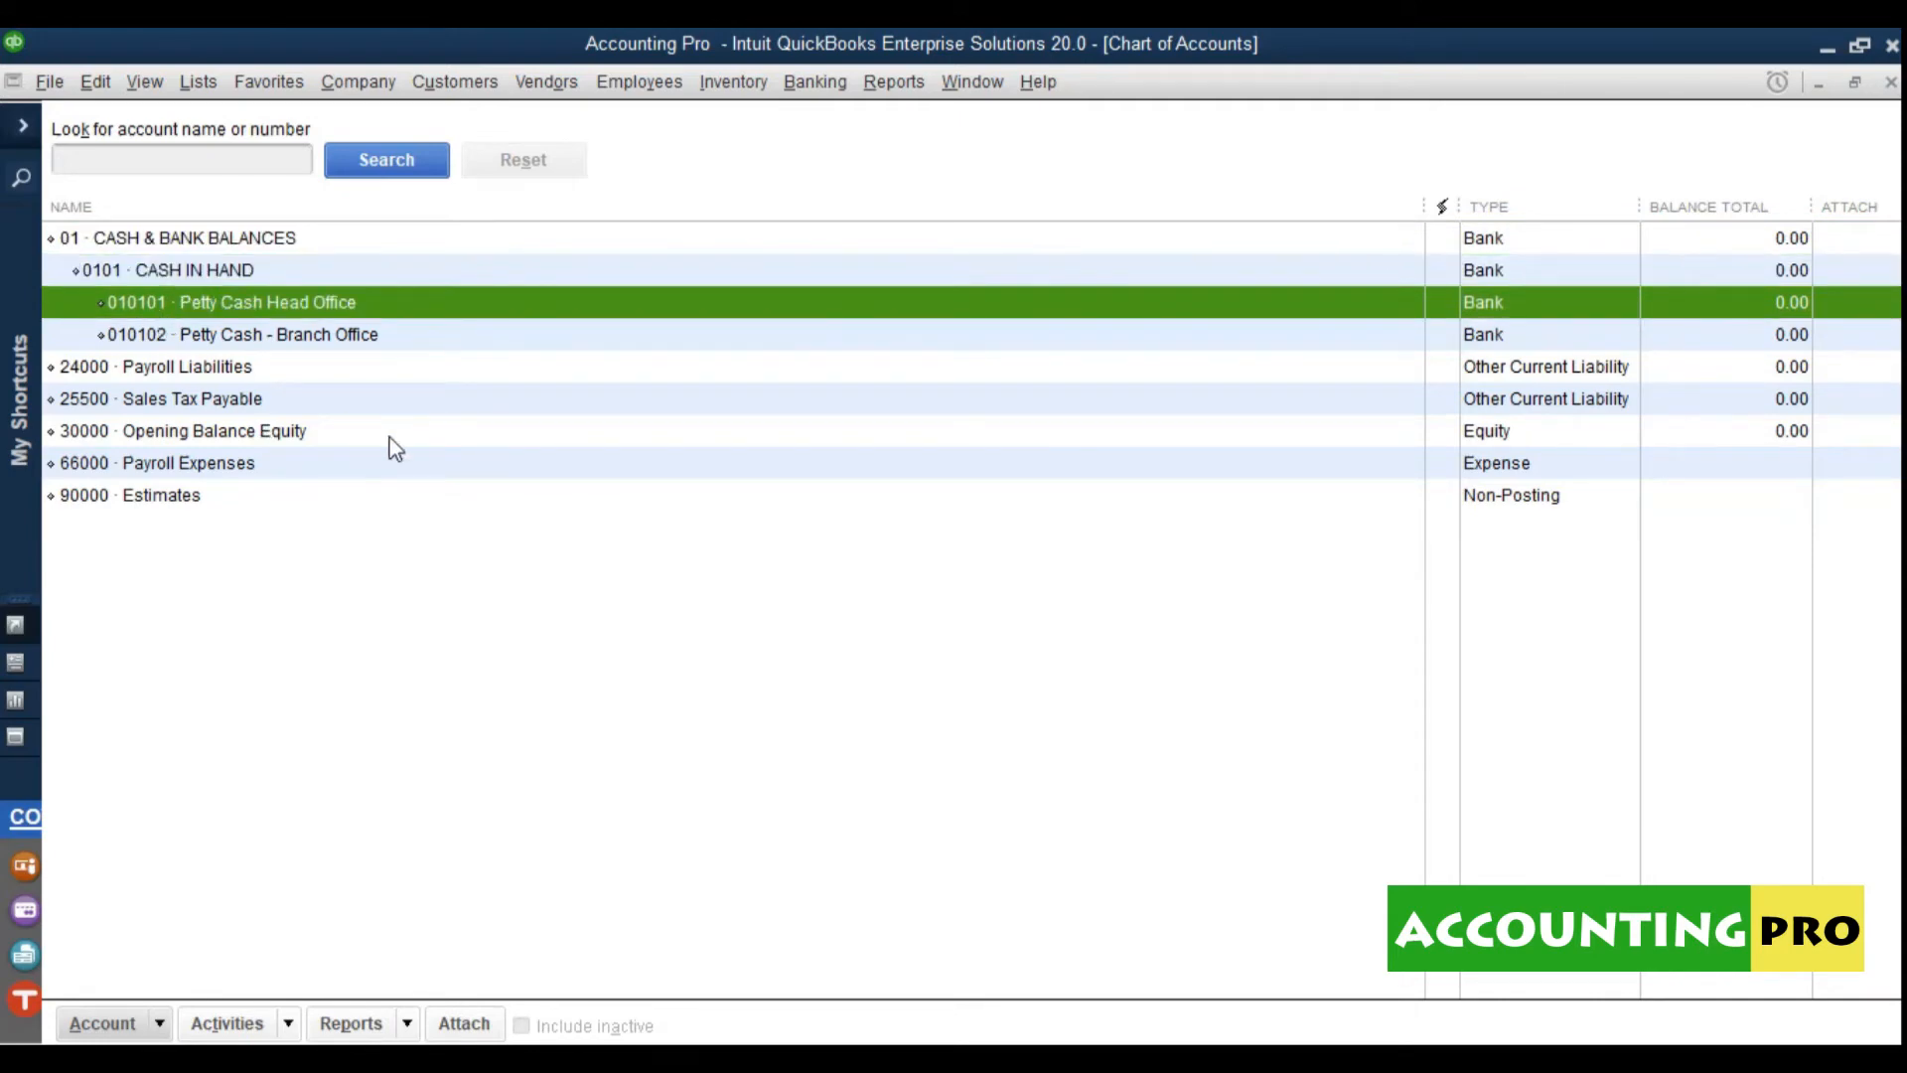
pyautogui.click(129, 244)
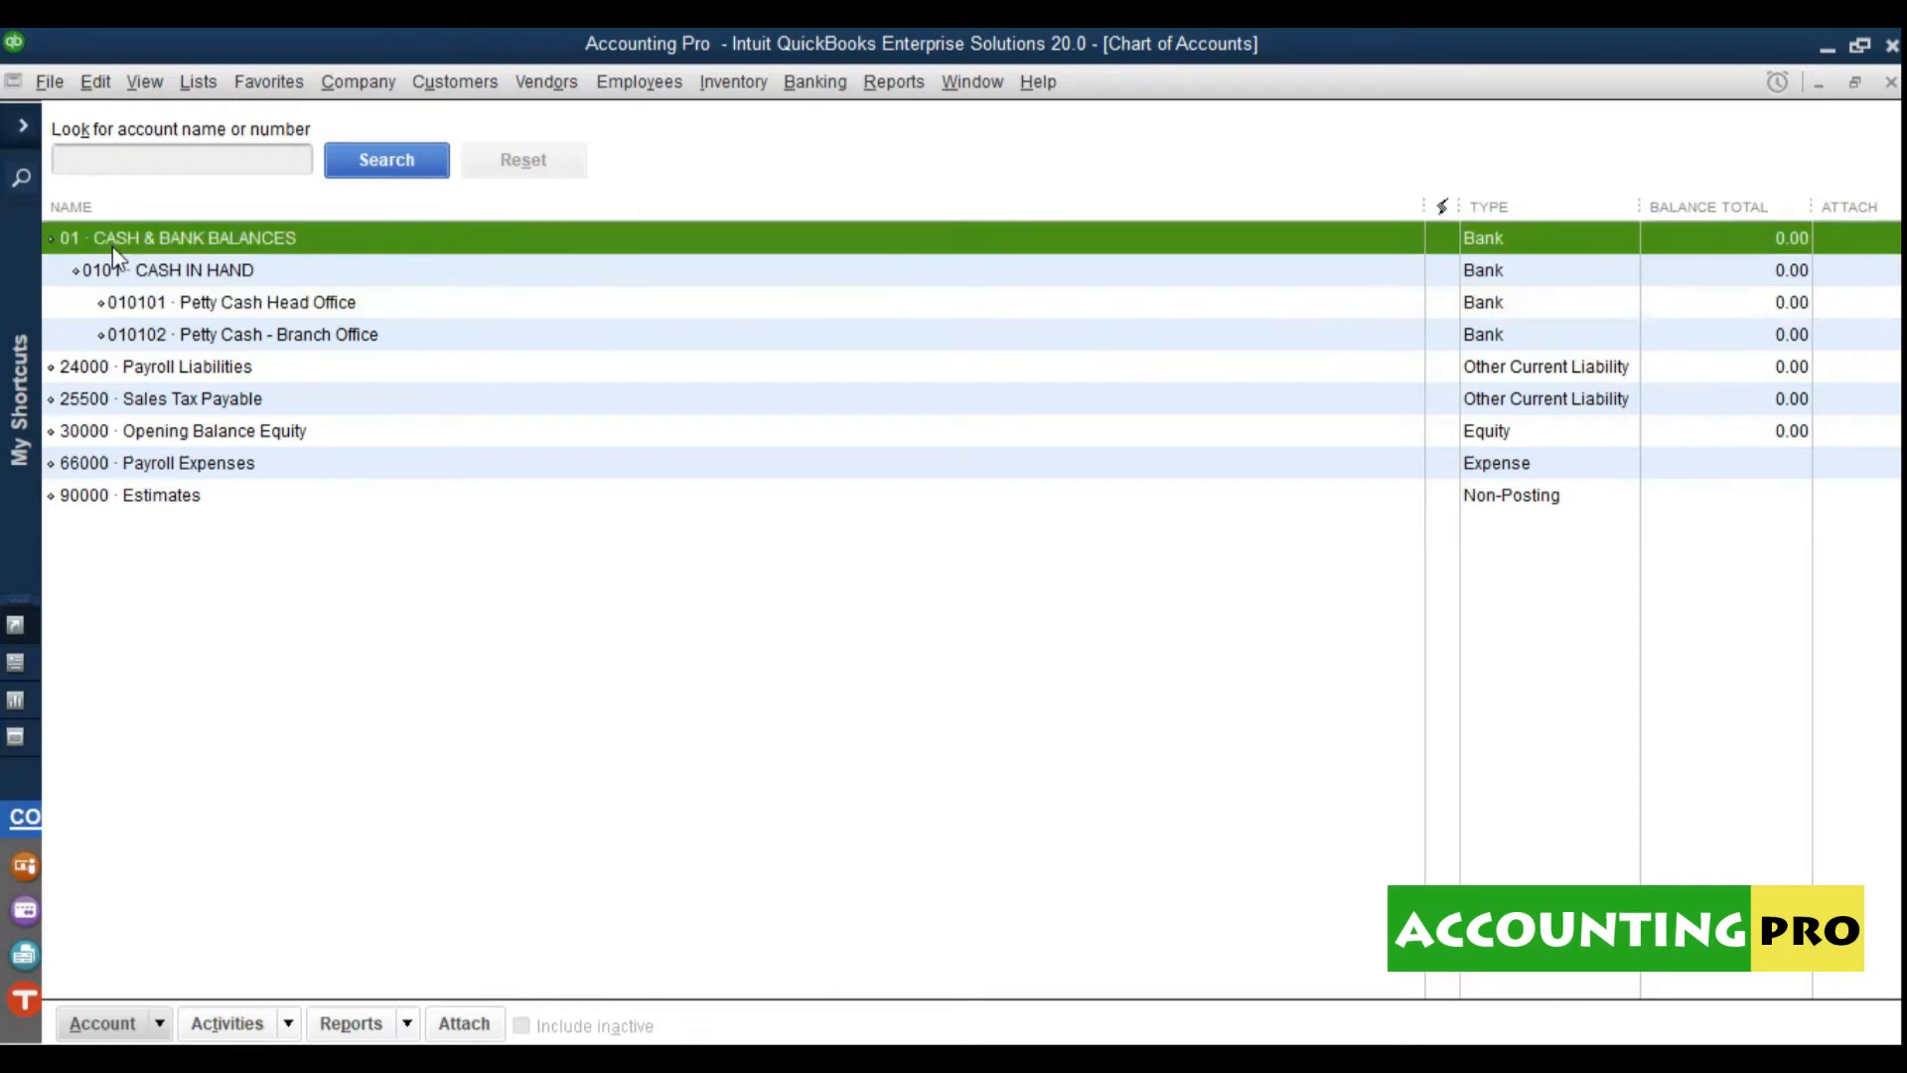
pyautogui.click(144, 280)
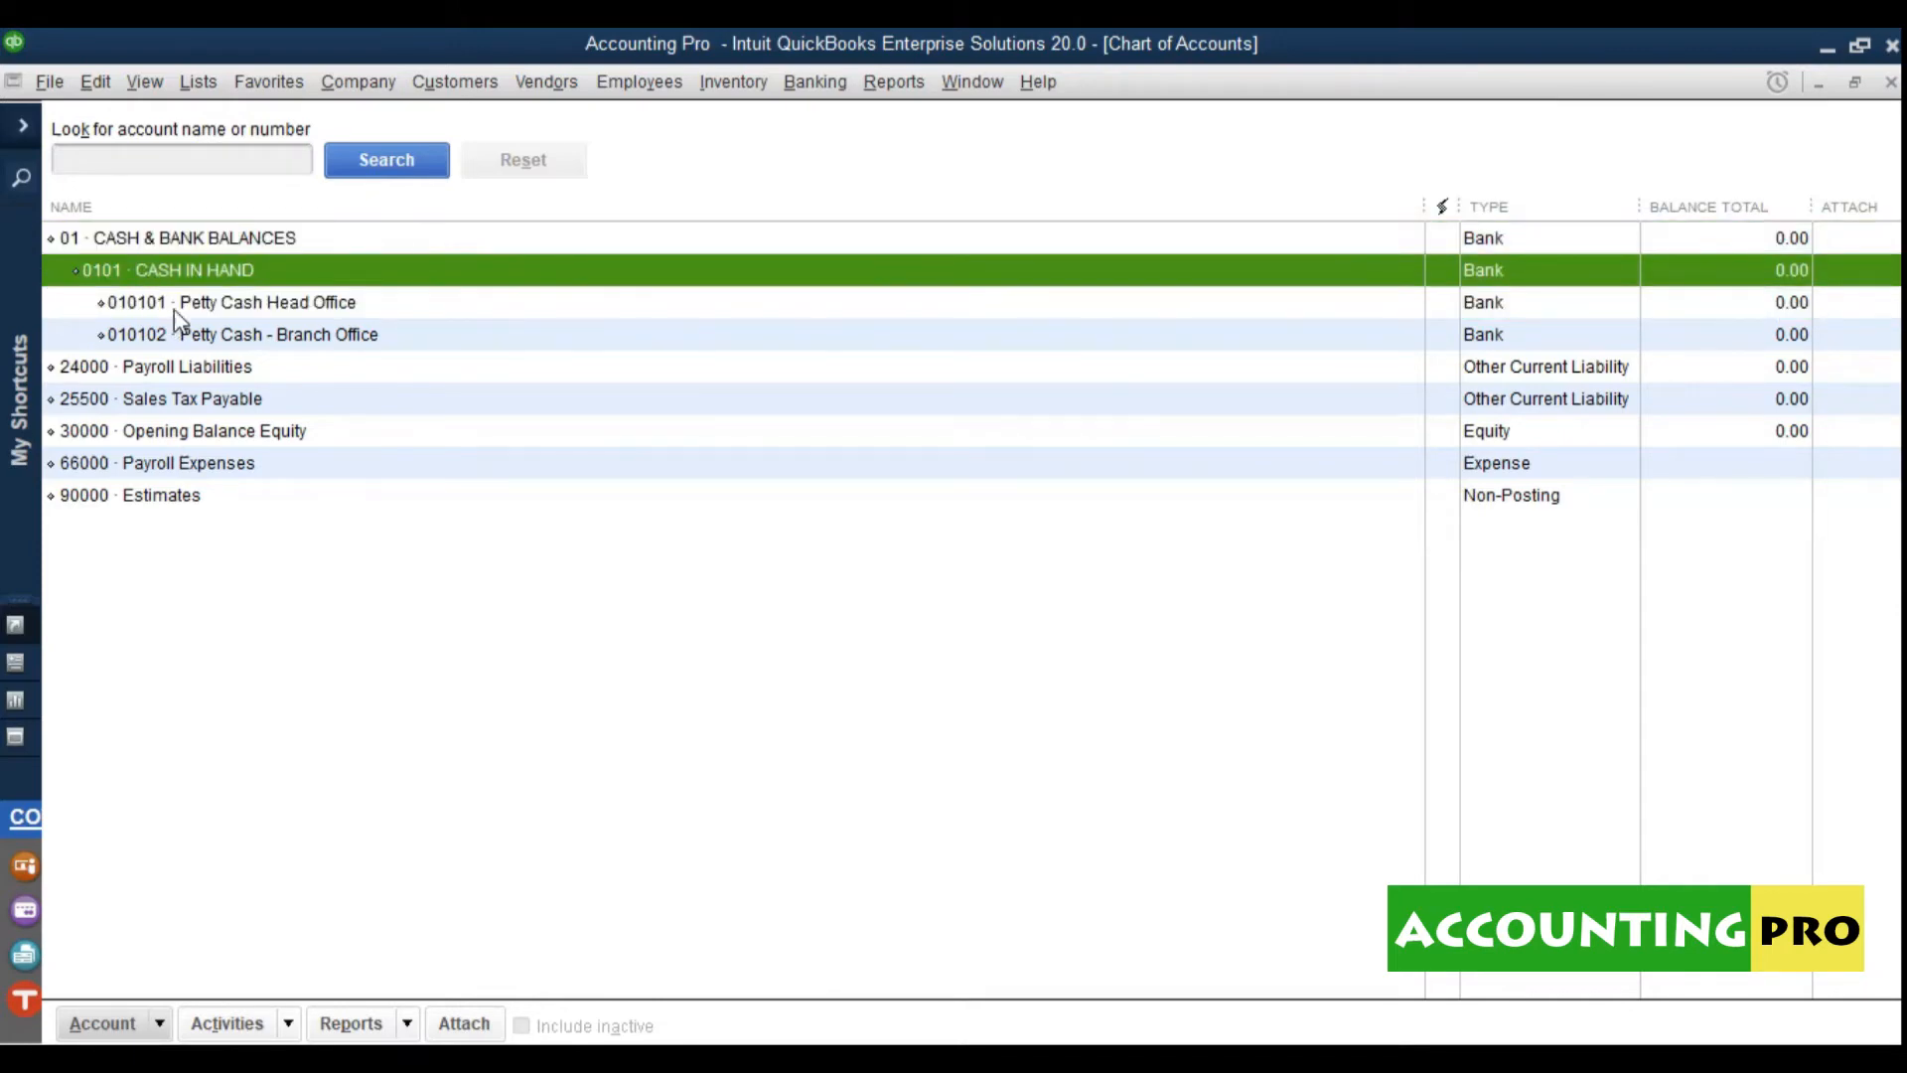
pyautogui.click(175, 306)
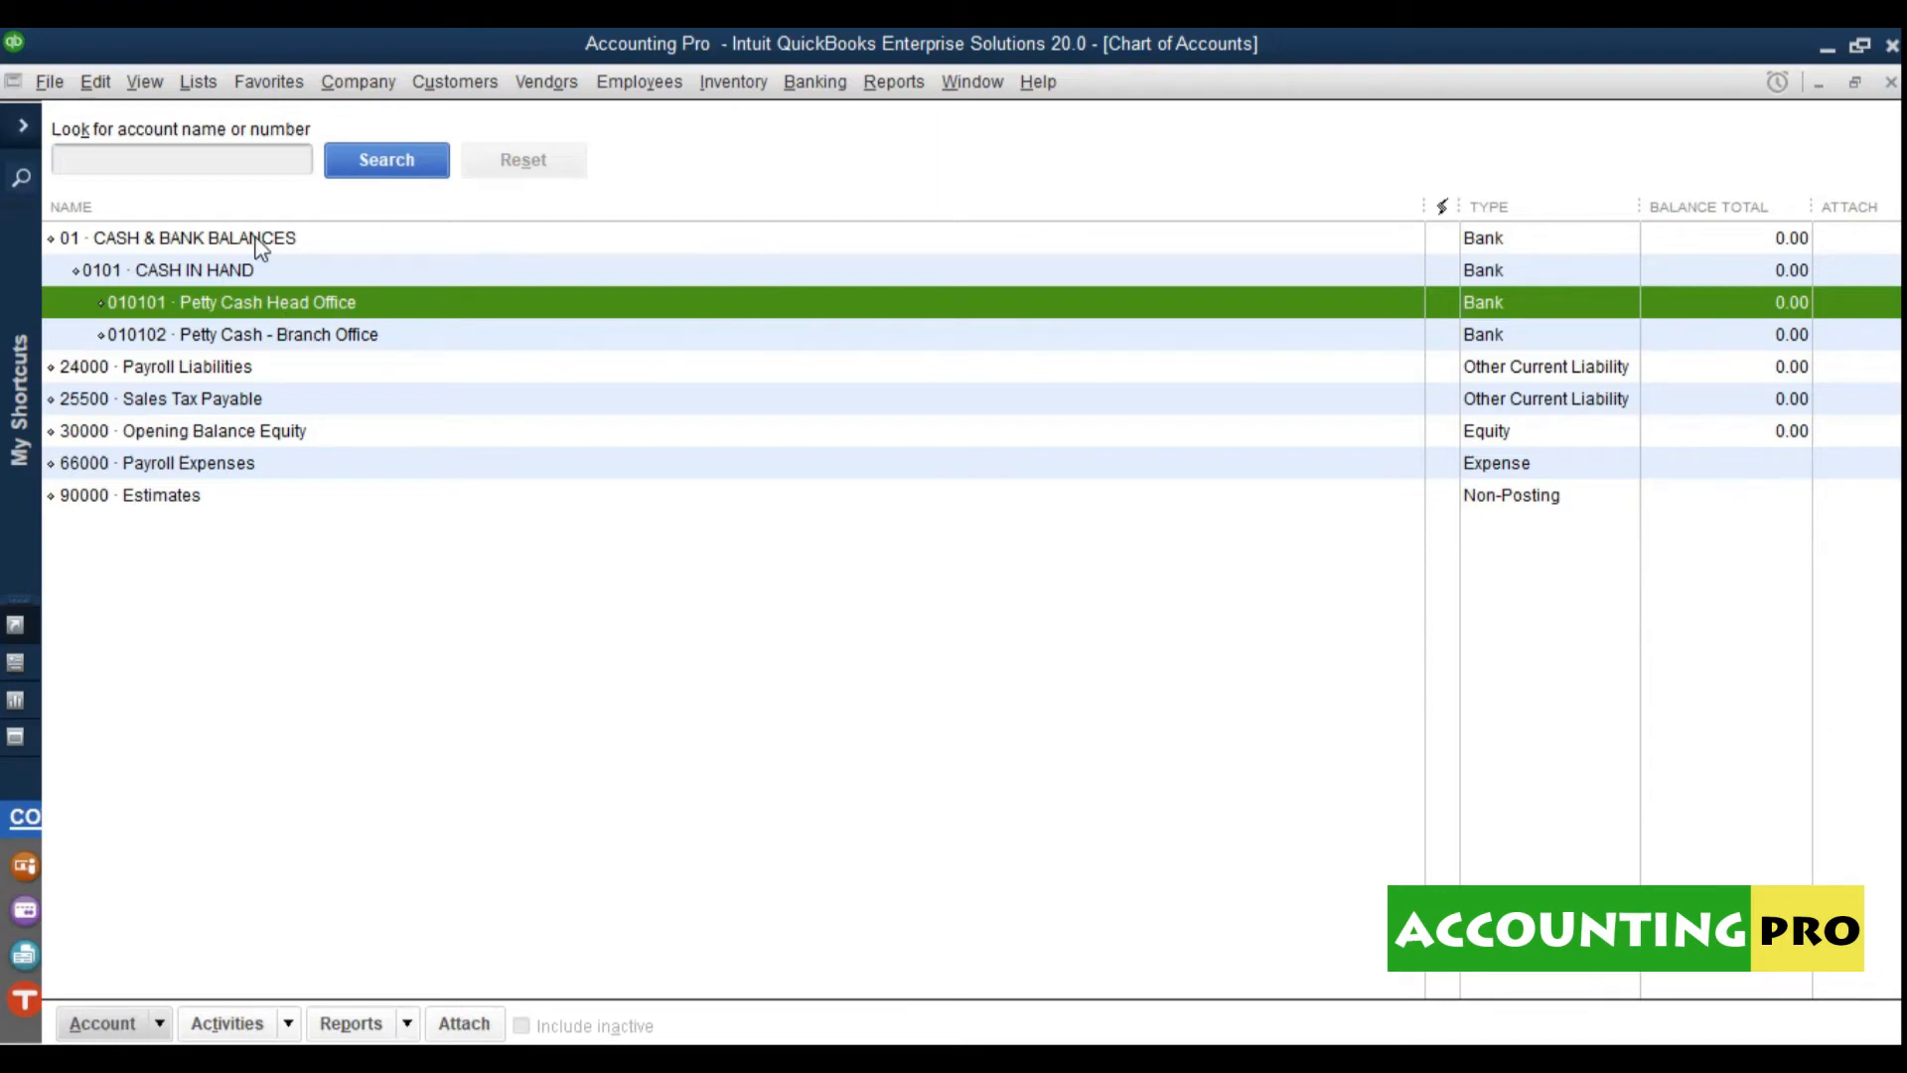
# Step: Start a new Bank account numbered 0102 named CASH AT BANKS
pyautogui.click(102, 1023)
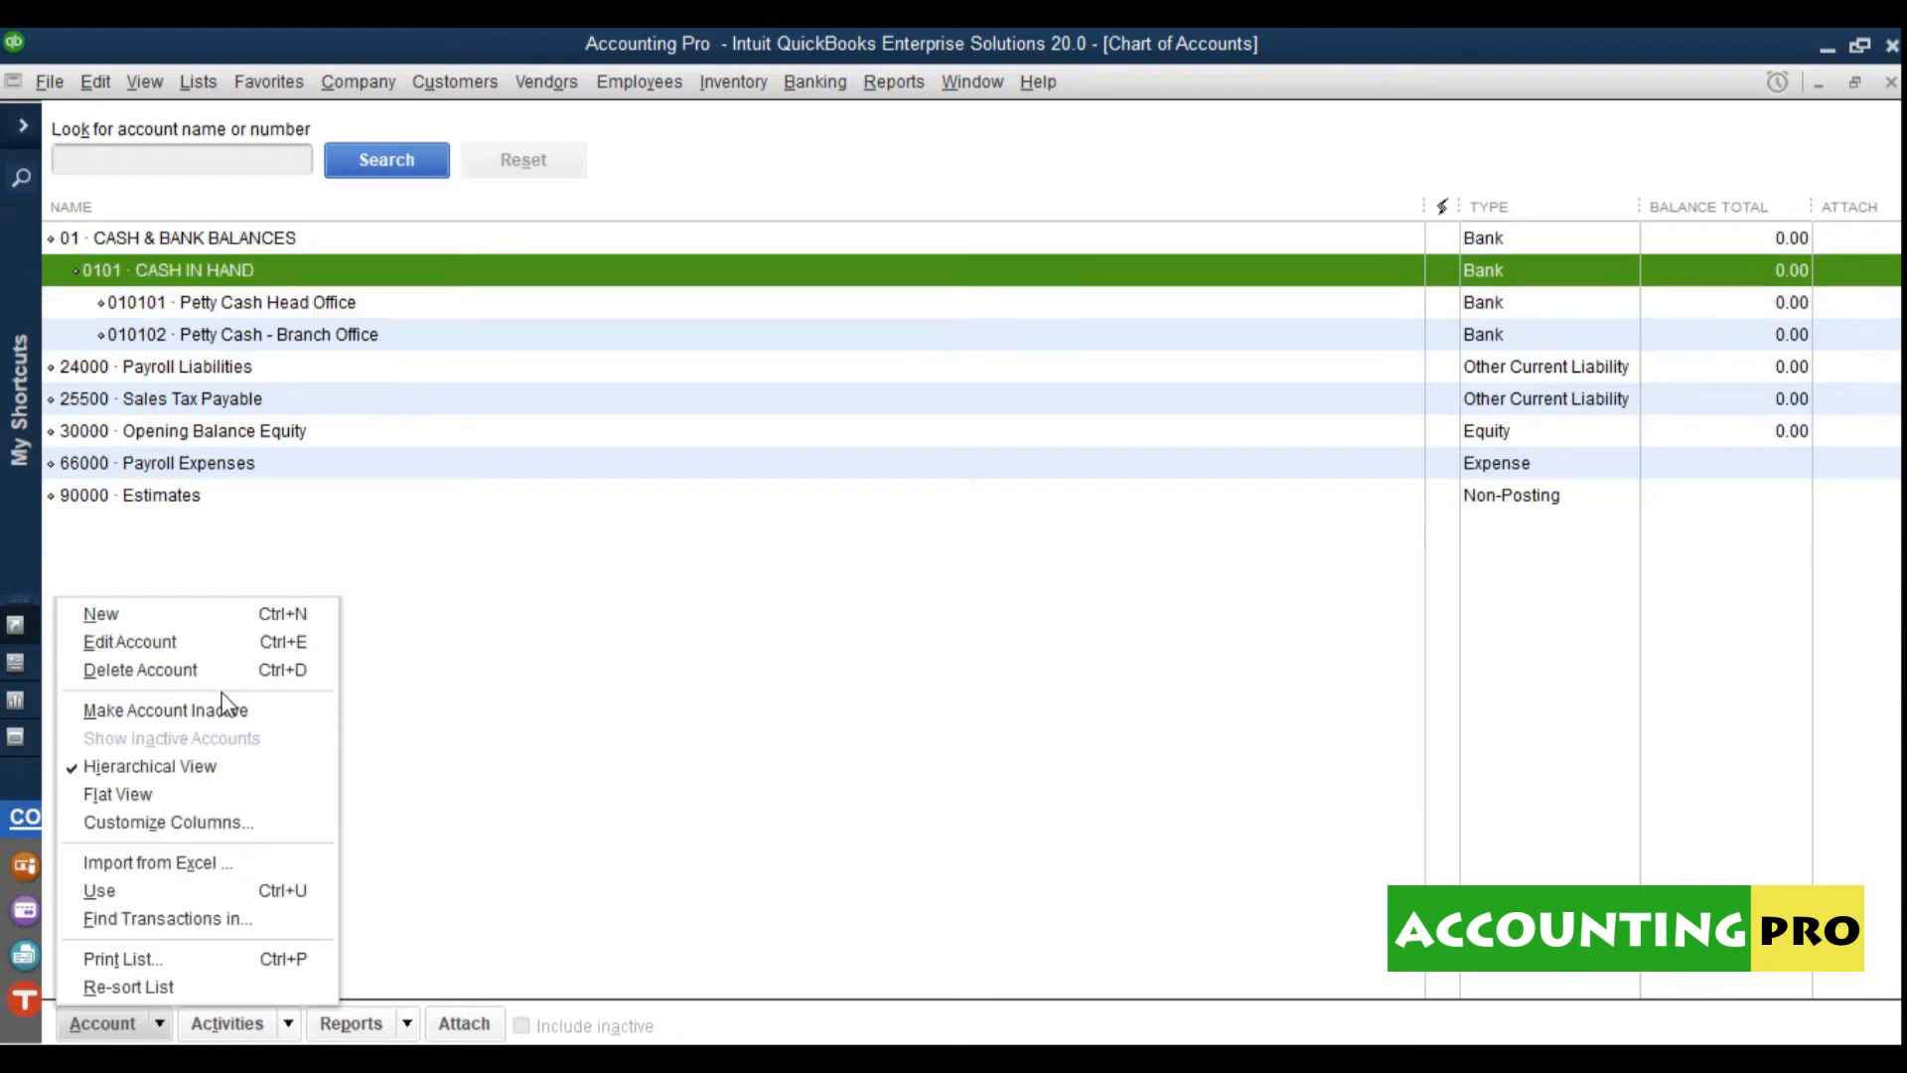
pyautogui.click(169, 613)
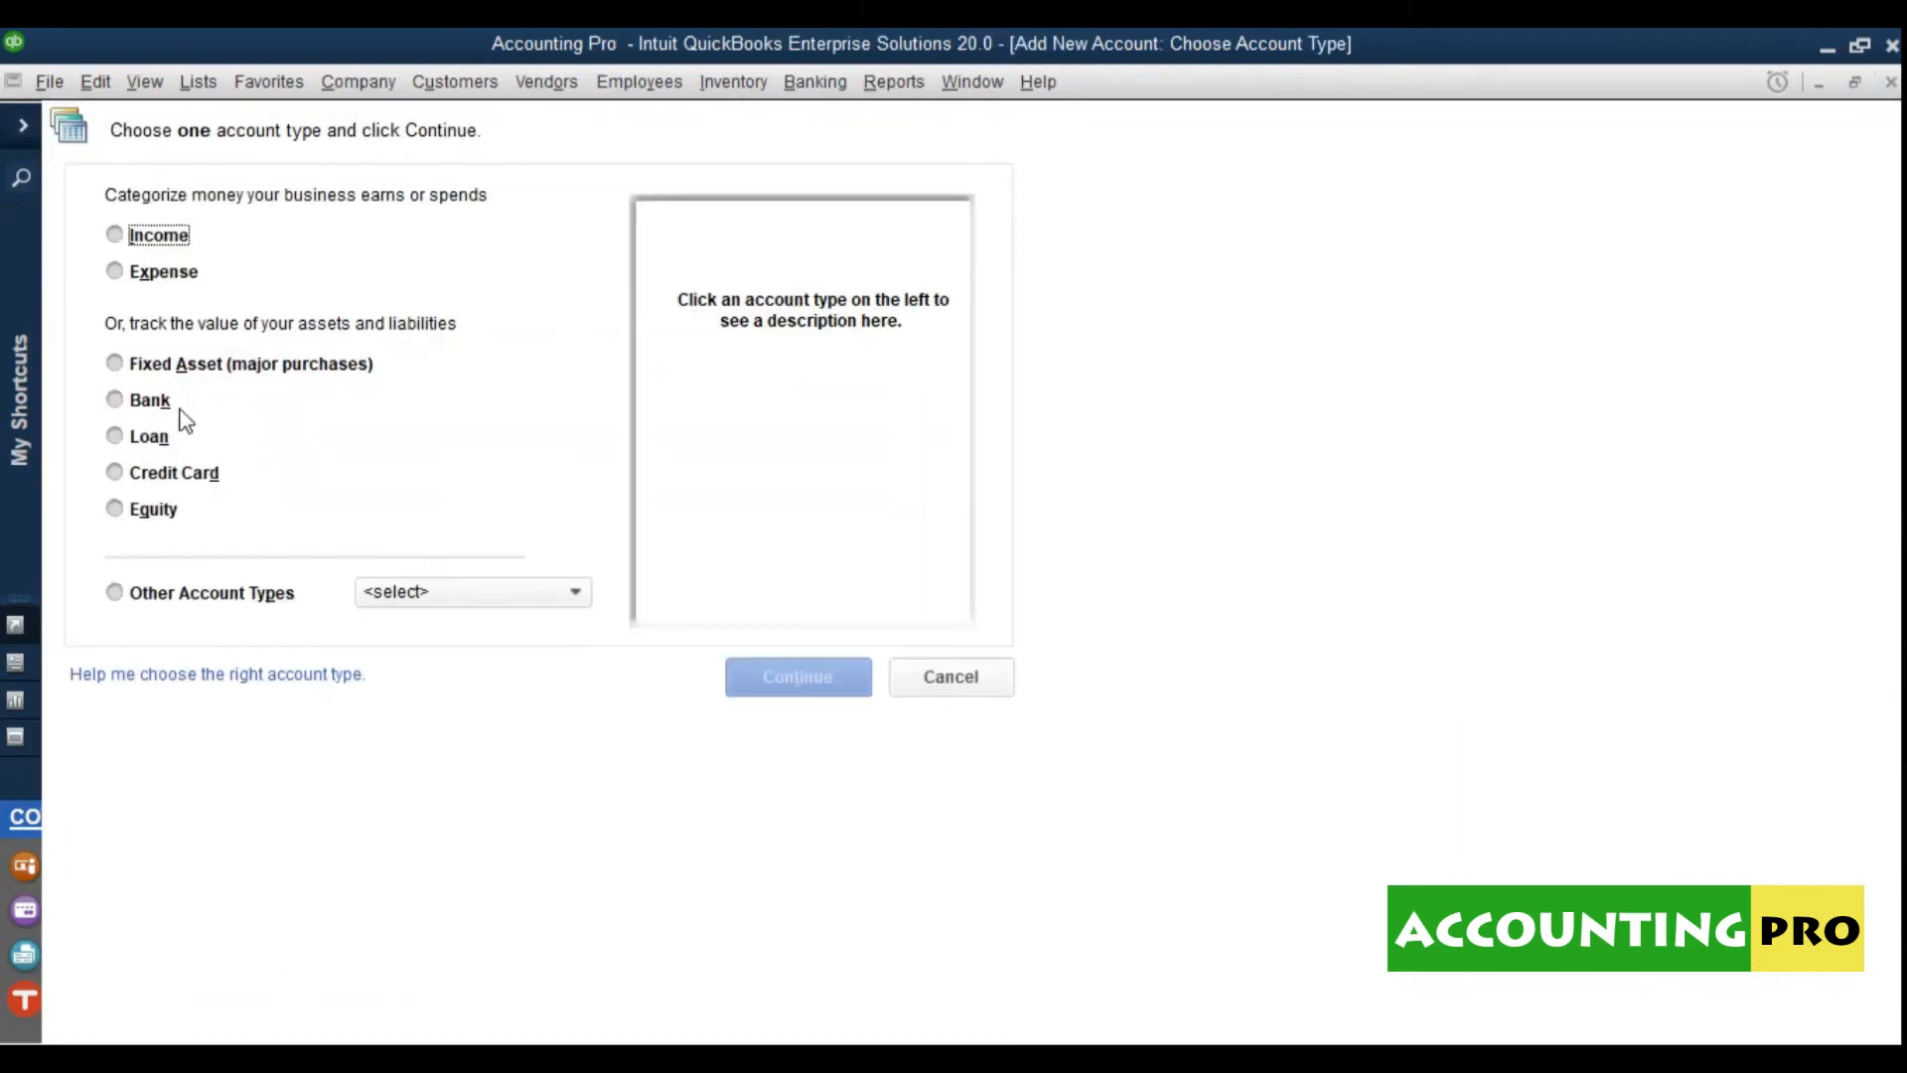
pyautogui.click(149, 399)
pyautogui.press('Return')
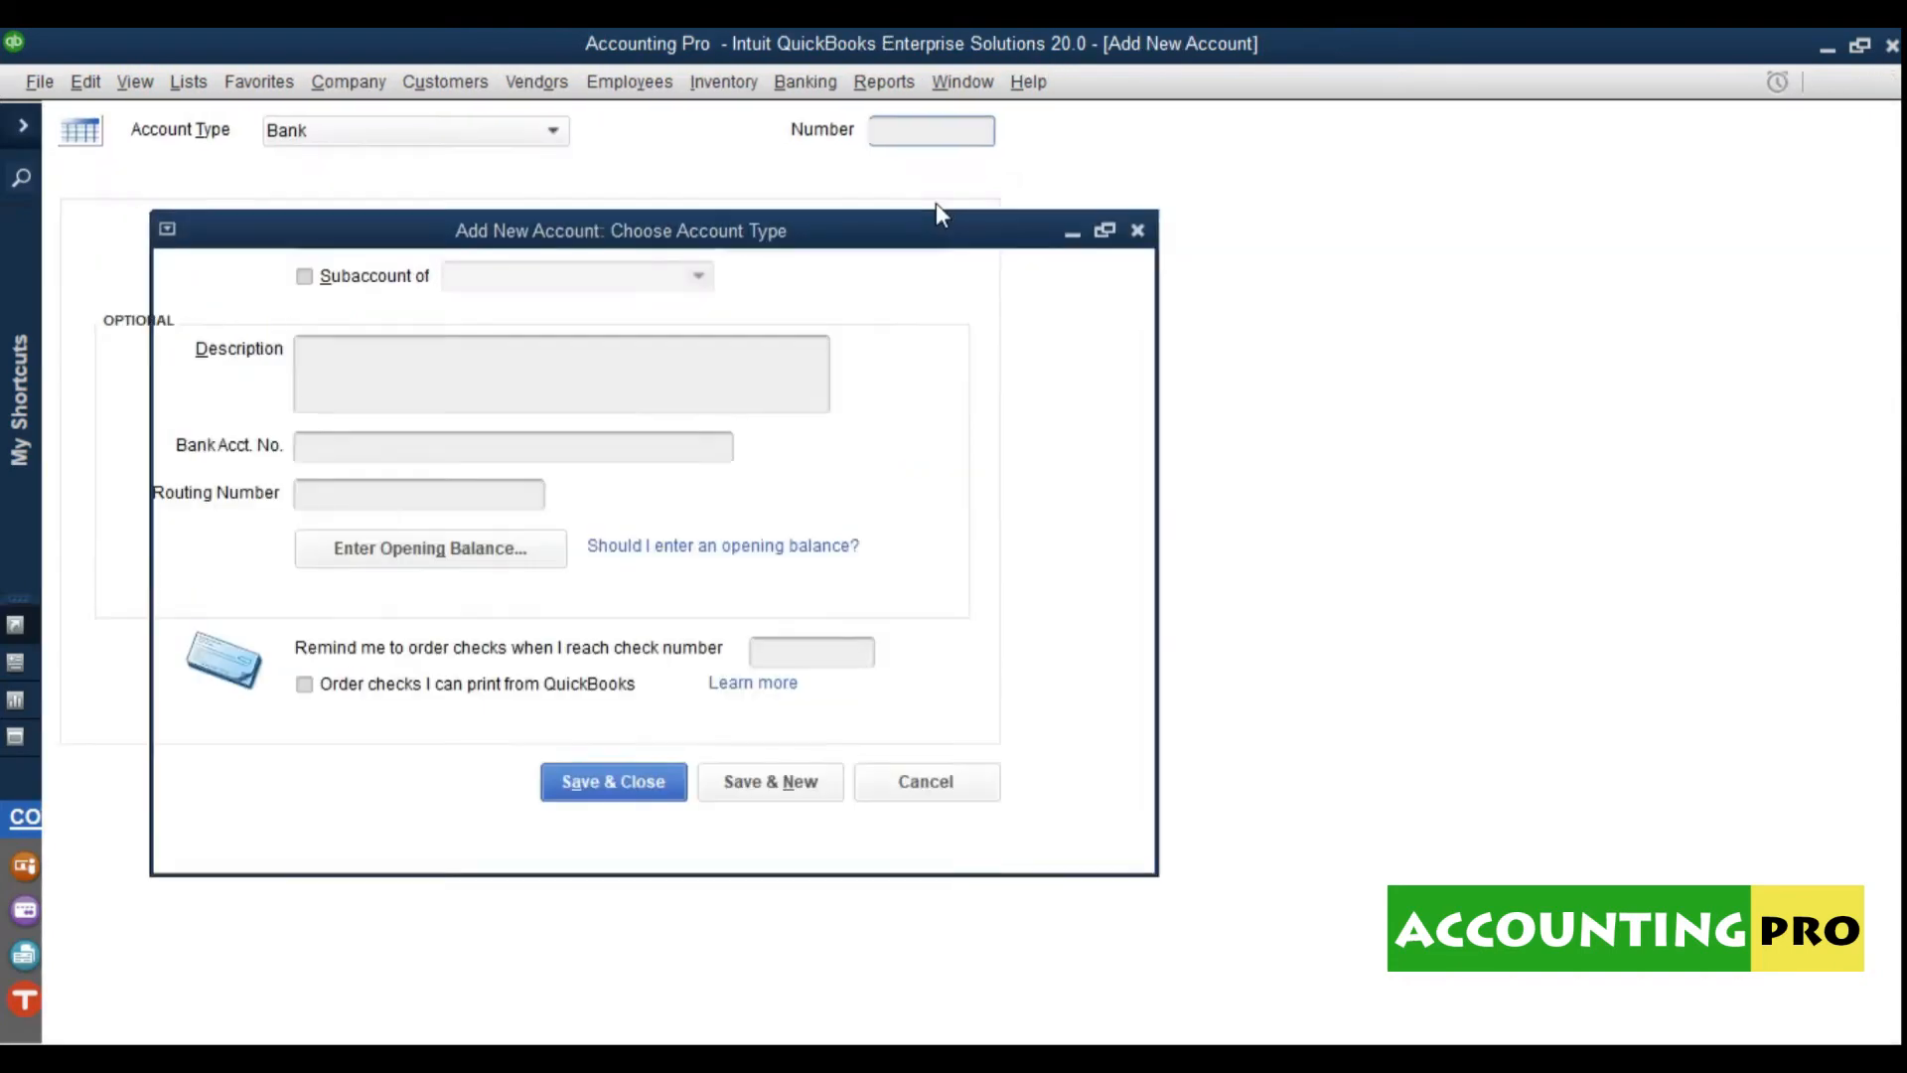
pyautogui.write('01')
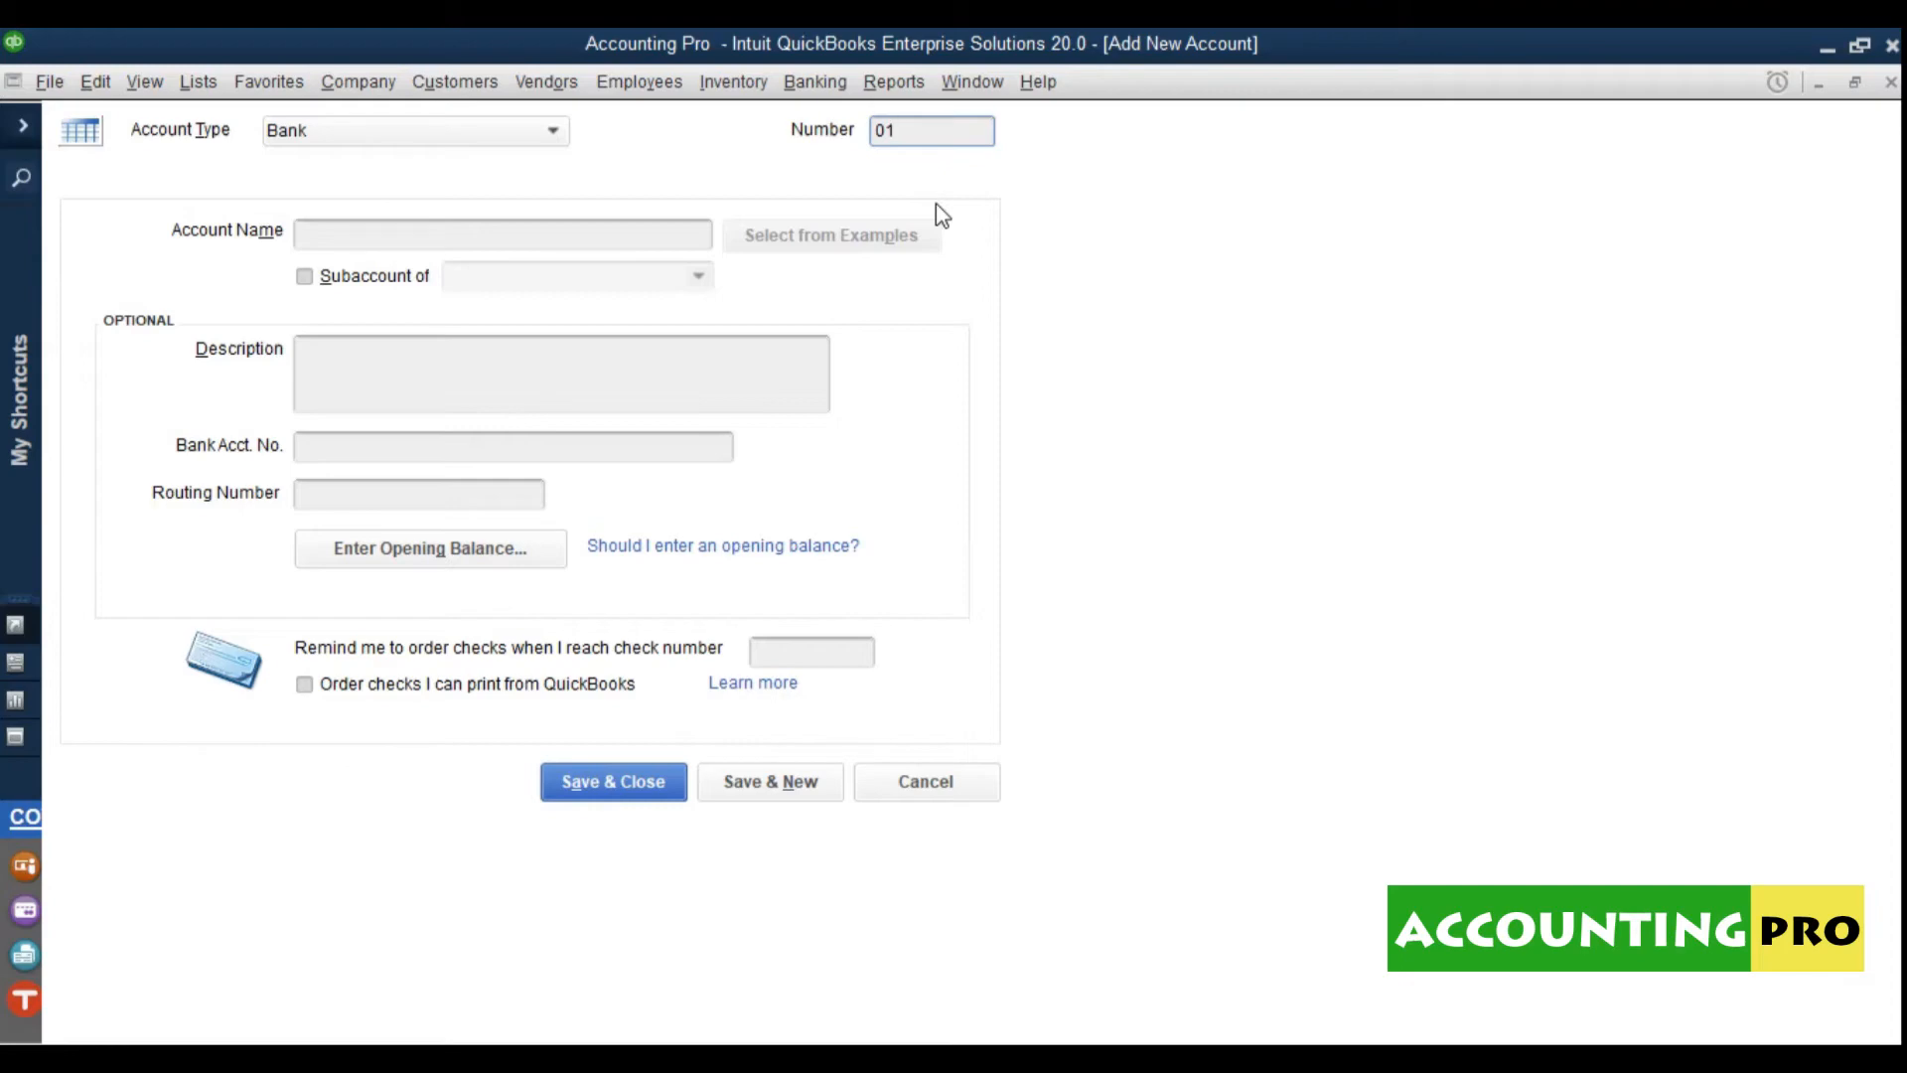
pyautogui.write('01')
pyautogui.press('BackSpace')
pyautogui.write('2')
pyautogui.click(600, 251)
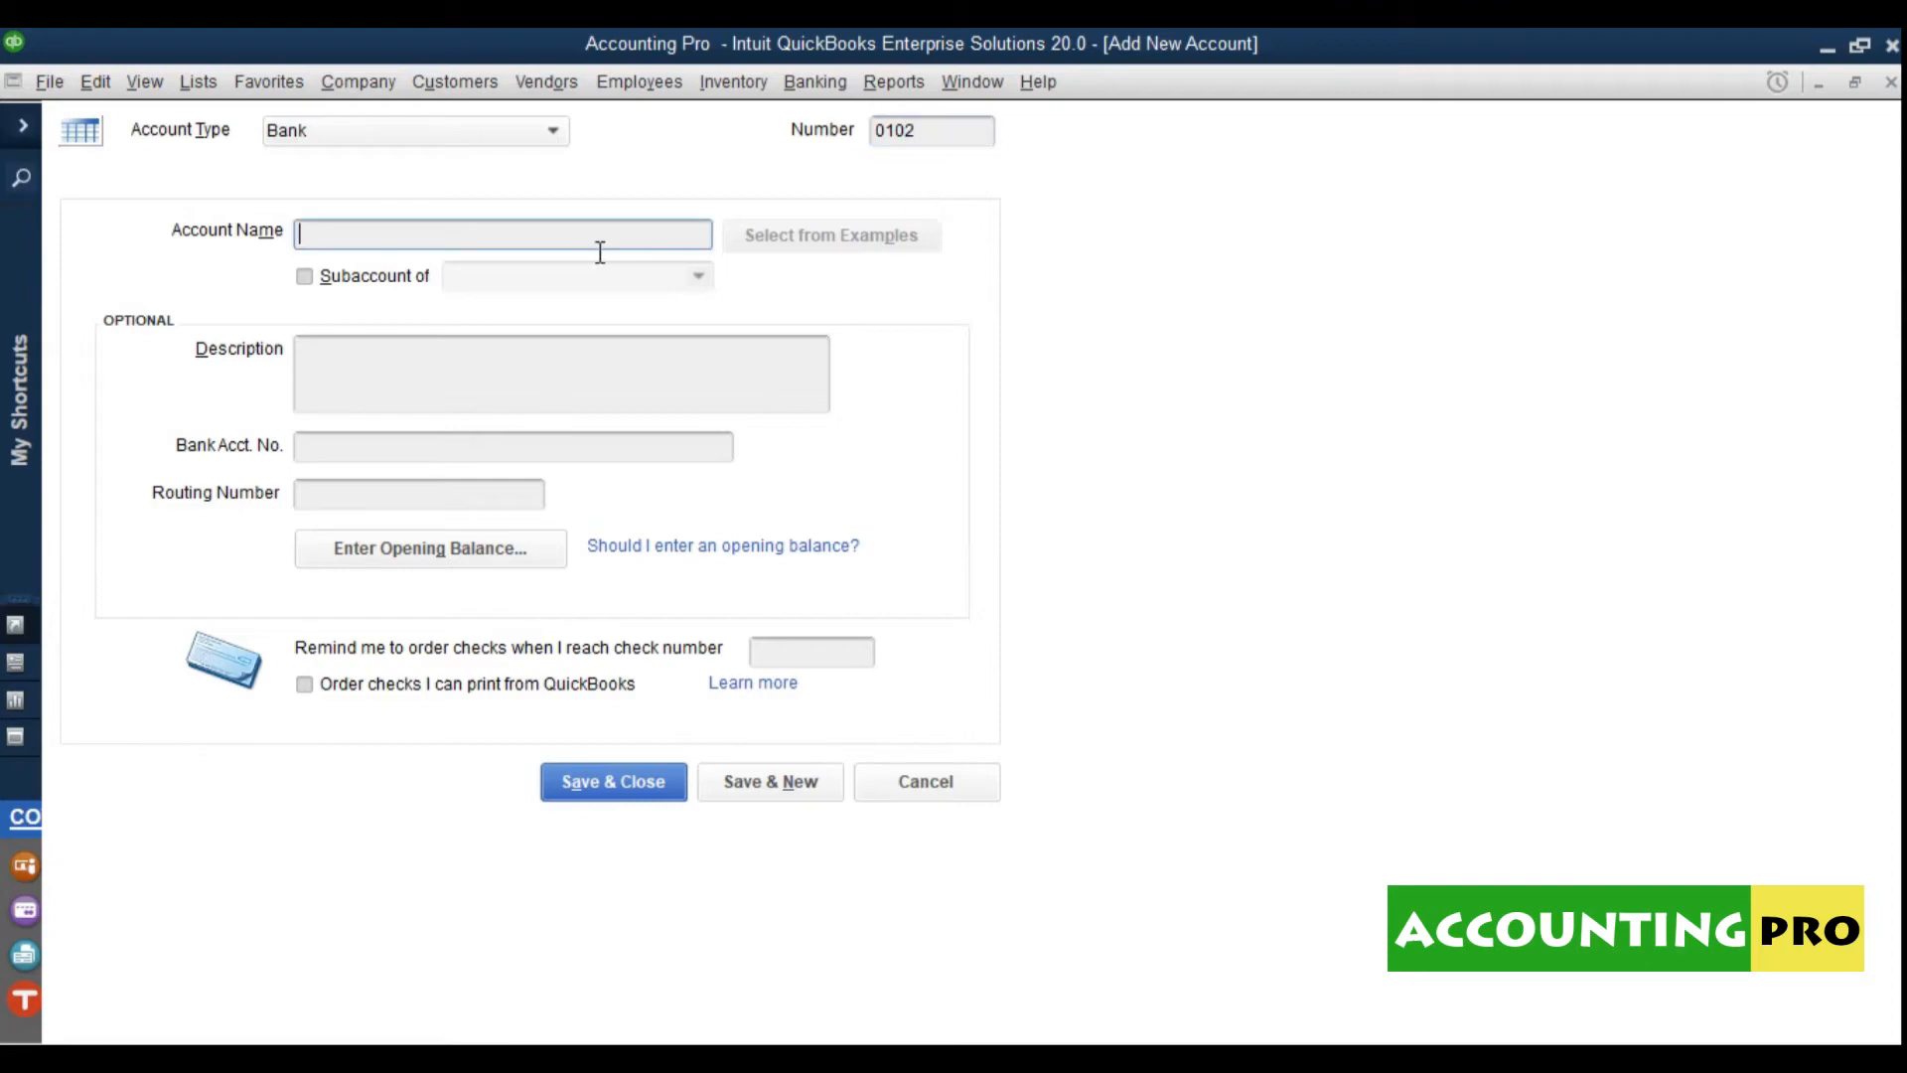
pyautogui.write('CASH AT BANKS')
# Step: Nest it under 01 · CASH & BANK BALANCES, save, and decline bank feeds
pyautogui.click(395, 283)
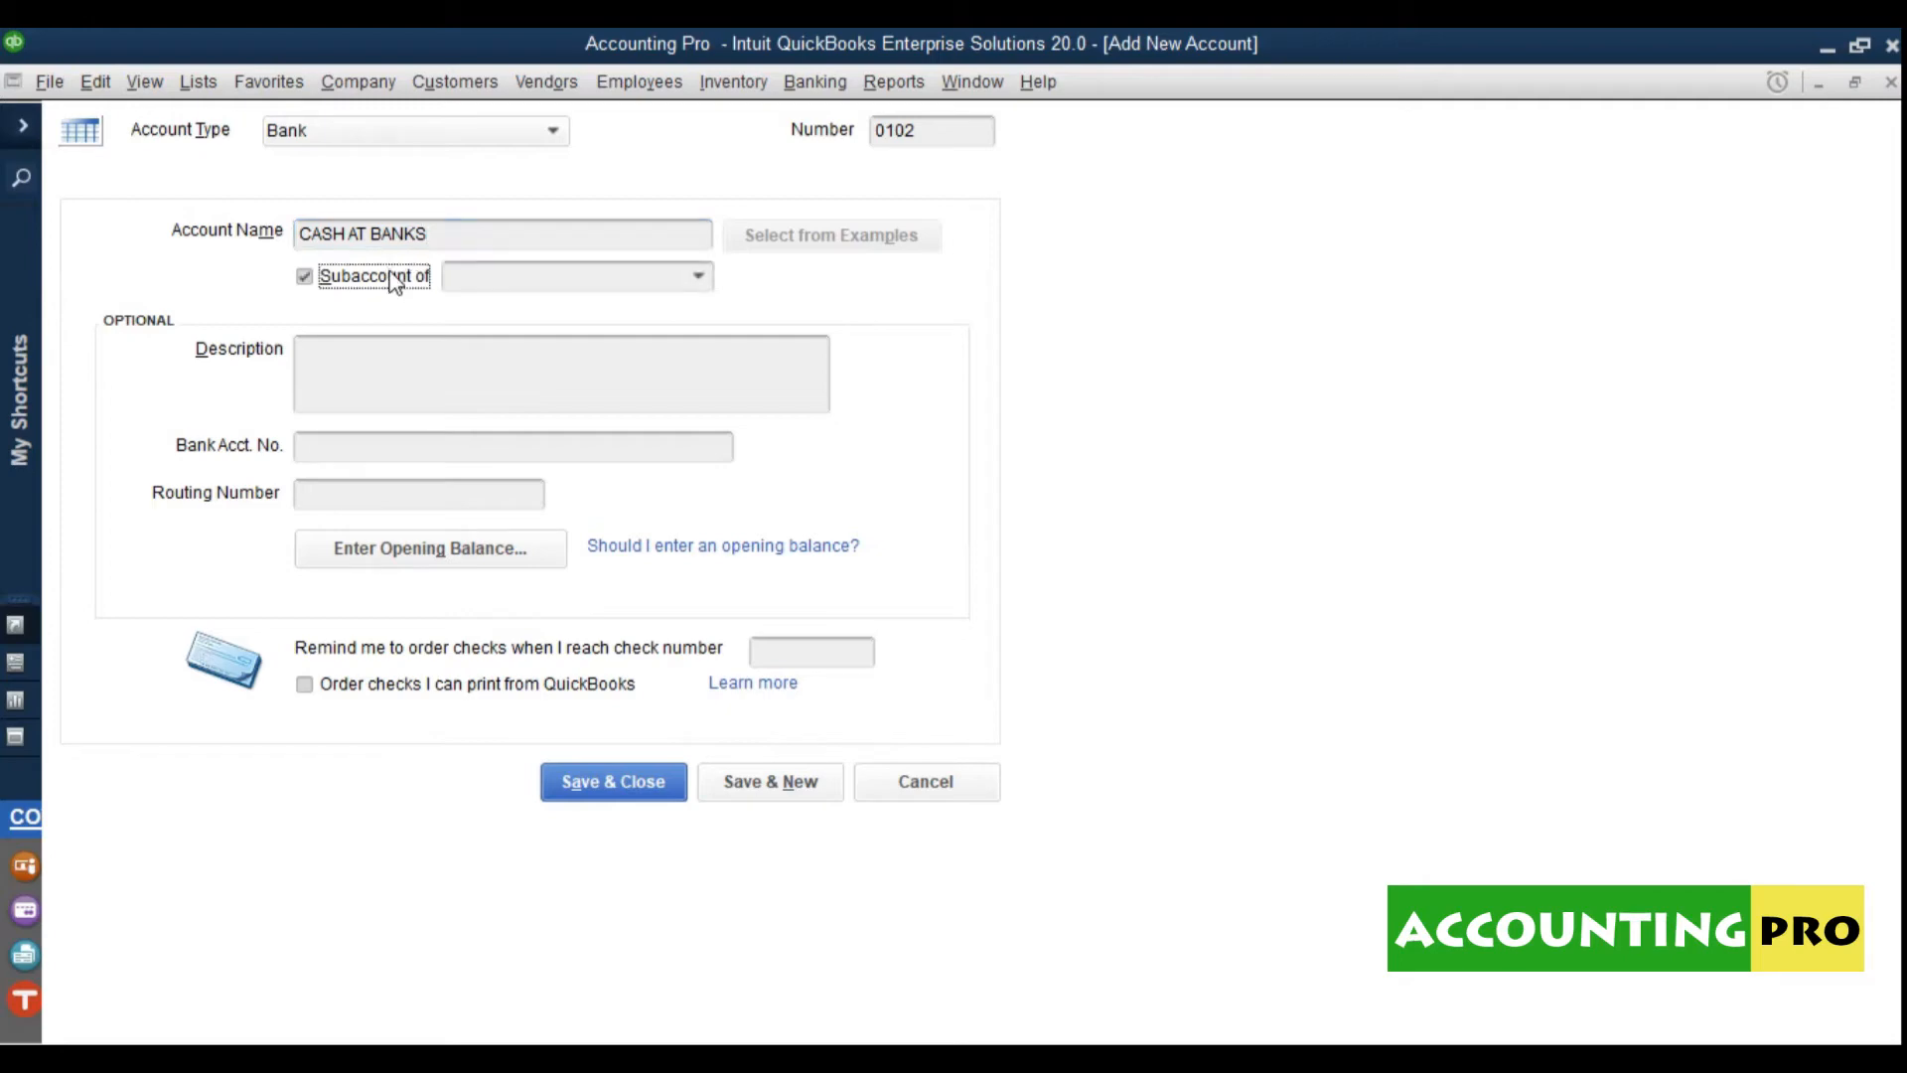
pyautogui.click(699, 278)
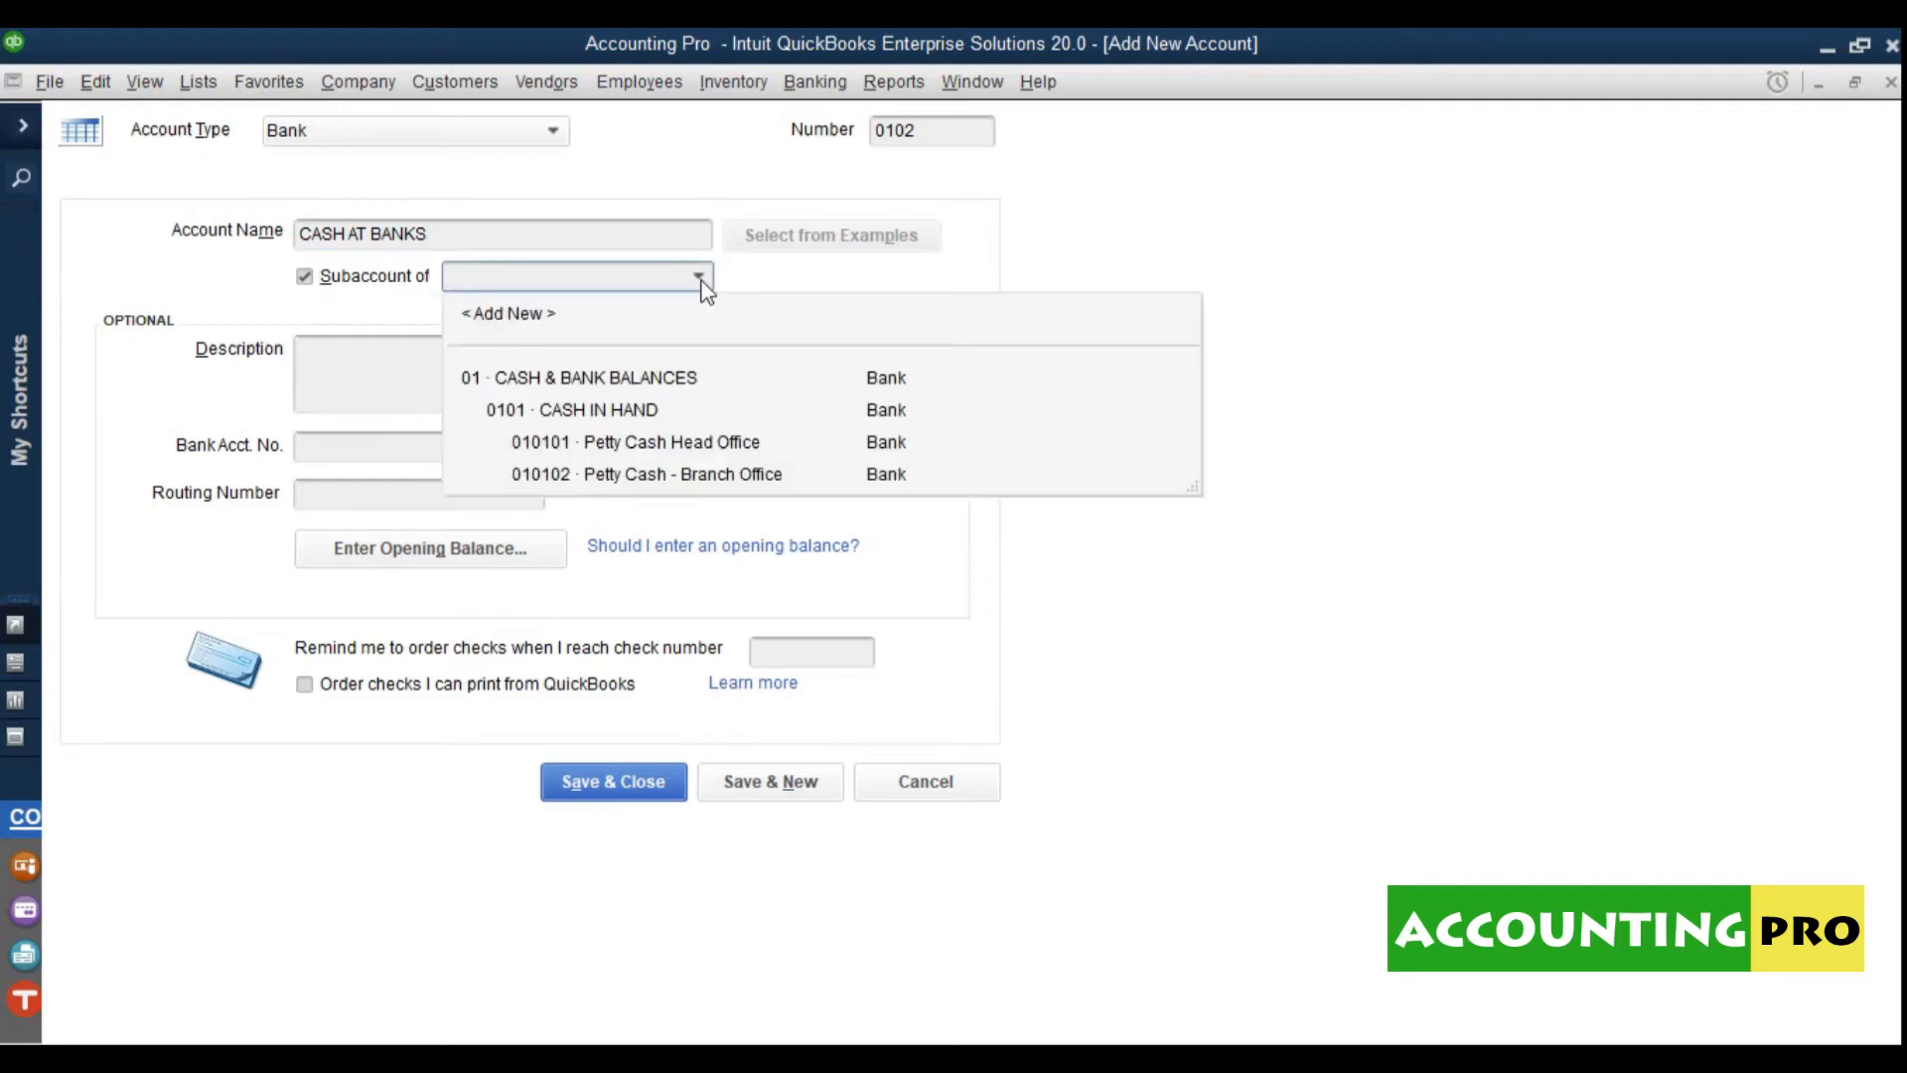
pyautogui.click(617, 381)
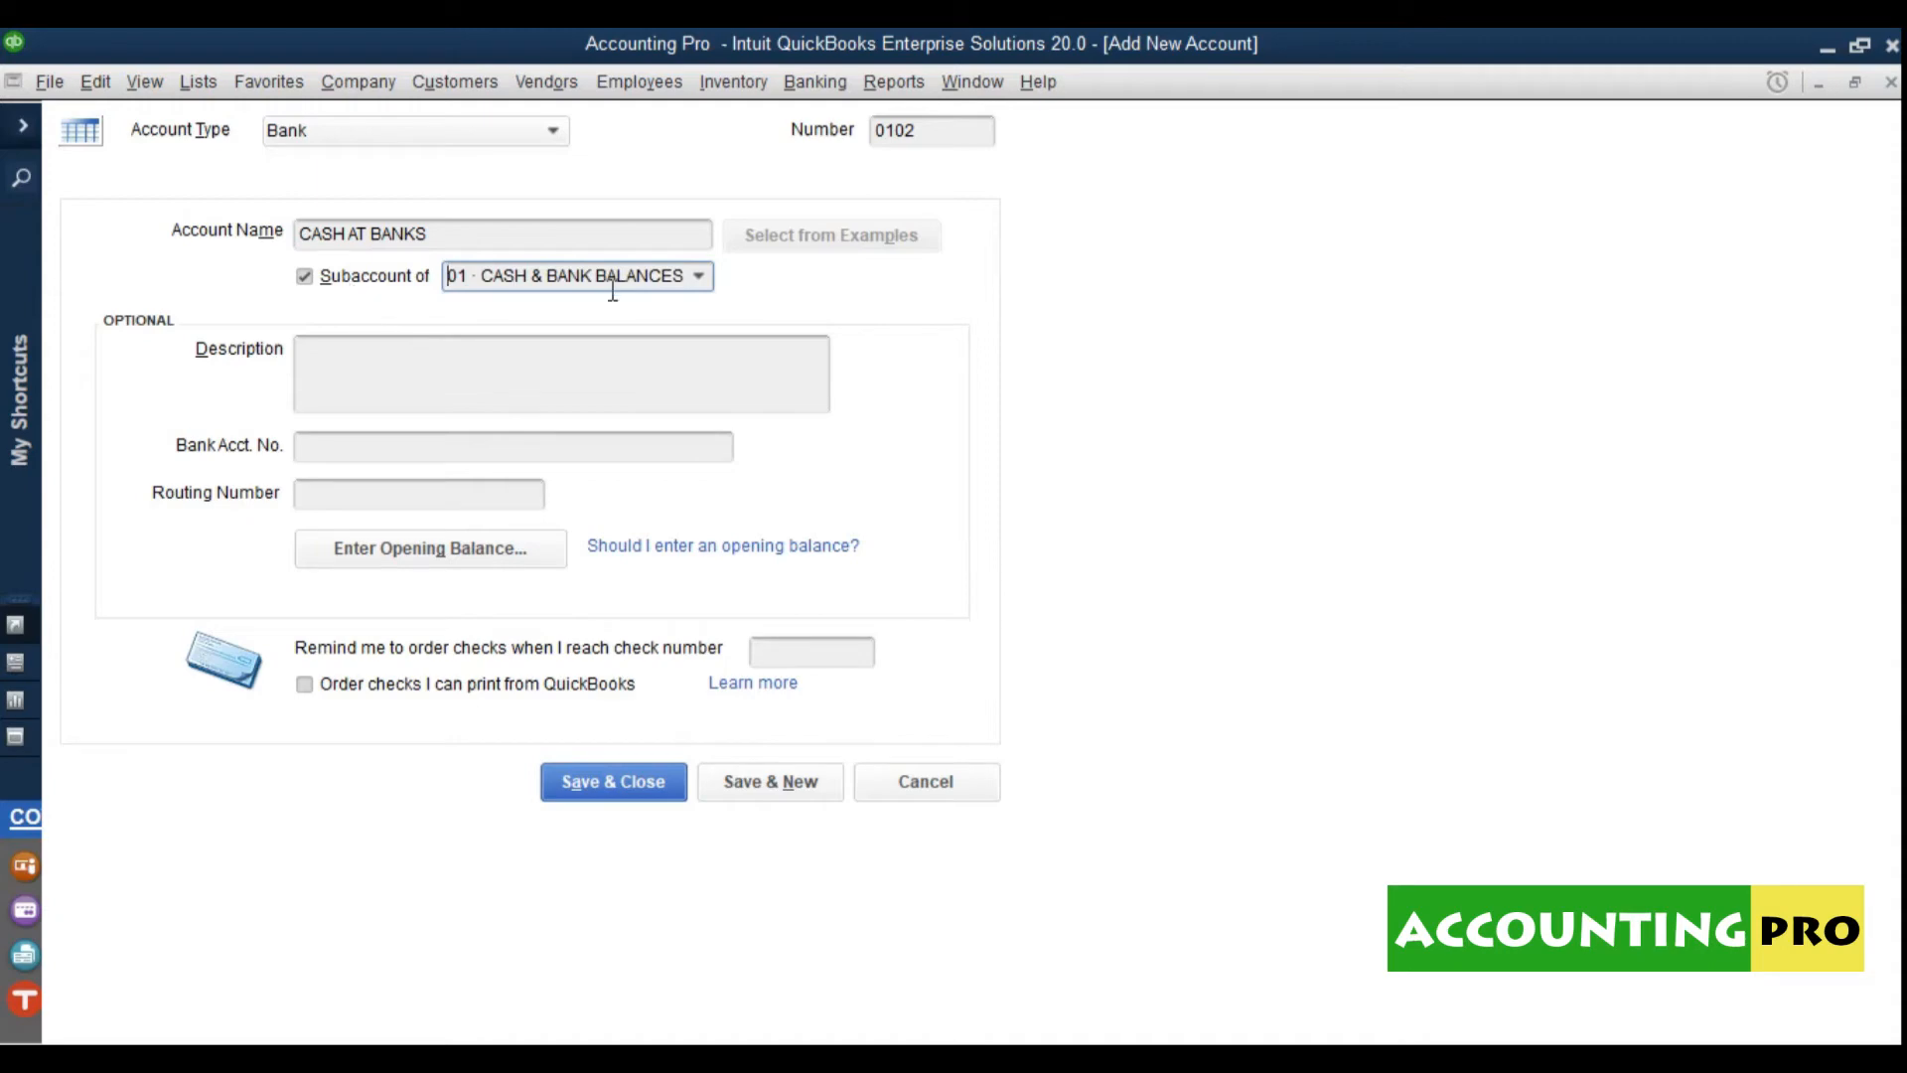
pyautogui.click(701, 279)
pyautogui.click(701, 278)
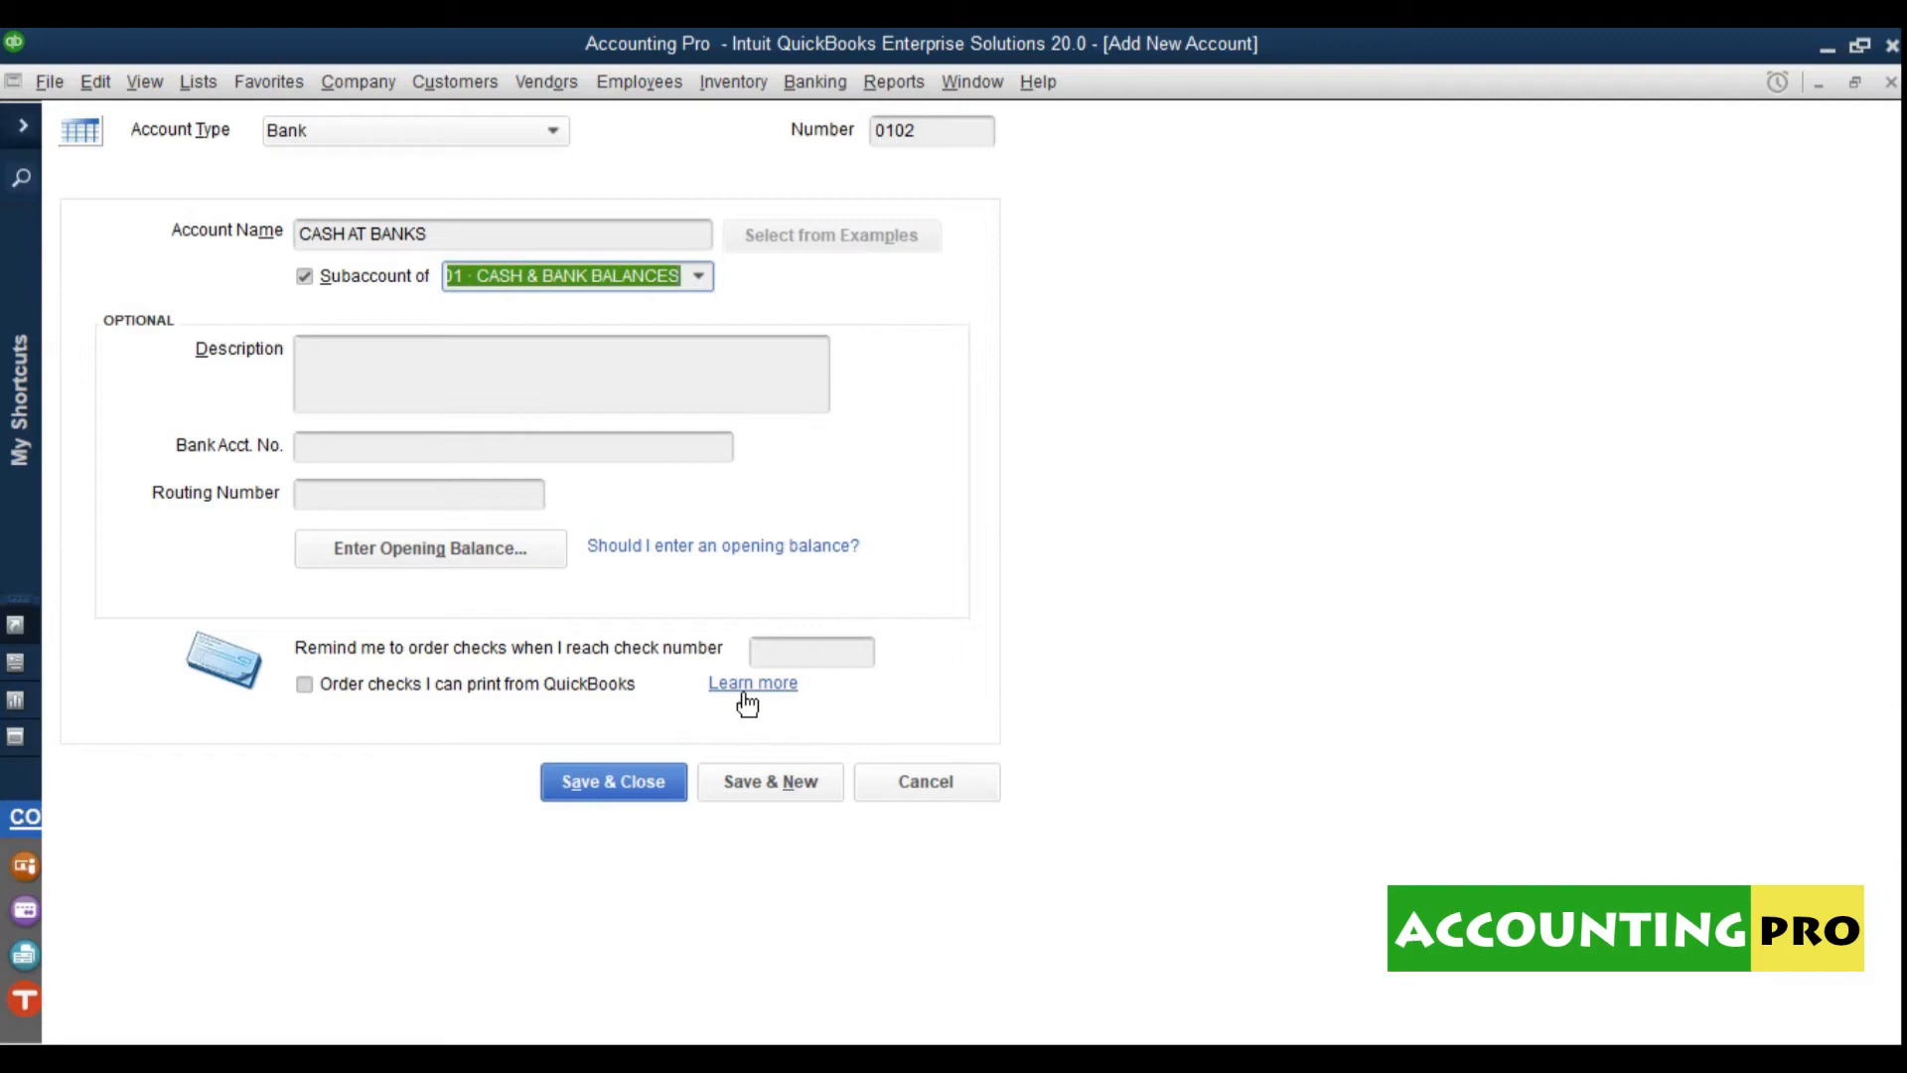
pyautogui.click(702, 278)
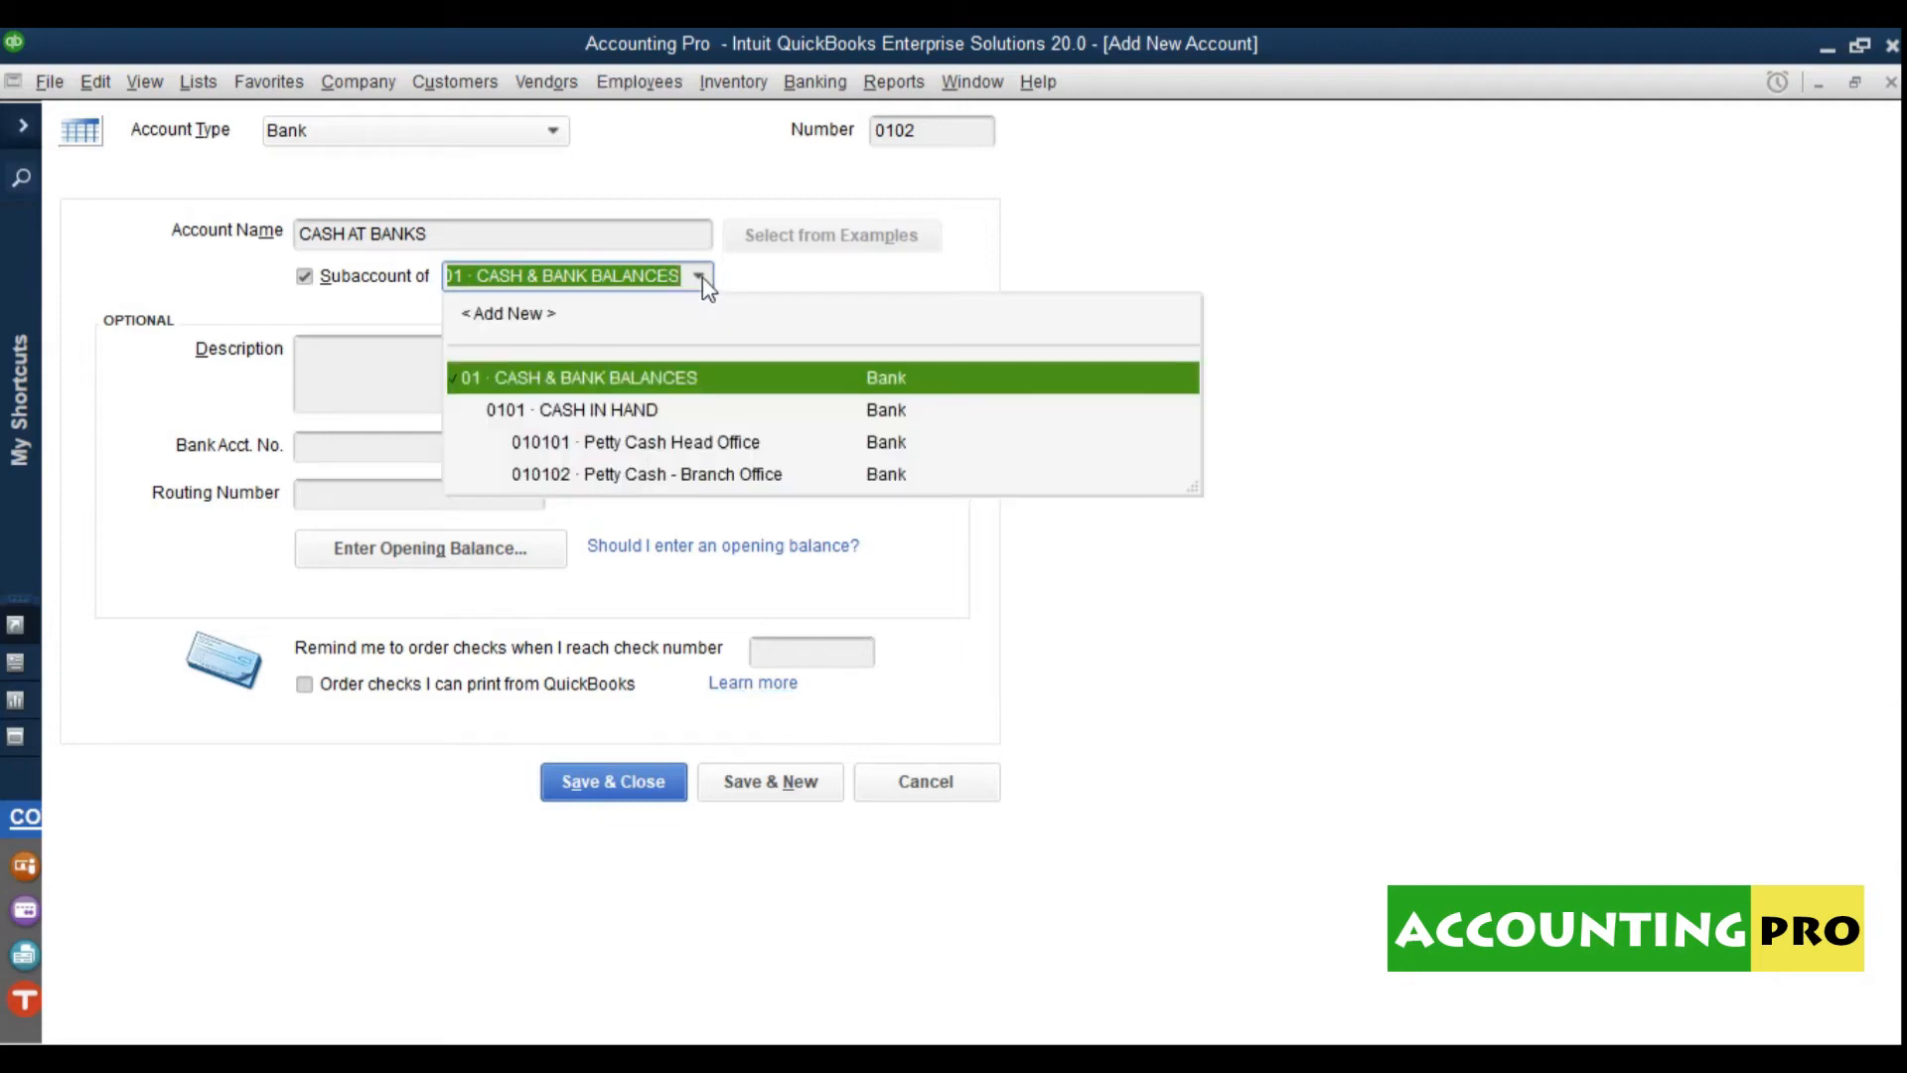
pyautogui.click(701, 277)
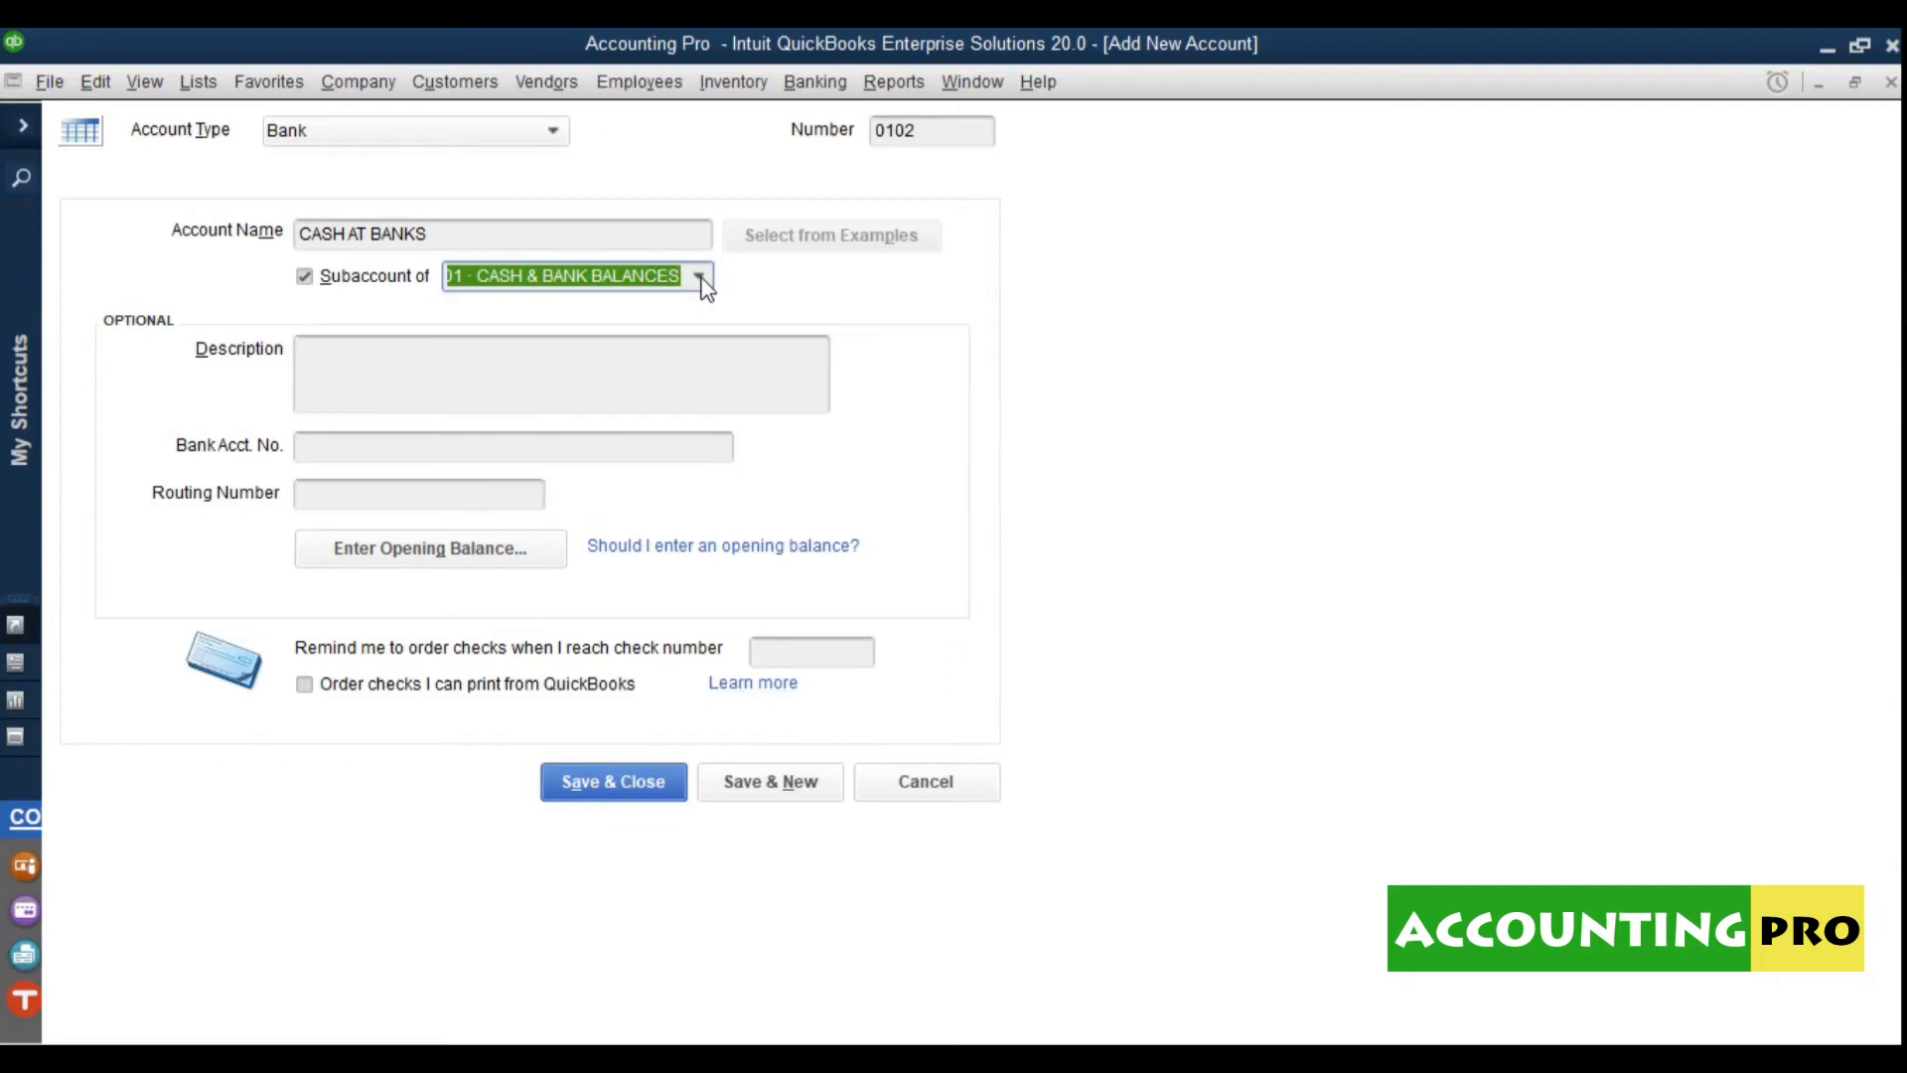
pyautogui.click(624, 795)
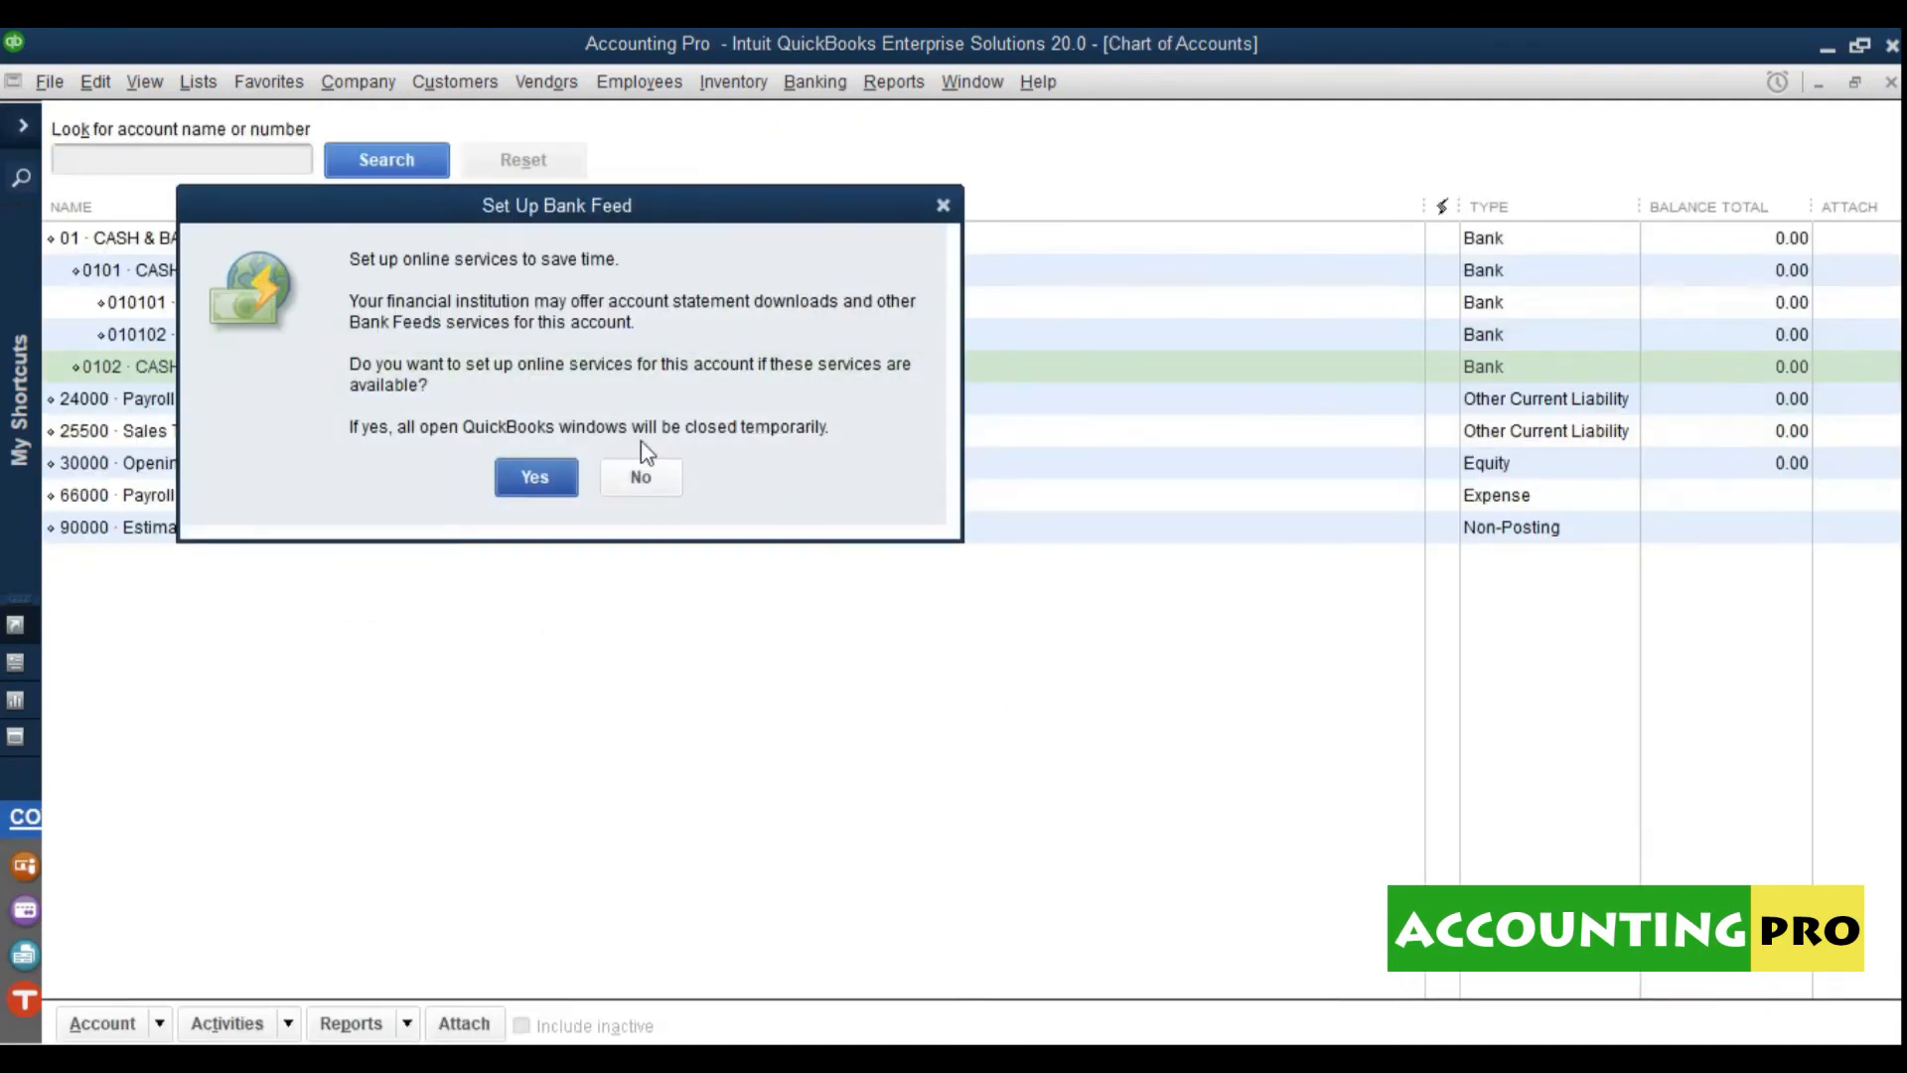
pyautogui.click(637, 478)
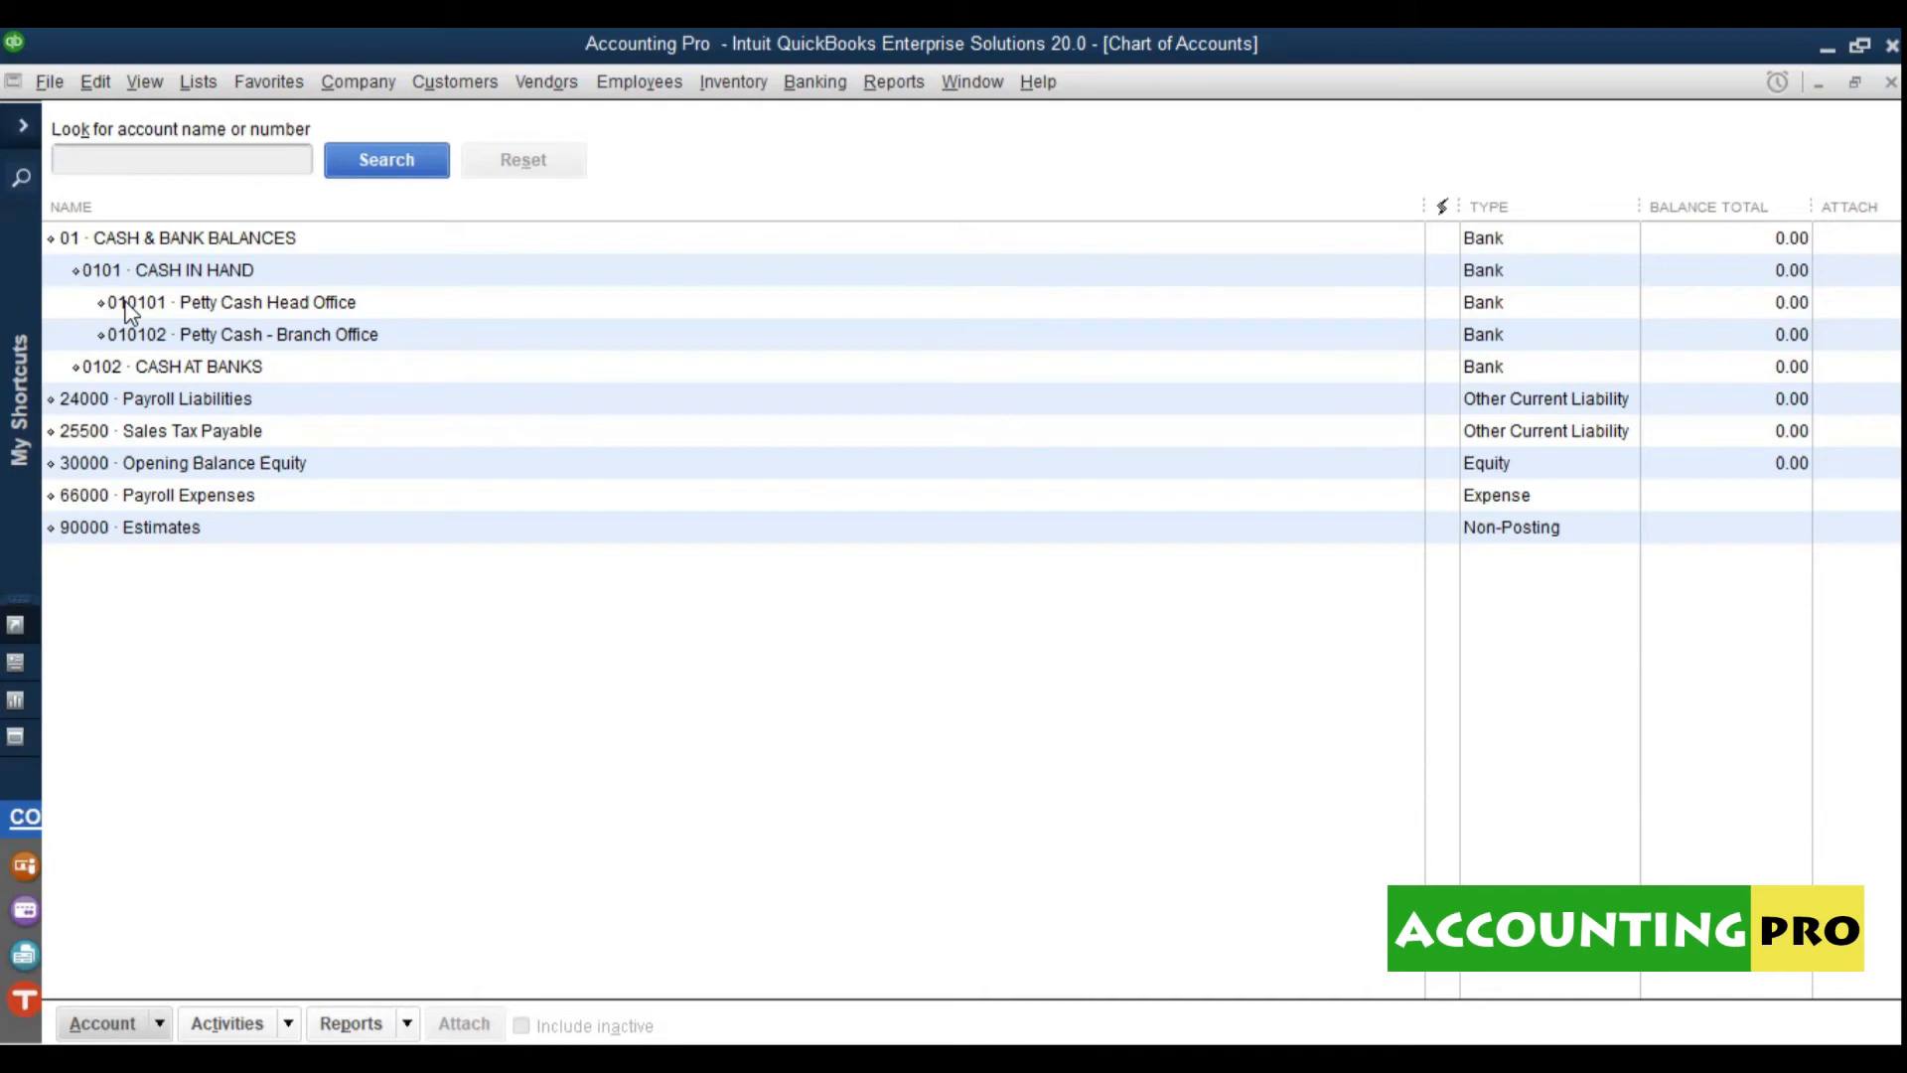
# Step: Start a new Bank account numbered 010201 named STANDARD CHARTERED BANK in capitals
pyautogui.click(161, 376)
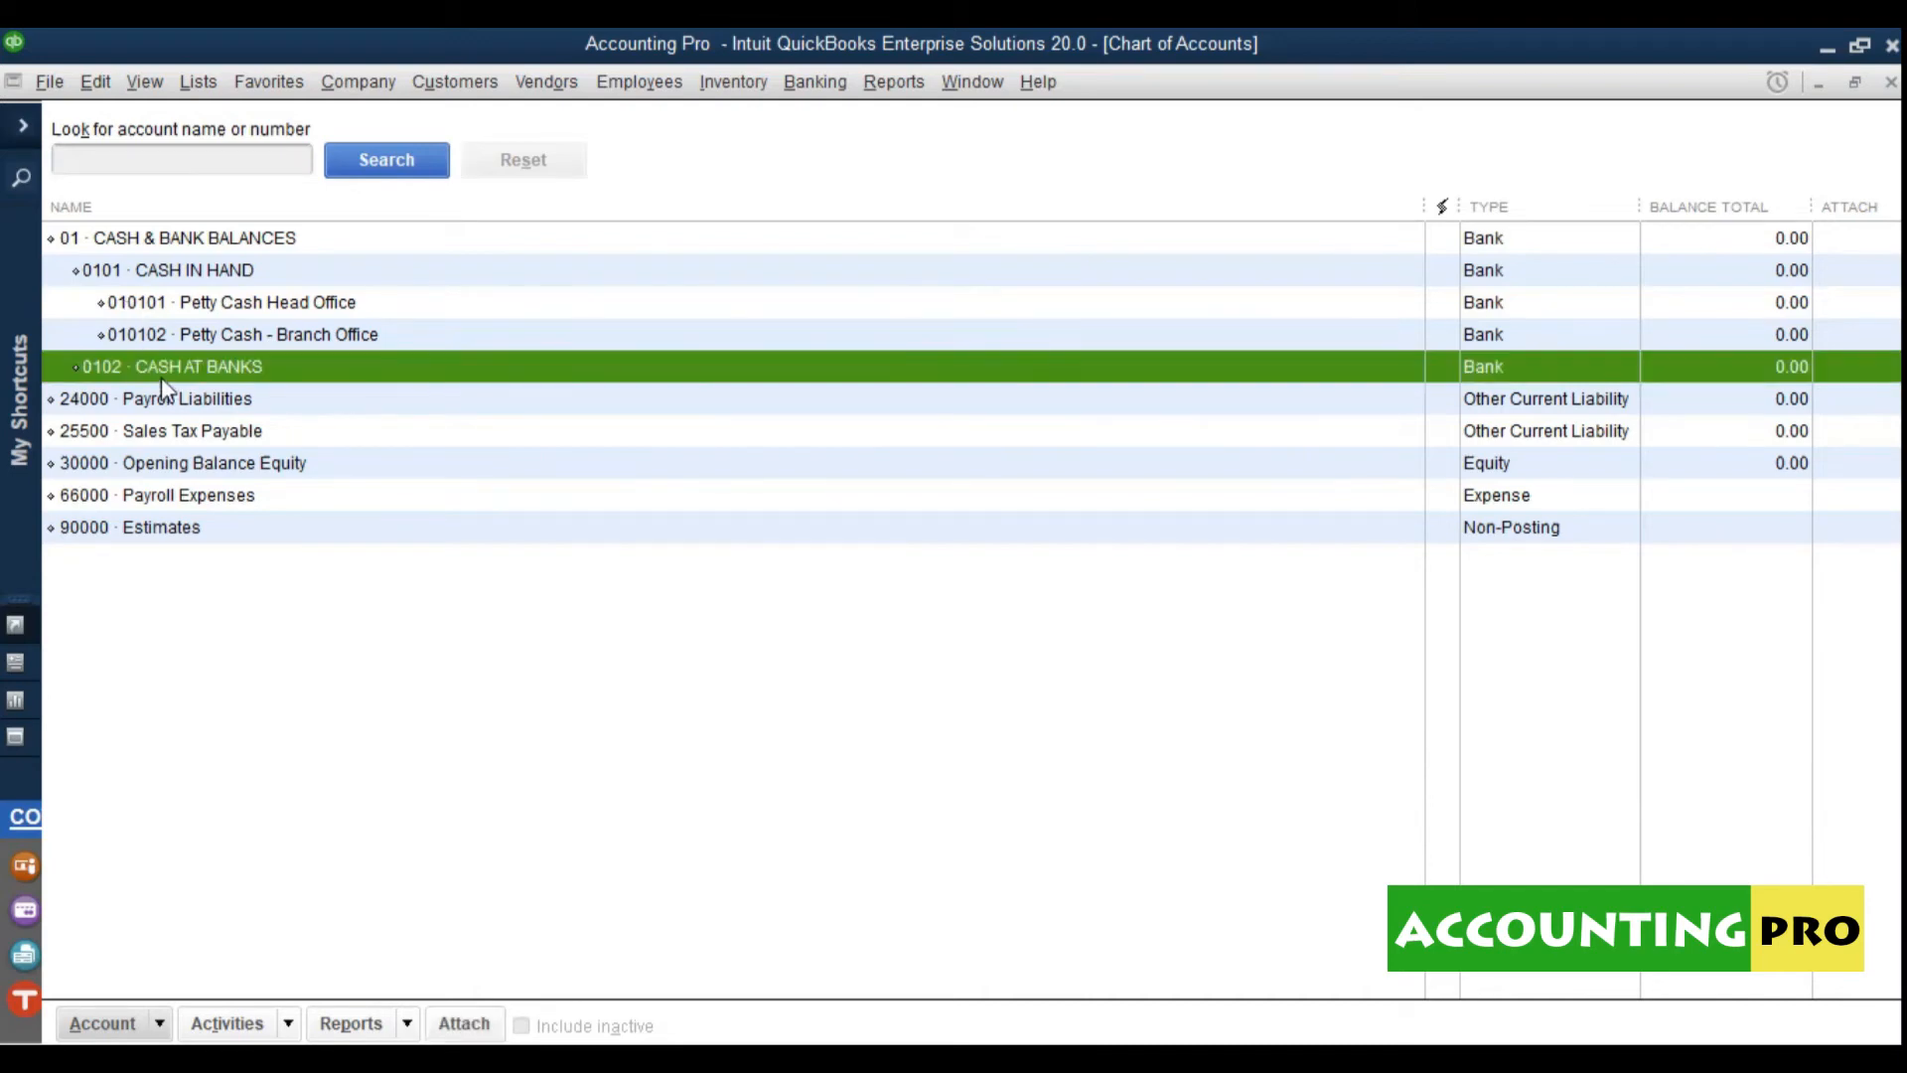
pyautogui.click(99, 1023)
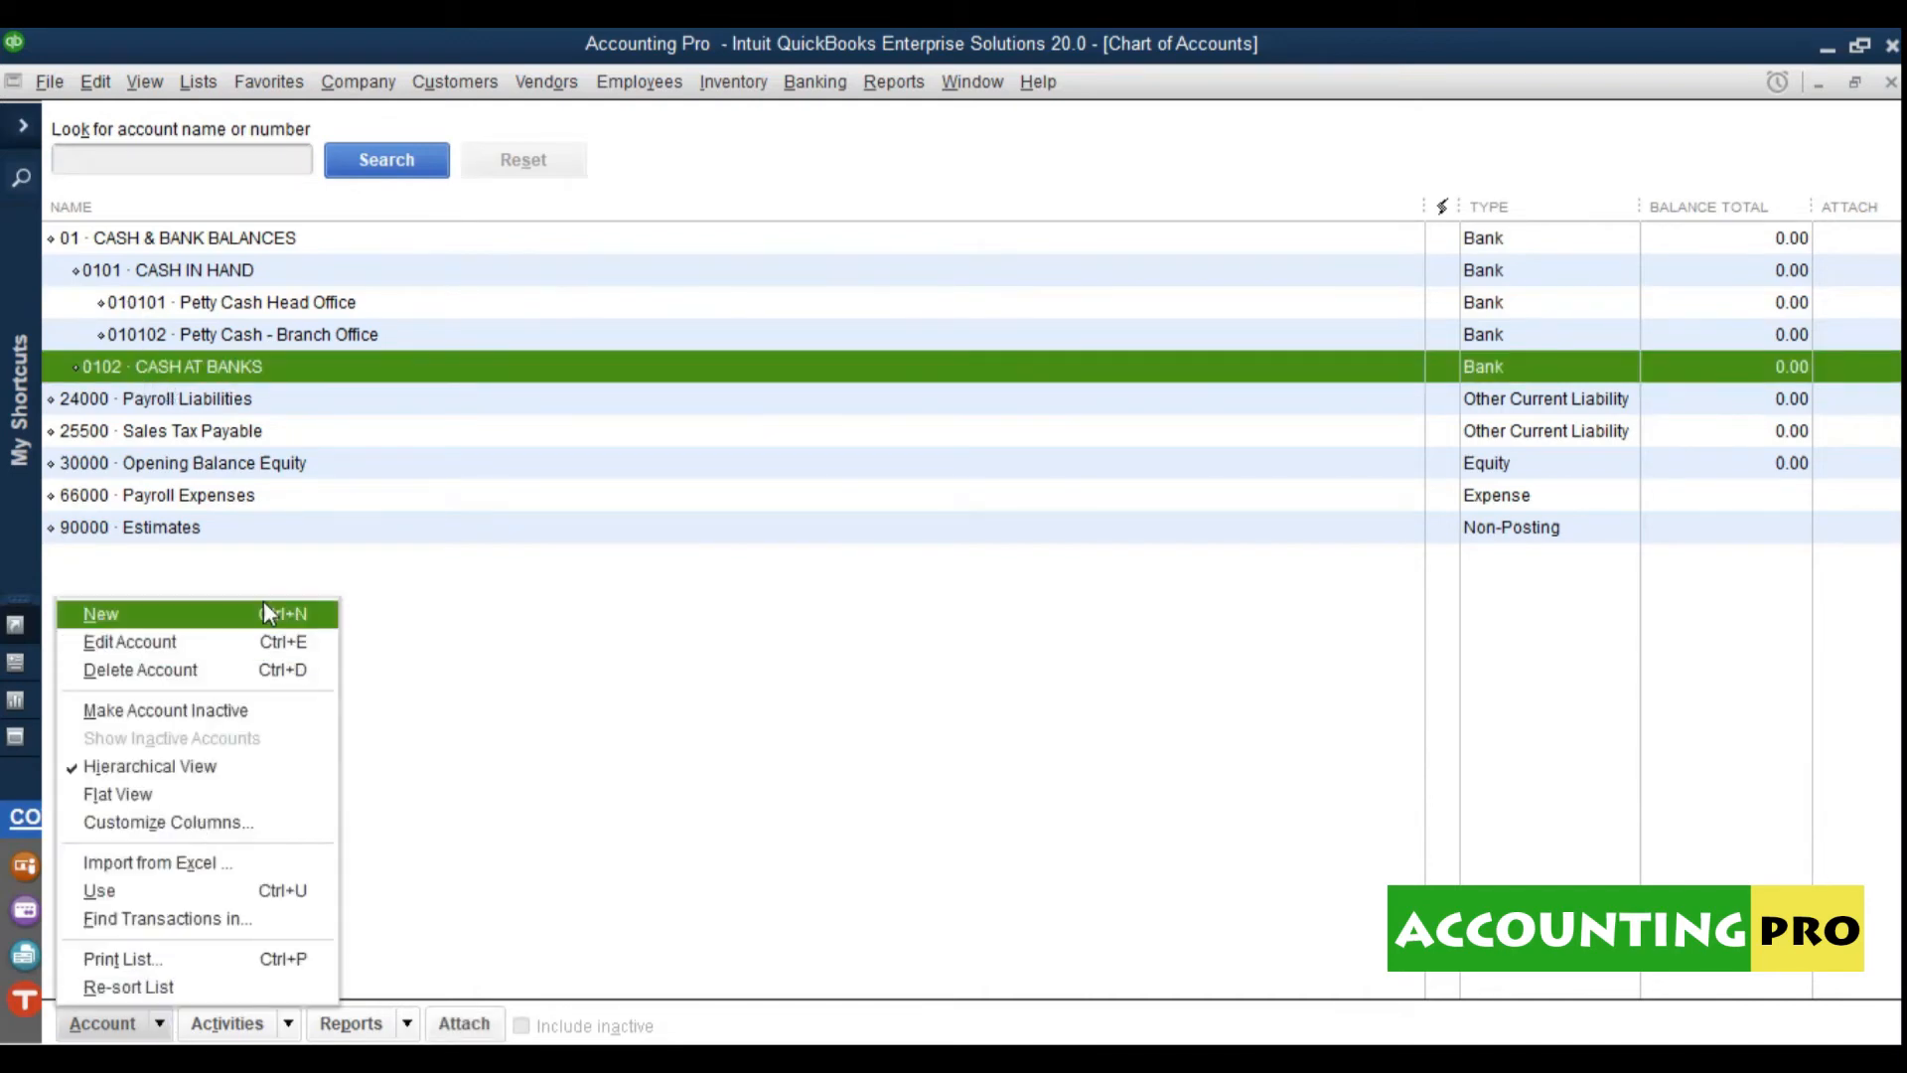
pyautogui.click(264, 601)
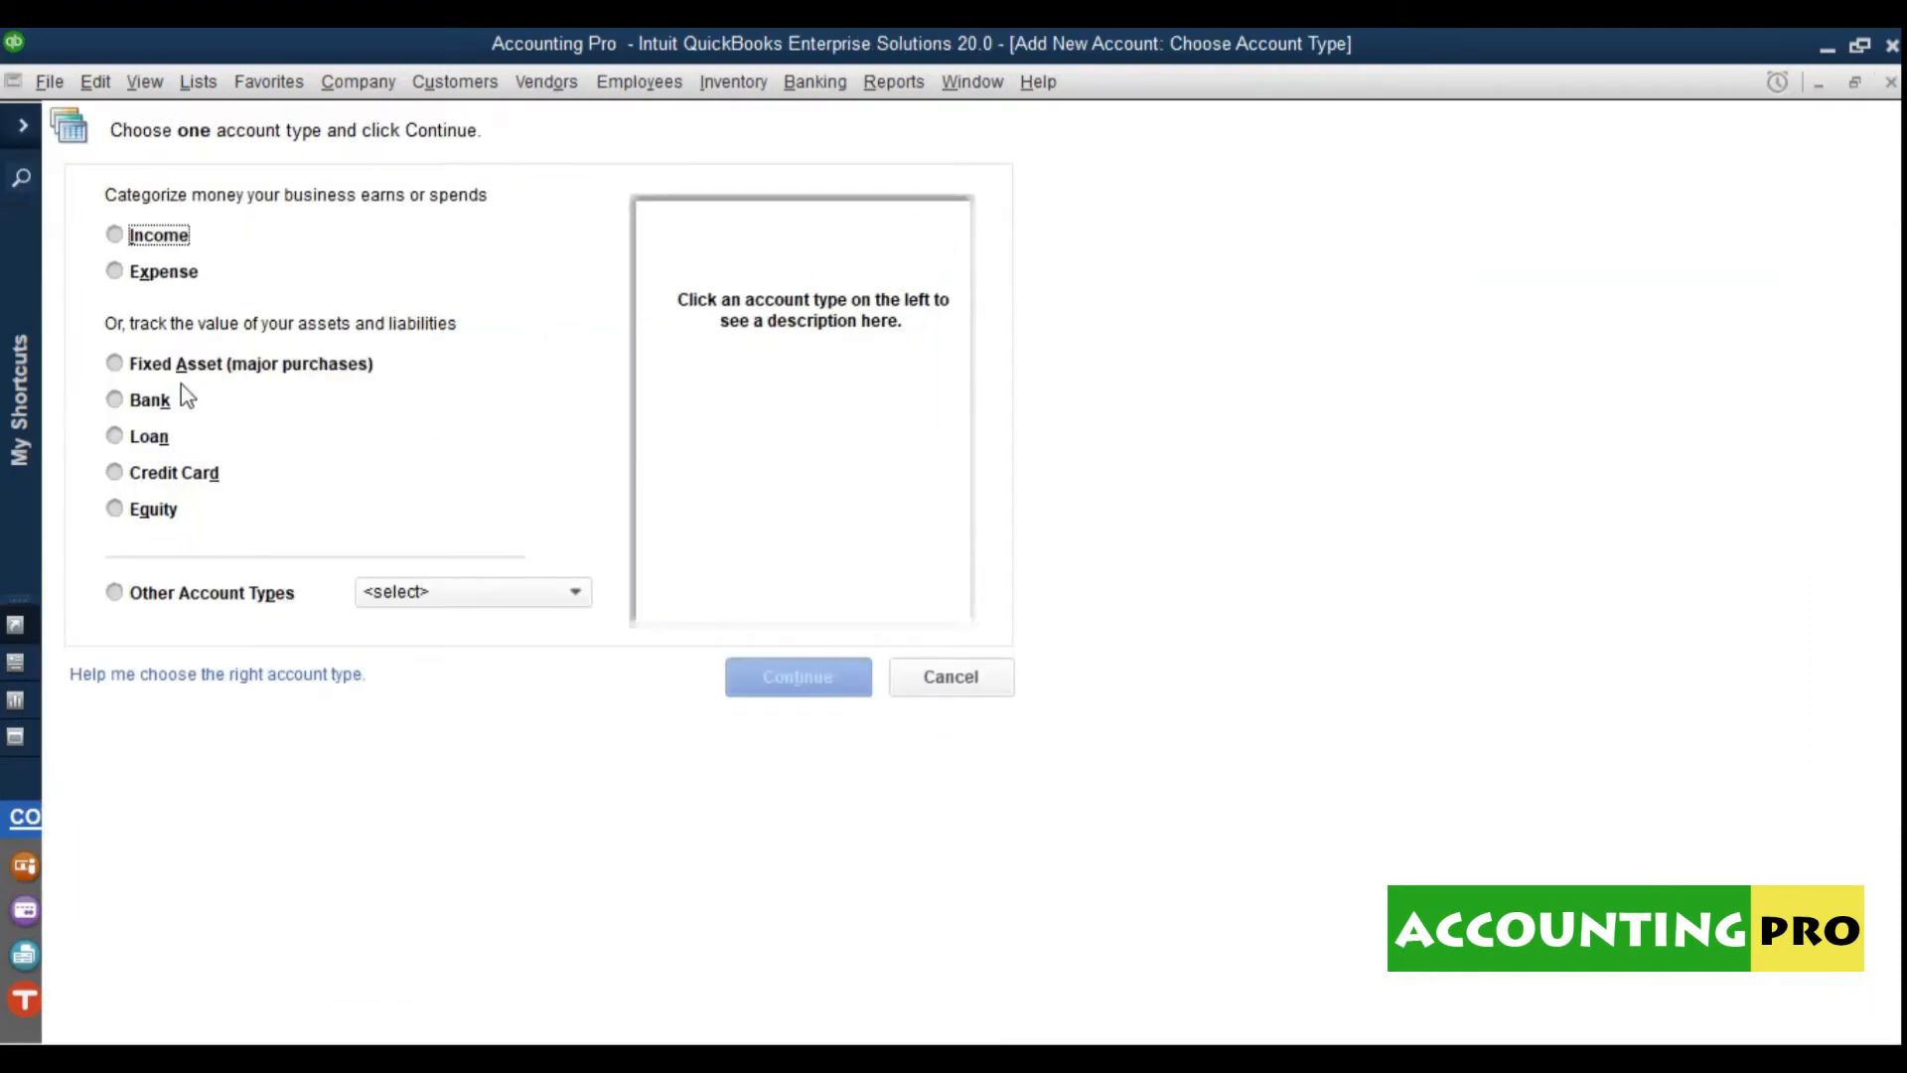
pyautogui.click(154, 403)
pyautogui.click(796, 675)
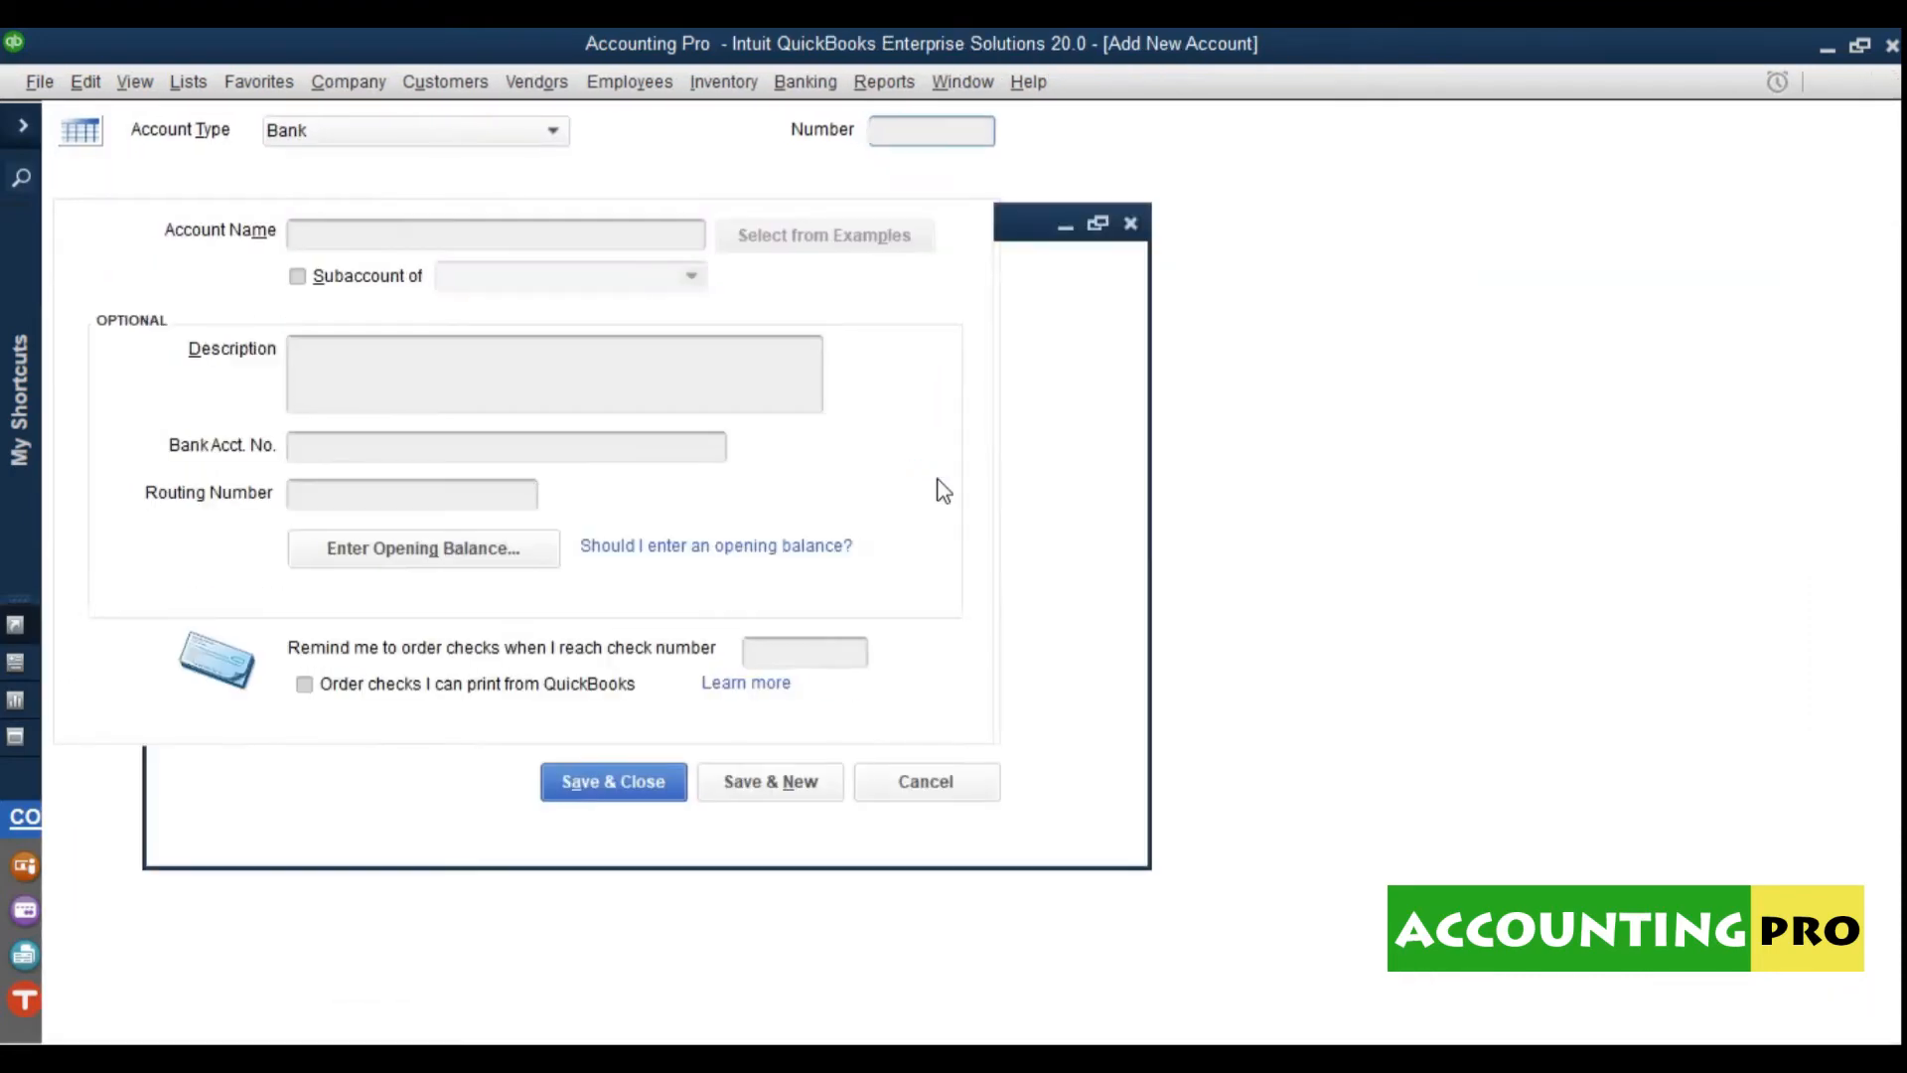
pyautogui.write('01')
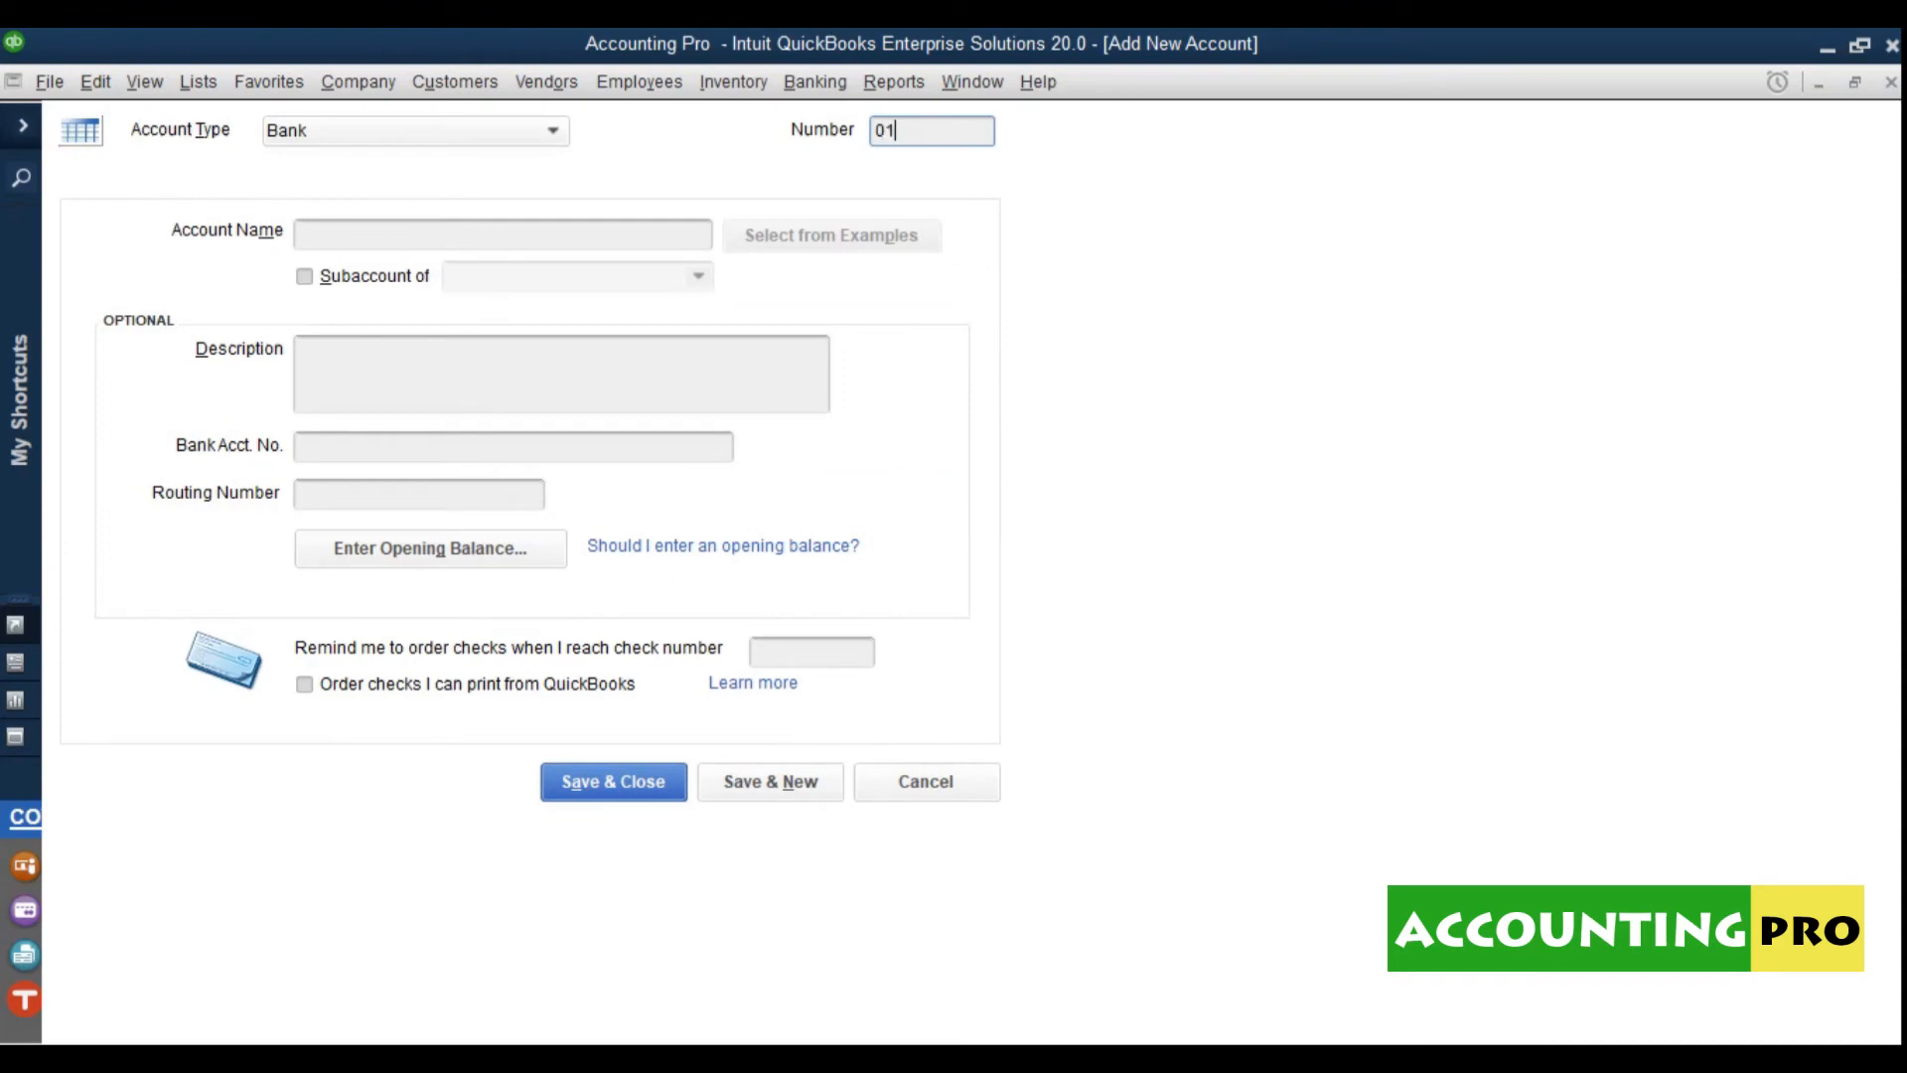
pyautogui.write('0201')
pyautogui.click(543, 246)
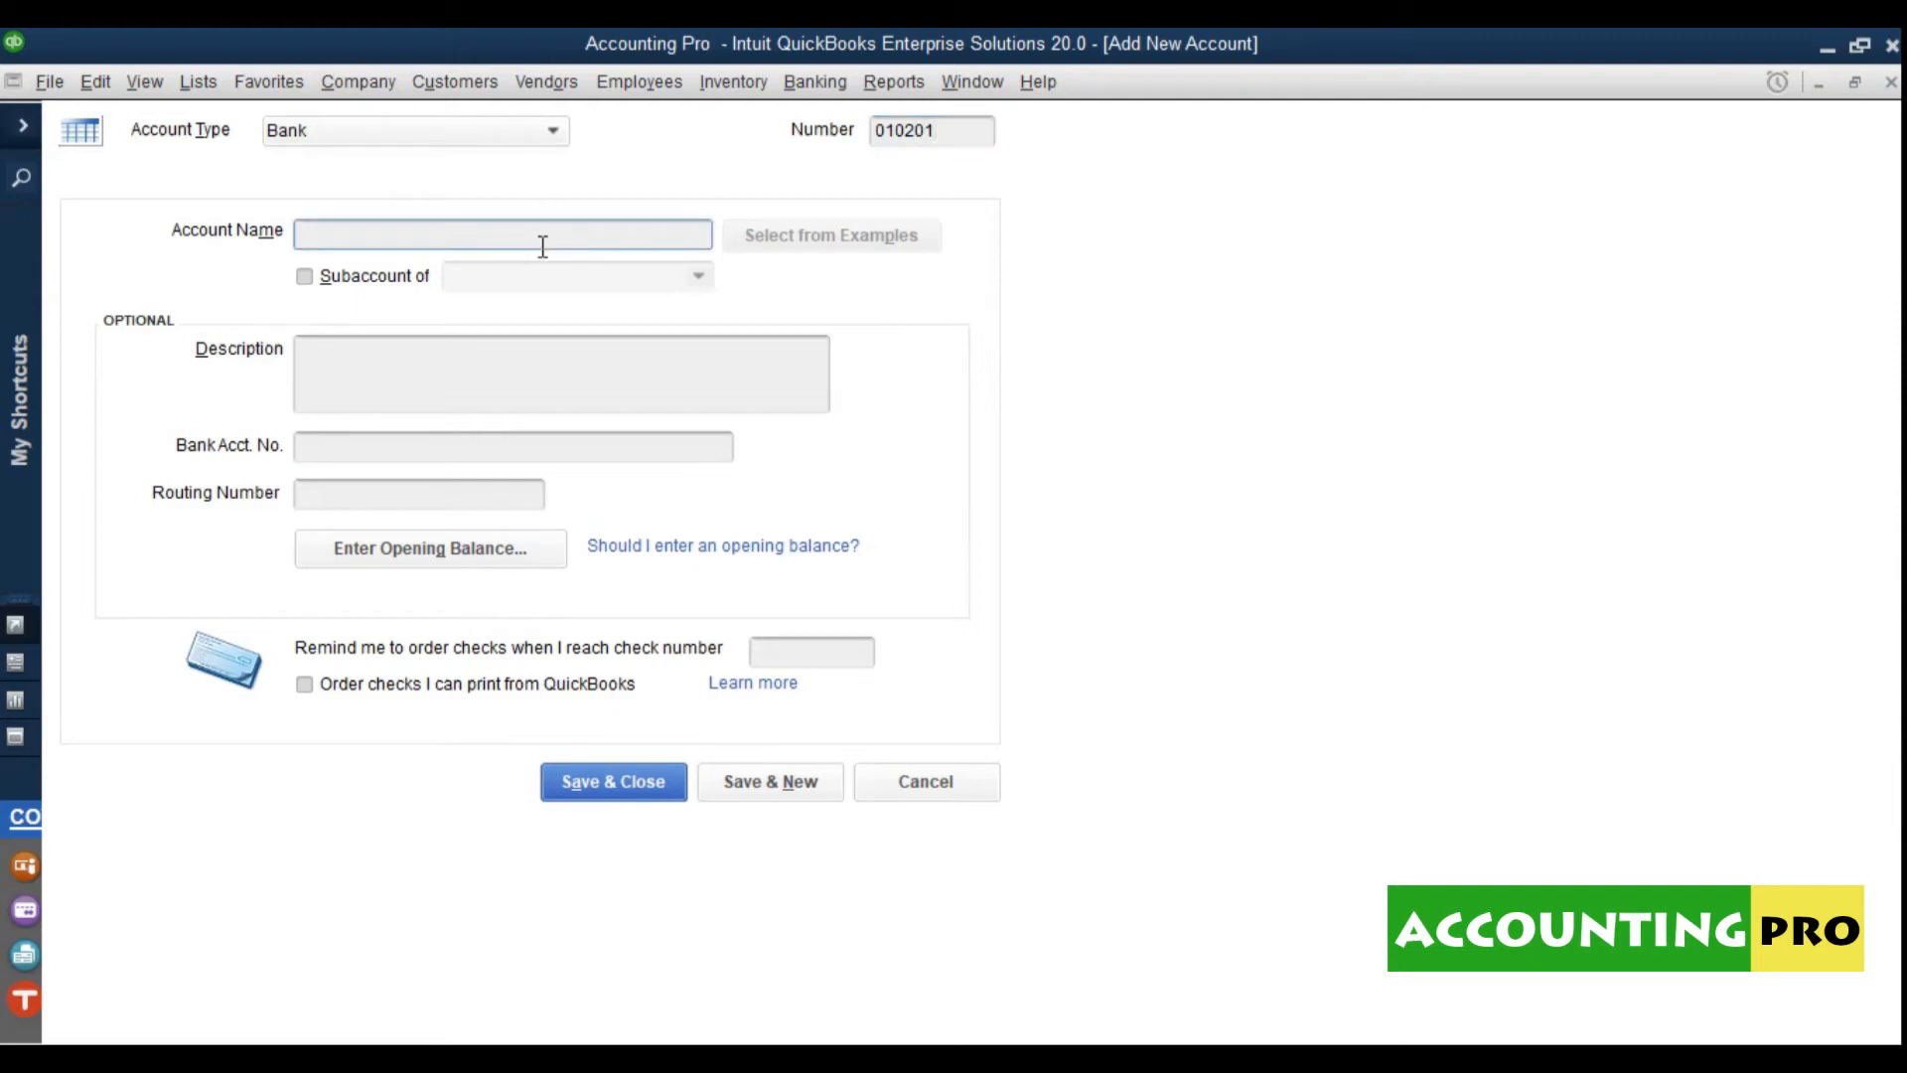
pyautogui.write('Standard Chartered Bank')
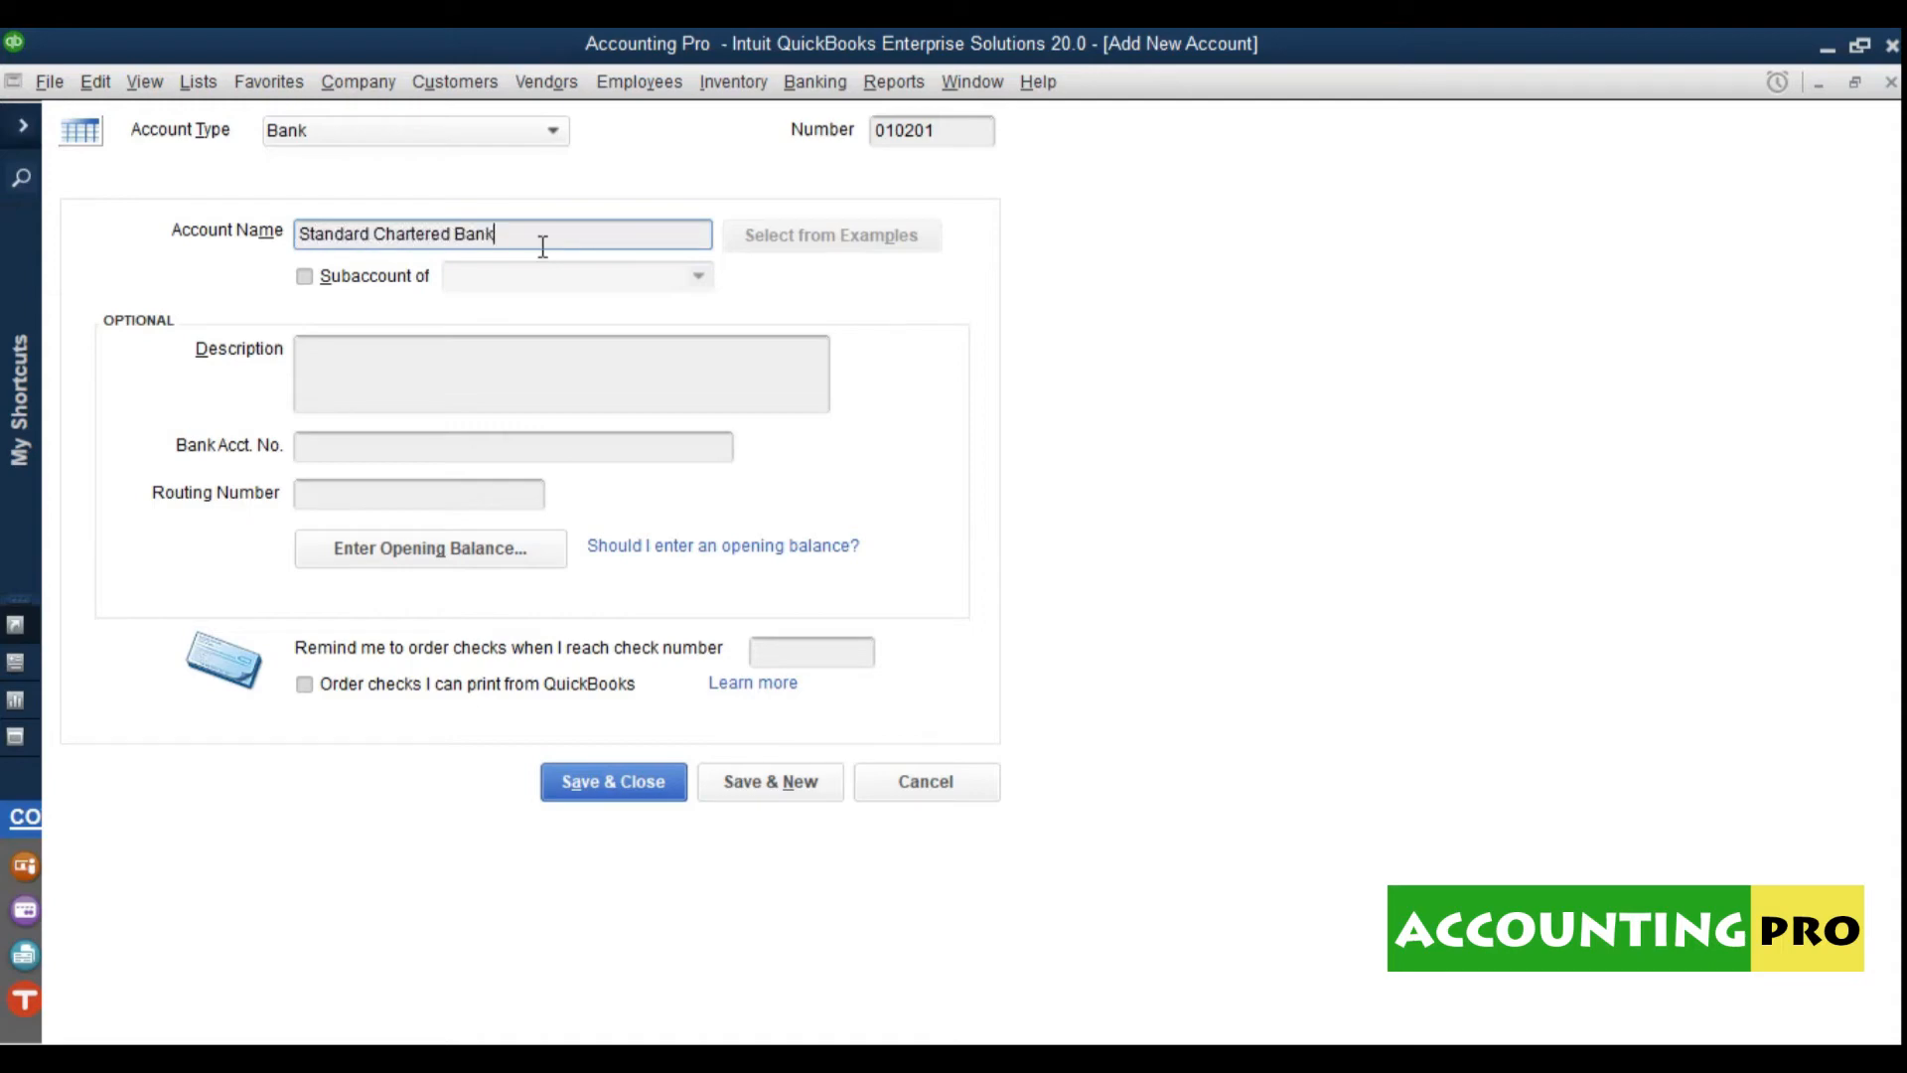
pyautogui.press('BackSpace')
pyautogui.press('BackSpace')
pyautogui.press('BackSpace')
pyautogui.press('BackSpace')
pyautogui.press('BackSpace')
pyautogui.press('BackSpace')
pyautogui.press('BackSpace')
pyautogui.press('BackSpace')
pyautogui.press('BackSpace')
pyautogui.press('BackSpace')
pyautogui.press('BackSpace')
pyautogui.press('BackSpace')
pyautogui.press('BackSpace')
pyautogui.press('BackSpace')
pyautogui.press('BackSpace')
pyautogui.press('BackSpace')
pyautogui.press('BackSpace')
pyautogui.press('BackSpace')
pyautogui.press('BackSpace')
pyautogui.press('BackSpace')
pyautogui.write('ST')
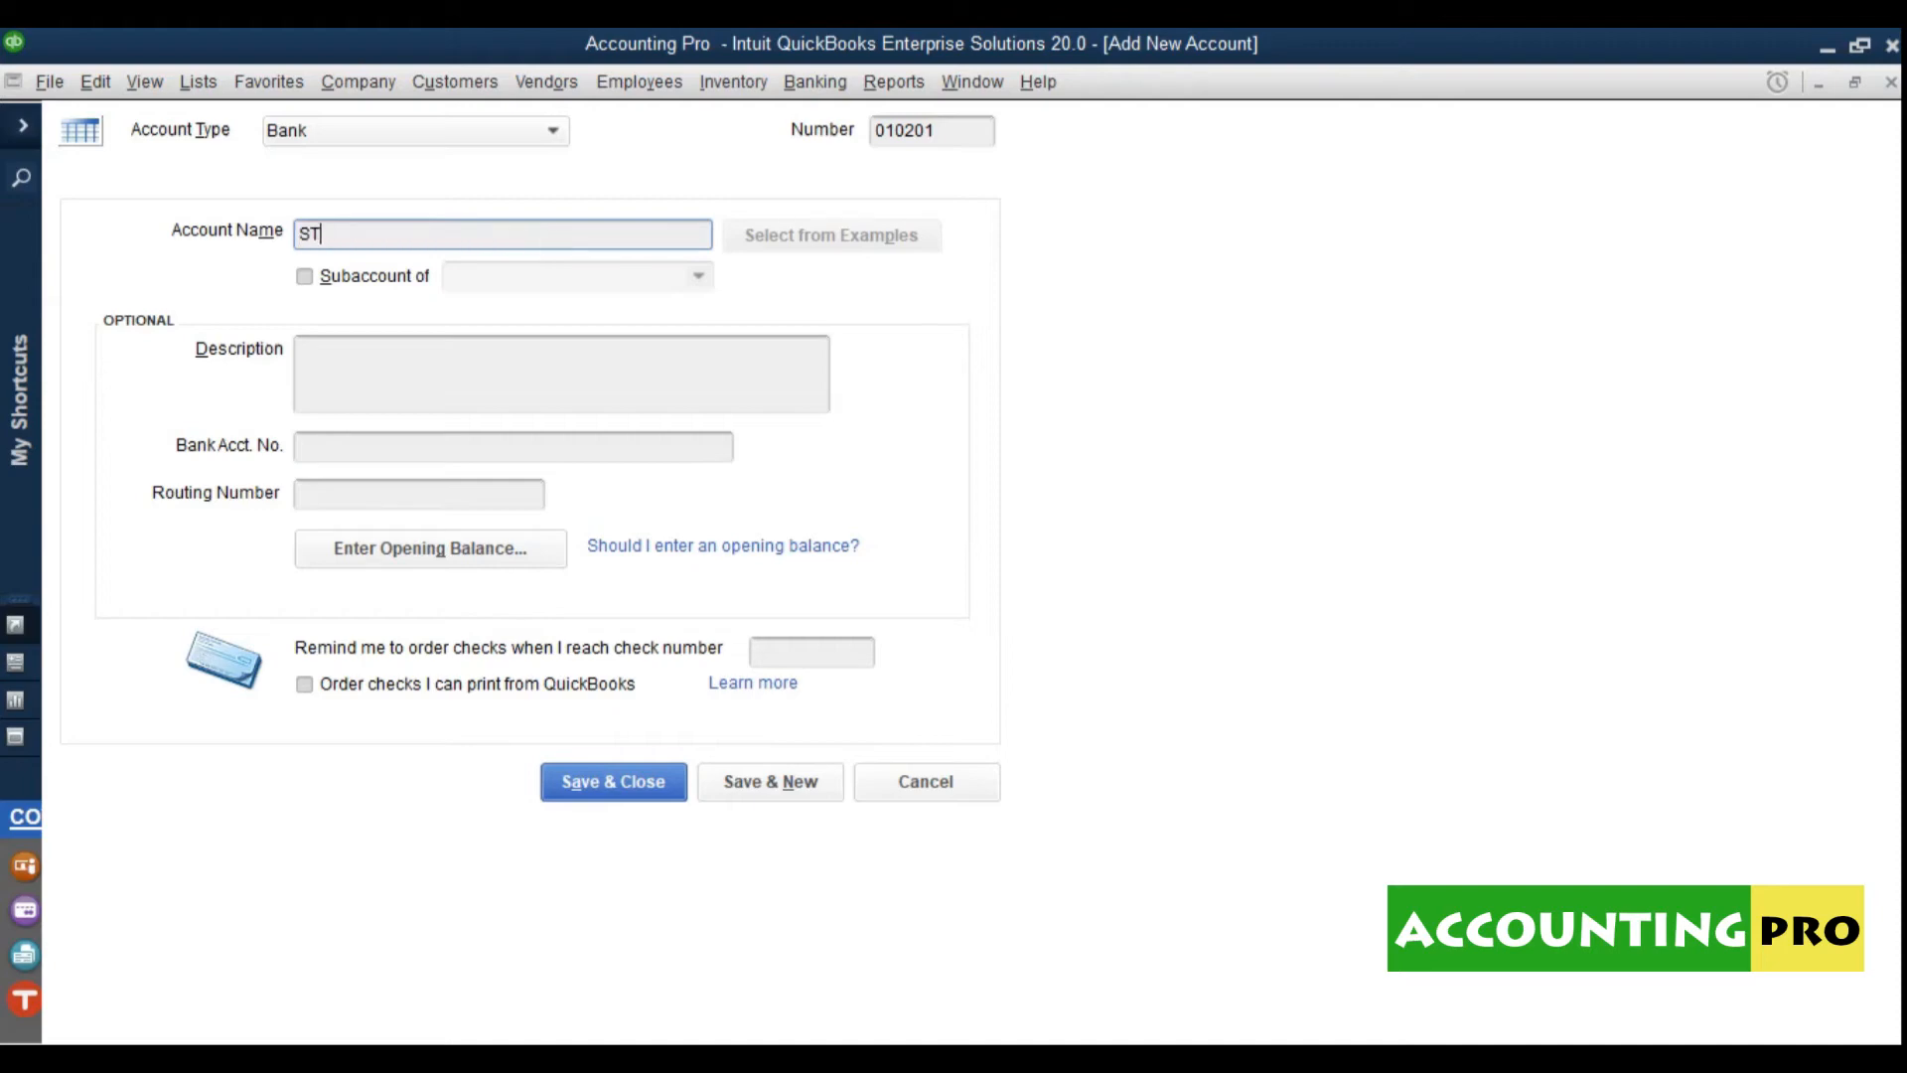
pyautogui.write('ANDARD CHARTERED BANK')
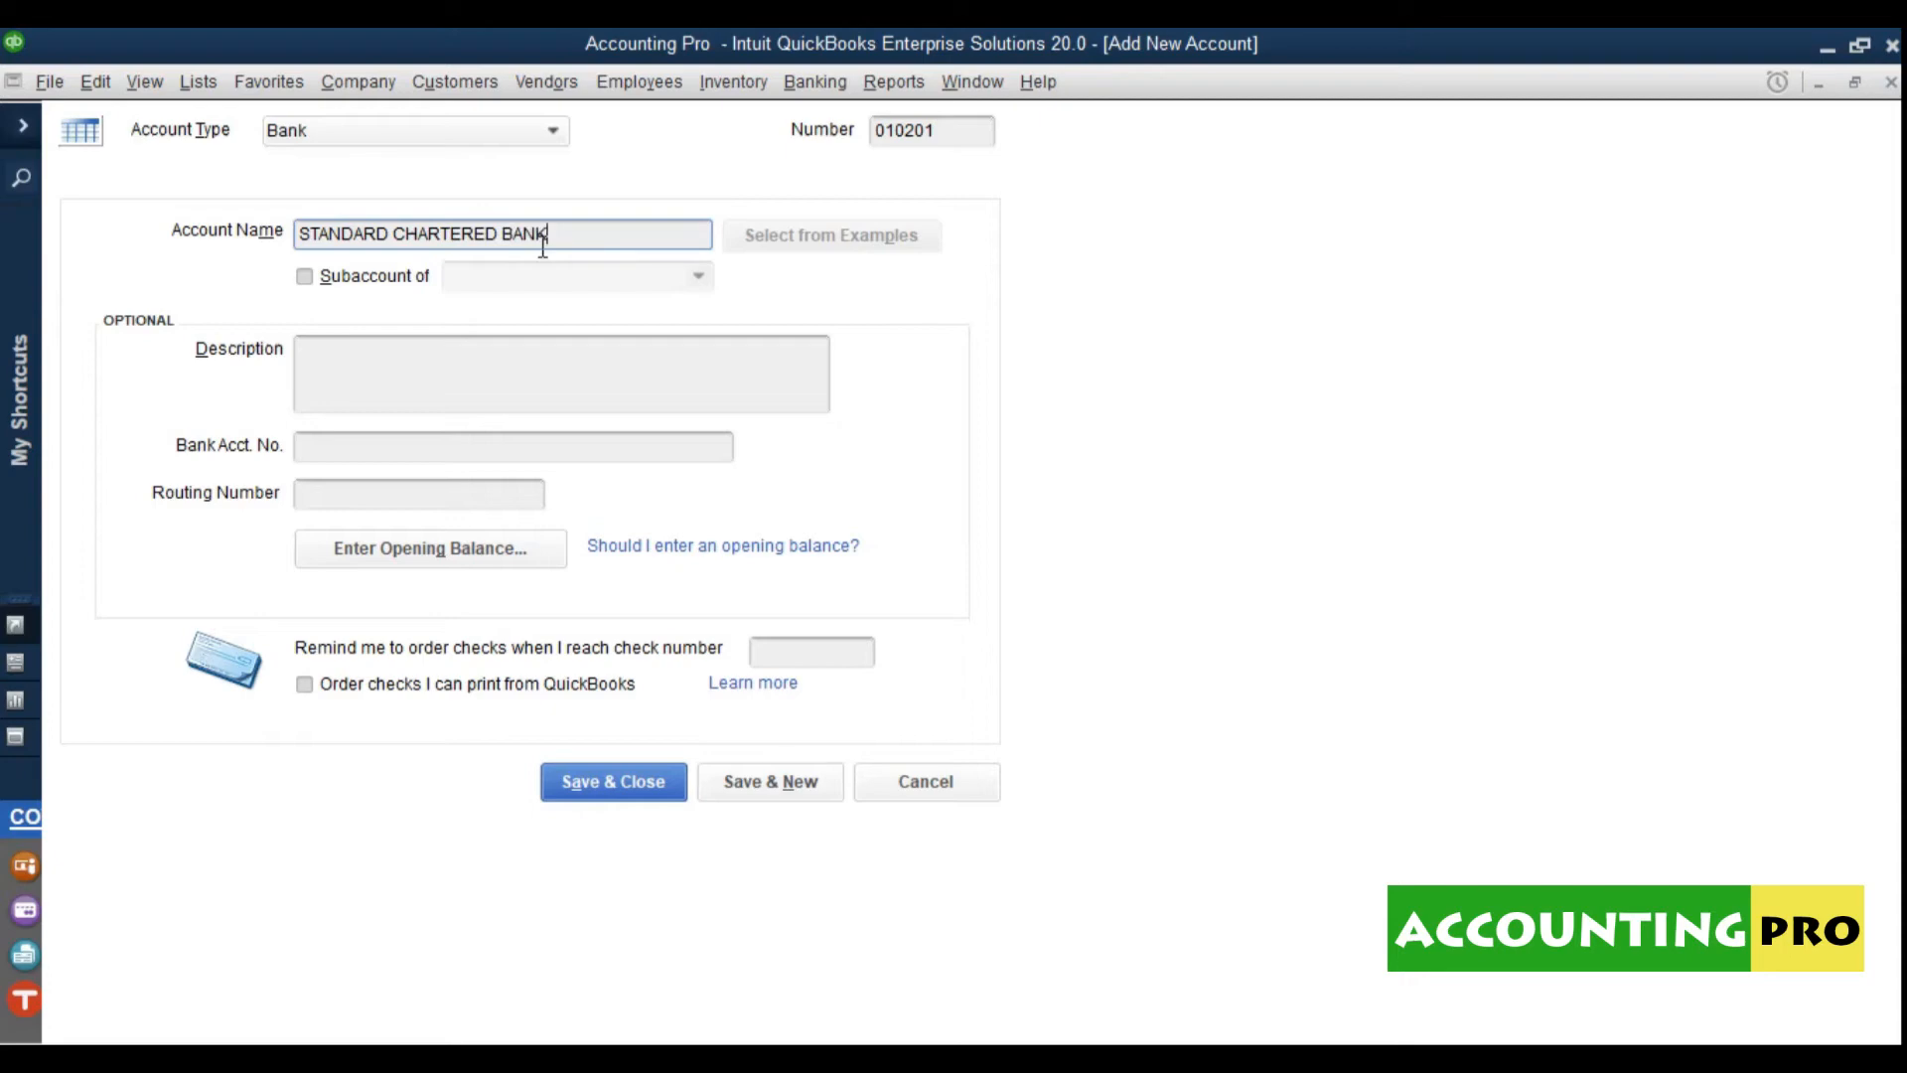
# Step: Nest it under 0102 · CASH AT BANKS, save, and decline bank feeds
pyautogui.click(422, 282)
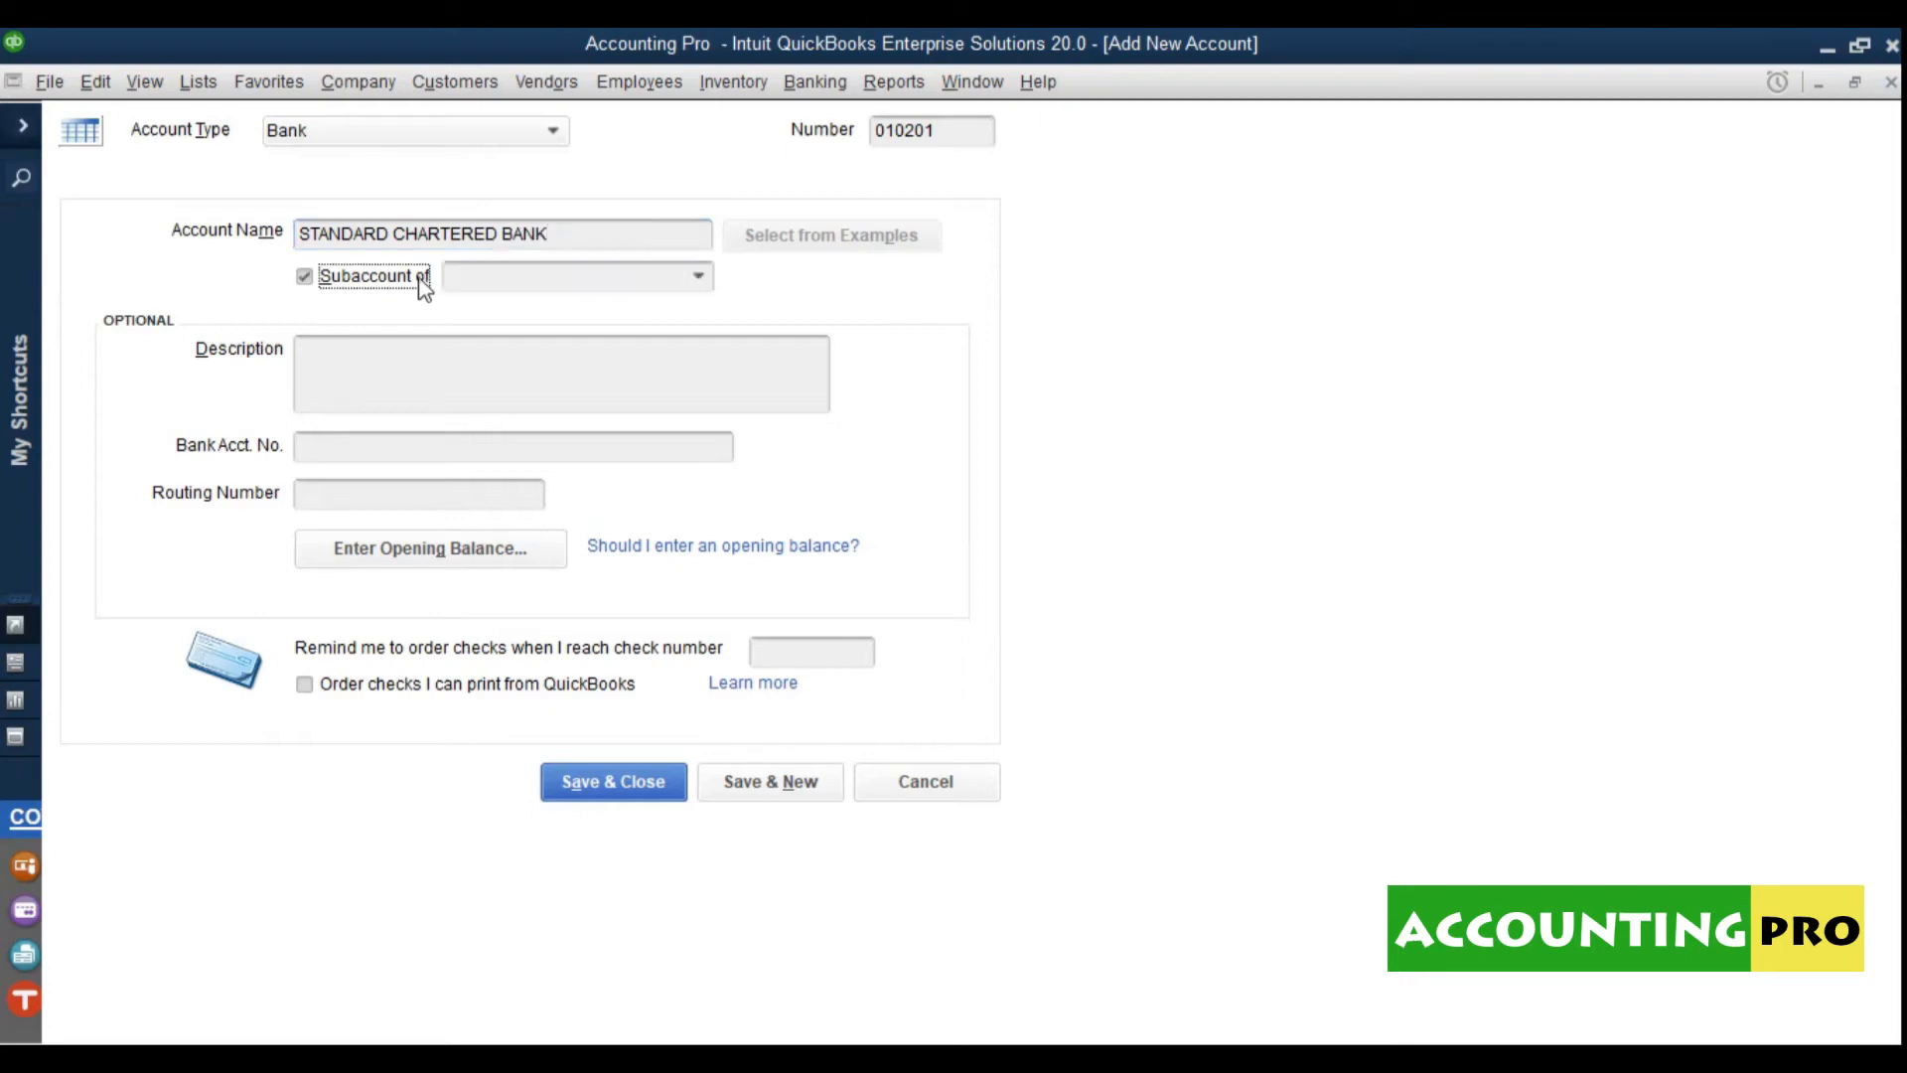
pyautogui.click(699, 279)
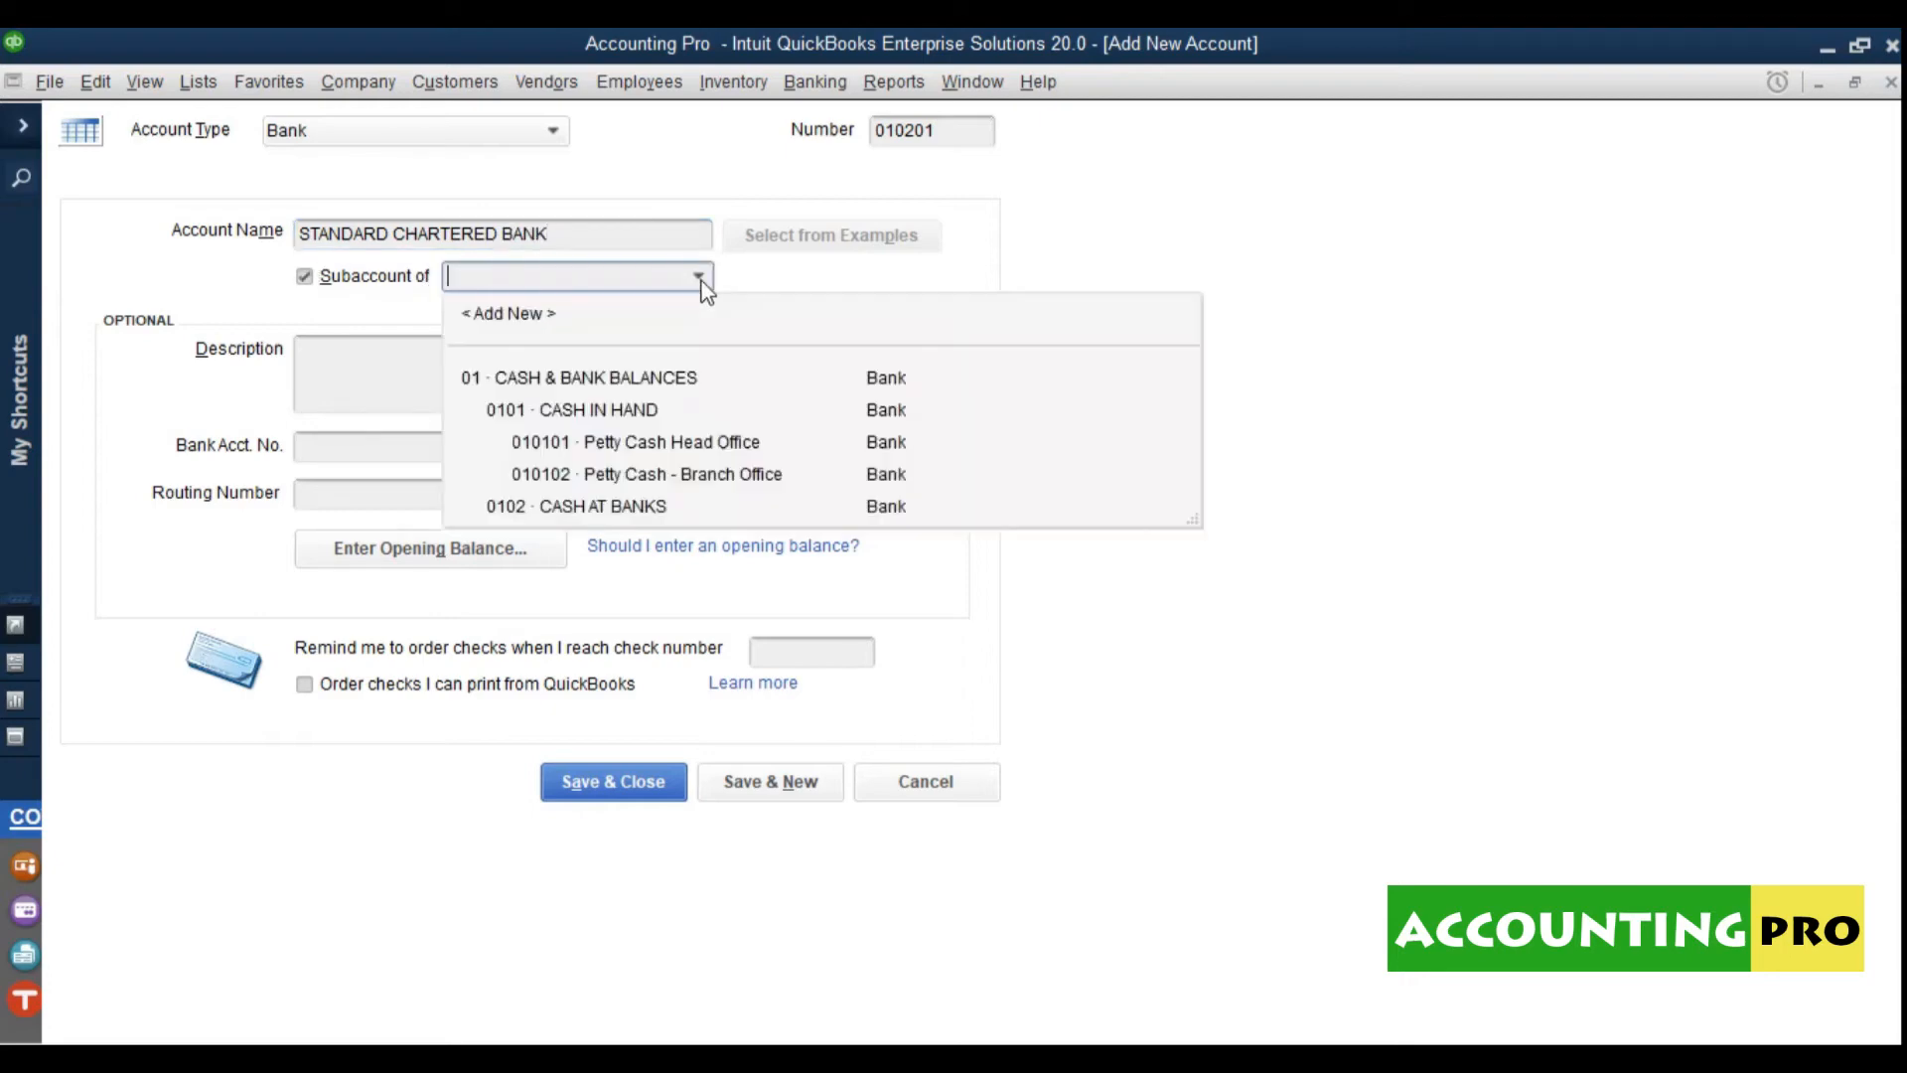
pyautogui.click(643, 512)
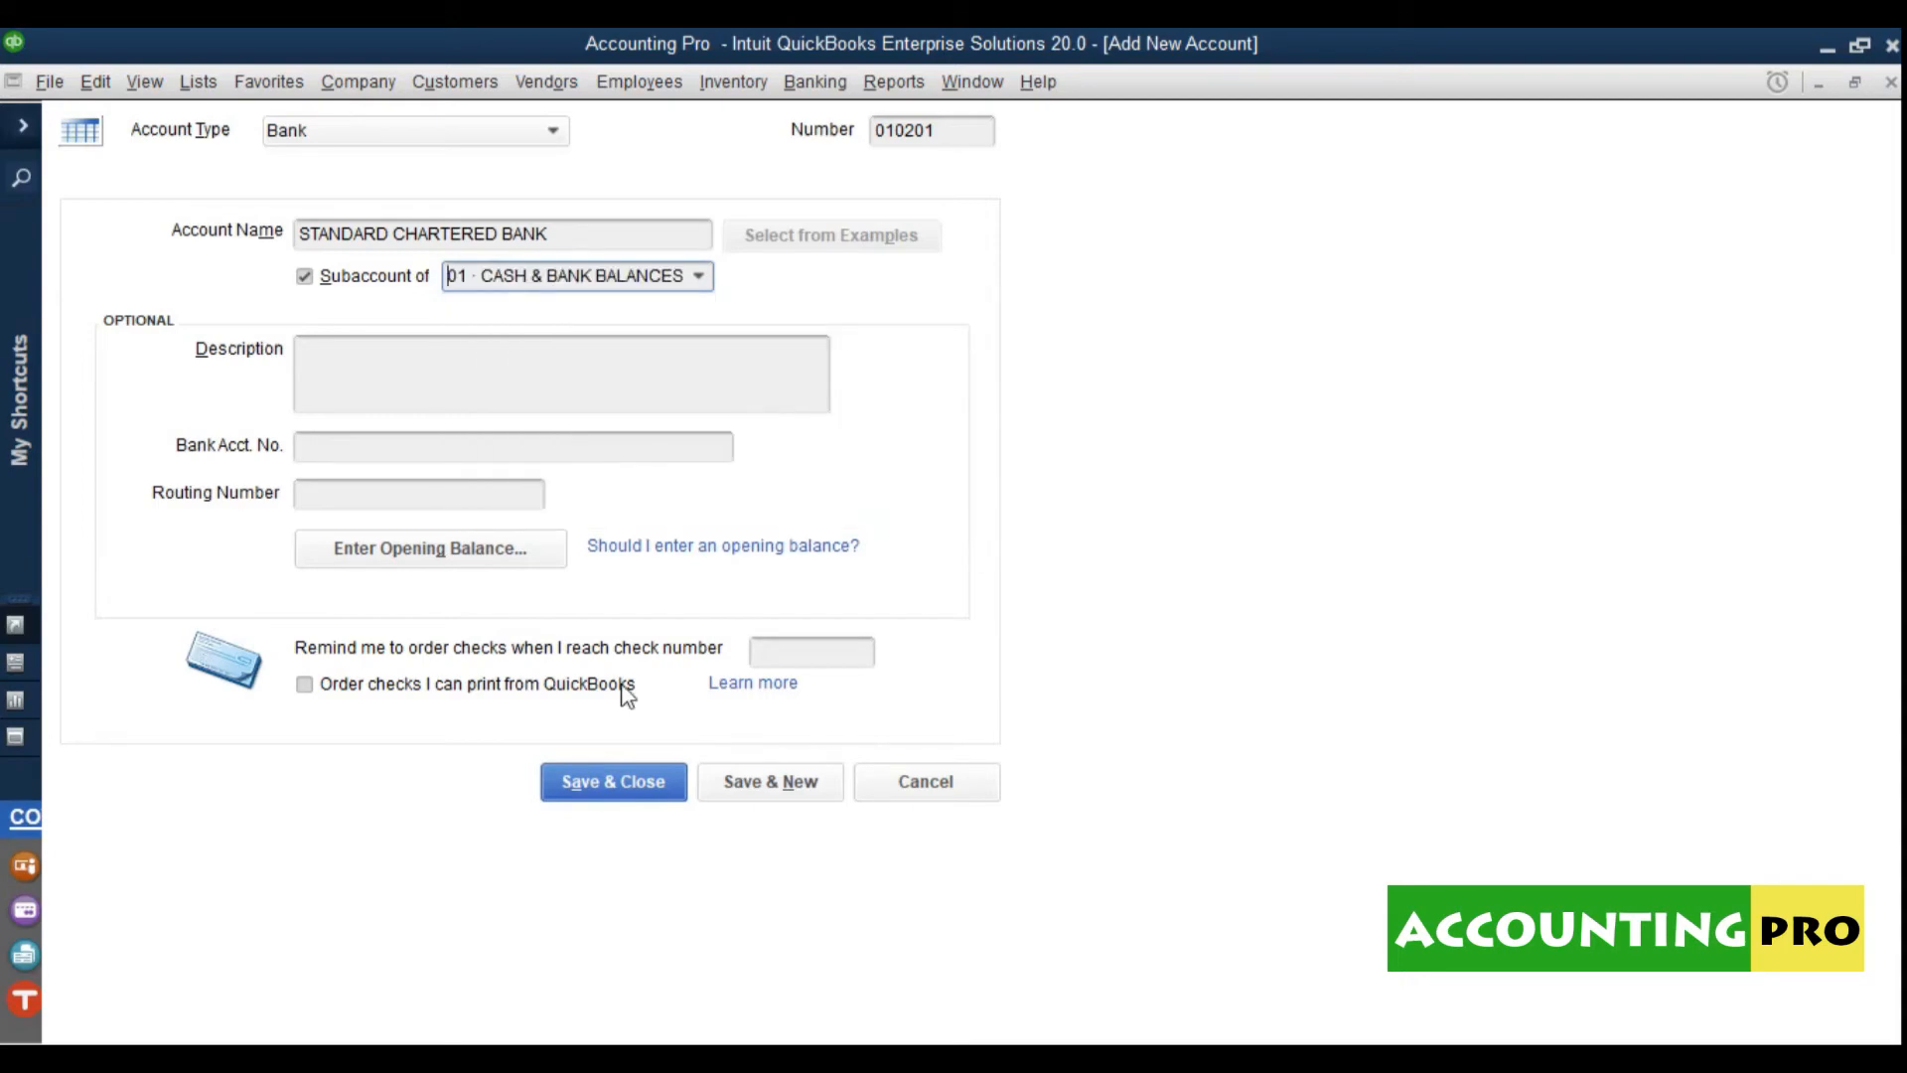
pyautogui.click(614, 783)
pyautogui.click(641, 473)
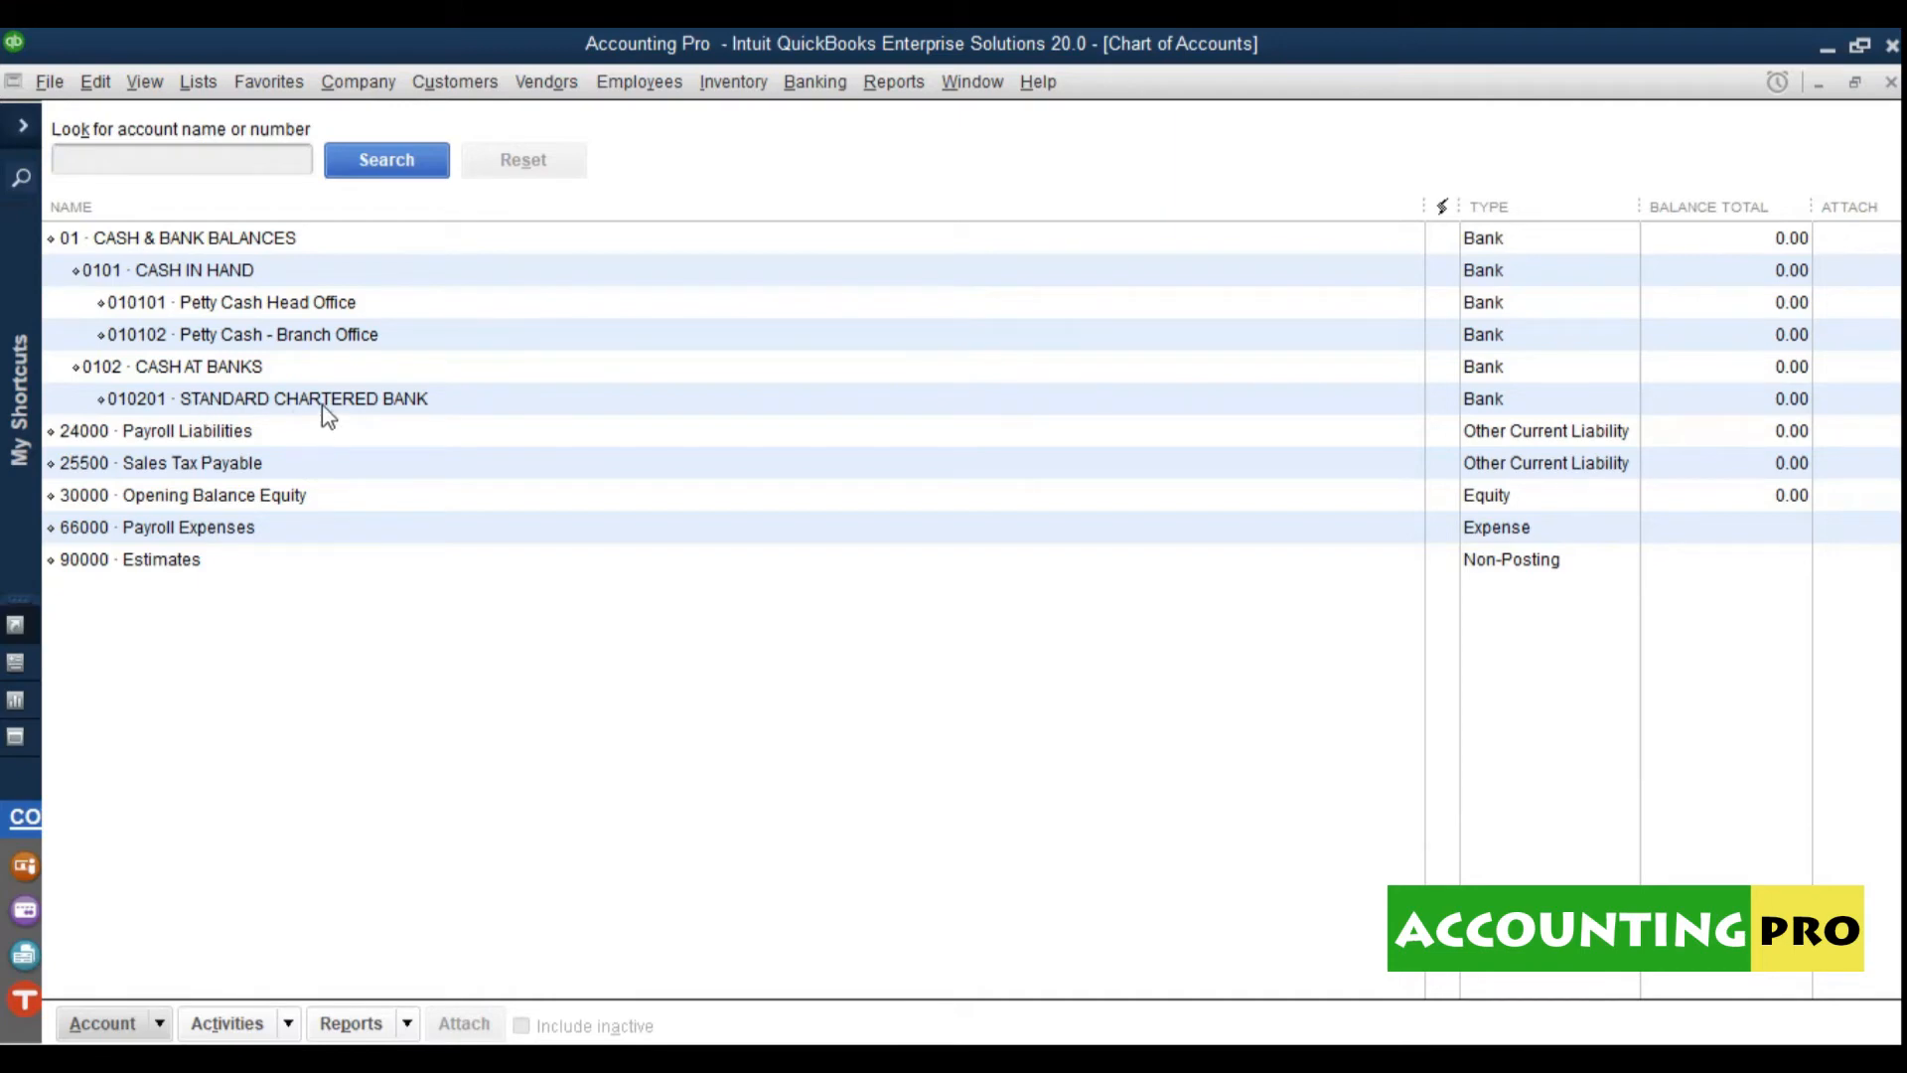
# Step: Start a new Bank account numbered 0102011
pyautogui.click(159, 1025)
pyautogui.click(159, 615)
pyautogui.click(149, 400)
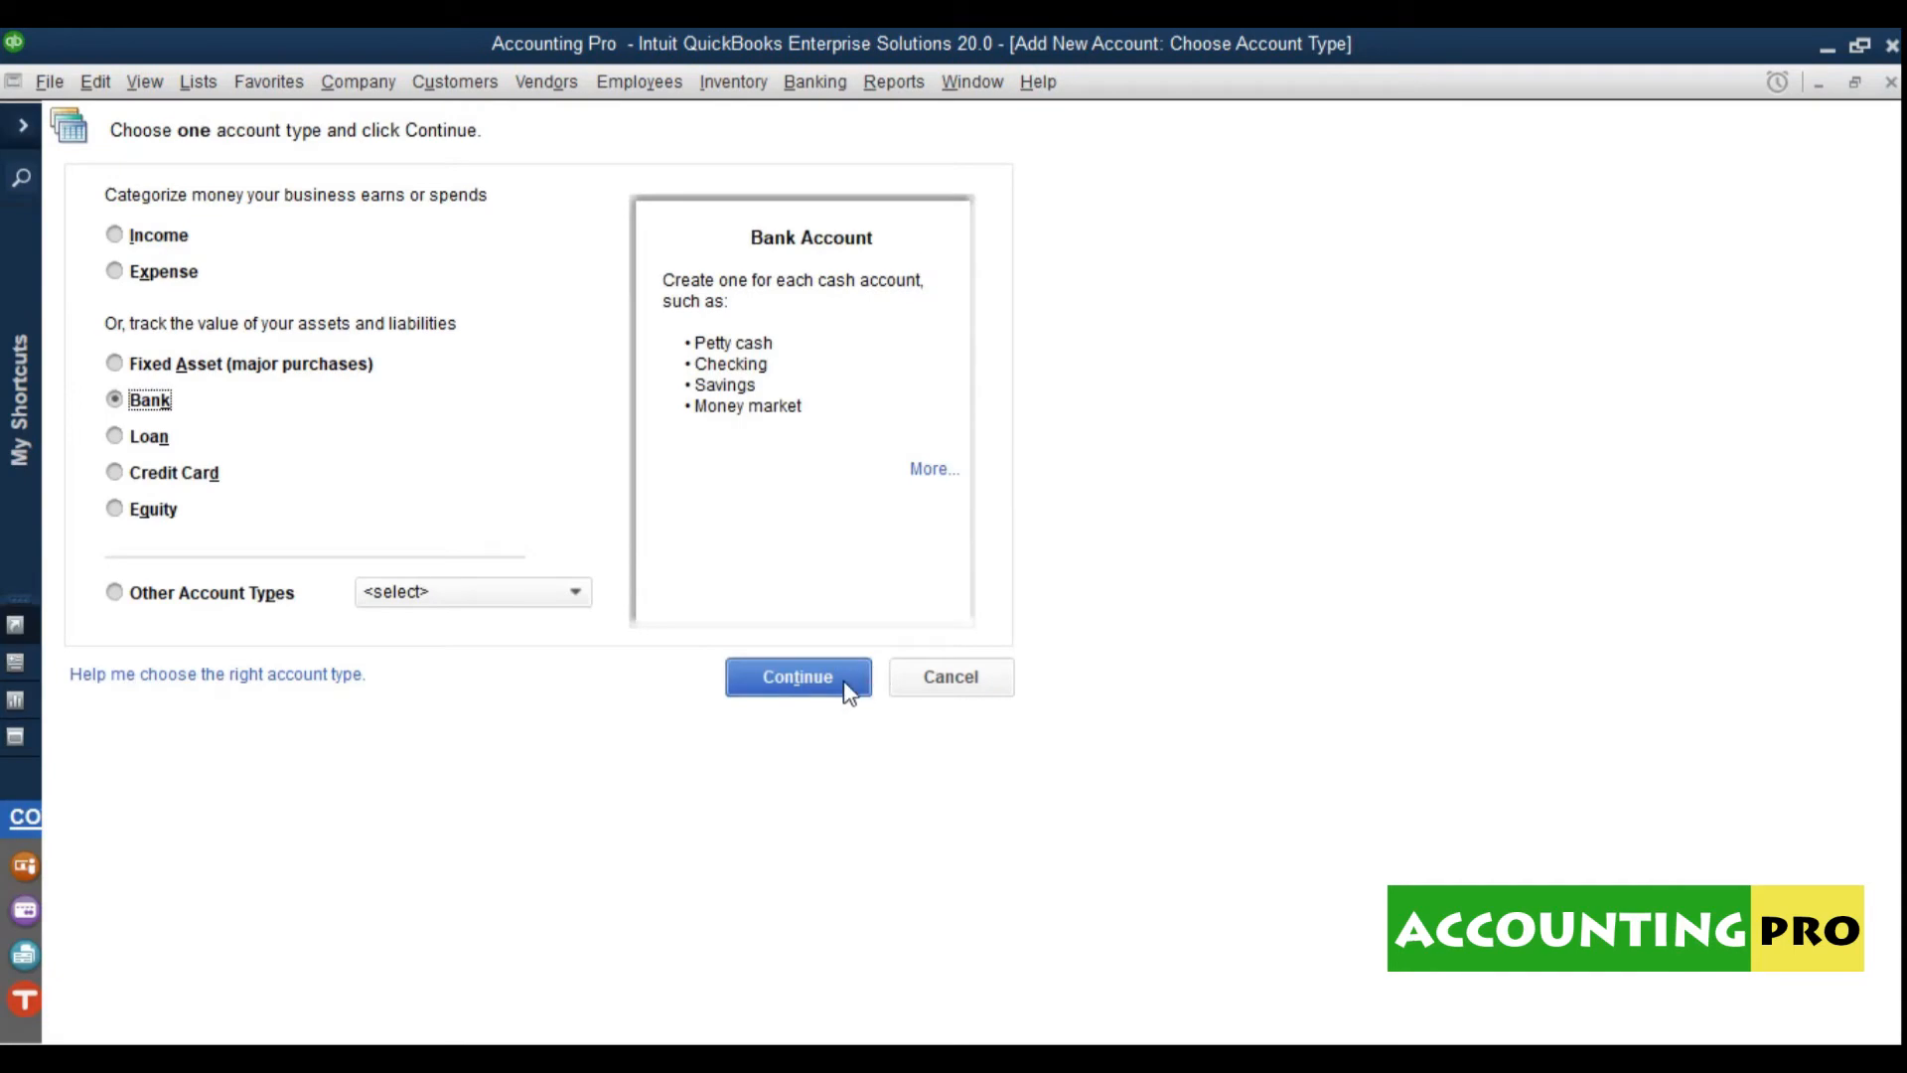
pyautogui.click(844, 675)
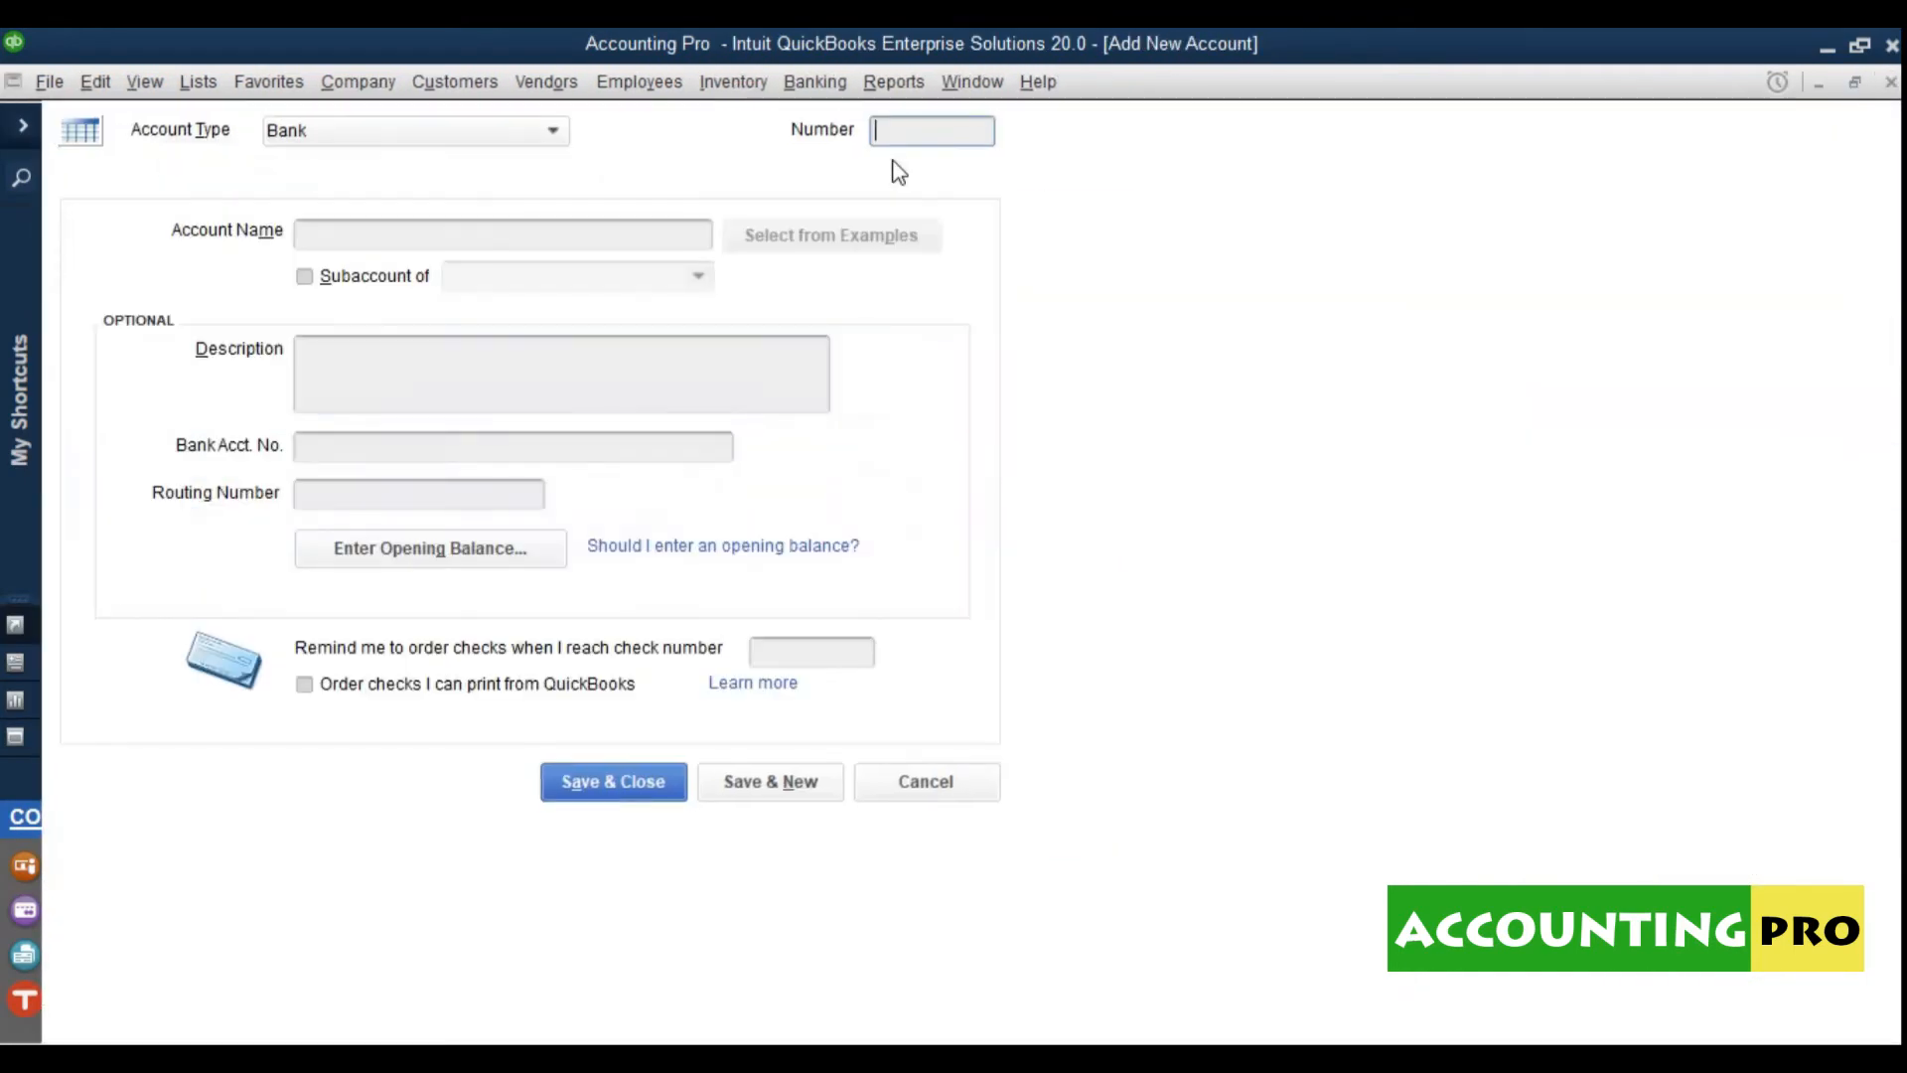
pyautogui.write('0102')
pyautogui.moveTo(897, 131); pyautogui.dragTo(843, 153)
pyautogui.click(962, 145)
pyautogui.write('011')
pyautogui.moveTo(954, 145); pyautogui.dragTo(875, 147)
# Step: Name it Saving Account and make it a subaccount of its parent bank account
pyautogui.click(666, 237)
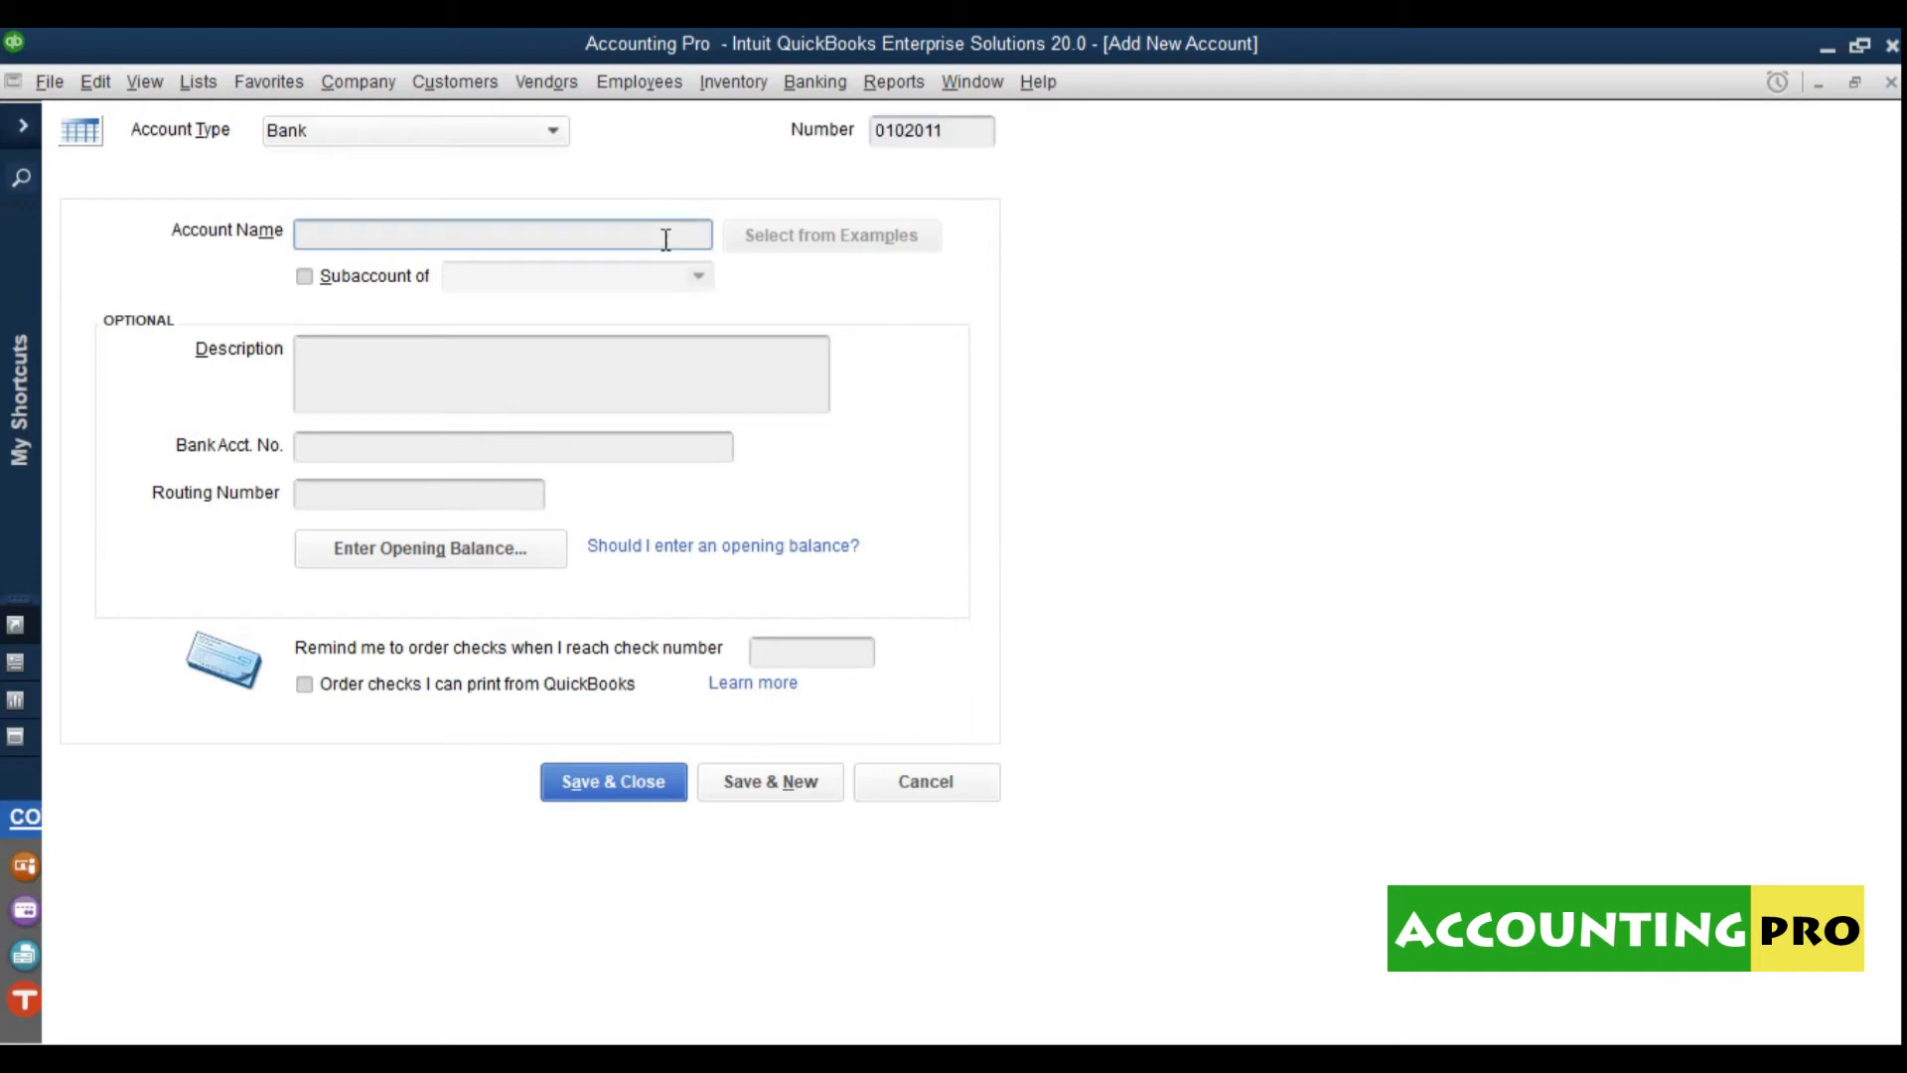
pyautogui.write('Saving Account')
pyautogui.click(410, 283)
pyautogui.click(702, 282)
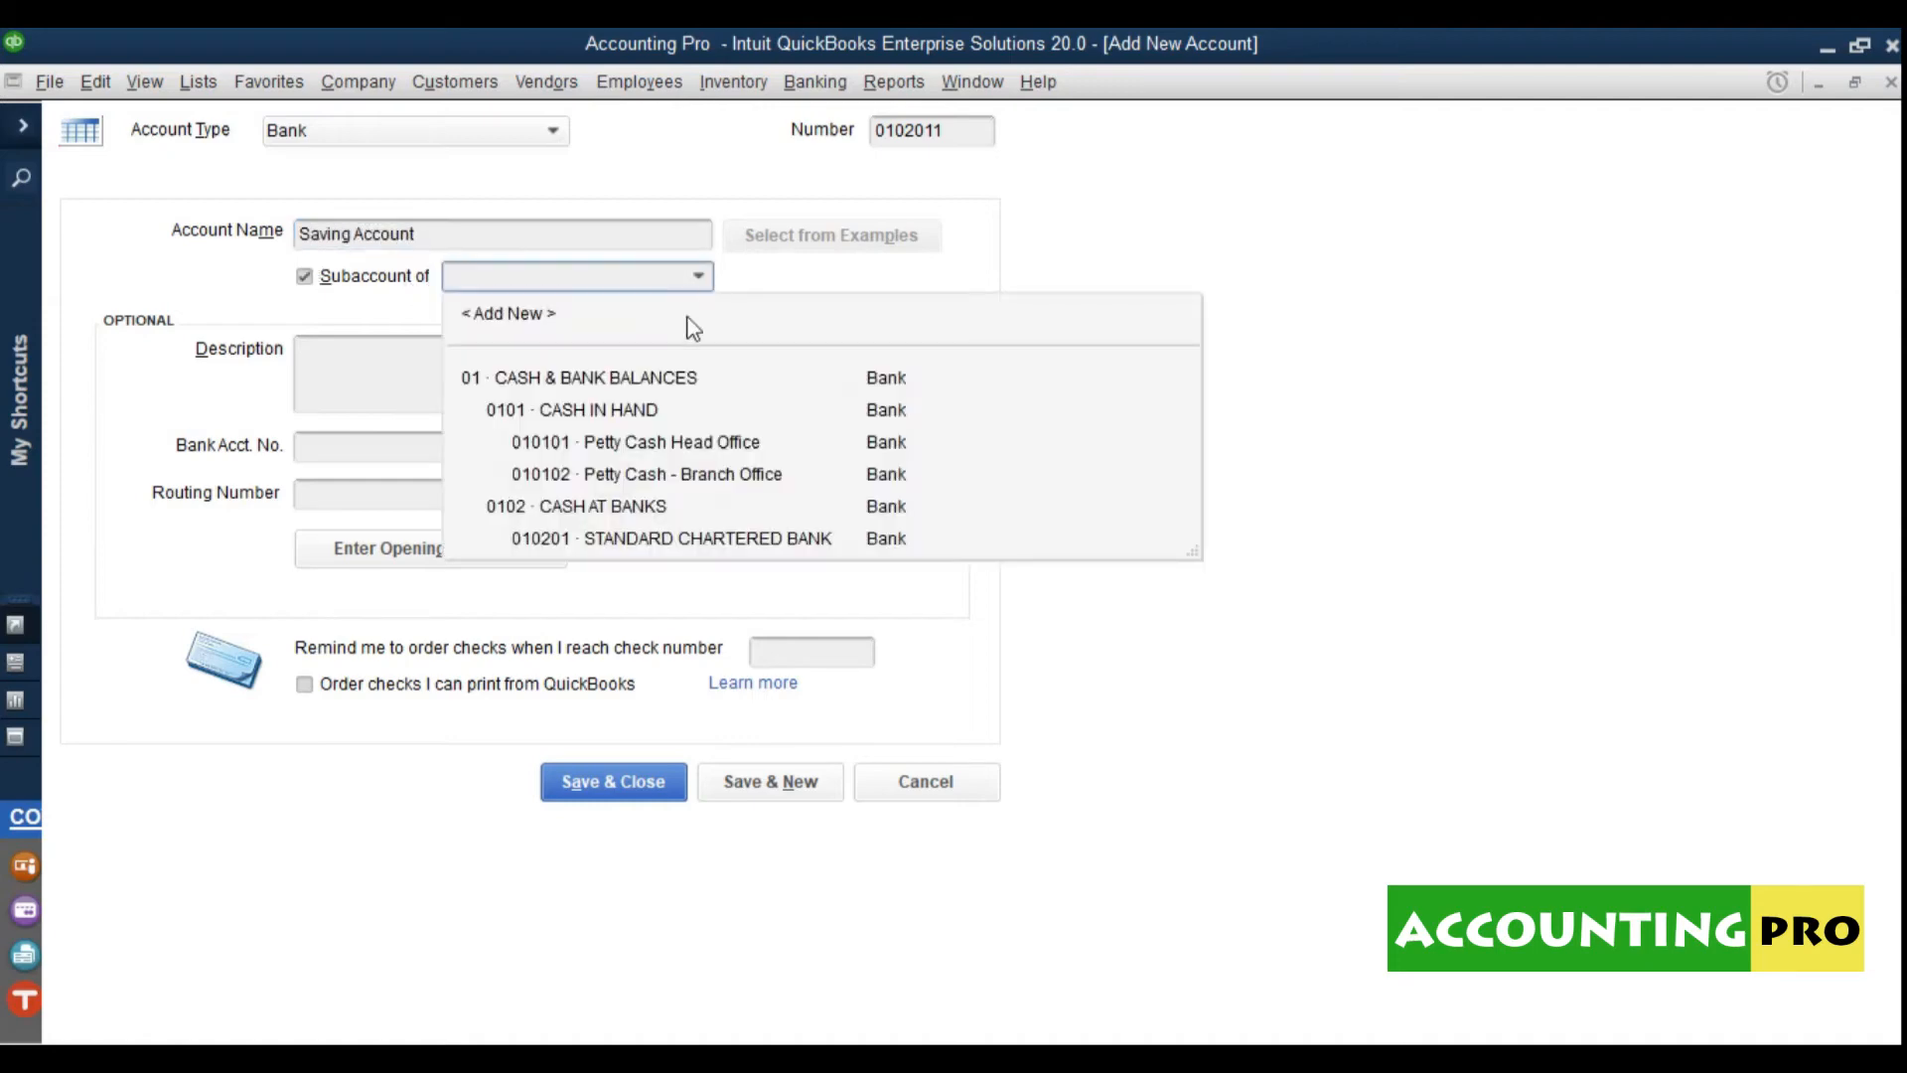
pyautogui.click(652, 544)
# Step: Enter the bank account number, correcting one of its leading digits
pyautogui.click(341, 367)
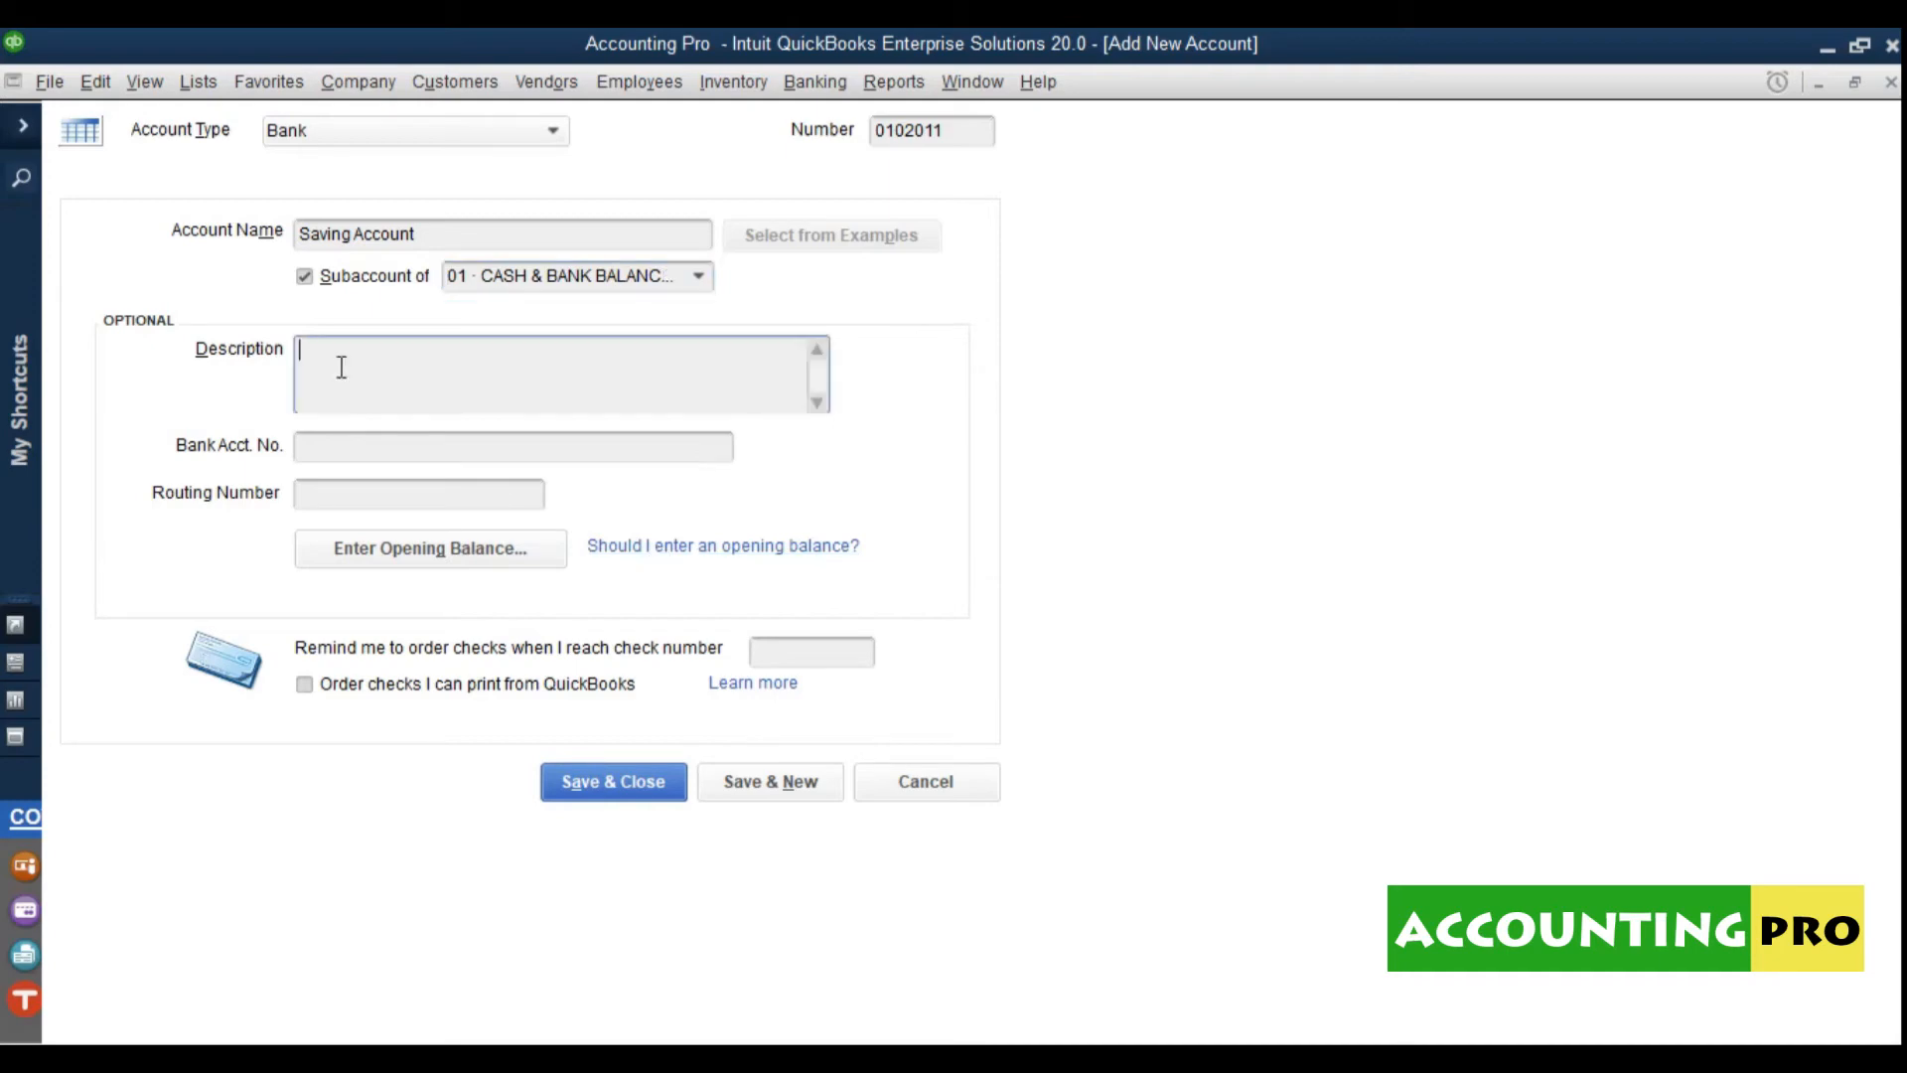
pyautogui.click(342, 452)
pyautogui.write('01-xxxxxxx-01')
pyautogui.click(318, 447)
pyautogui.press('BackSpace')
pyautogui.write('8')
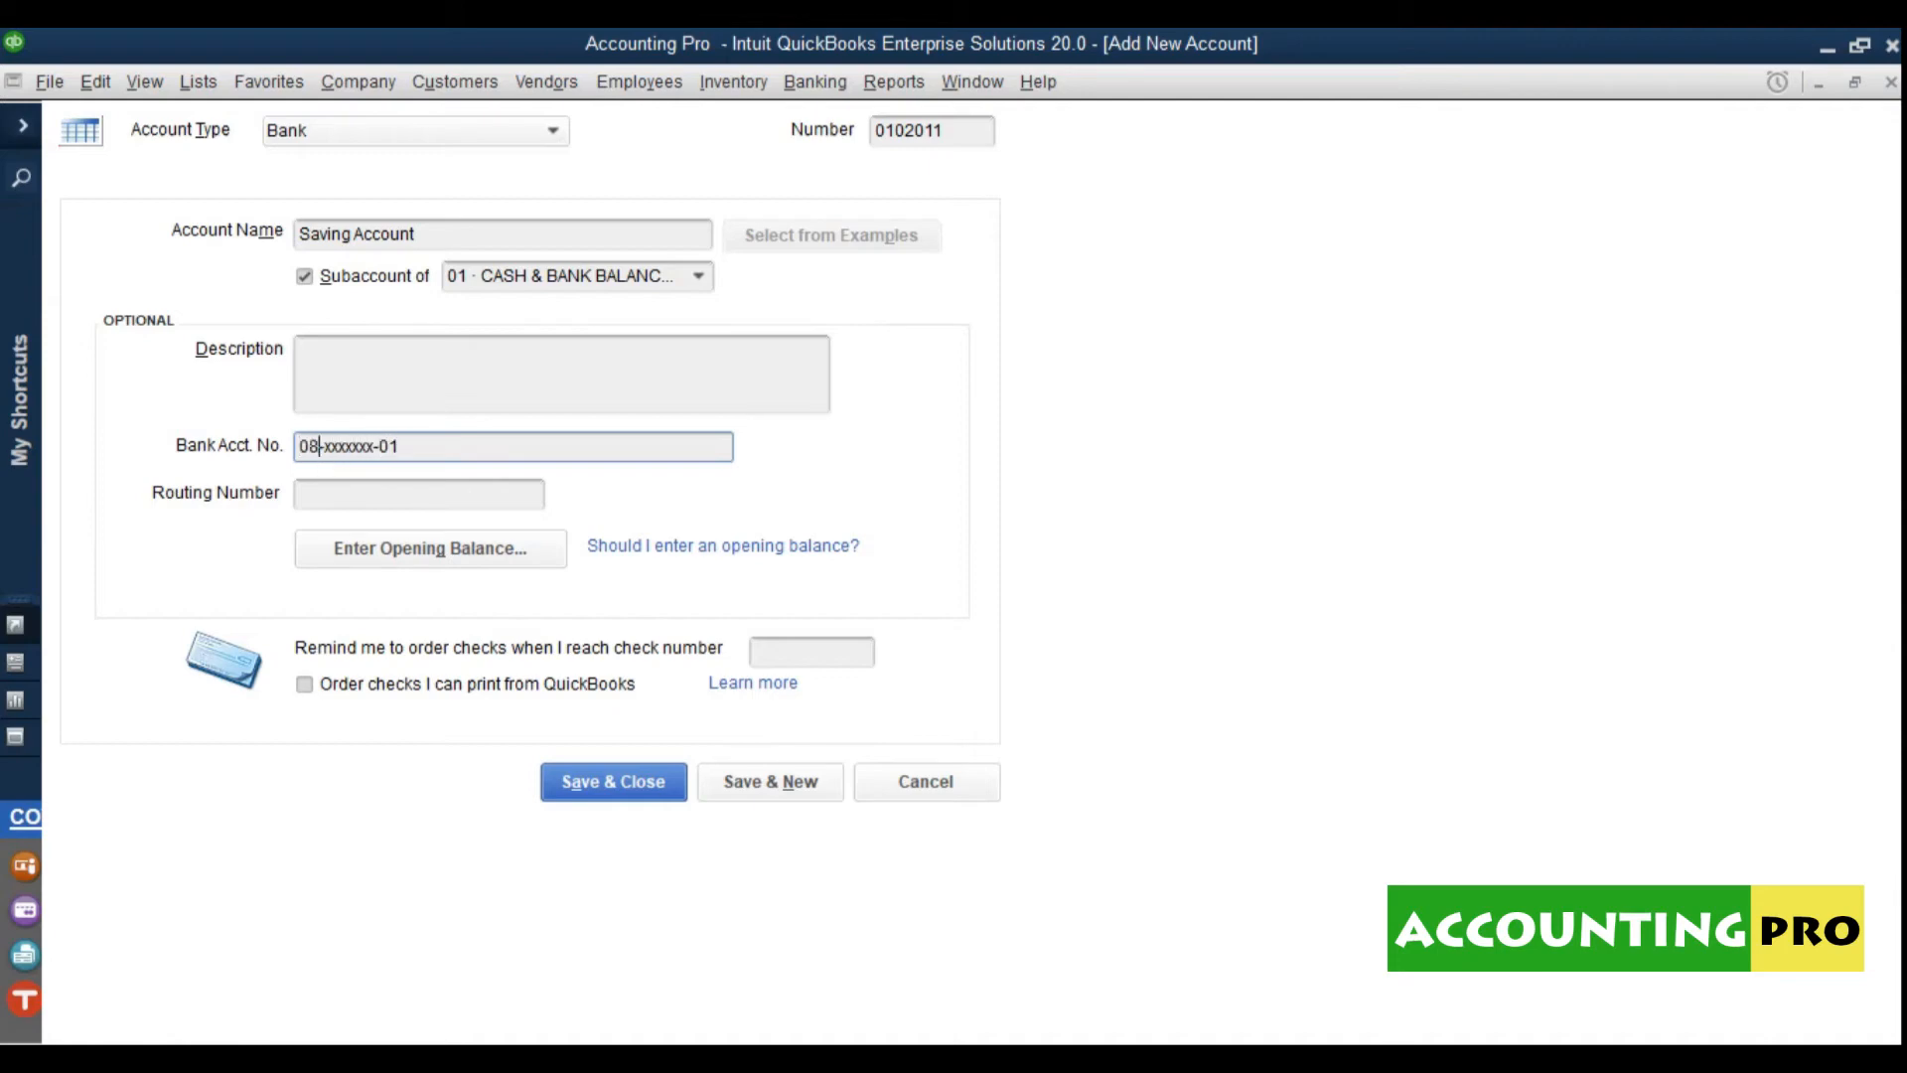
# Step: Fill in the nine-digit routing number, replacing the mistyped IBAN text
pyautogui.click(346, 502)
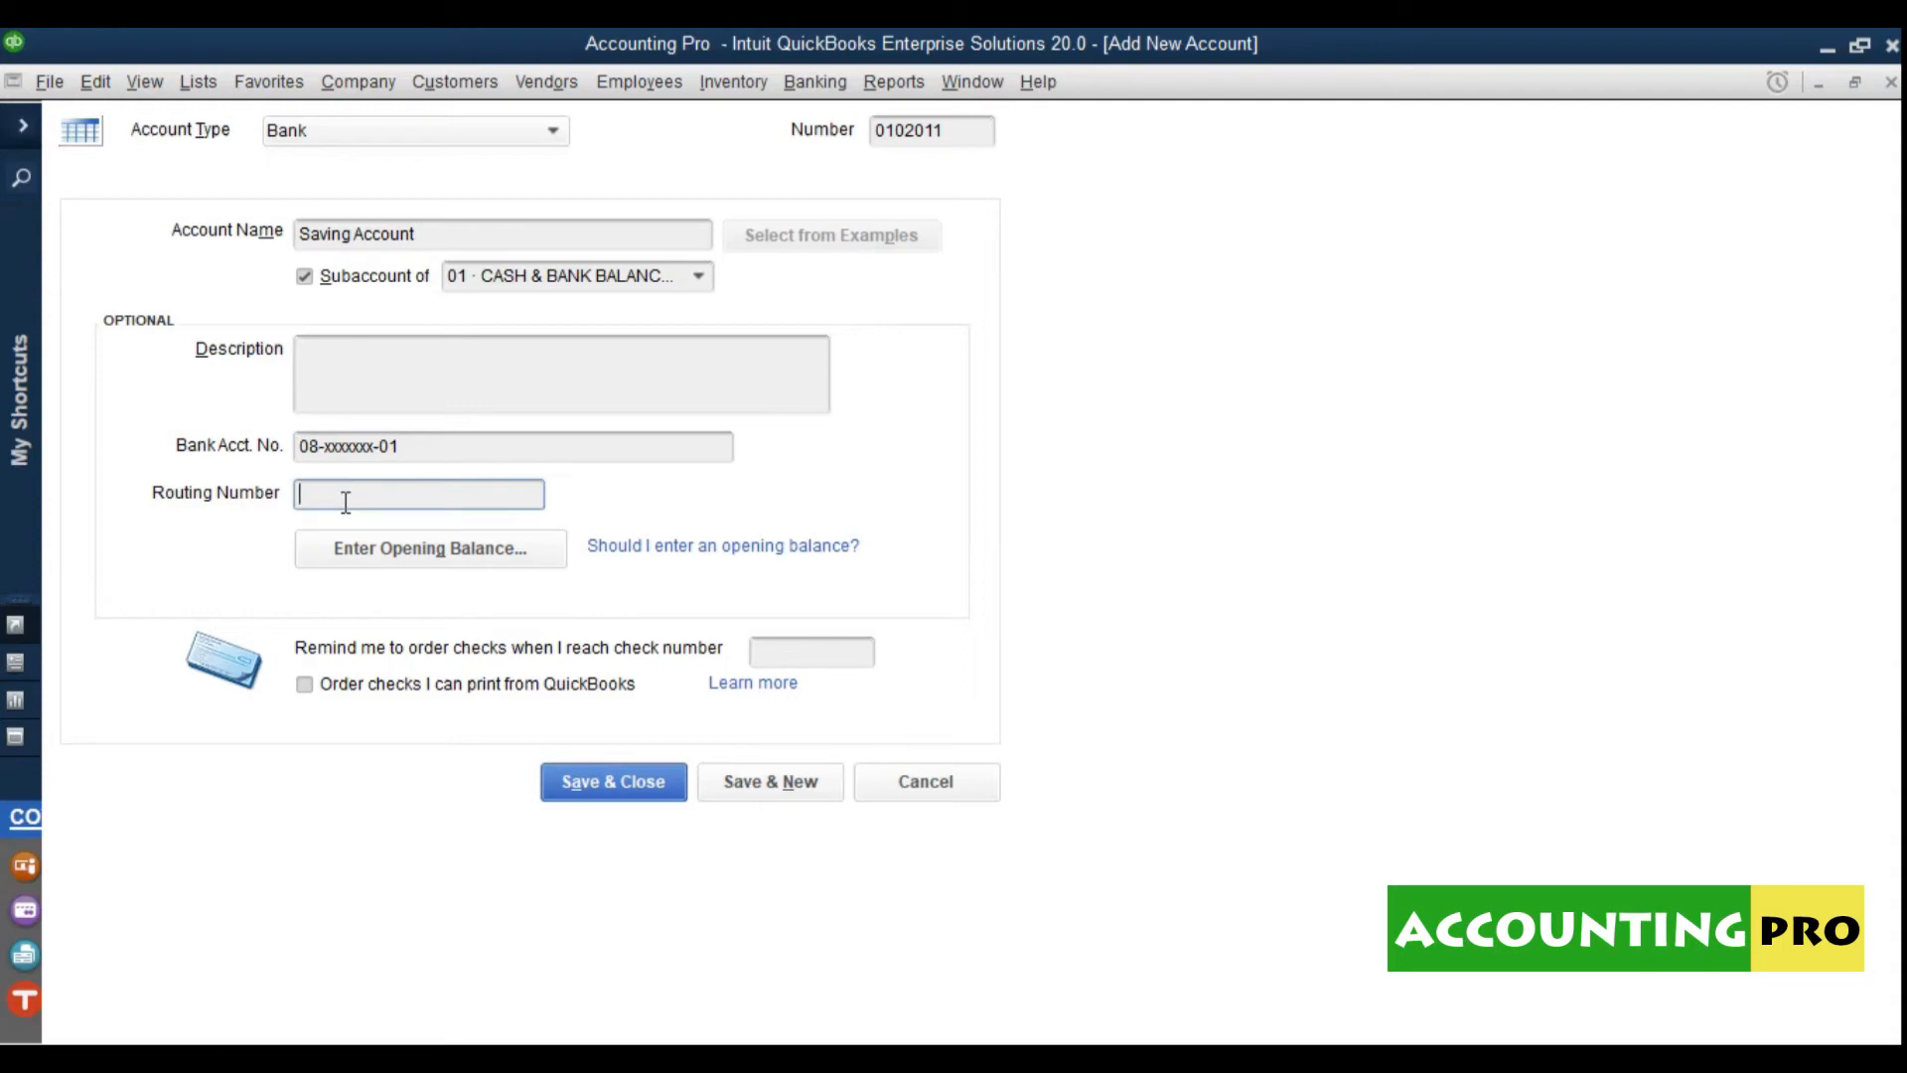
pyautogui.write('IBAN')
pyautogui.press('BackSpace')
pyautogui.press('BackSpace')
pyautogui.press('BackSpace')
pyautogui.press('BackSpace')
pyautogui.click(425, 458)
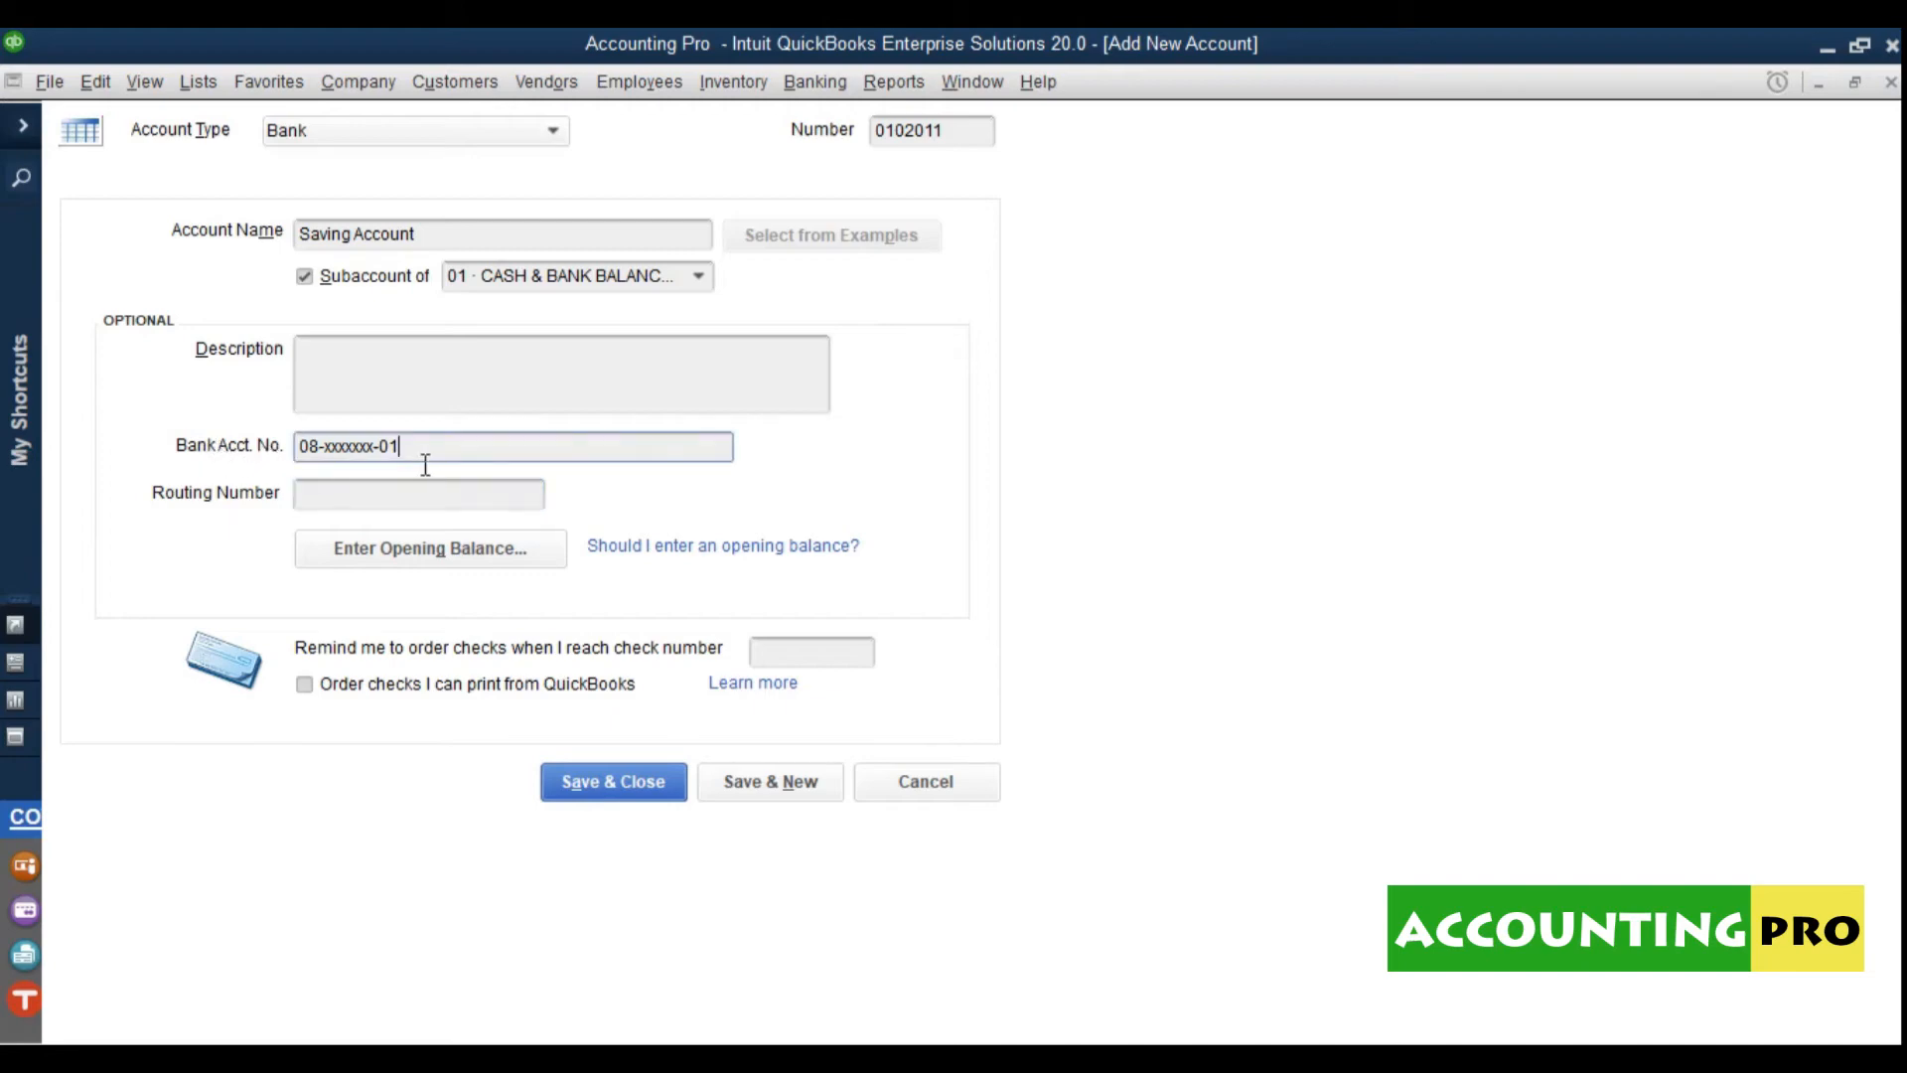
pyautogui.click(385, 501)
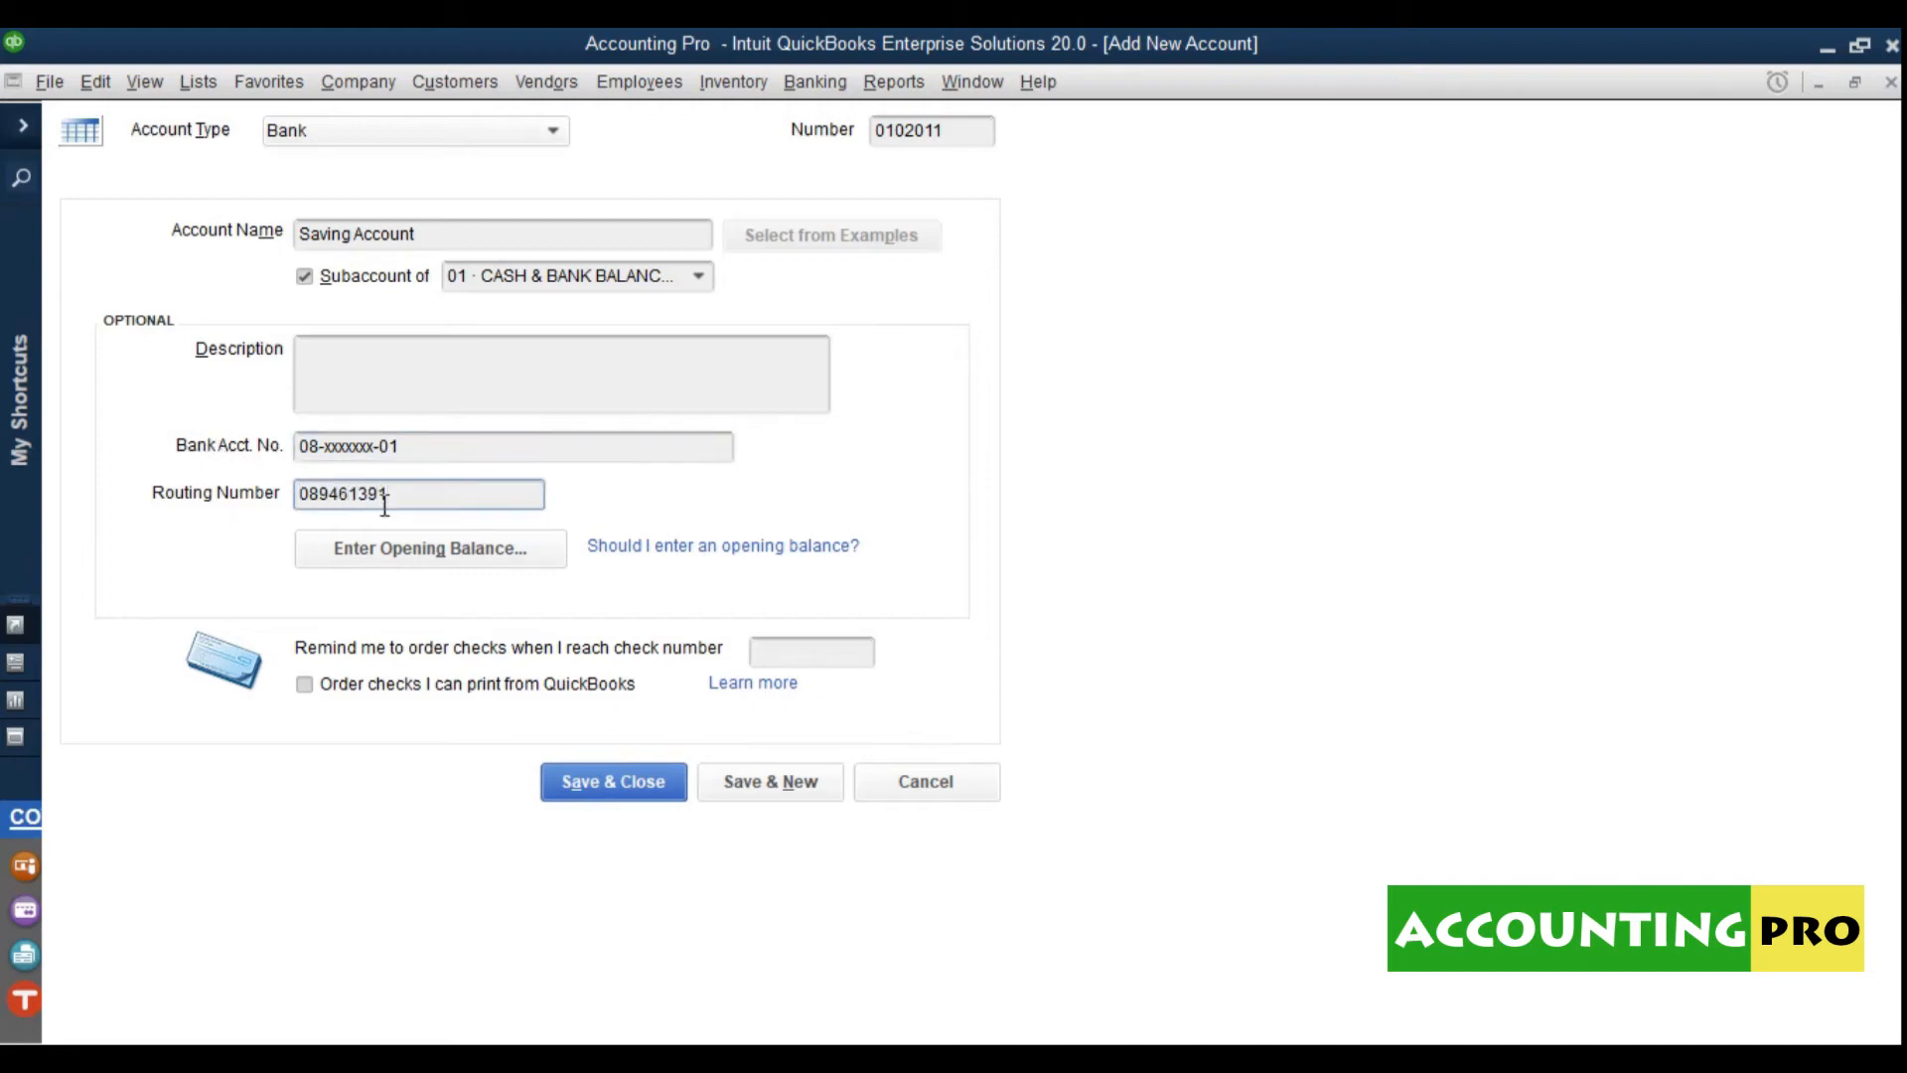
pyautogui.moveTo(395, 504); pyautogui.dragTo(298, 511)
pyautogui.click(434, 506)
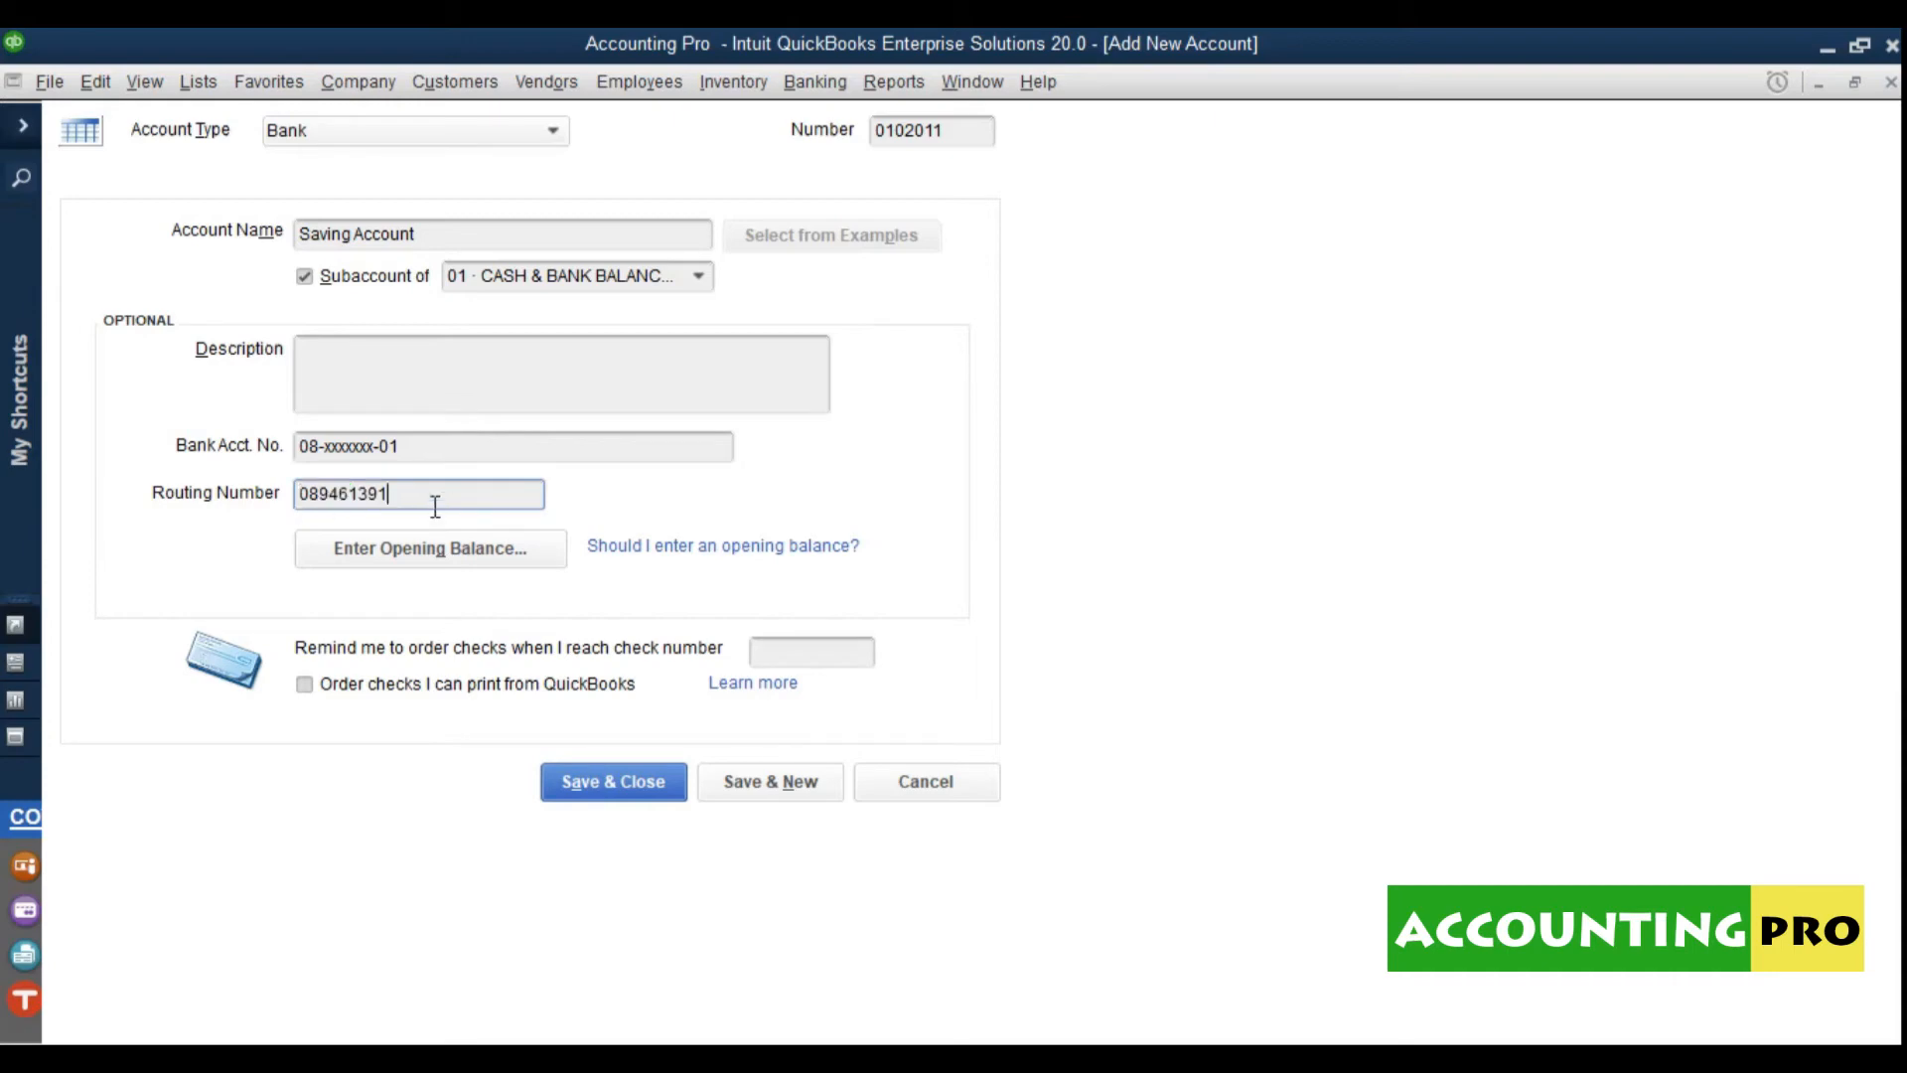
pyautogui.click(471, 562)
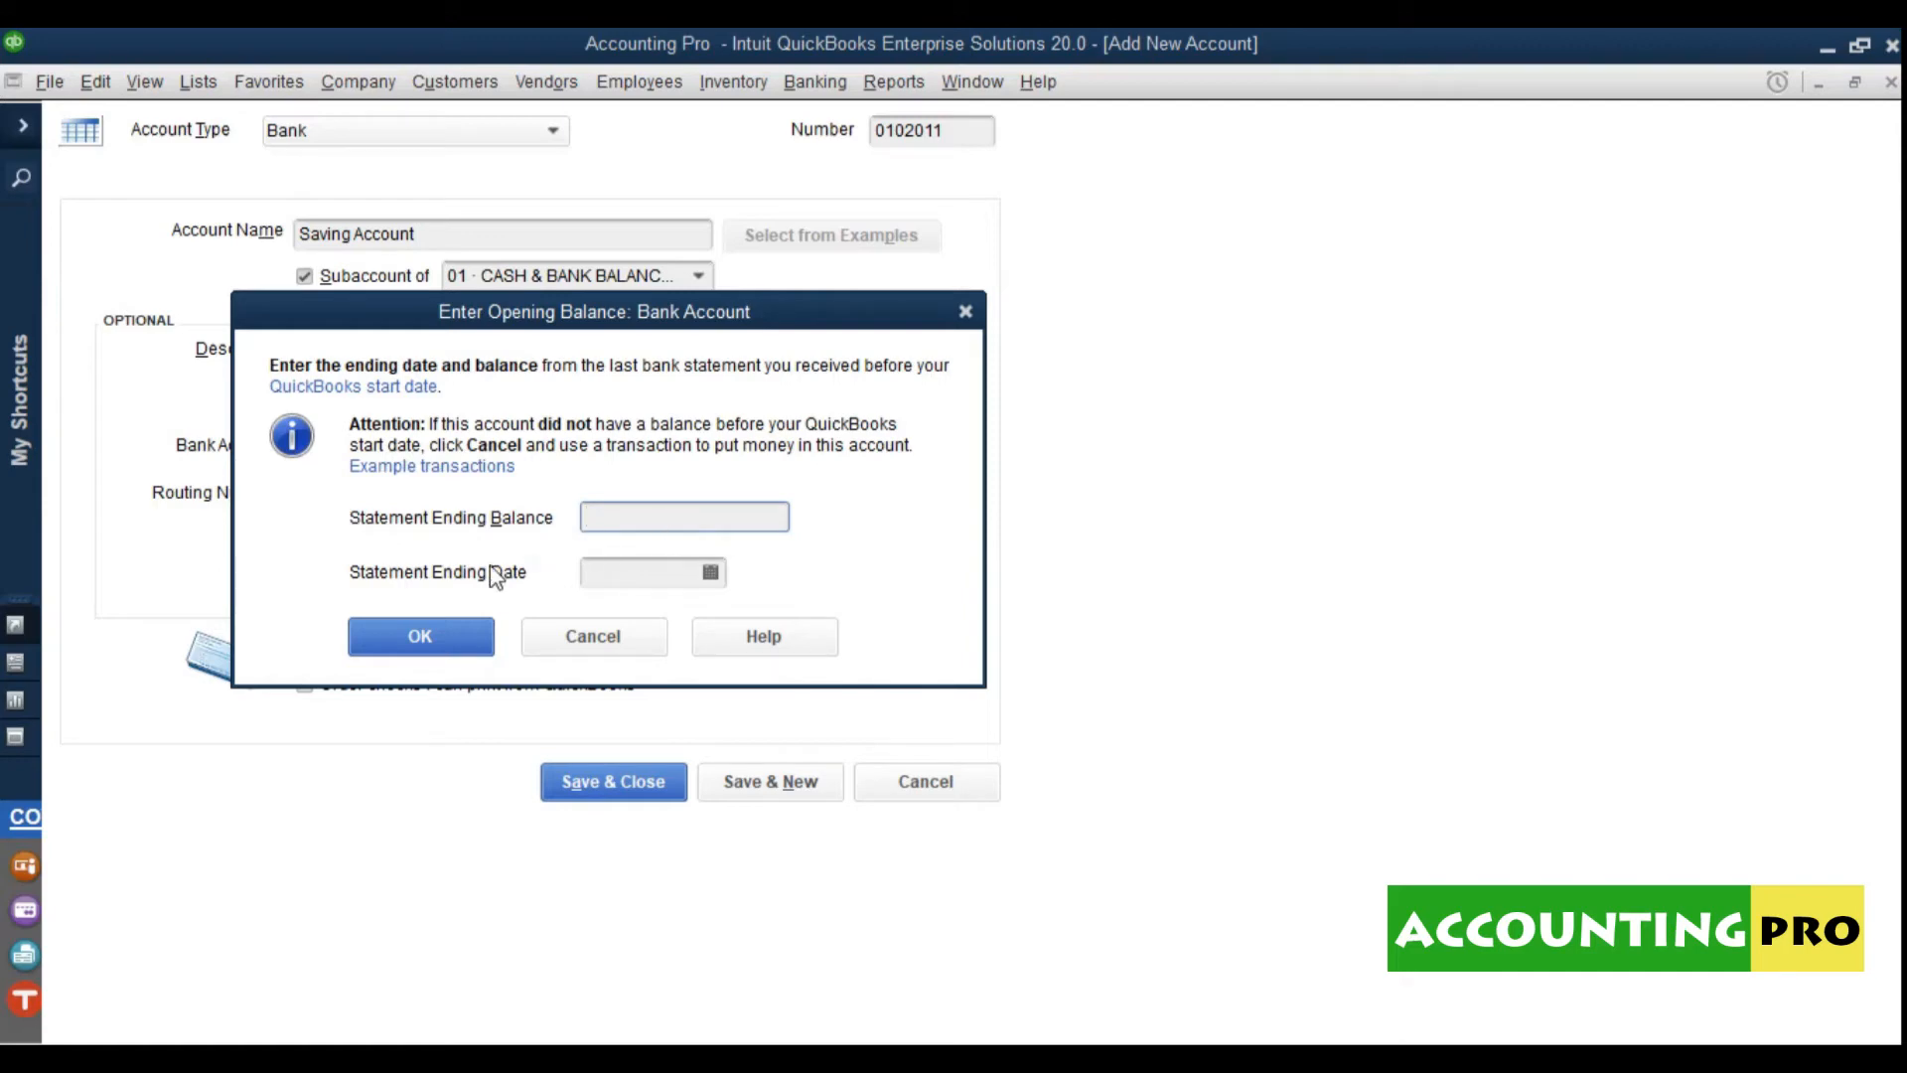
# Step: Enter a 150,000.00 opening balance dated 22-06-2020 and save Saving Account
pyautogui.click(711, 574)
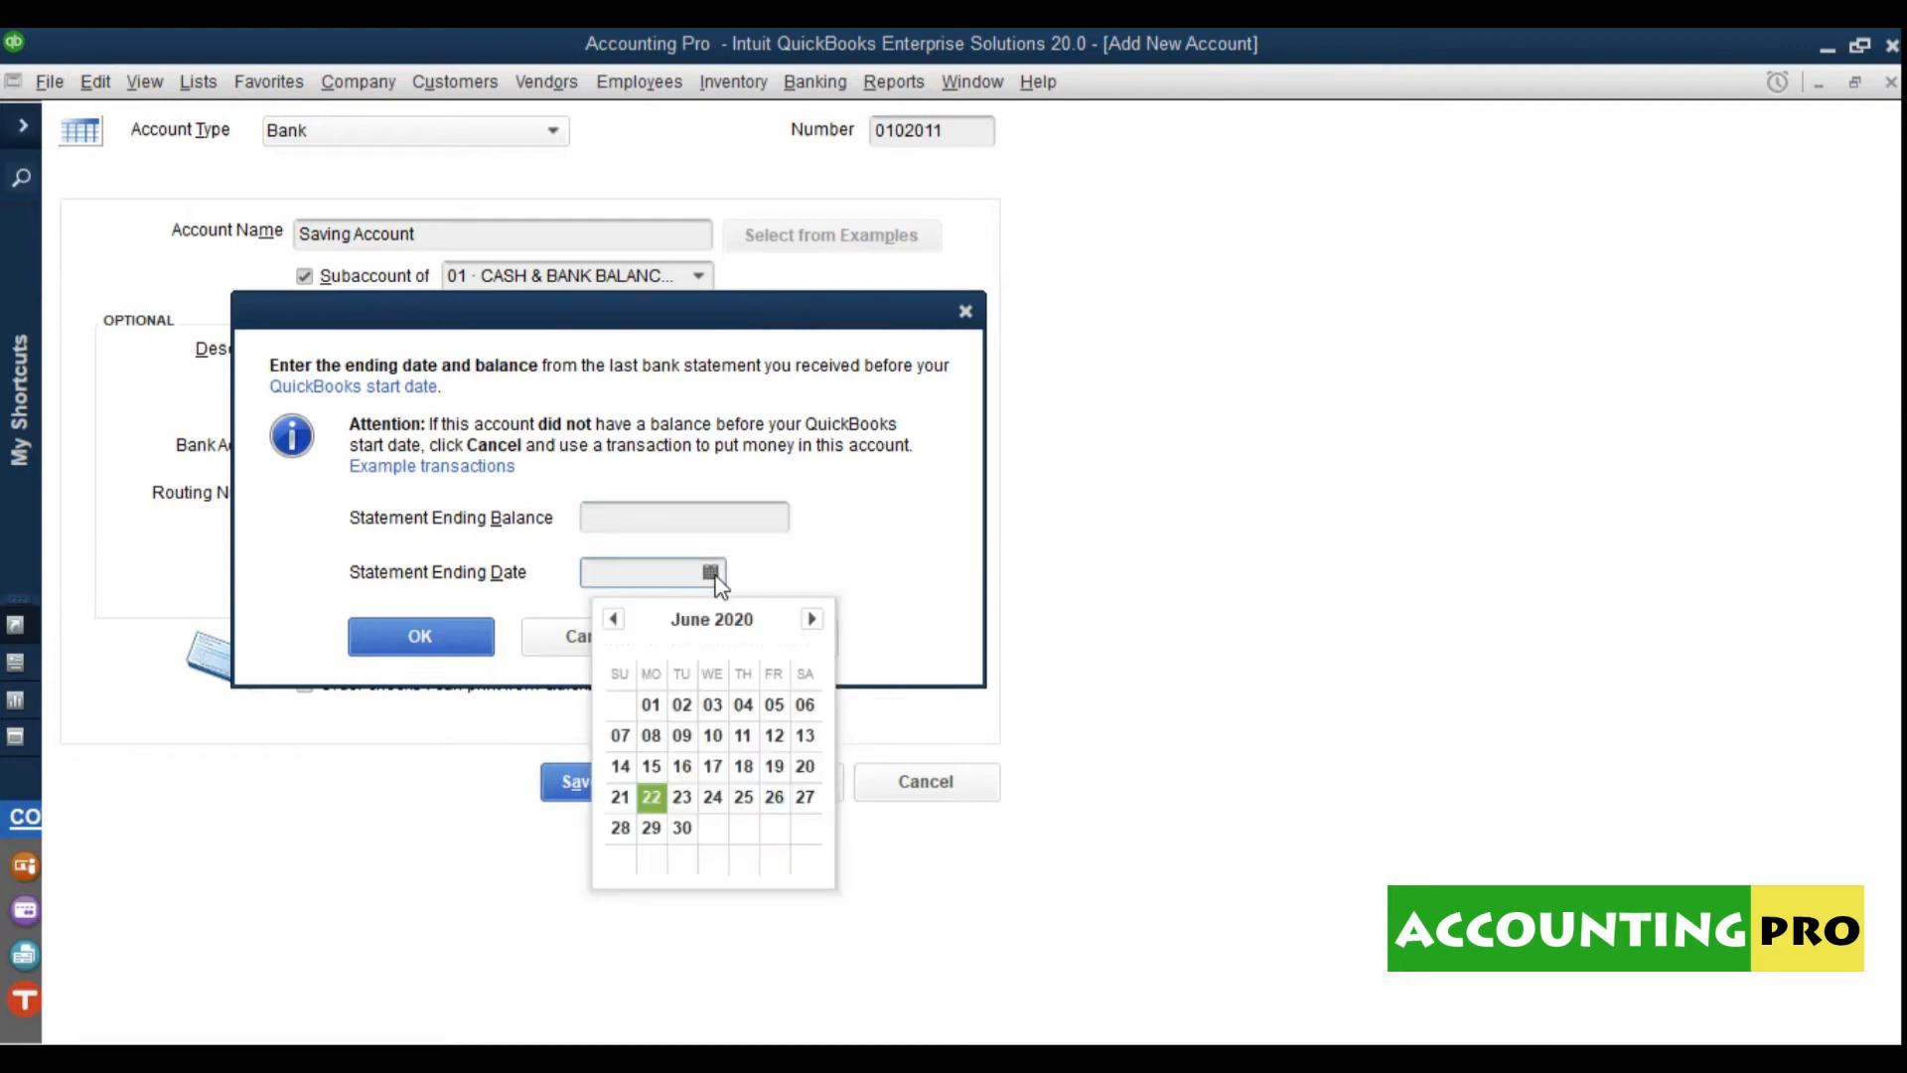
pyautogui.click(636, 518)
pyautogui.write('150000')
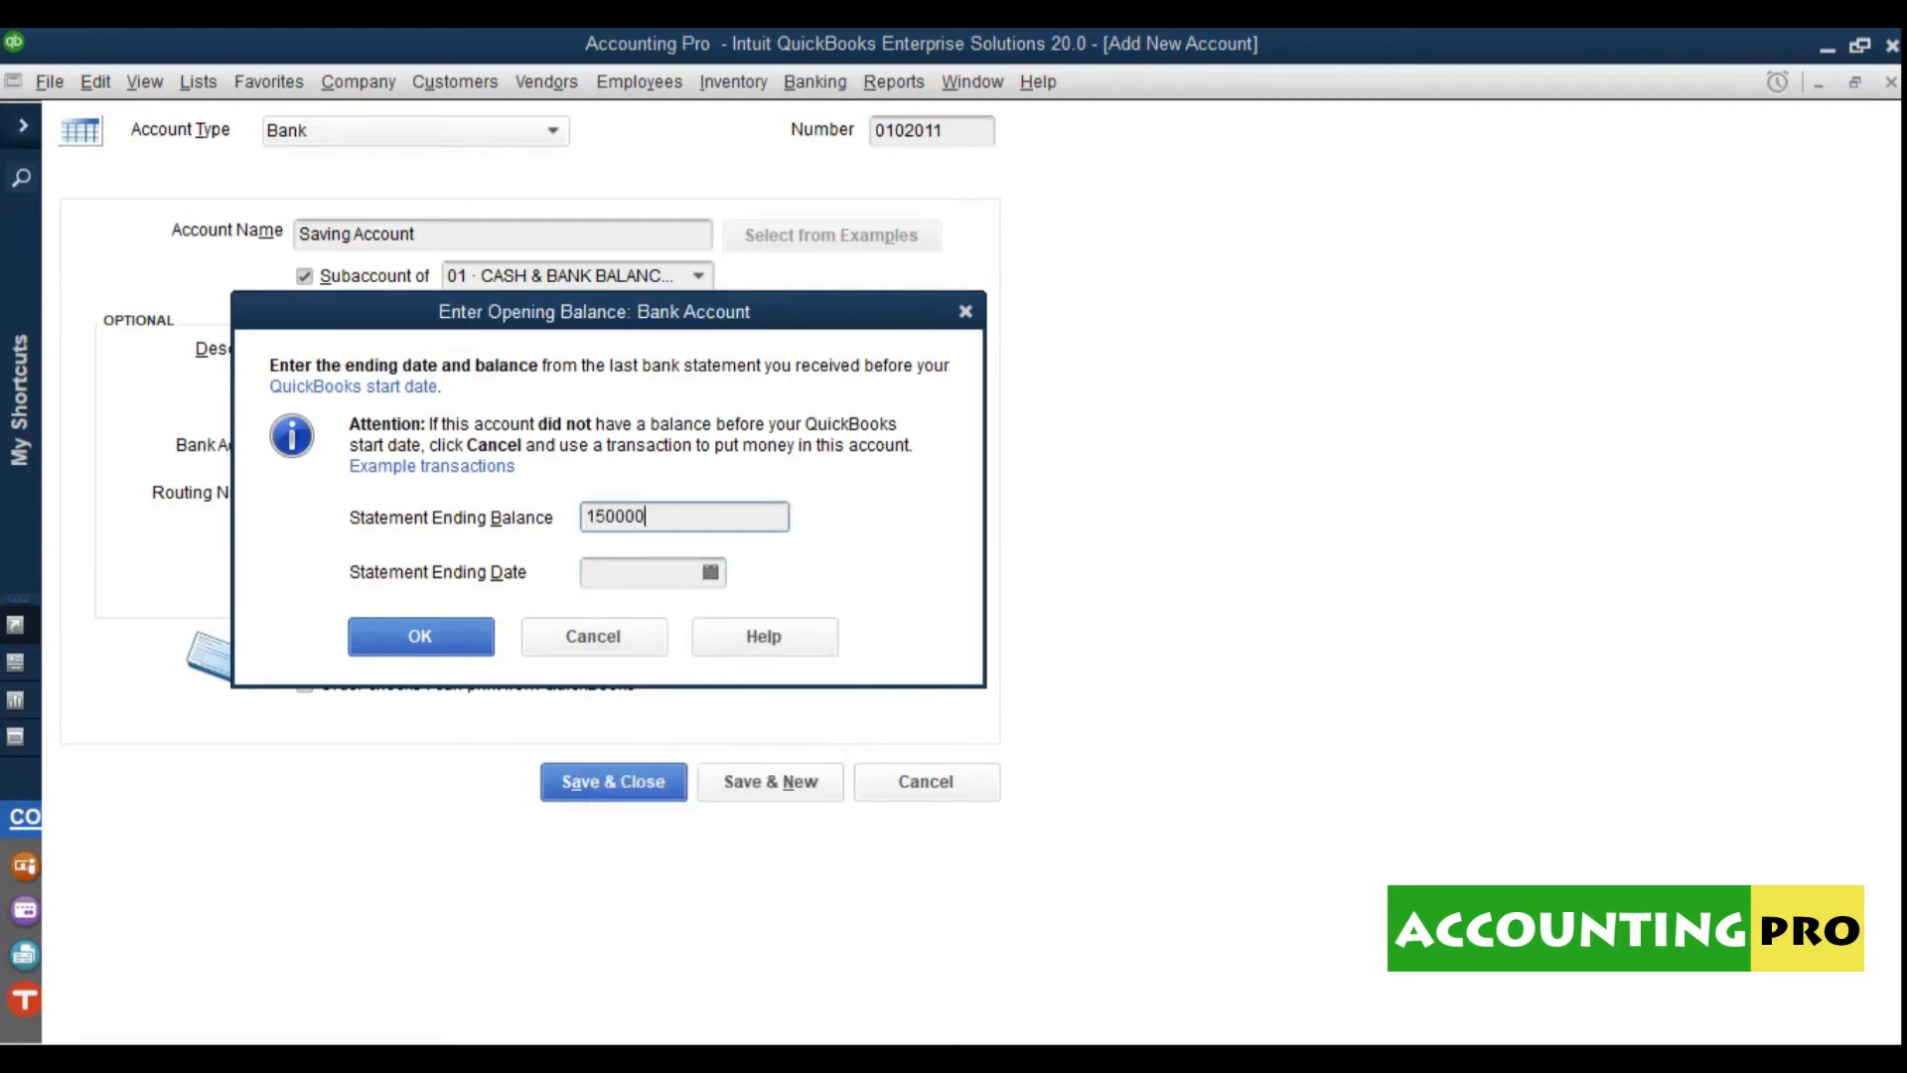
pyautogui.click(711, 573)
pyautogui.click(656, 794)
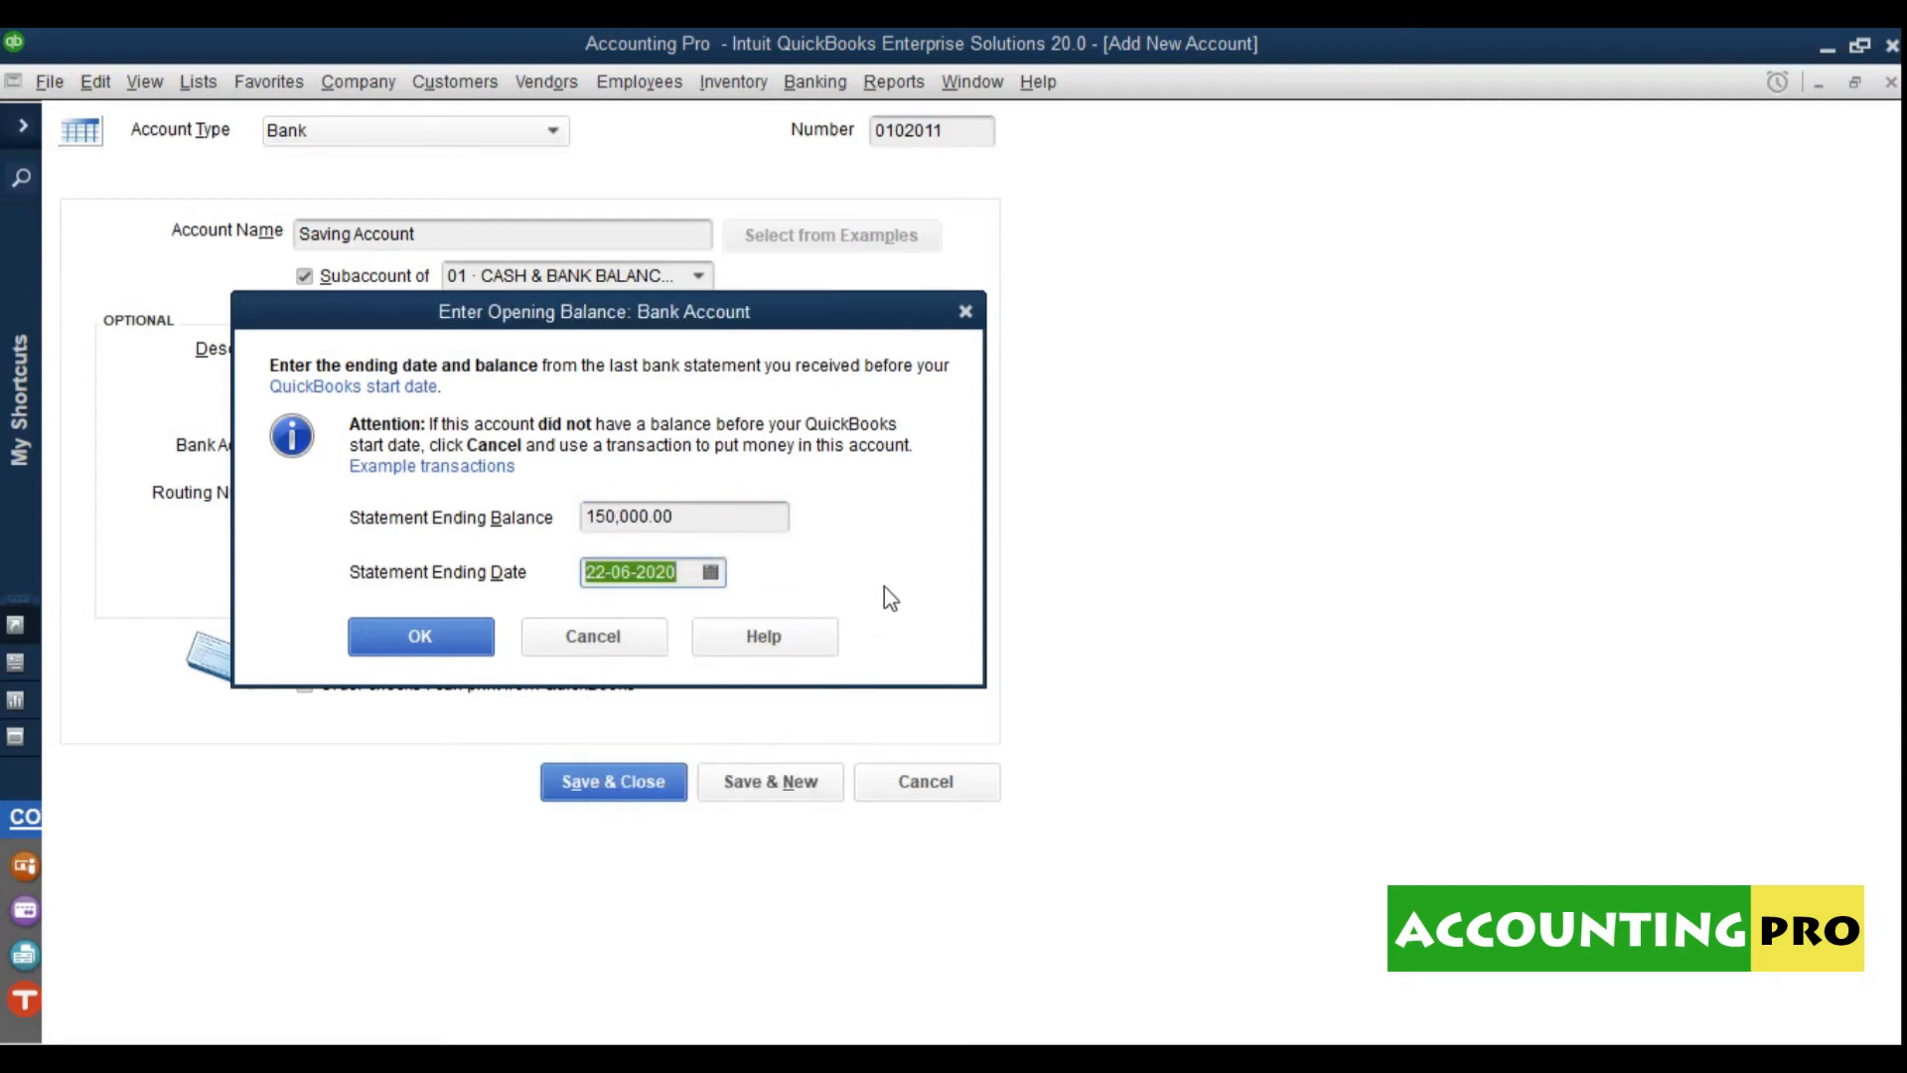
pyautogui.click(428, 648)
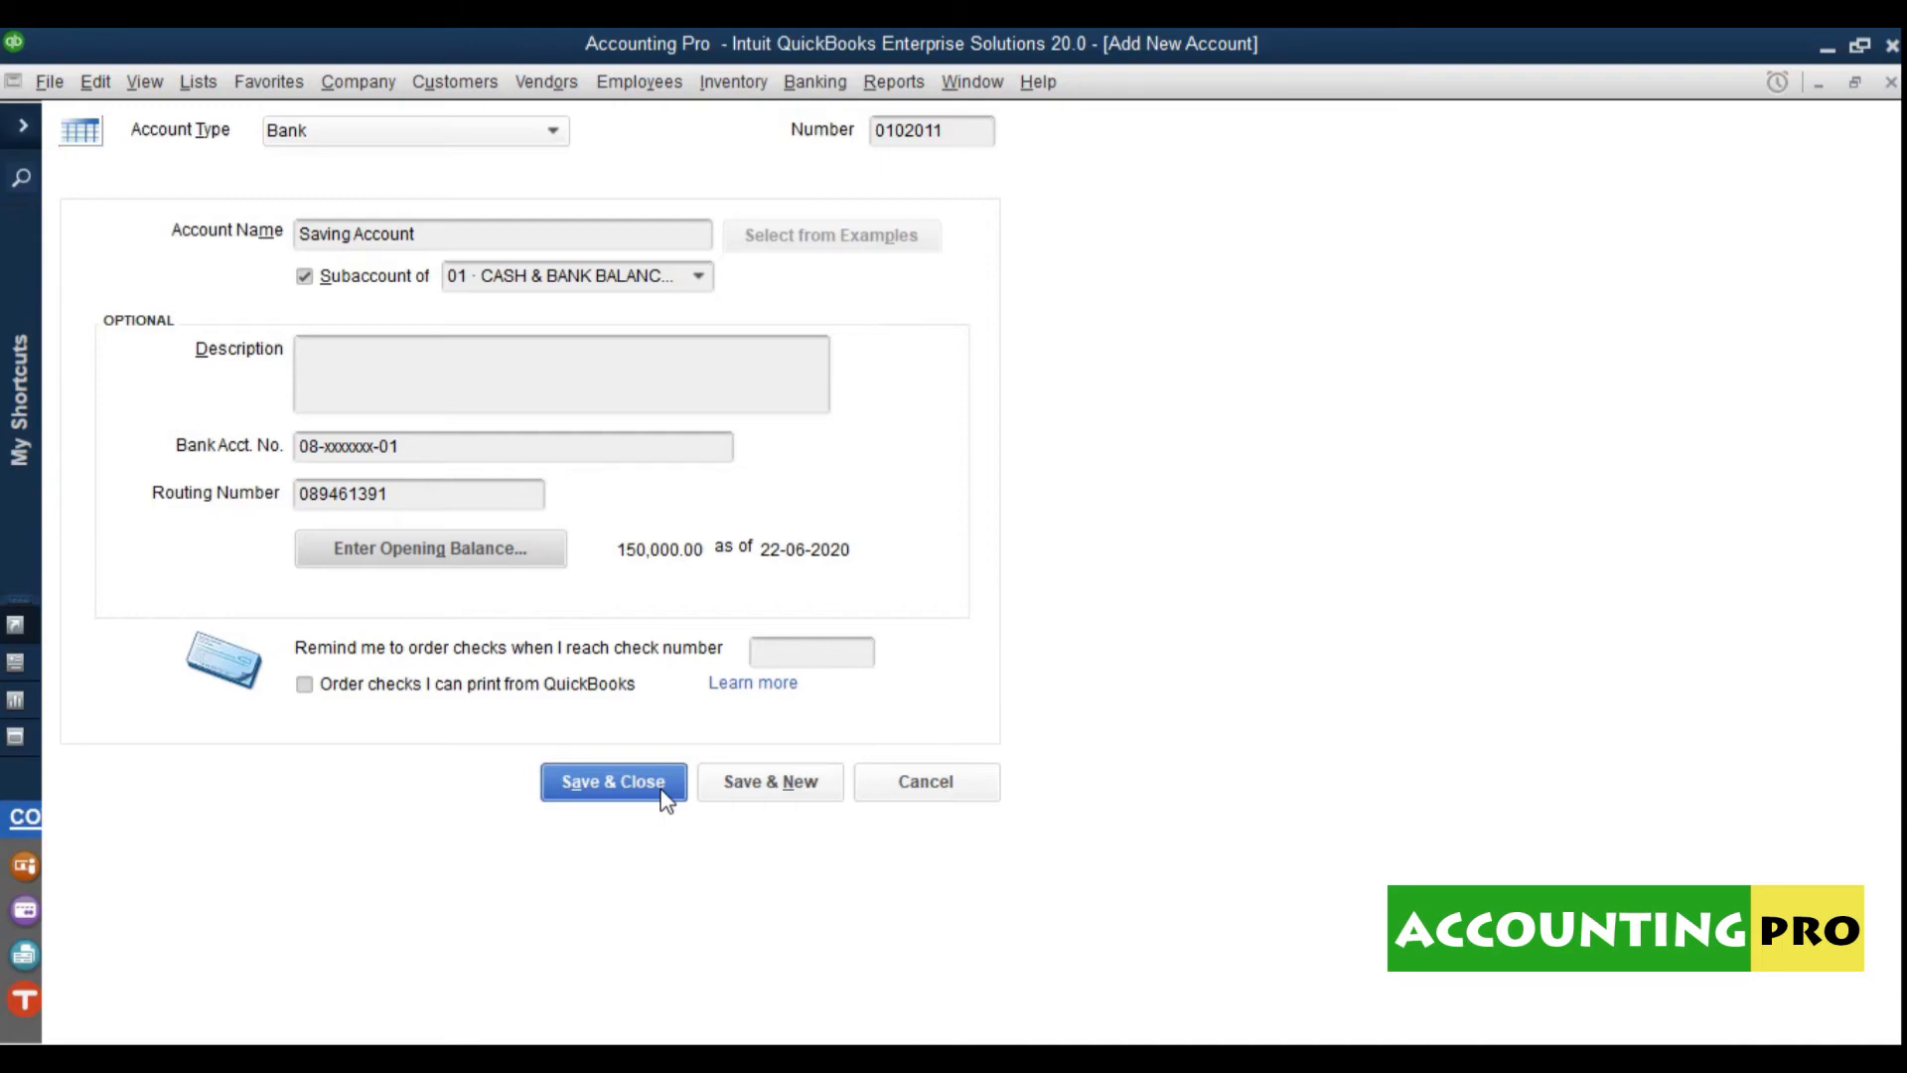
pyautogui.click(614, 783)
# Step: Skip bank feeds and check Saving Account against Opening Balance Equity in the chart
pyautogui.click(624, 464)
pyautogui.click(468, 572)
pyautogui.click(298, 439)
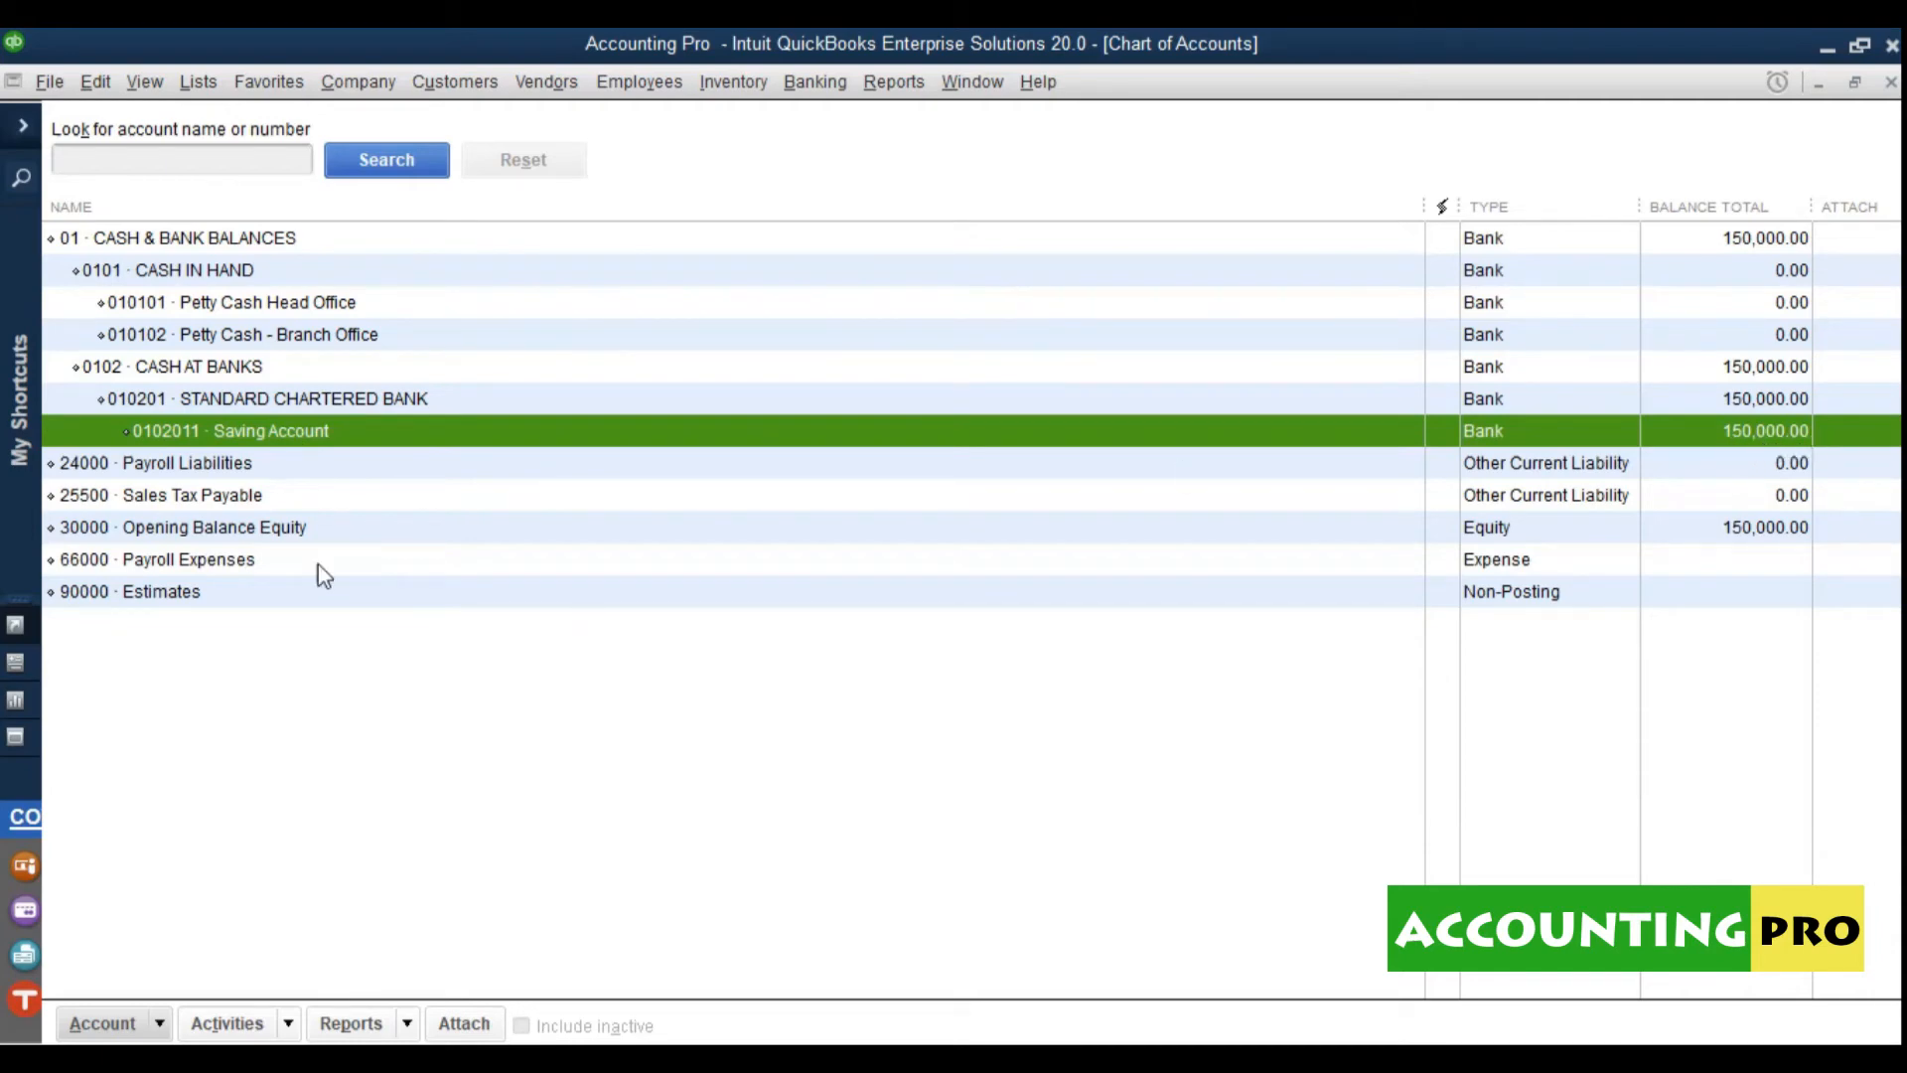
pyautogui.click(149, 529)
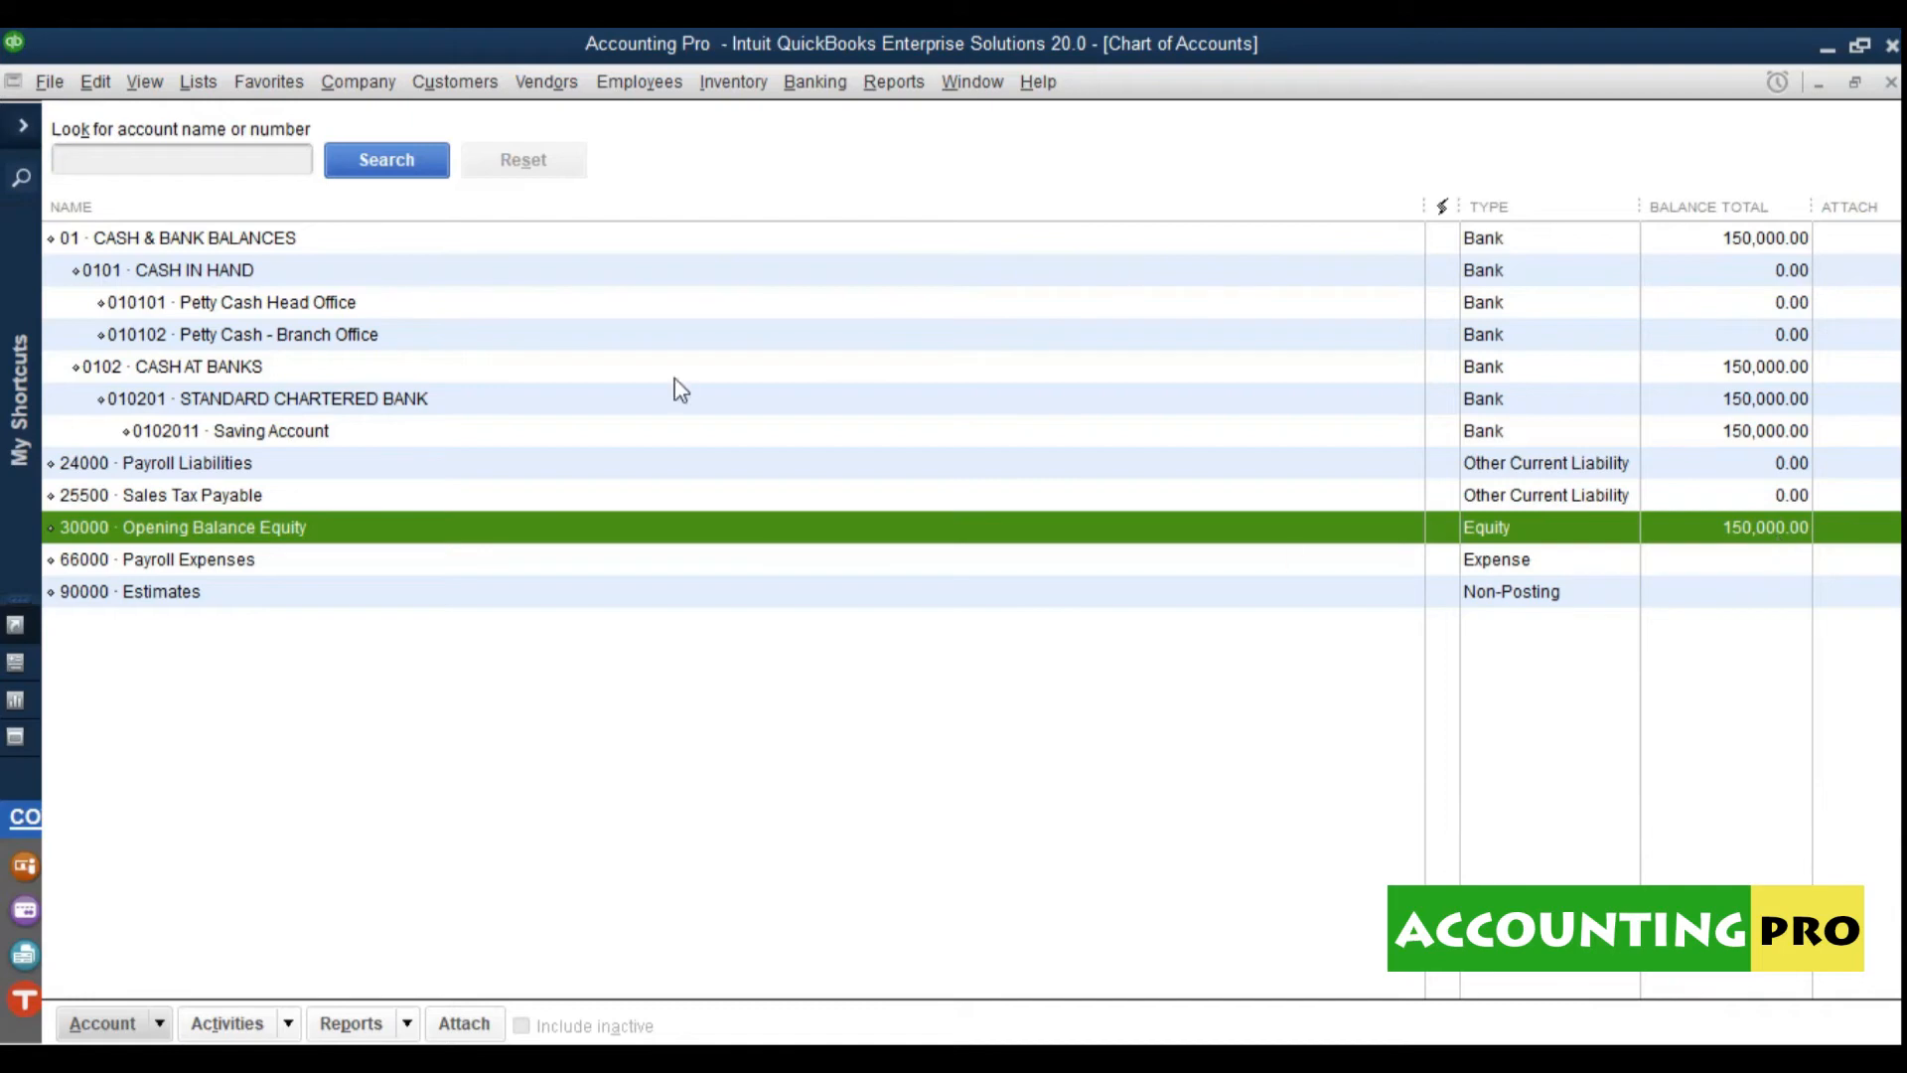
pyautogui.click(207, 434)
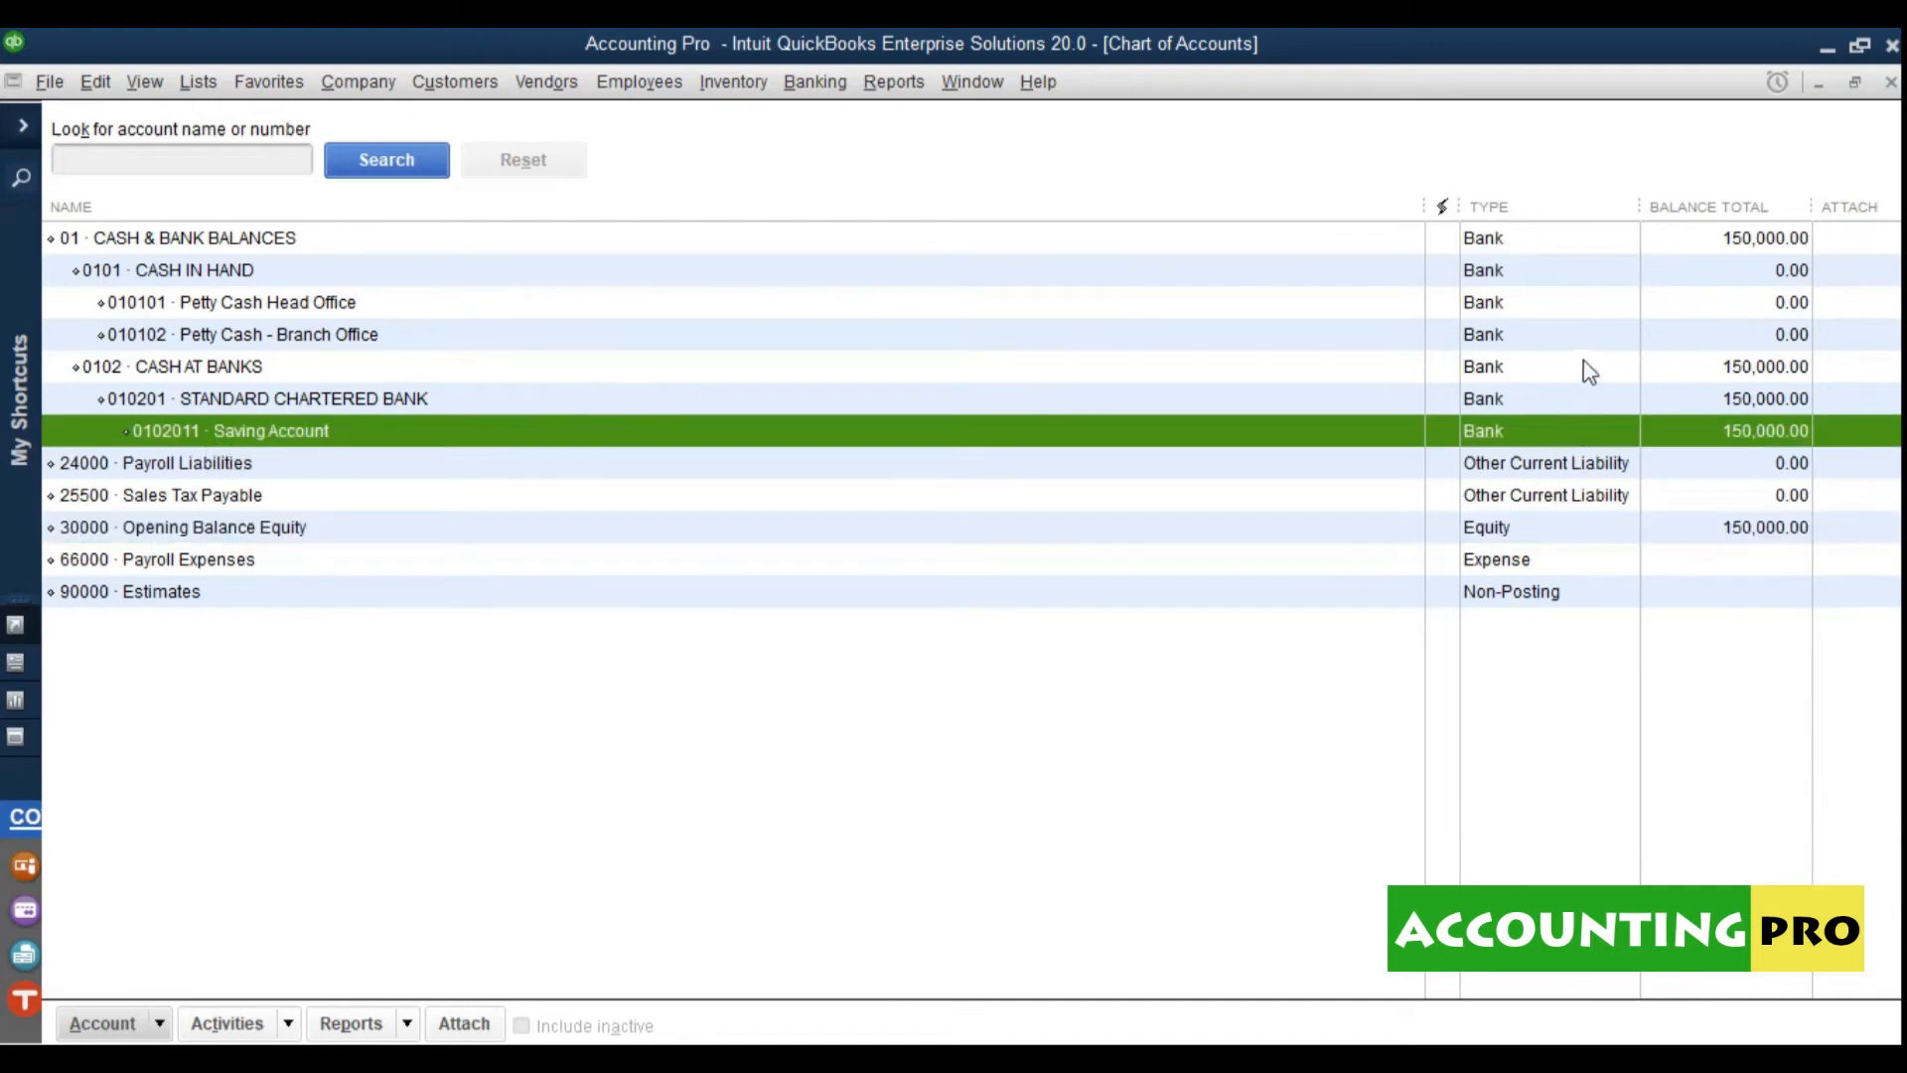
# Step: Review the cash and bank account hierarchy, then begin another new account
pyautogui.click(1773, 401)
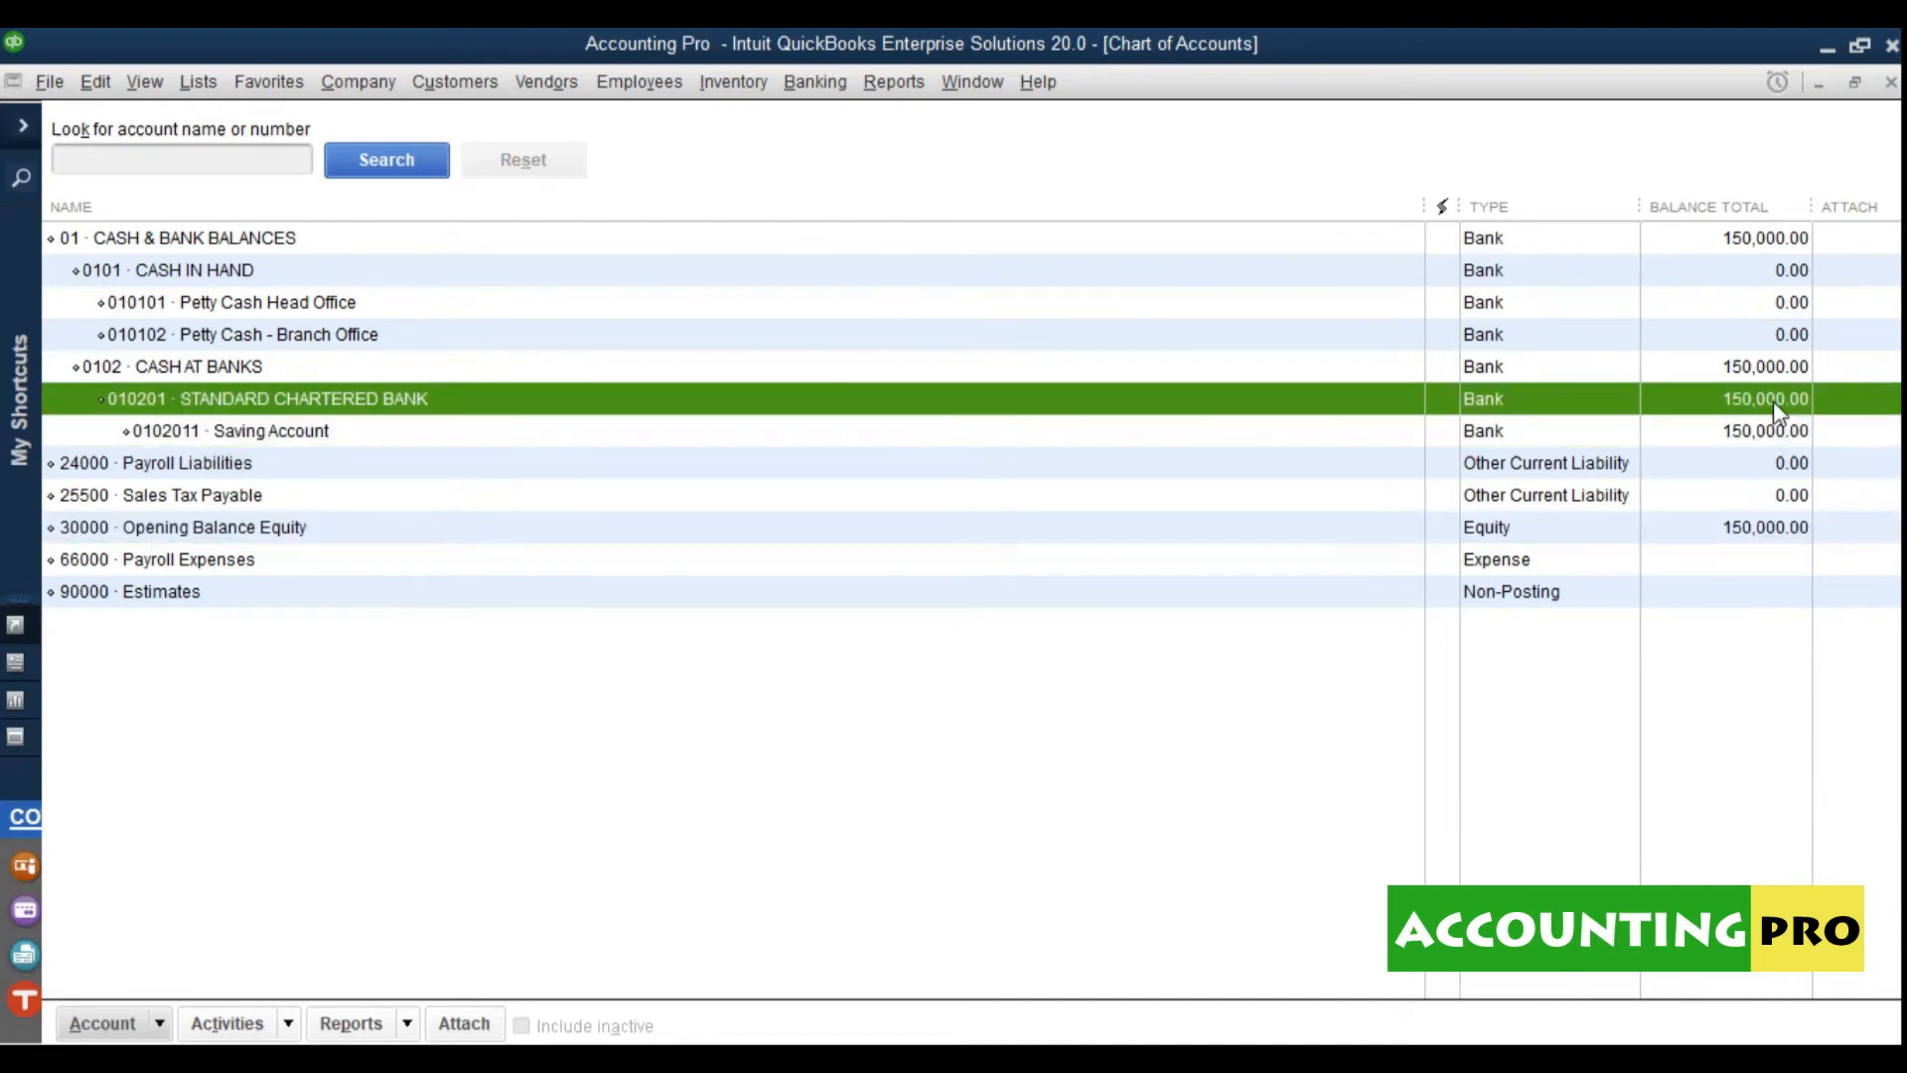
pyautogui.click(1770, 366)
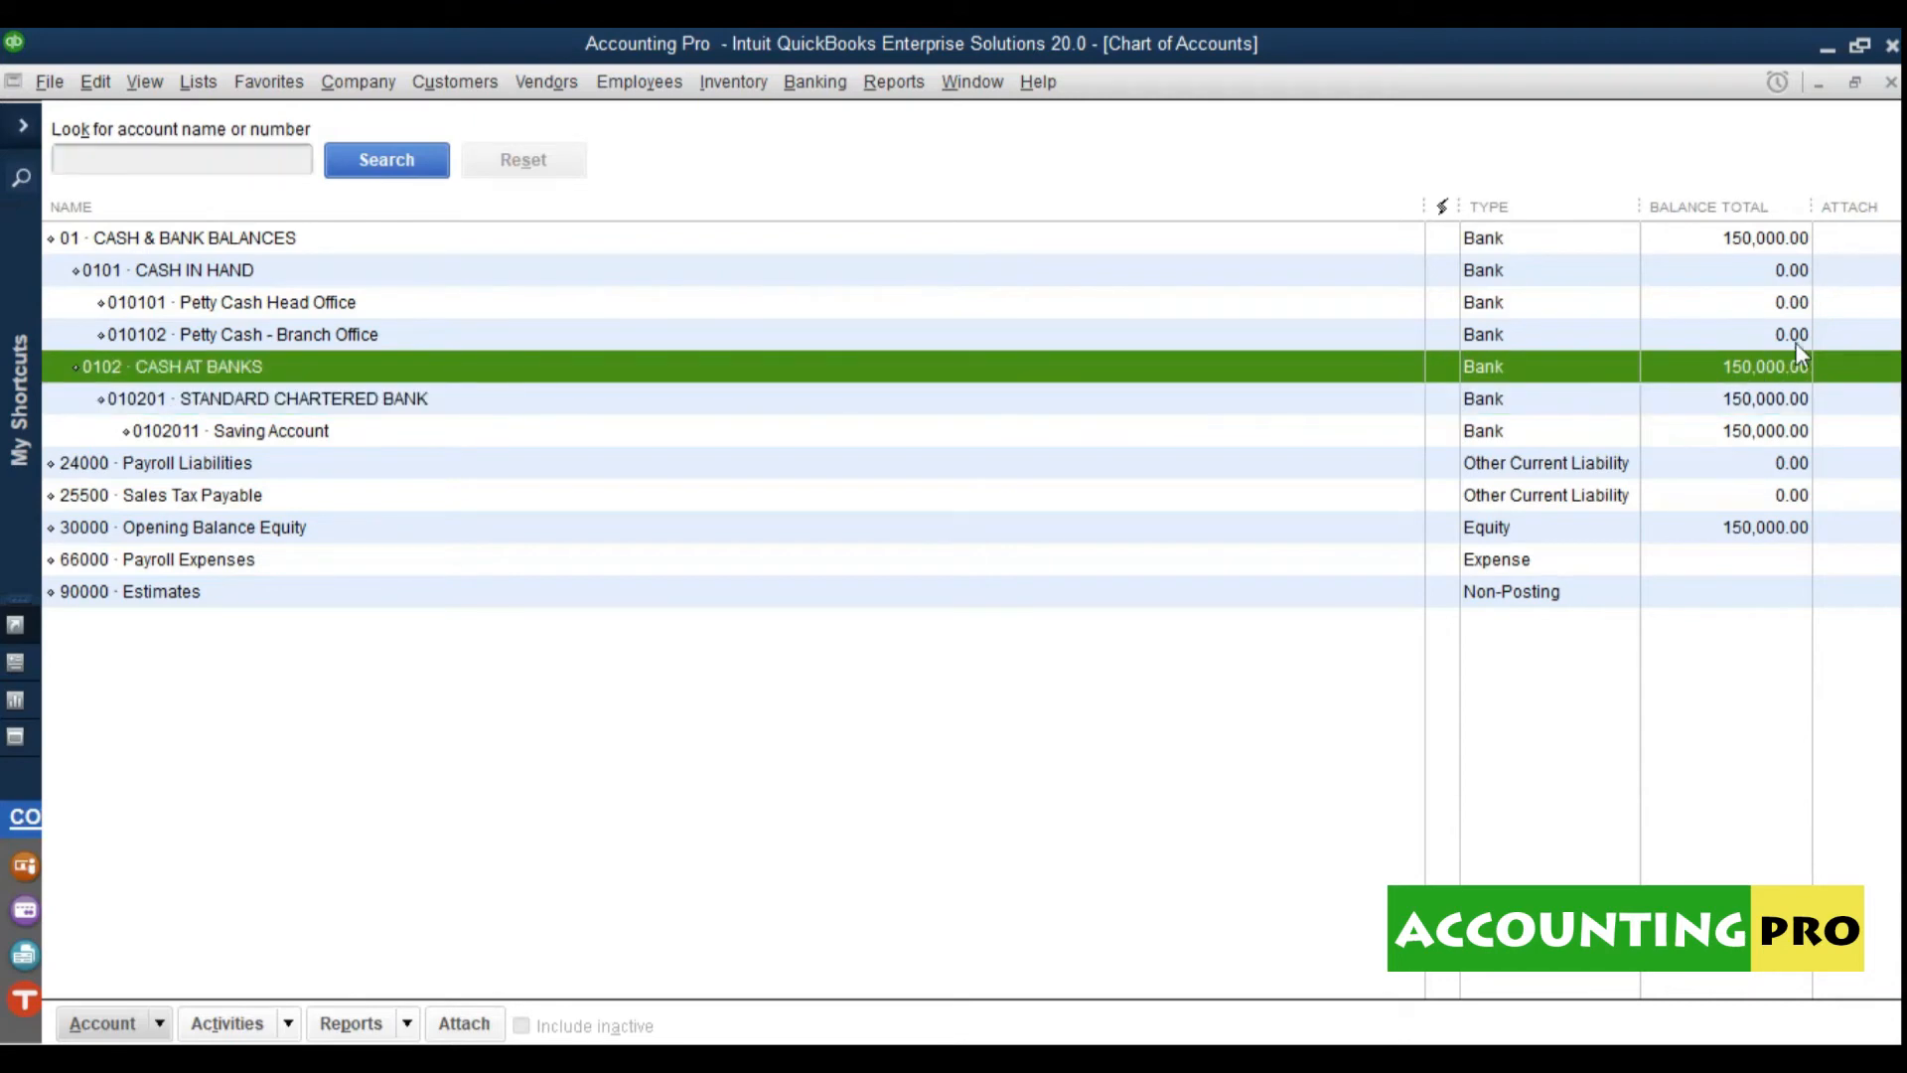
pyautogui.click(1789, 302)
pyautogui.click(1789, 270)
pyautogui.click(1770, 371)
pyautogui.click(1775, 241)
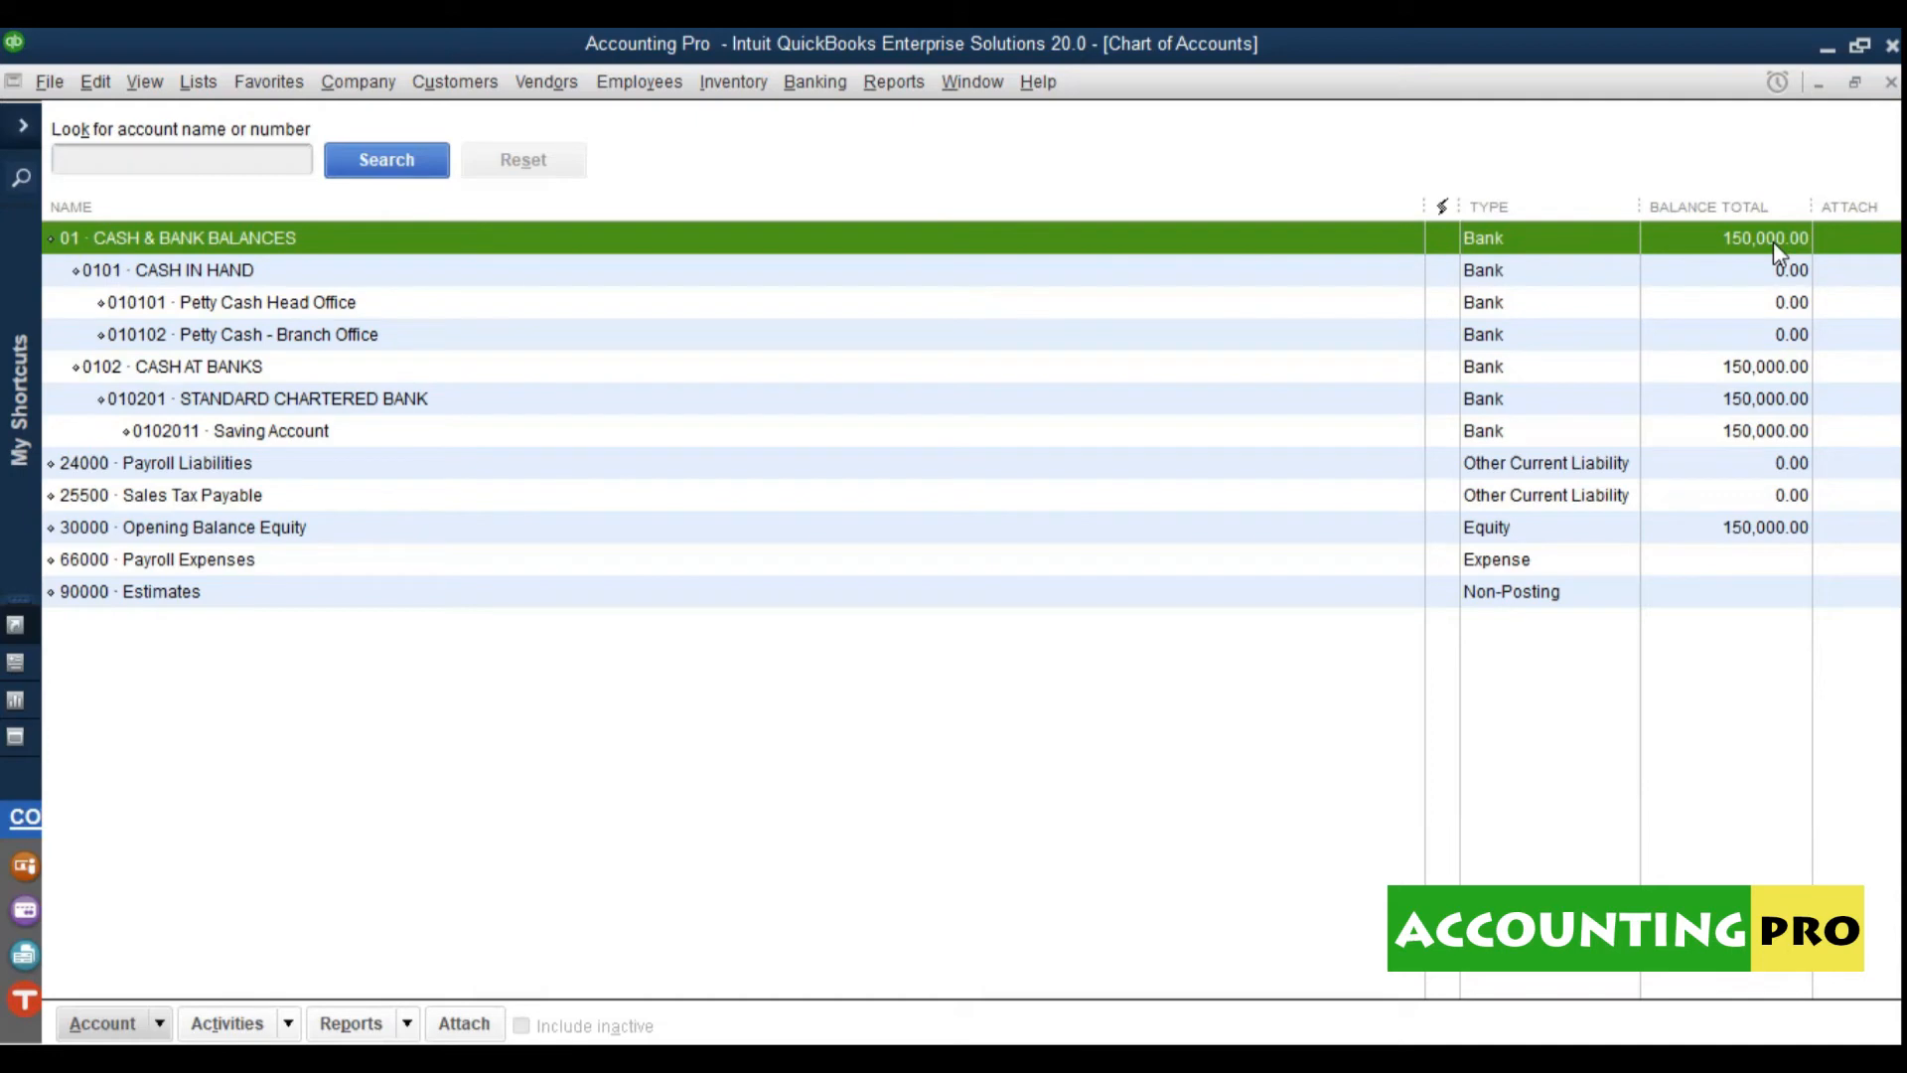
pyautogui.click(337, 405)
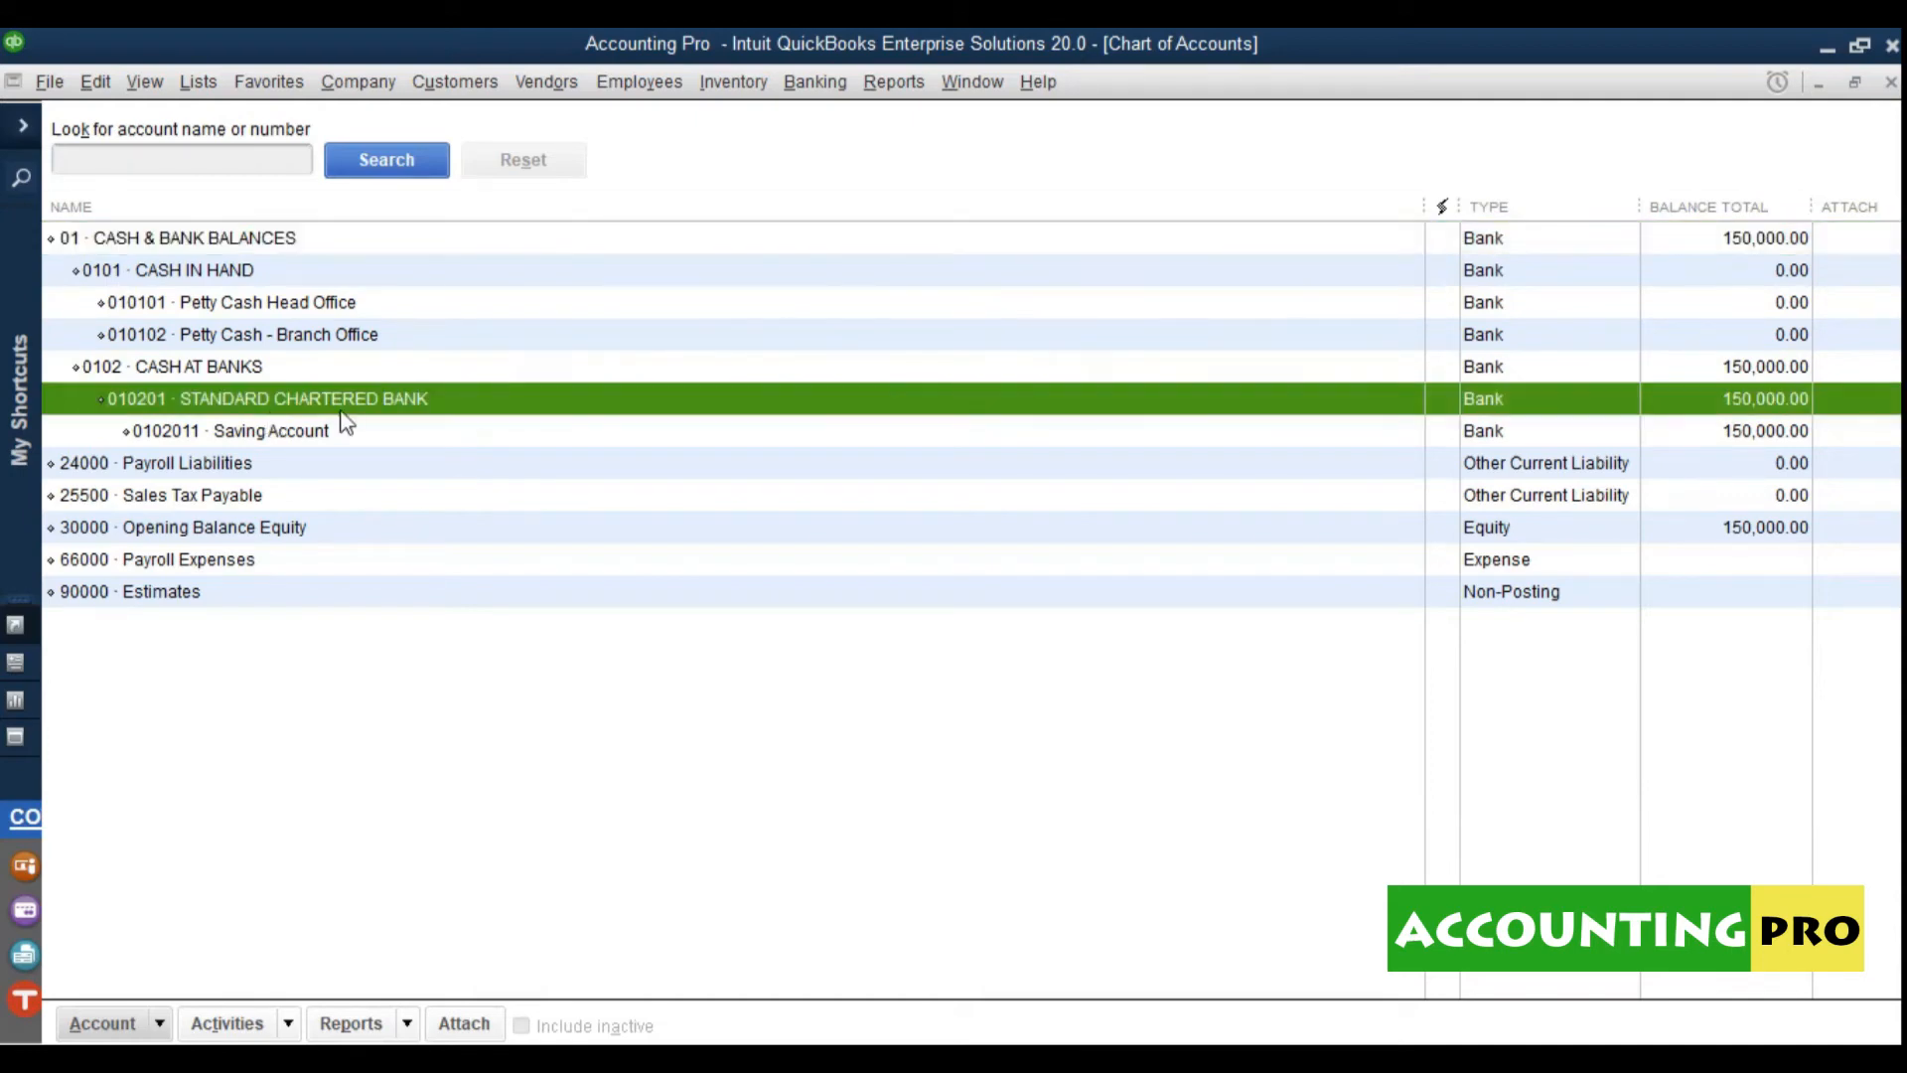
pyautogui.click(219, 437)
pyautogui.click(158, 1023)
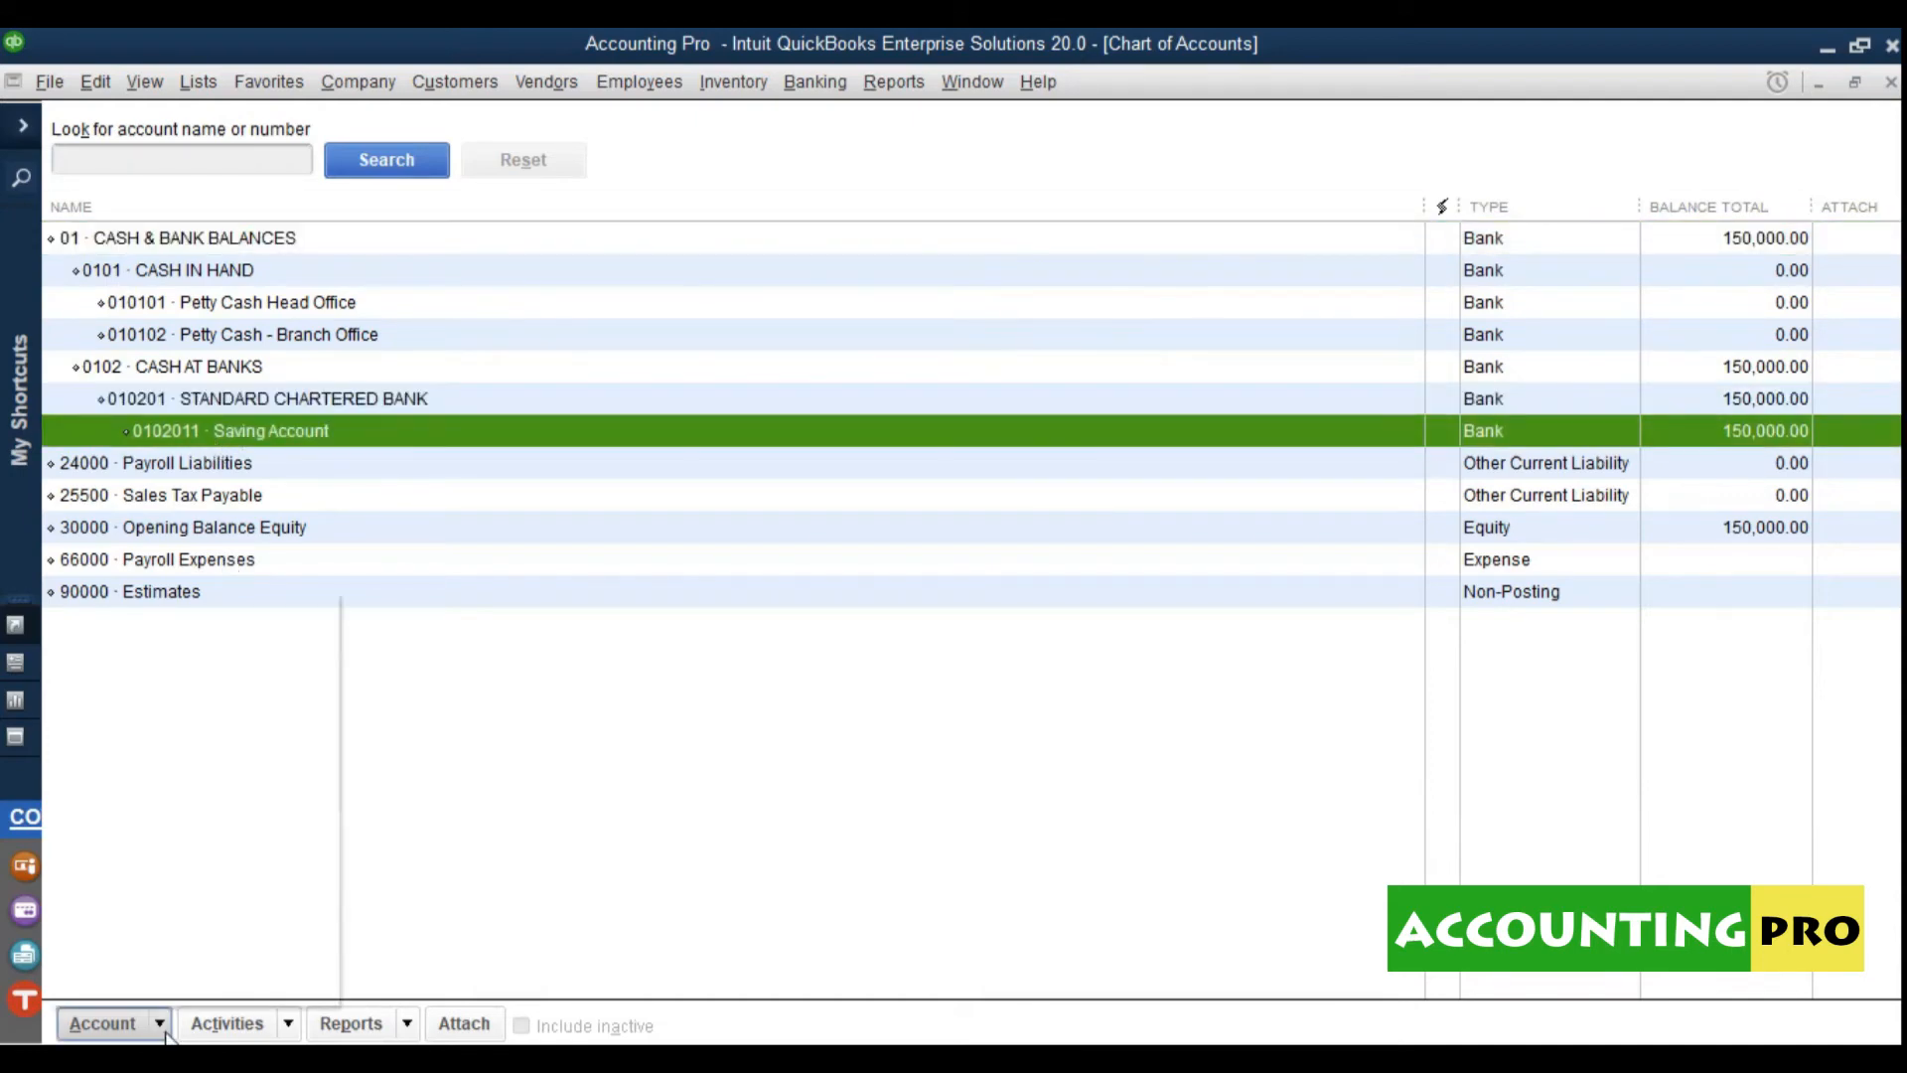
pyautogui.click(282, 616)
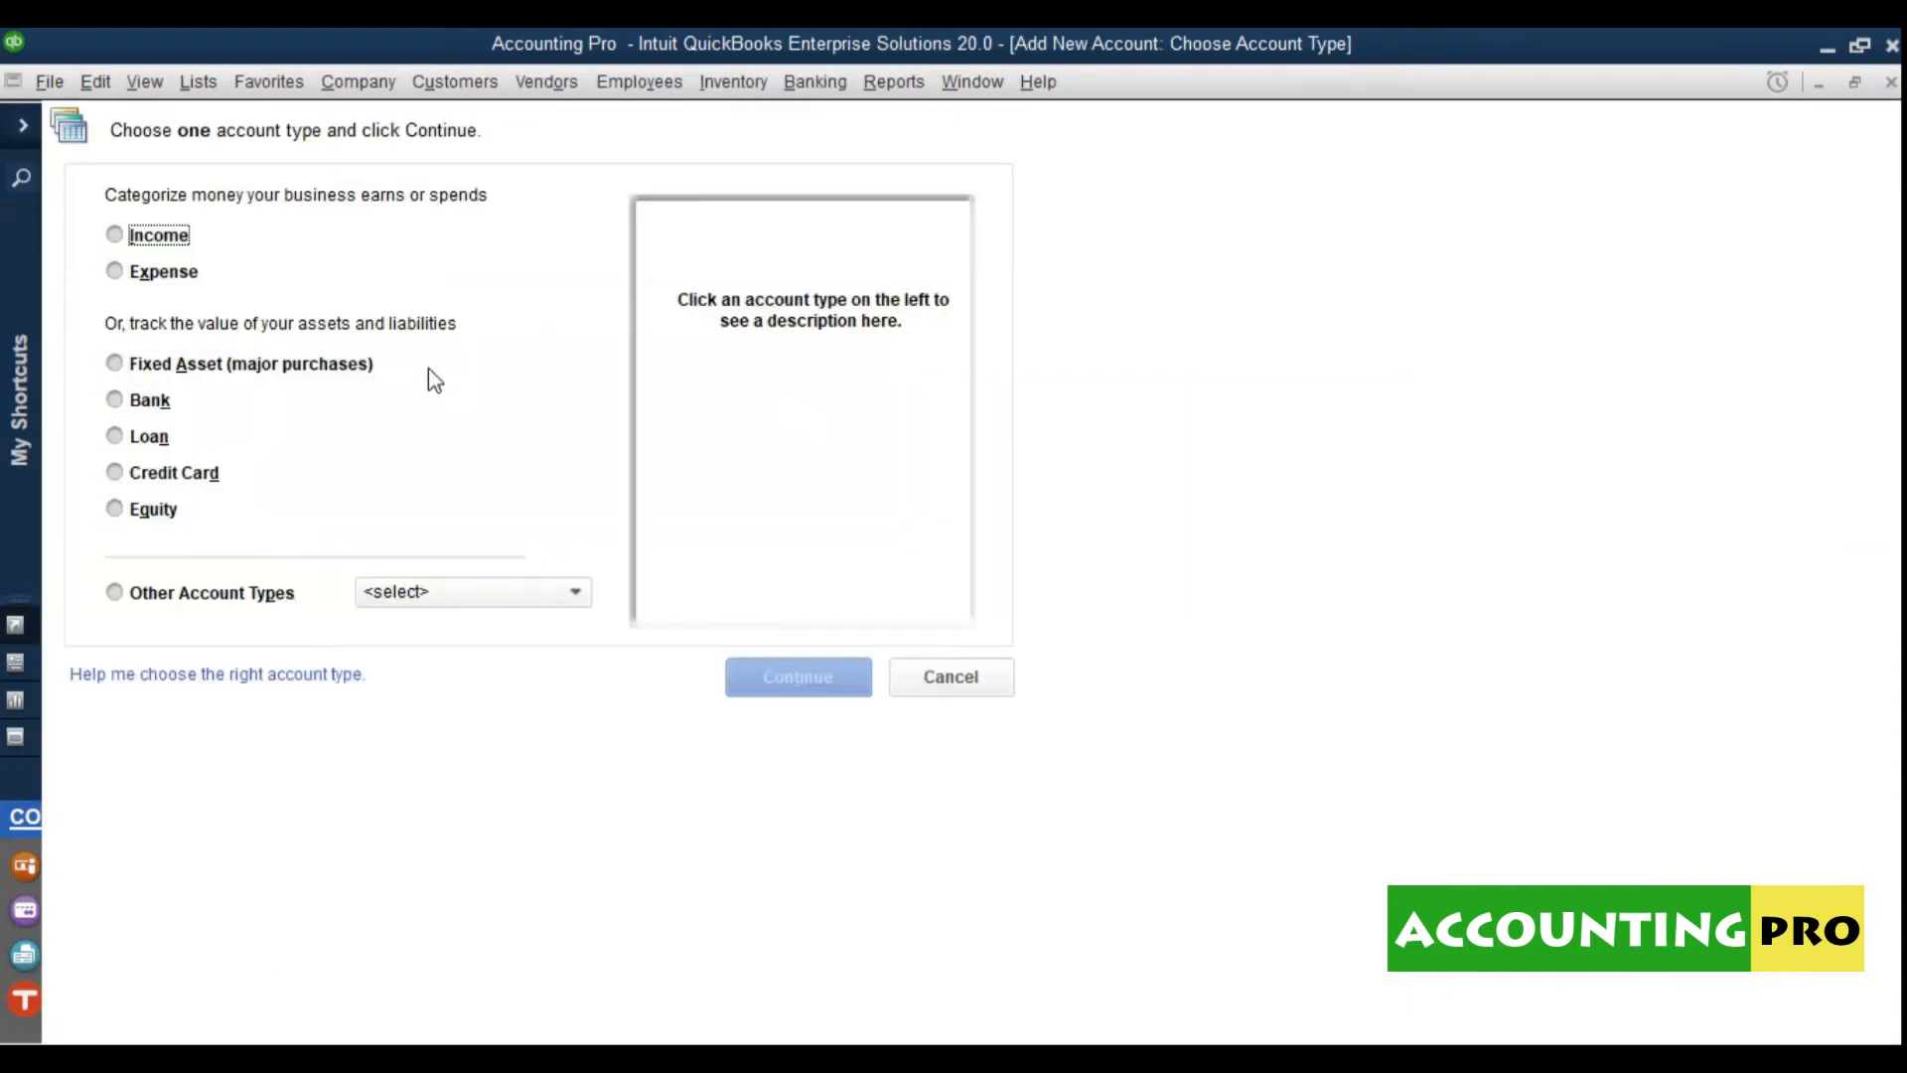
# Step: Create a Bank account numbered 0102012 named Current Account
pyautogui.click(142, 405)
pyautogui.click(814, 686)
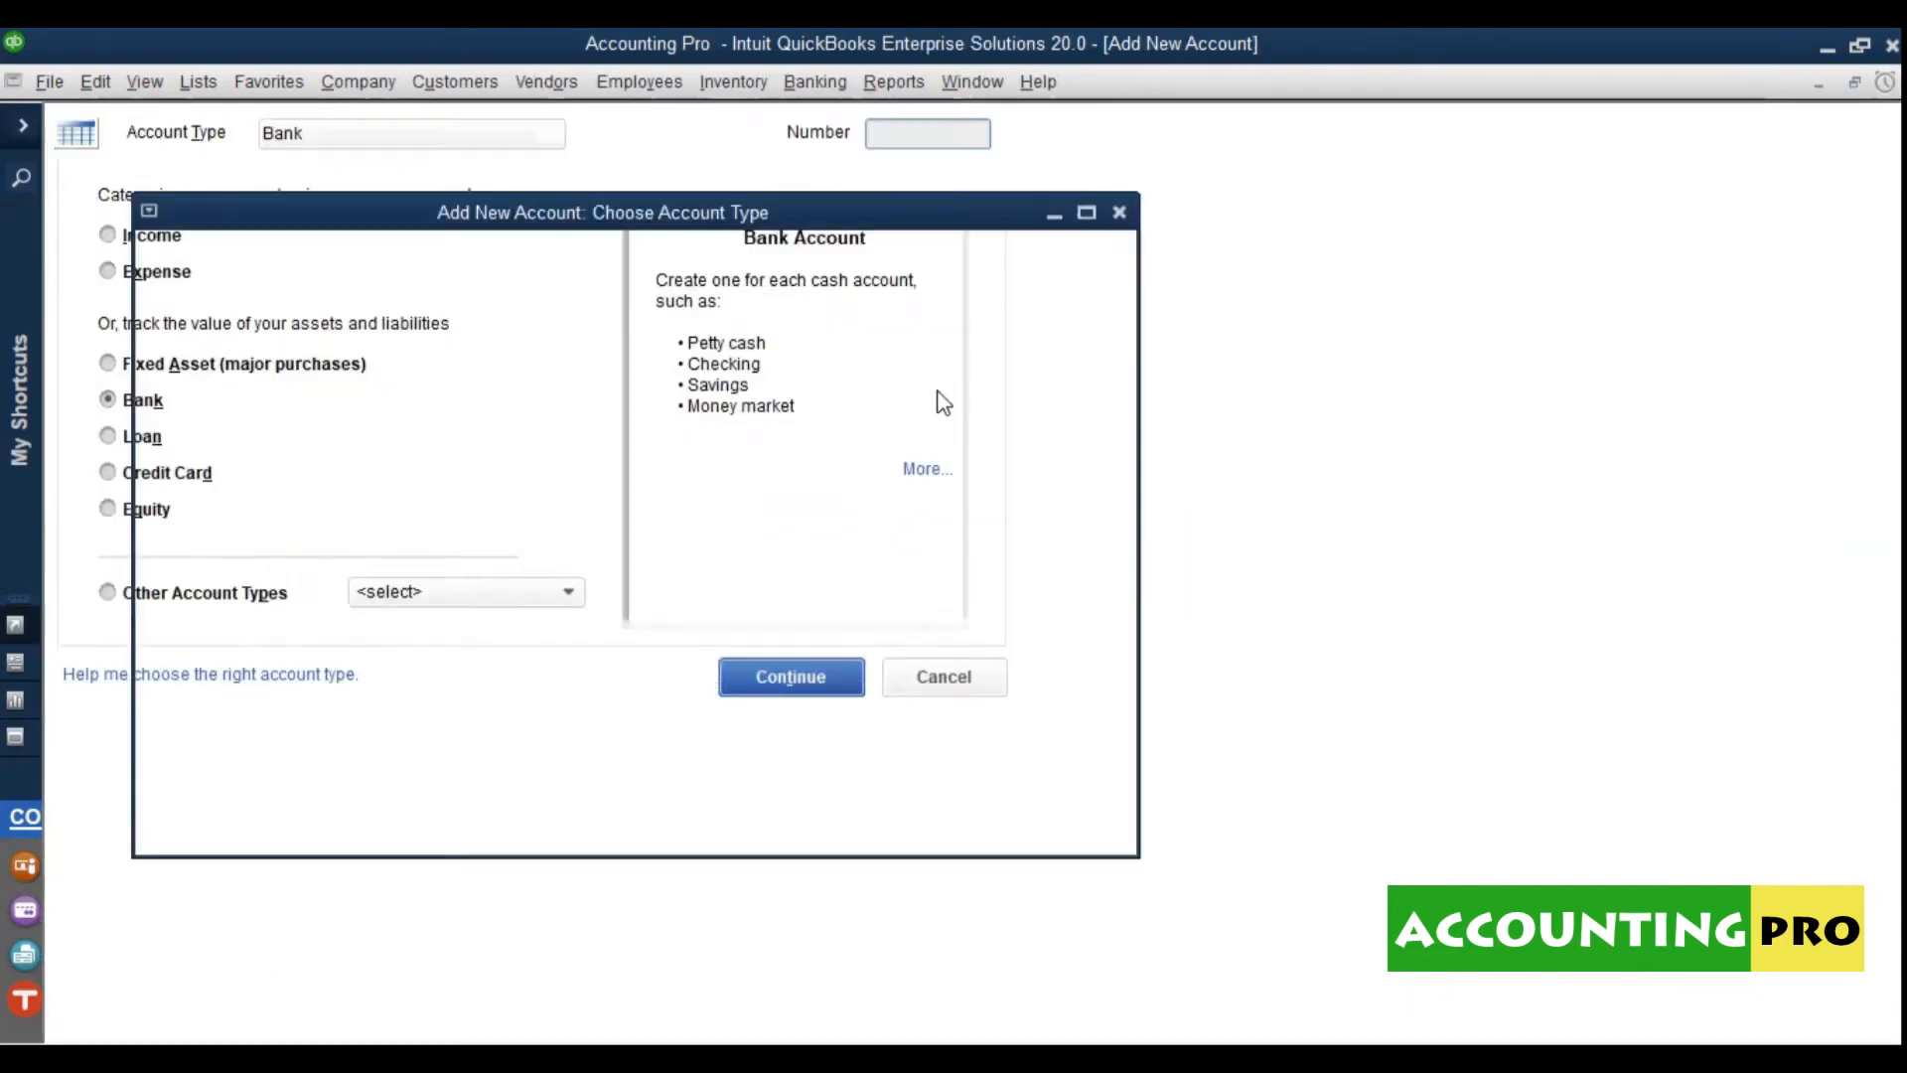
pyautogui.write('01')
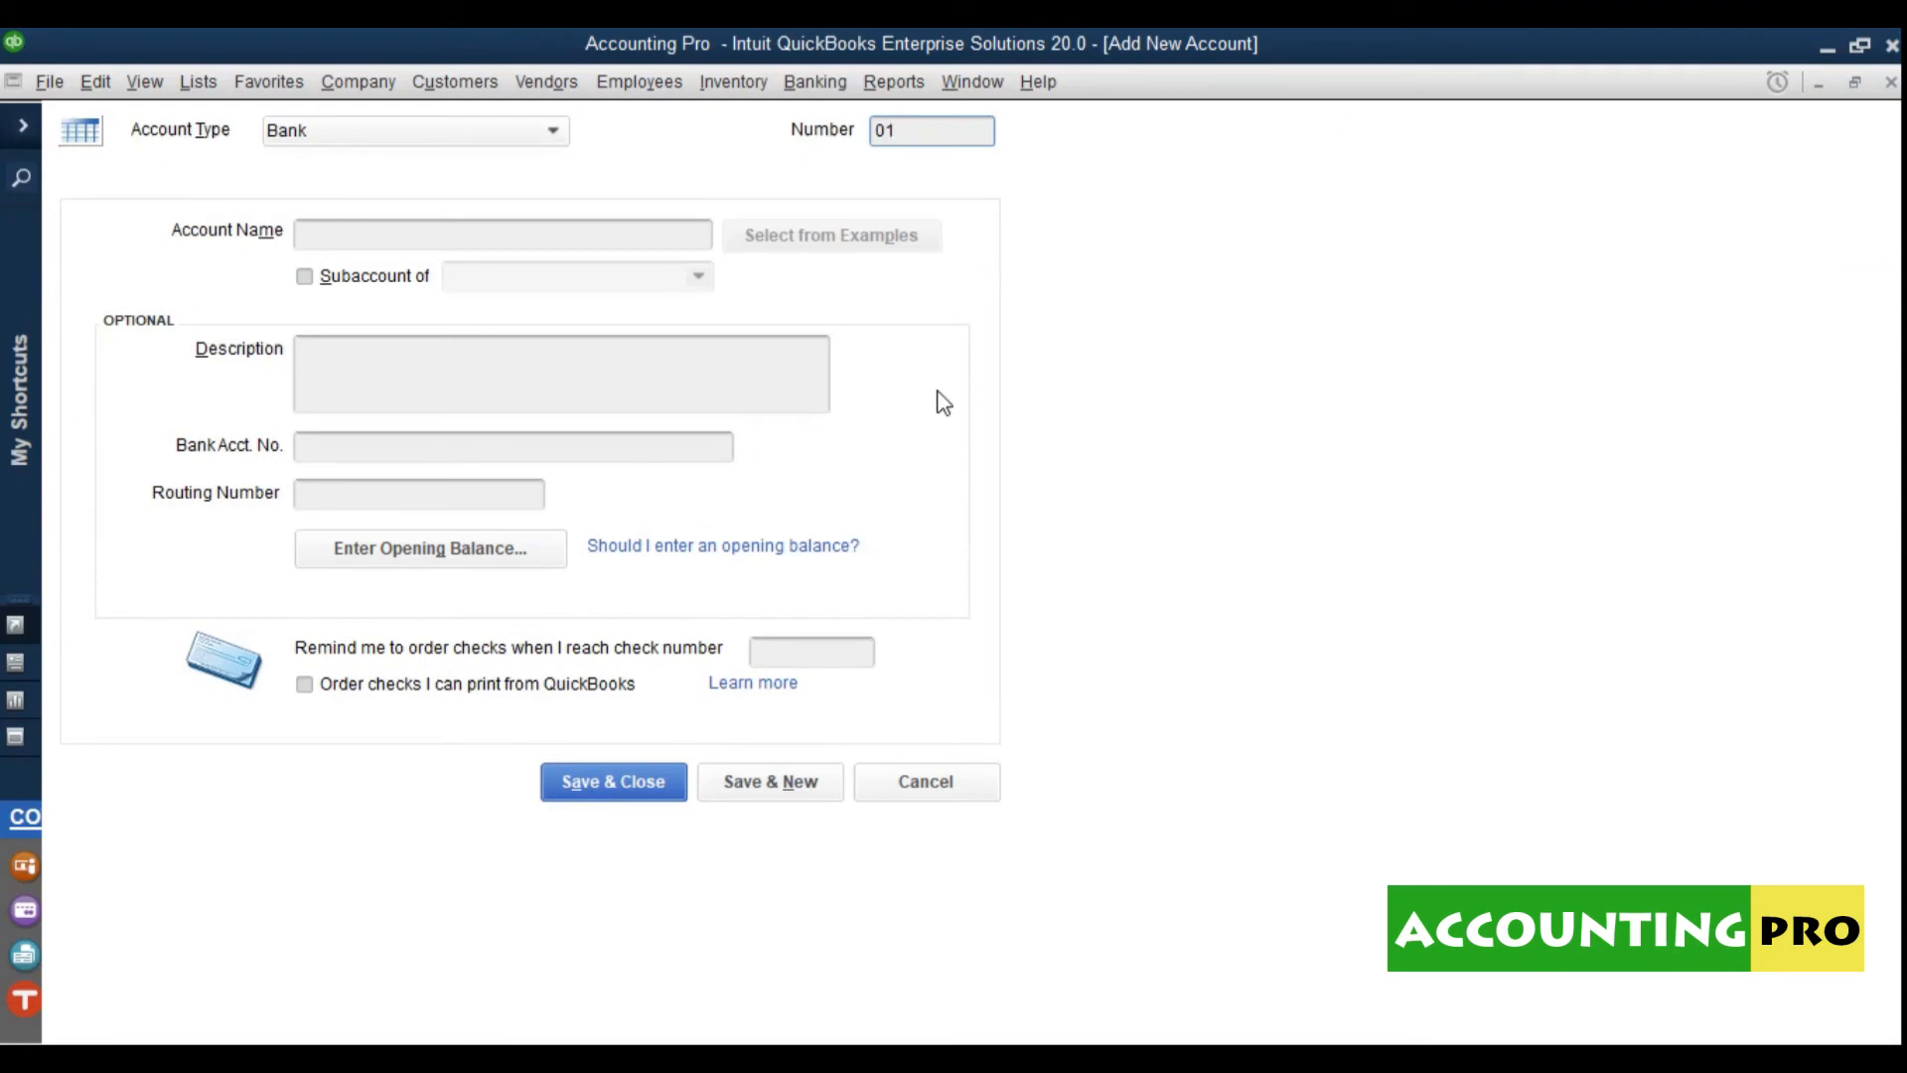
pyautogui.write('02012')
pyautogui.click(546, 244)
pyautogui.write('current Account')
# Step: Nest it under STANDARD CHARTERED BANK and enter its bank account number
pyautogui.click(405, 285)
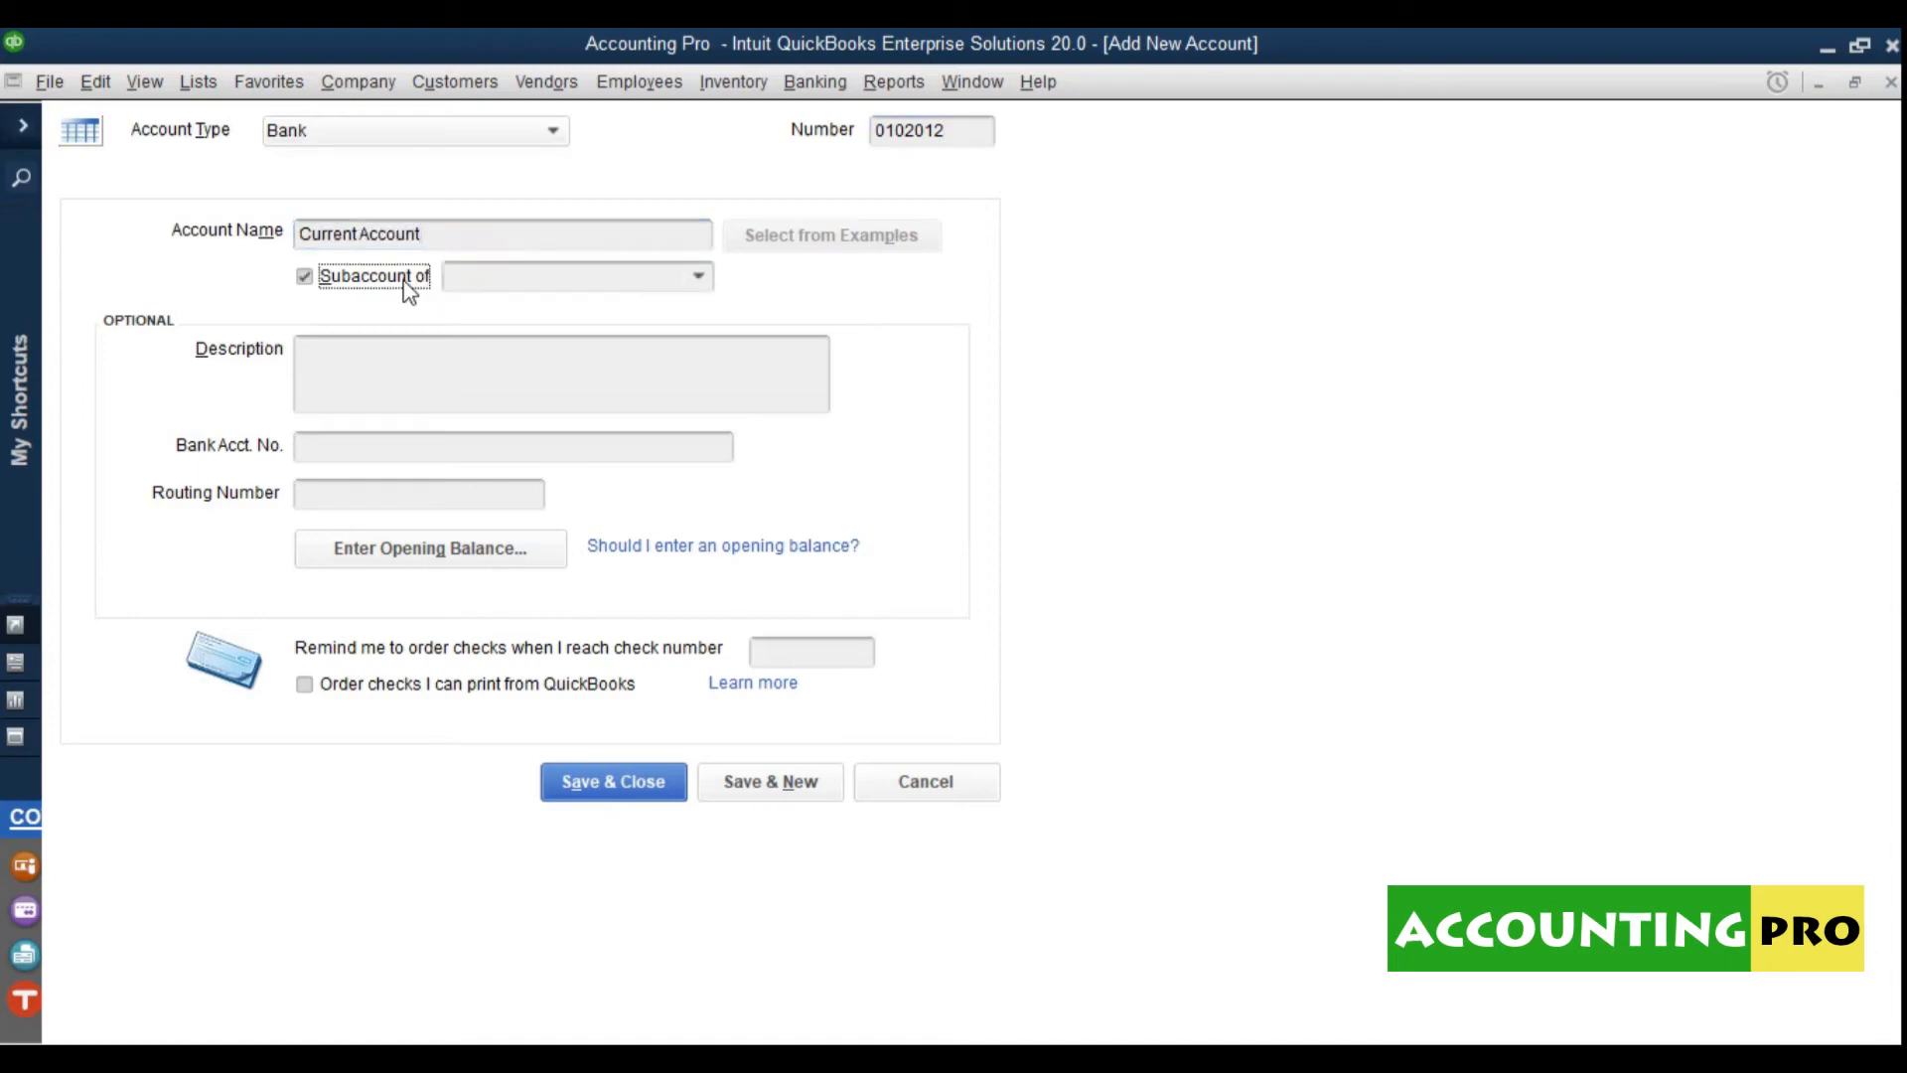
pyautogui.click(698, 277)
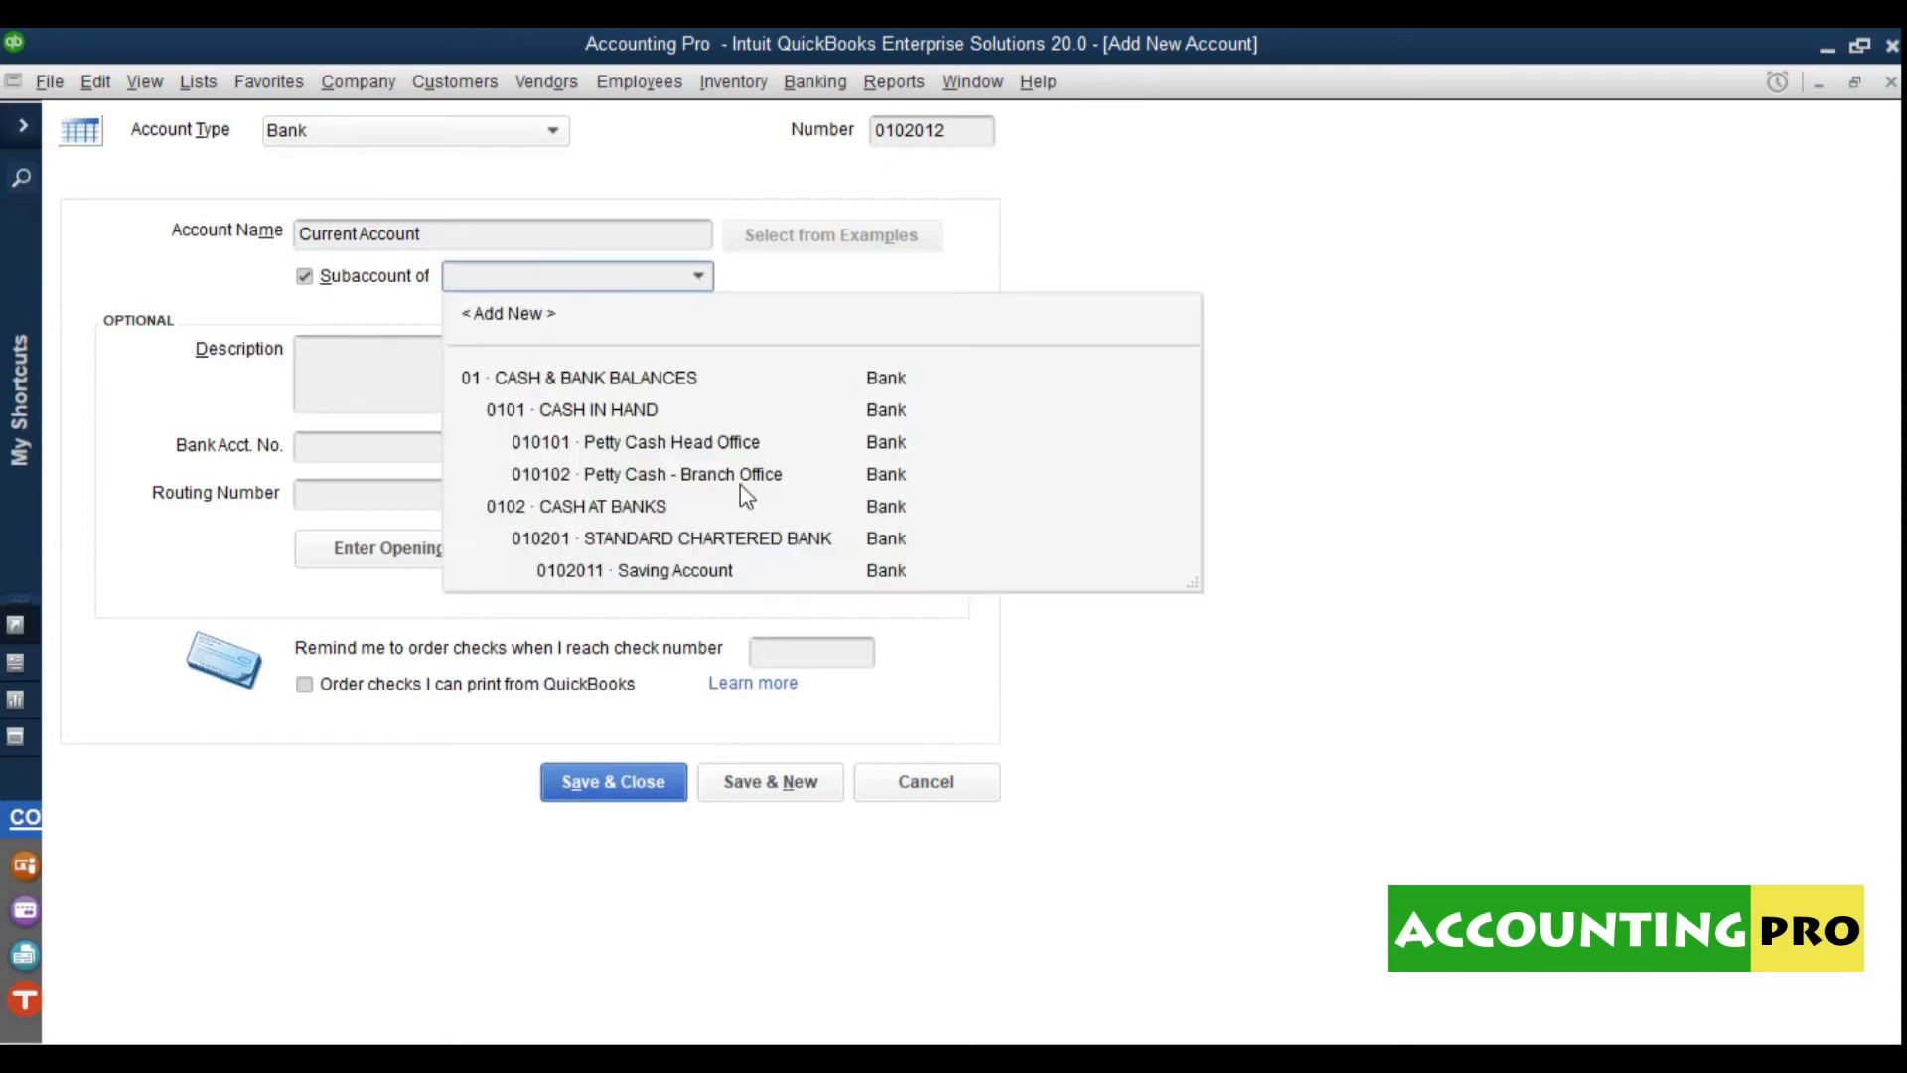
pyautogui.click(745, 544)
pyautogui.click(378, 447)
pyautogui.write('01-xxxxxxx')
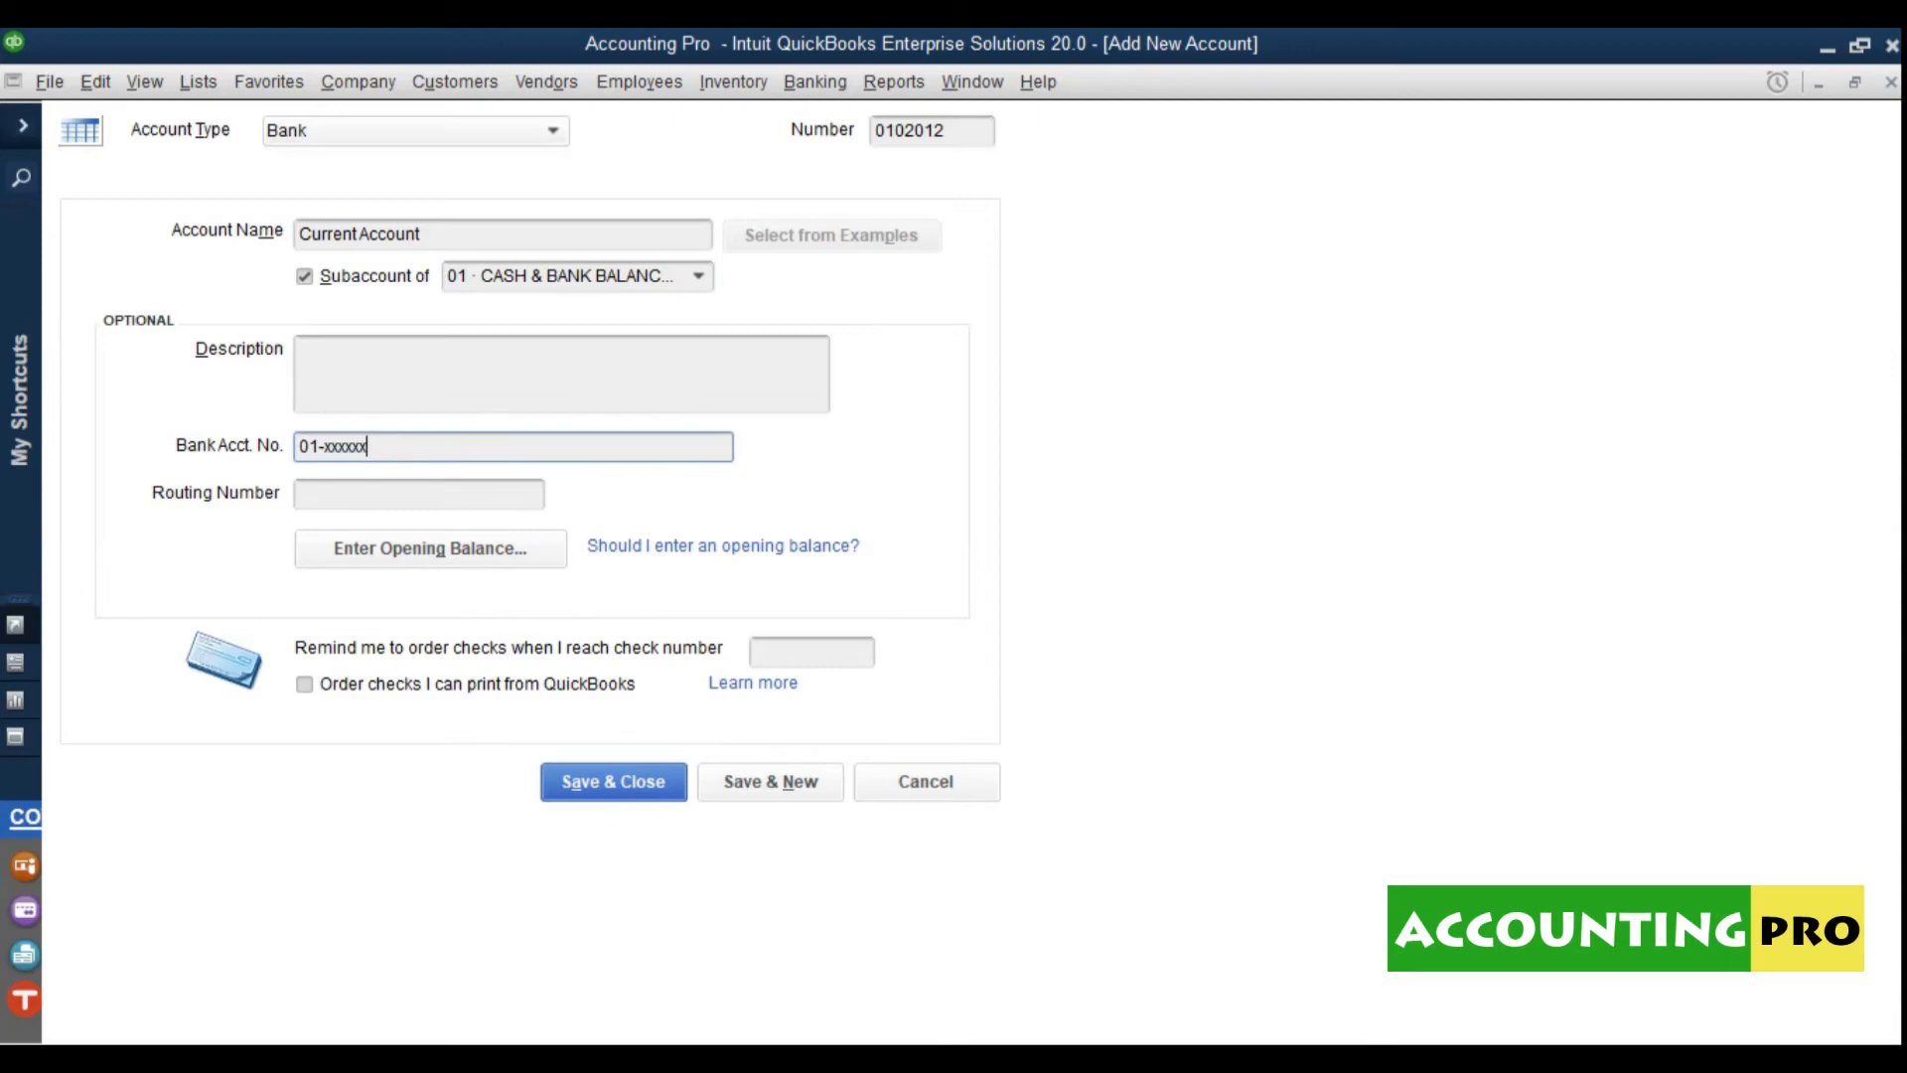
pyautogui.write('-11')
pyautogui.press('Tab')
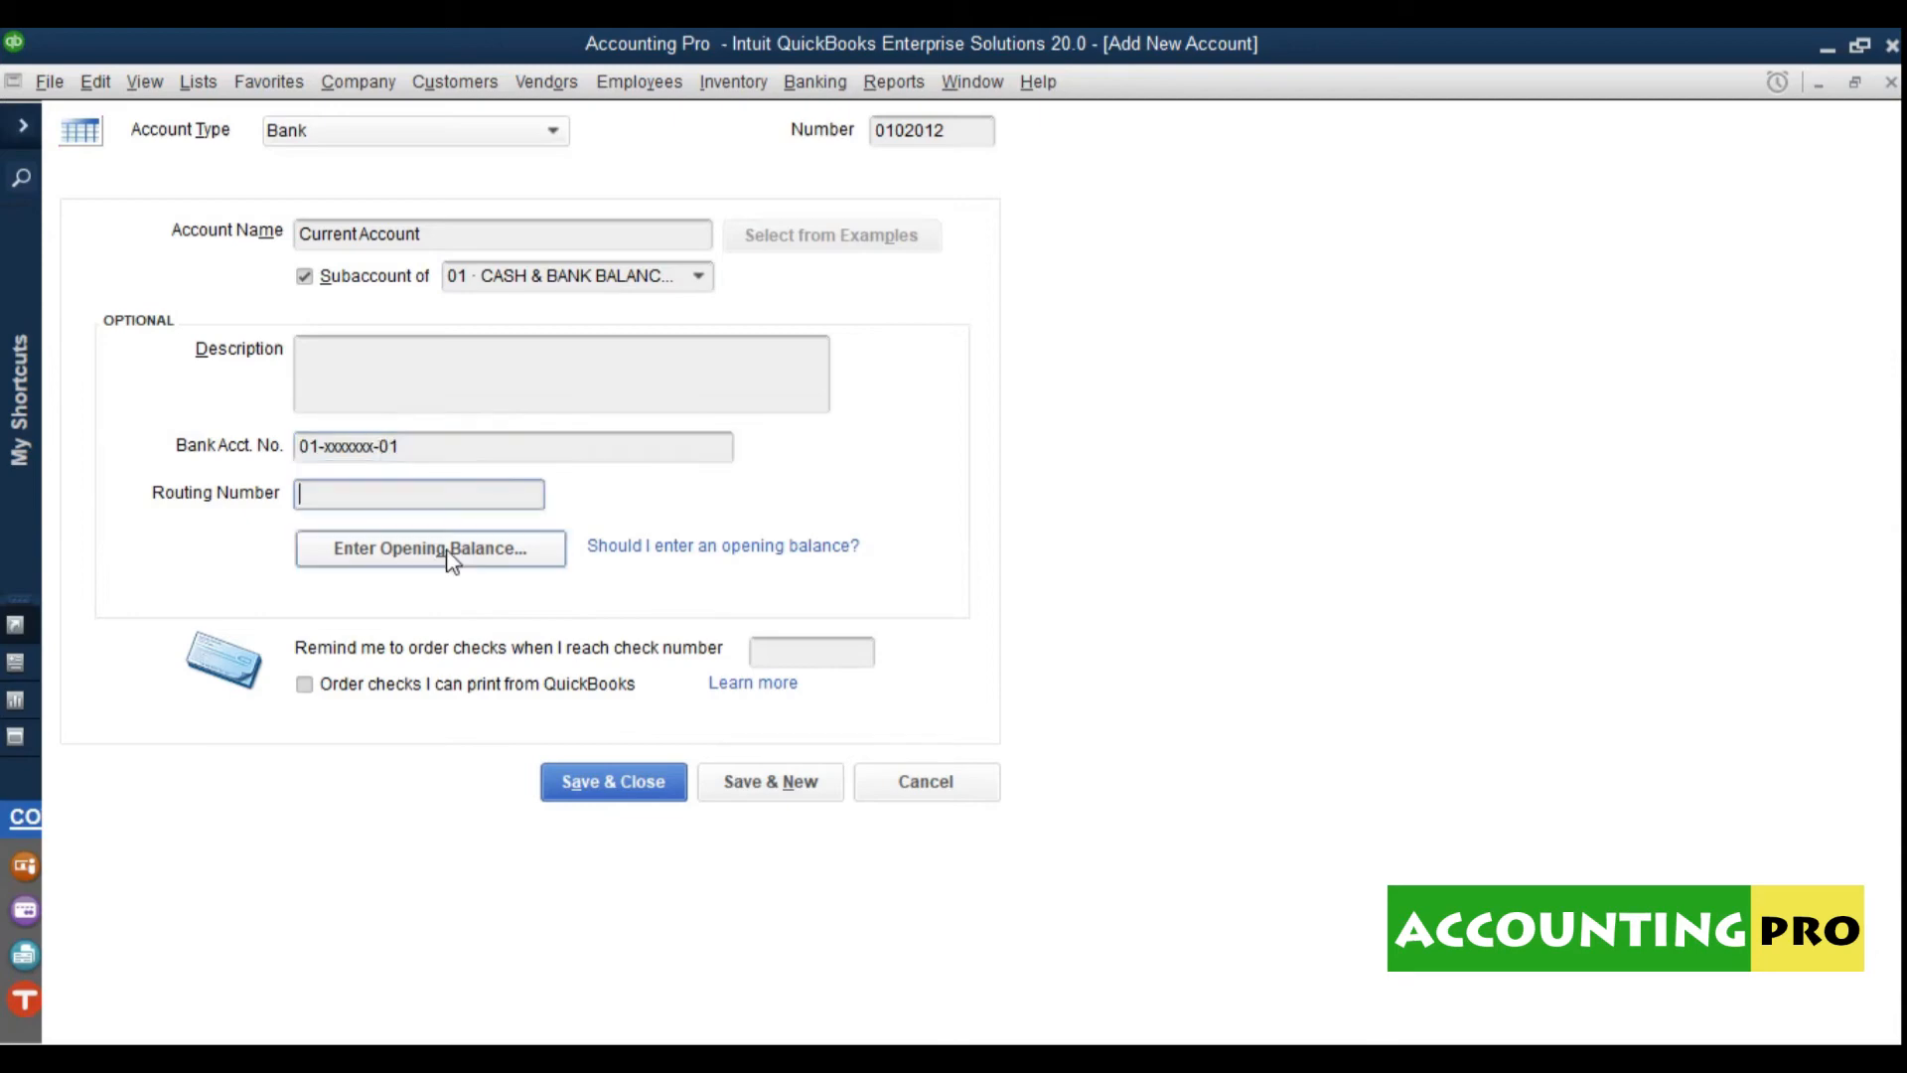
pyautogui.click(442, 556)
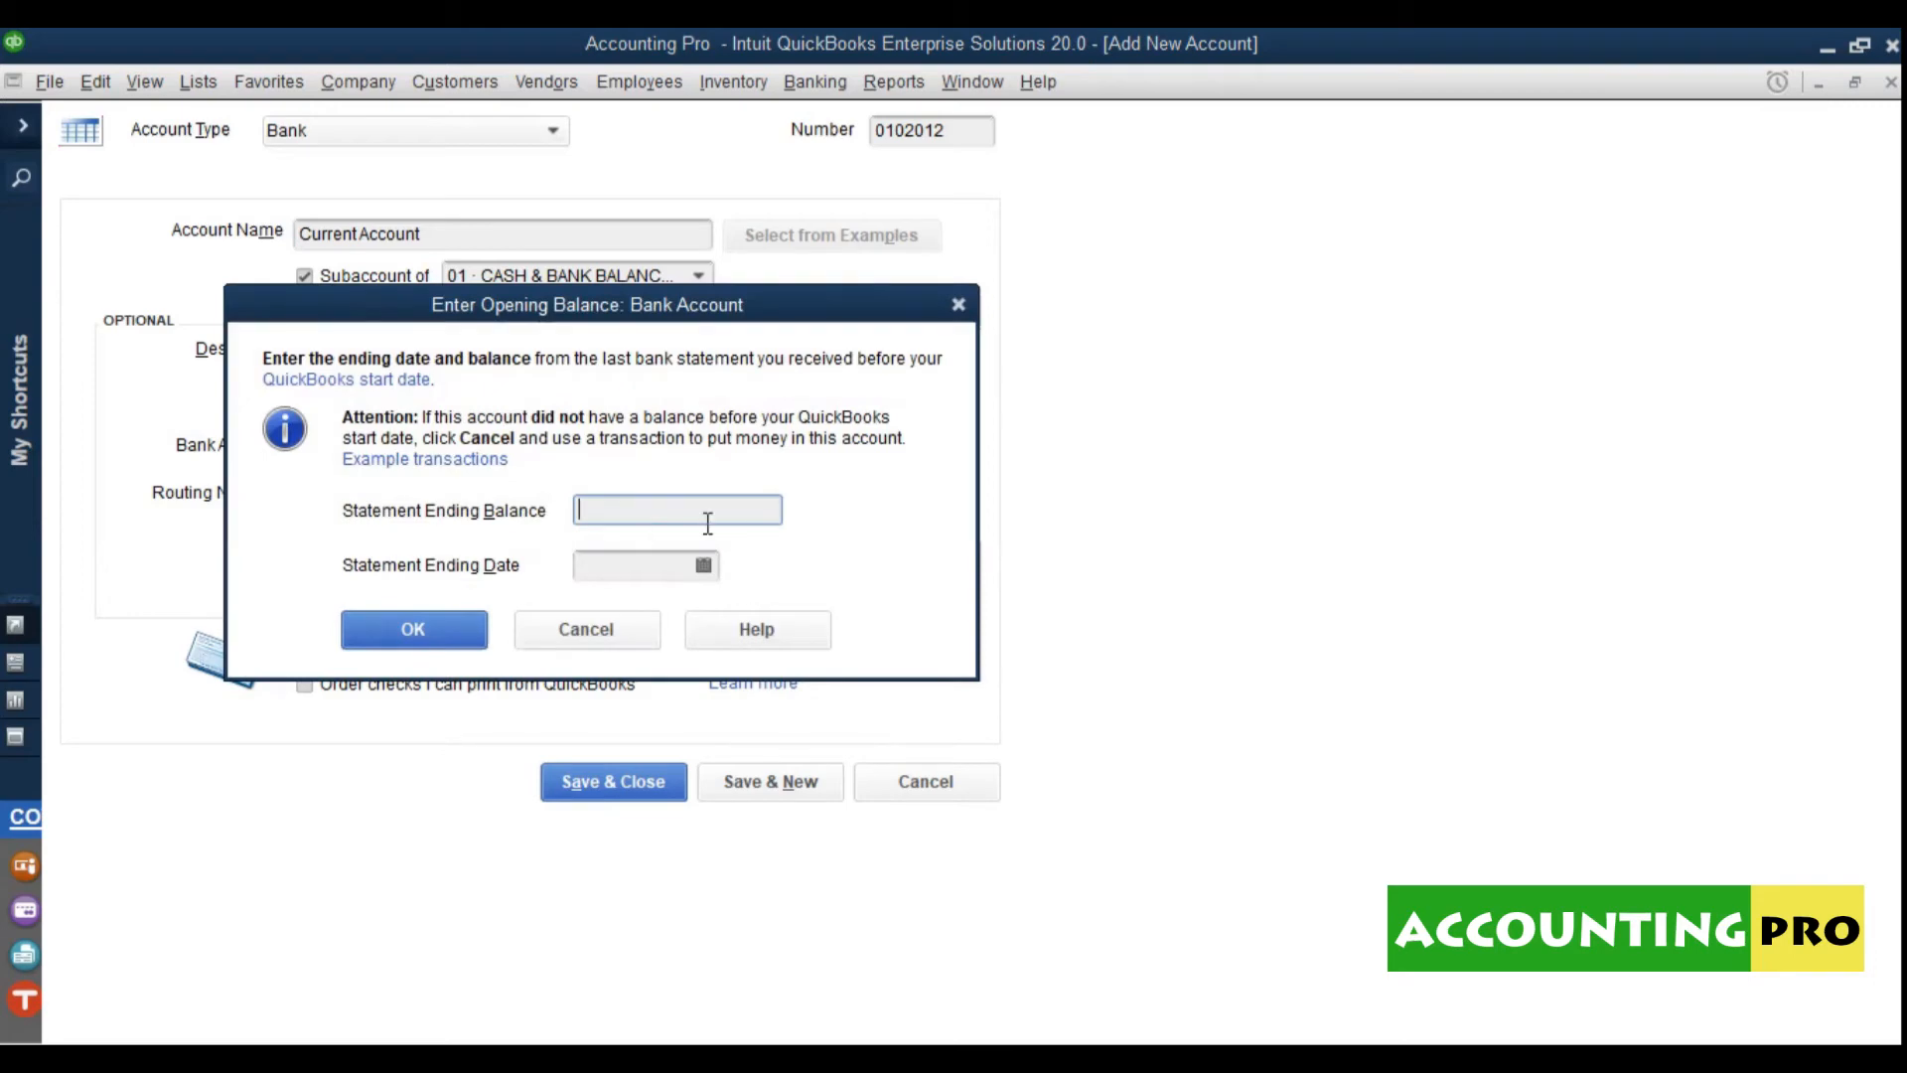
# Step: Give Current Account a 385,290.00 opening balance as of 22-06-2020 and save it
pyautogui.write('385290')
pyautogui.click(651, 568)
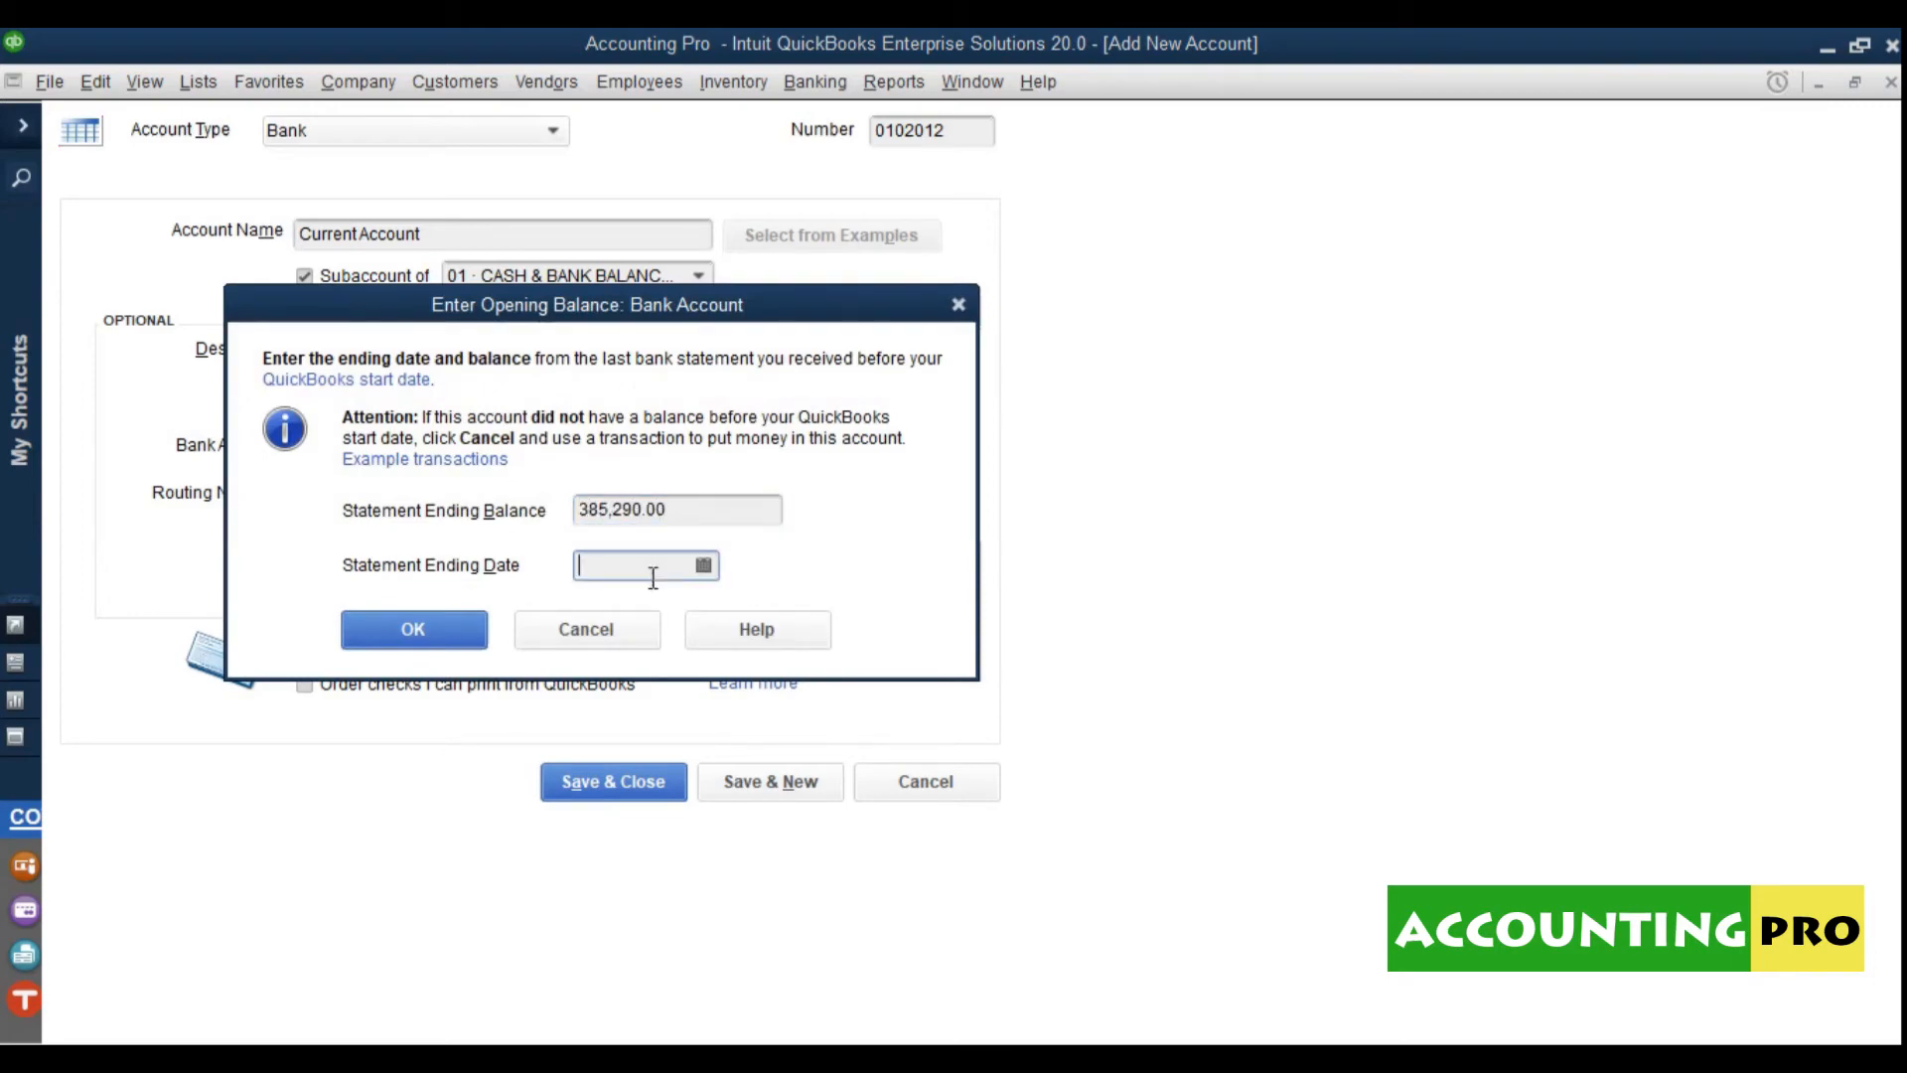
pyautogui.click(704, 565)
pyautogui.click(646, 787)
pyautogui.click(449, 641)
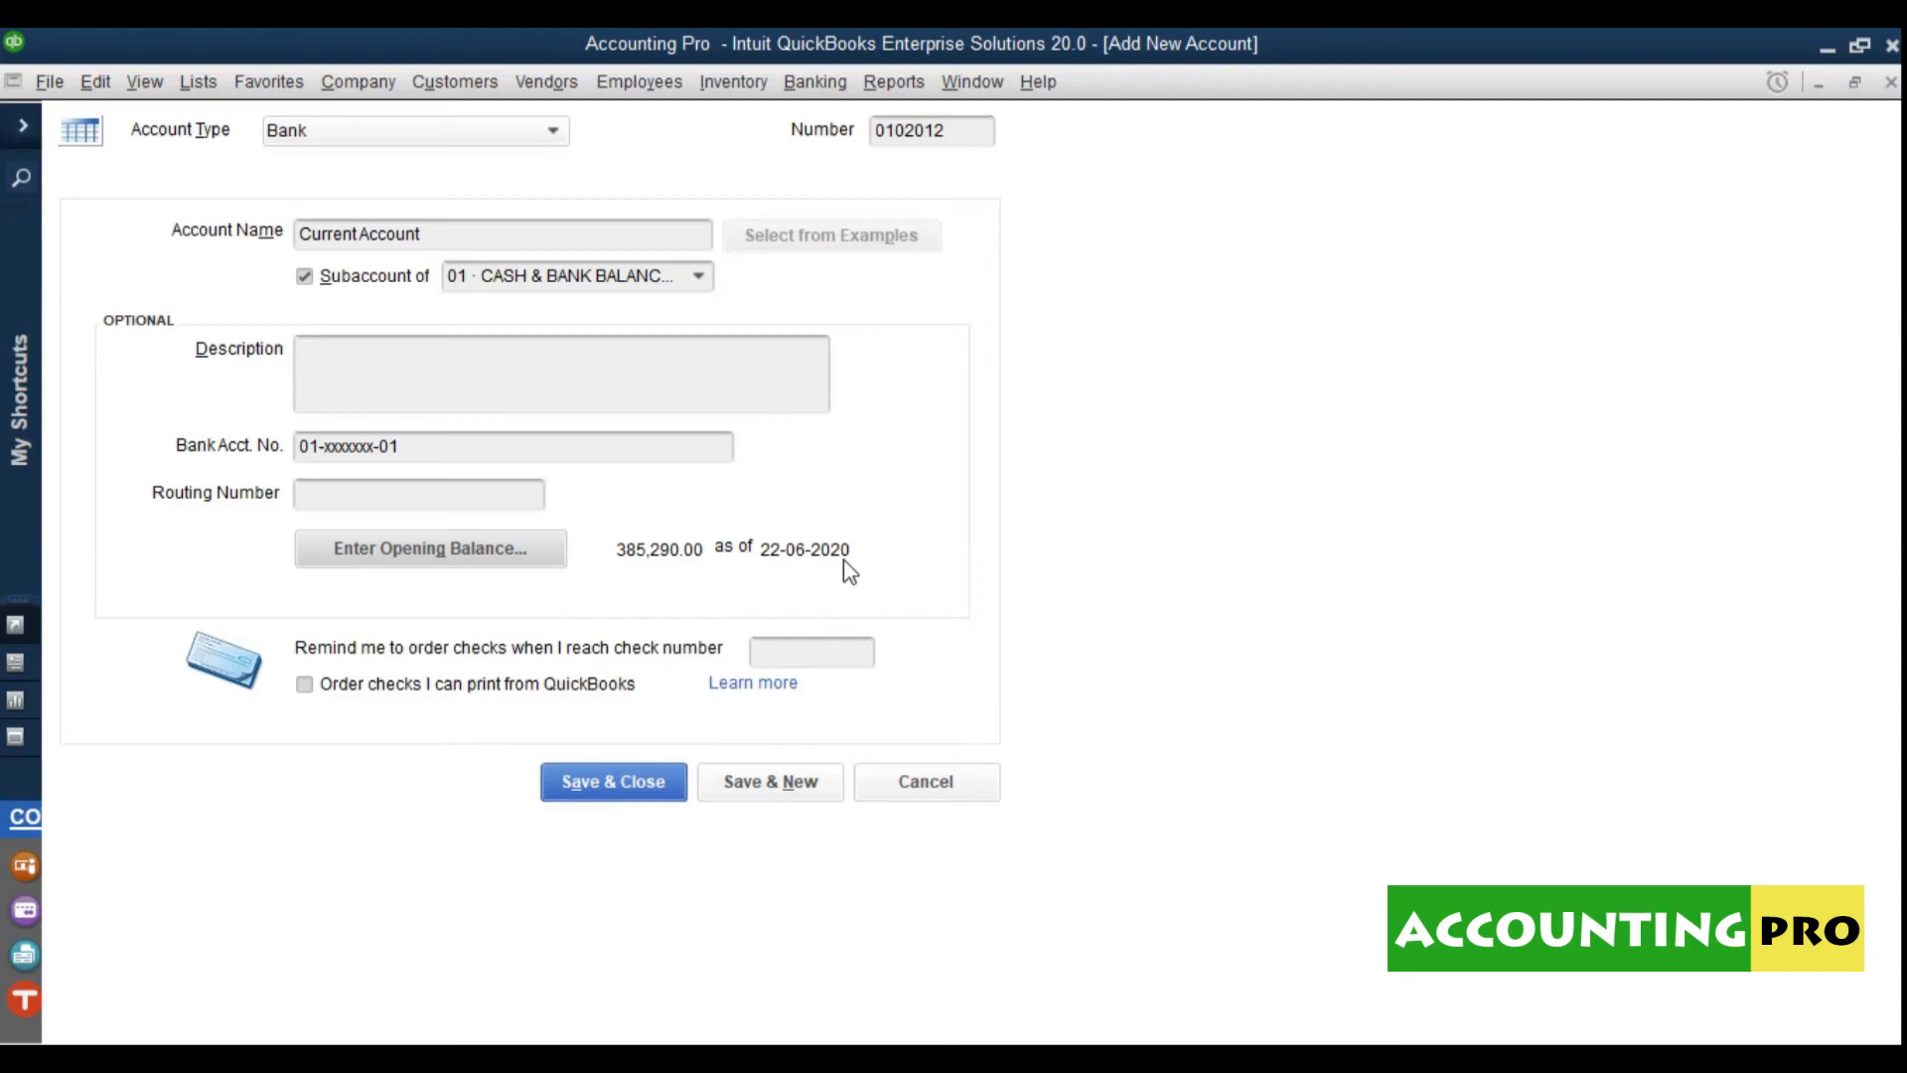
pyautogui.click(613, 782)
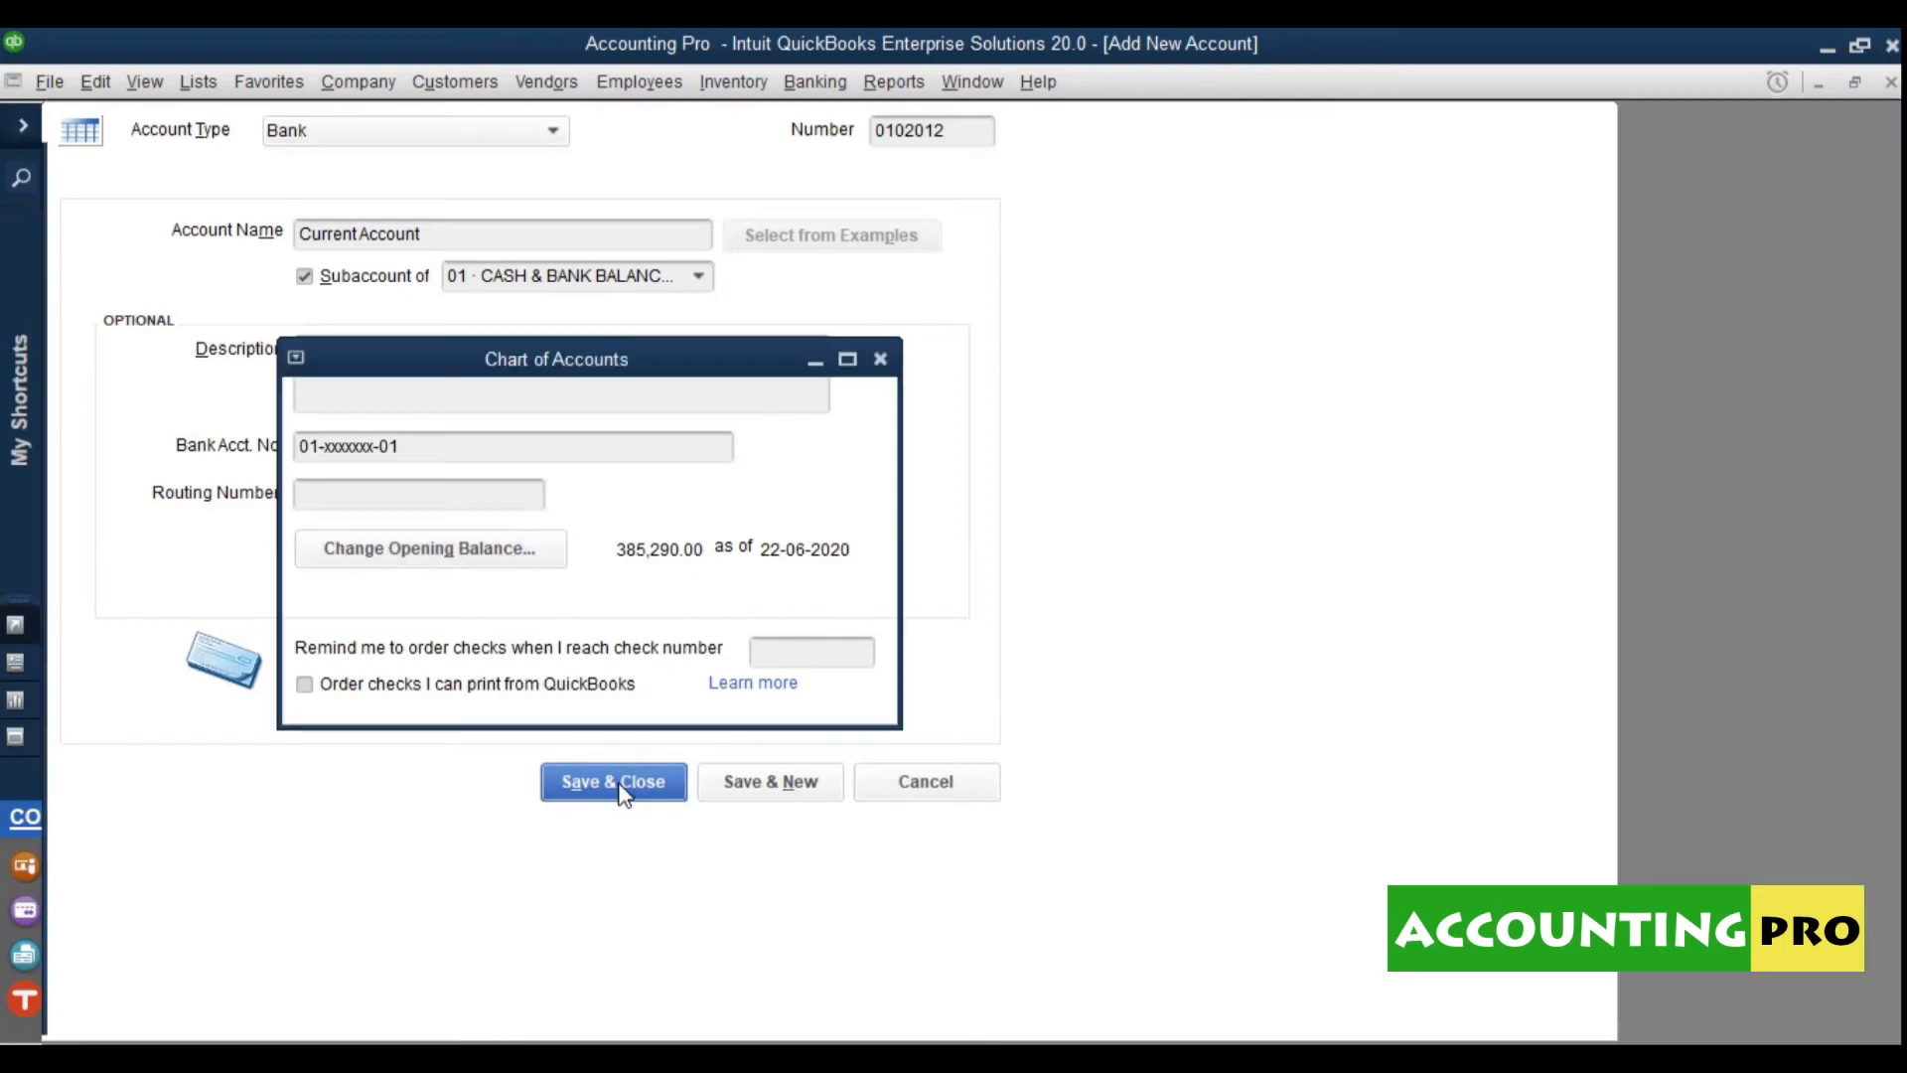
pyautogui.click(631, 457)
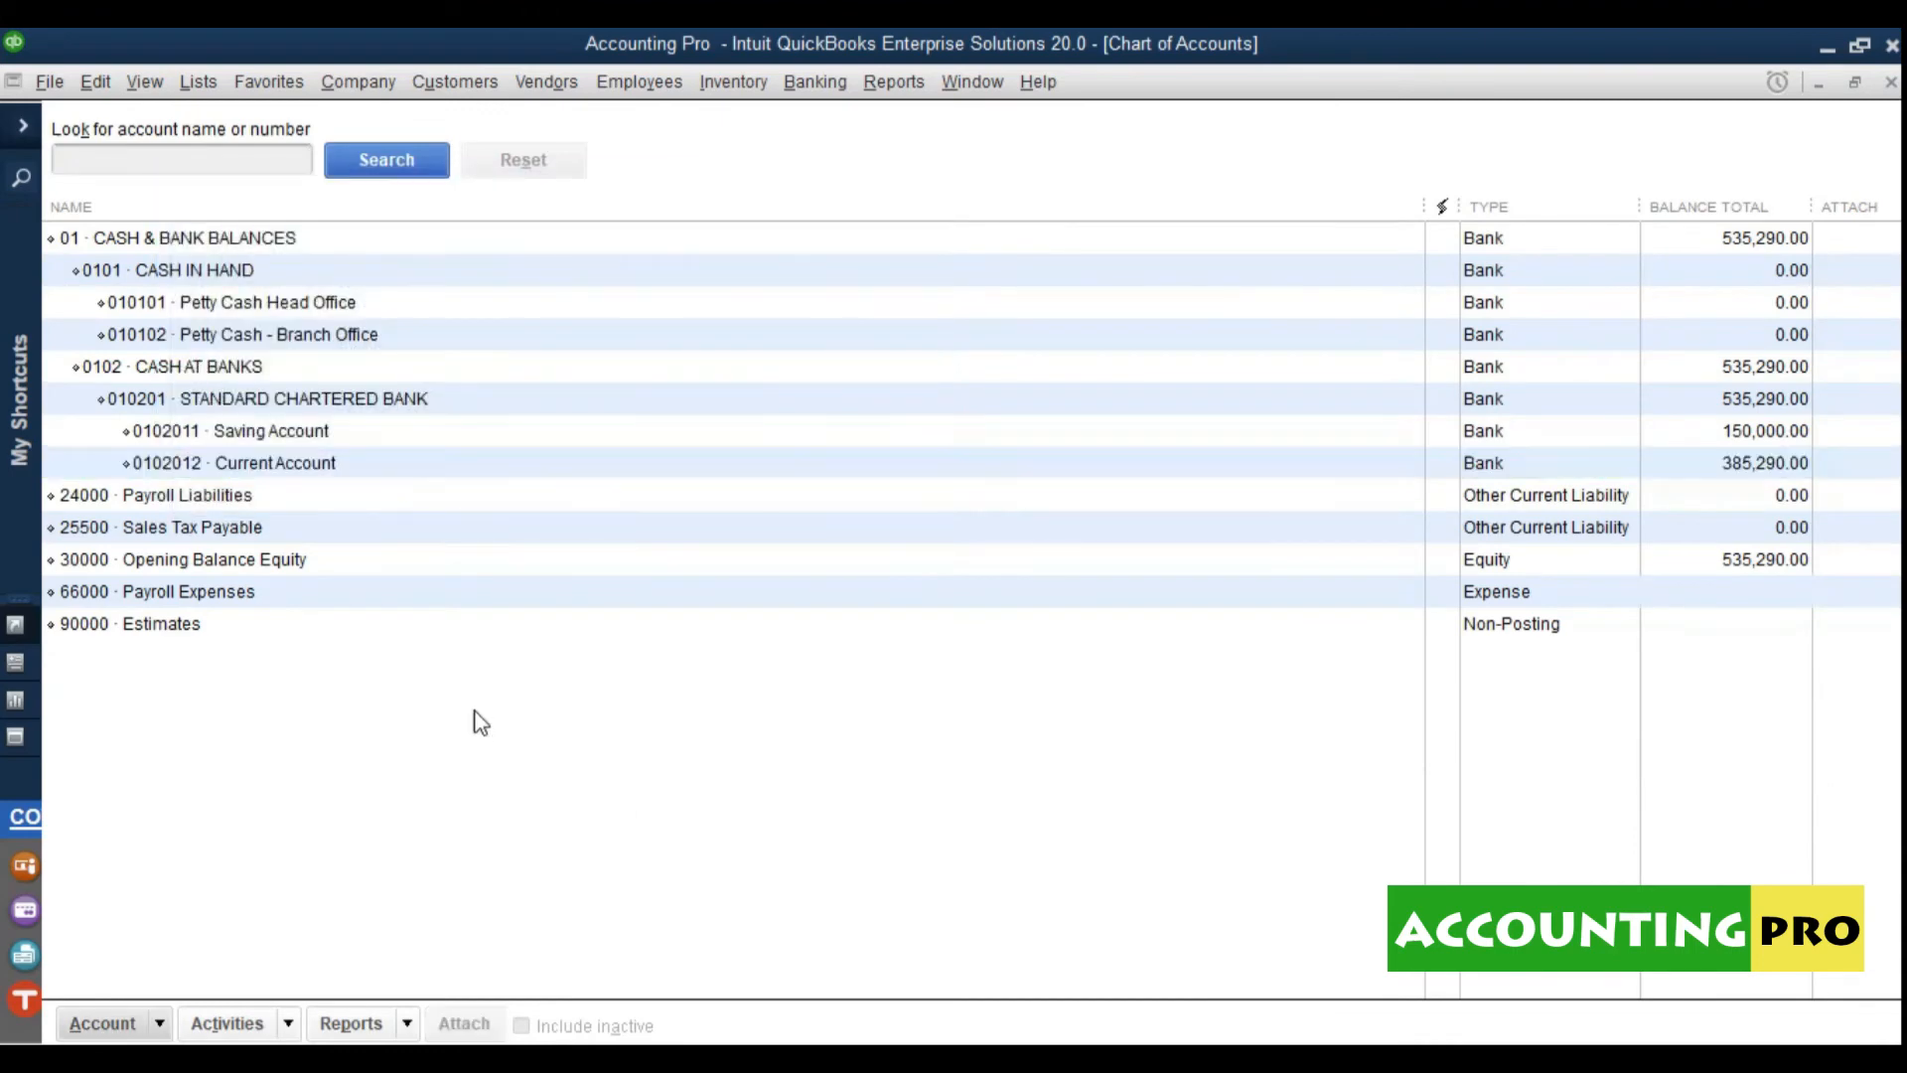
pyautogui.click(340, 474)
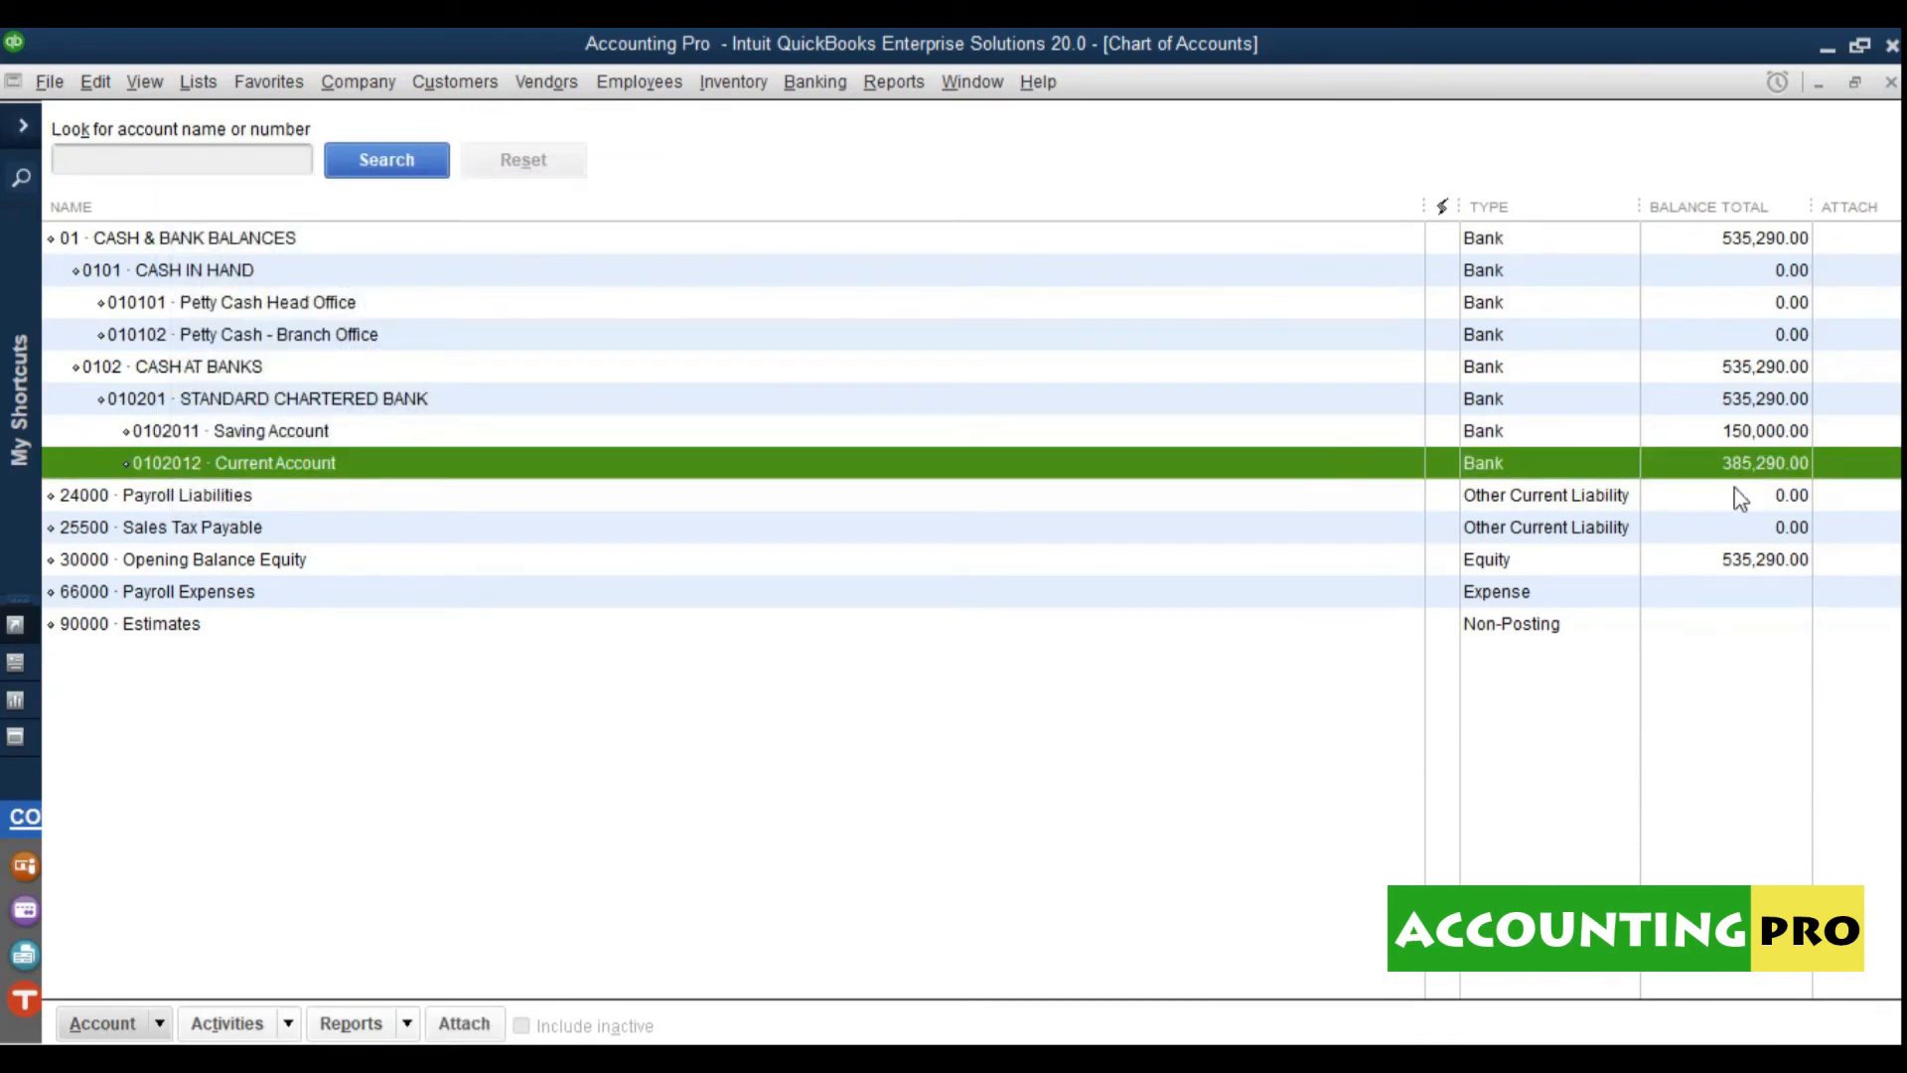
pyautogui.click(1745, 437)
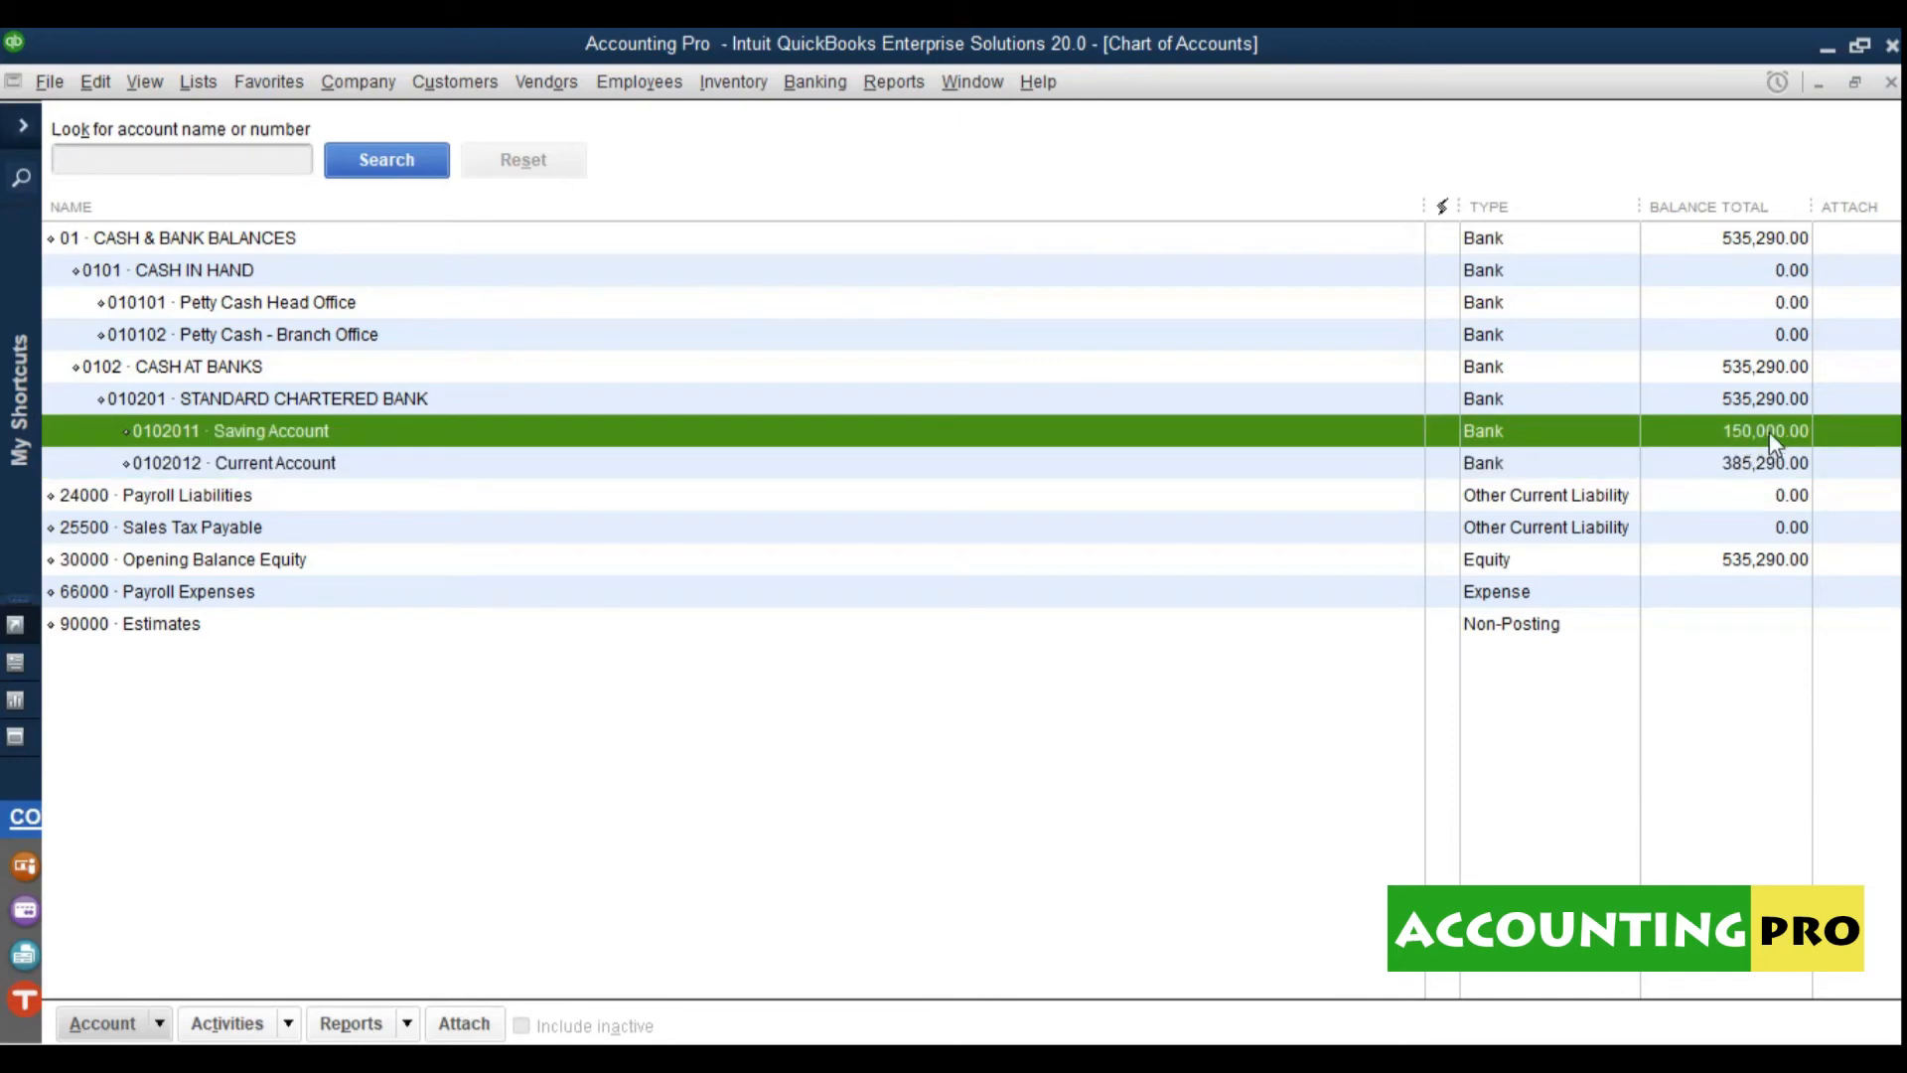
pyautogui.click(1762, 407)
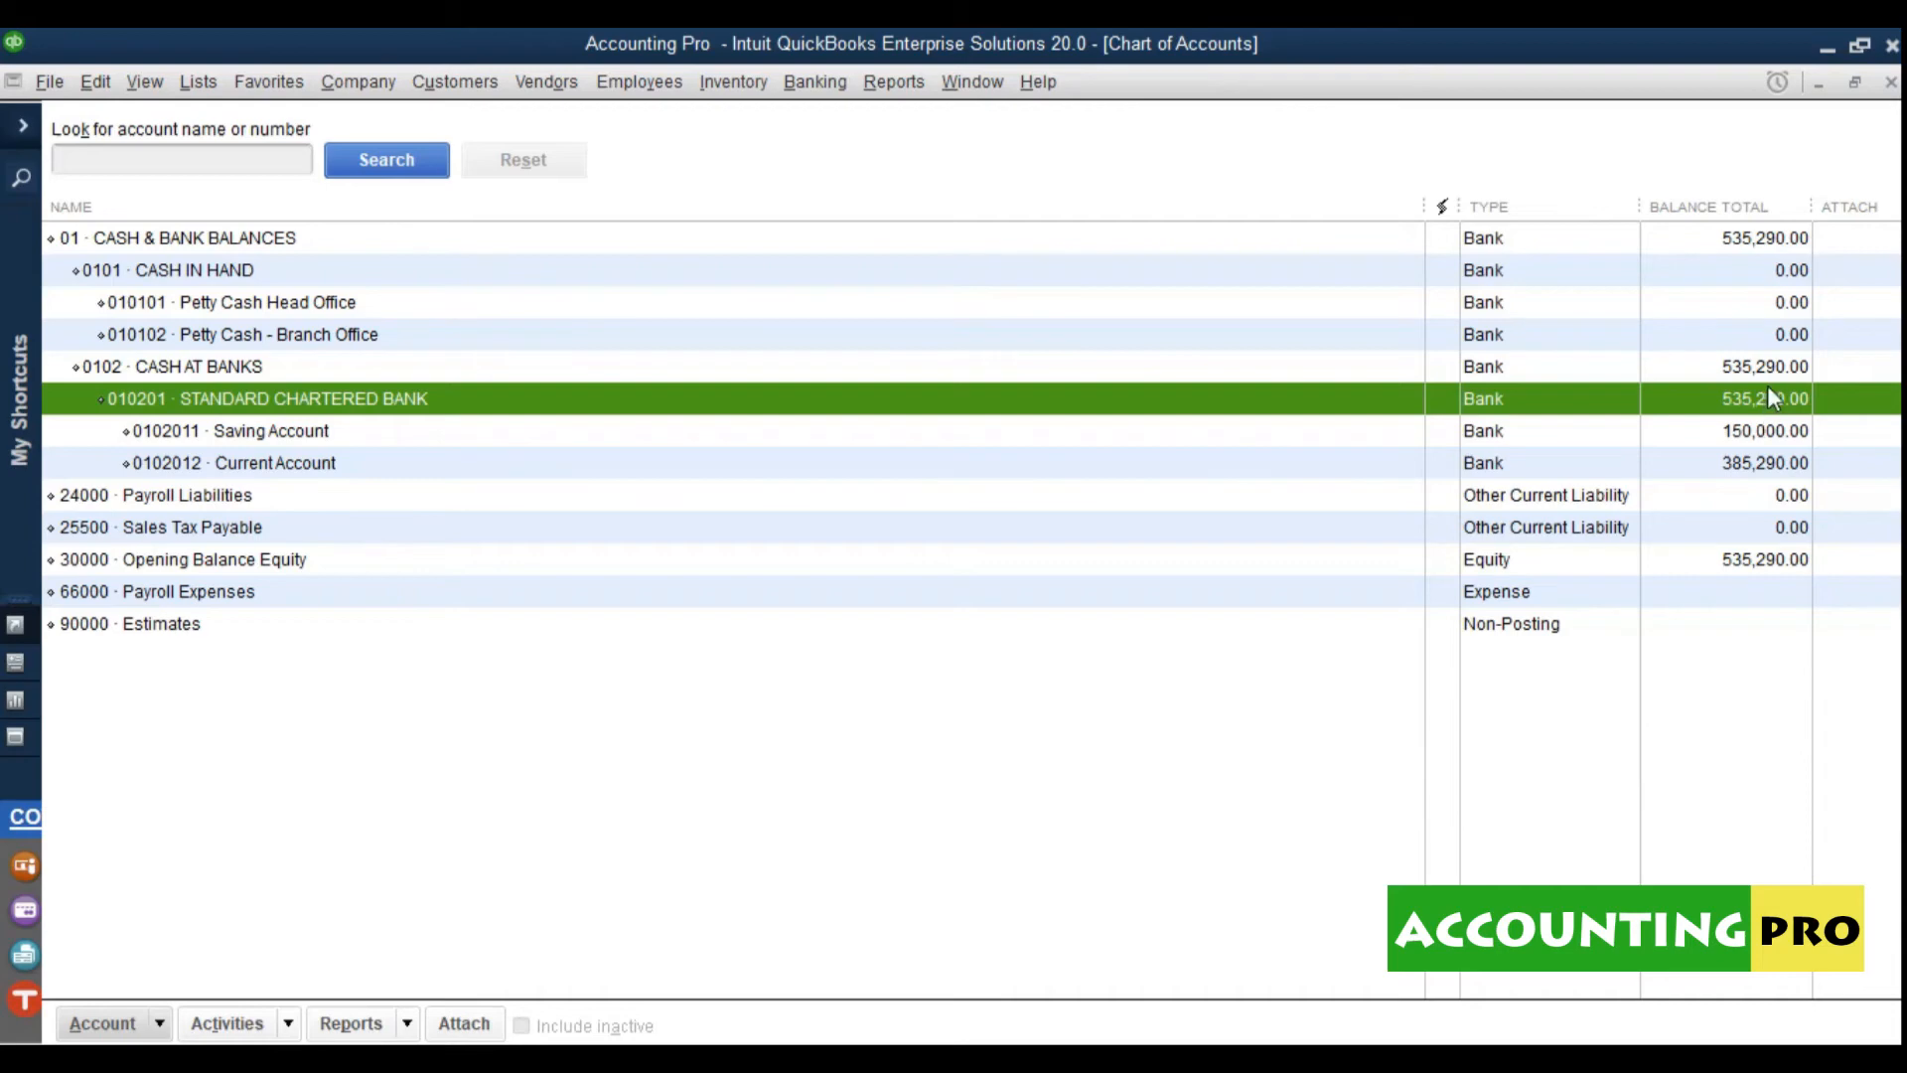
pyautogui.click(1770, 374)
pyautogui.click(1773, 248)
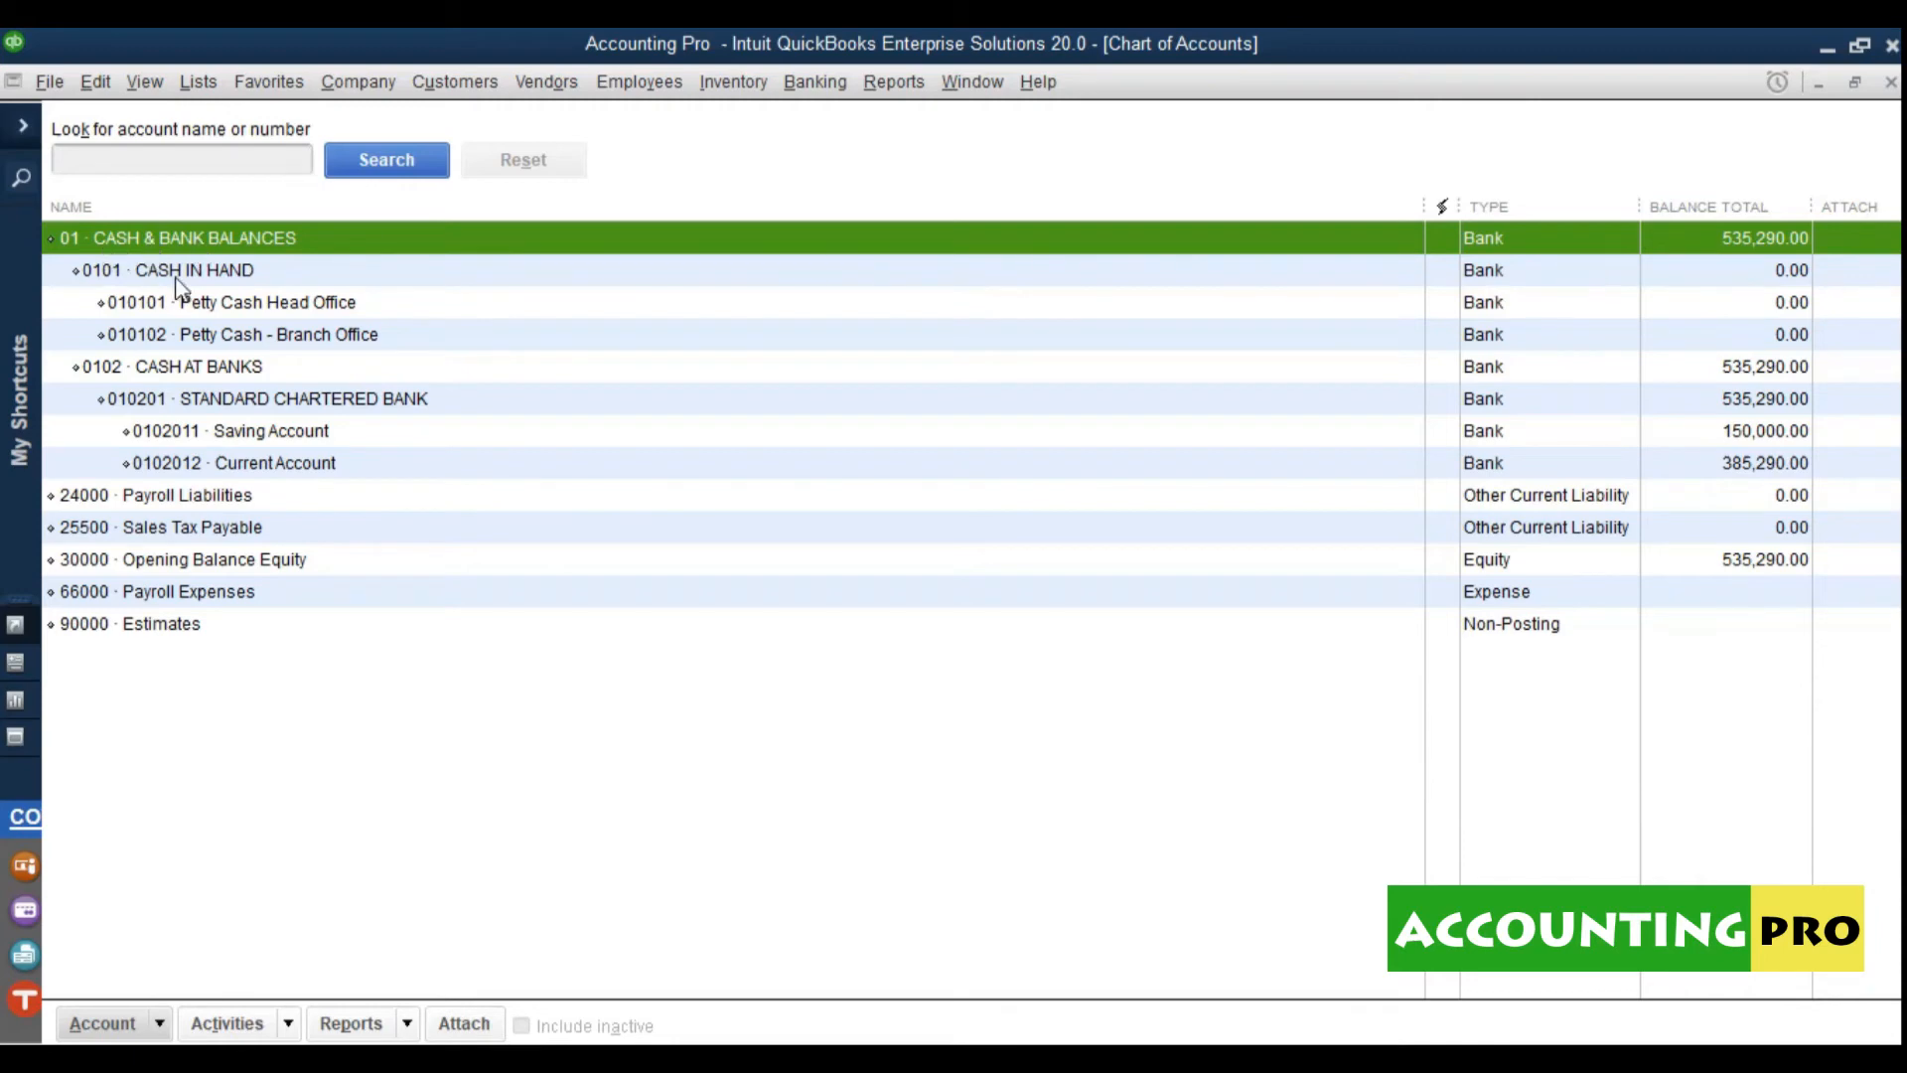
pyautogui.click(178, 284)
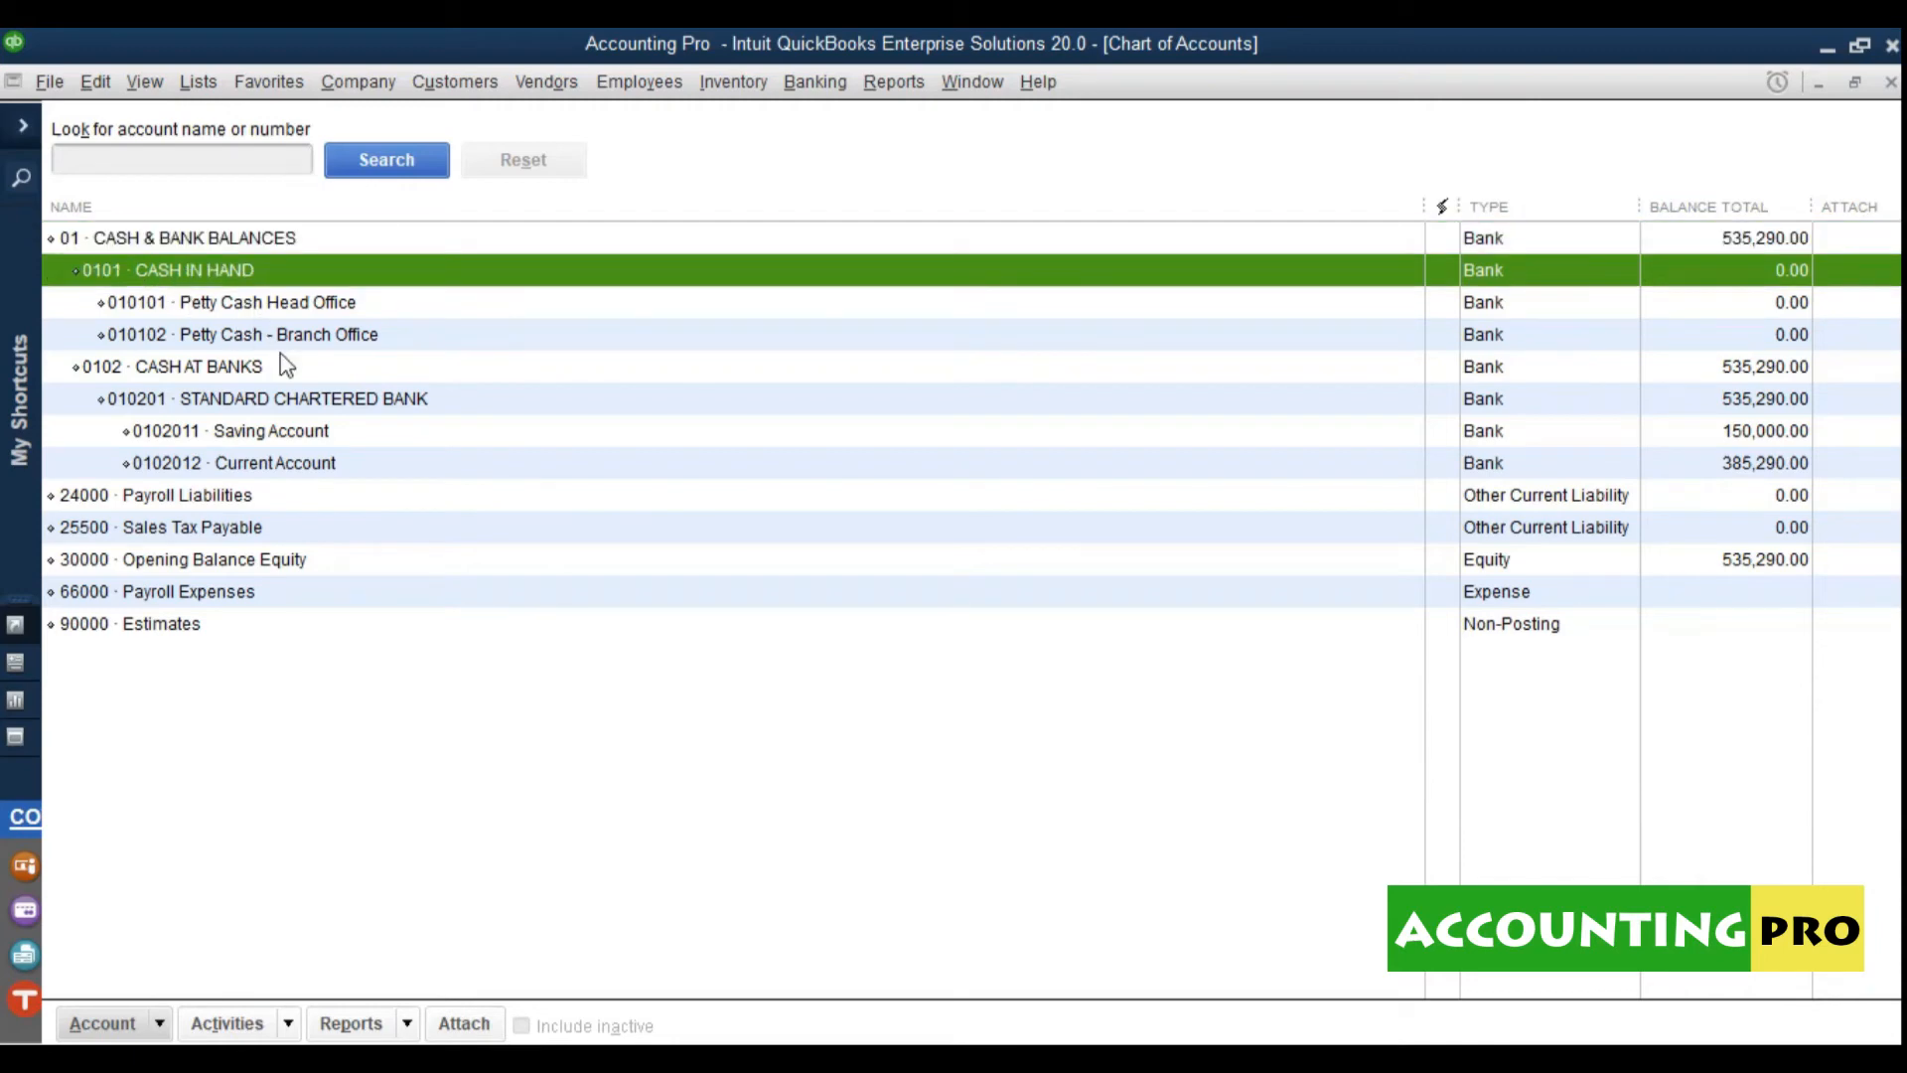
pyautogui.click(235, 371)
pyautogui.click(239, 400)
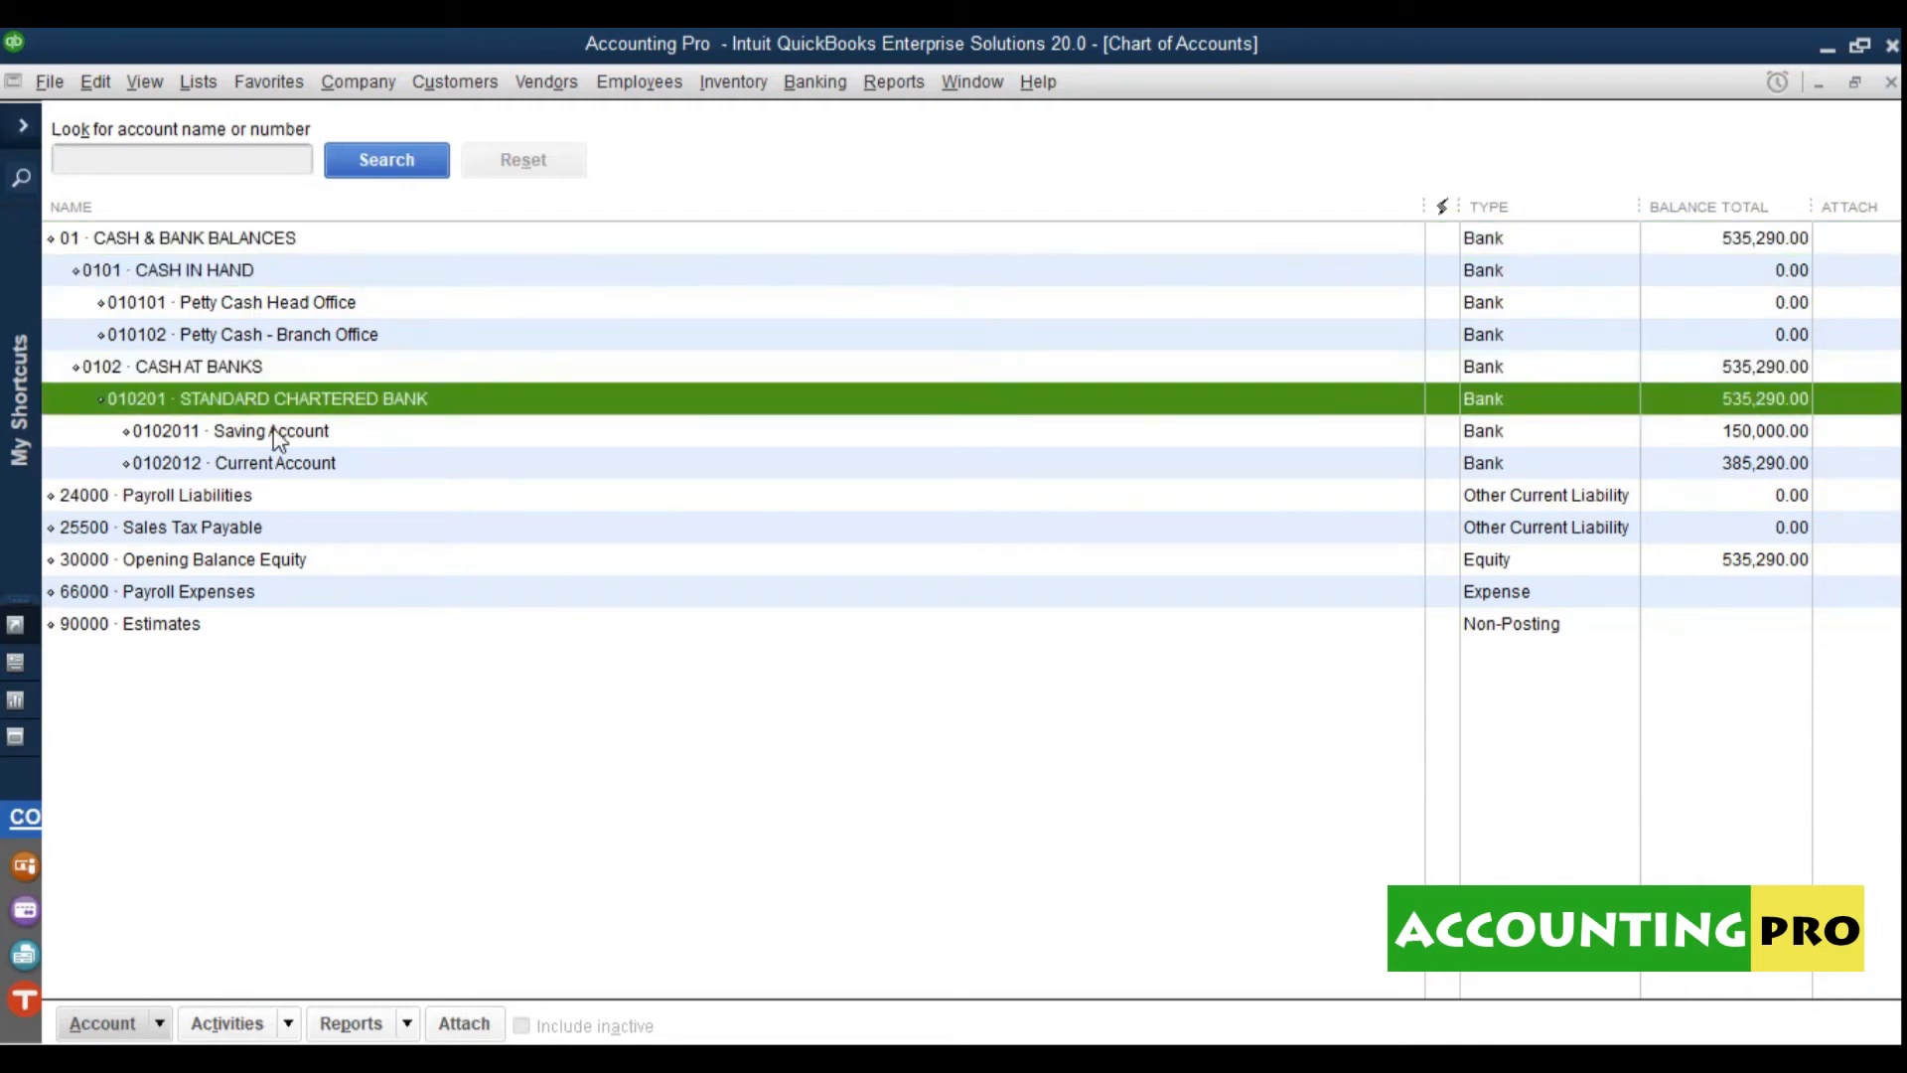
pyautogui.click(210, 366)
pyautogui.click(209, 270)
pyautogui.click(220, 240)
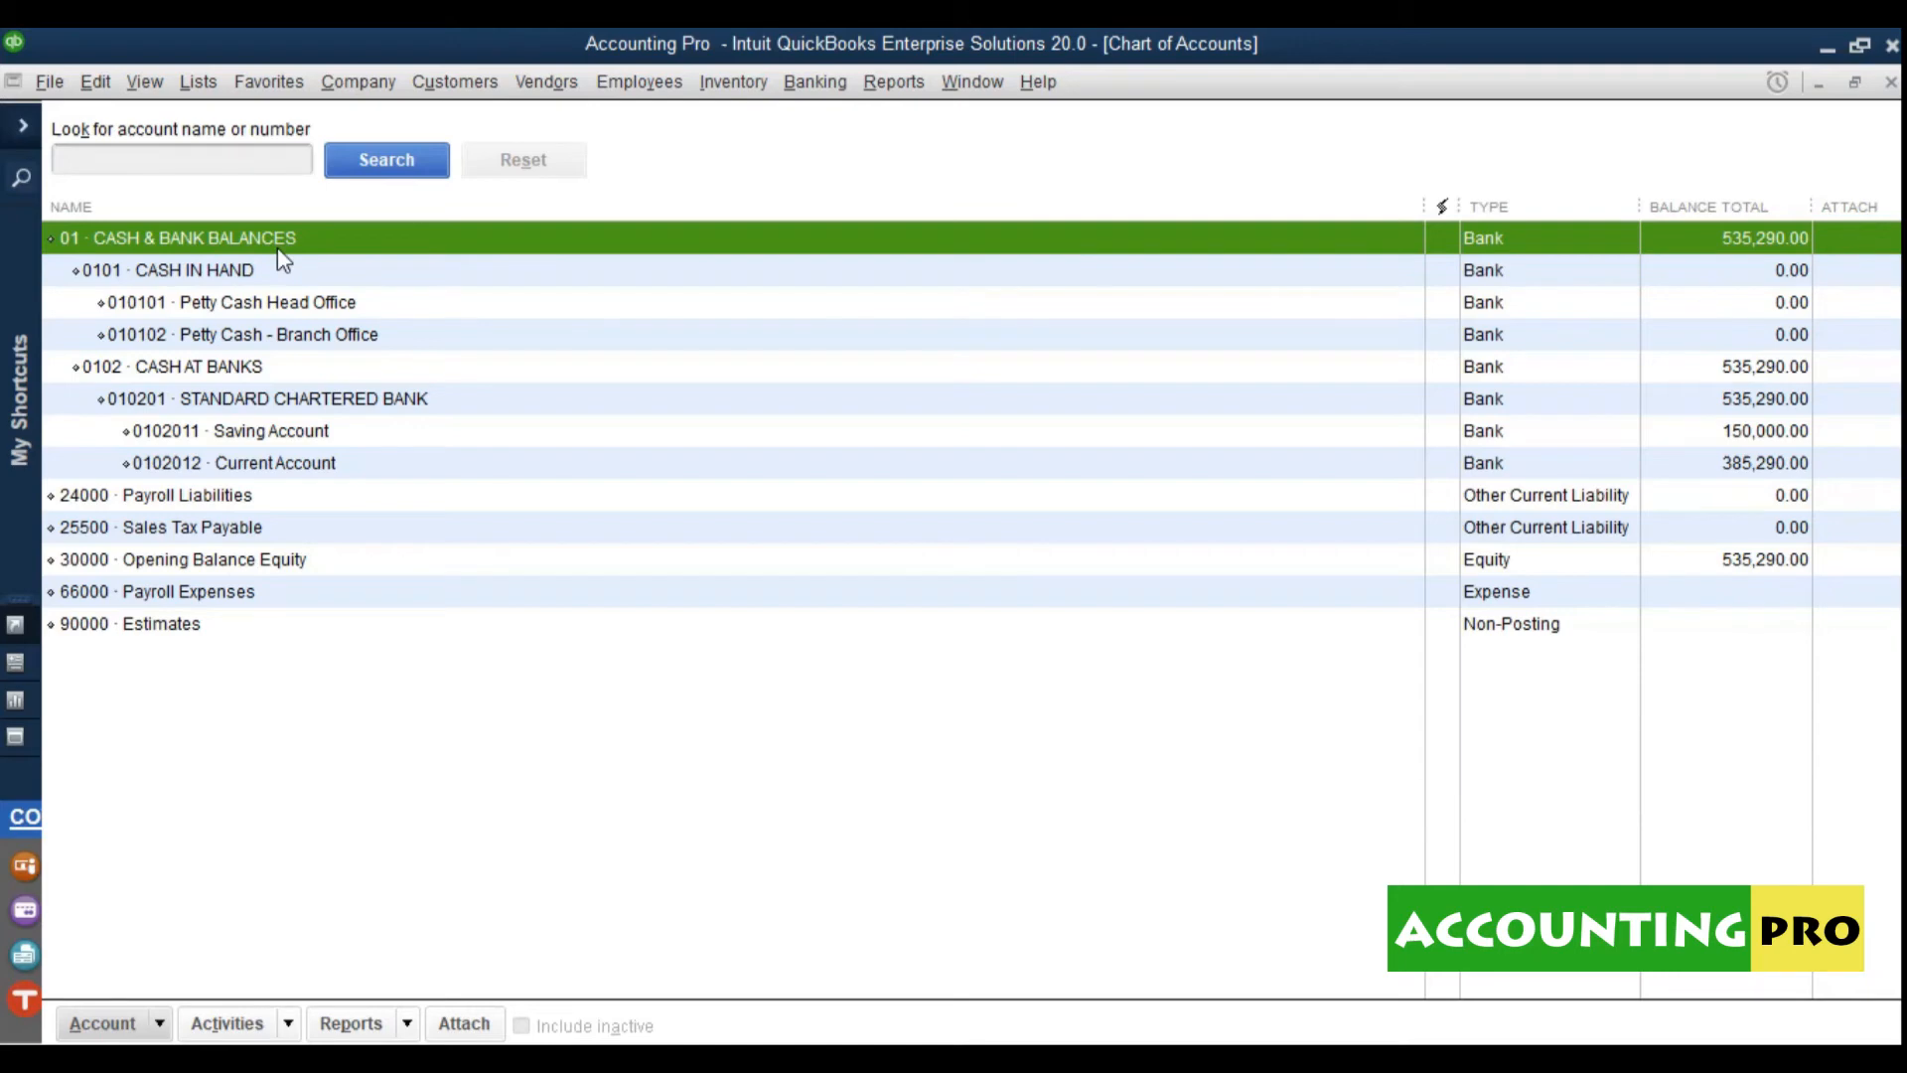
pyautogui.click(248, 272)
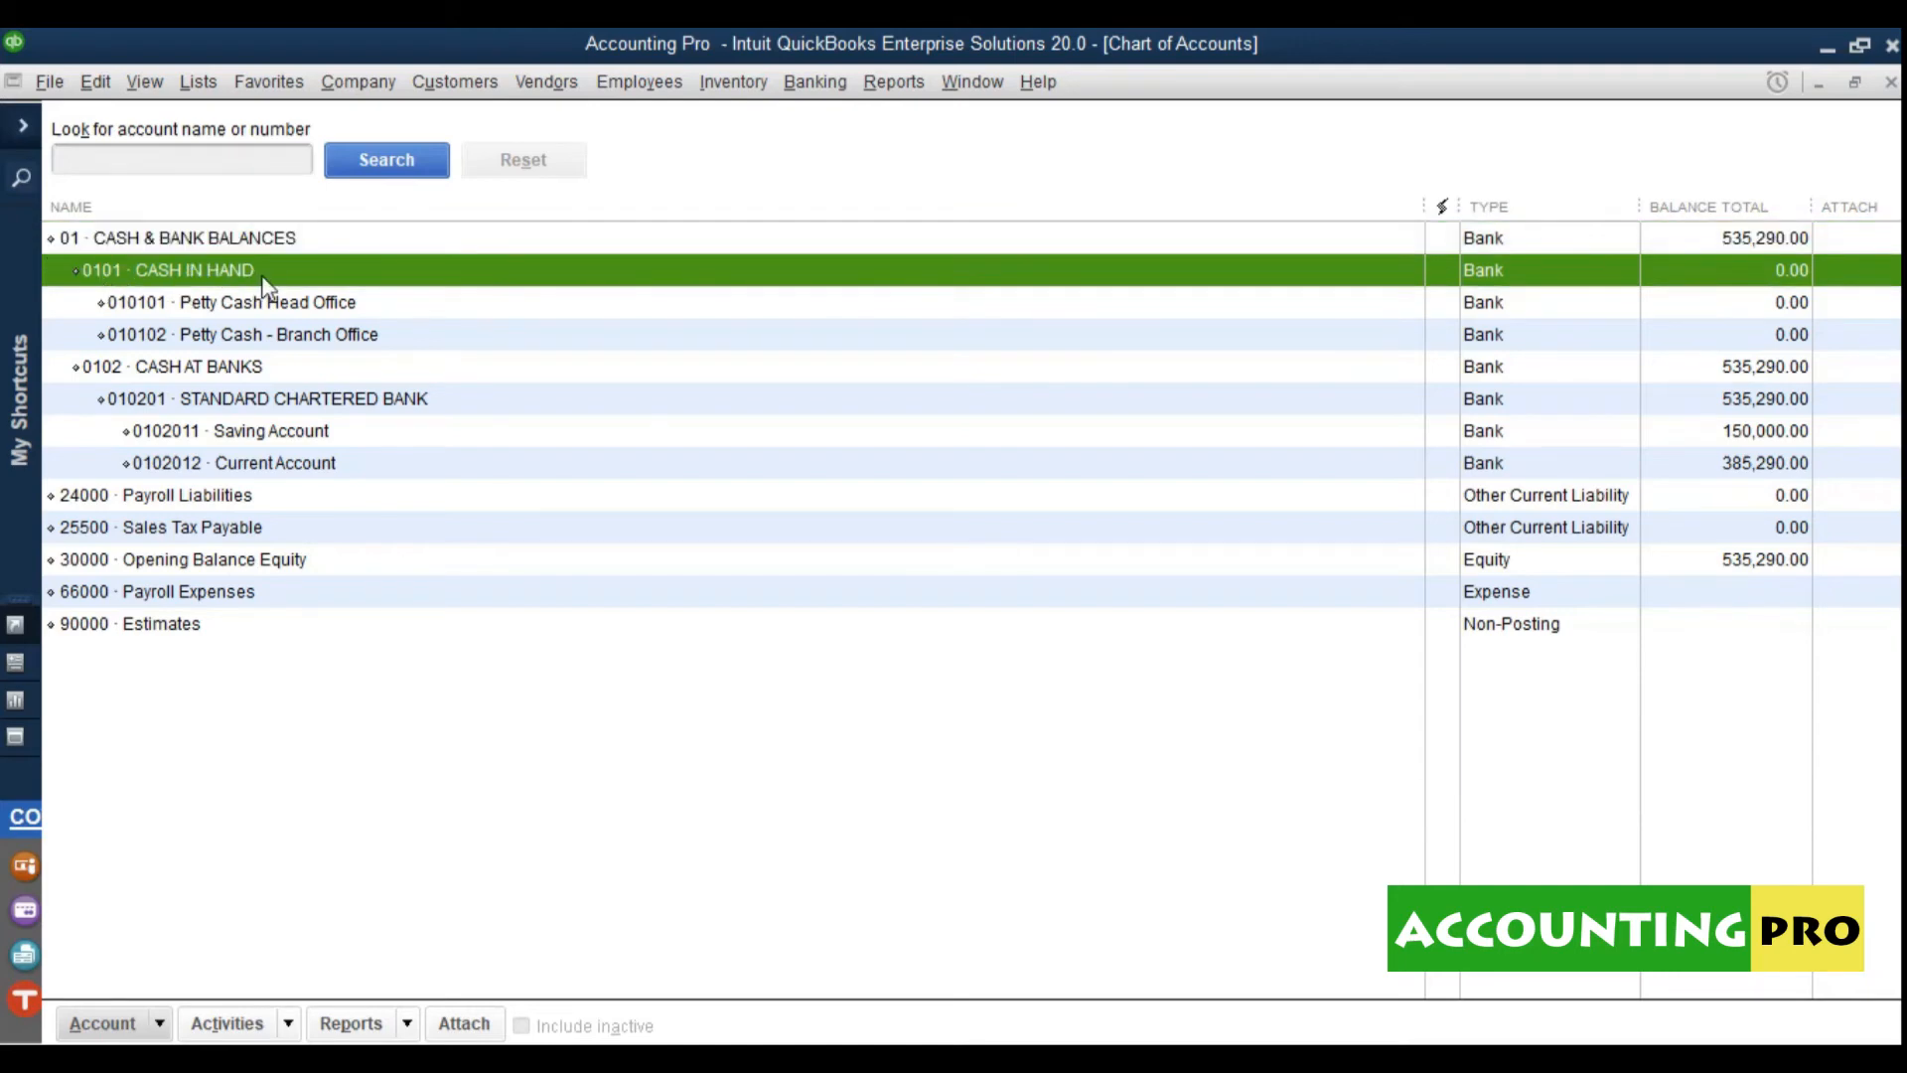
pyautogui.click(257, 311)
pyautogui.click(253, 340)
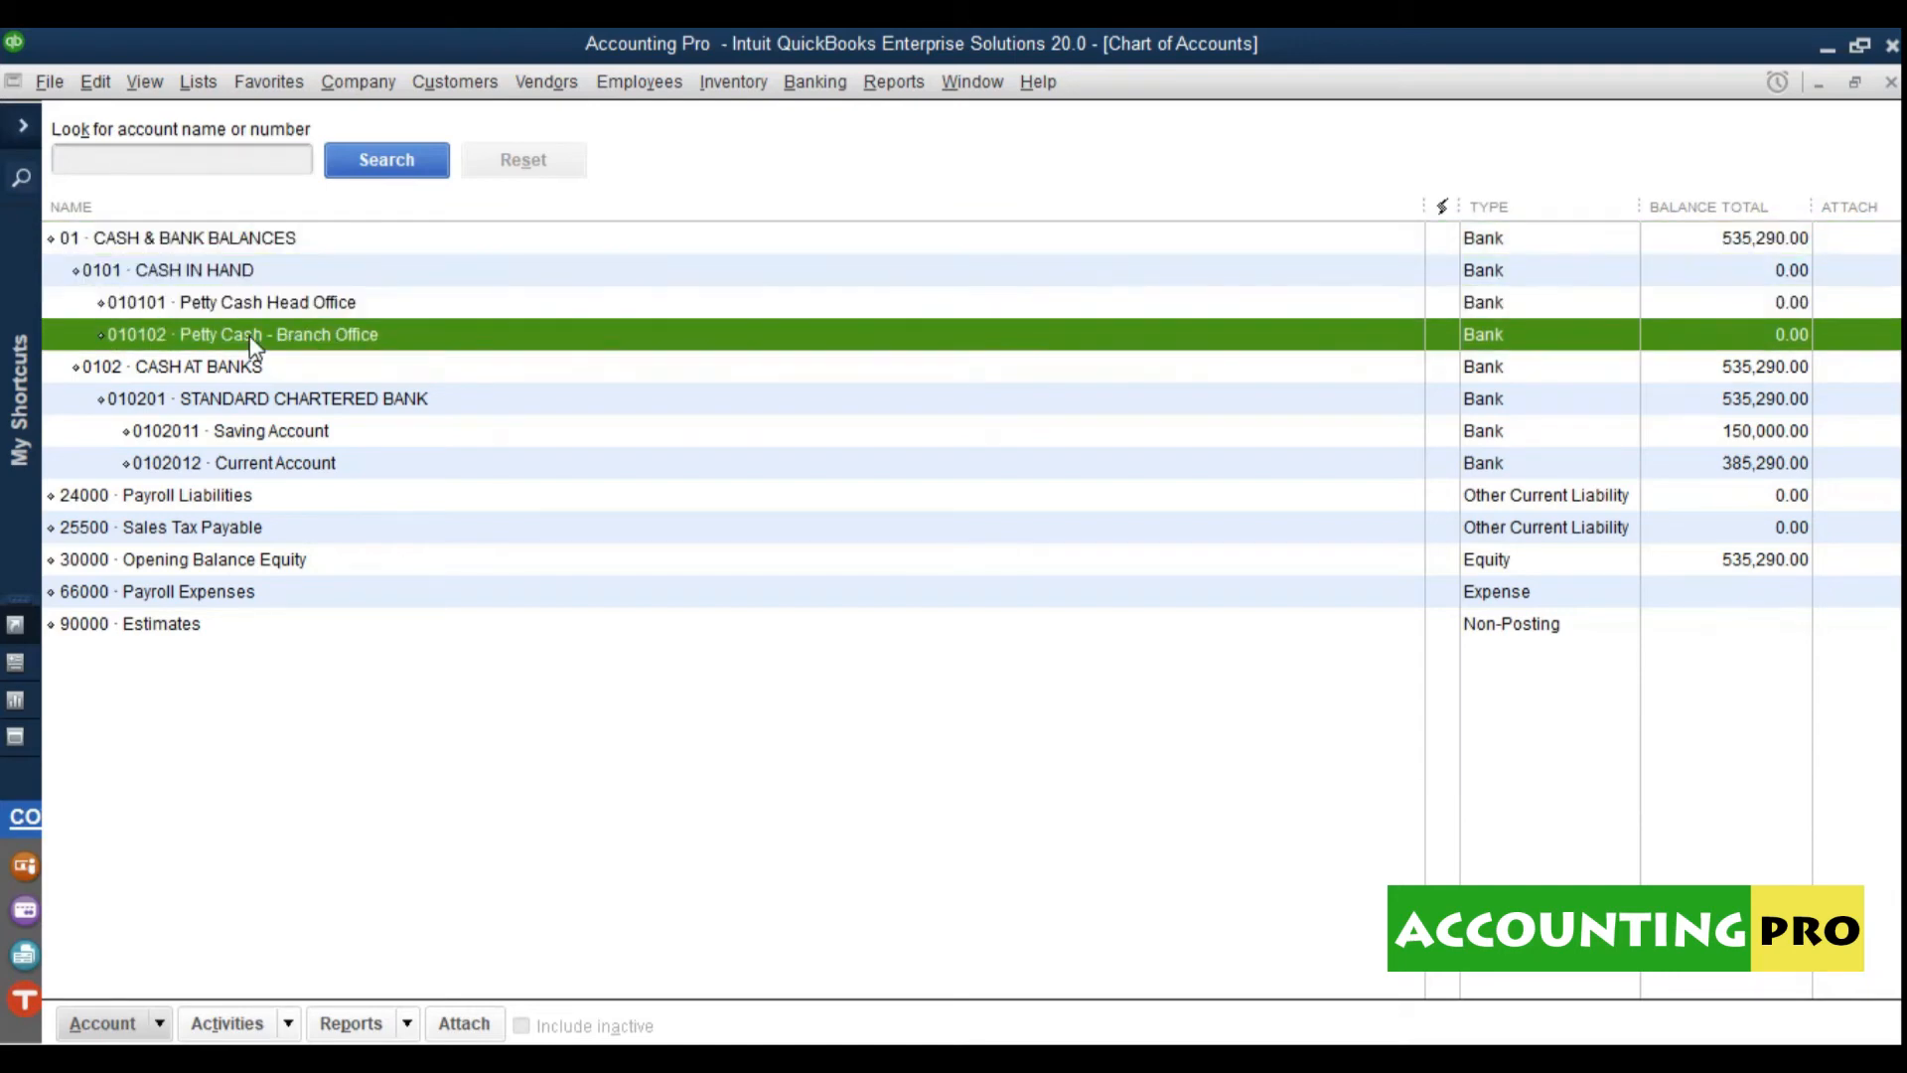
pyautogui.click(219, 271)
pyautogui.click(223, 240)
pyautogui.click(214, 271)
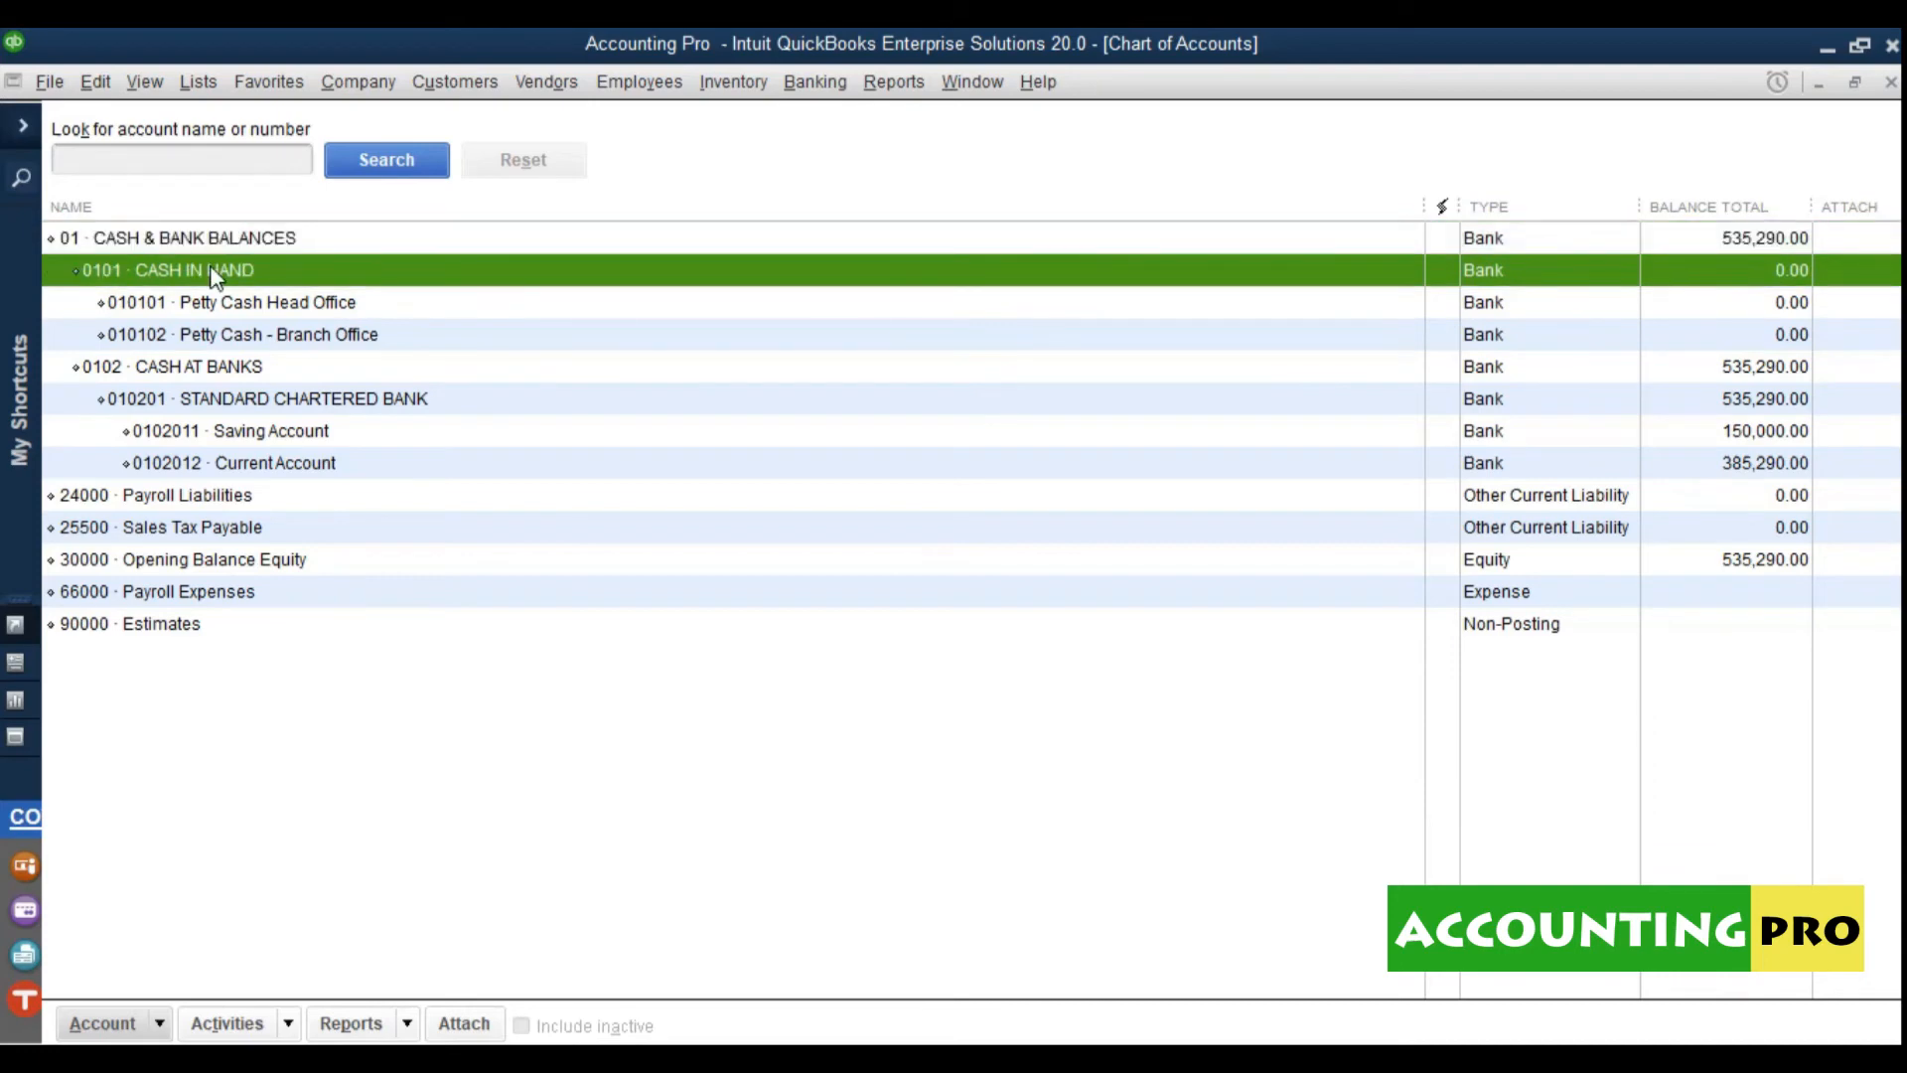
pyautogui.click(199, 375)
pyautogui.click(199, 407)
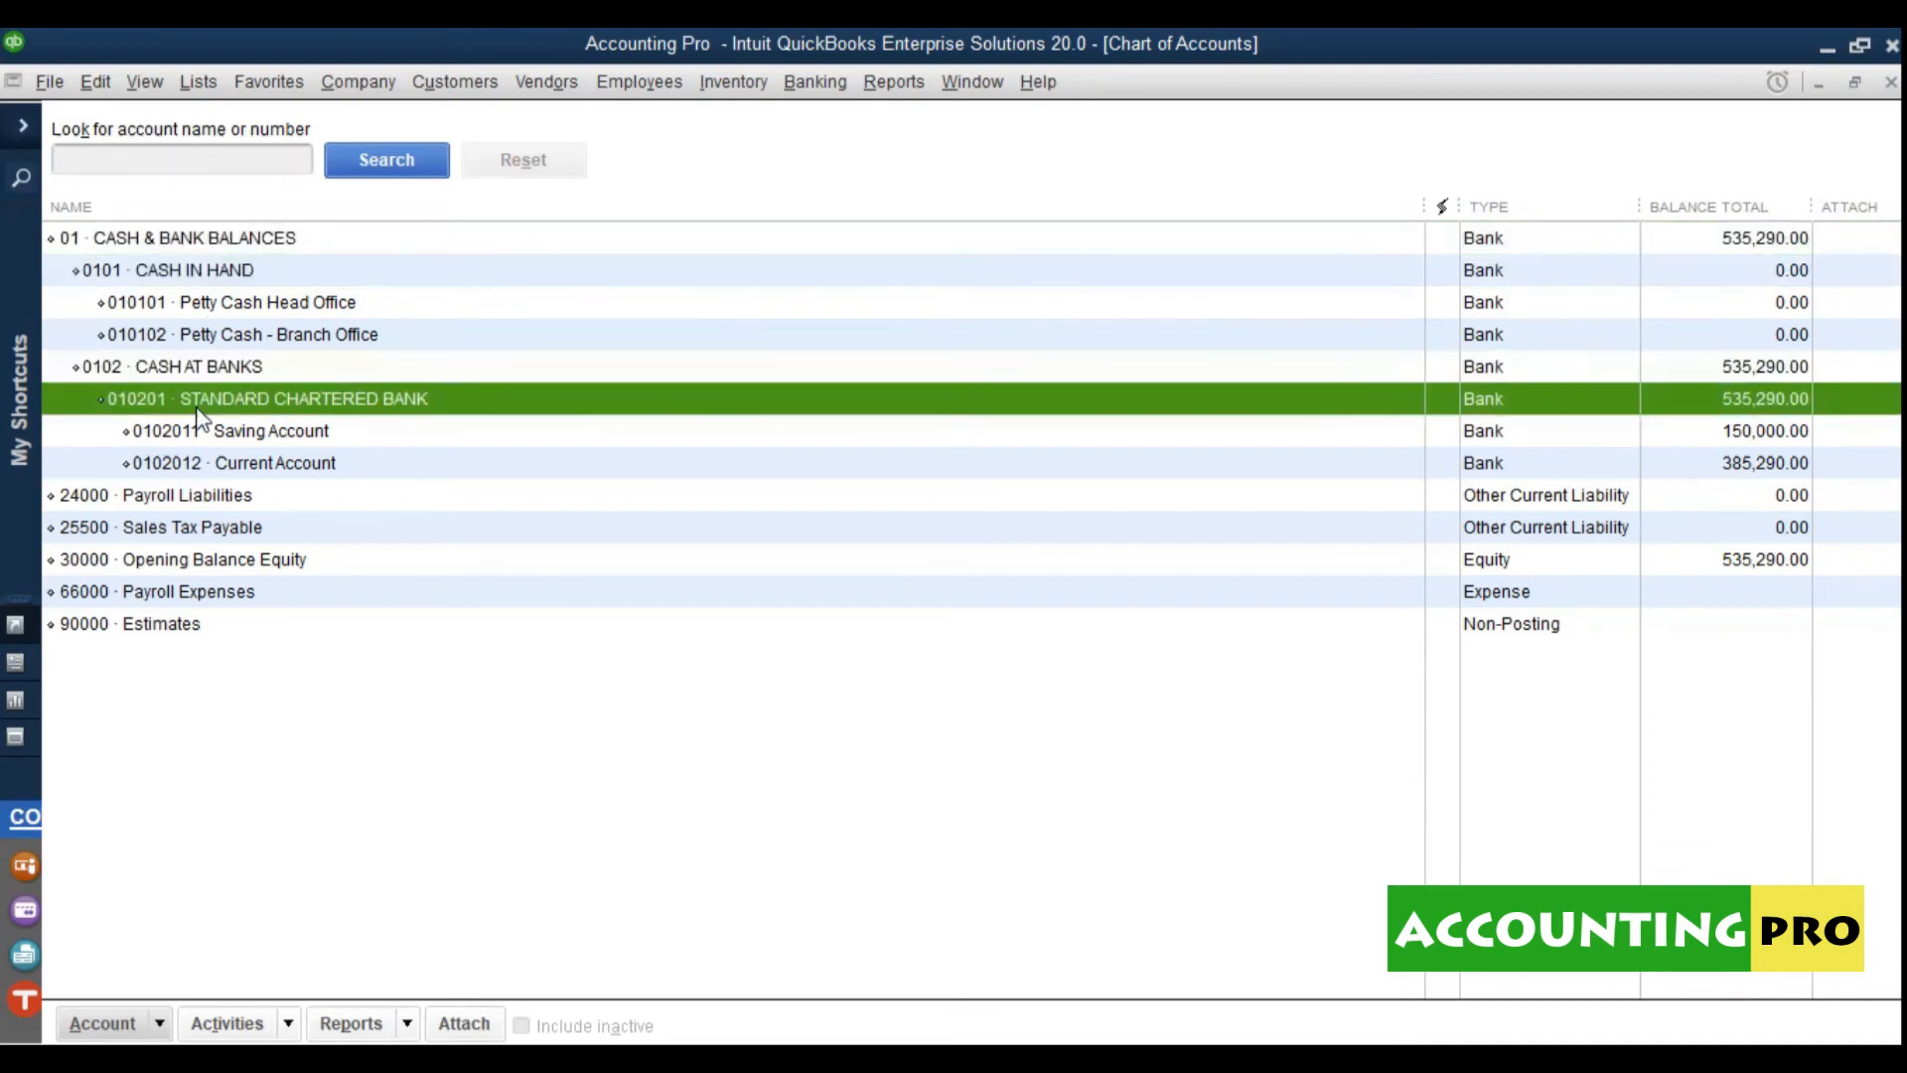
pyautogui.click(225, 332)
pyautogui.click(234, 309)
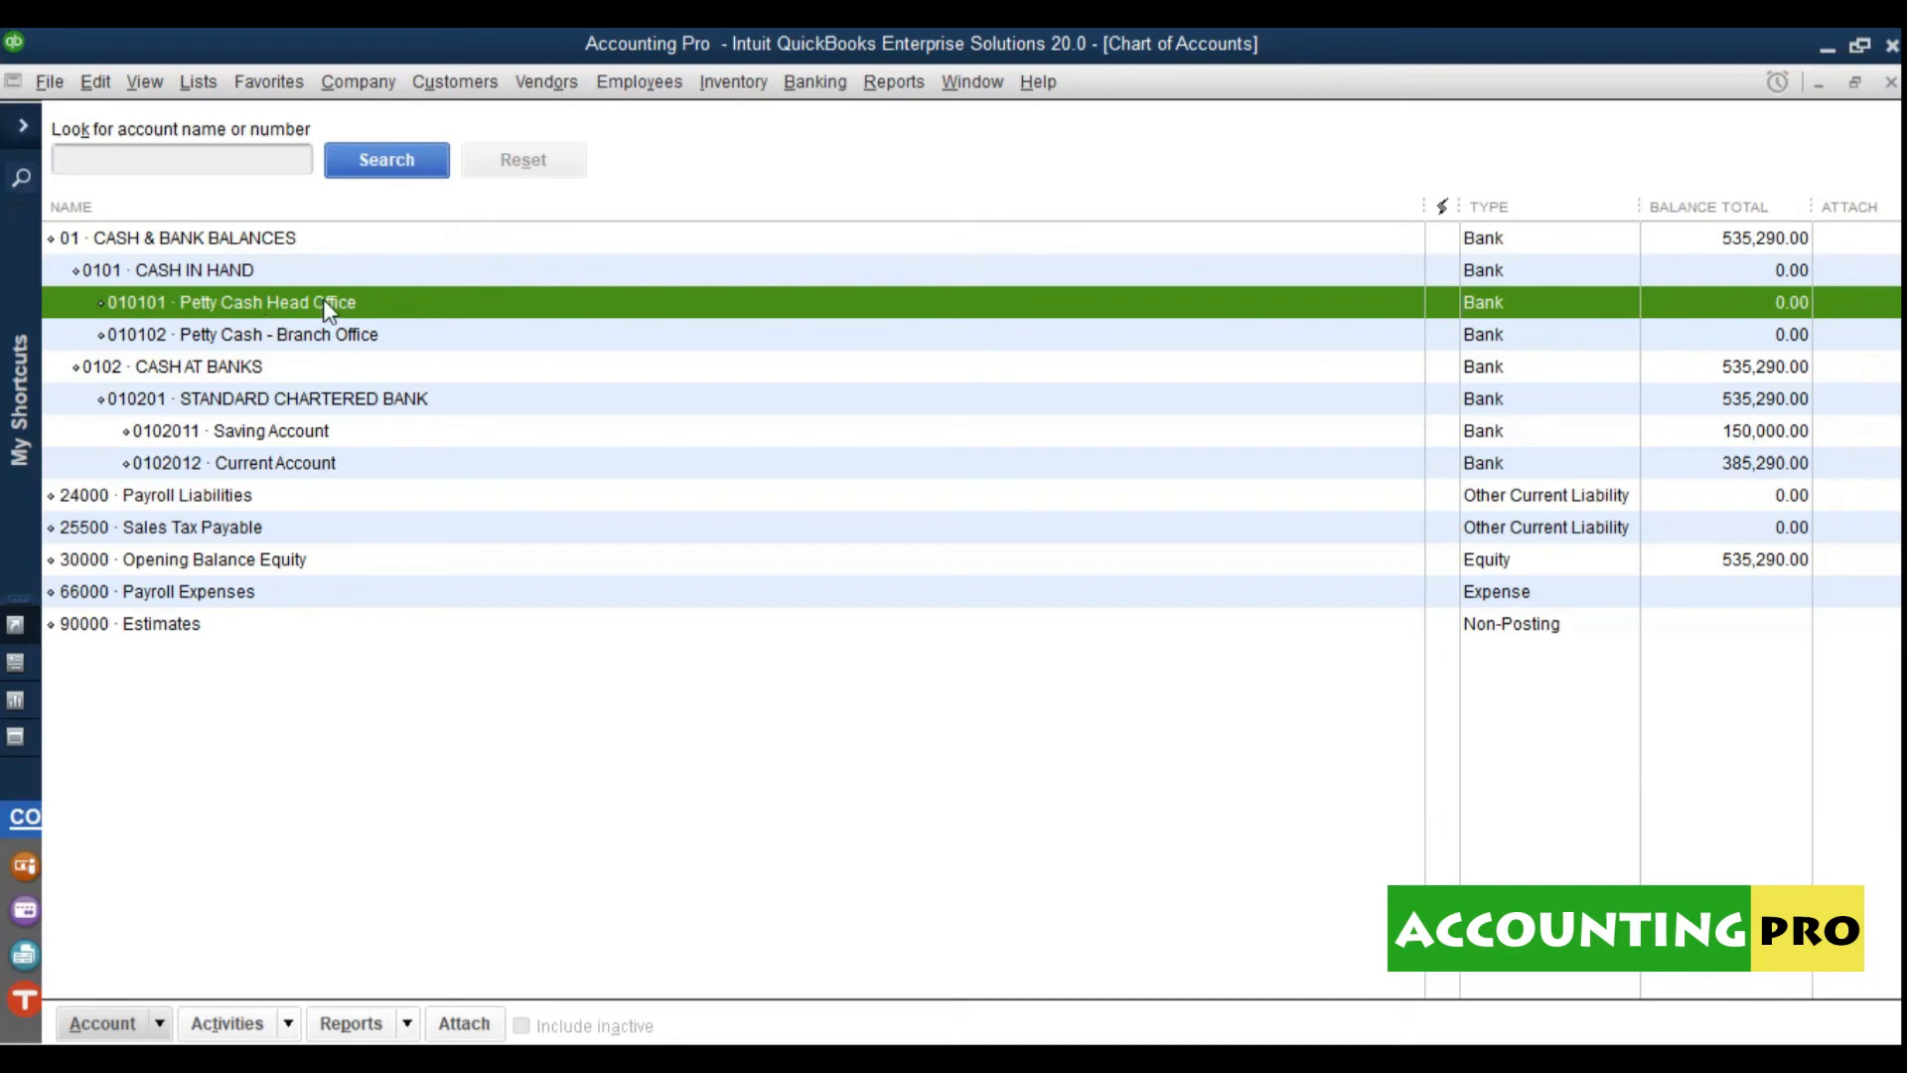
pyautogui.click(223, 343)
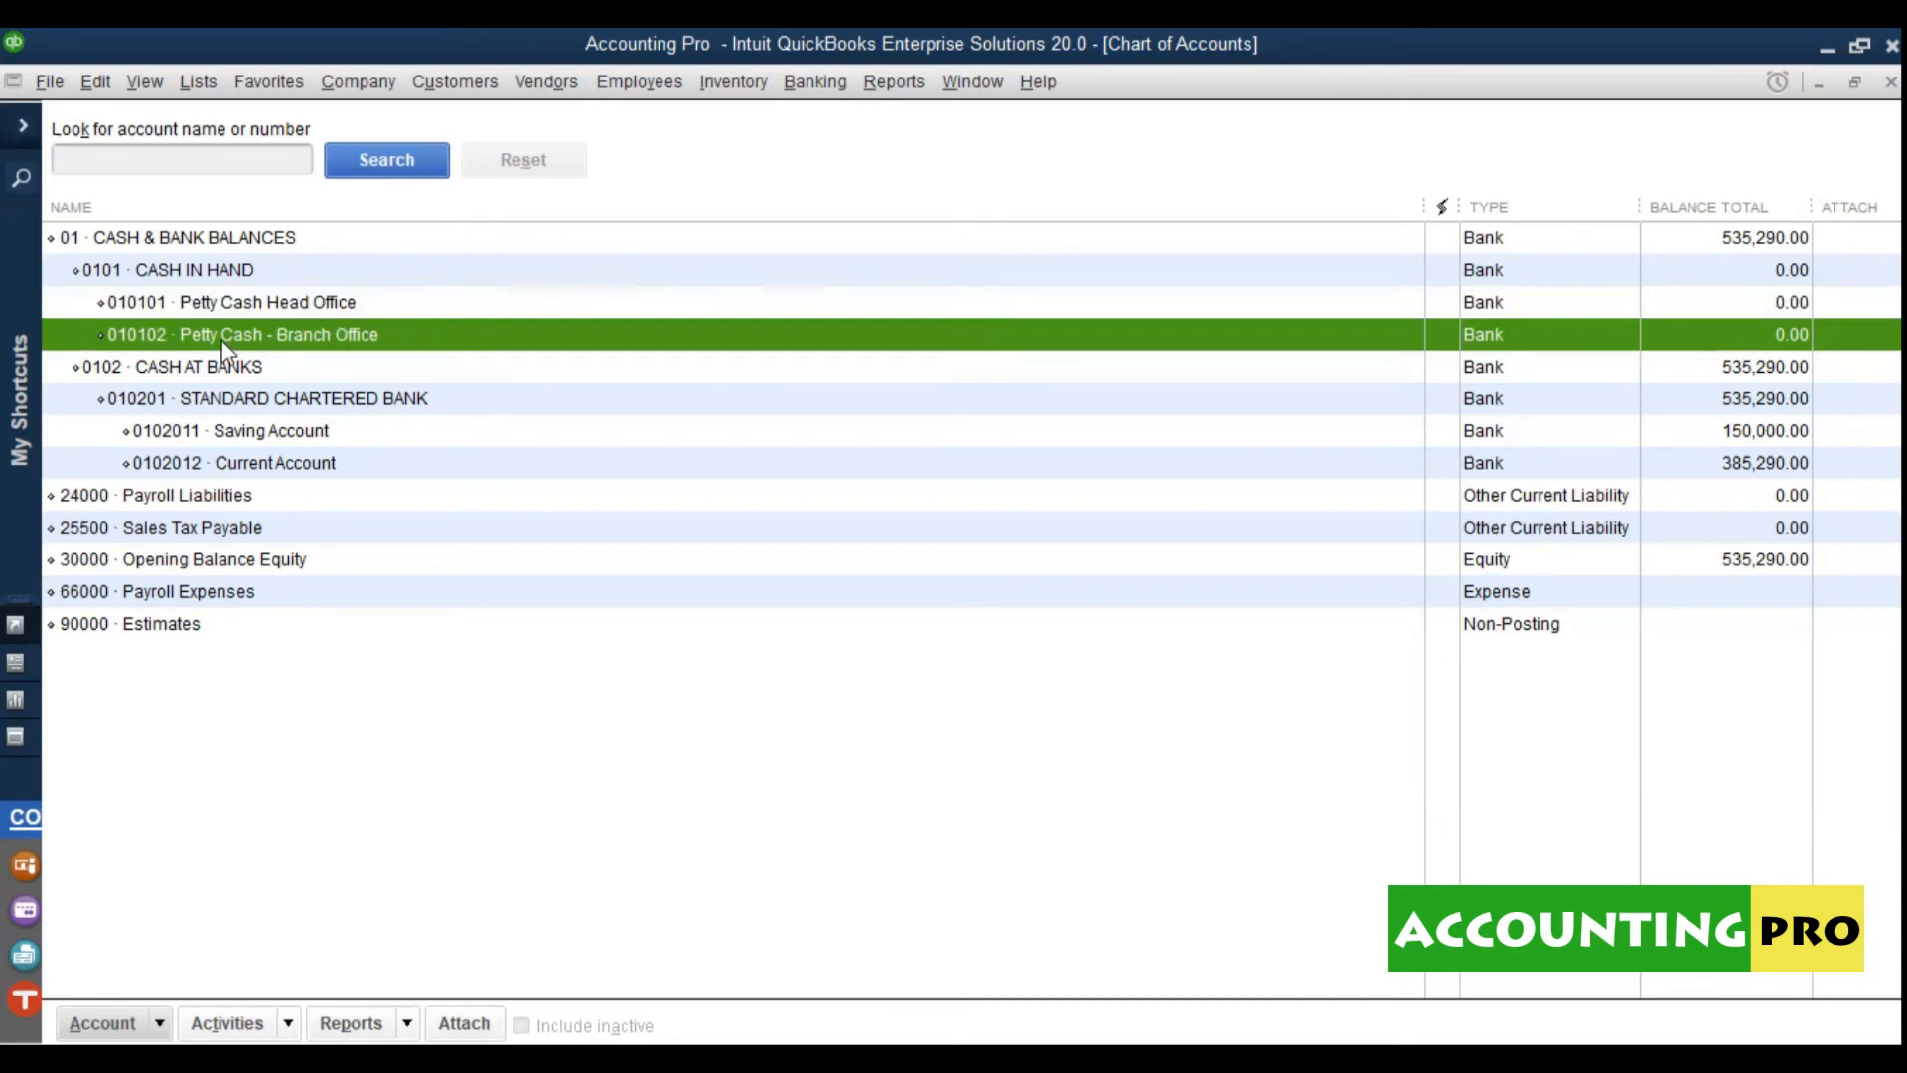
pyautogui.click(219, 432)
pyautogui.click(251, 472)
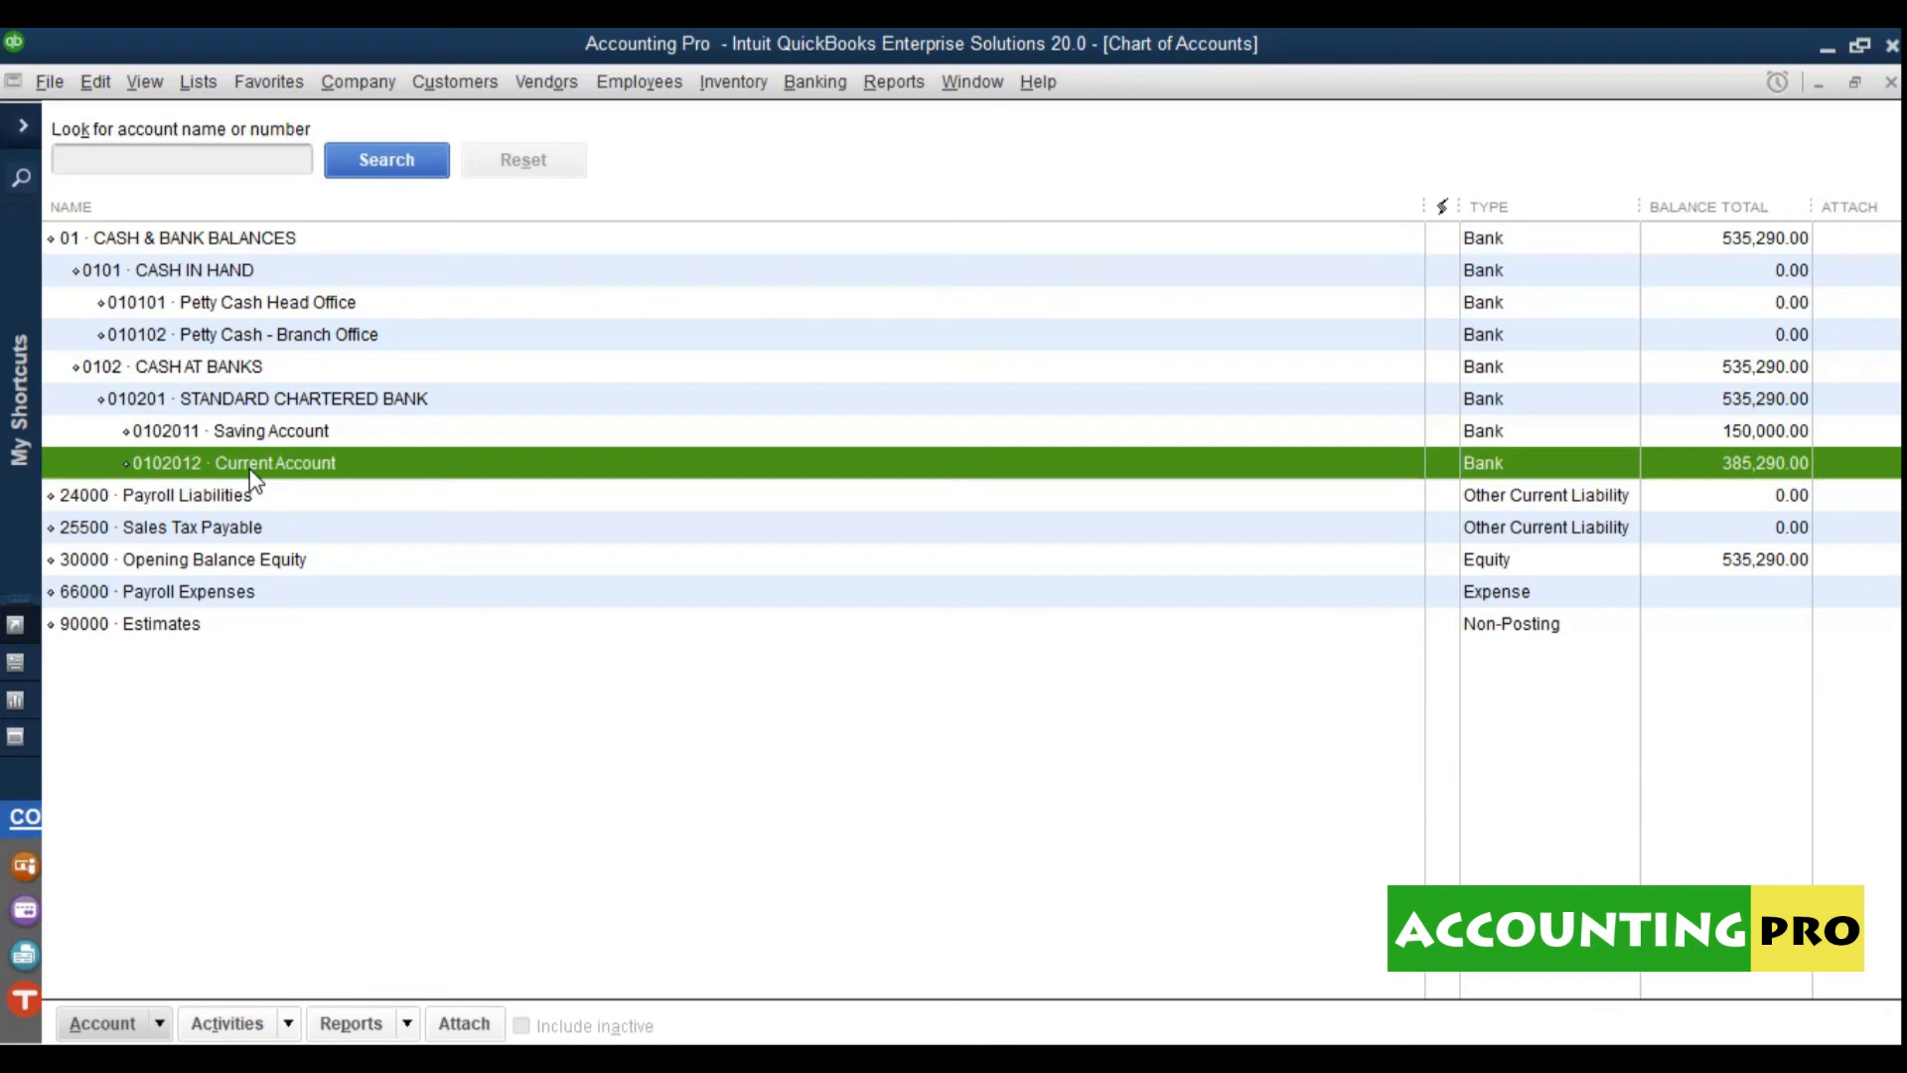
pyautogui.click(280, 435)
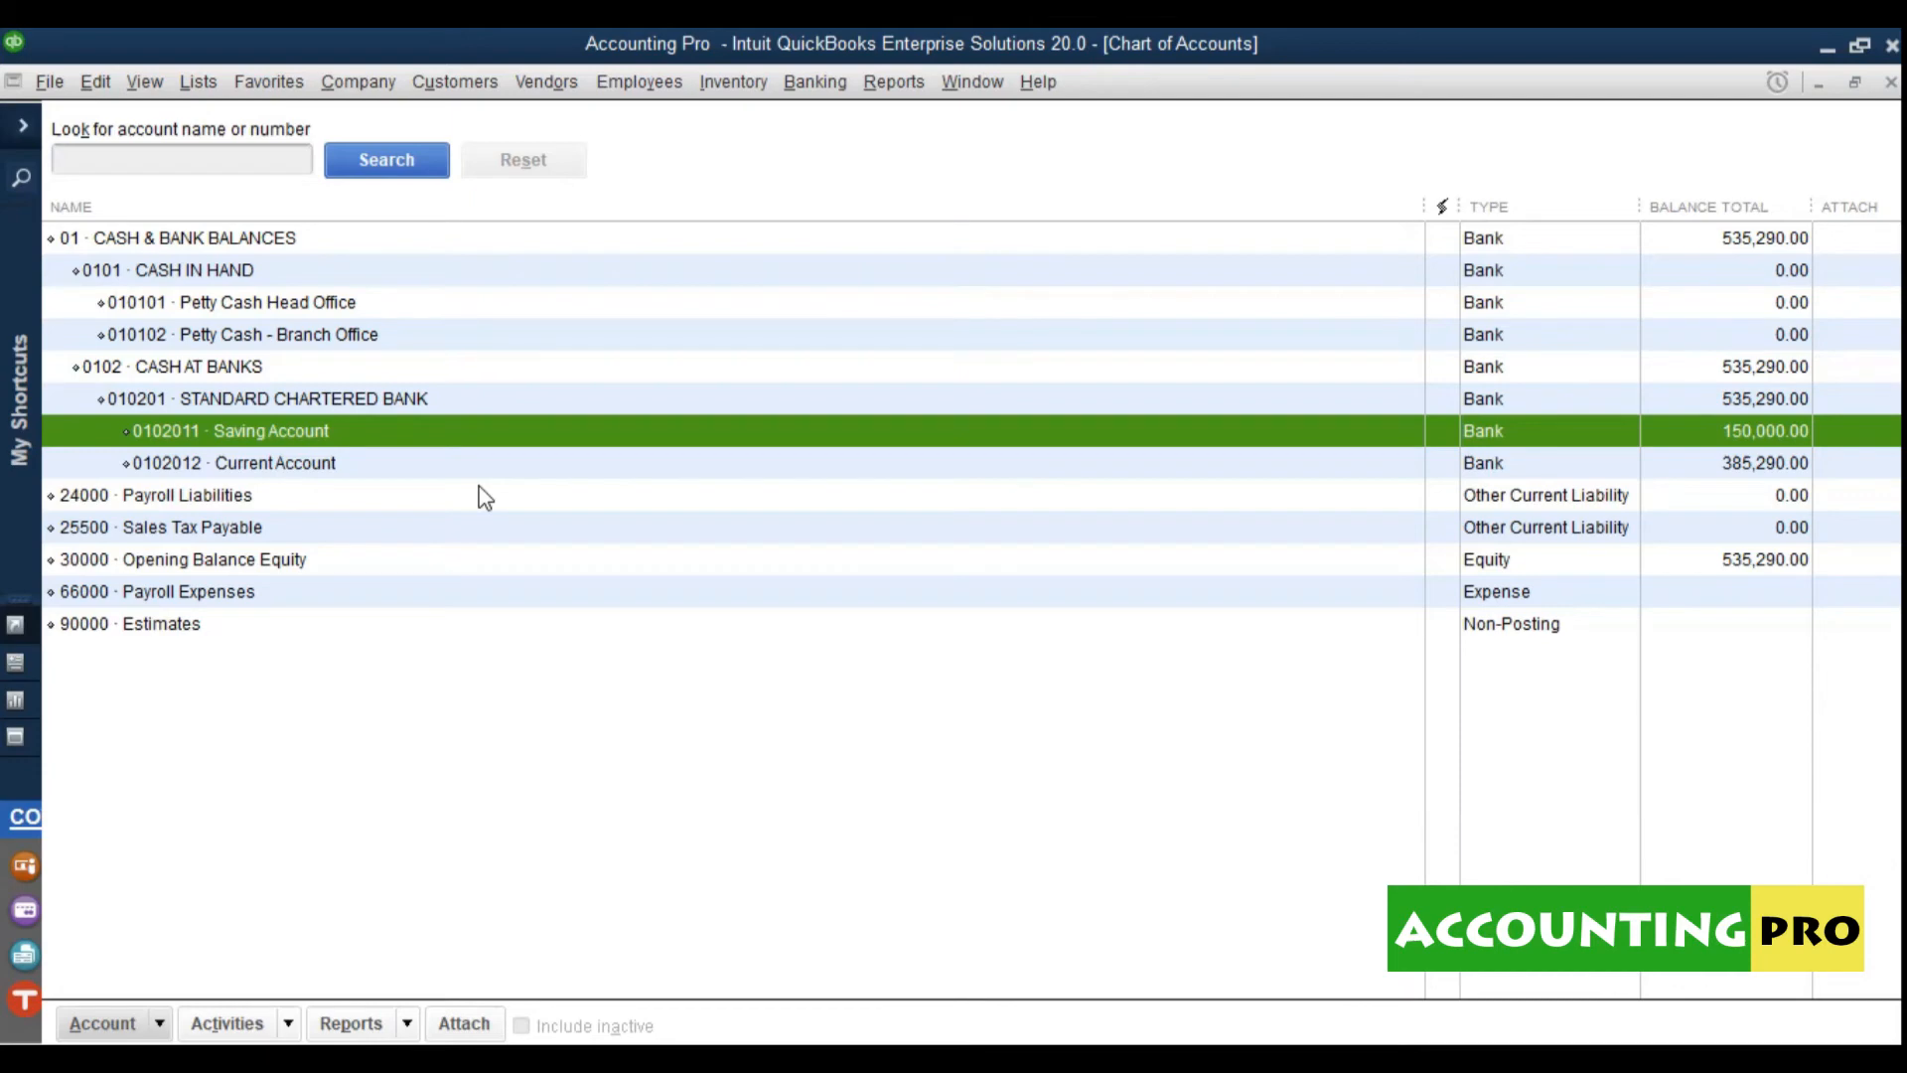
pyautogui.click(434, 757)
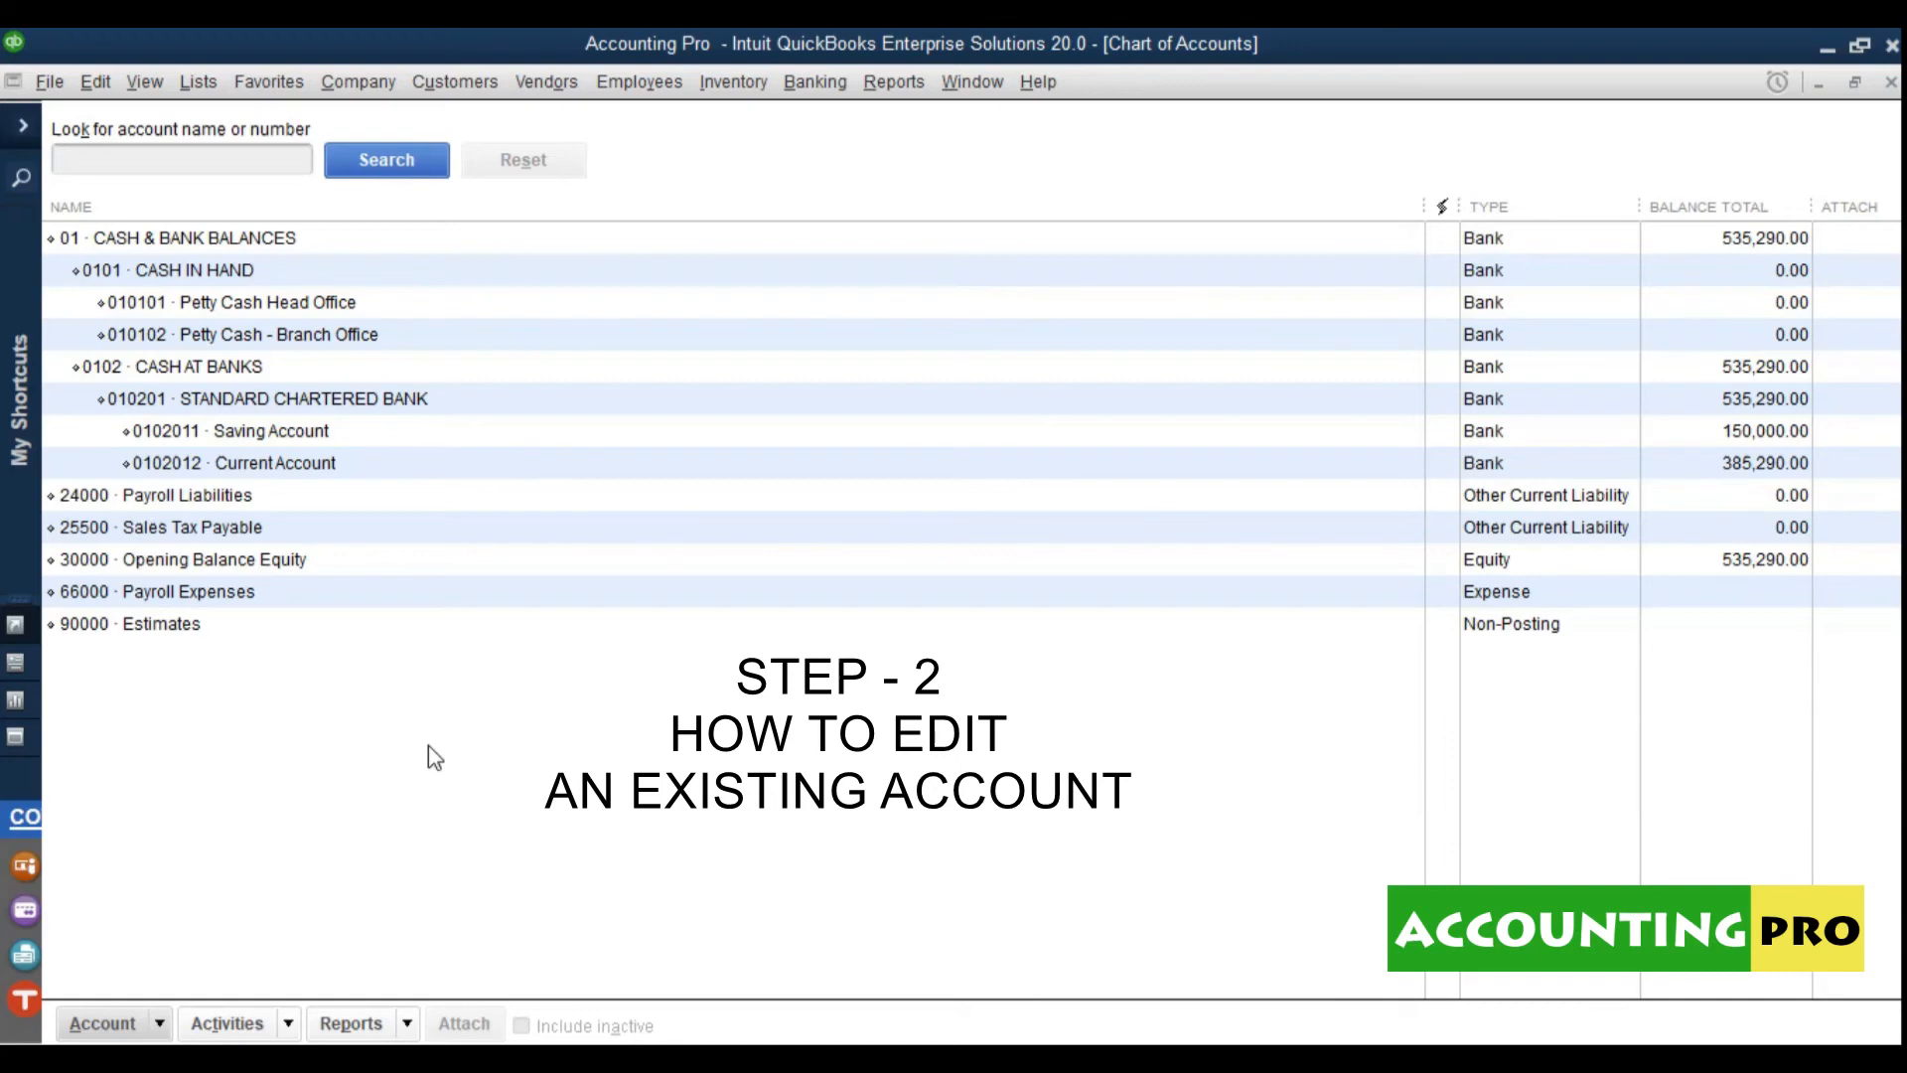
# Step: Rename the Saving Account bank account (0102011) to 'PLS Account' and save it
pyautogui.click(279, 435)
pyautogui.rightClick(281, 440)
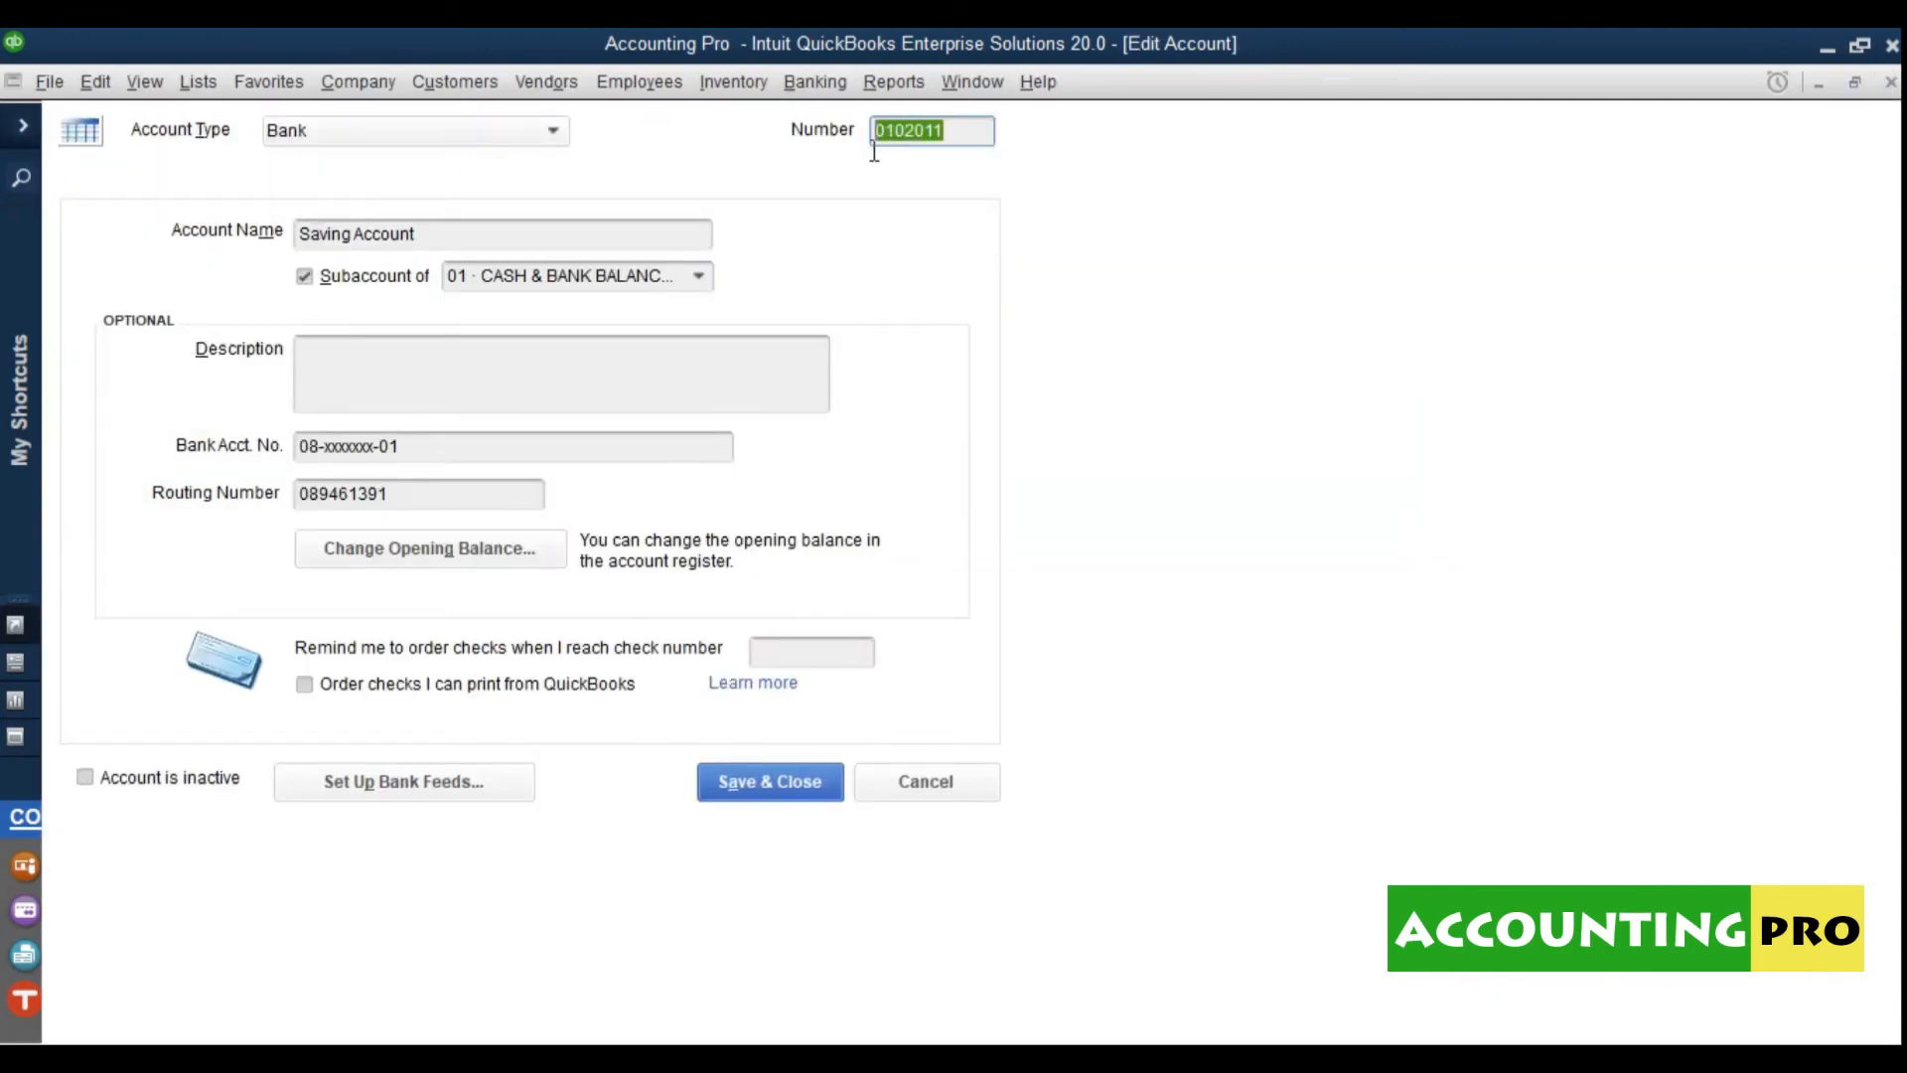
pyautogui.moveTo(432, 235); pyautogui.dragTo(303, 253)
pyautogui.click(347, 367)
pyautogui.click(410, 449)
pyautogui.moveTo(413, 460); pyautogui.dragTo(284, 457)
pyautogui.click(421, 502)
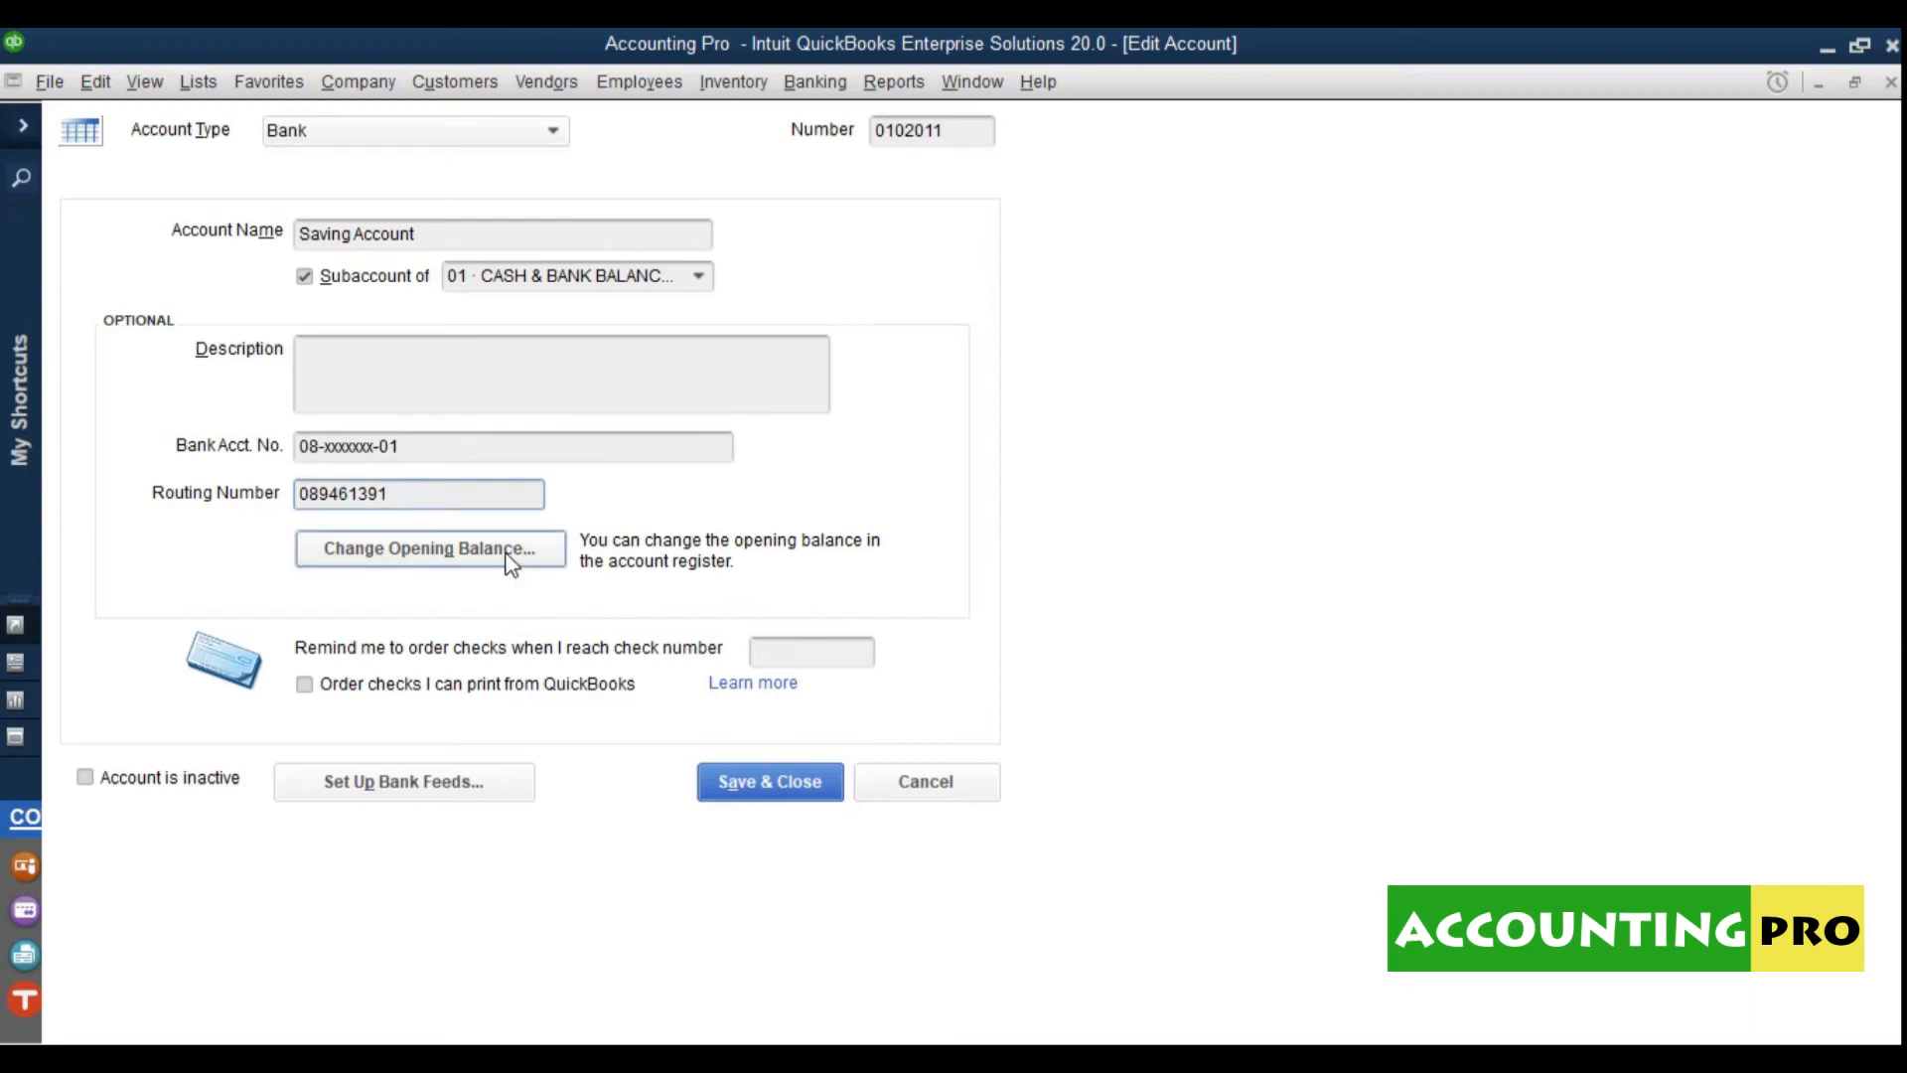
pyautogui.click(385, 237)
pyautogui.moveTo(416, 236); pyautogui.dragTo(136, 223)
pyautogui.write('PLS ')
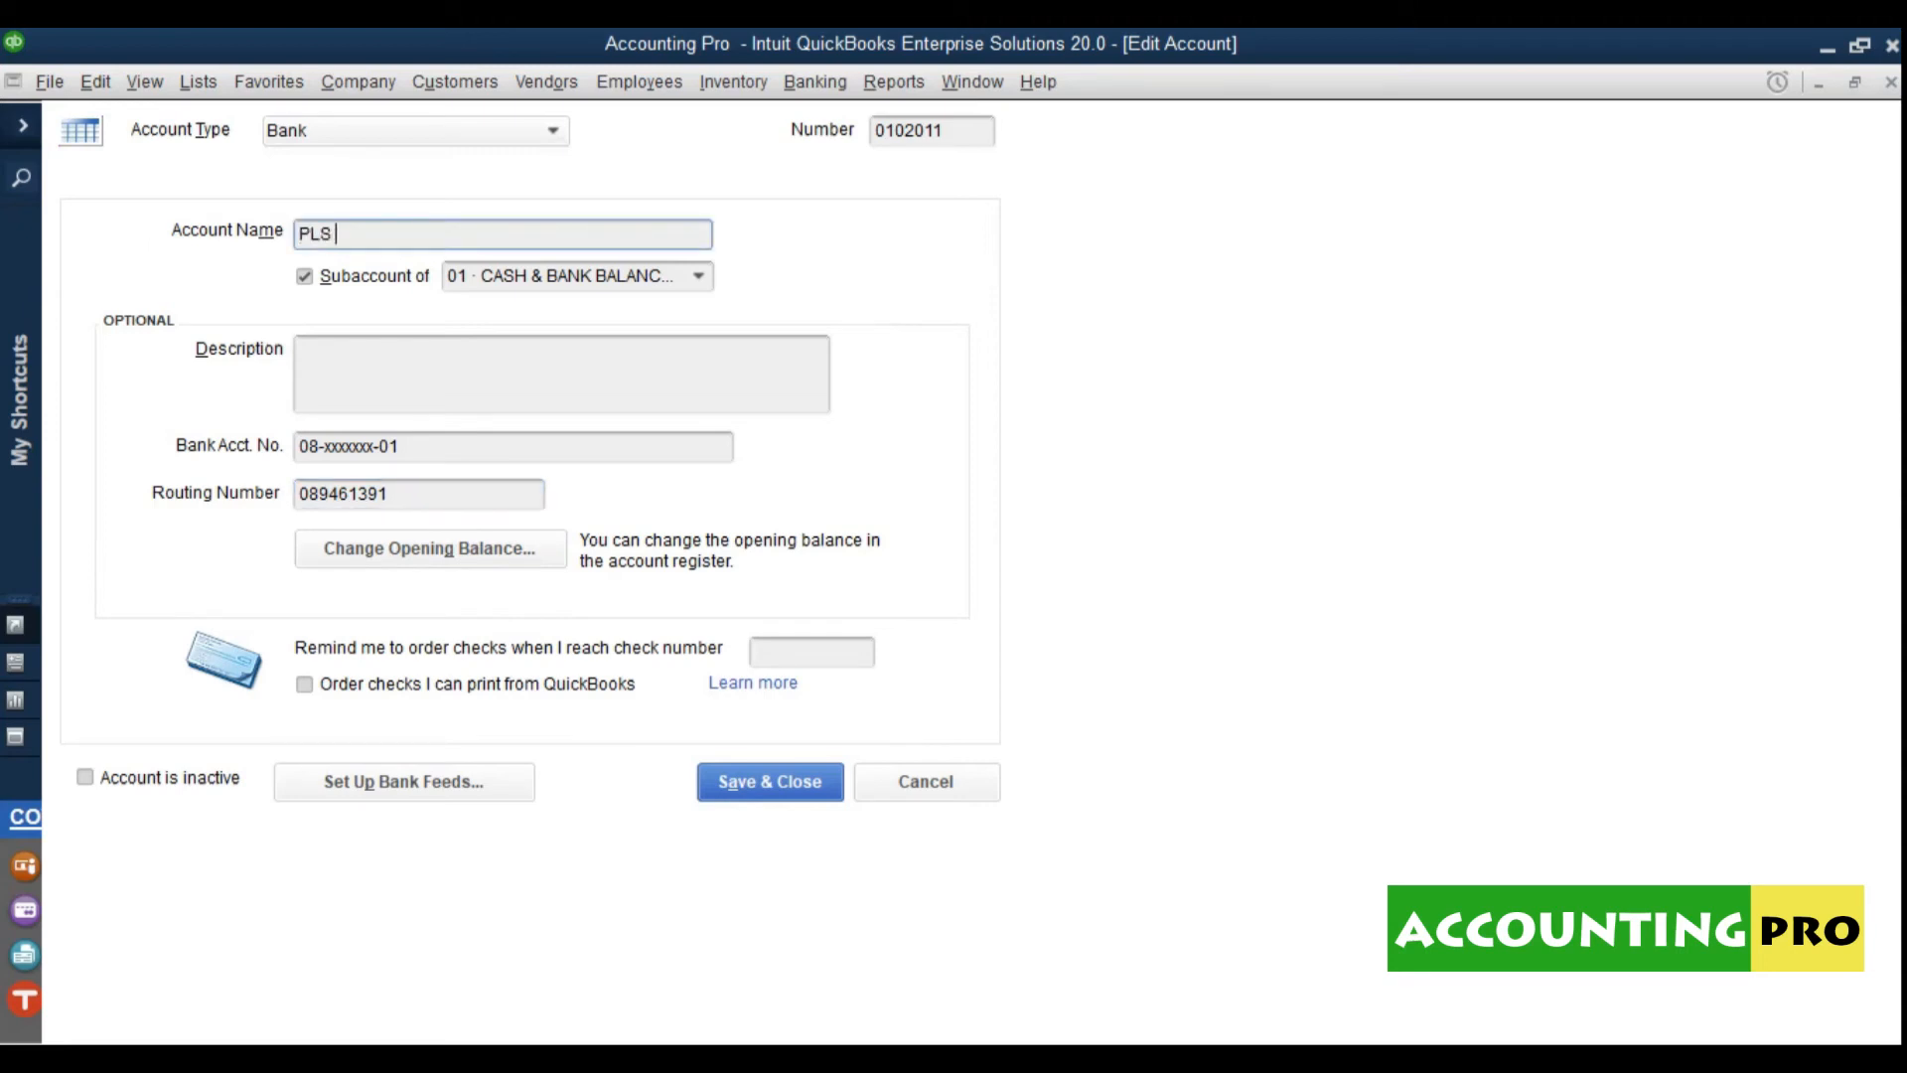
pyautogui.write('Account')
pyautogui.click(748, 792)
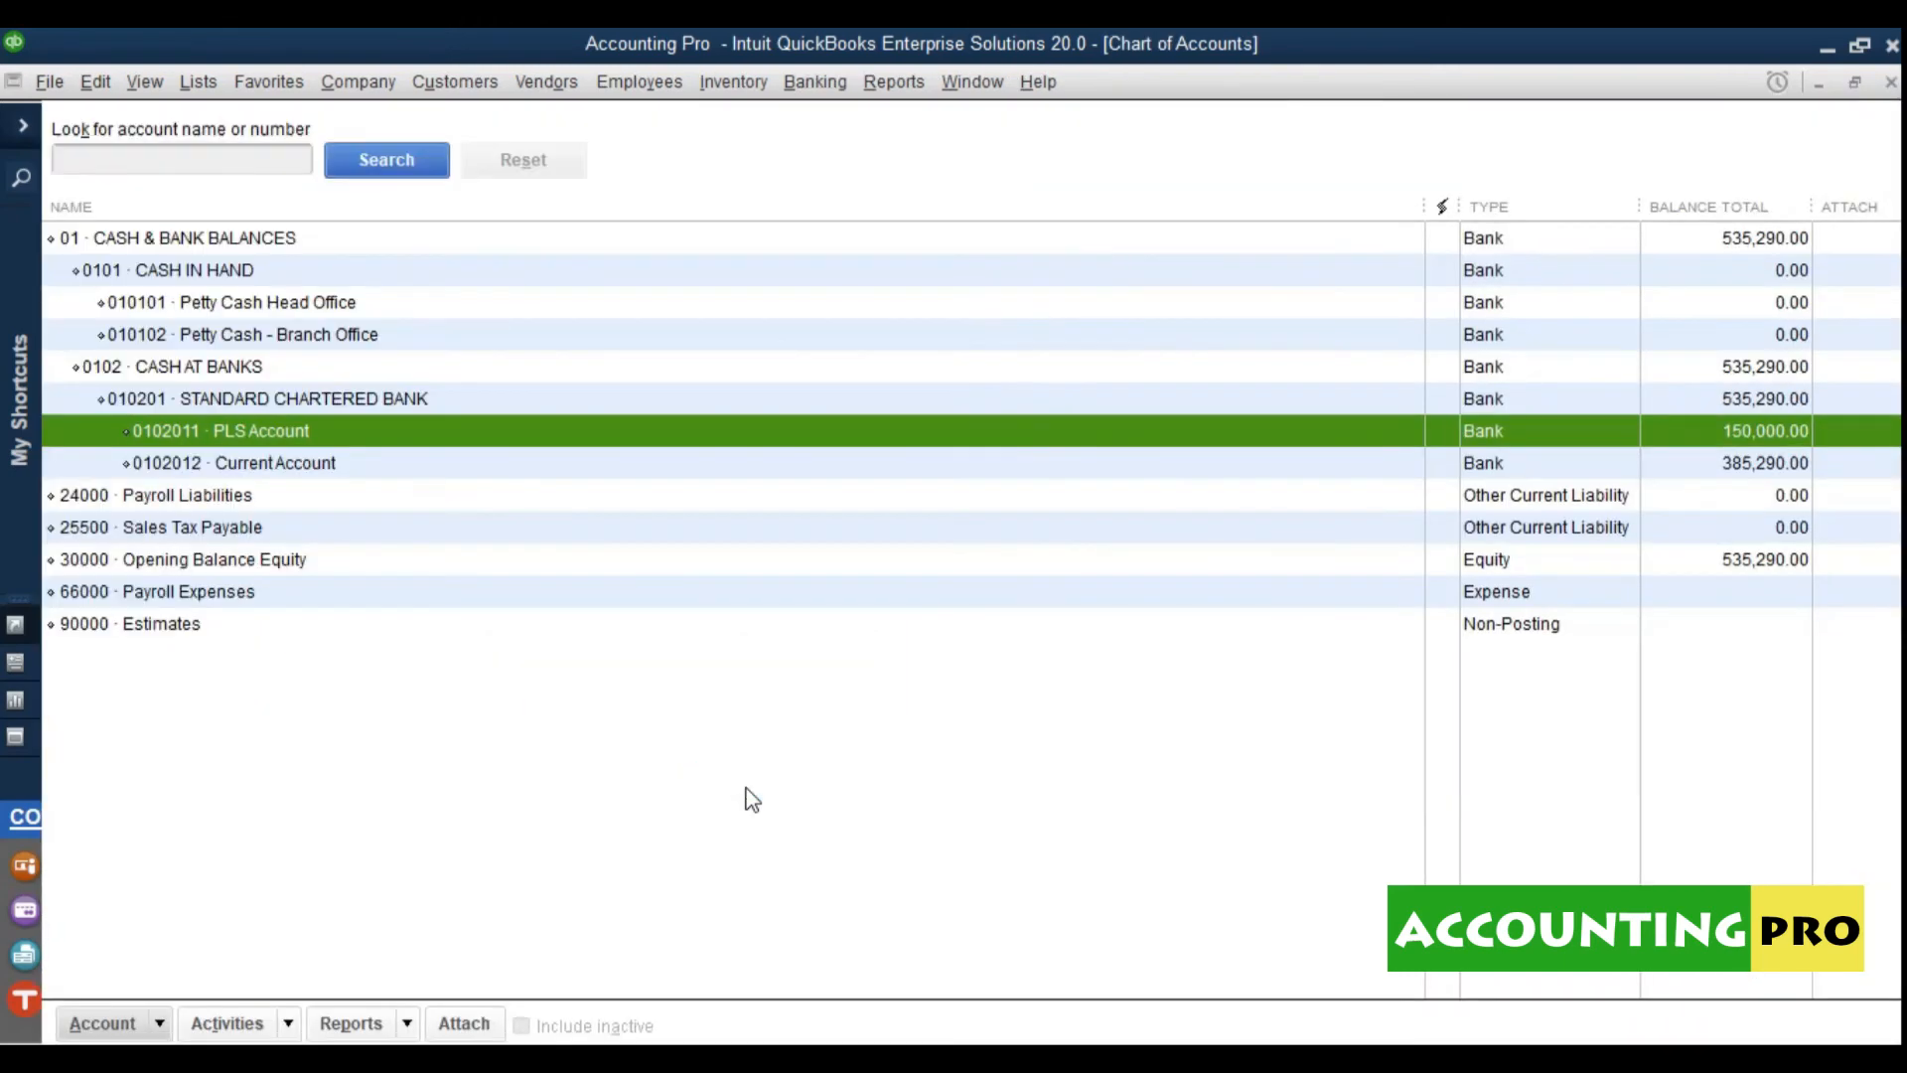
# Step: Check that PLS Account now sits under STANDARD CHARTERED BANK alongside Current Account
pyautogui.click(237, 457)
pyautogui.click(240, 433)
pyautogui.click(235, 282)
pyautogui.click(235, 333)
pyautogui.click(236, 386)
pyautogui.click(239, 463)
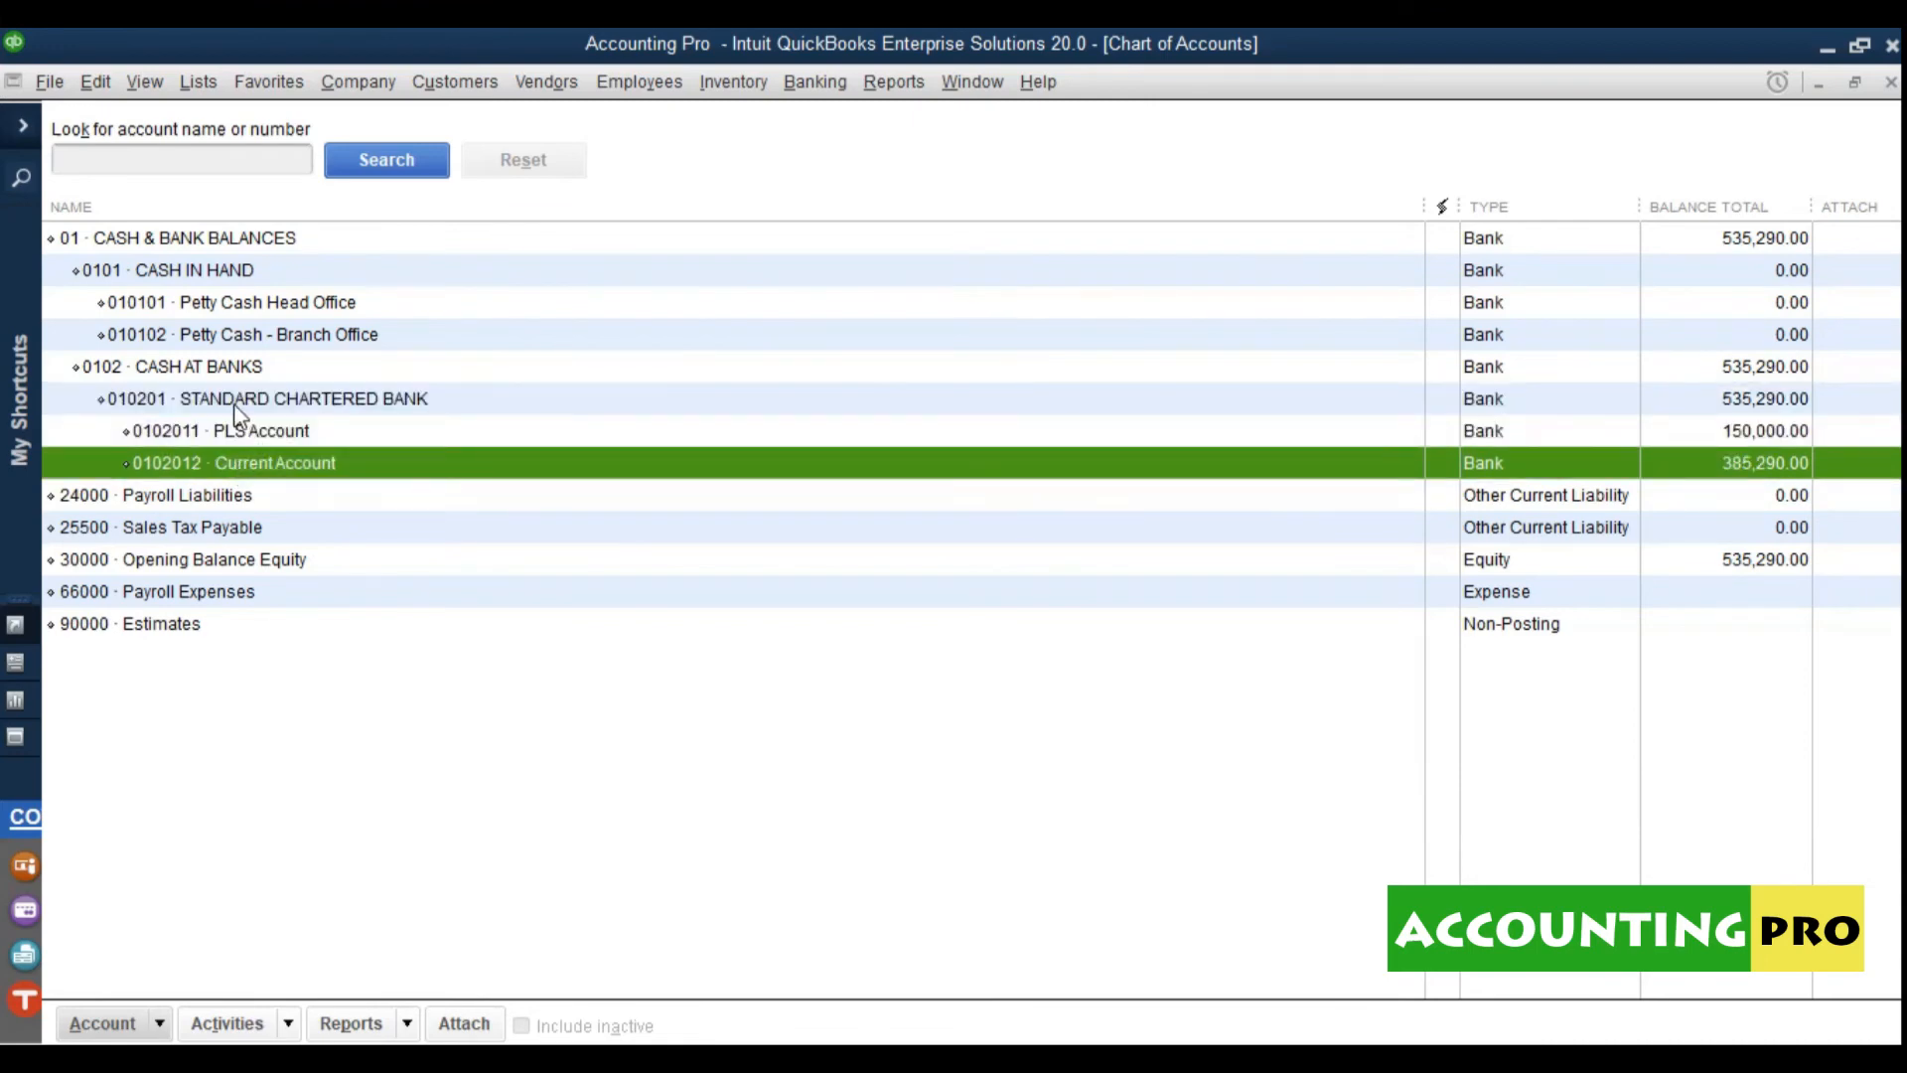
pyautogui.click(238, 408)
pyautogui.click(239, 435)
pyautogui.rightClick(241, 437)
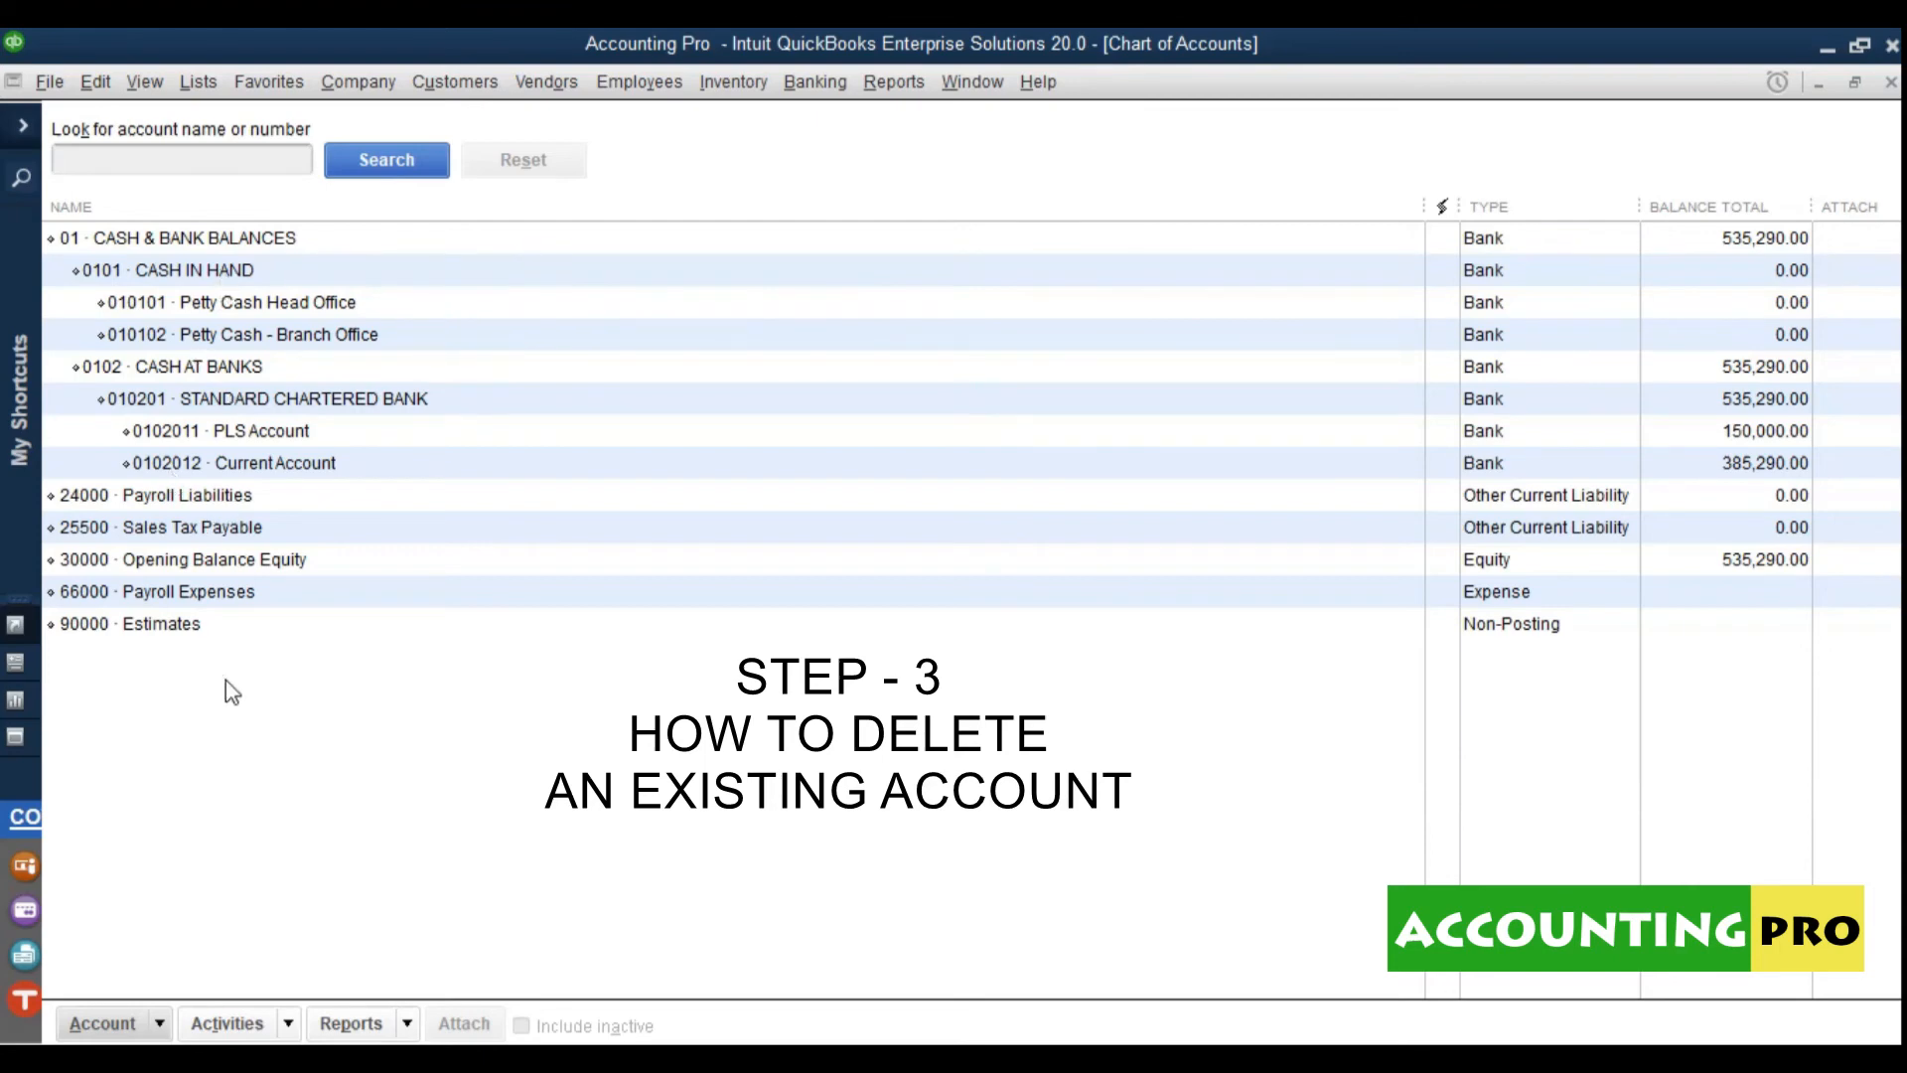
# Step: Delete the Petty Cash - Branch Office account (010102) and confirm the deletion
pyautogui.click(353, 341)
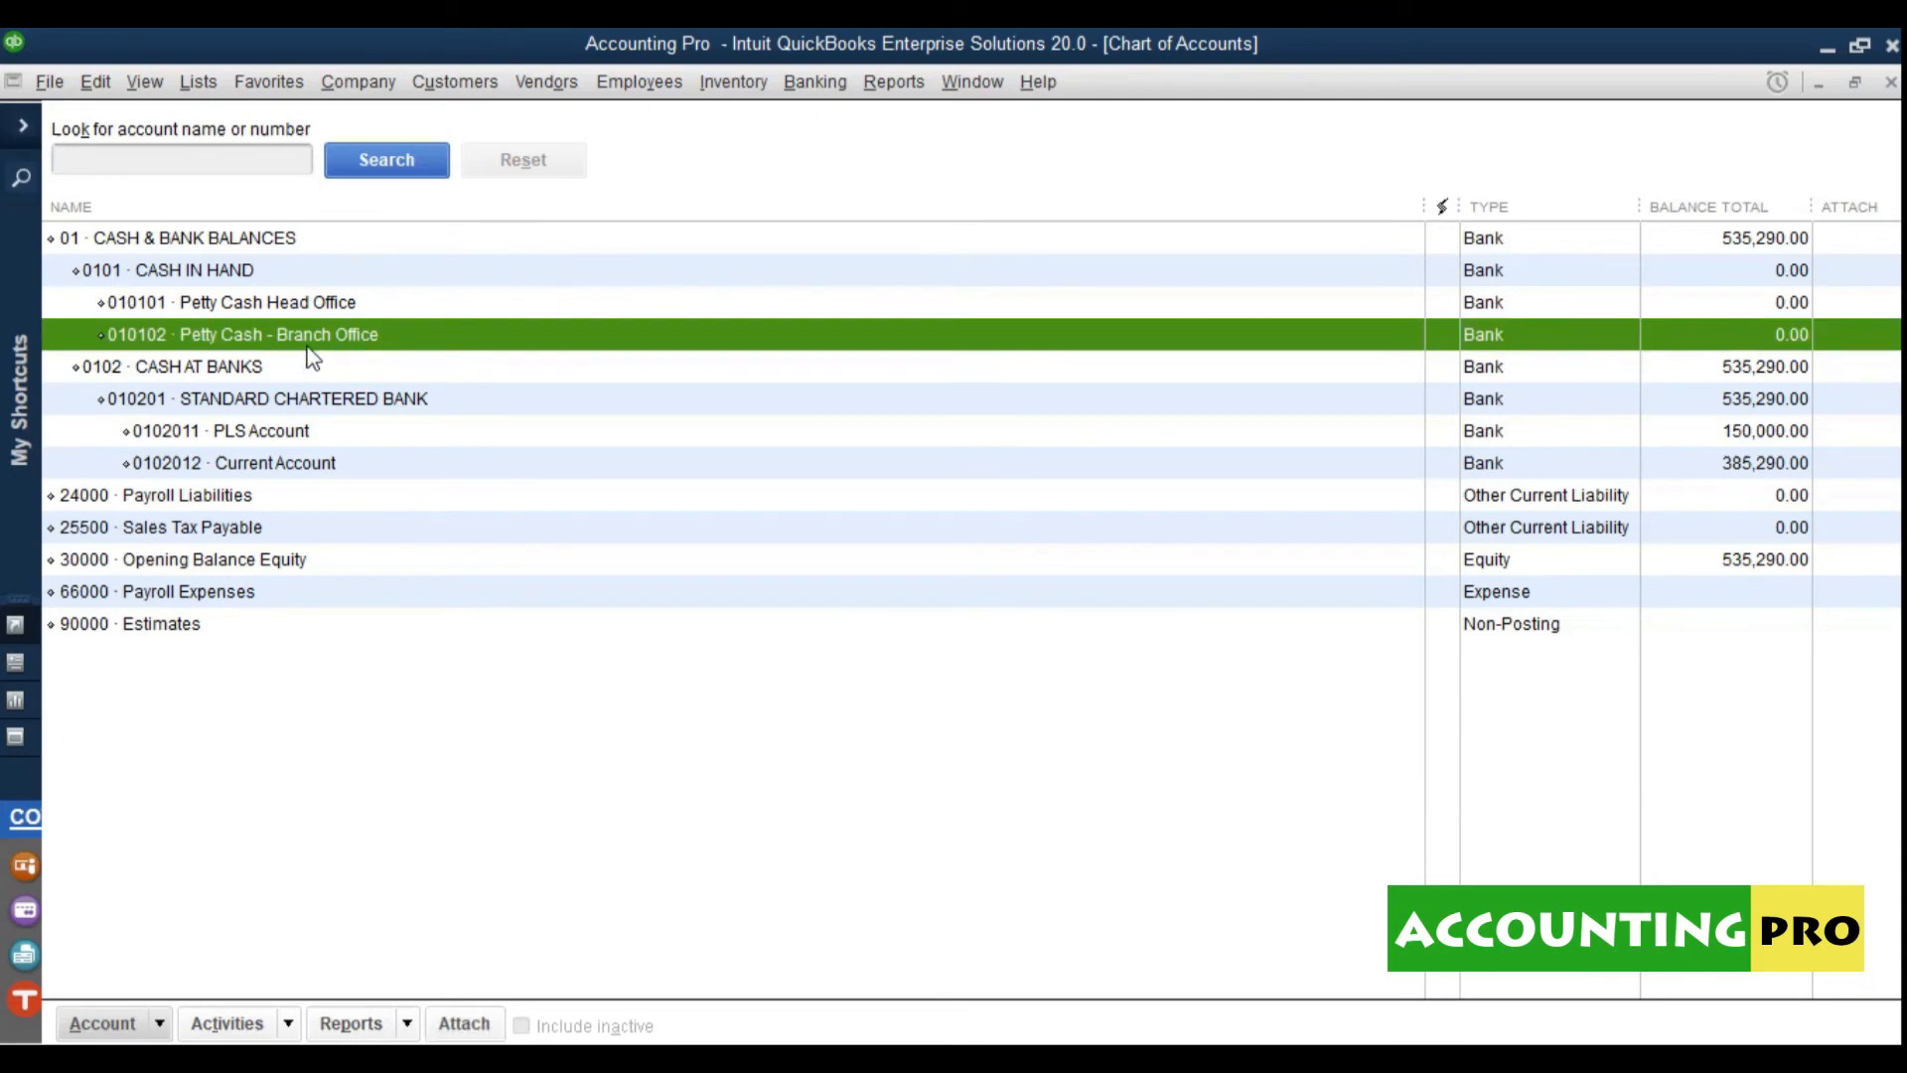
pyautogui.click(317, 308)
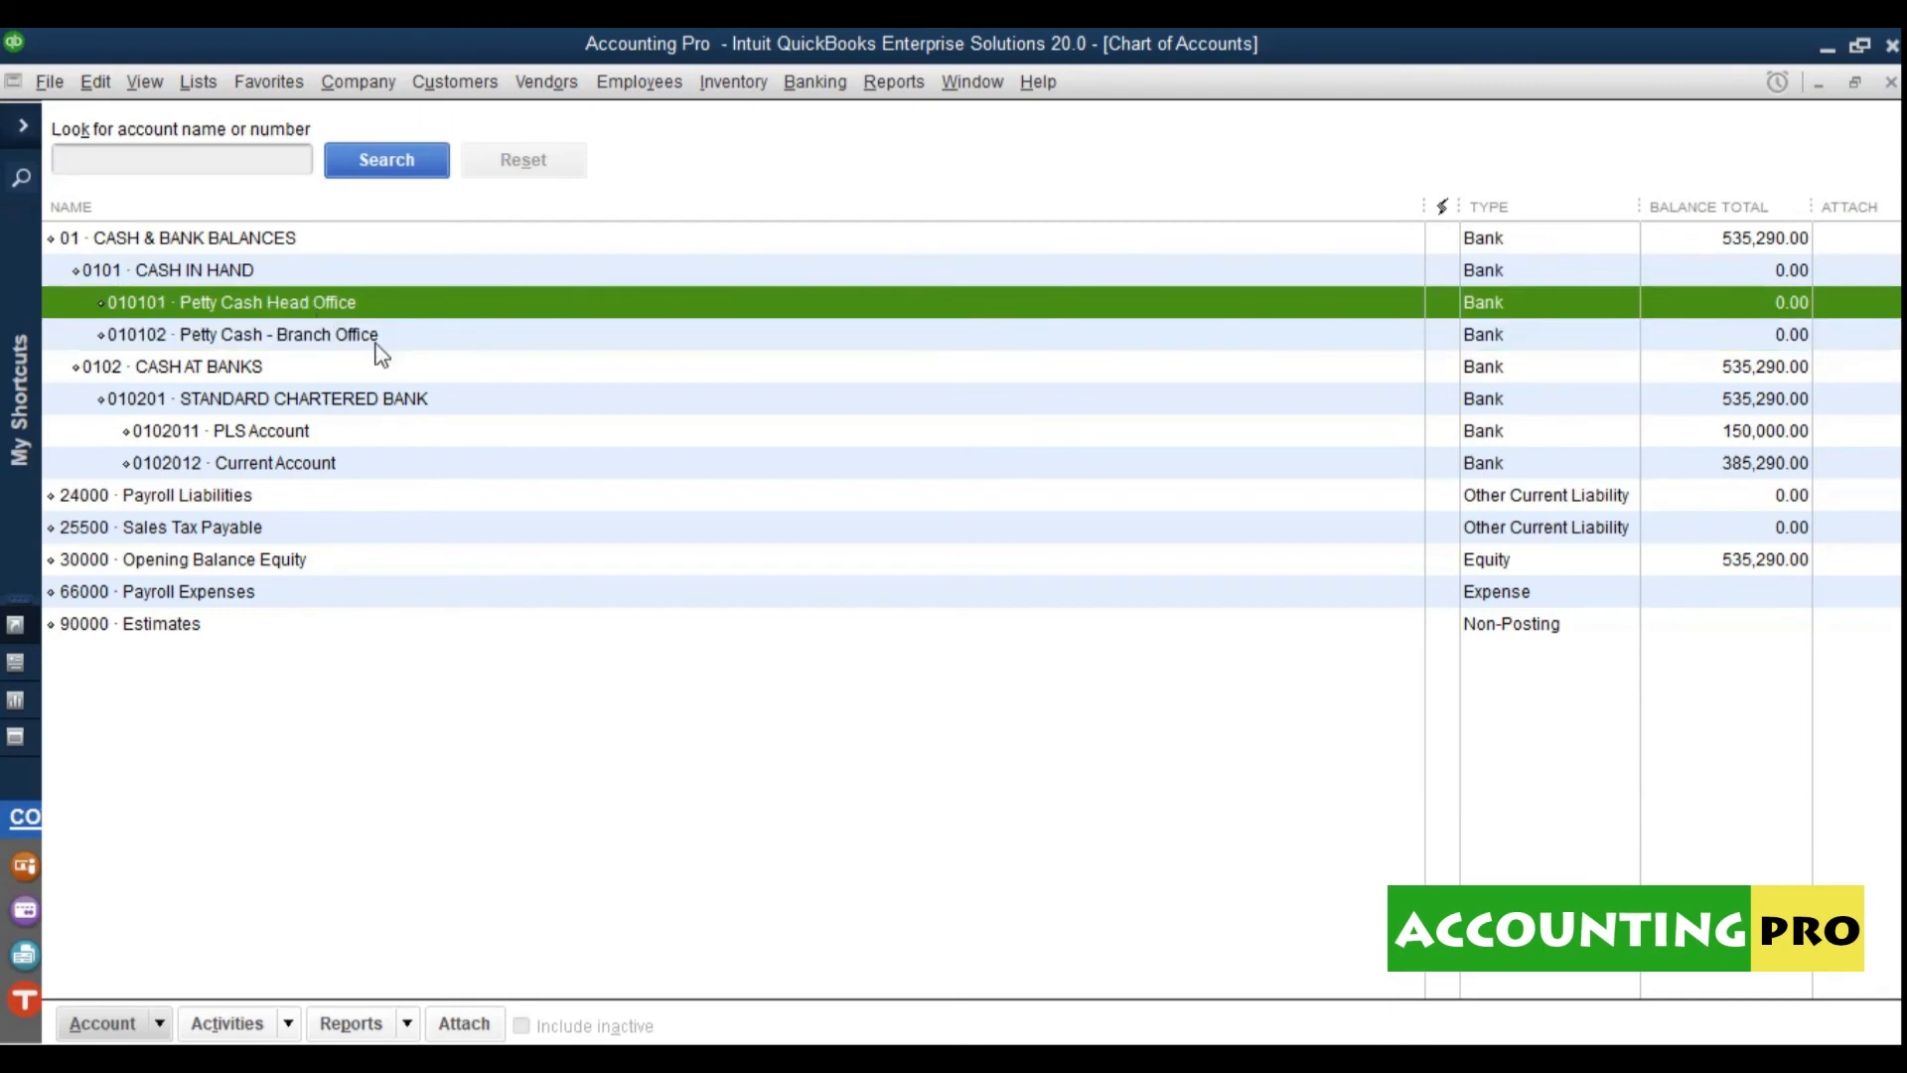
pyautogui.click(373, 347)
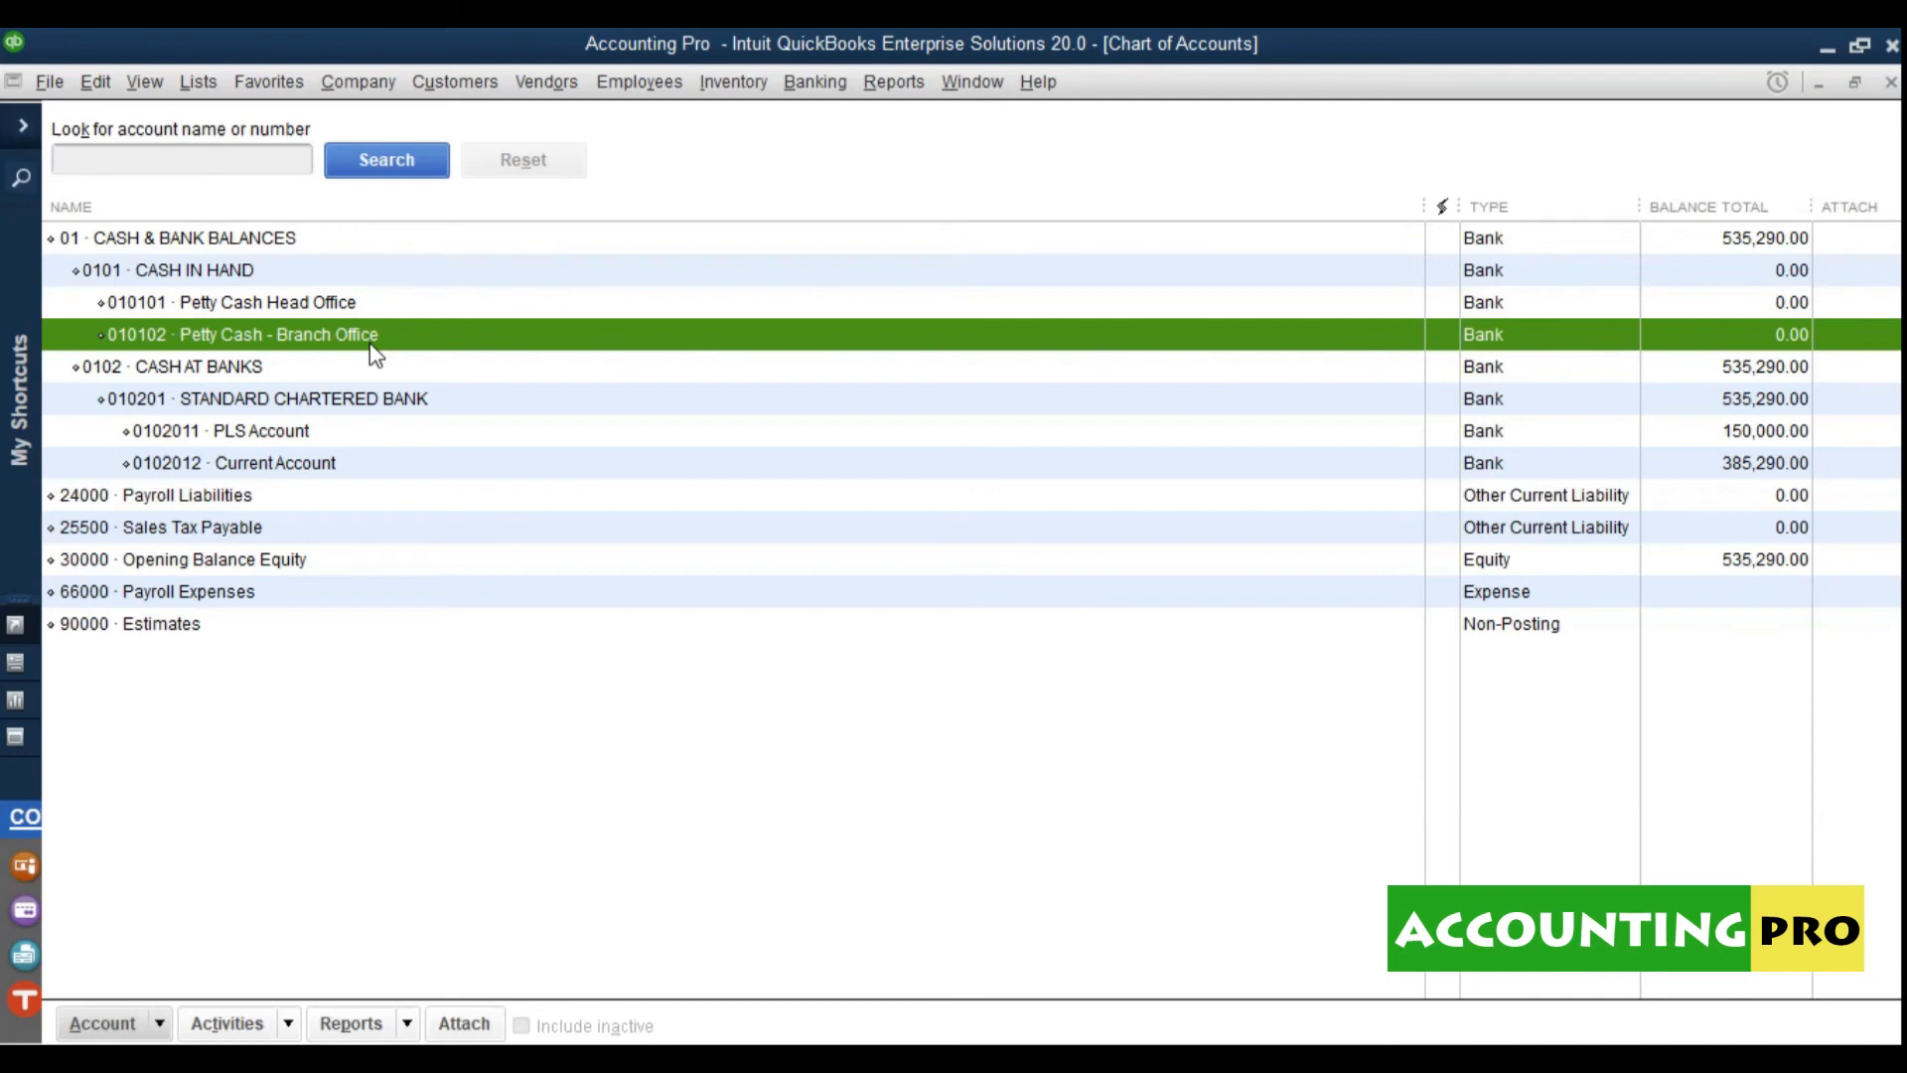
pyautogui.rightClick(376, 355)
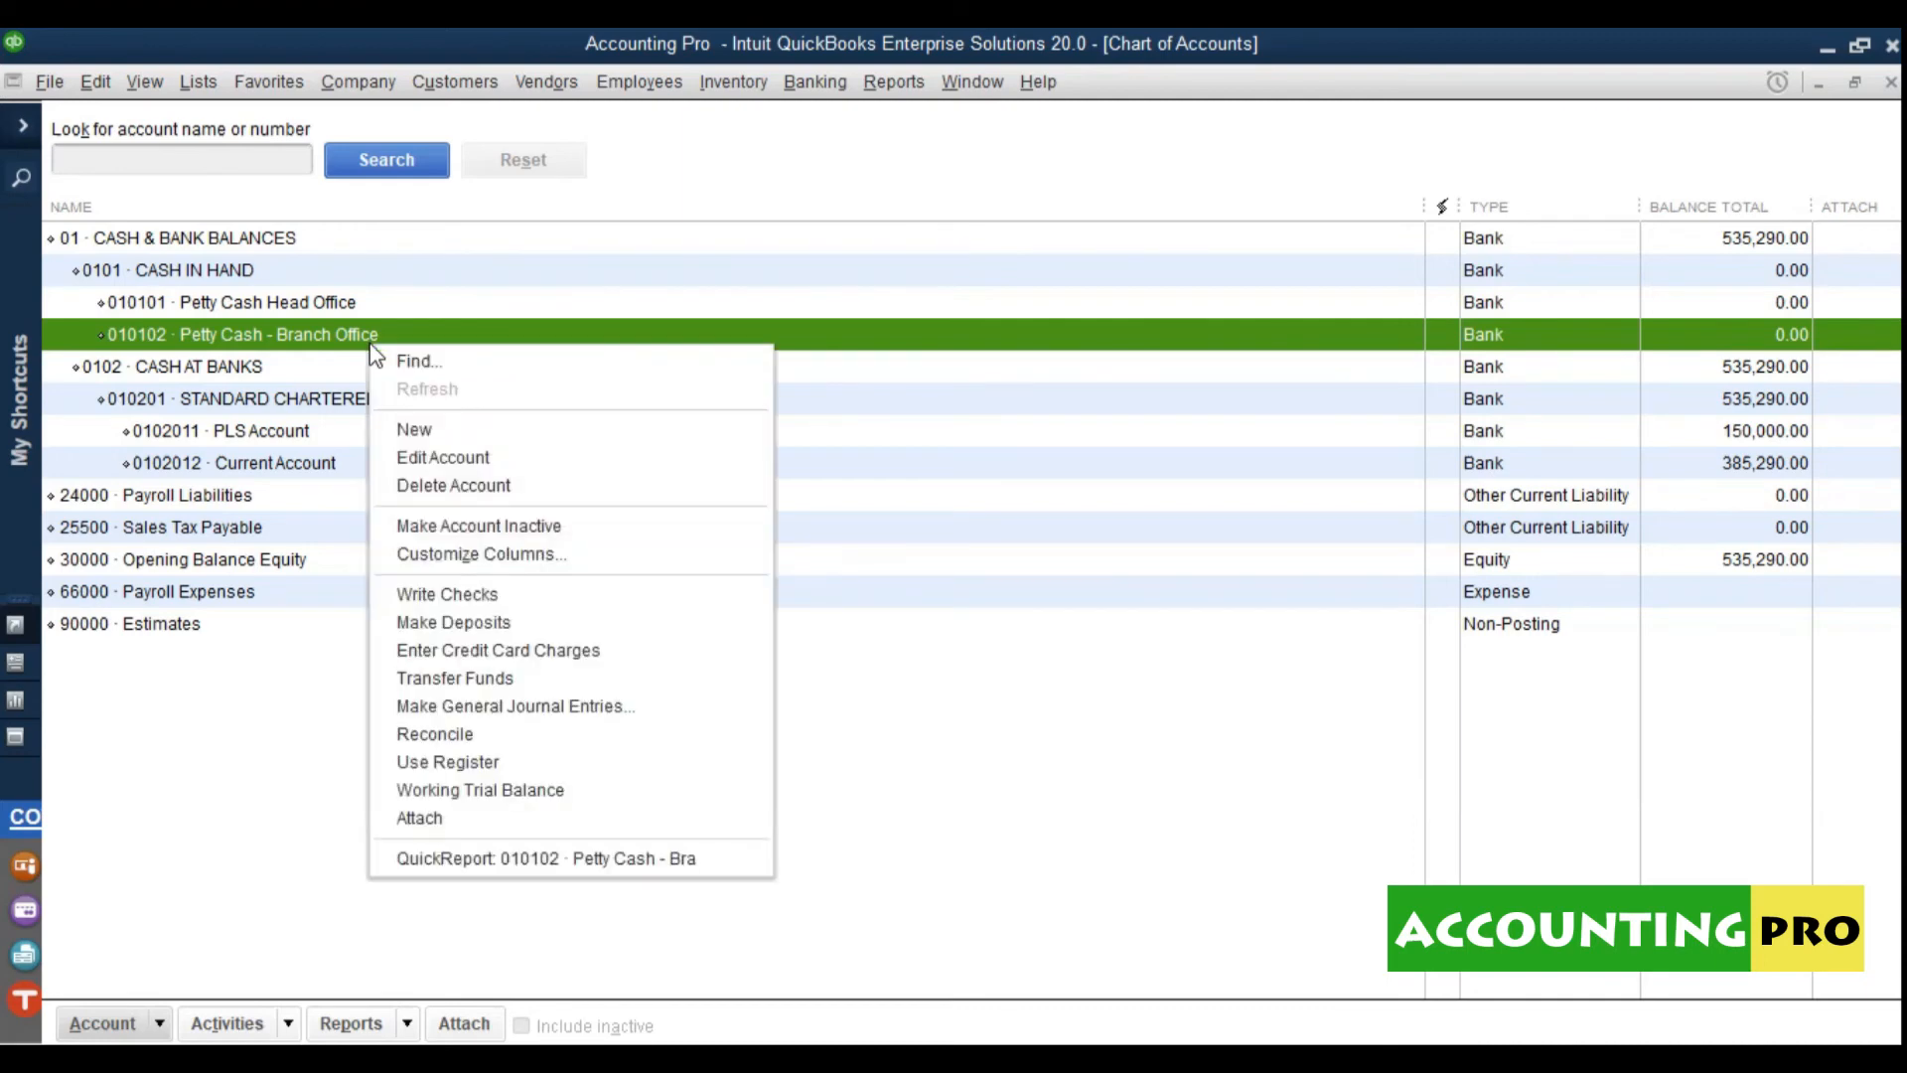
pyautogui.click(455, 487)
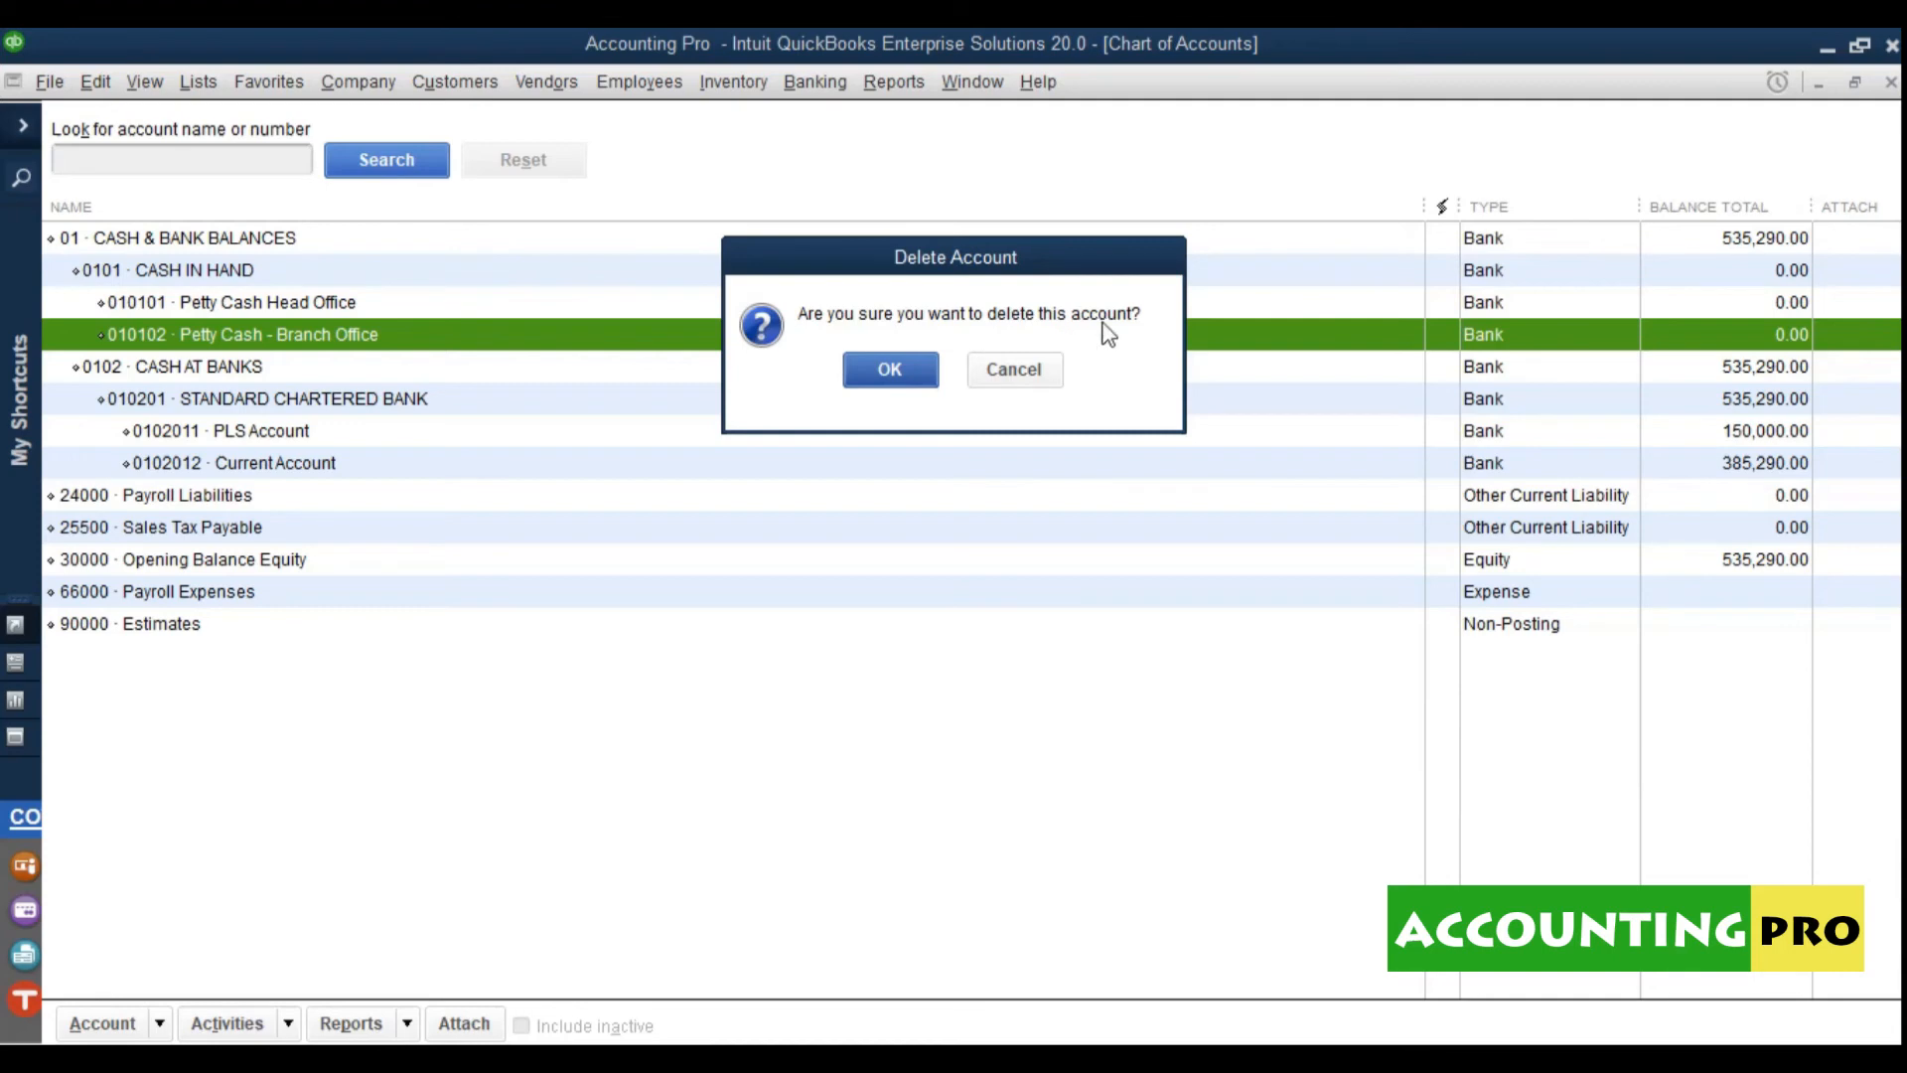
pyautogui.click(887, 369)
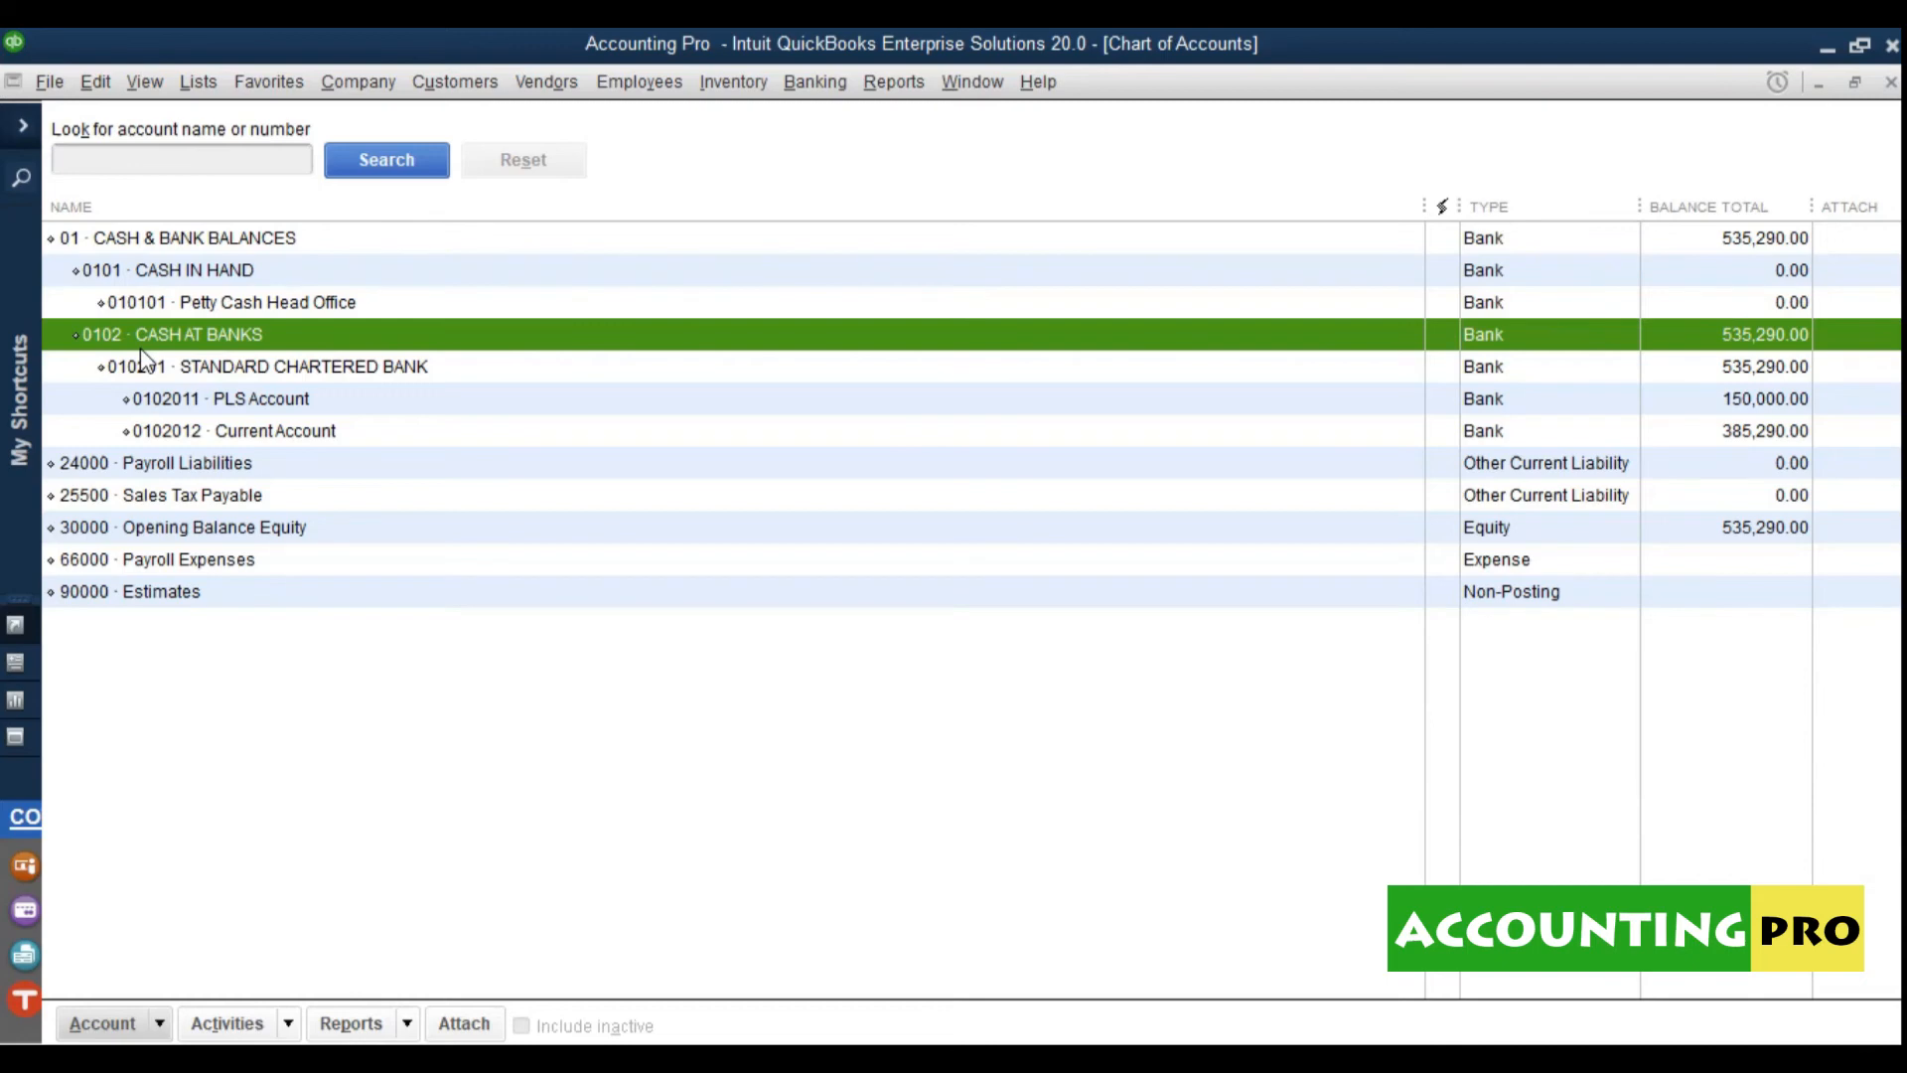
pyautogui.click(331, 309)
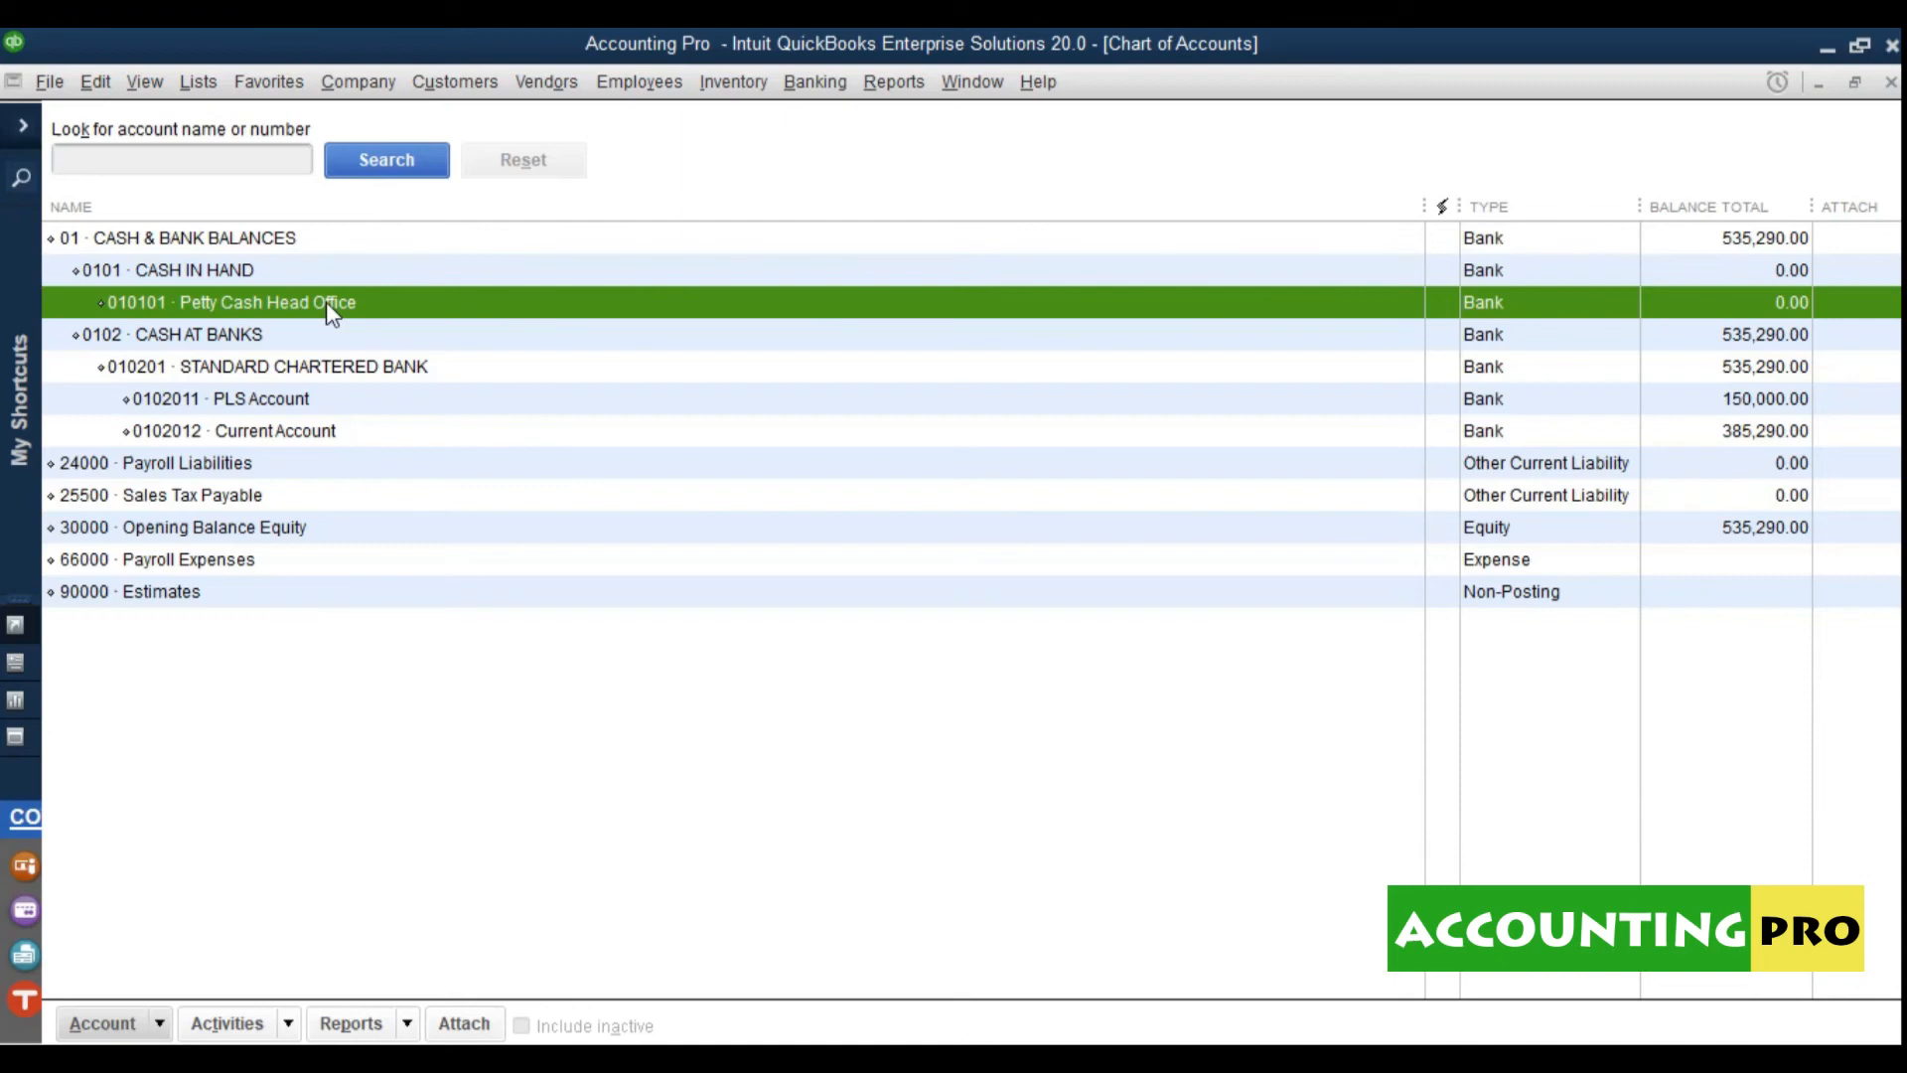
pyautogui.click(267, 410)
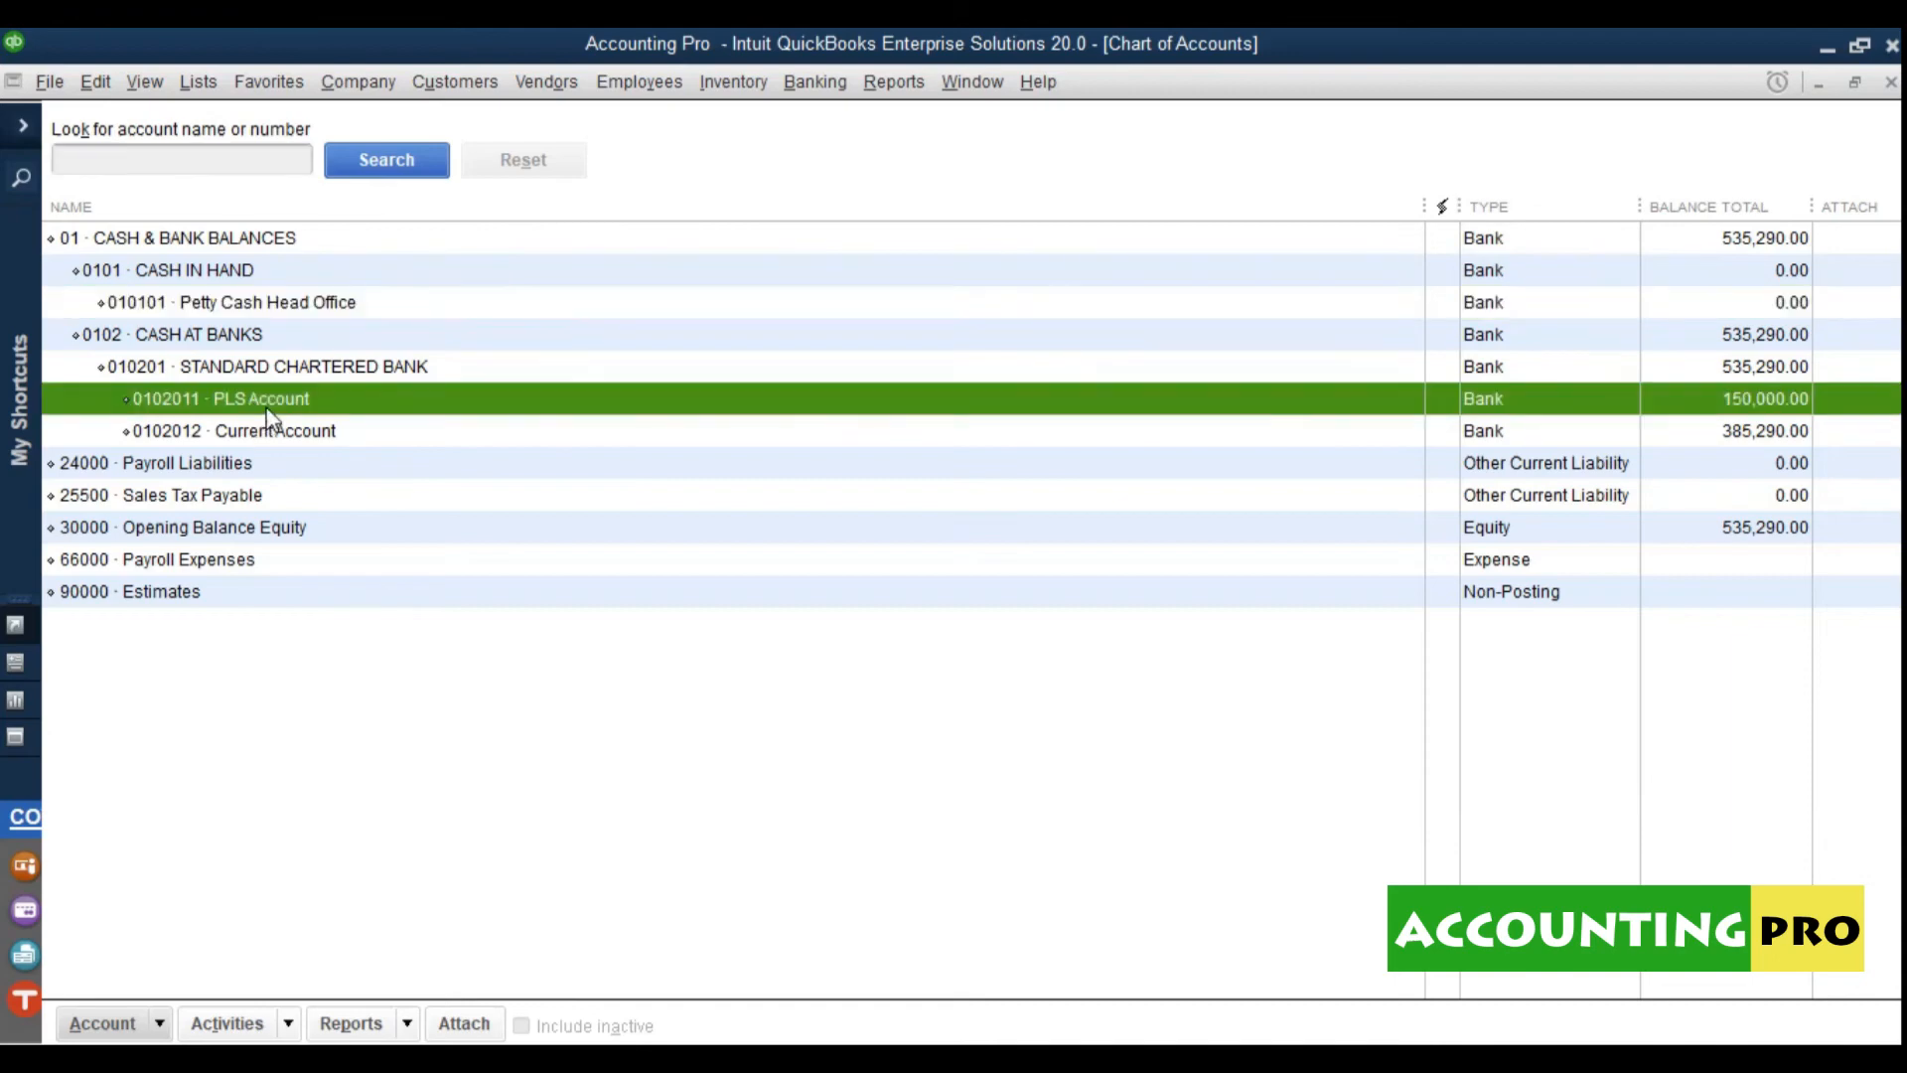
pyautogui.click(257, 437)
pyautogui.click(256, 378)
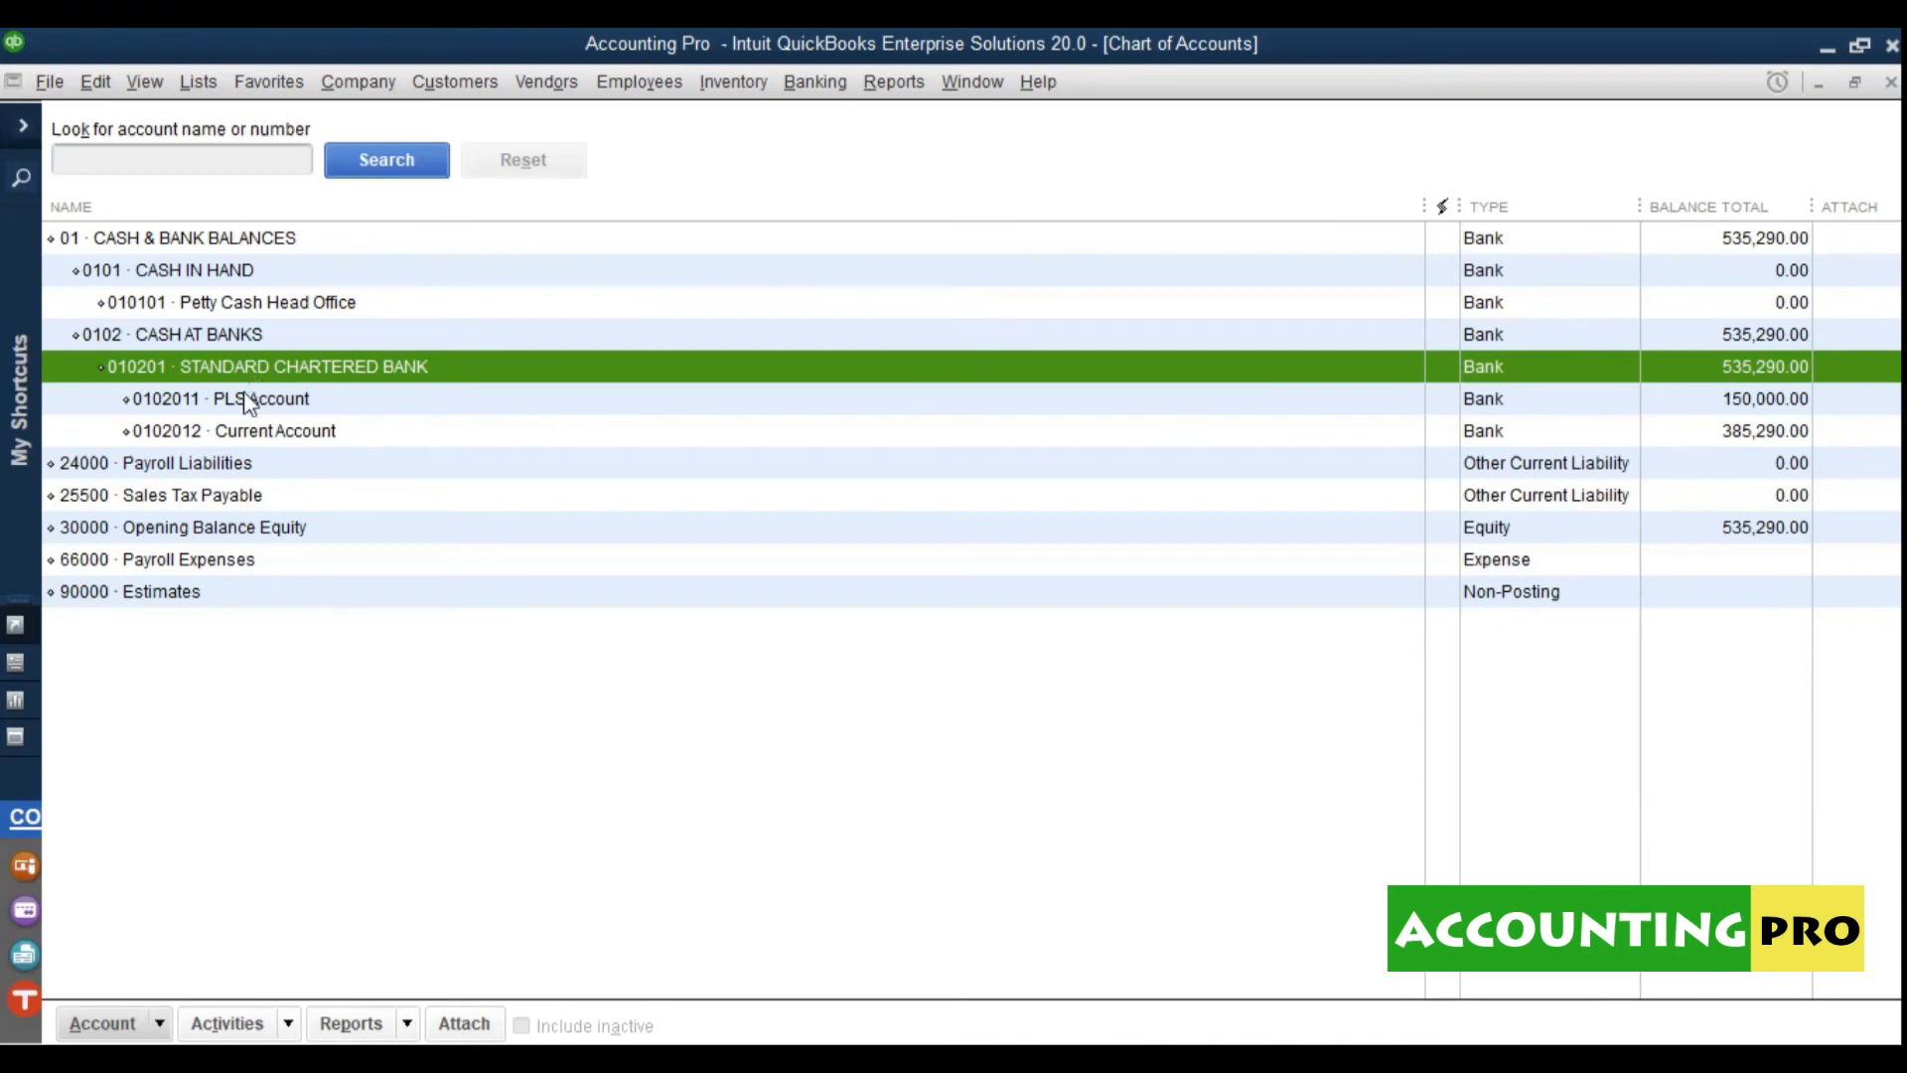
pyautogui.click(253, 395)
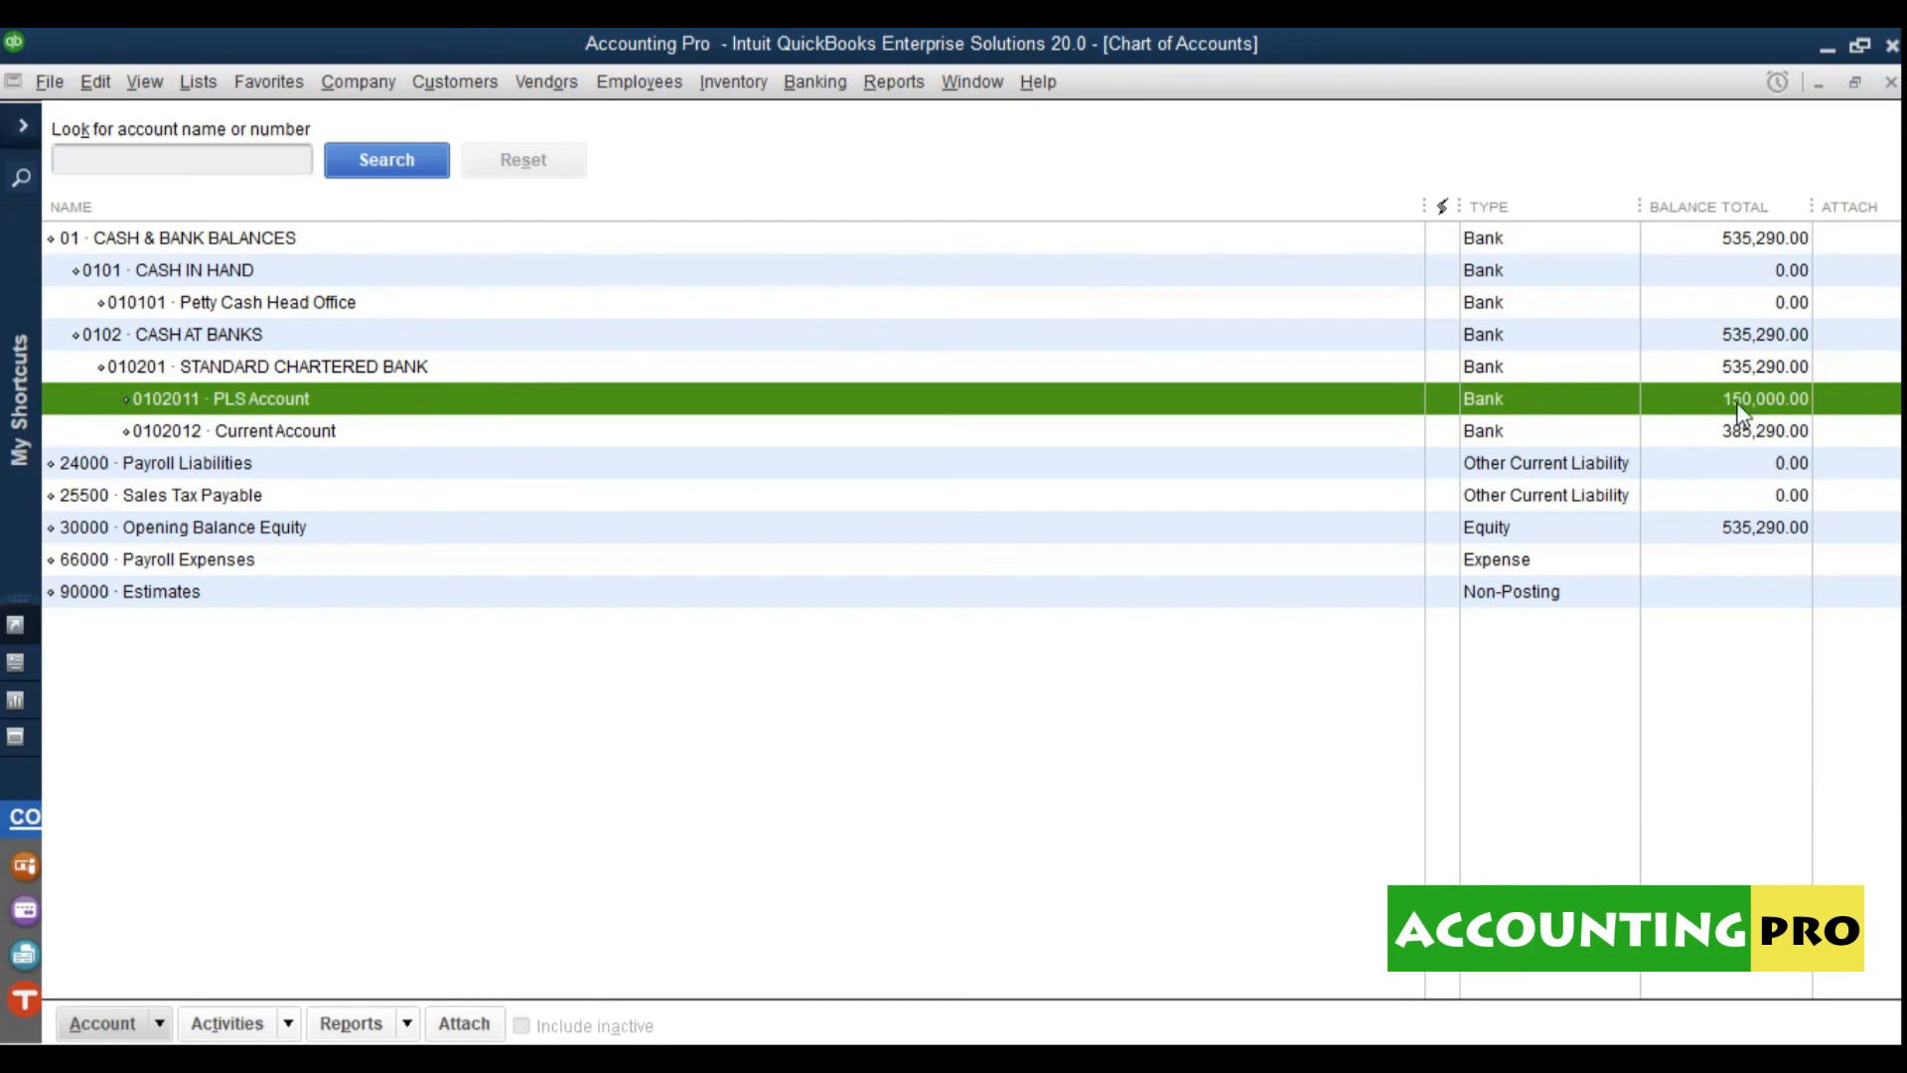
pyautogui.rightClick(354, 398)
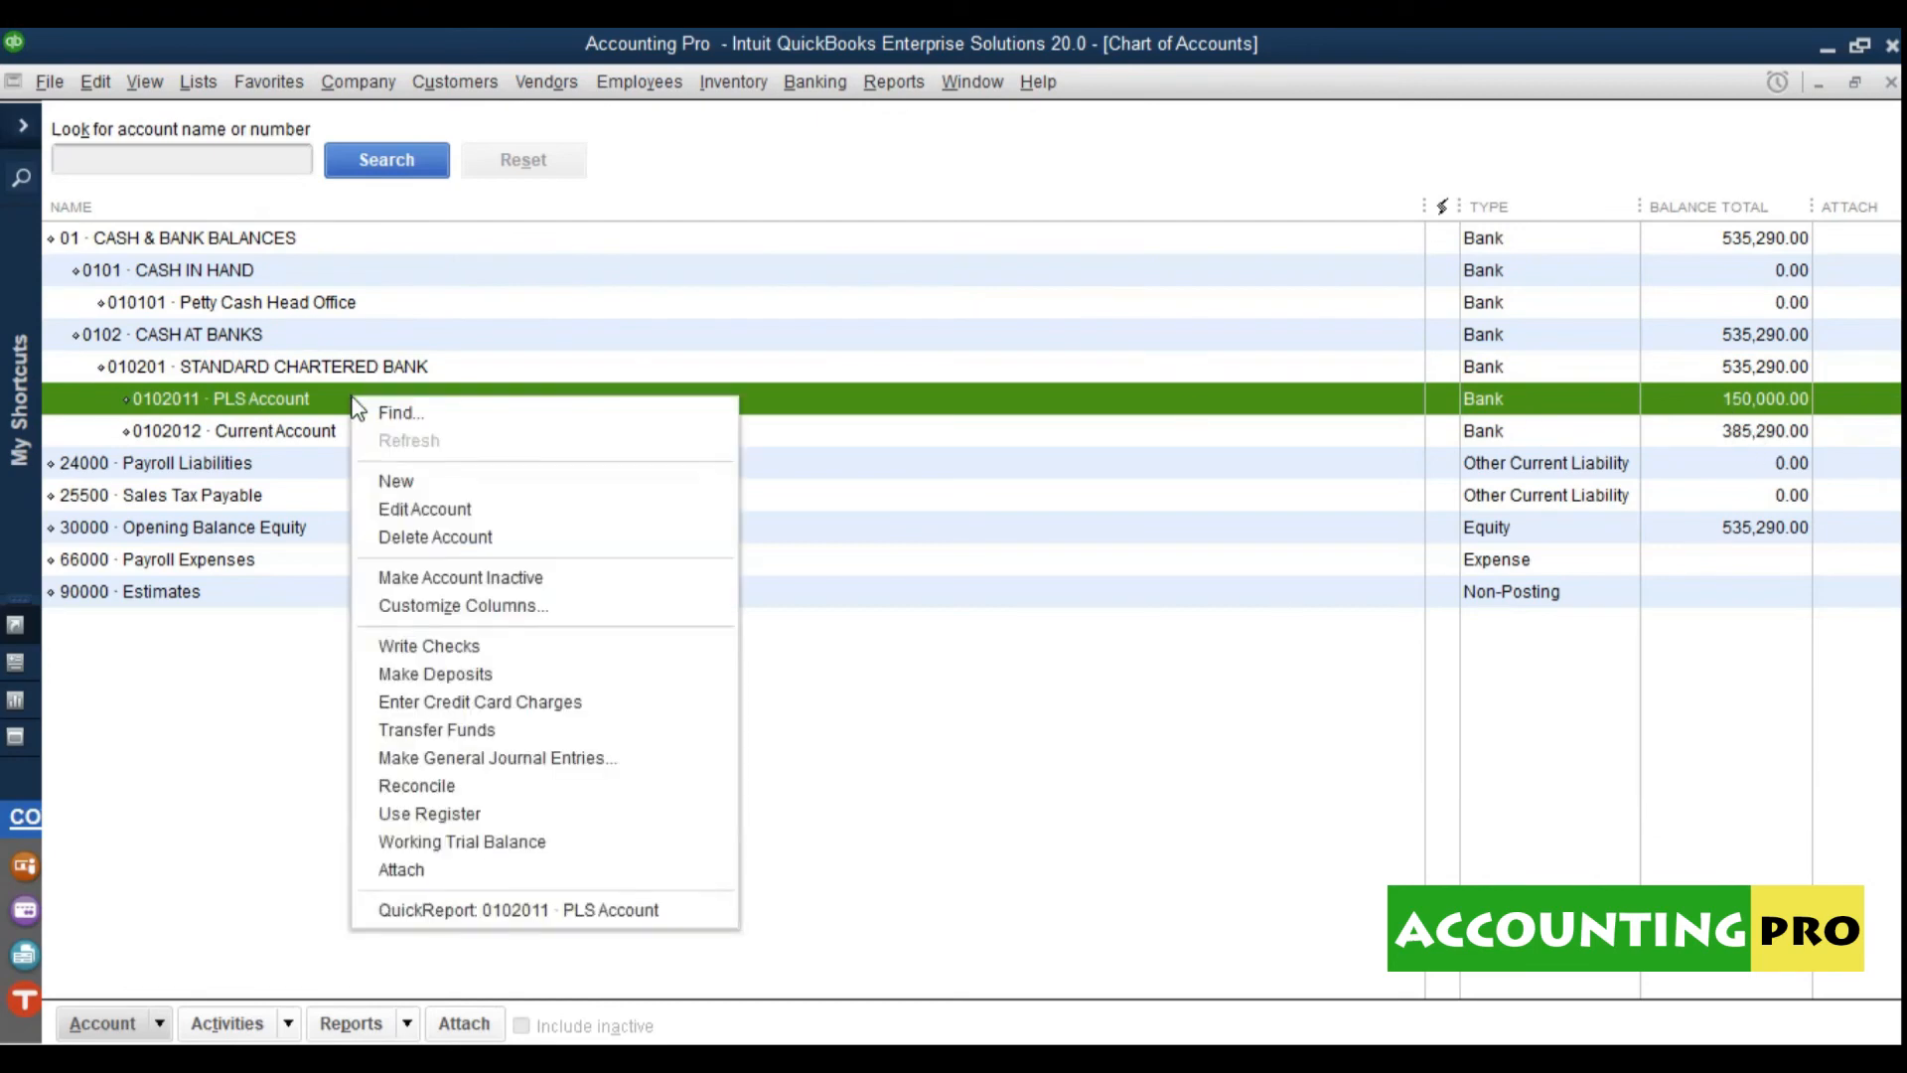
pyautogui.click(461, 544)
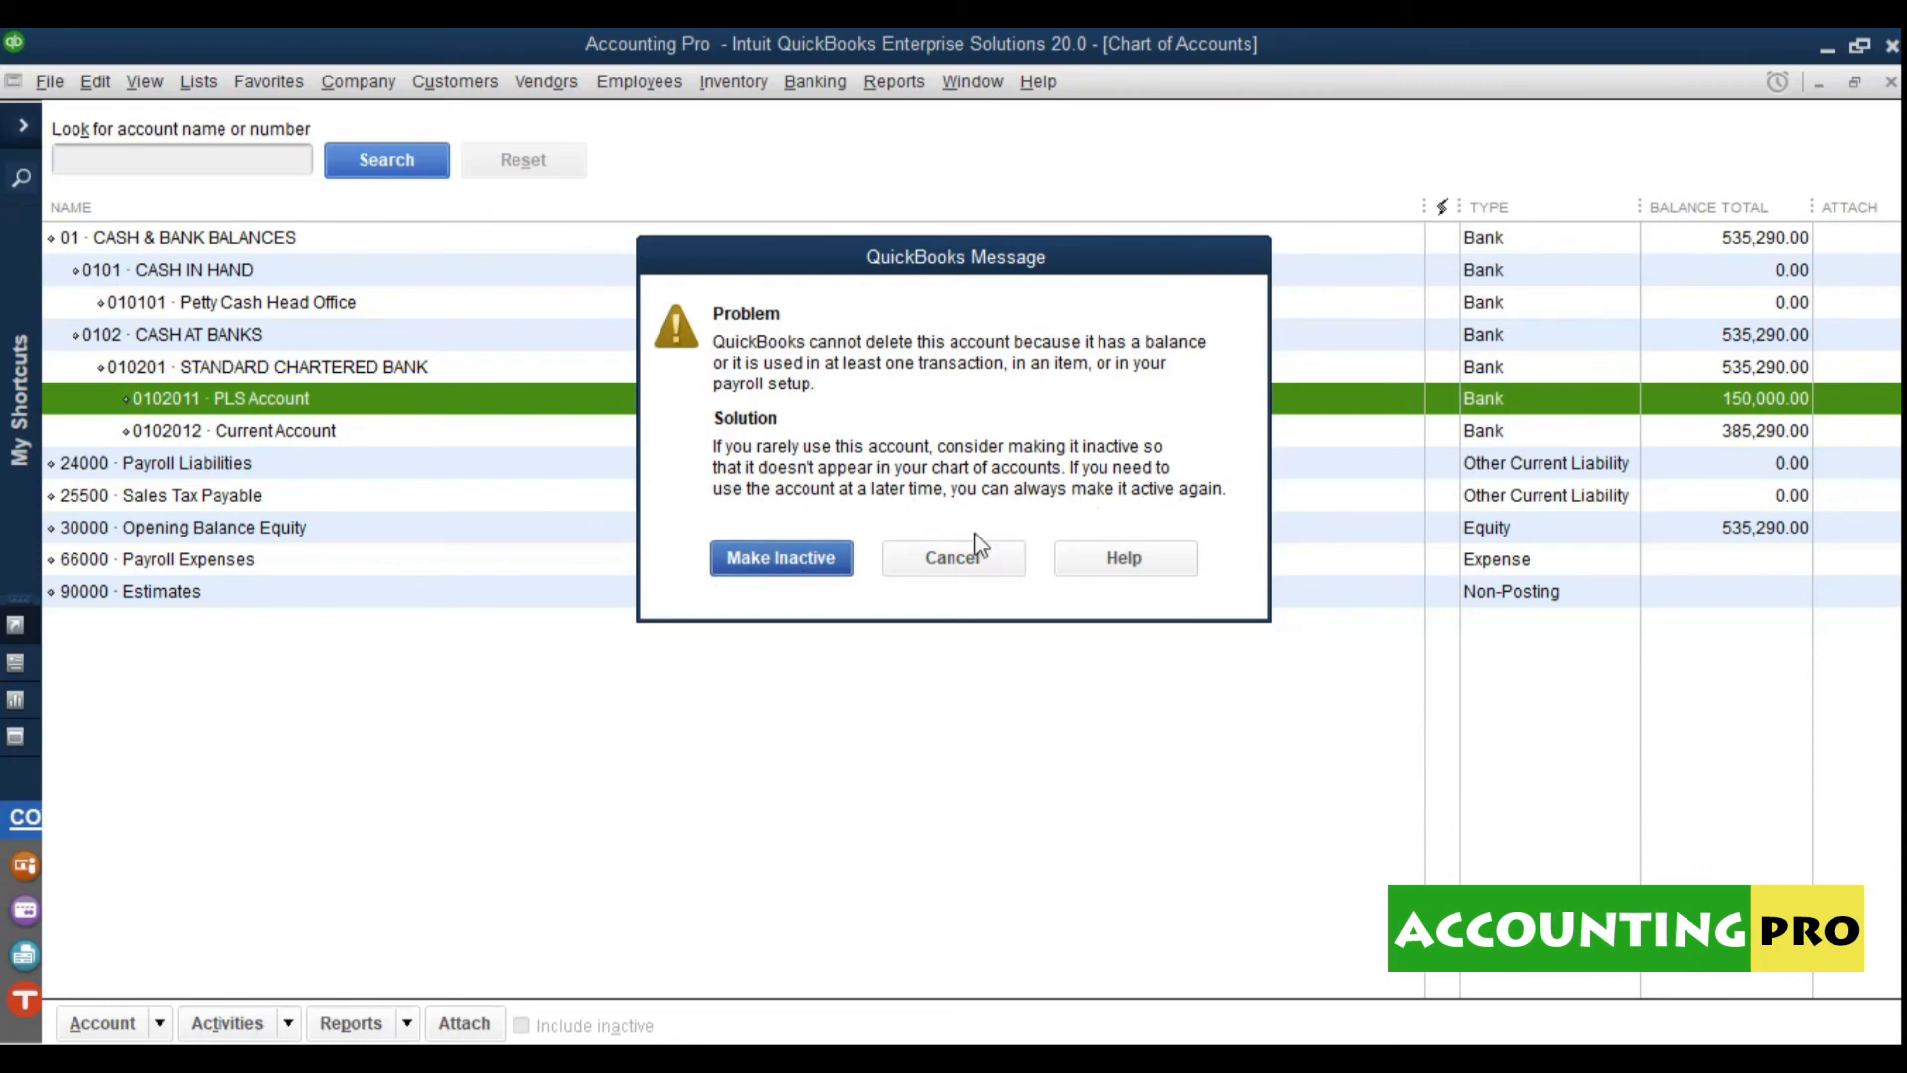
pyautogui.click(954, 563)
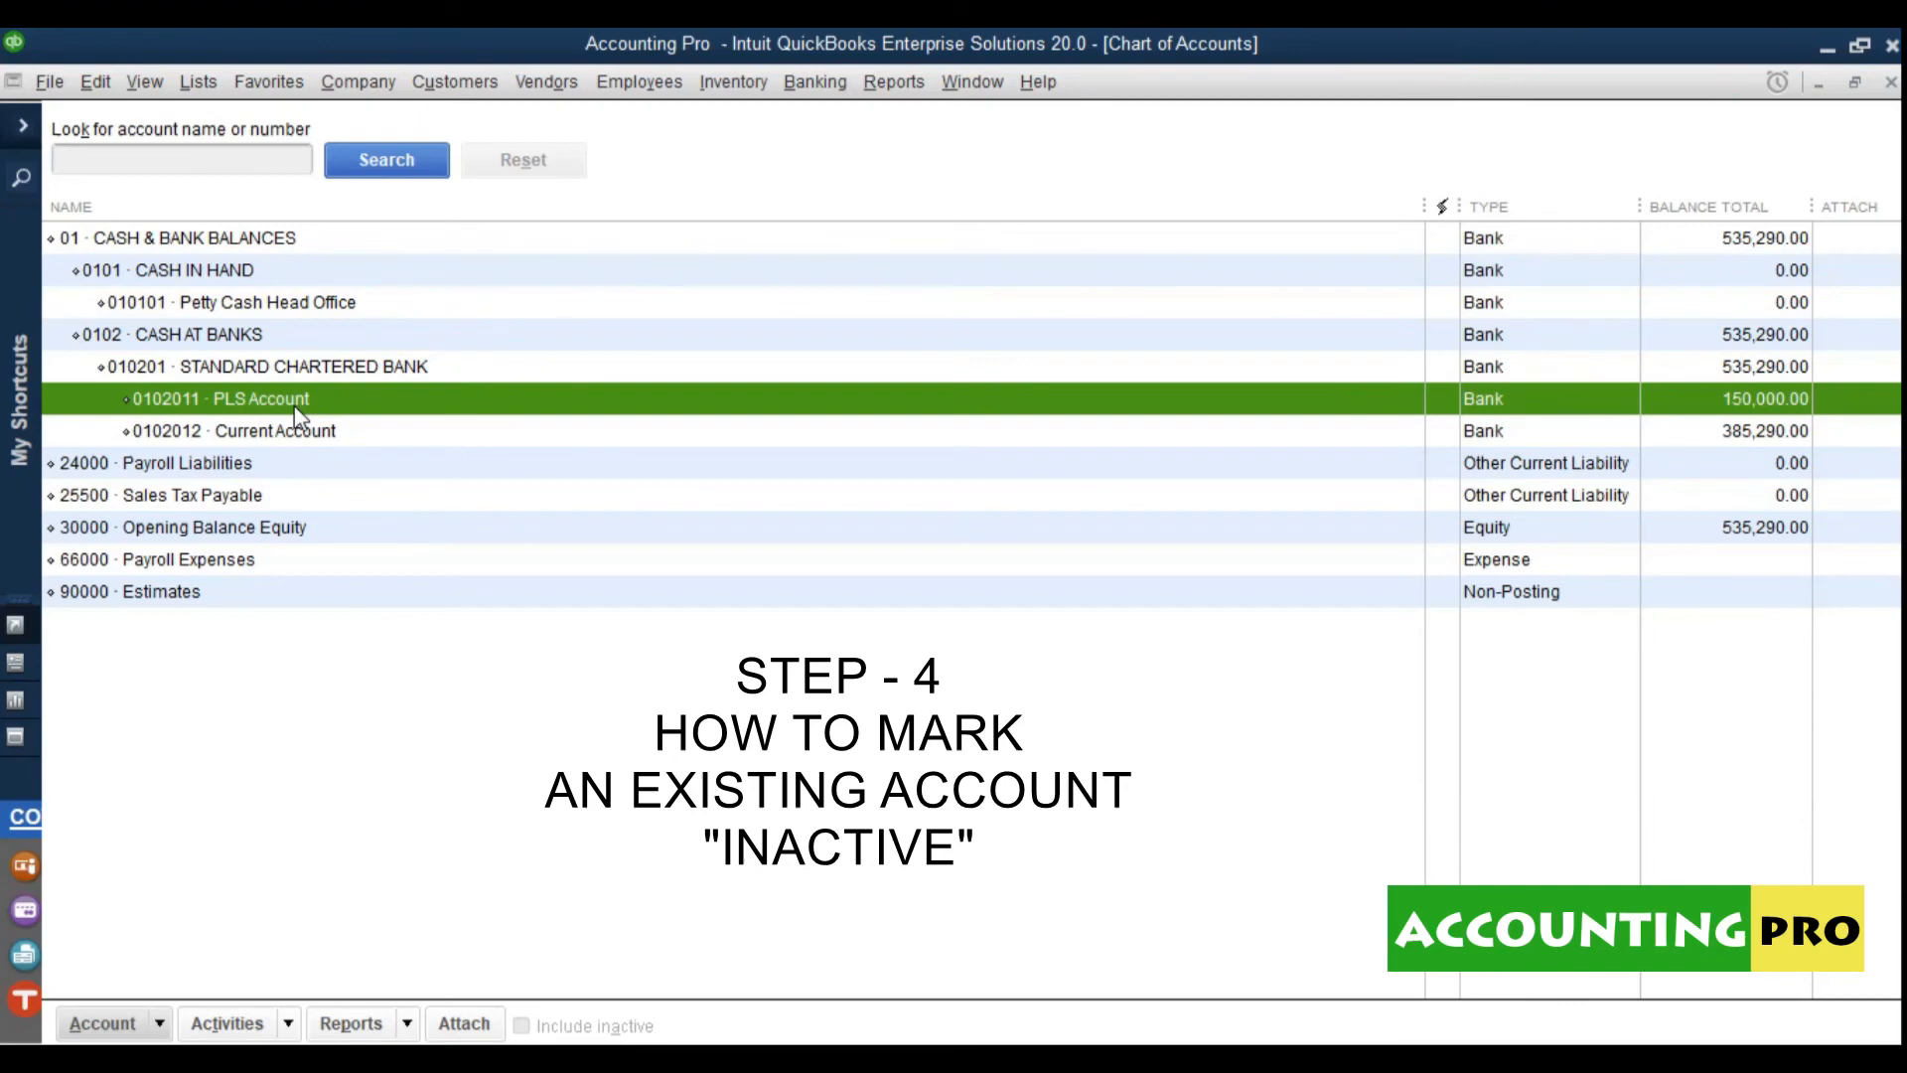
pyautogui.click(200, 471)
pyautogui.click(169, 501)
pyautogui.click(199, 534)
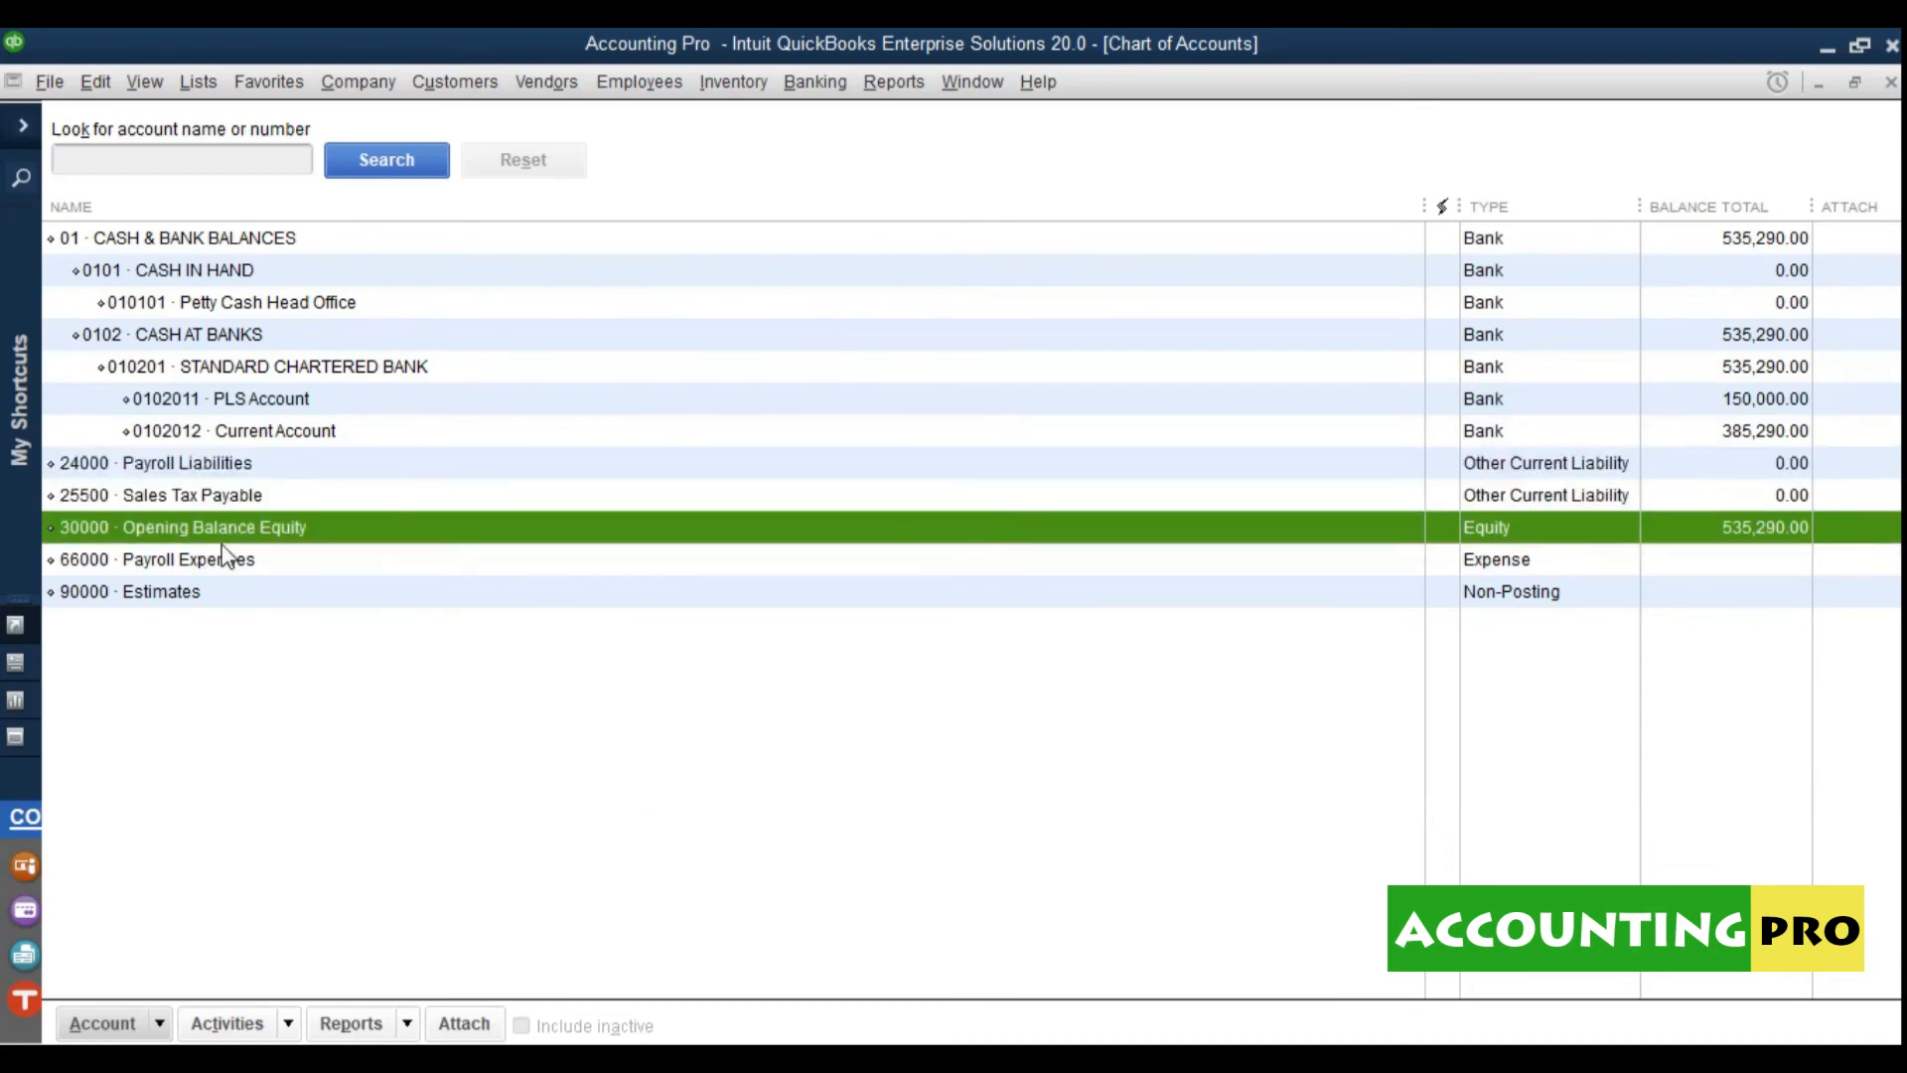
pyautogui.click(183, 568)
pyautogui.click(177, 594)
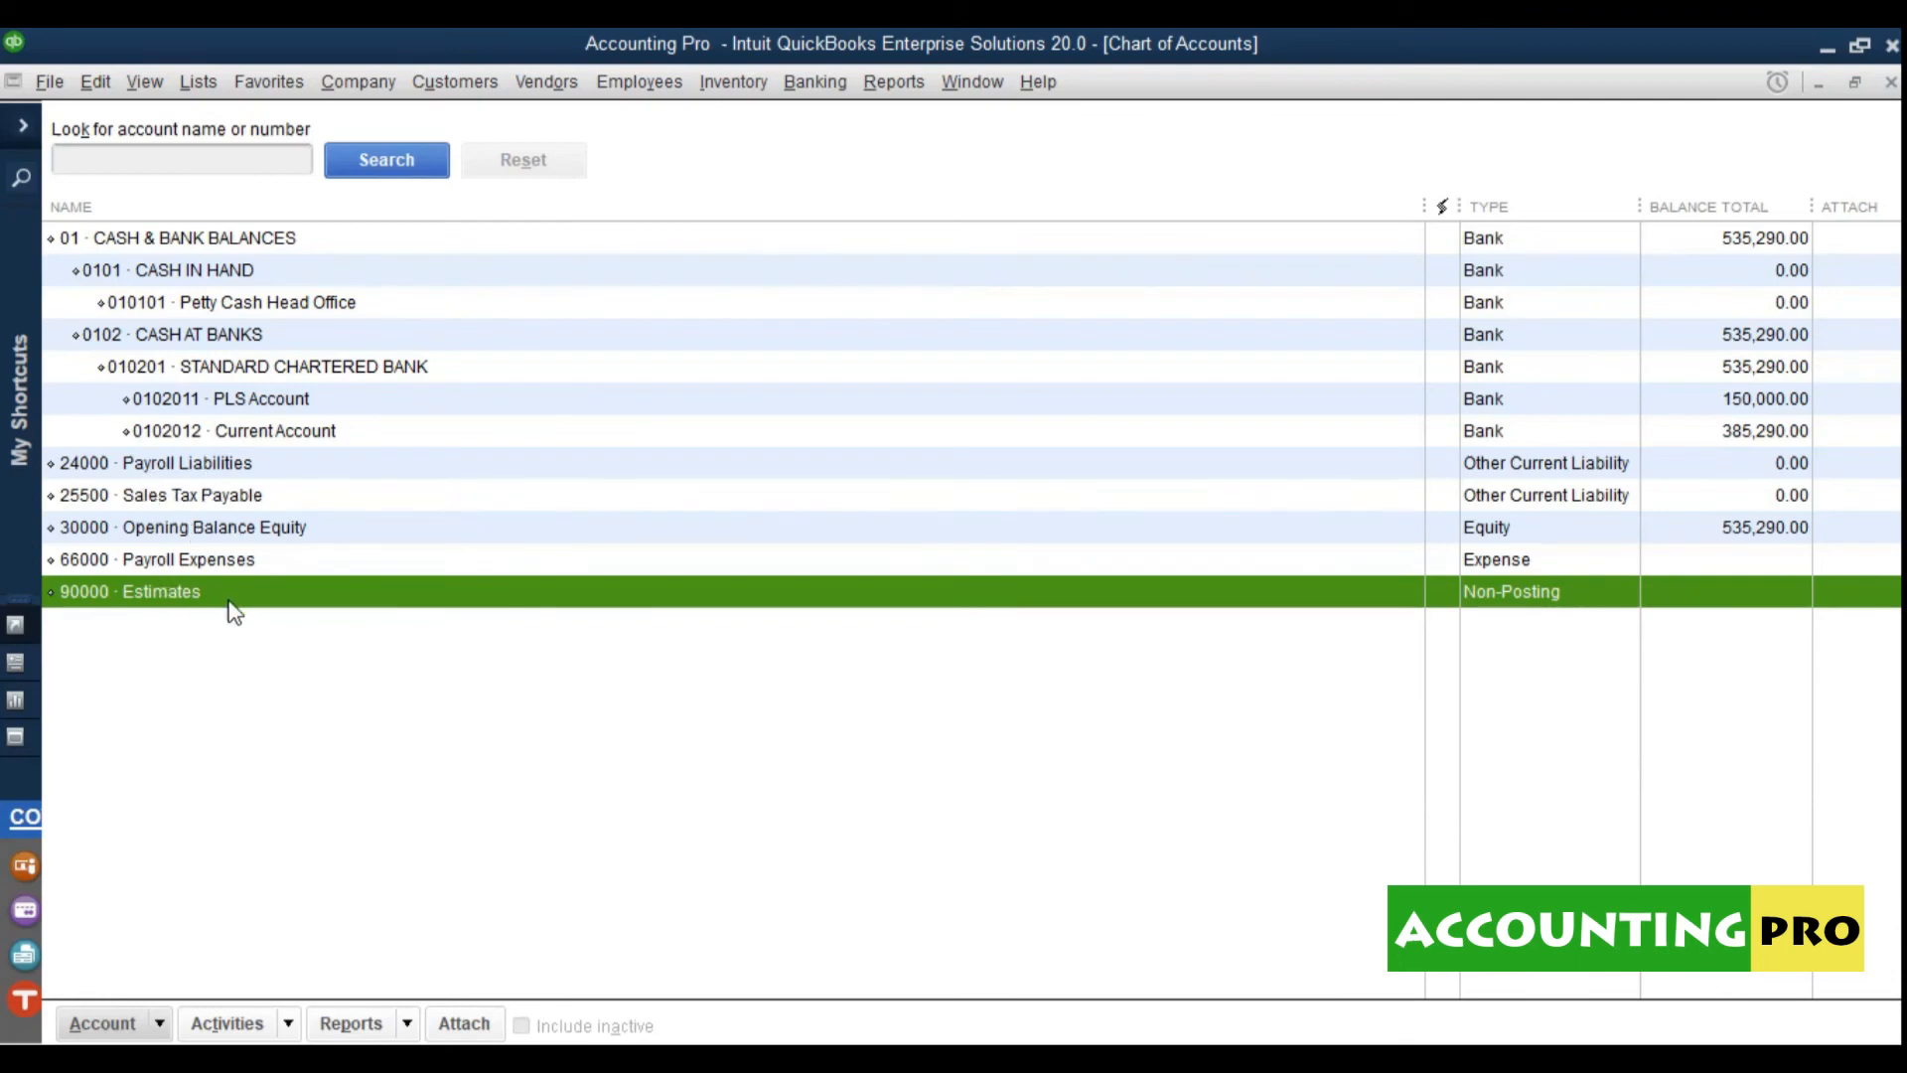
pyautogui.rightClick(107, 600)
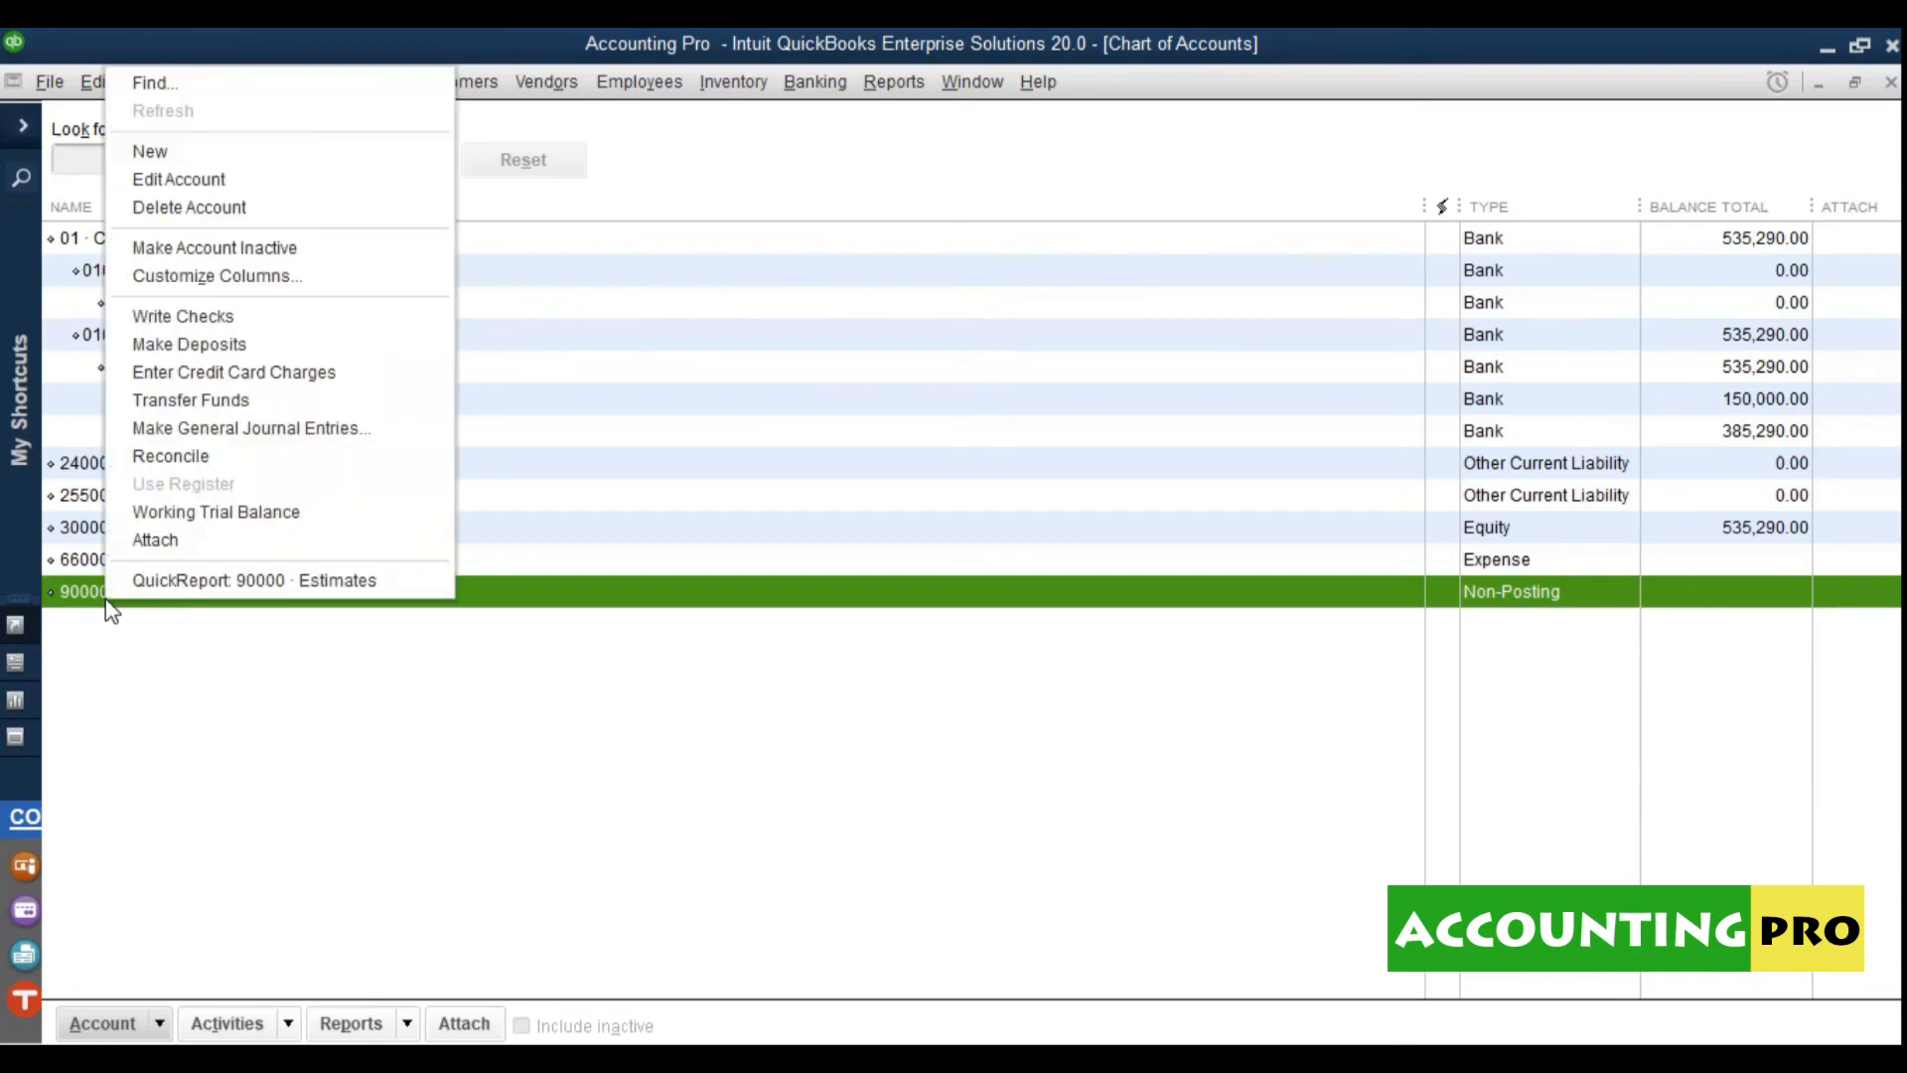
pyautogui.click(218, 208)
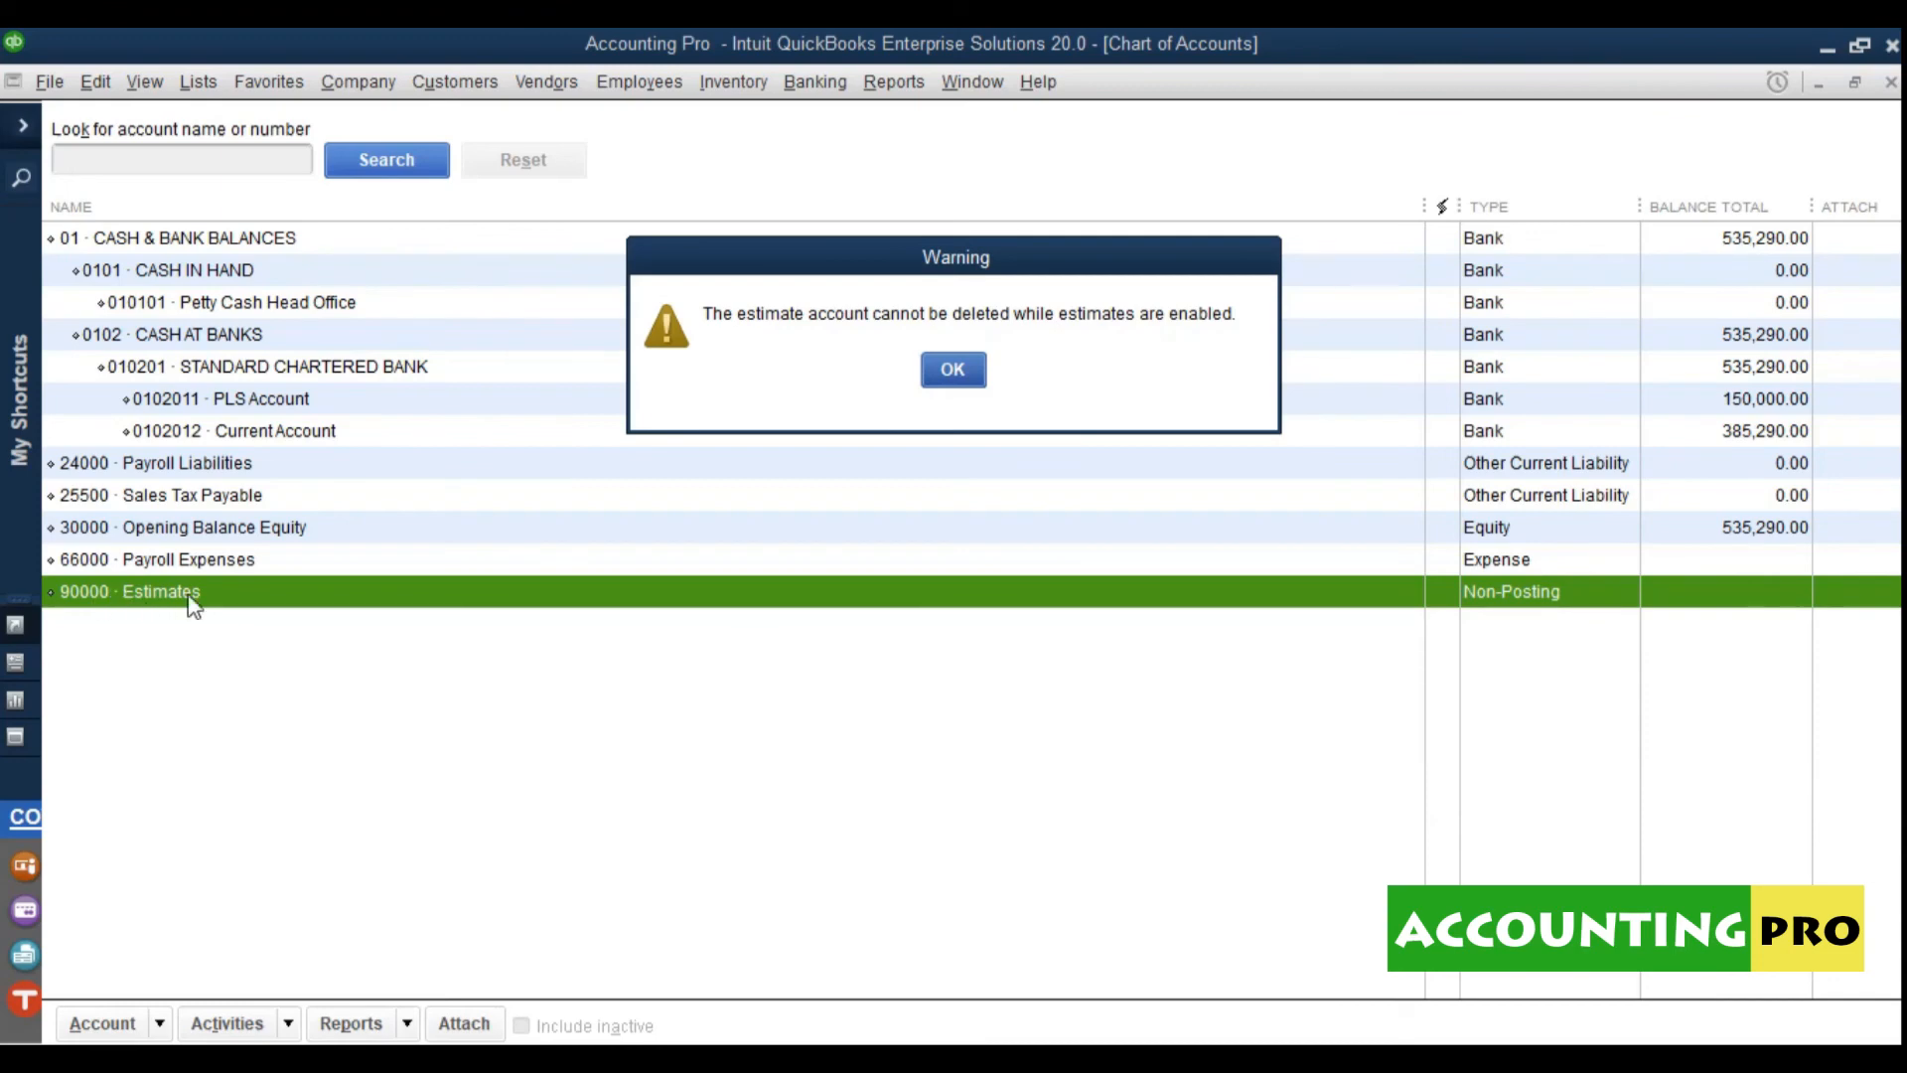
pyautogui.click(959, 373)
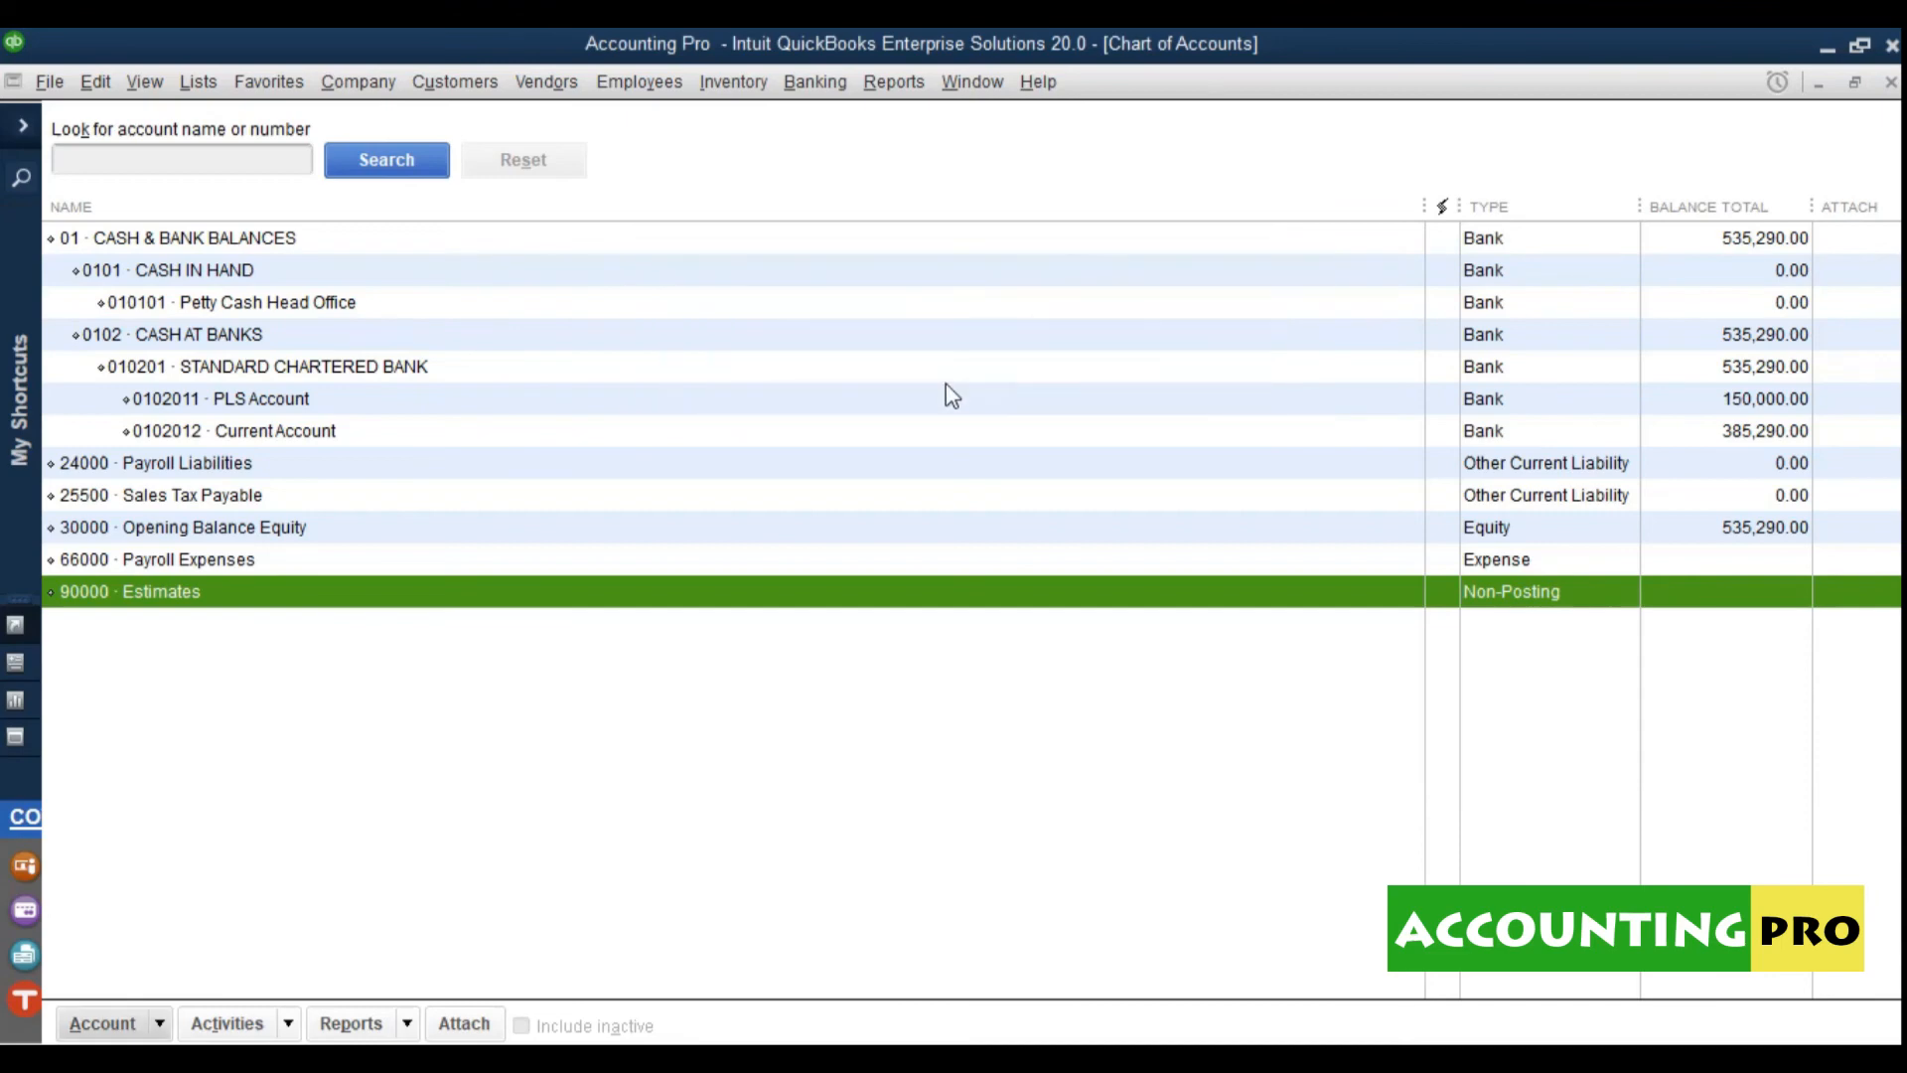
# Step: Mark 90000 Estimates inactive, redoing it once, and include inactive accounts so it shows with the X mark
pyautogui.rightClick(154, 605)
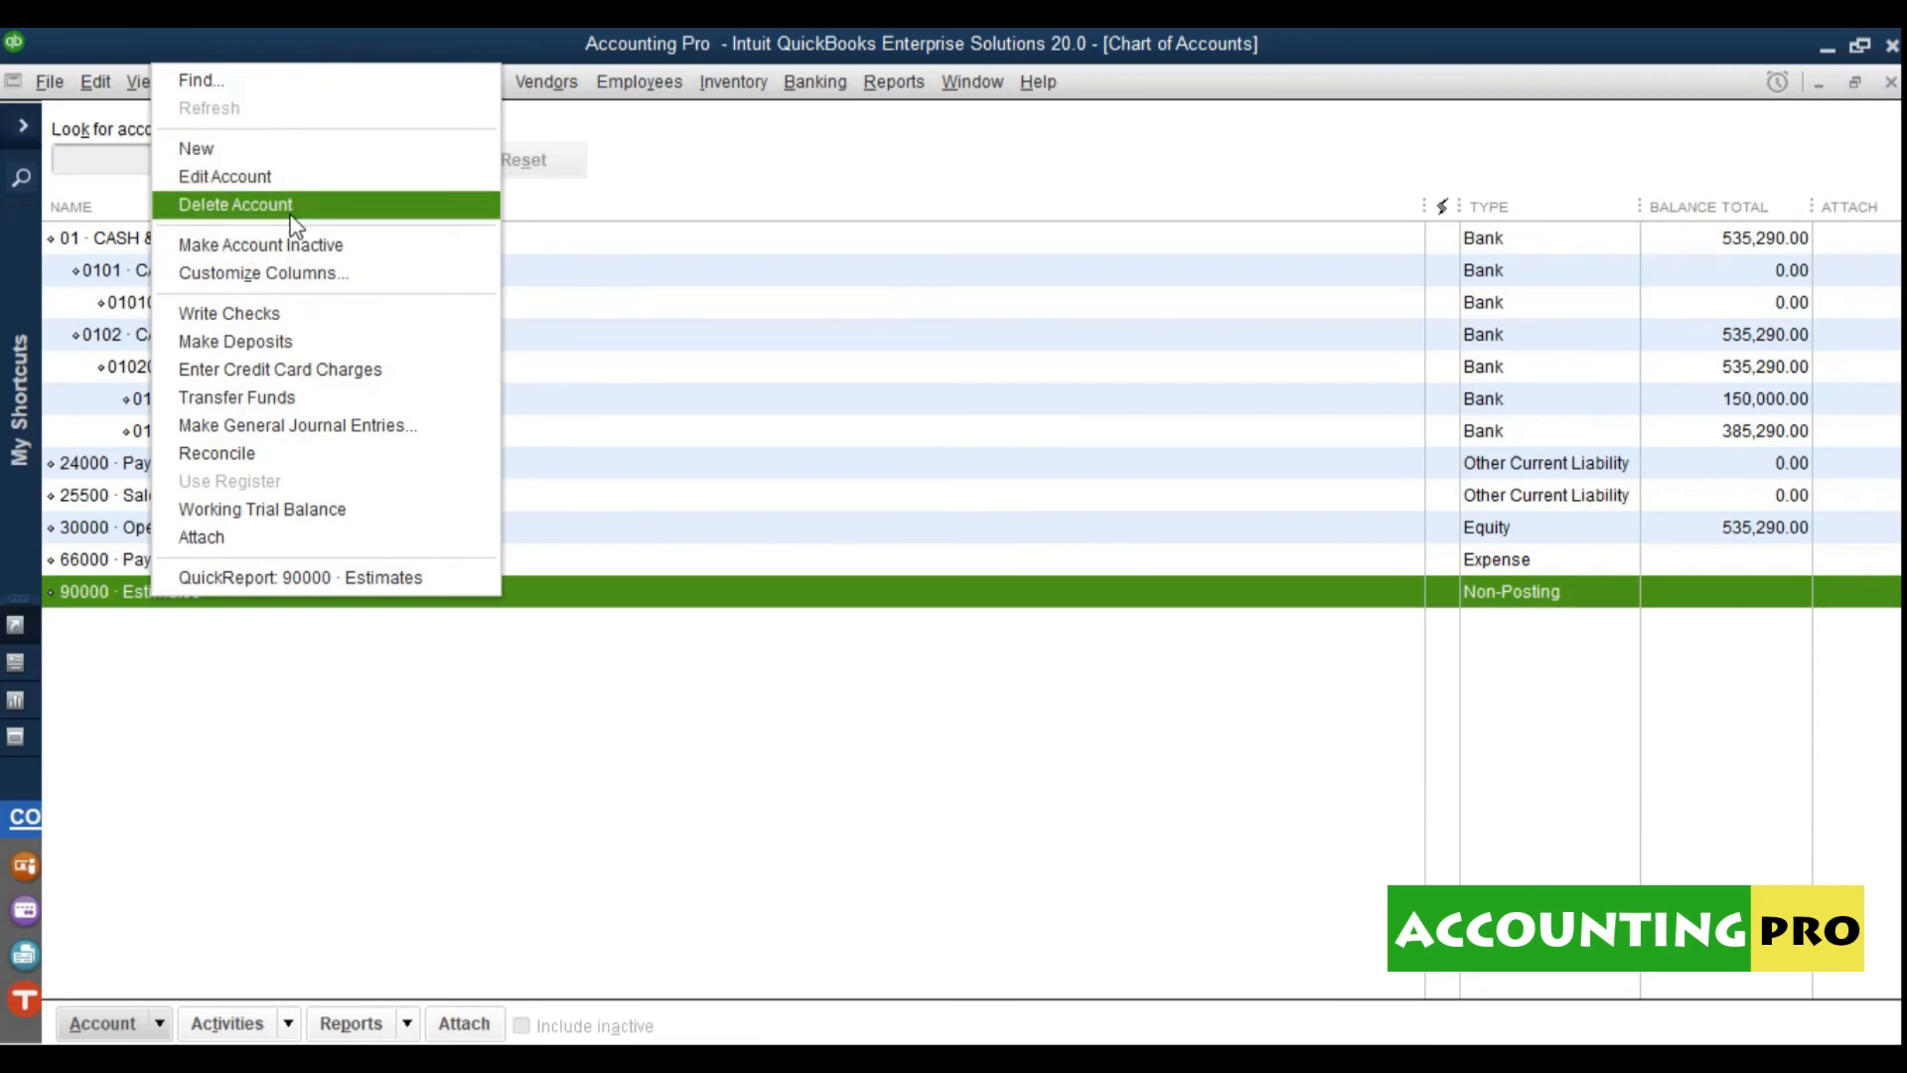
pyautogui.click(338, 256)
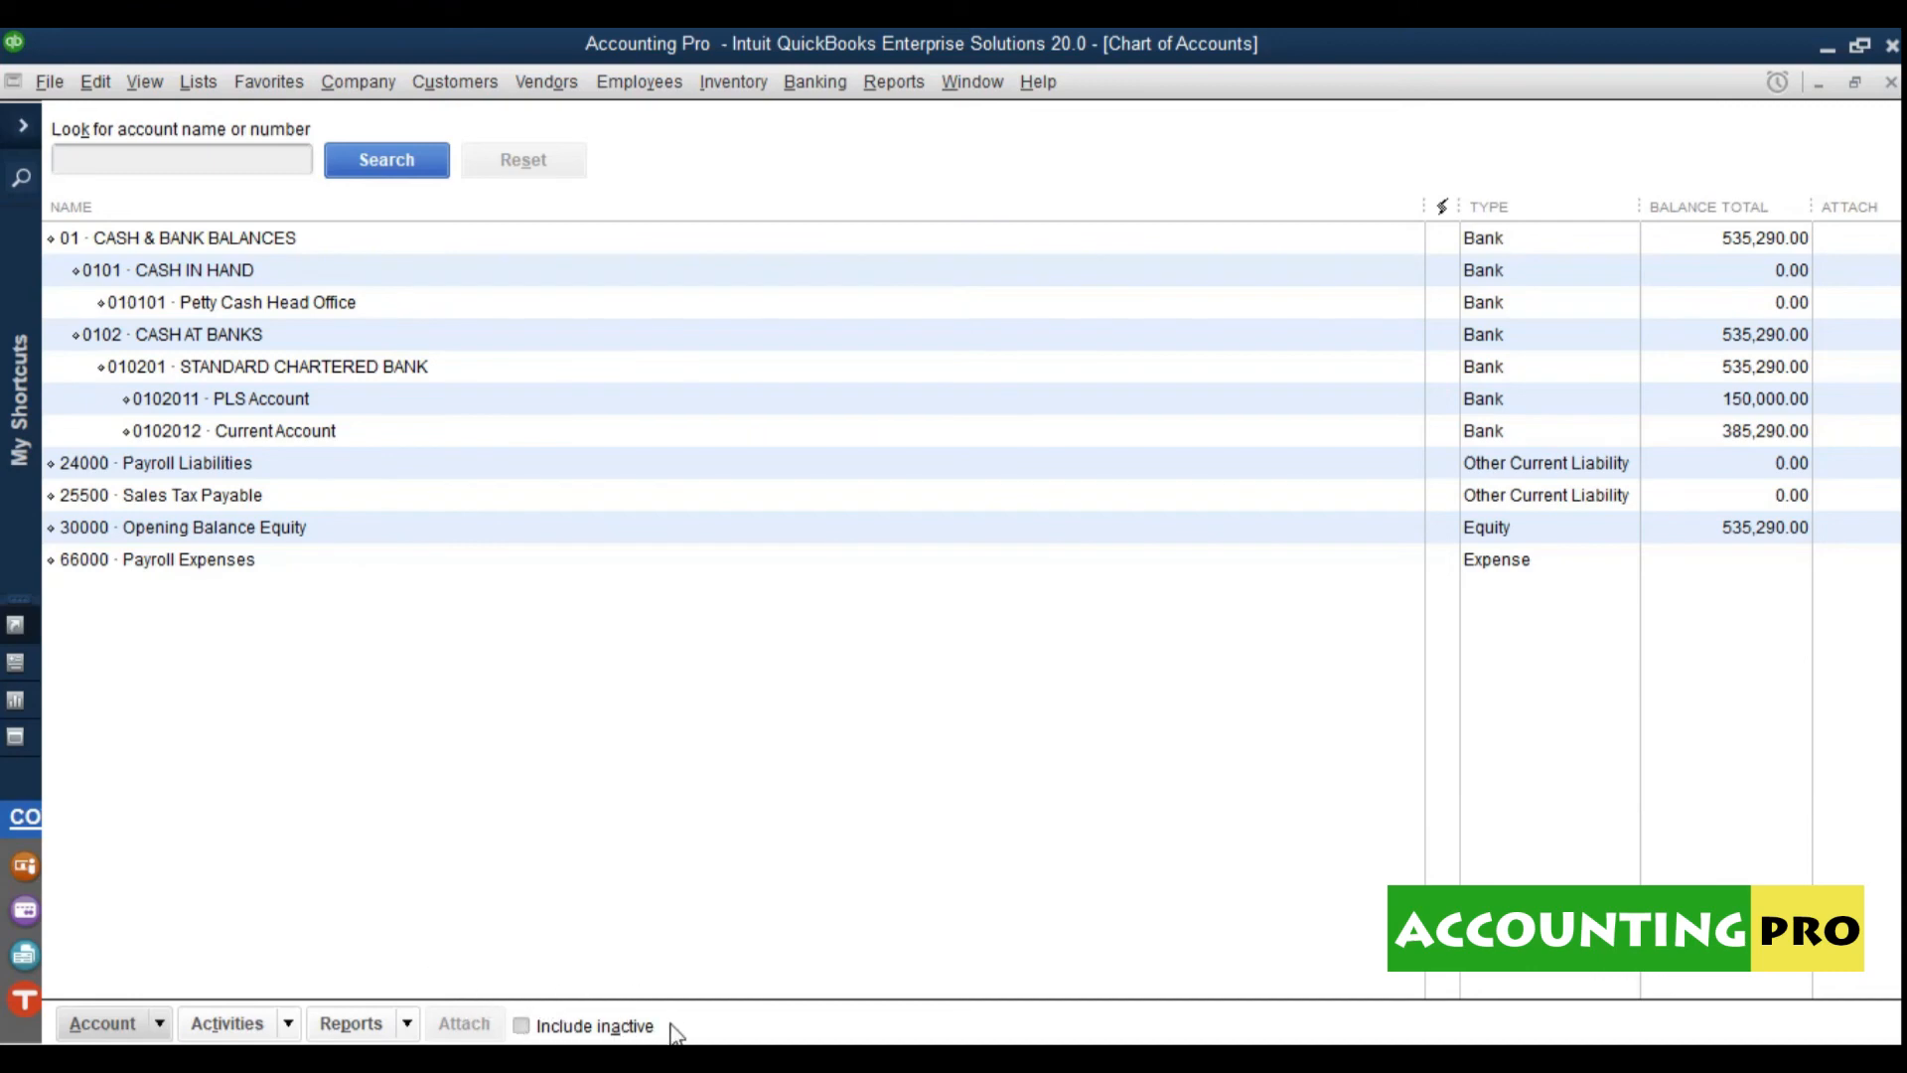
pyautogui.click(521, 1026)
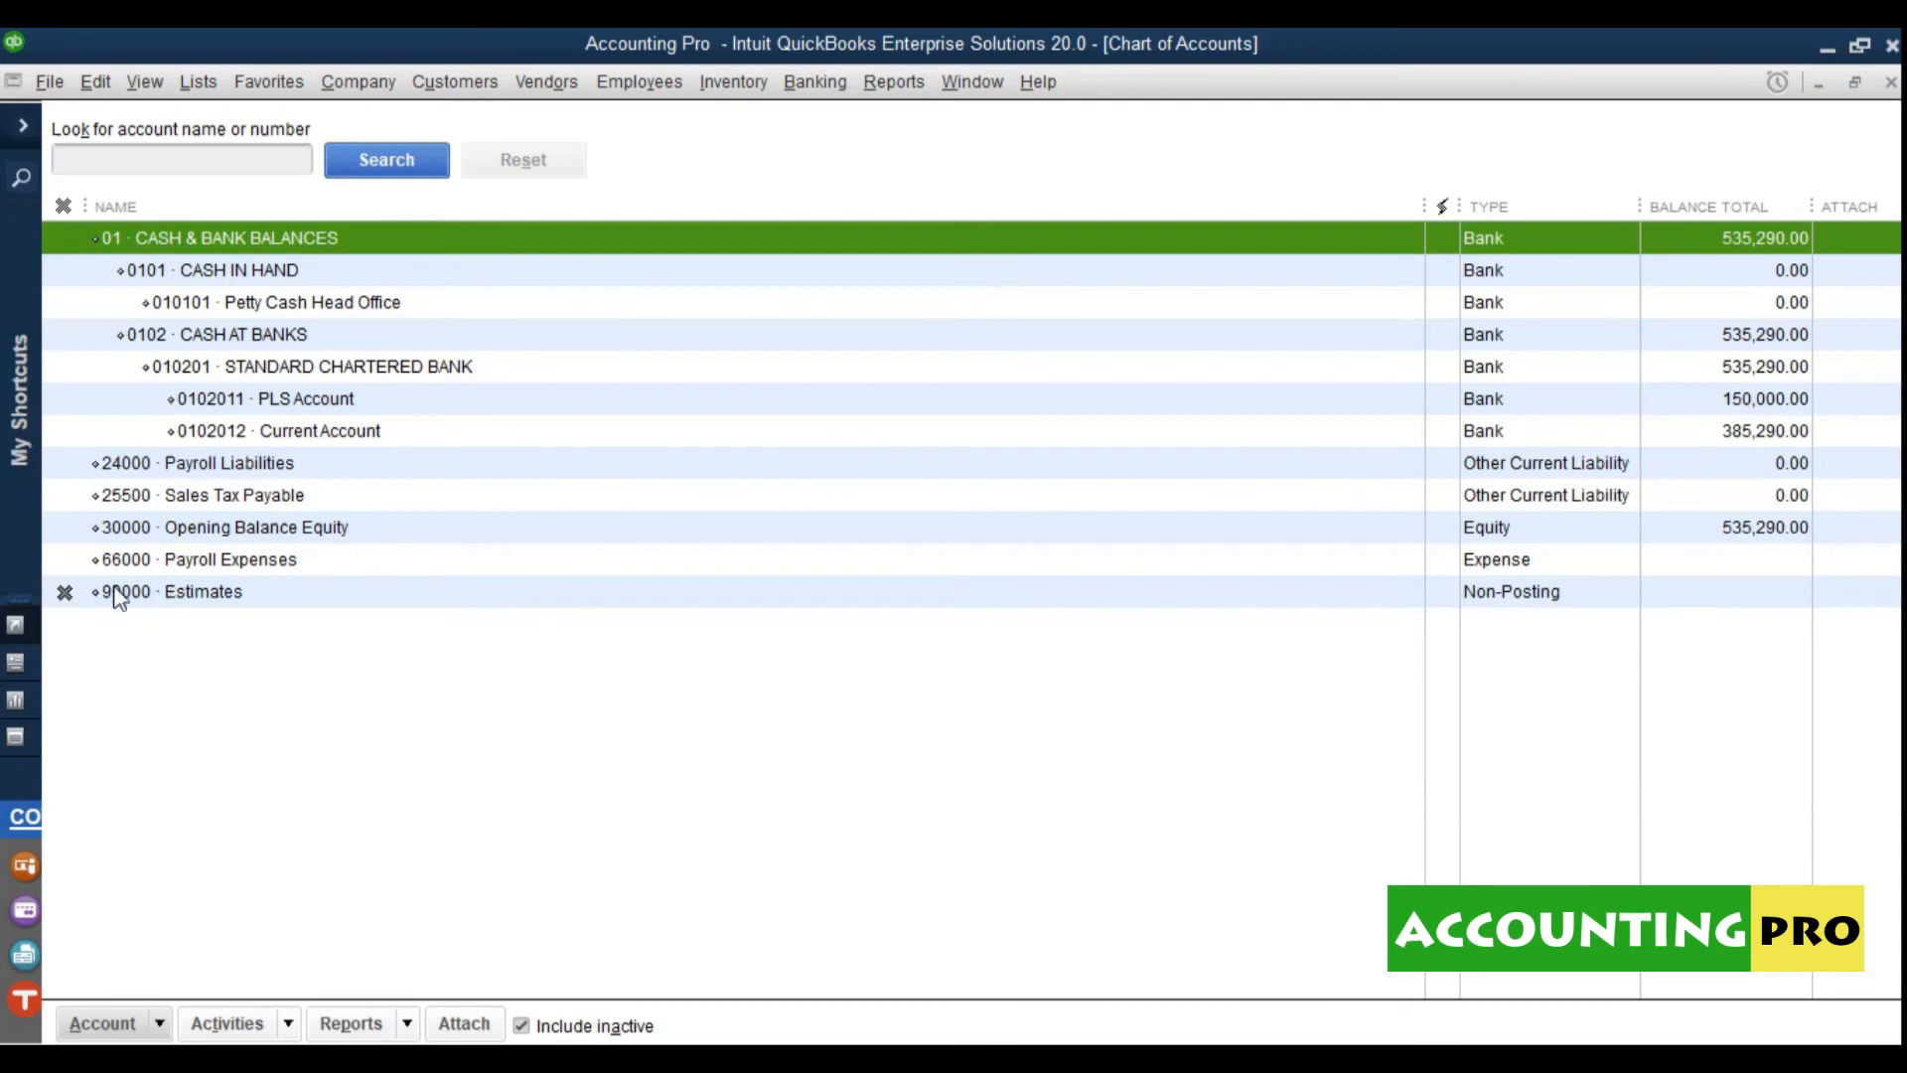
pyautogui.click(66, 593)
pyautogui.click(131, 685)
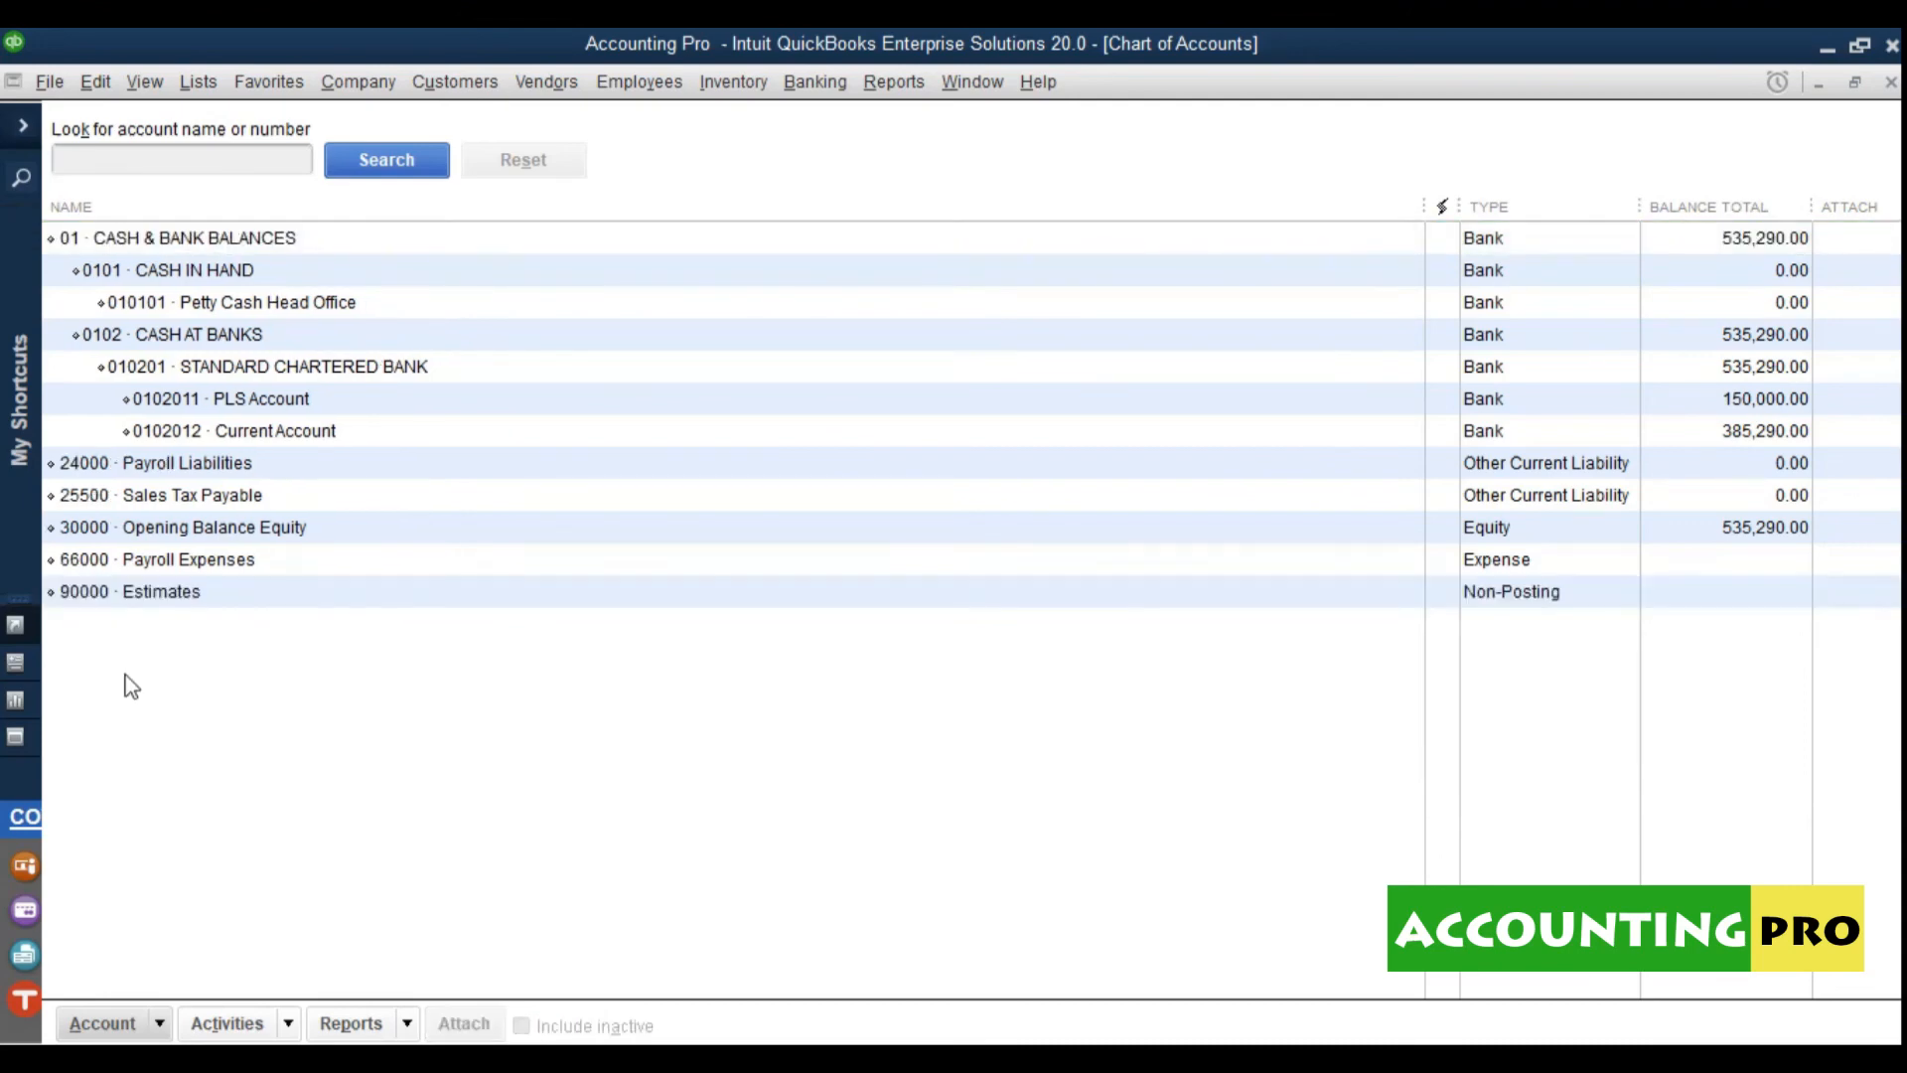
pyautogui.click(109, 595)
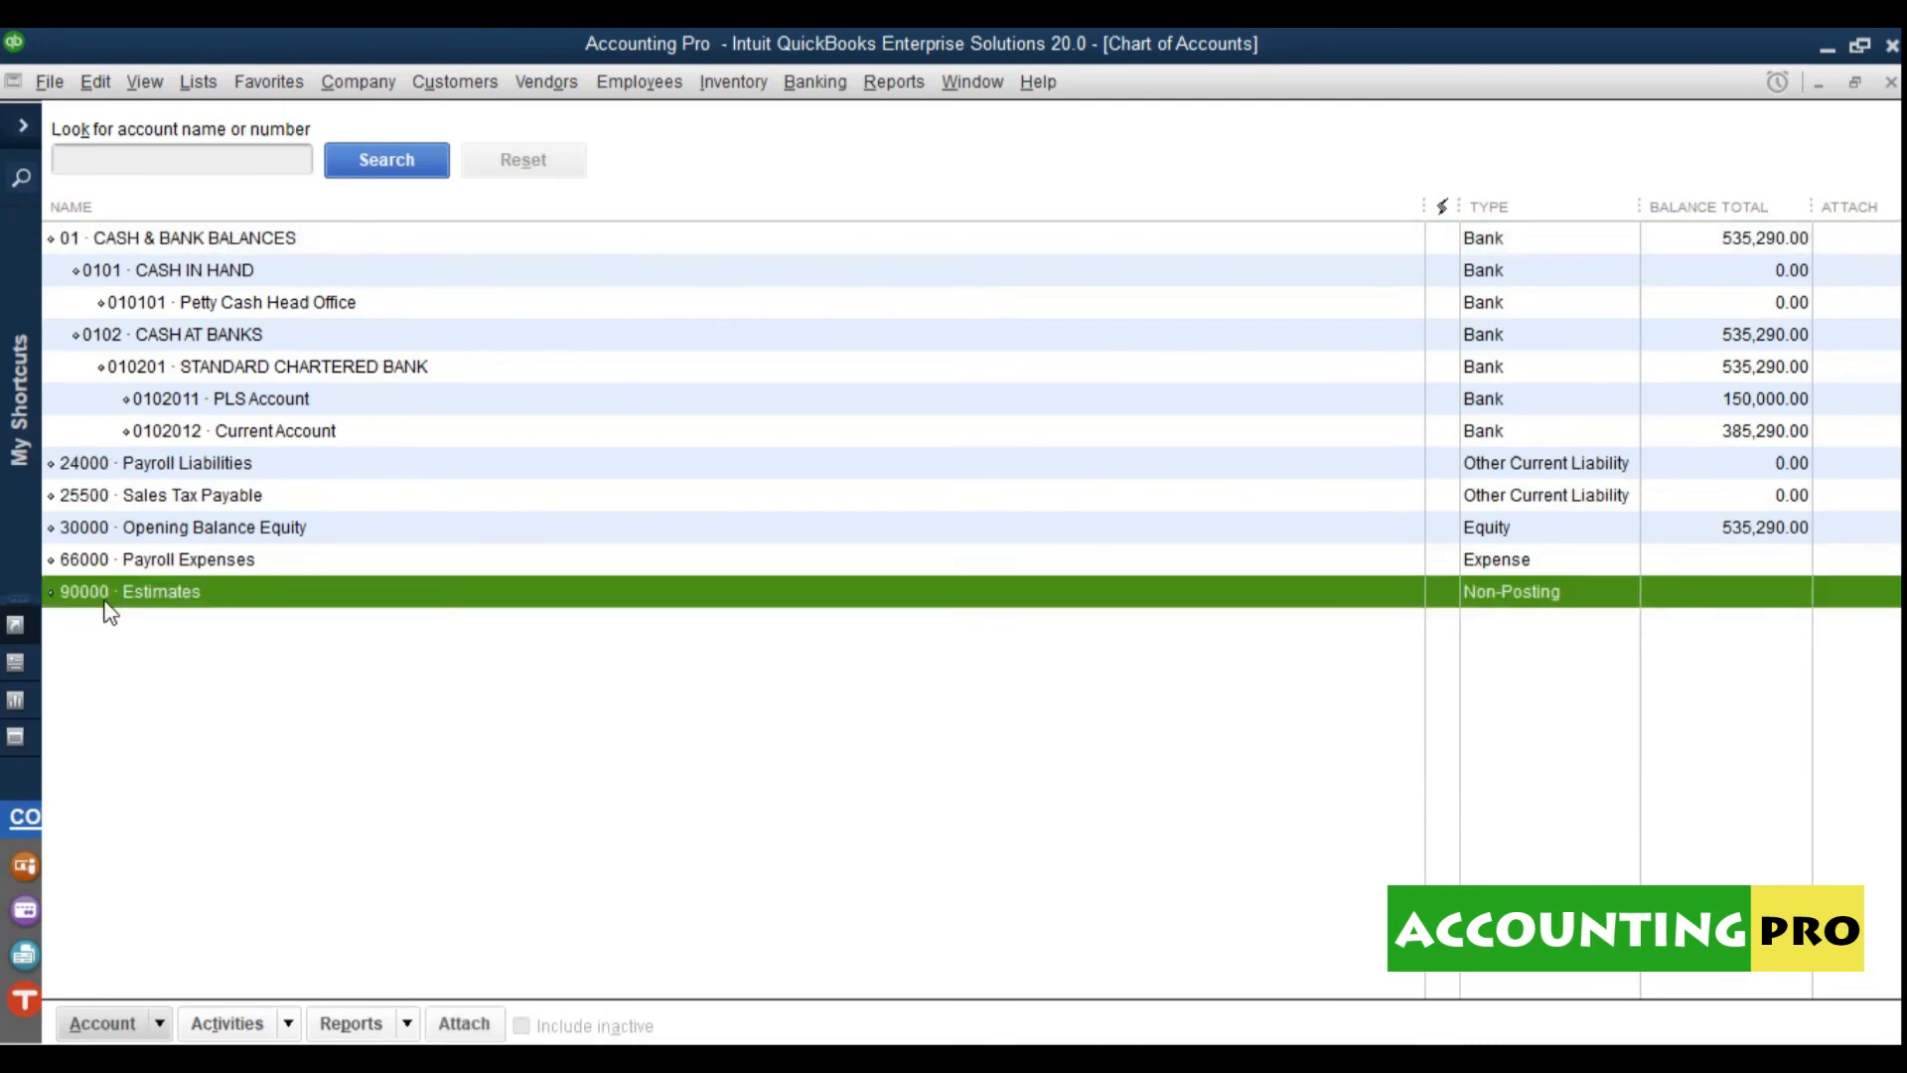
pyautogui.rightClick(104, 597)
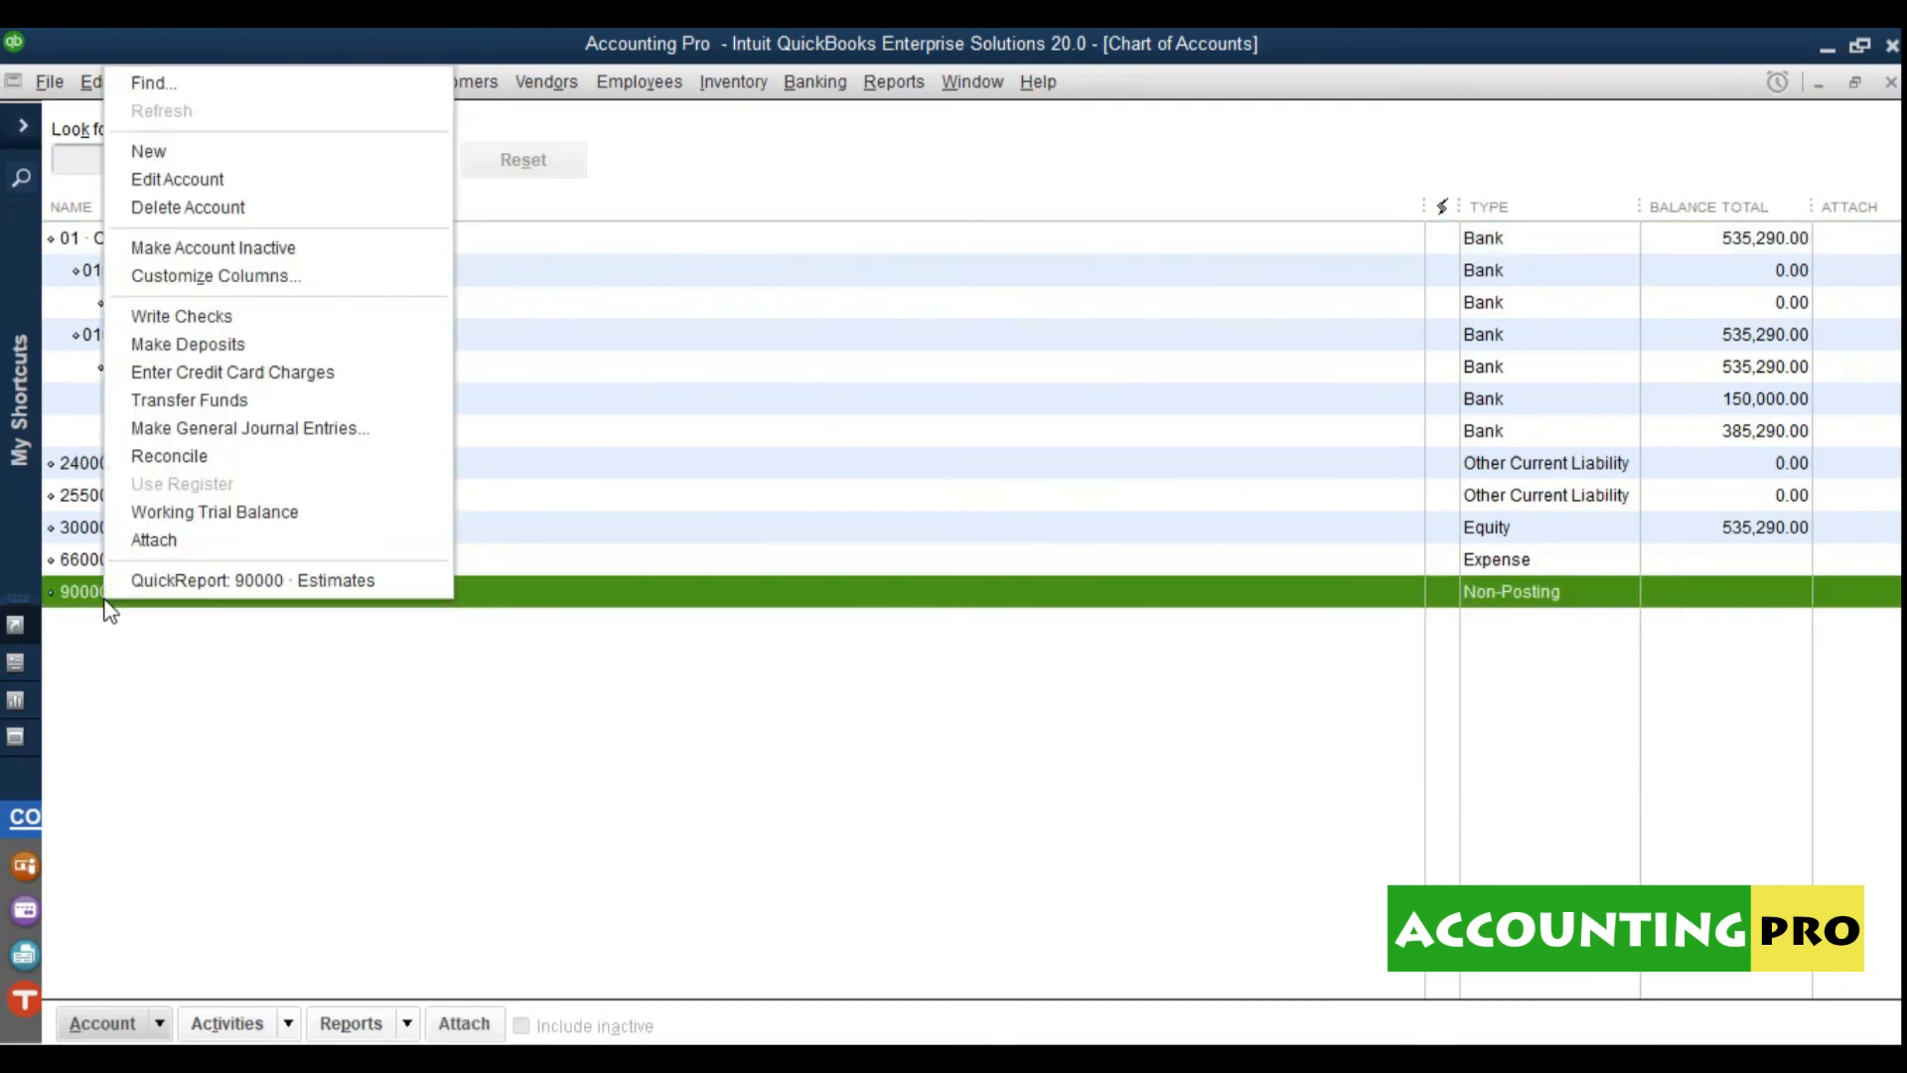
pyautogui.click(270, 249)
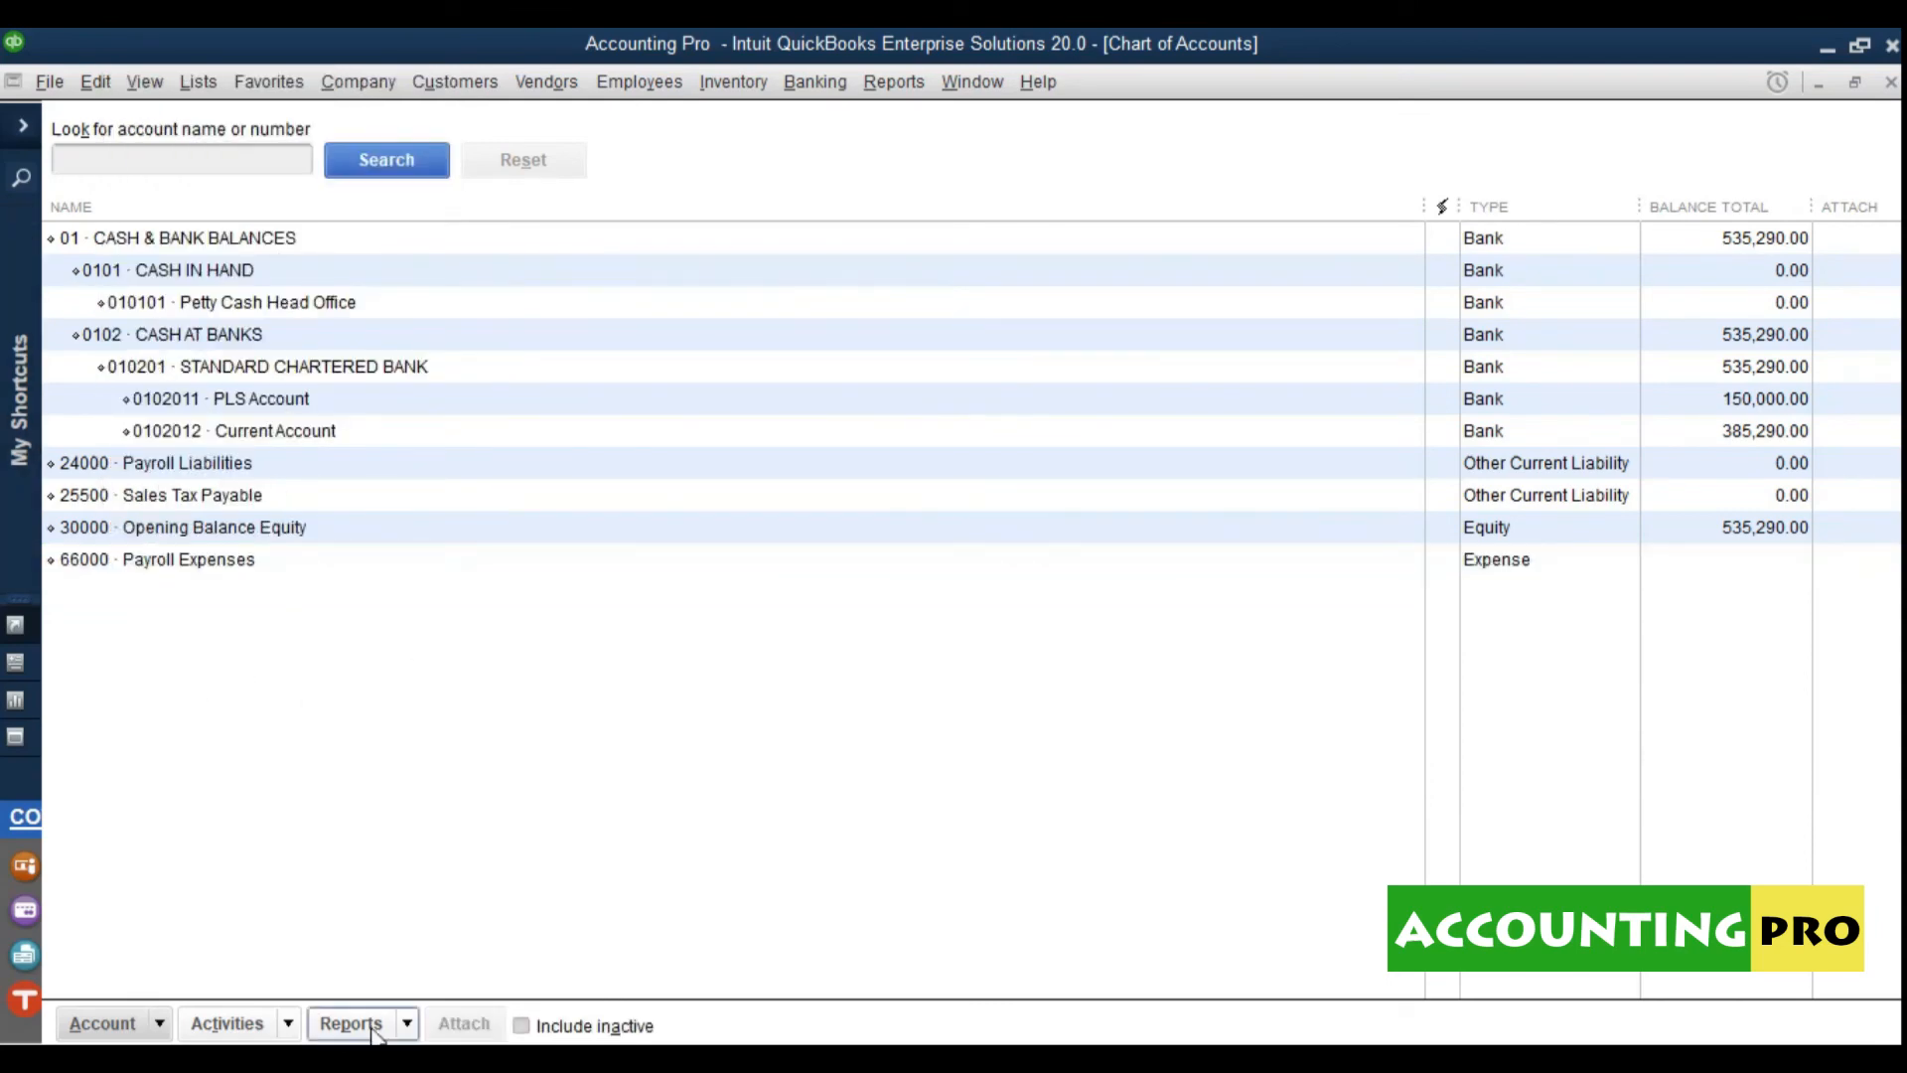
pyautogui.click(522, 1025)
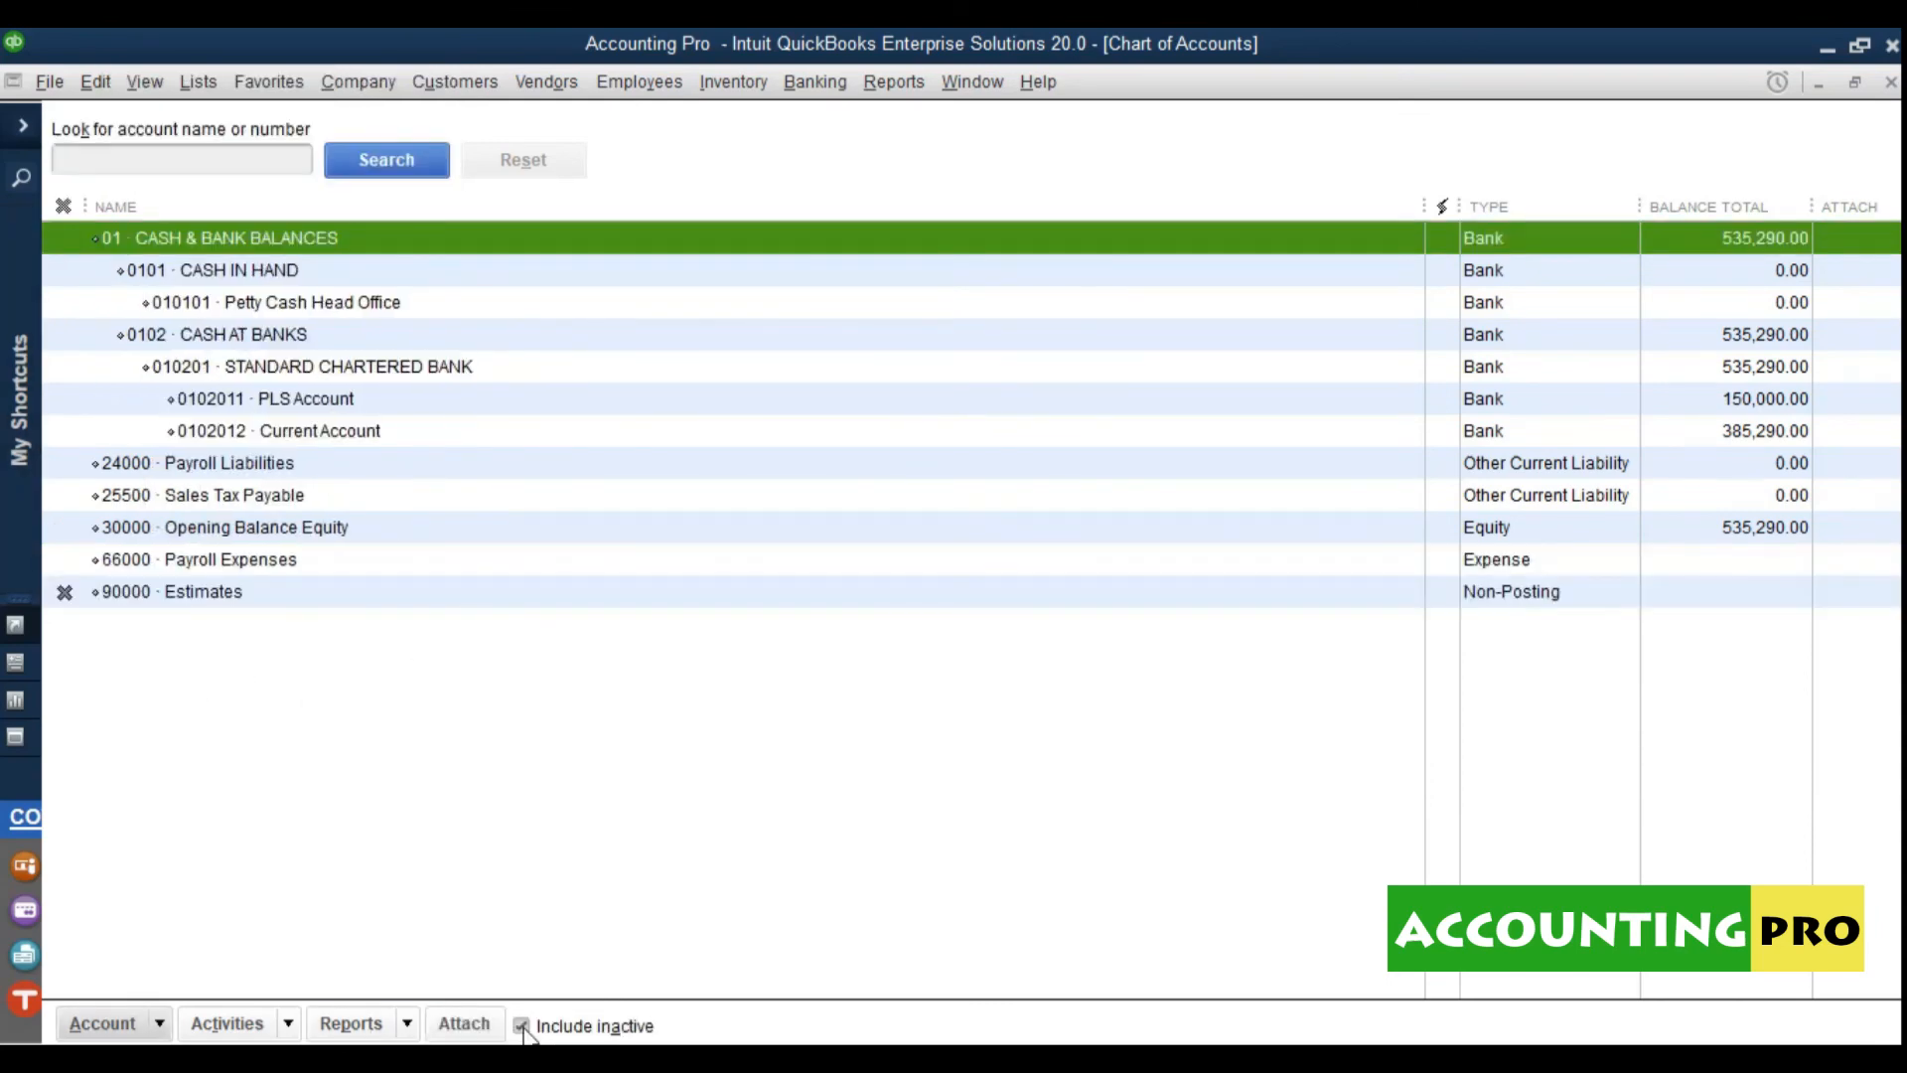
# Step: Hide inactive accounts and switch the chart to Flat View, checking the full paths of PLS Account and Current Account
pyautogui.click(522, 1026)
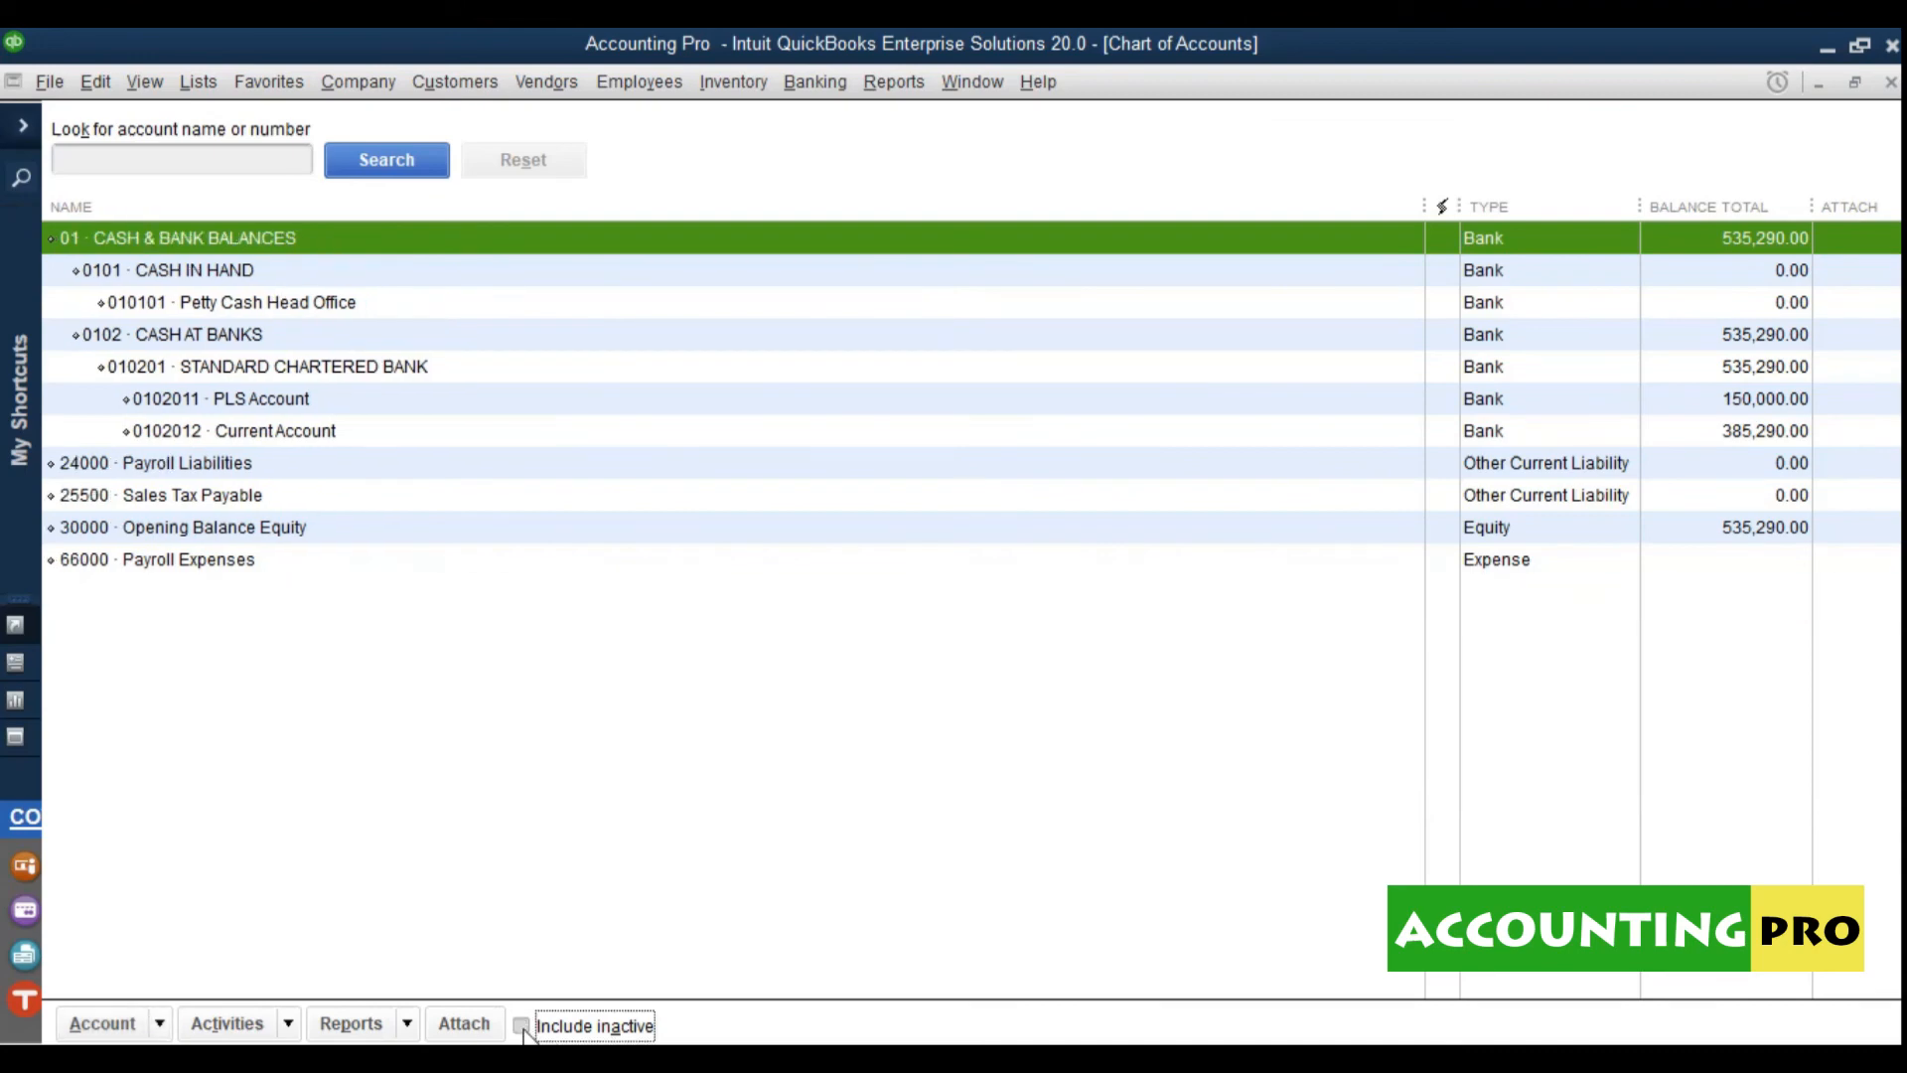
pyautogui.click(165, 1029)
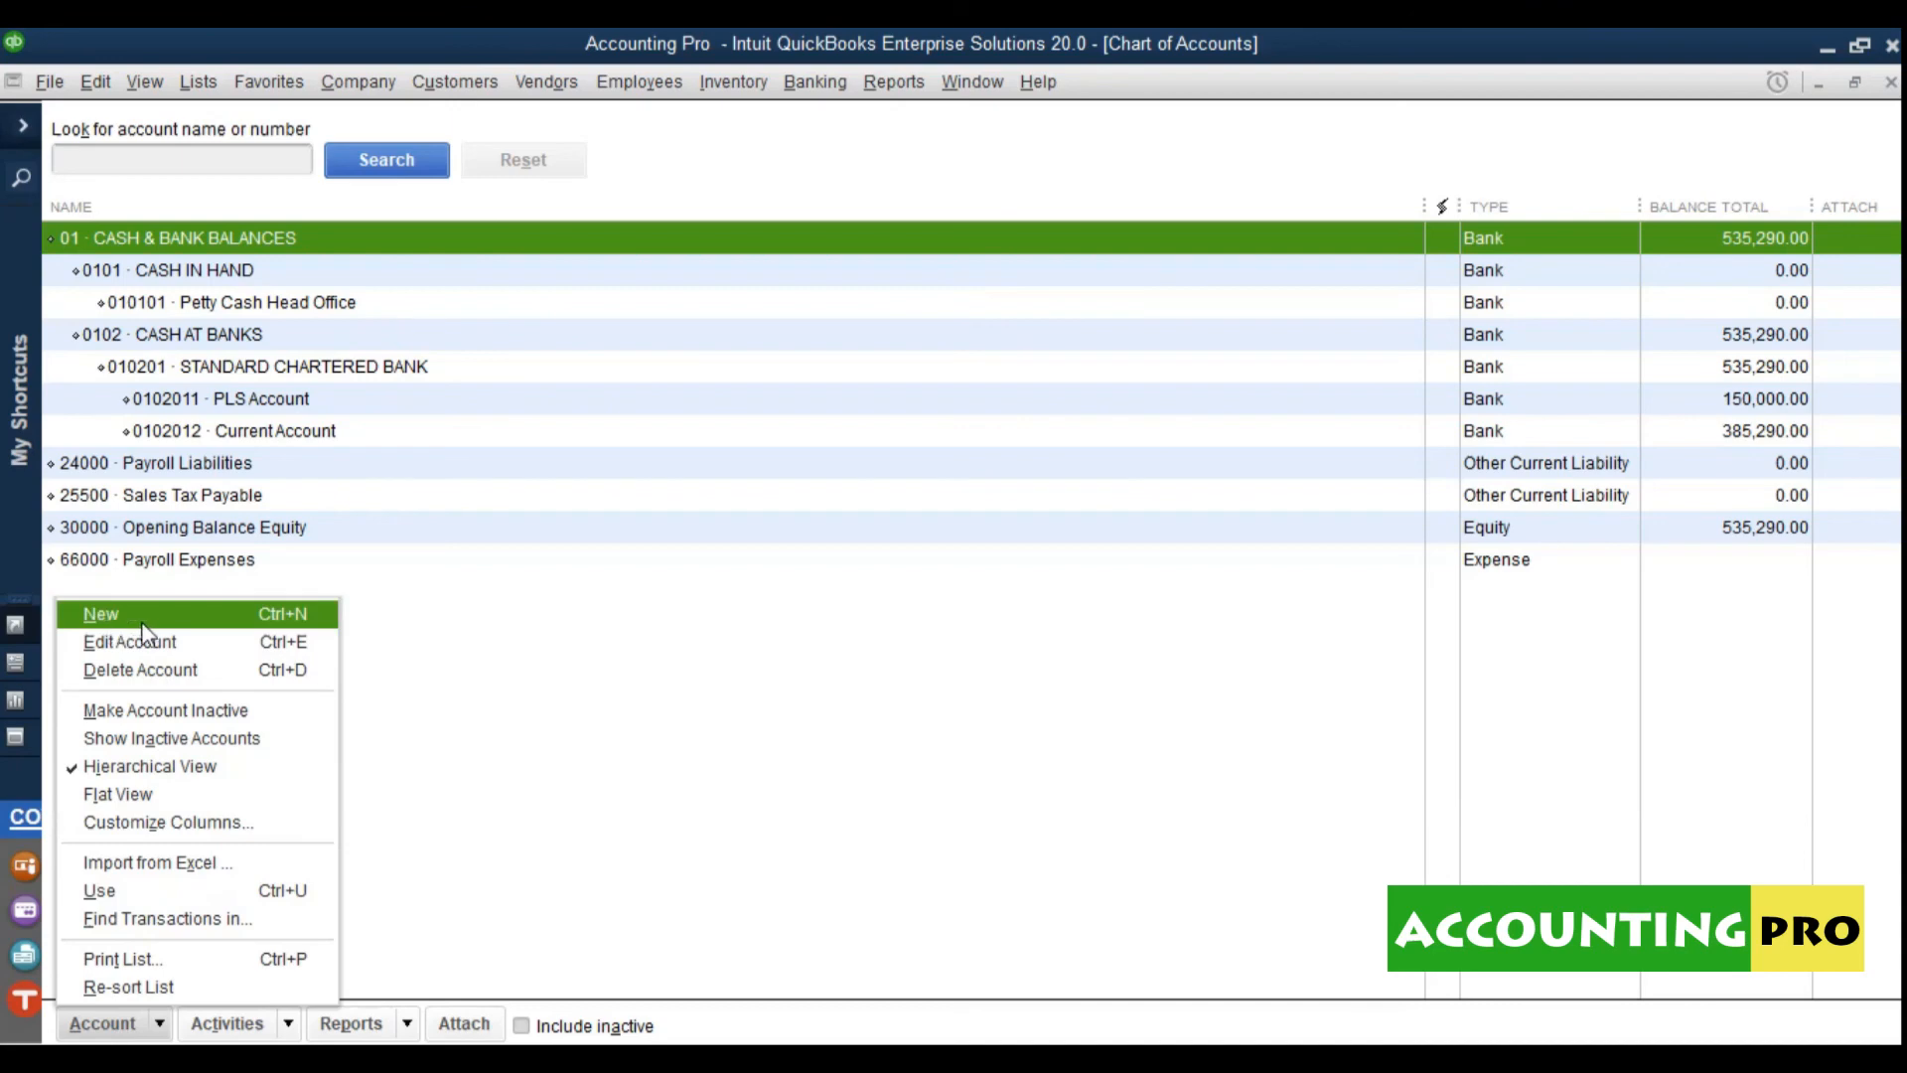
pyautogui.click(117, 796)
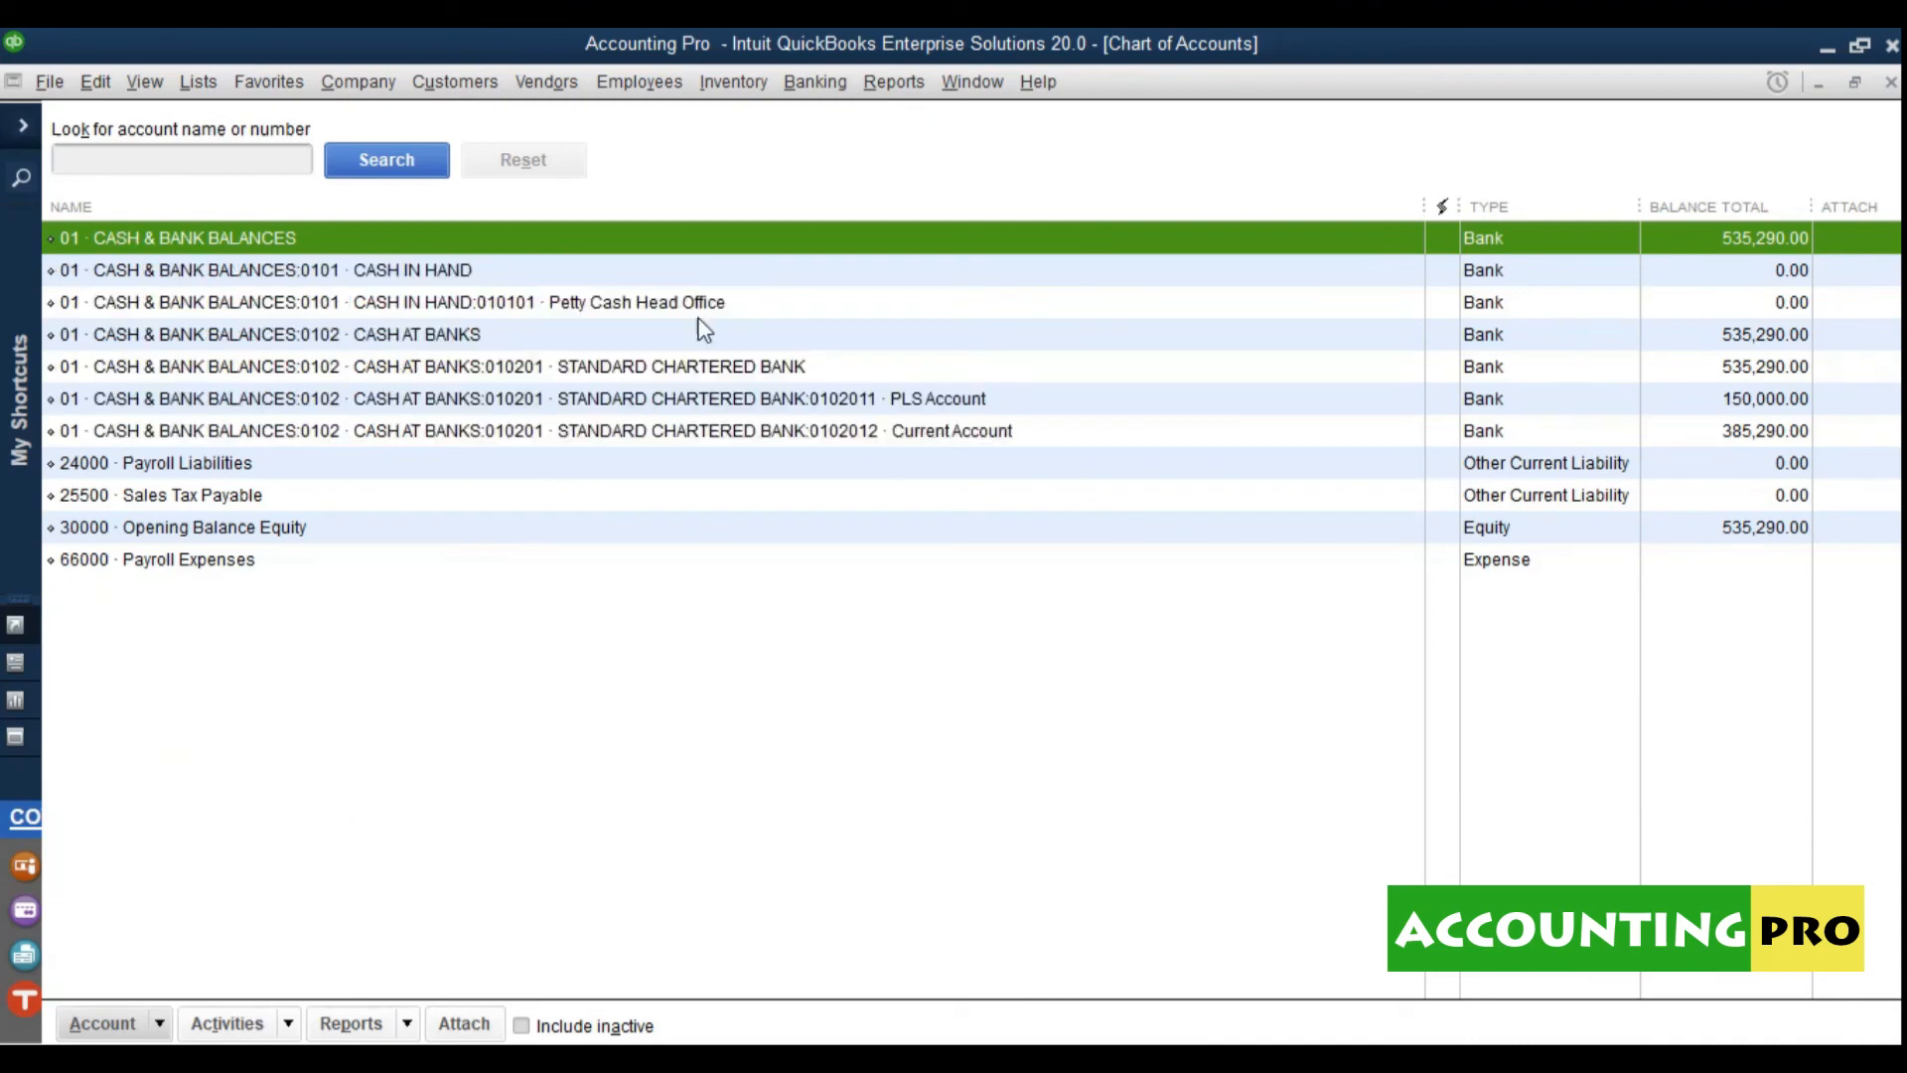
pyautogui.click(401, 342)
pyautogui.click(610, 374)
pyautogui.click(442, 397)
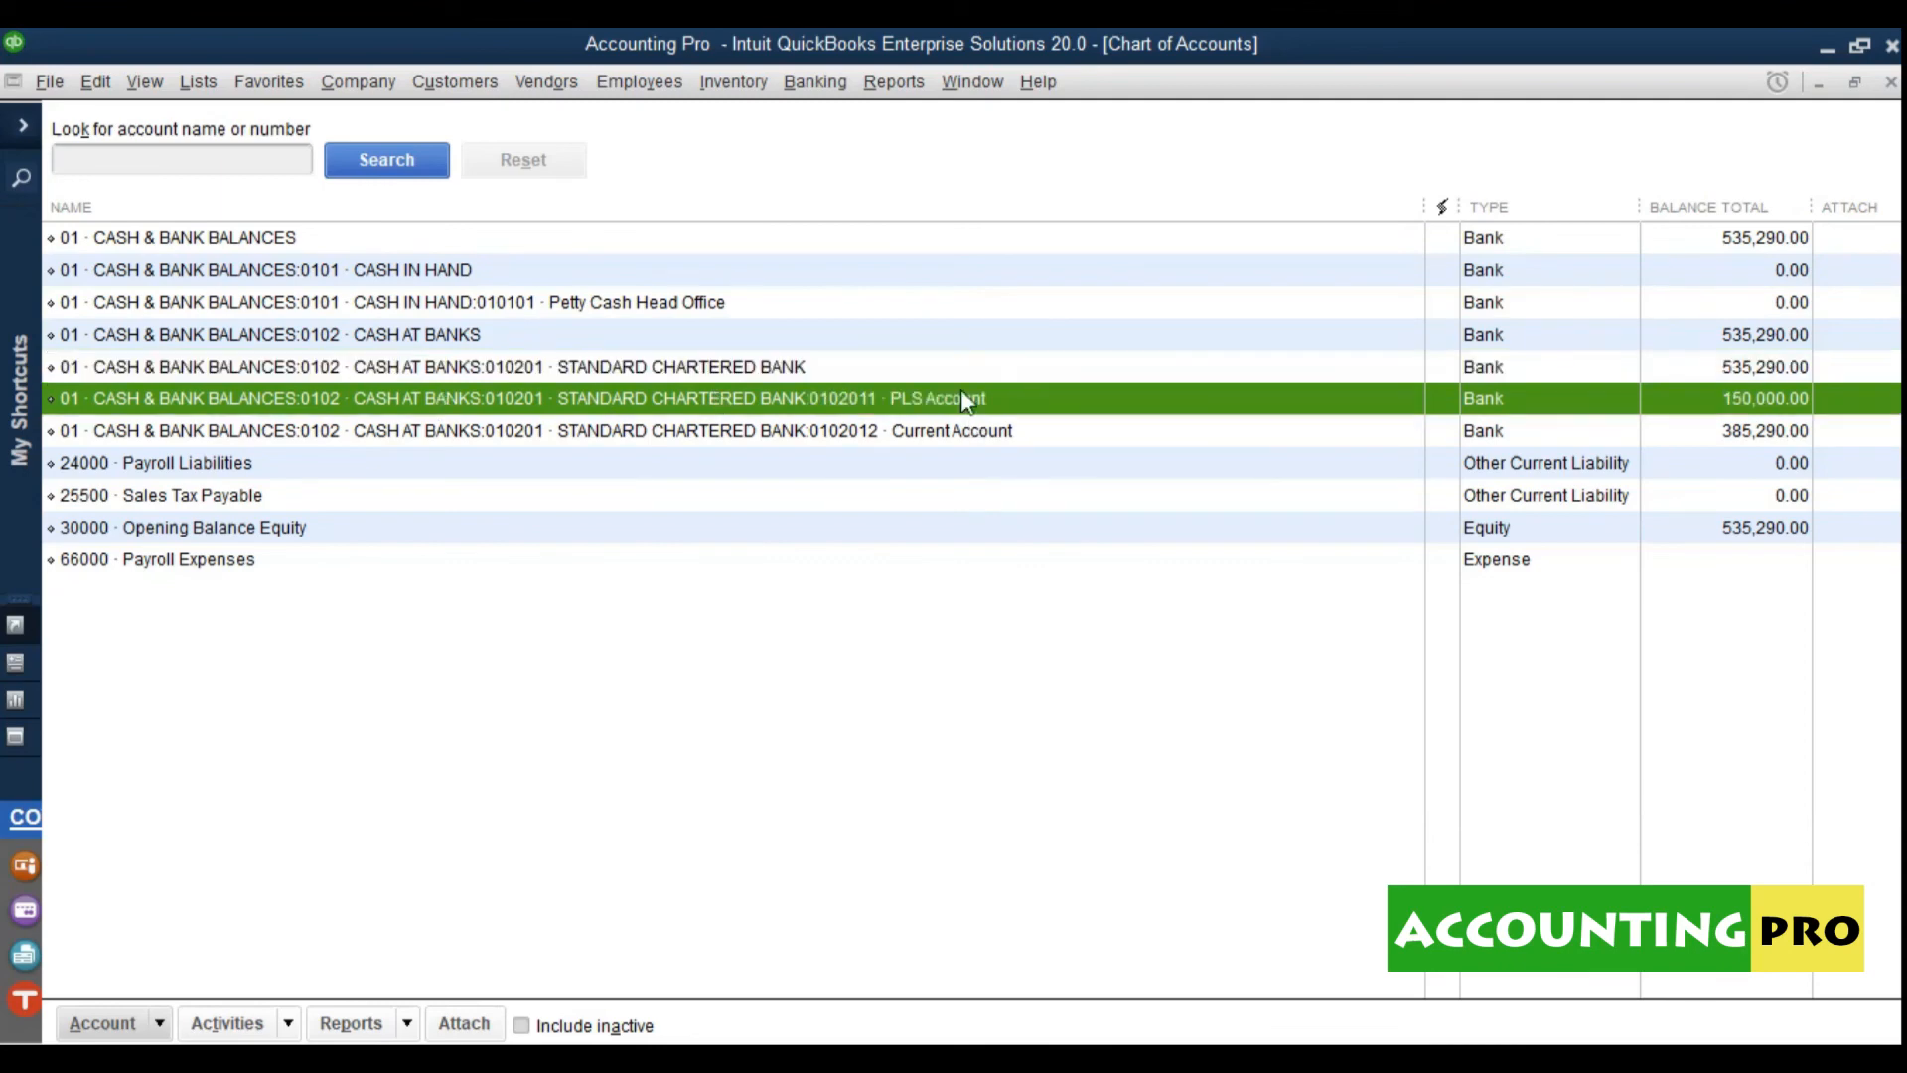
pyautogui.click(975, 425)
# Step: Switch briefly to hierarchical view, return to Flat View, and bring up Customize Columns
pyautogui.click(102, 1023)
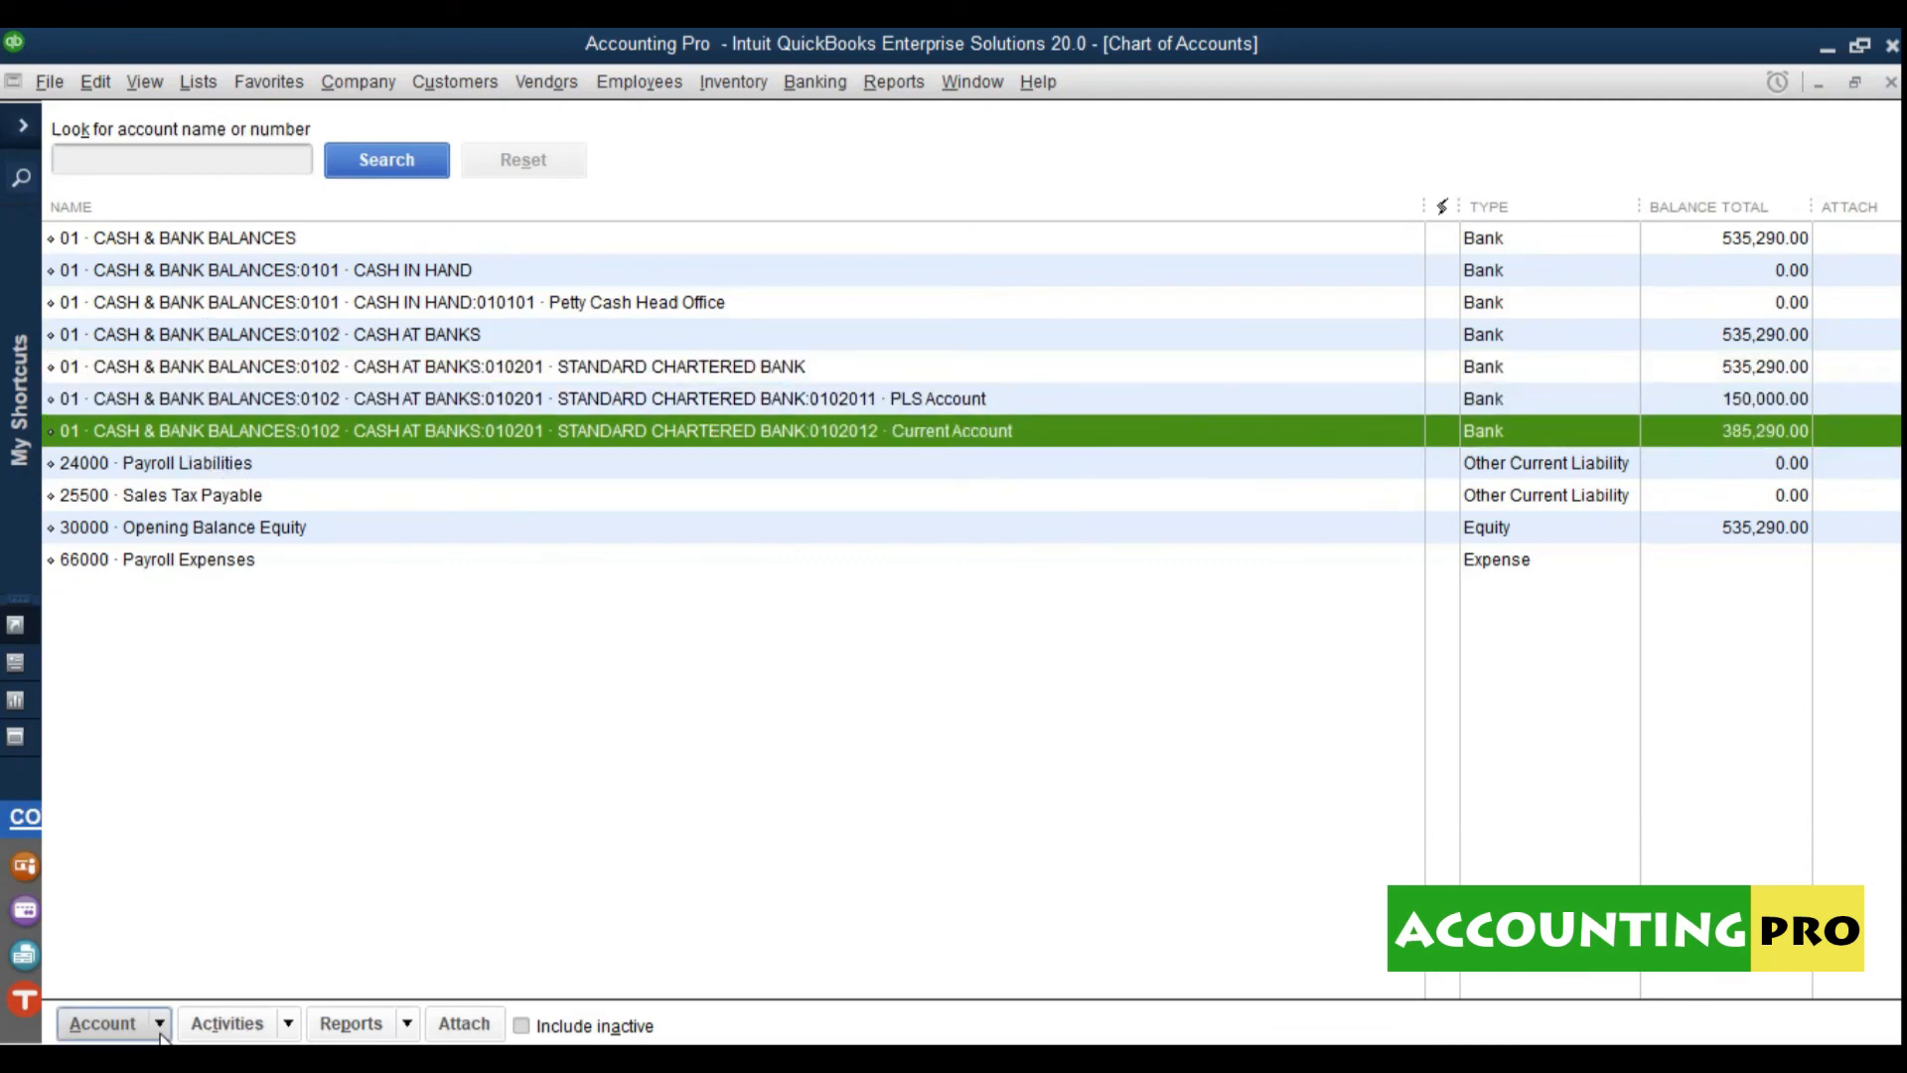
pyautogui.click(119, 769)
pyautogui.click(894, 527)
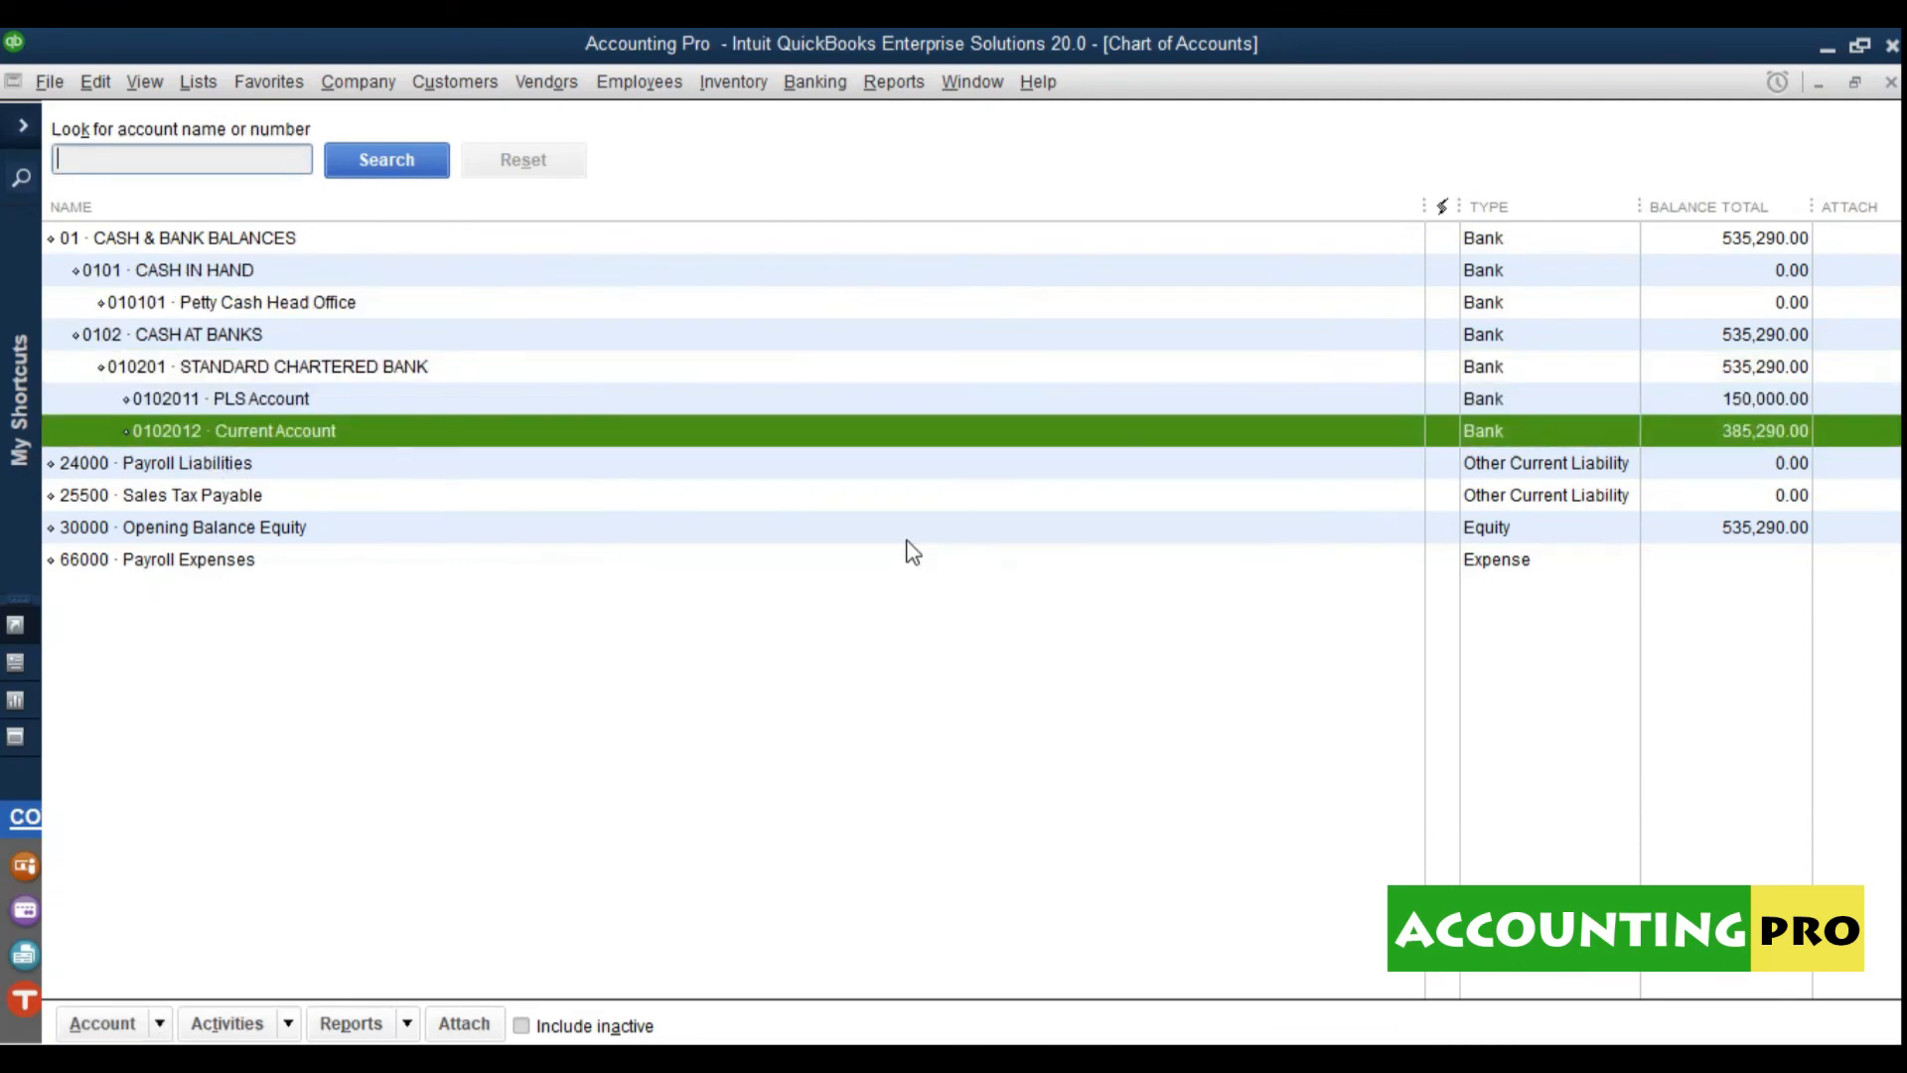
pyautogui.click(109, 1023)
pyautogui.click(187, 794)
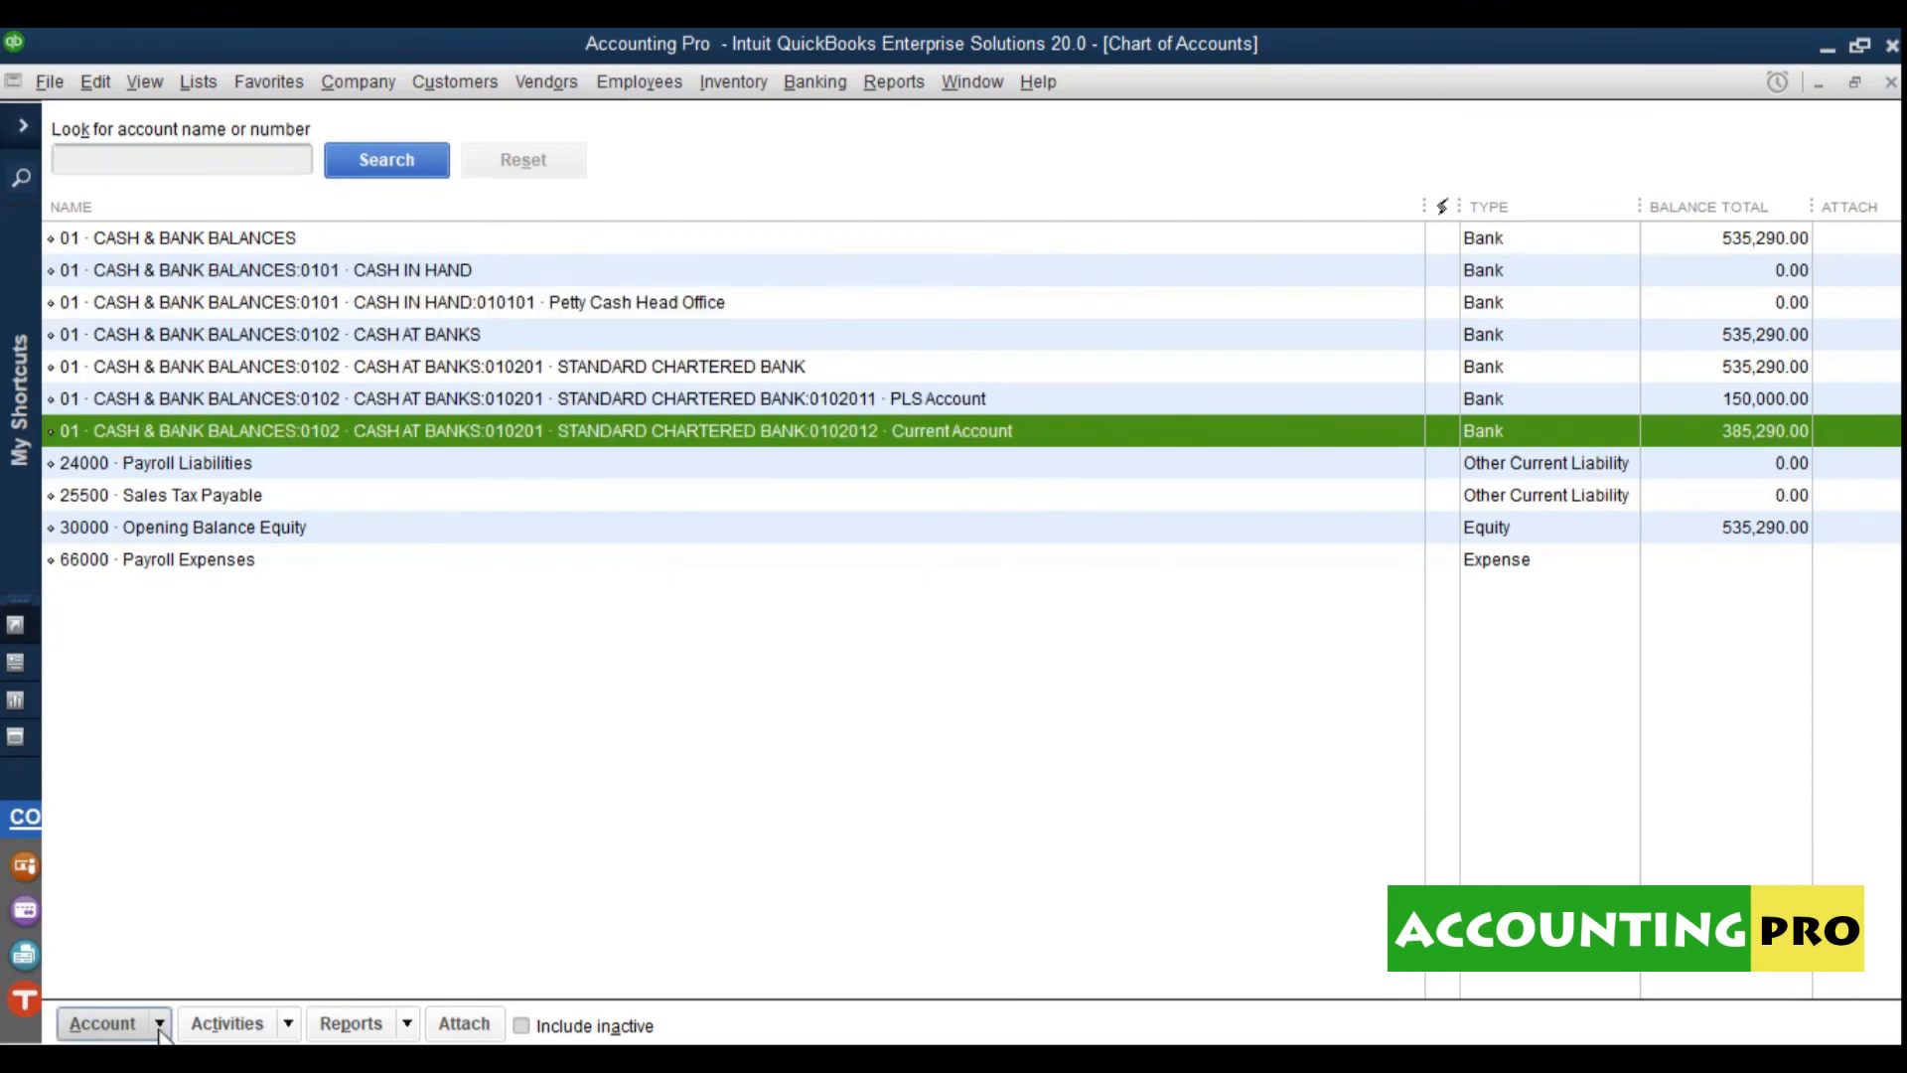
pyautogui.click(102, 1023)
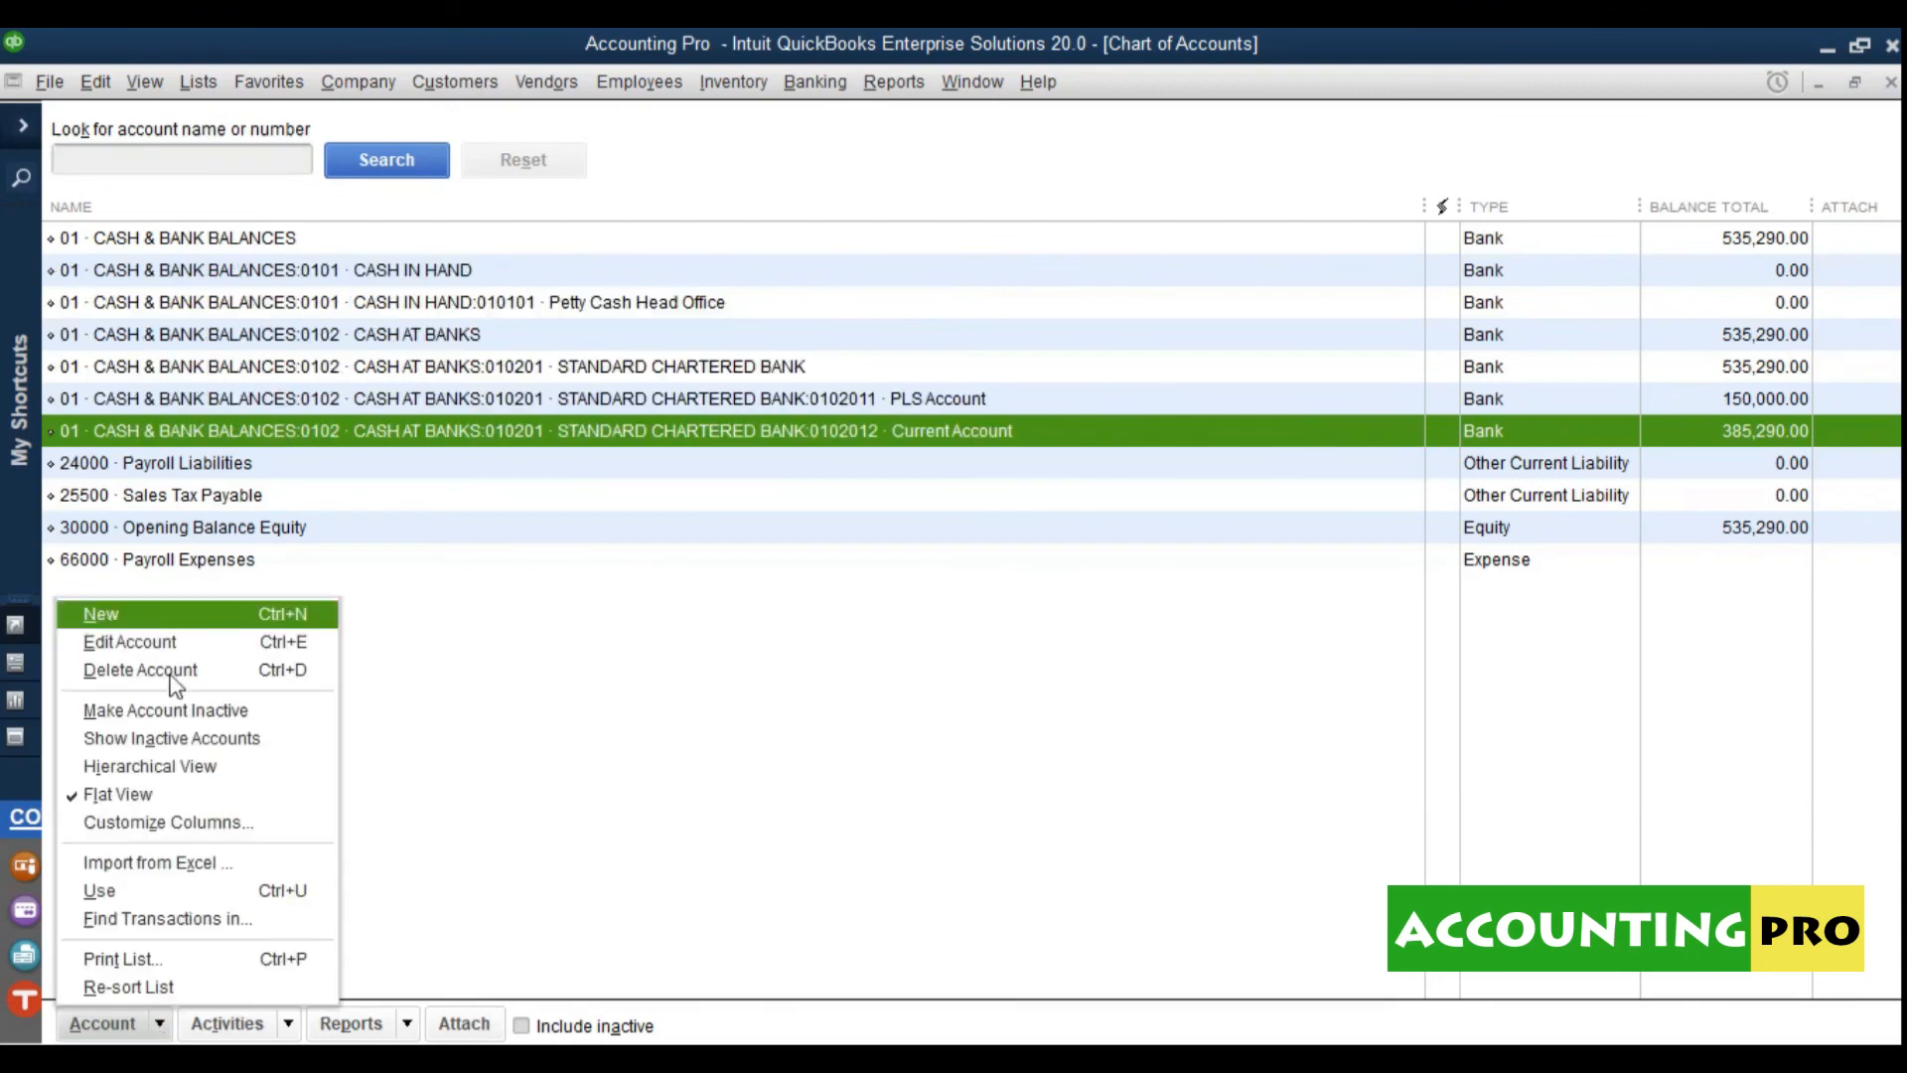
pyautogui.click(231, 824)
# Step: Pick Description from the available columns and add it to the shown columns
pyautogui.moveTo(556, 179); pyautogui.dragTo(715, 332)
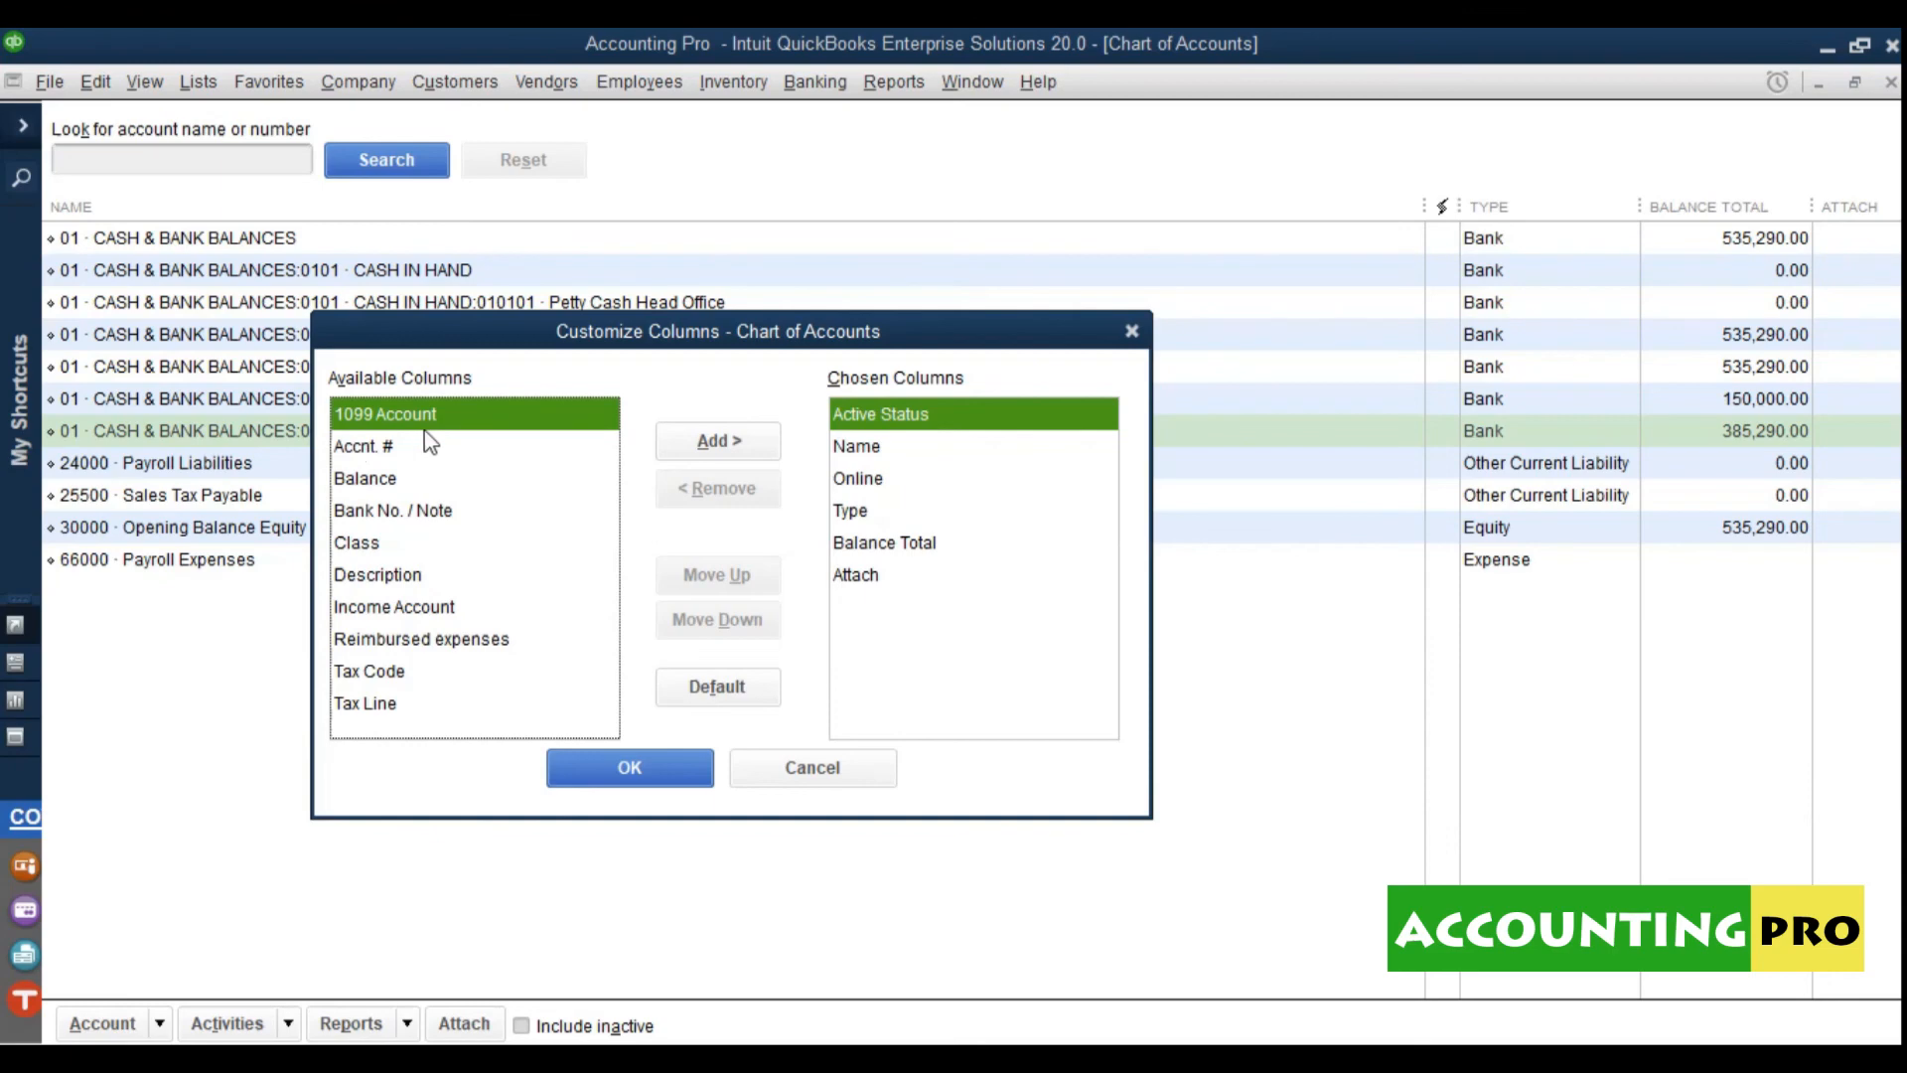
pyautogui.click(383, 447)
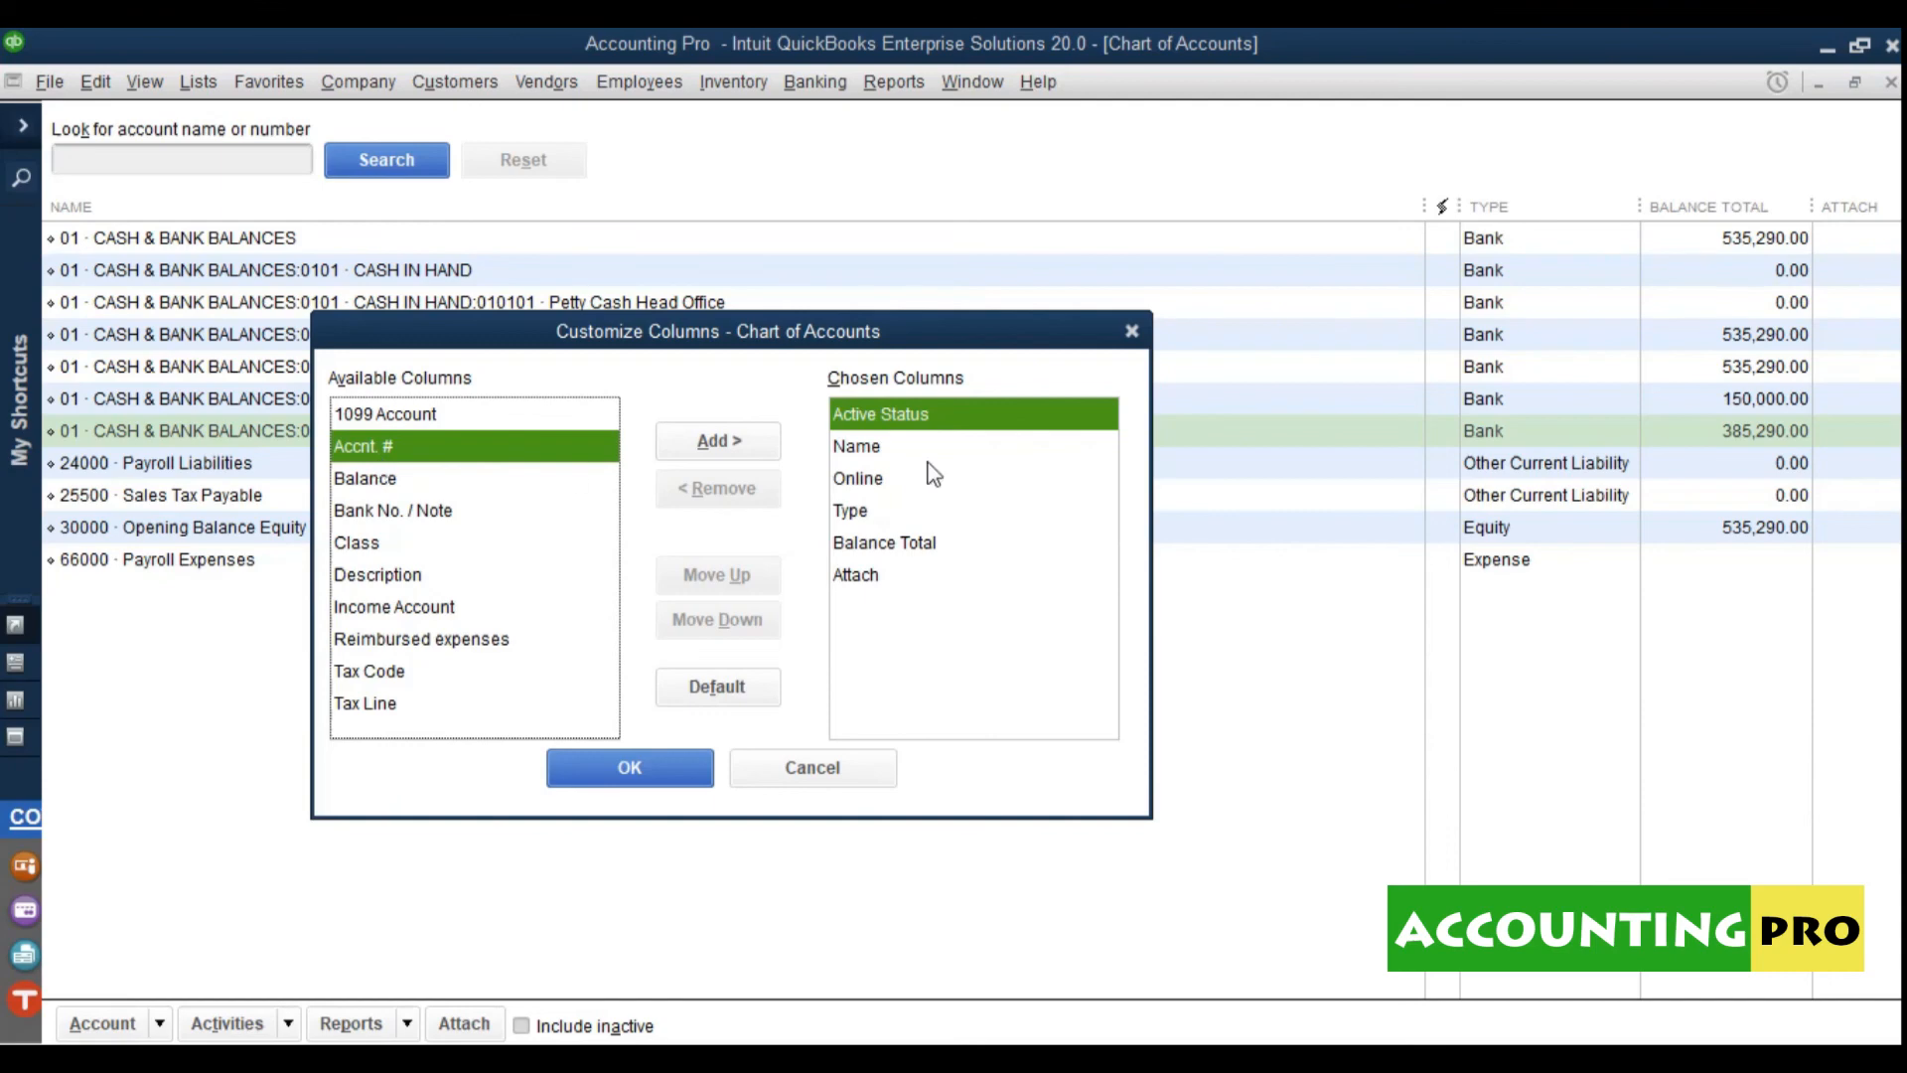
pyautogui.click(384, 480)
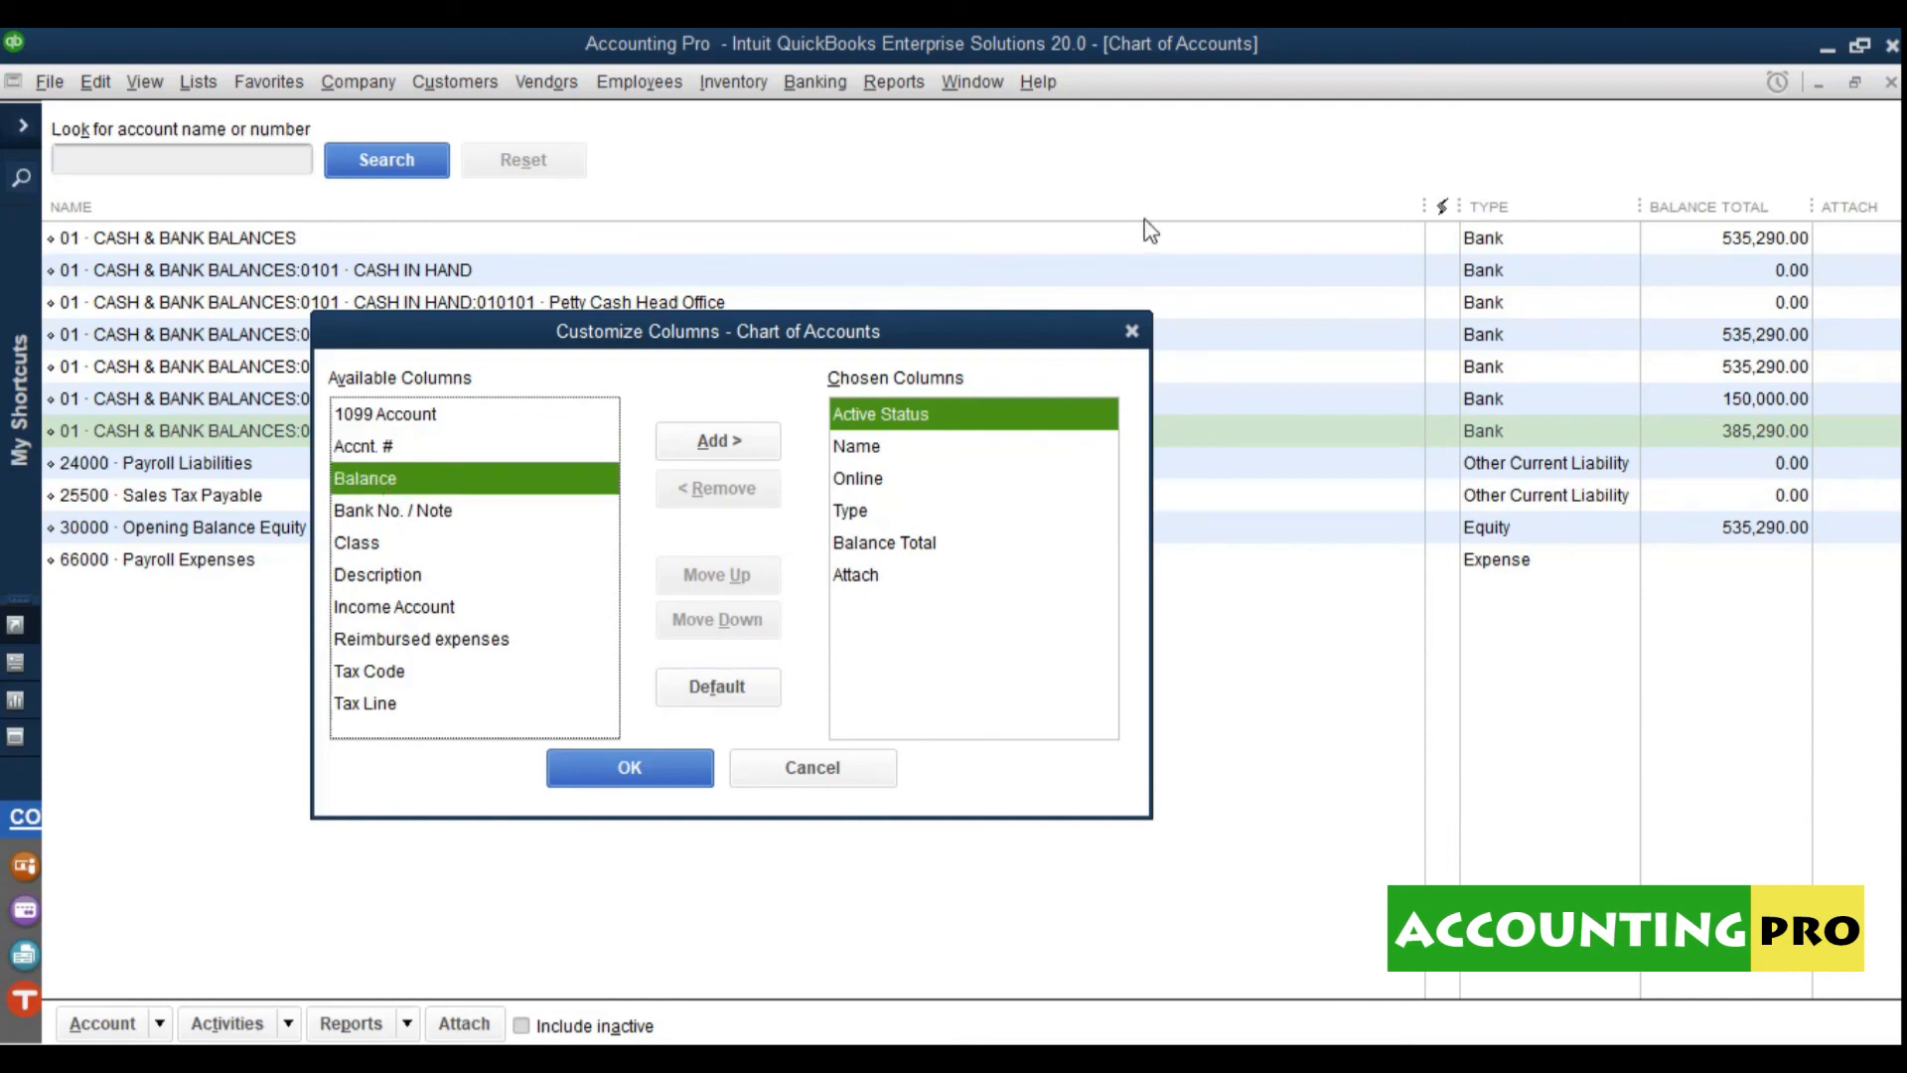
pyautogui.click(411, 512)
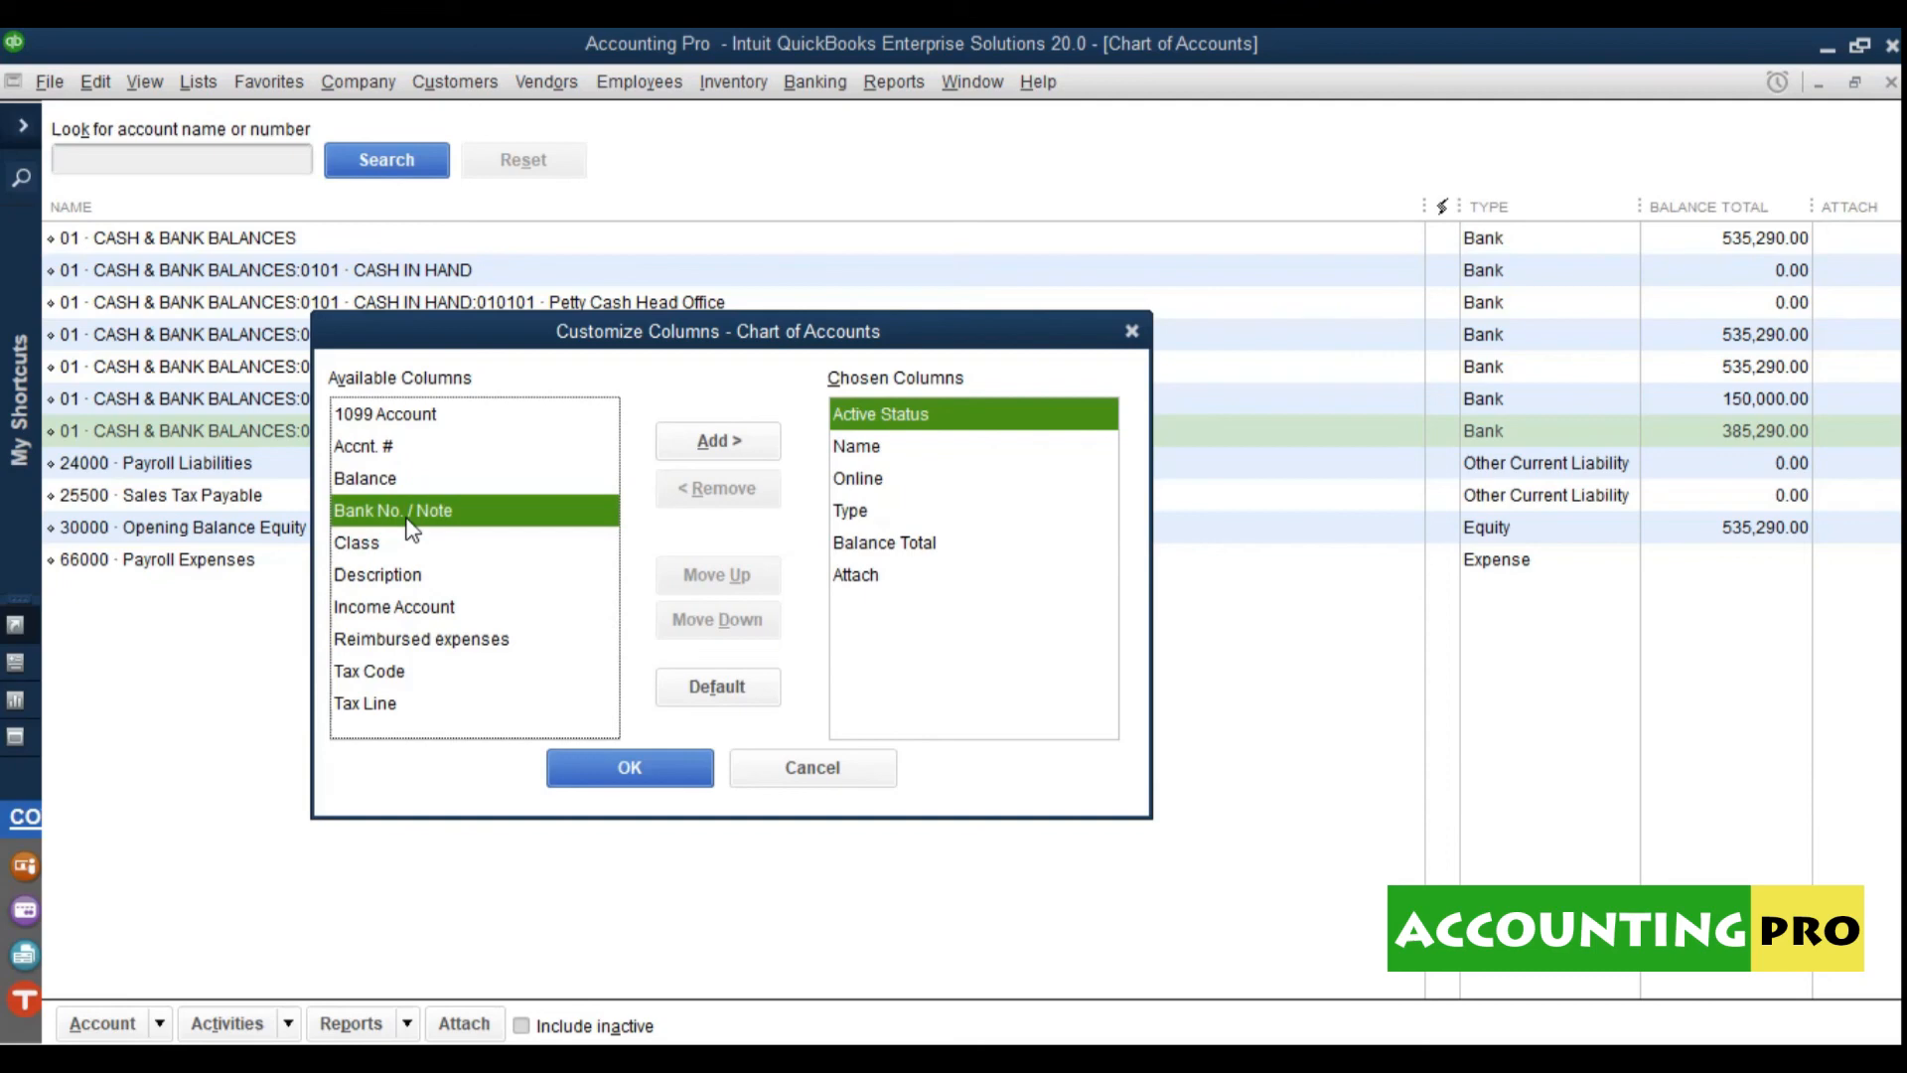
pyautogui.click(370, 548)
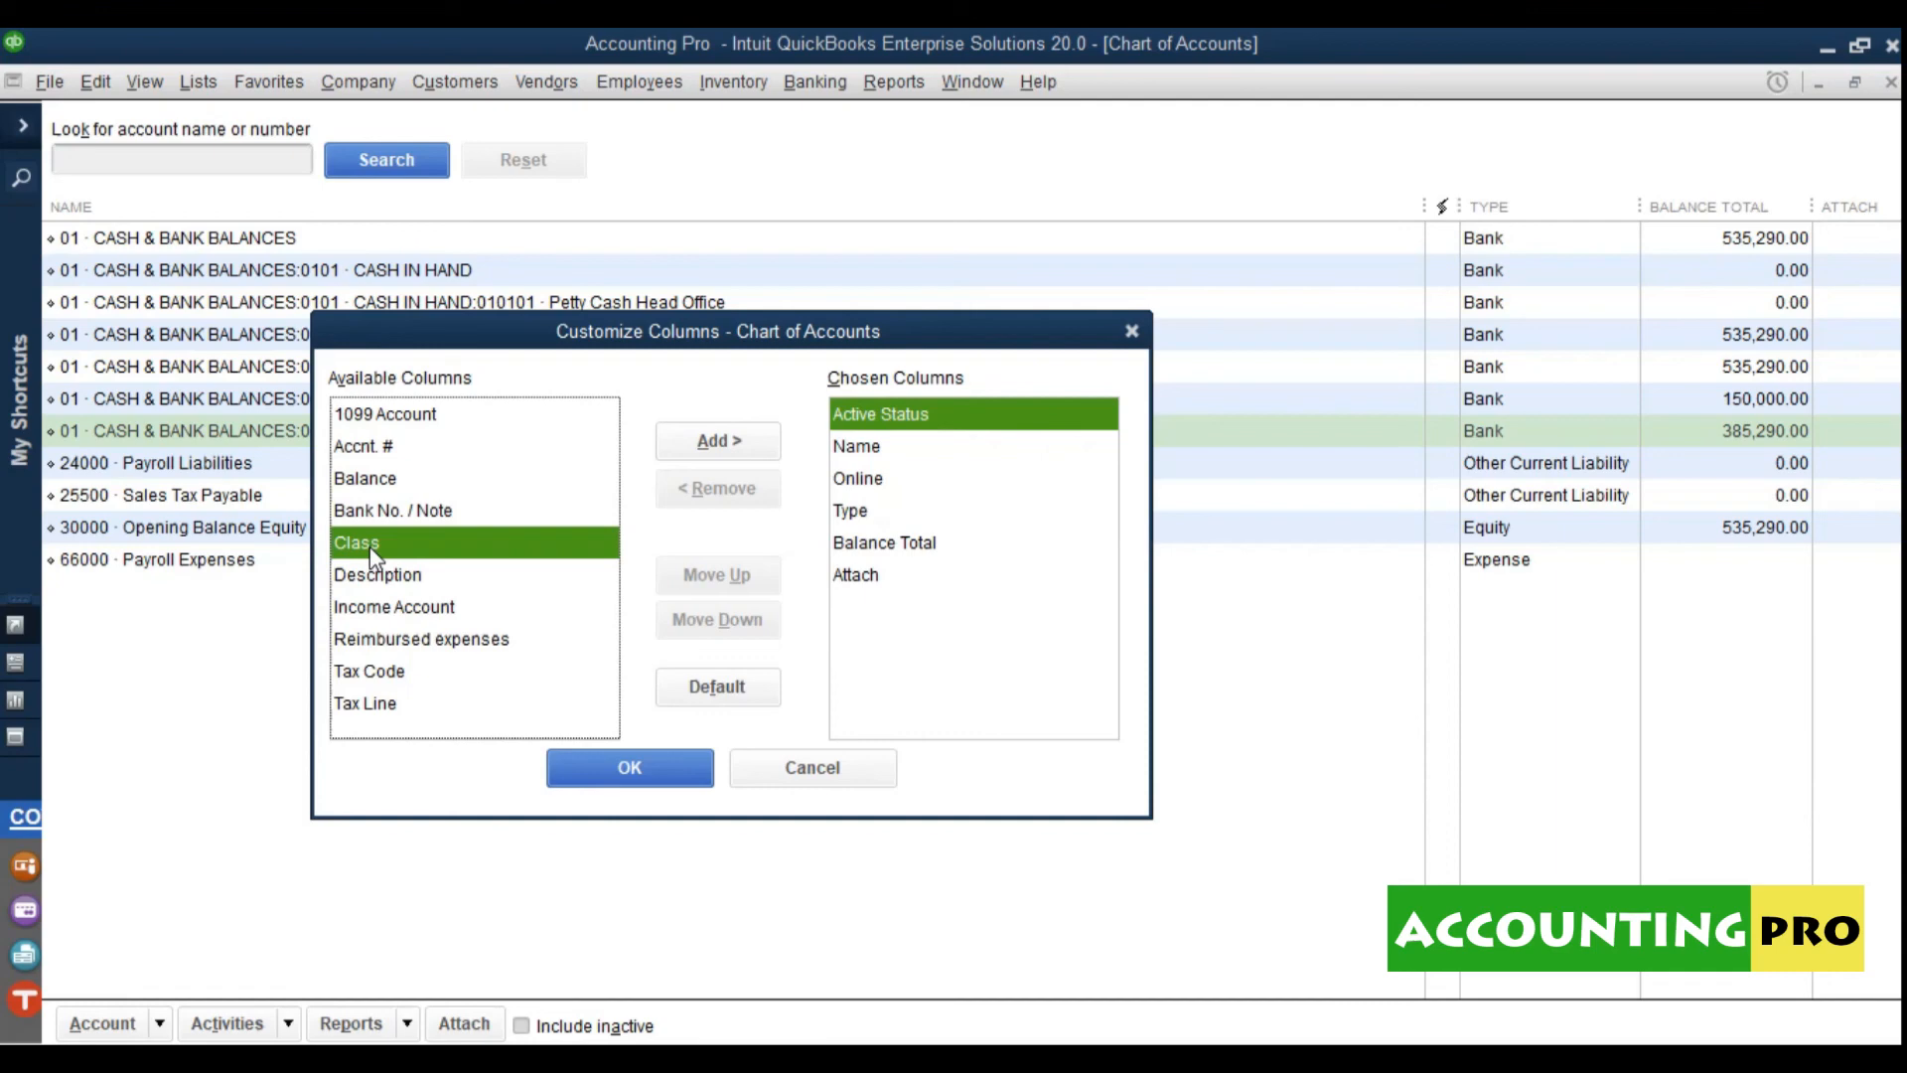
pyautogui.click(373, 582)
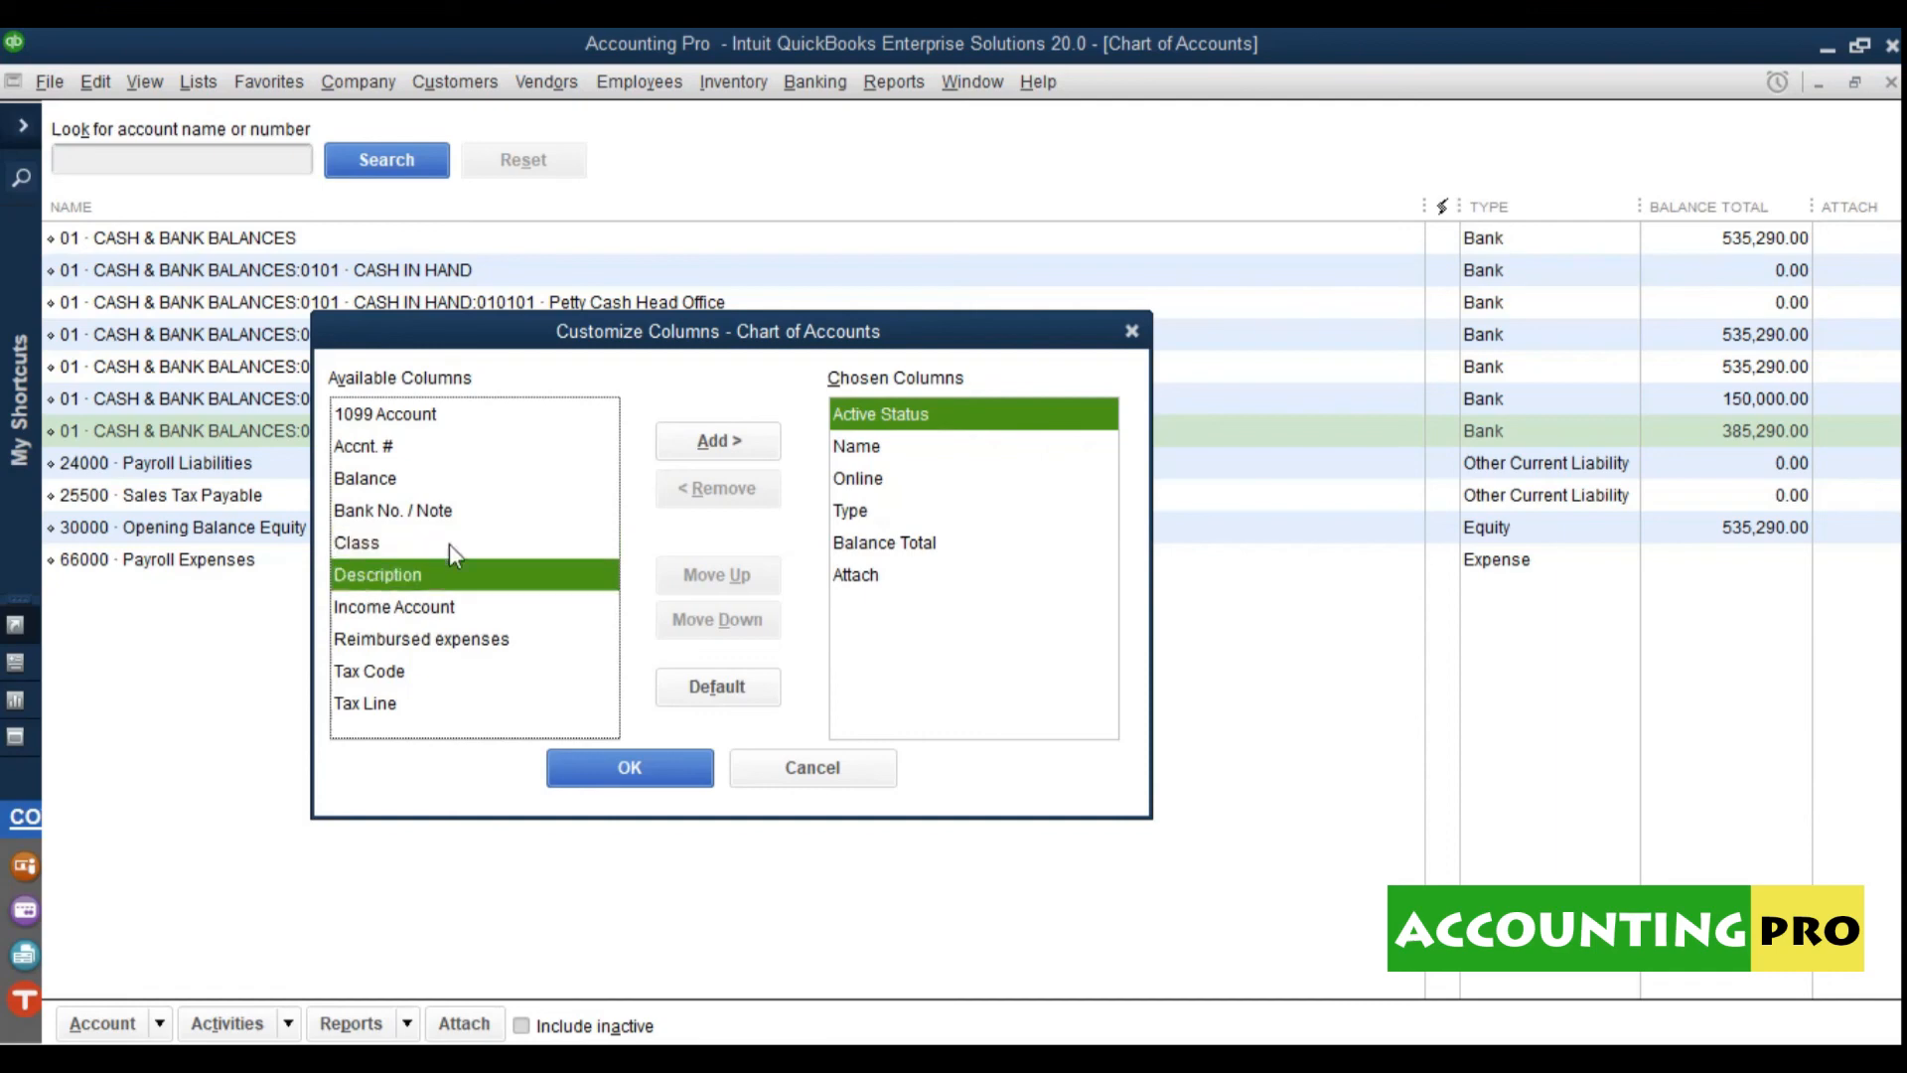
pyautogui.click(726, 451)
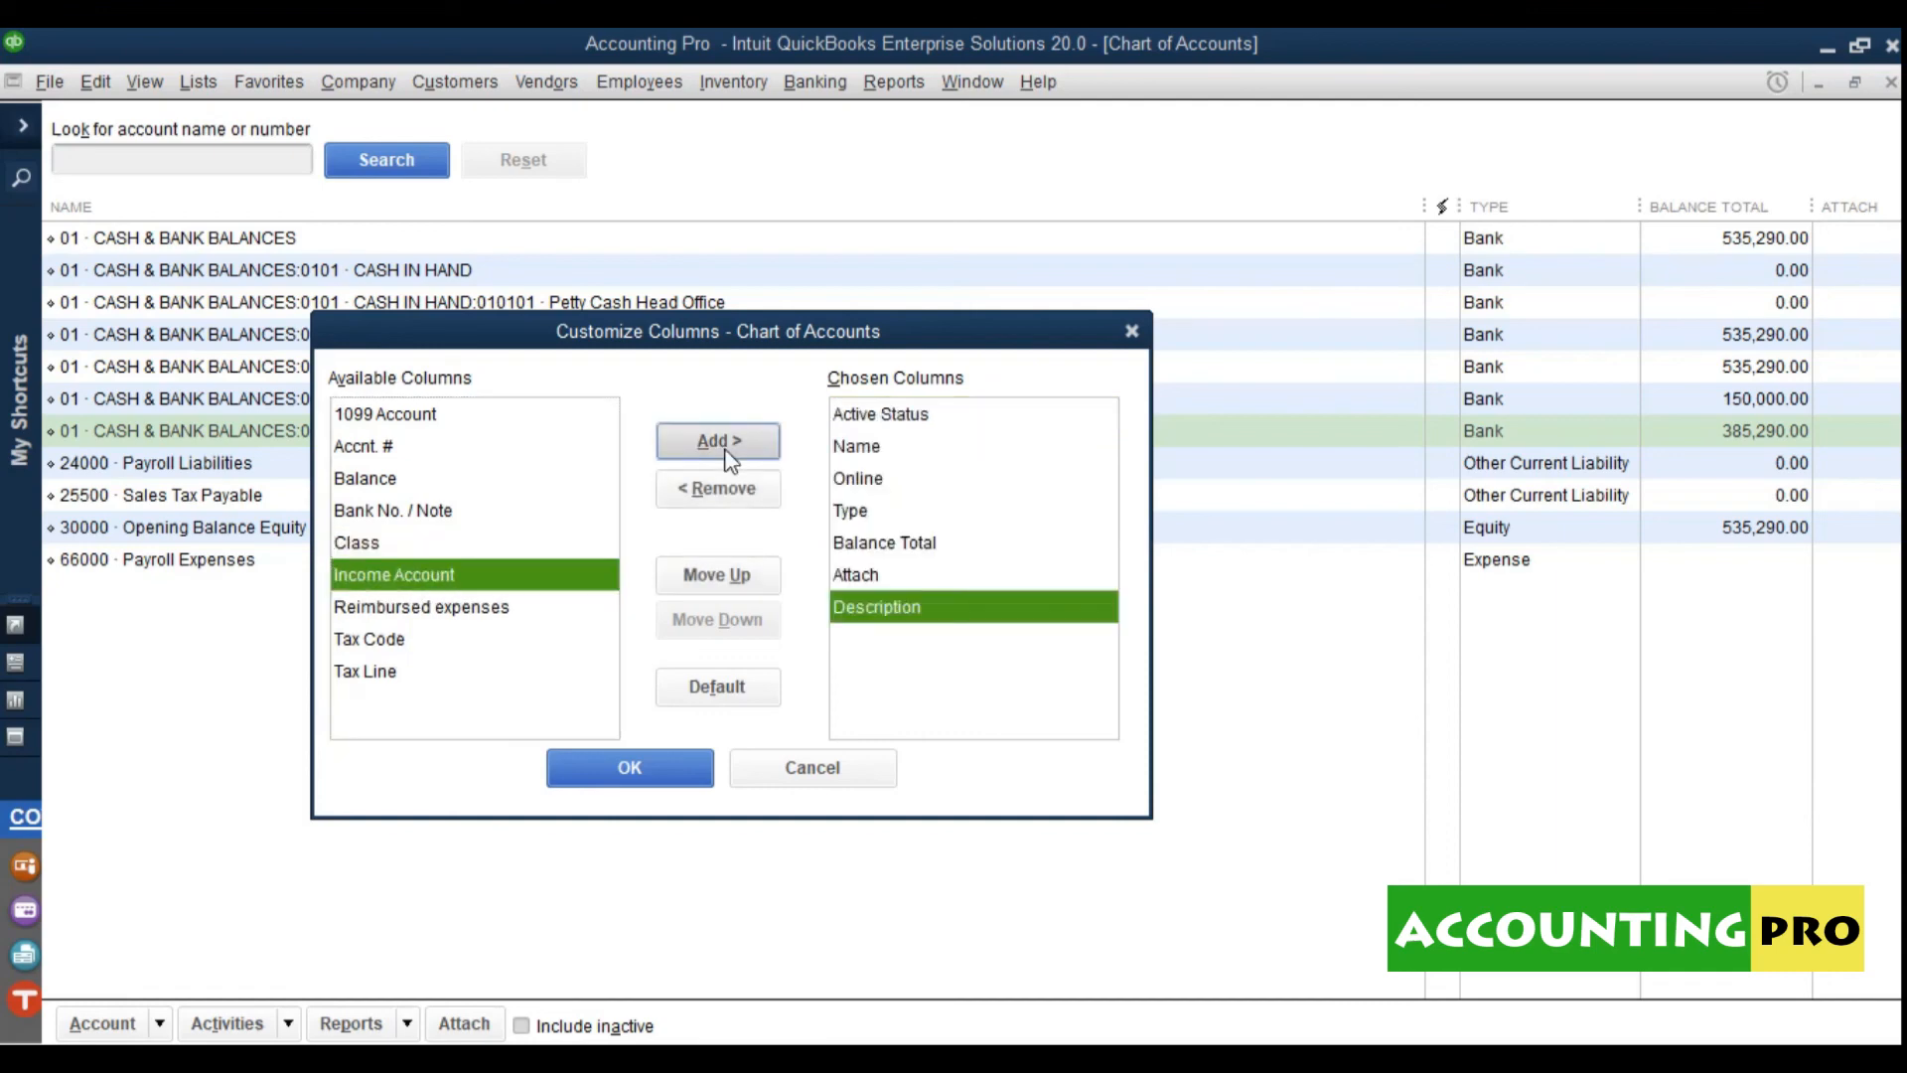
# Step: Apply the new column set and check account descriptions such as CASH & BANK BALANCES
pyautogui.click(497, 613)
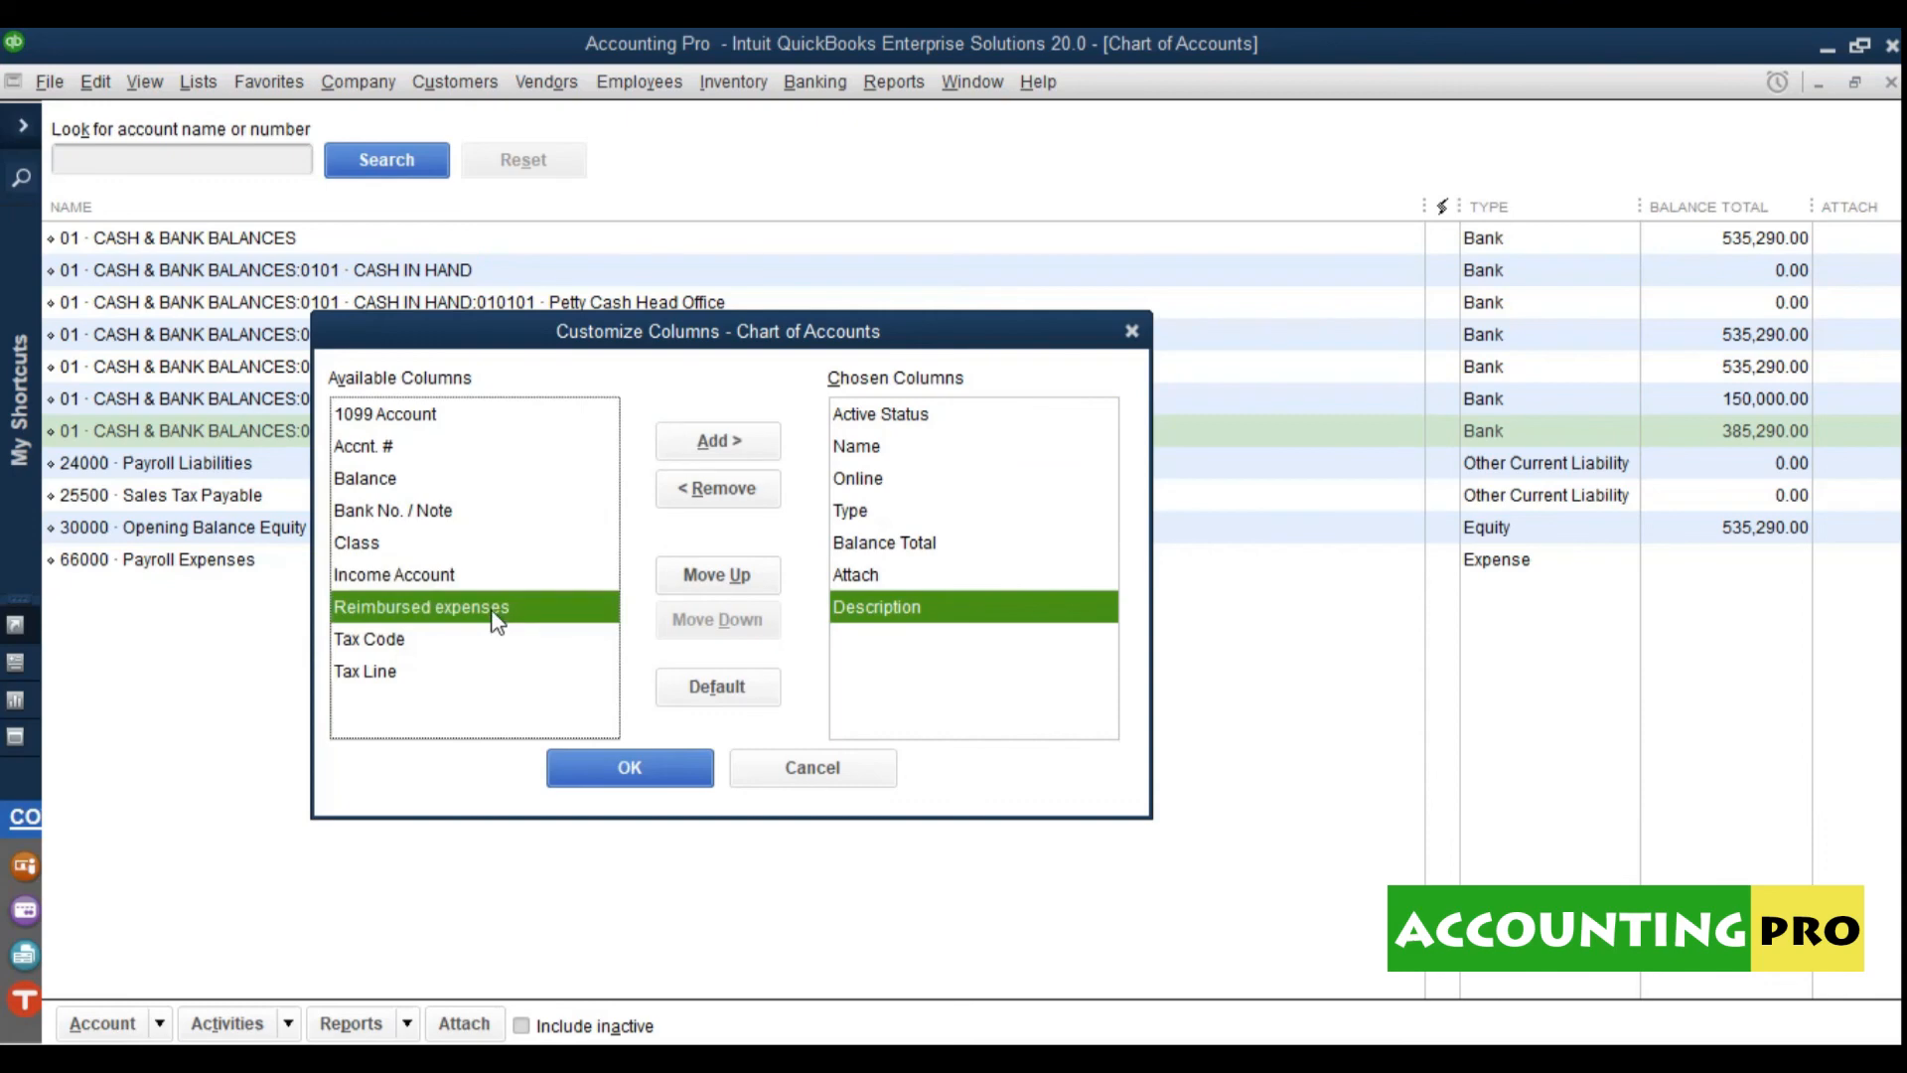
pyautogui.click(434, 584)
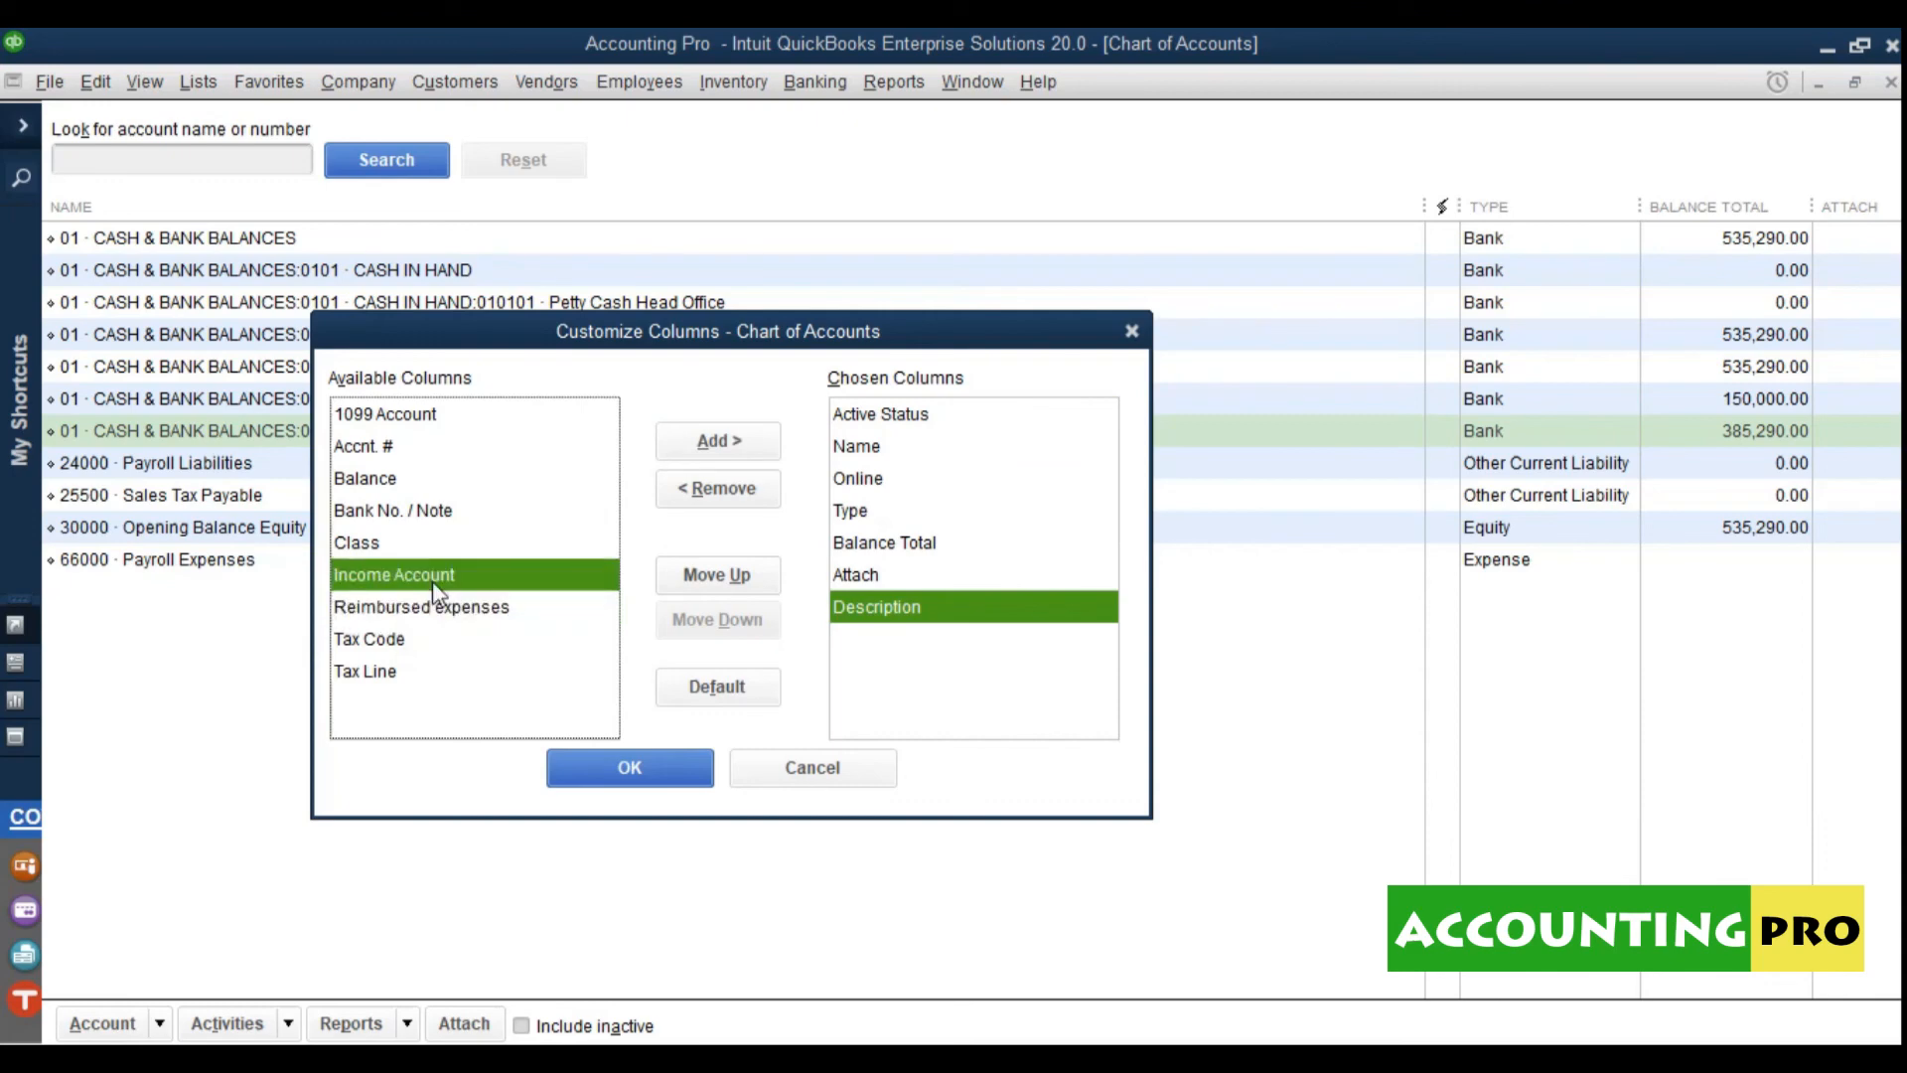
pyautogui.click(385, 642)
pyautogui.click(383, 676)
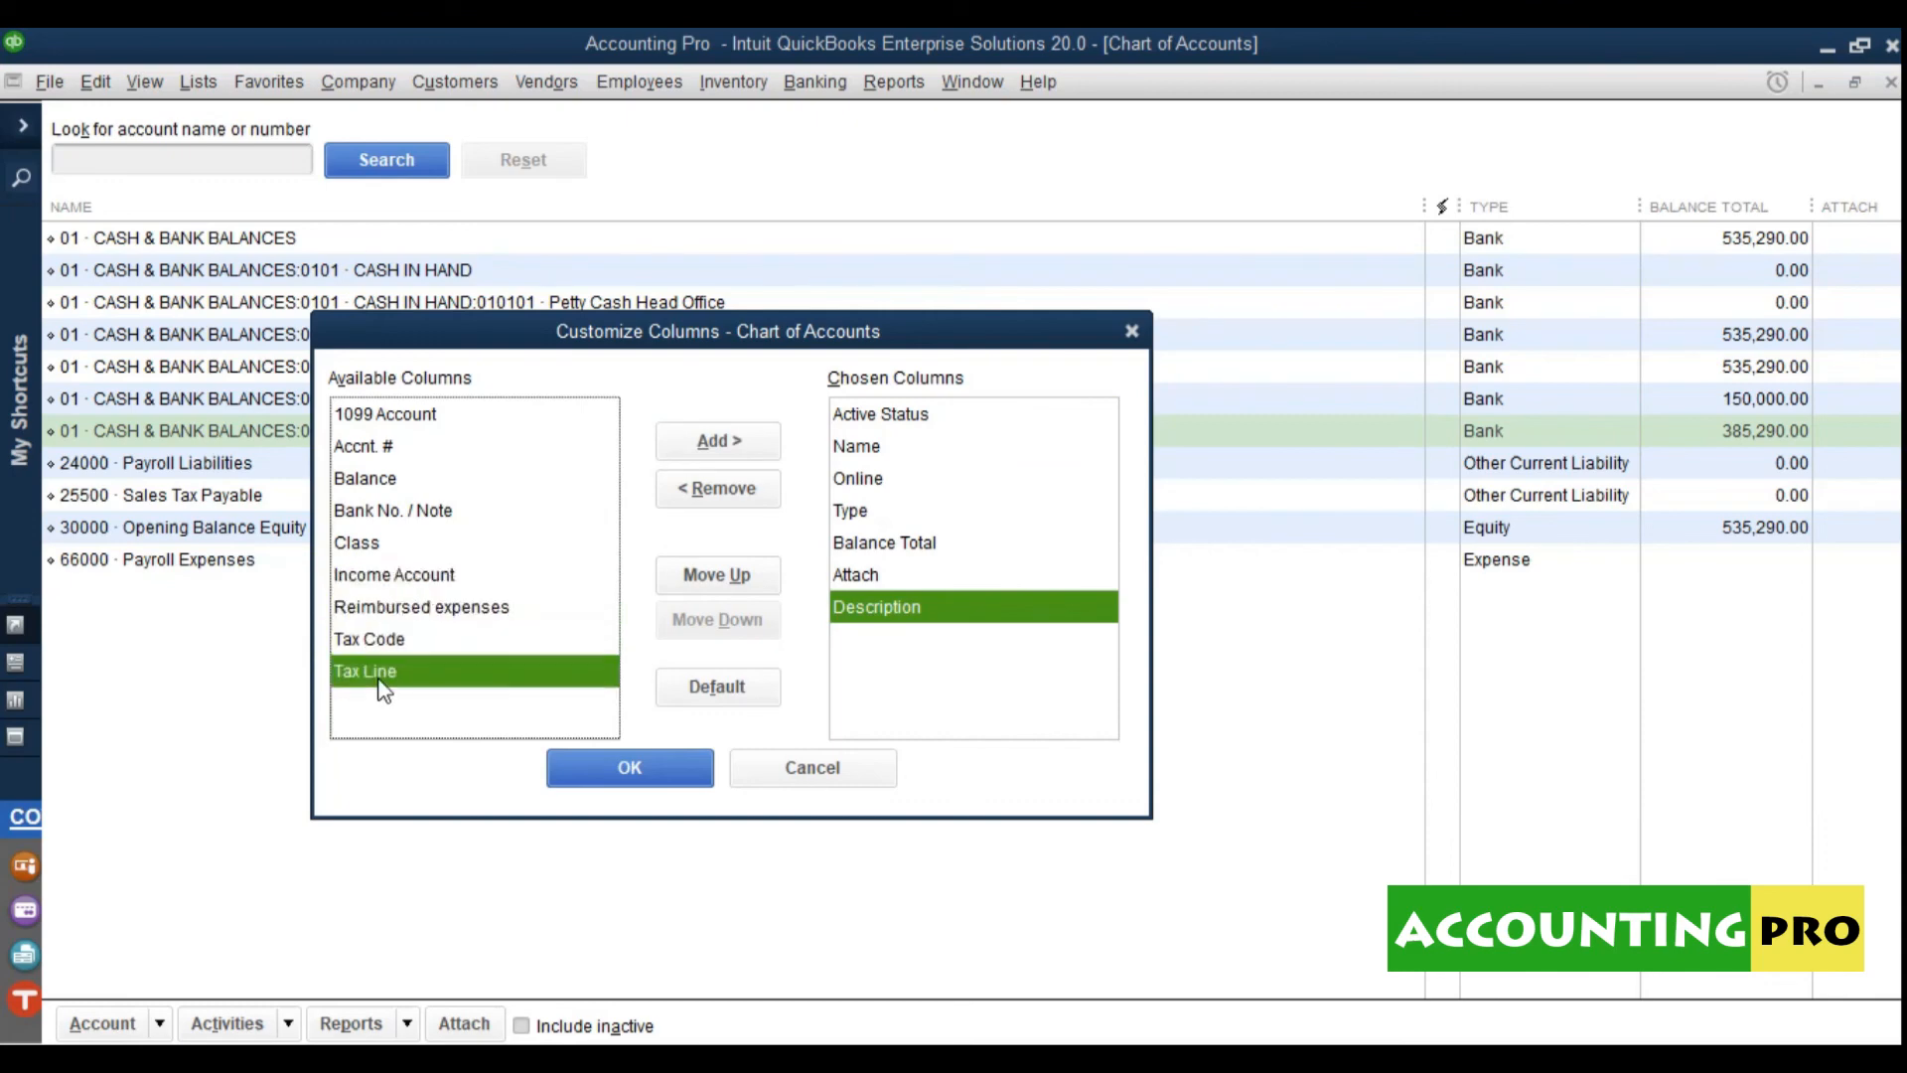
pyautogui.click(636, 770)
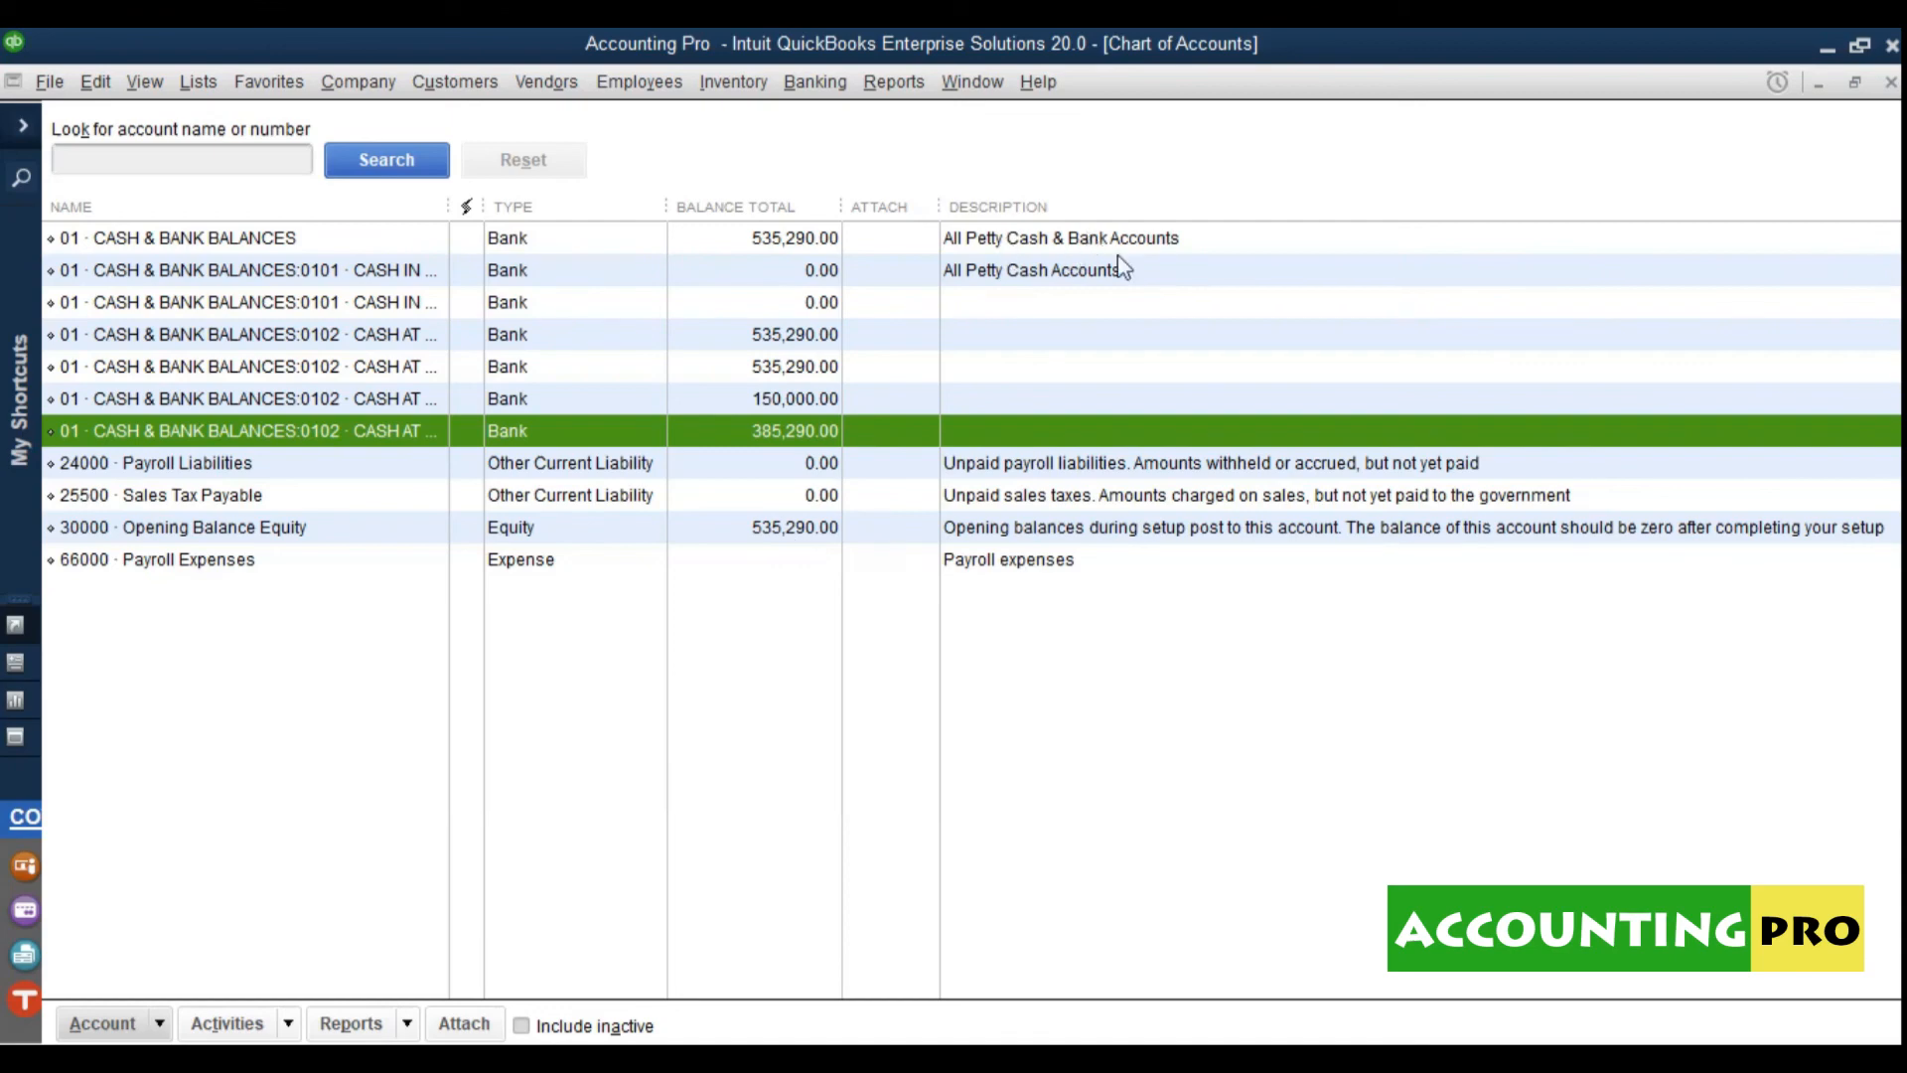
pyautogui.click(997, 277)
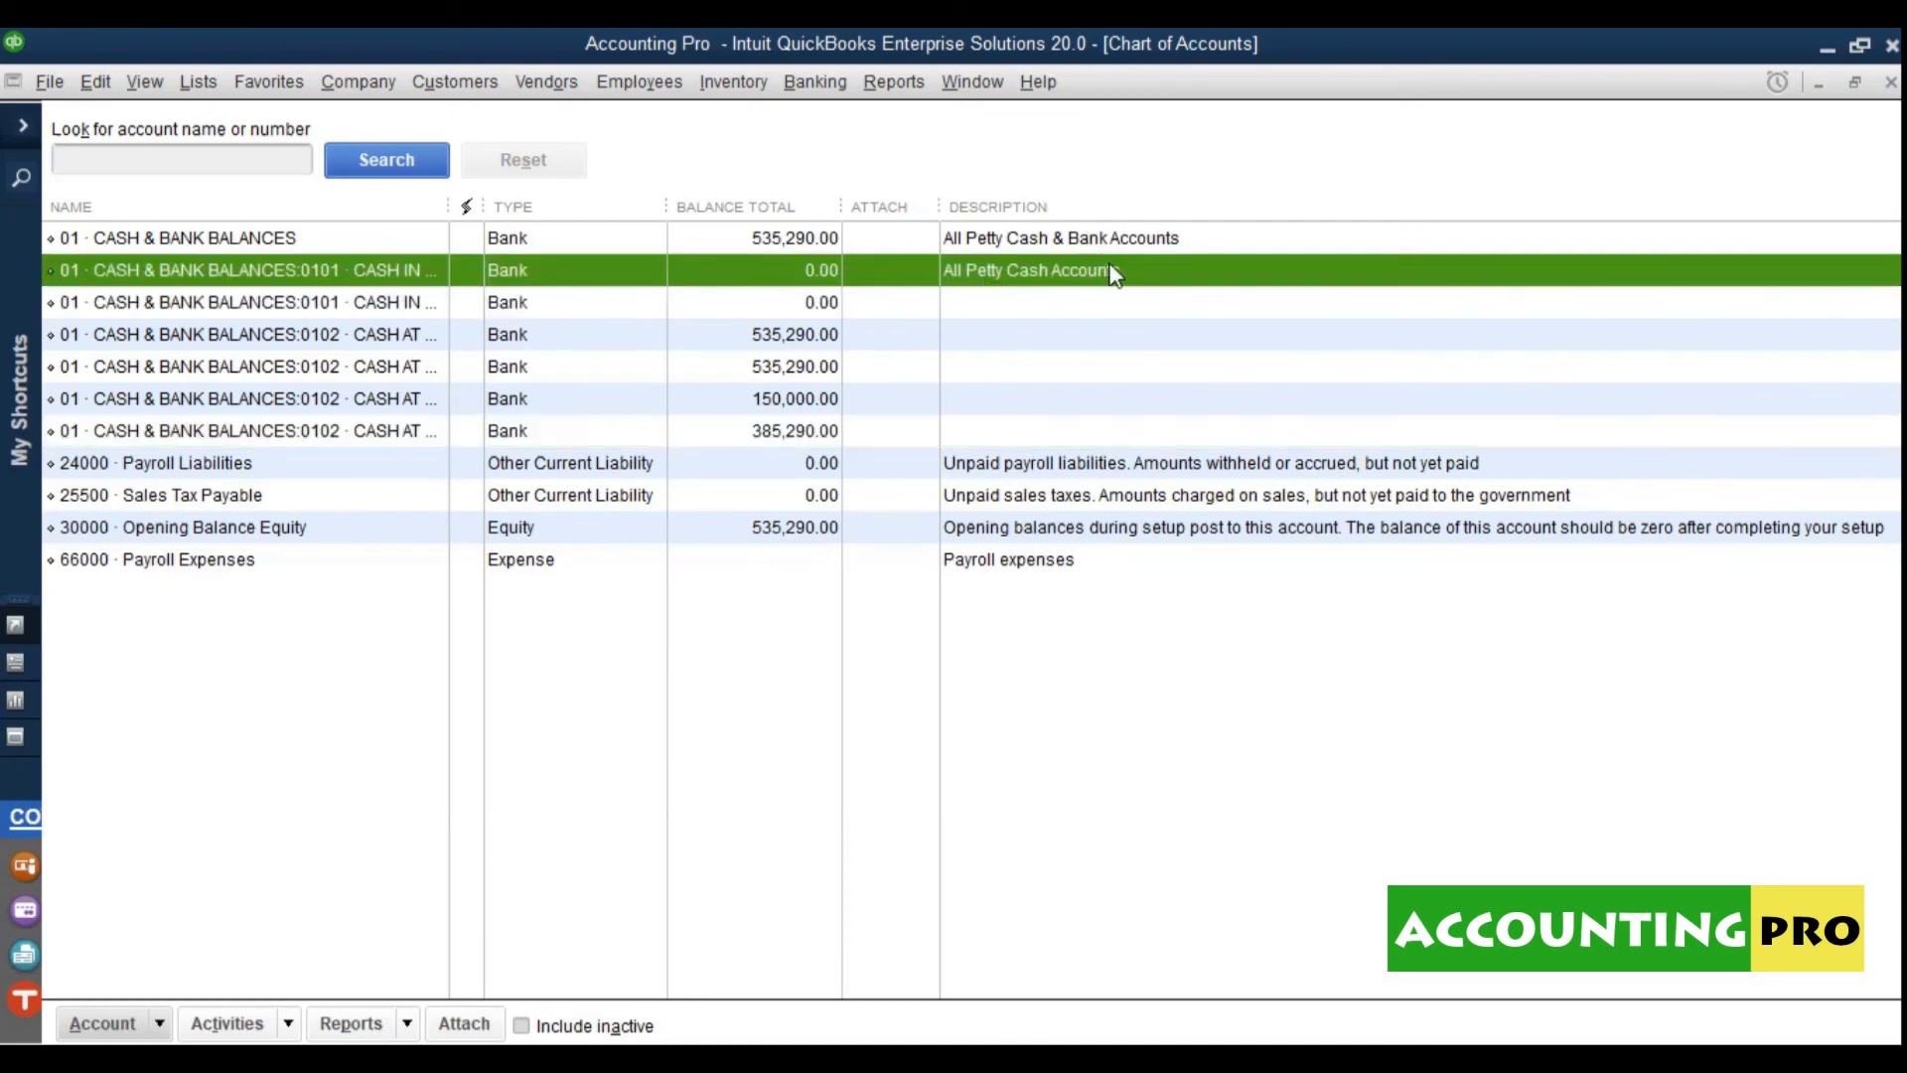
pyautogui.click(1001, 242)
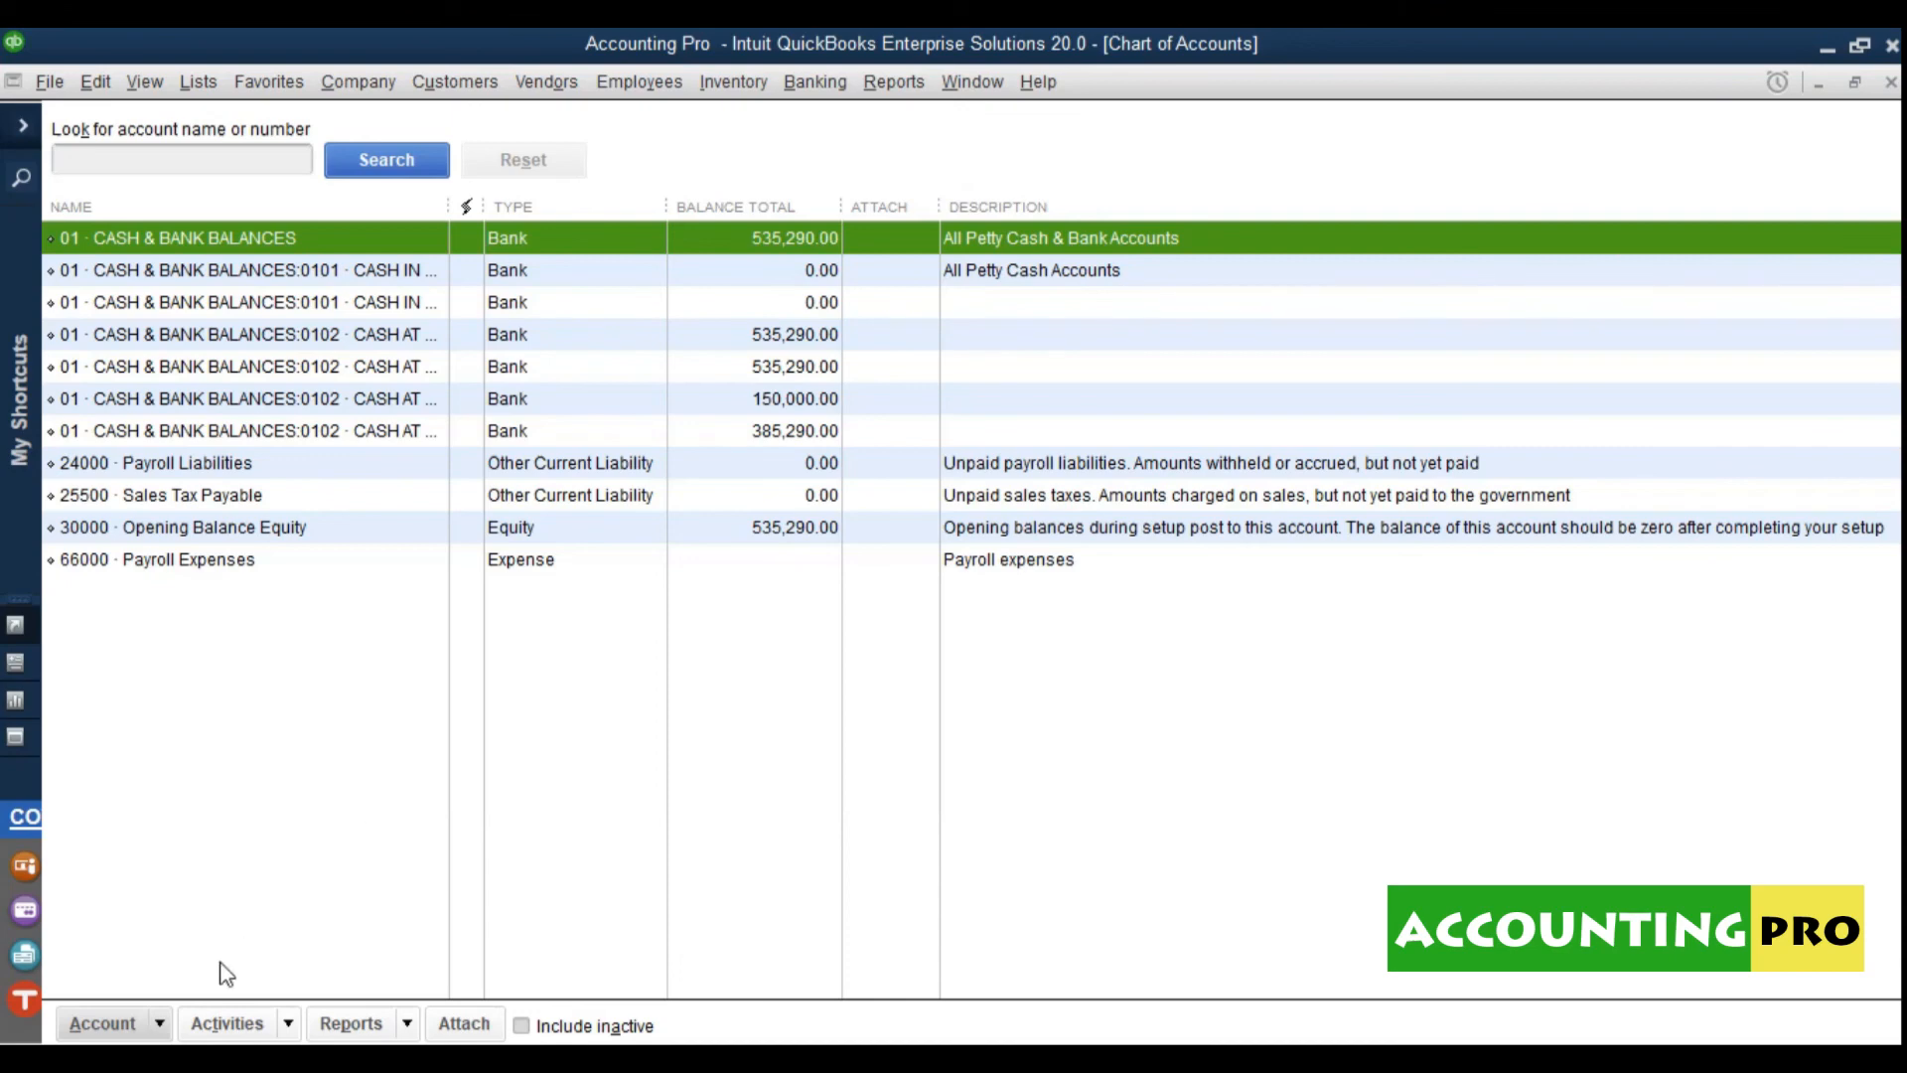
# Step: Open the Account actions list below the chart
pyautogui.click(157, 1025)
# Step: Remove the Online and Description columns, add Accnt #, and apply the changes
pyautogui.click(158, 821)
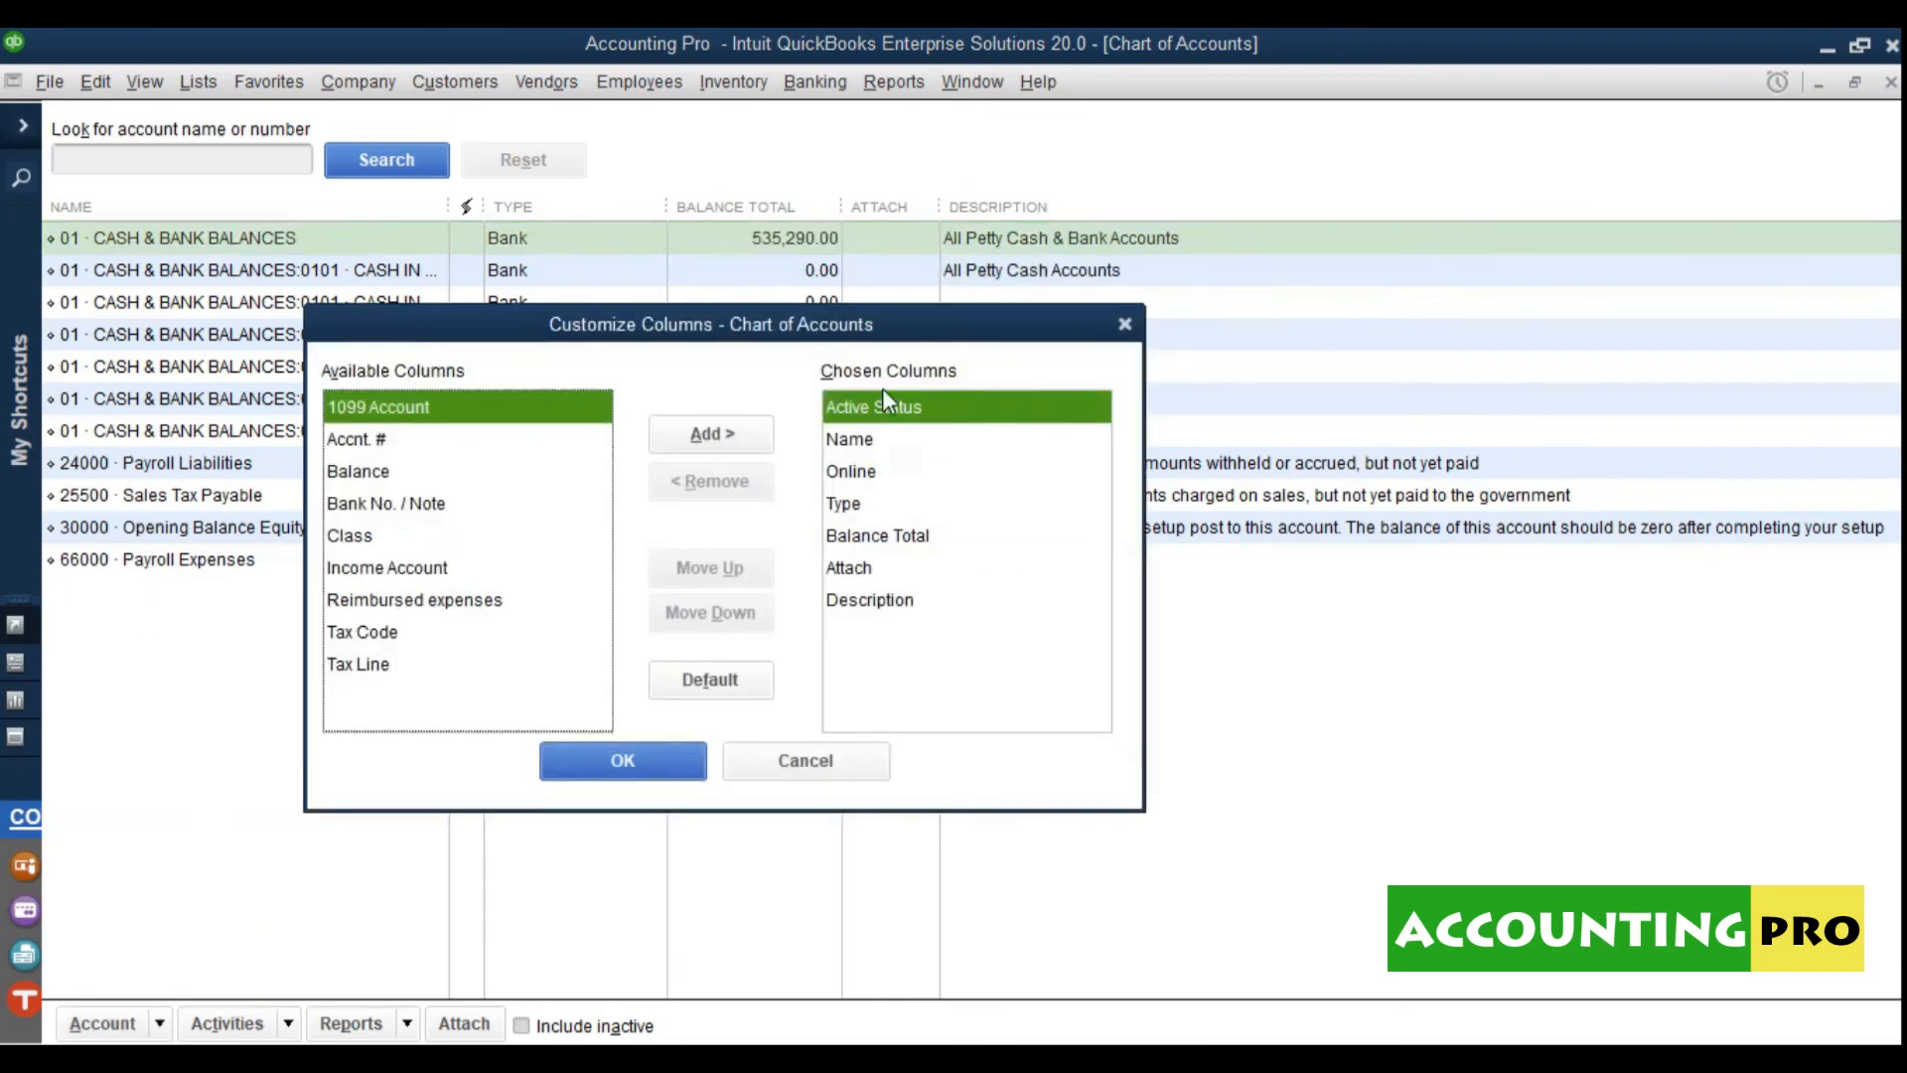
pyautogui.click(874, 437)
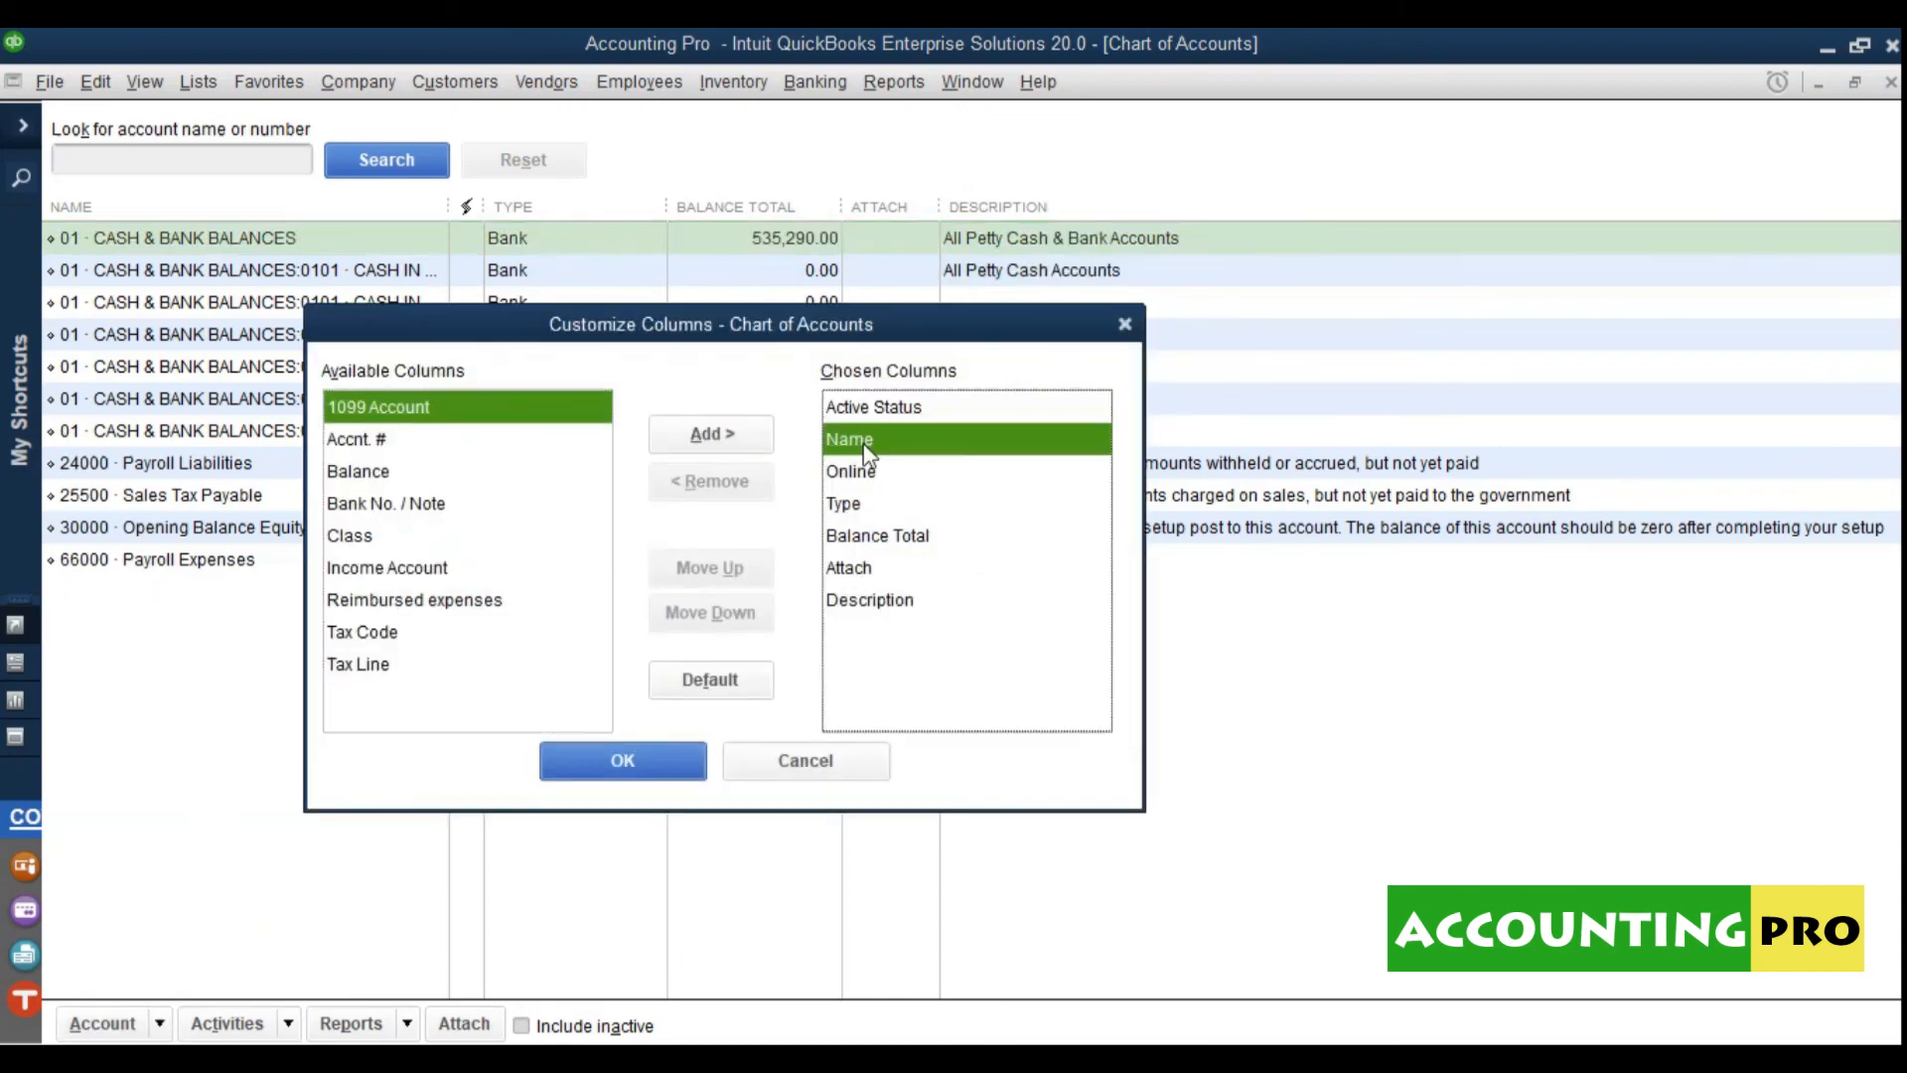
pyautogui.click(856, 477)
pyautogui.click(732, 481)
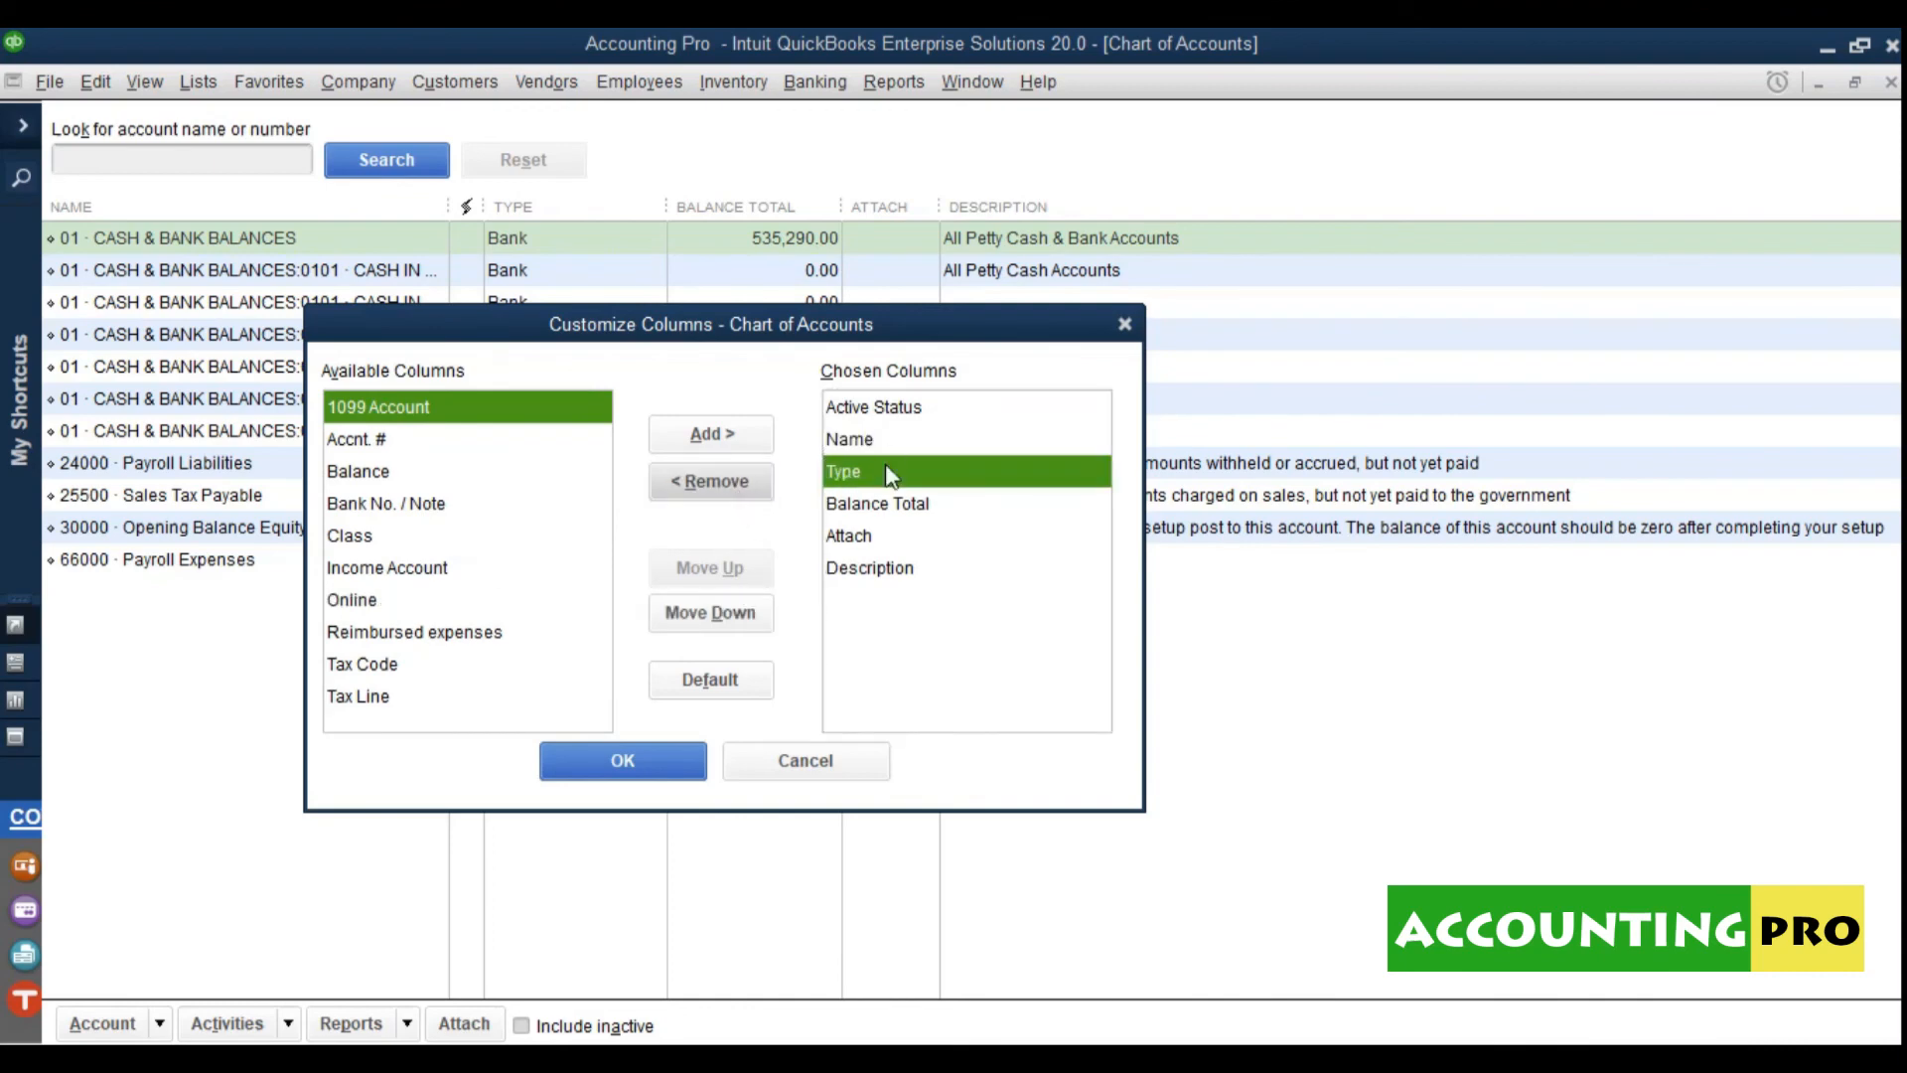
pyautogui.click(854, 506)
pyautogui.click(854, 536)
pyautogui.click(856, 571)
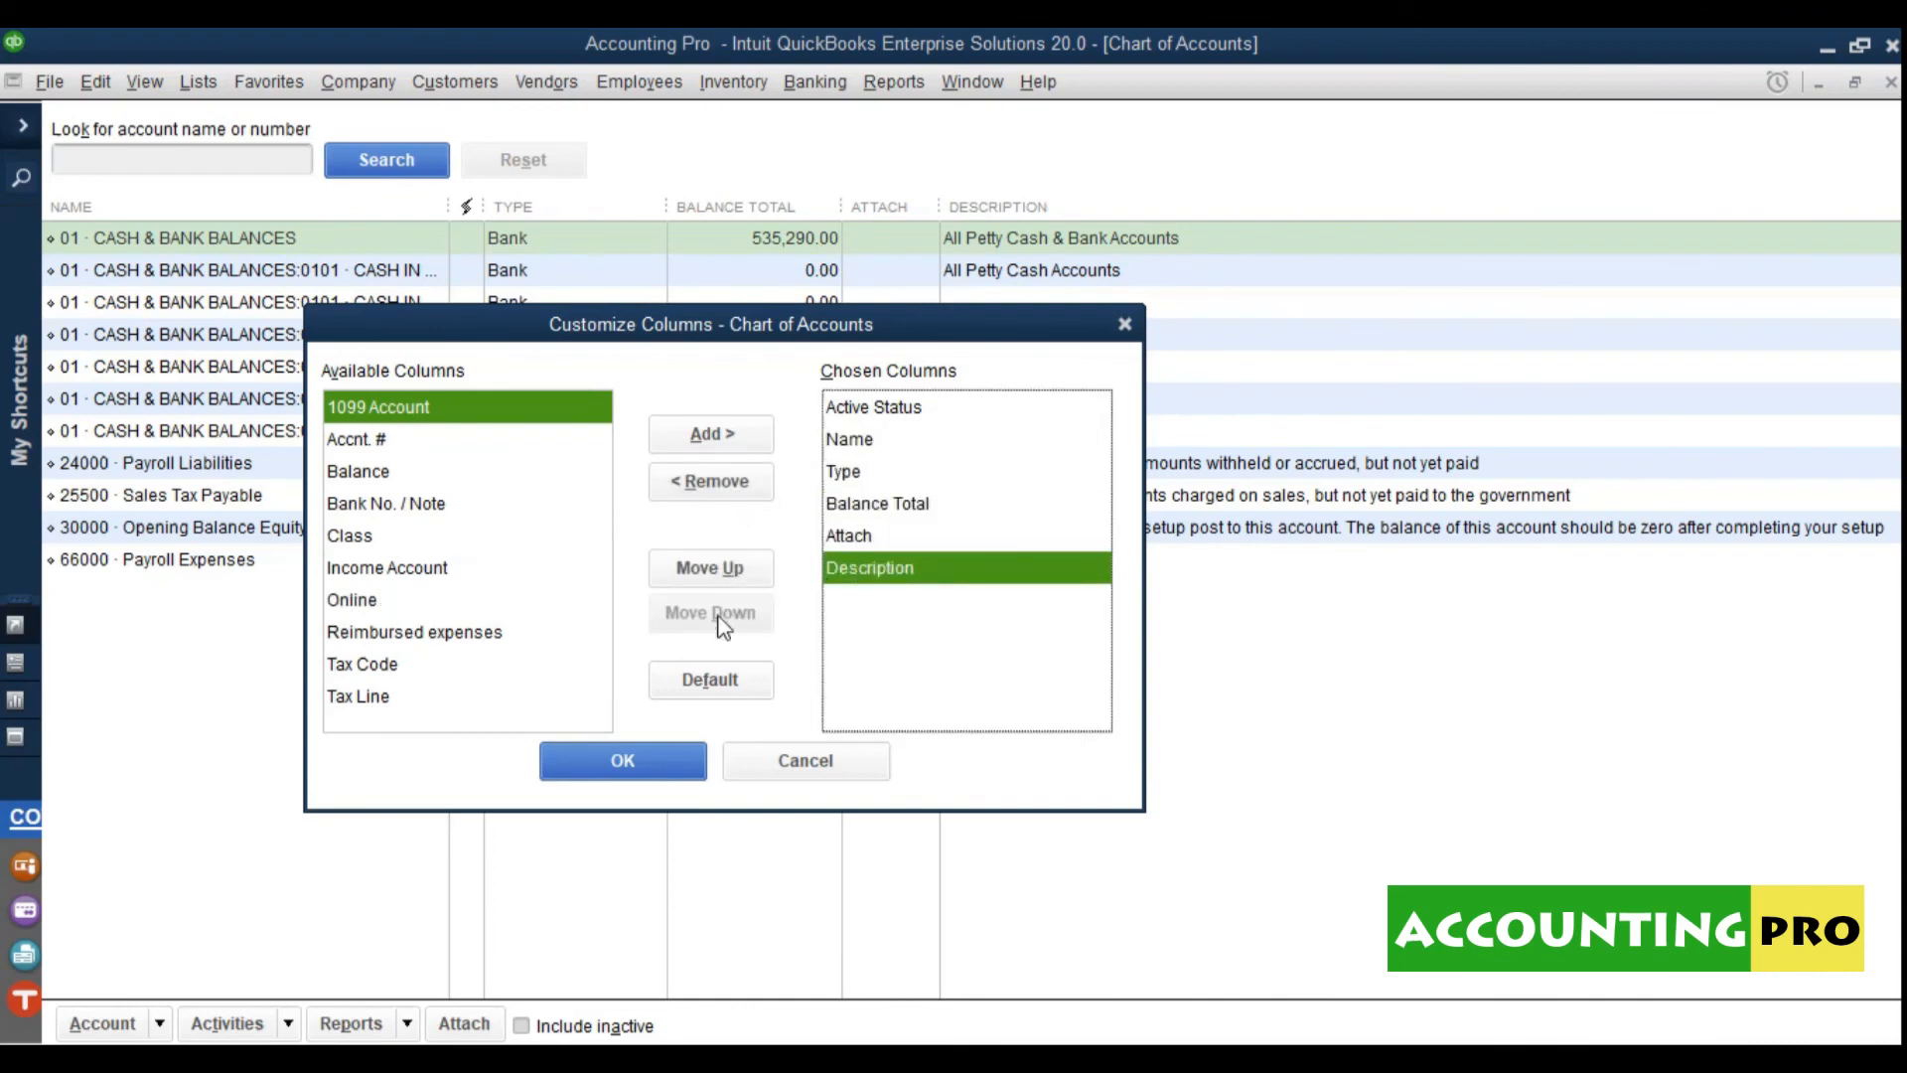
pyautogui.click(717, 483)
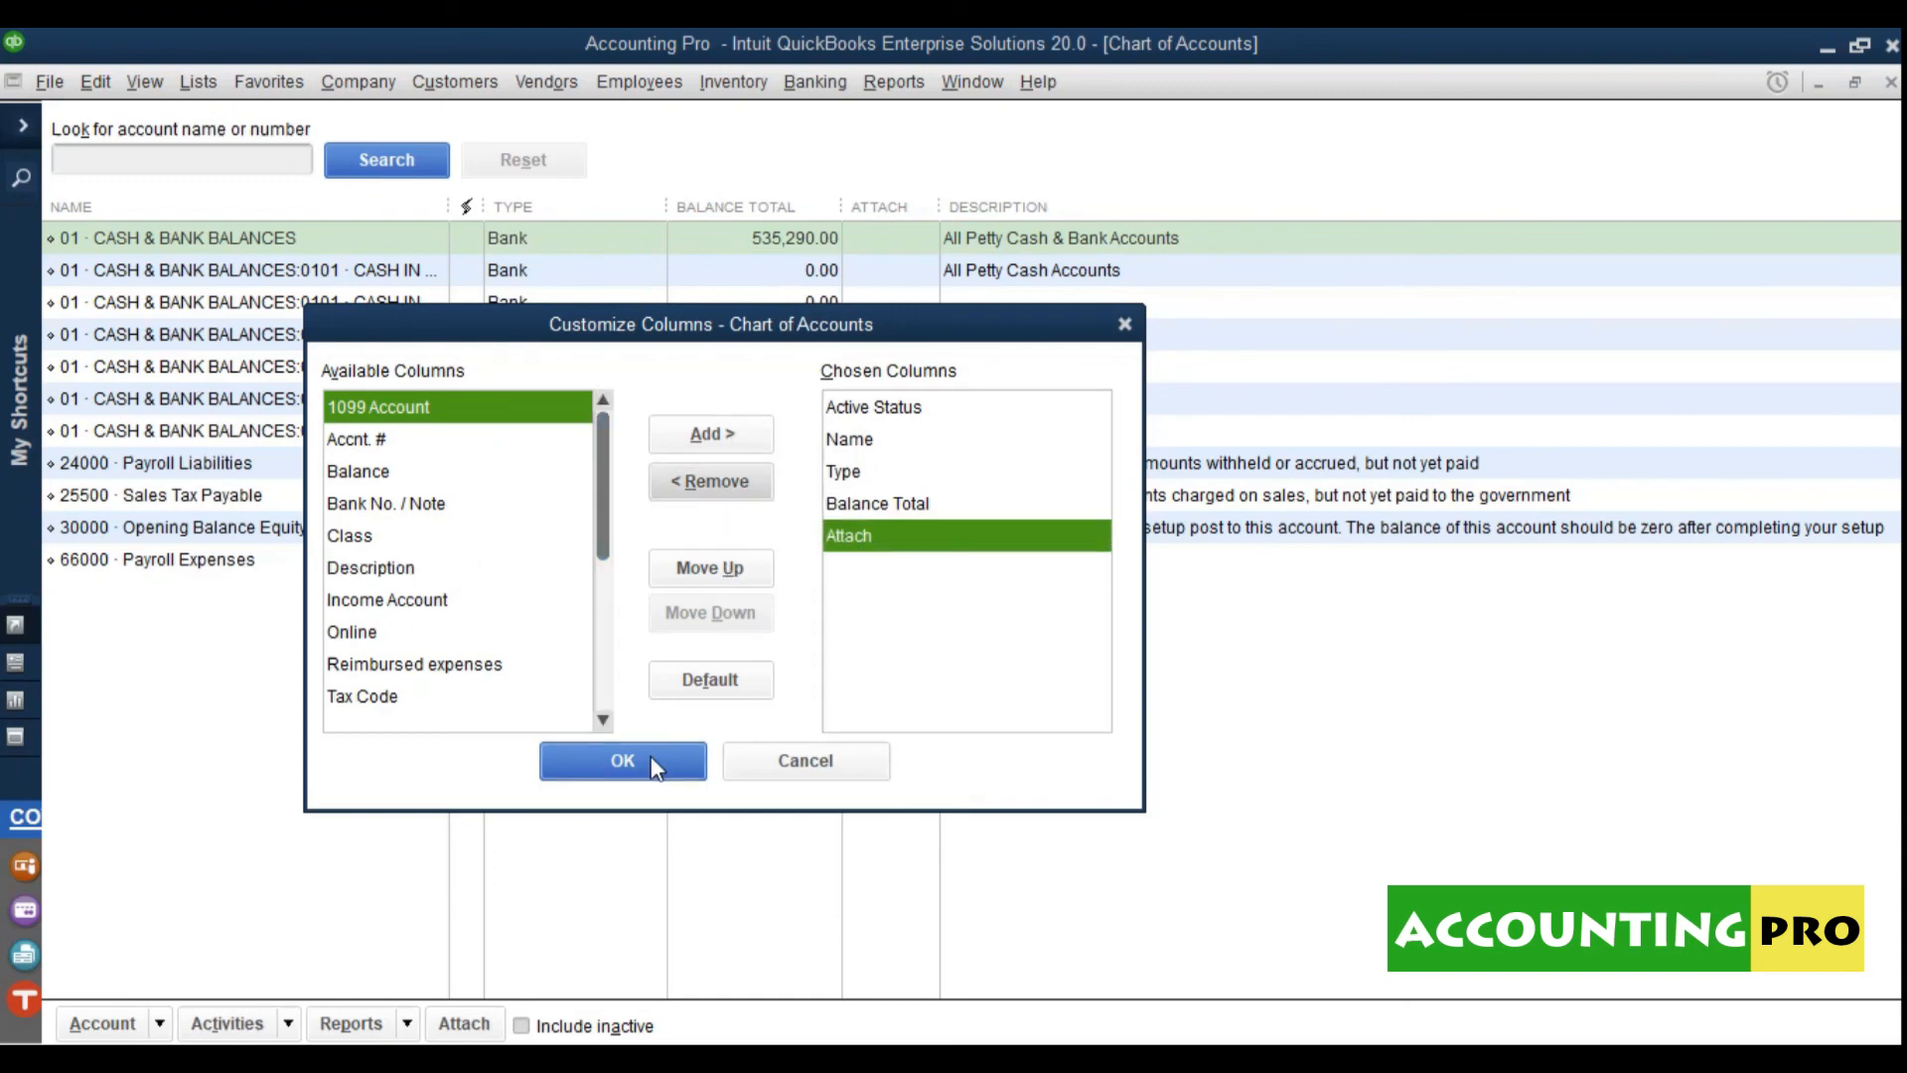
pyautogui.click(502, 440)
pyautogui.click(711, 434)
pyautogui.click(916, 434)
pyautogui.click(916, 409)
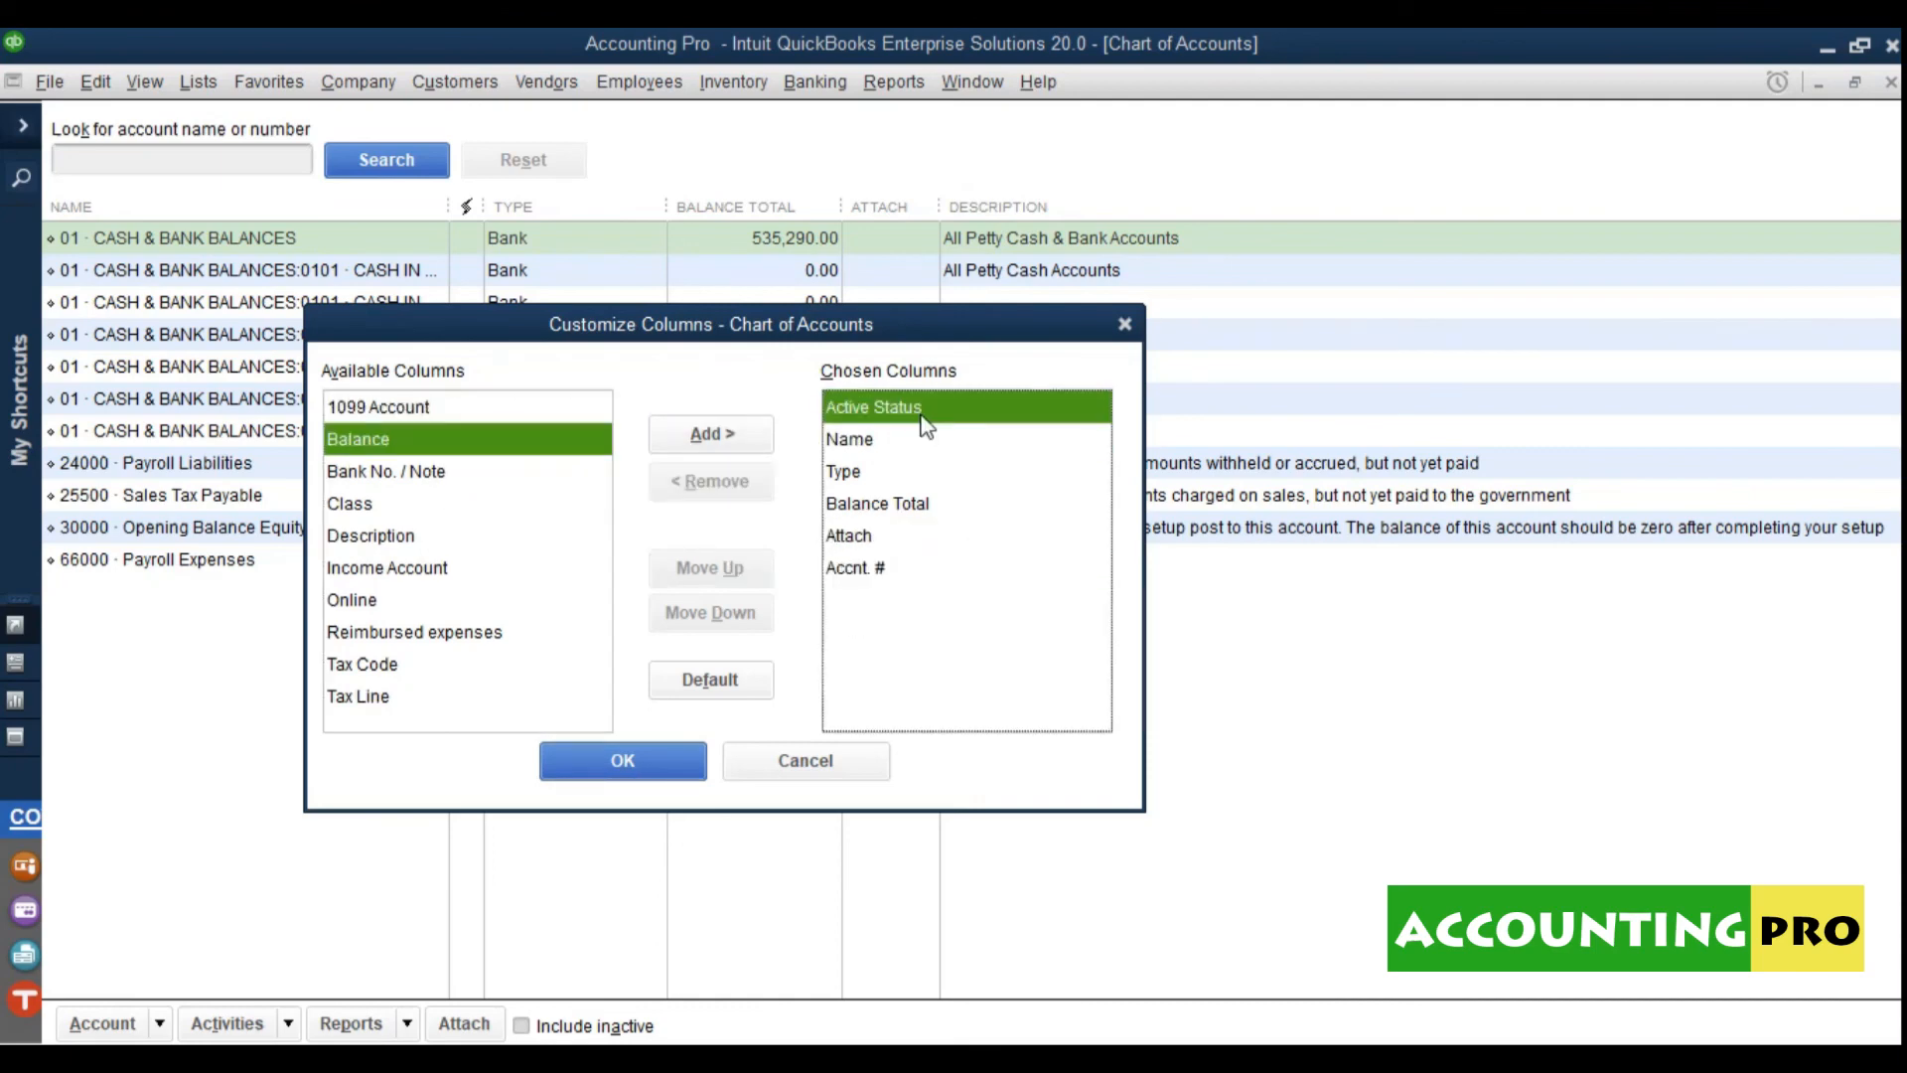
pyautogui.click(672, 761)
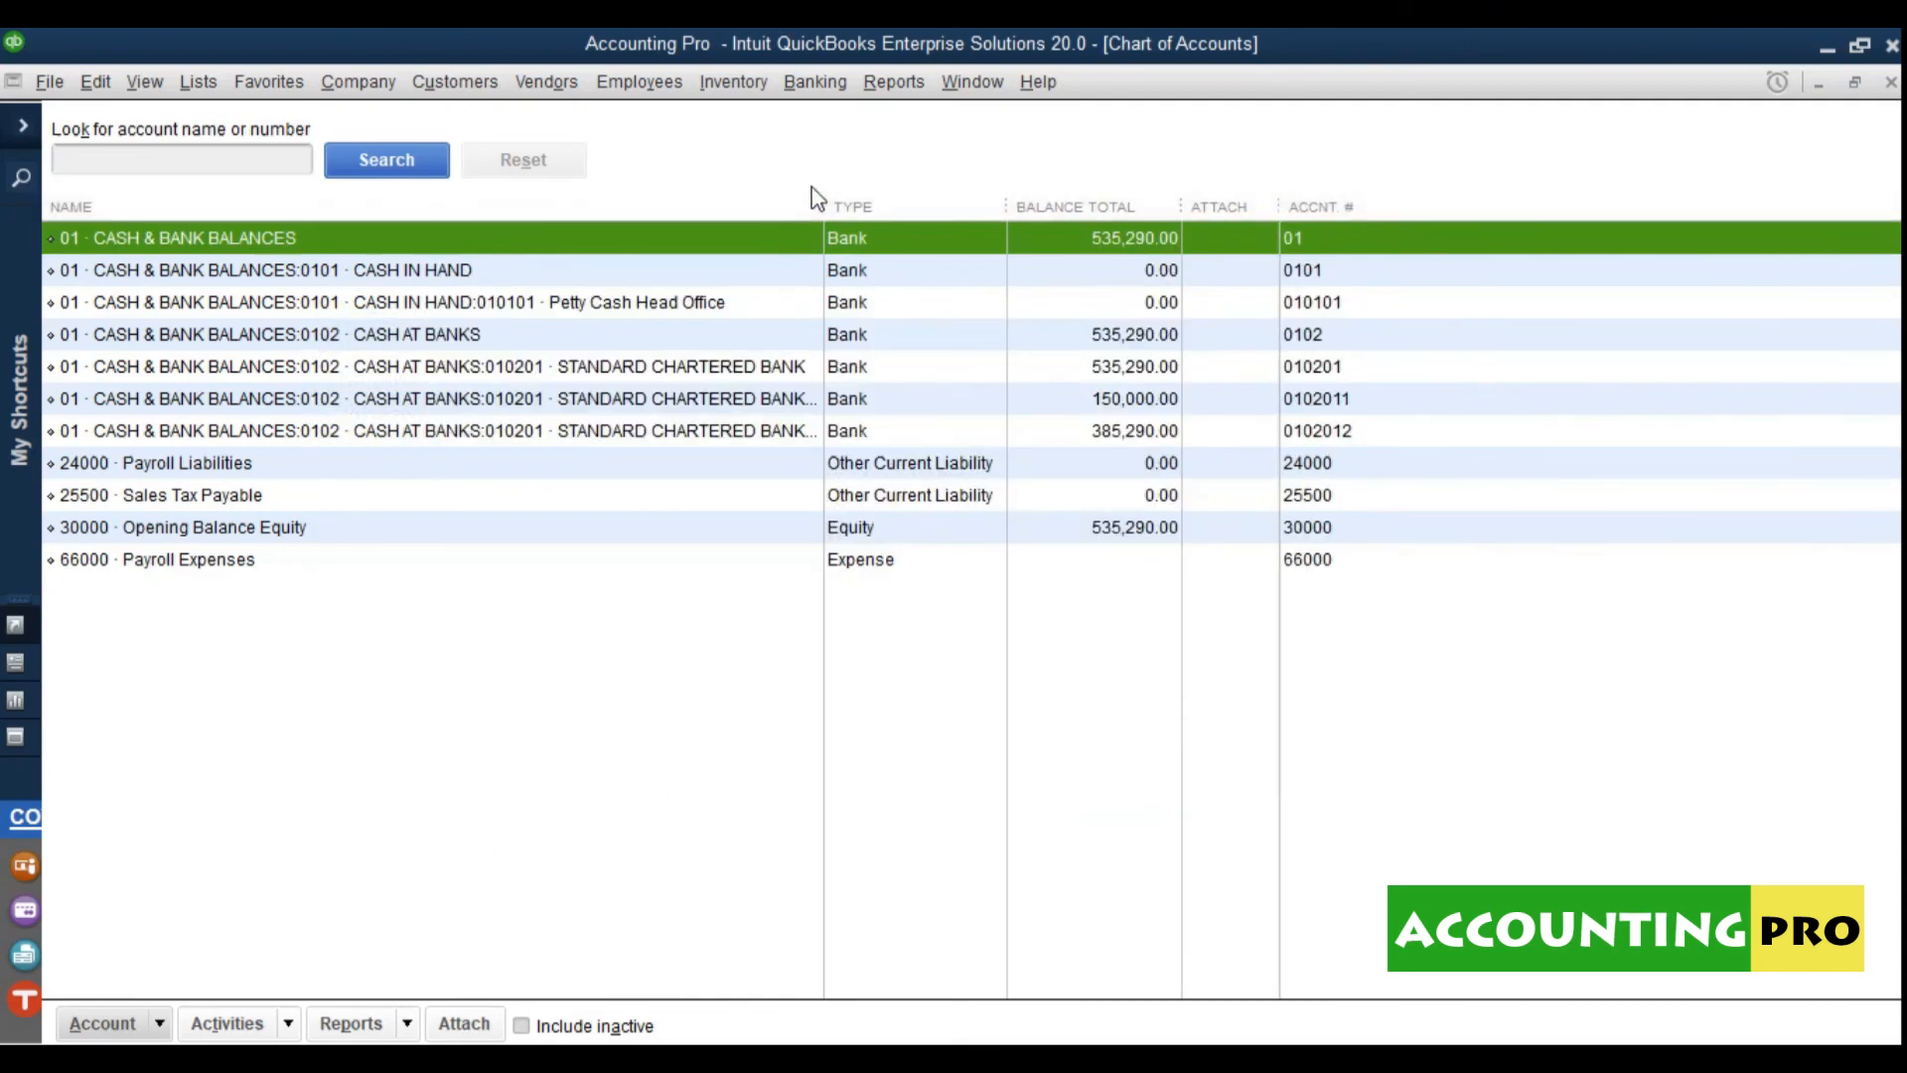
# Step: Move Accnt # up twice so it sits directly after Name, and apply the order
pyautogui.click(159, 1024)
pyautogui.click(245, 822)
pyautogui.click(839, 561)
pyautogui.click(703, 562)
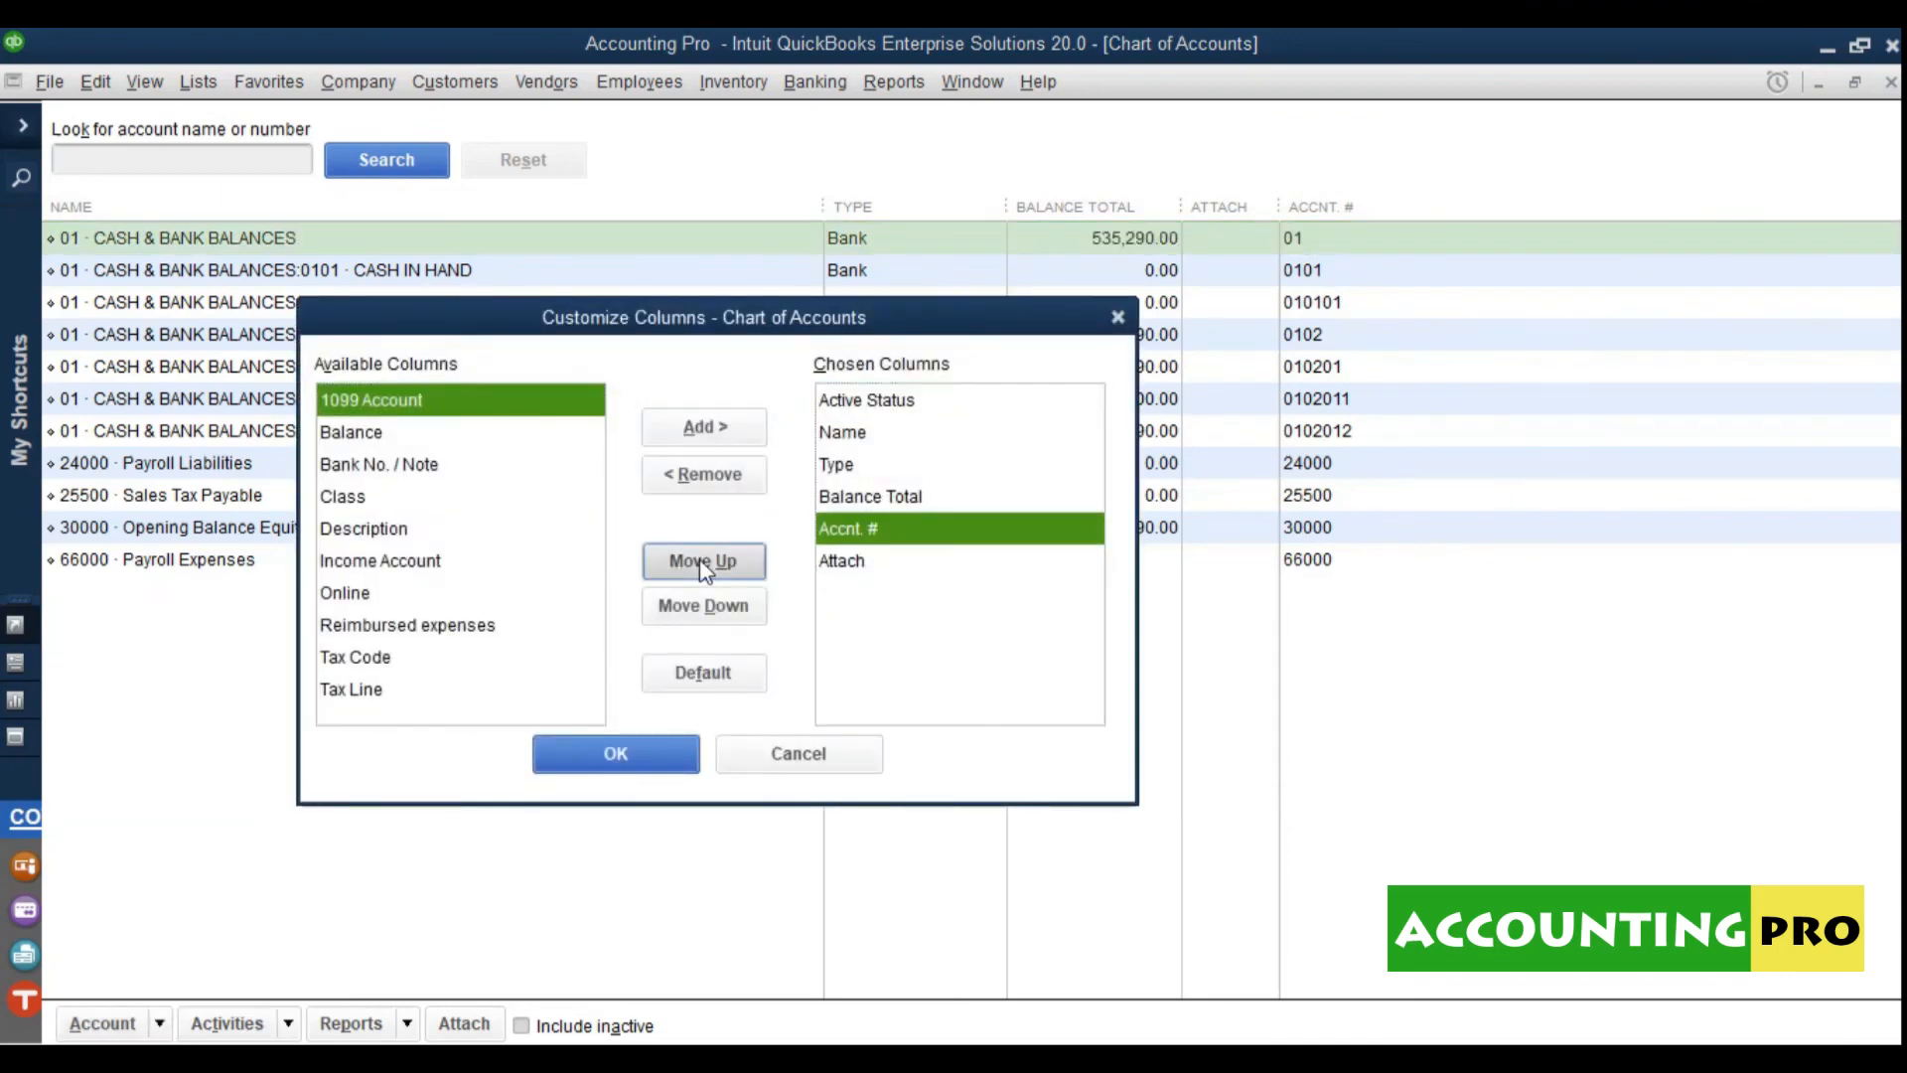
pyautogui.click(703, 562)
pyautogui.click(704, 562)
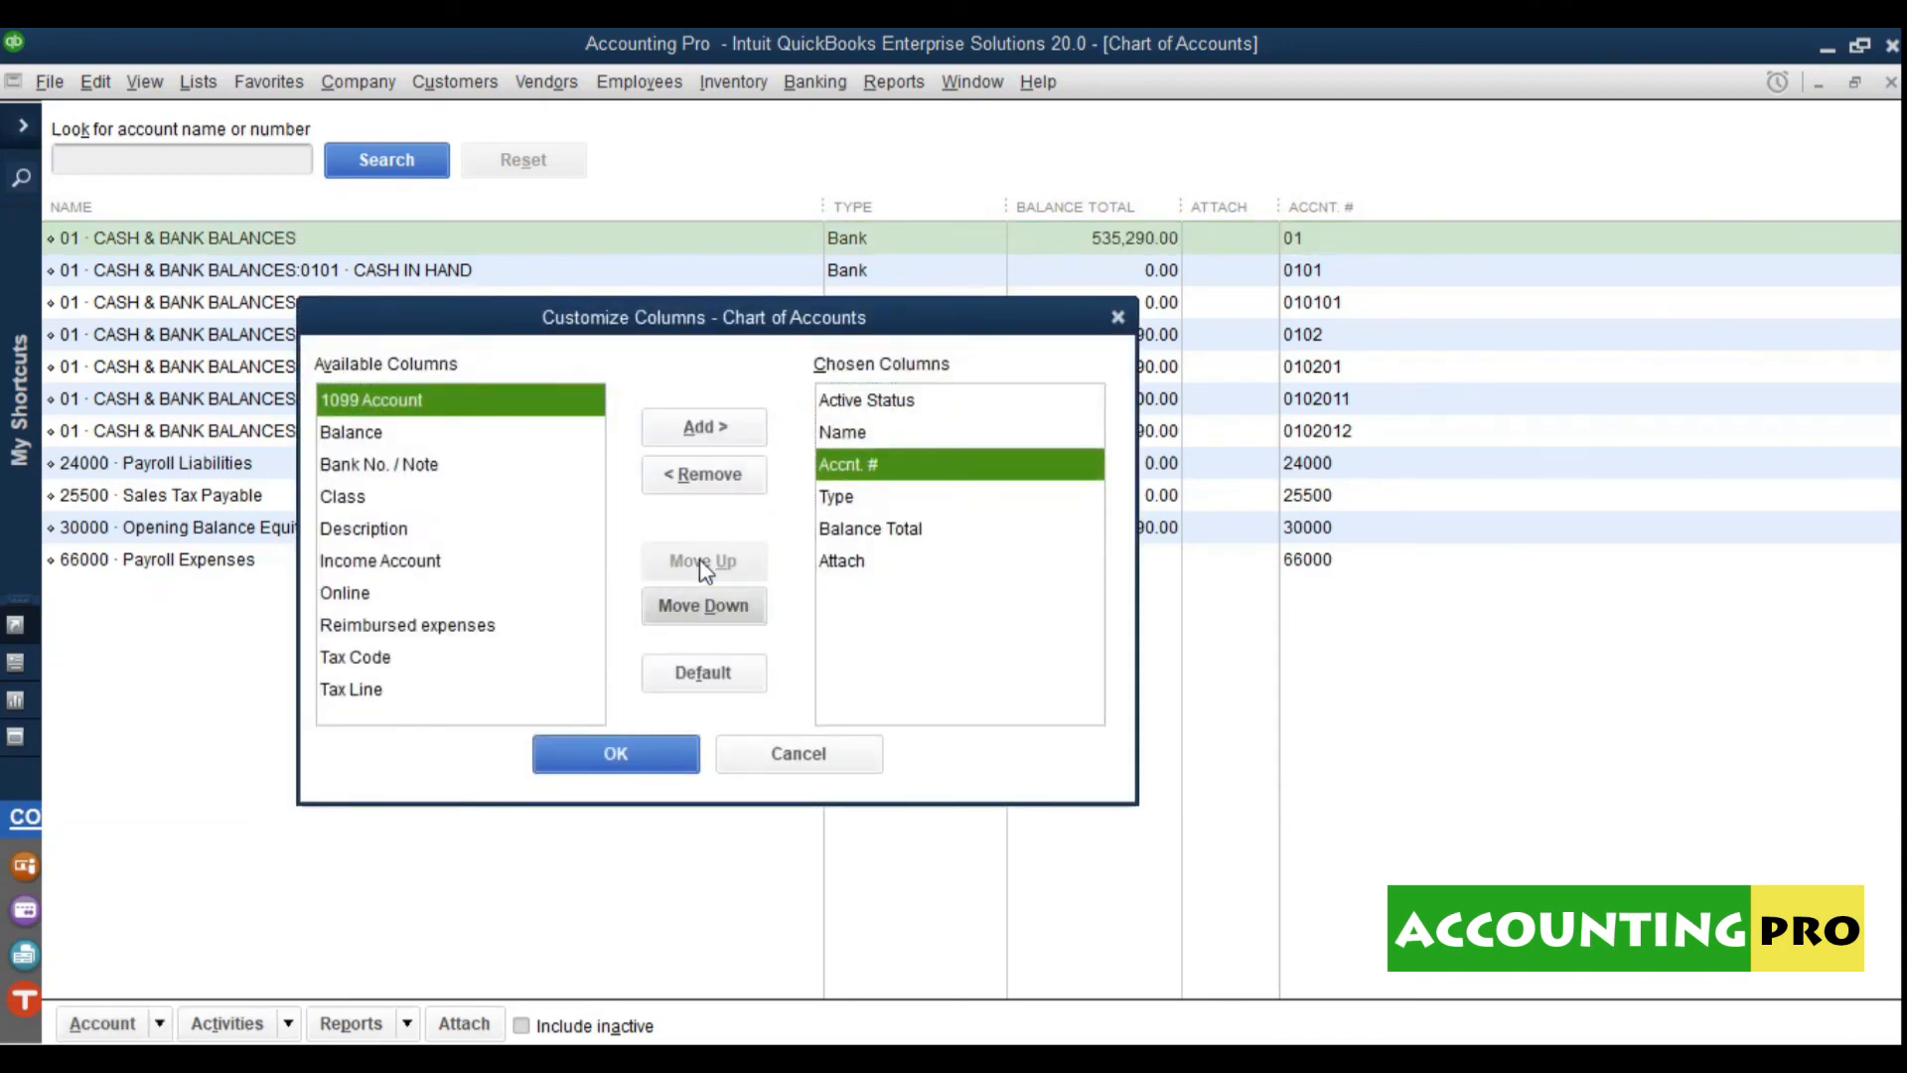
pyautogui.click(852, 434)
pyautogui.click(849, 466)
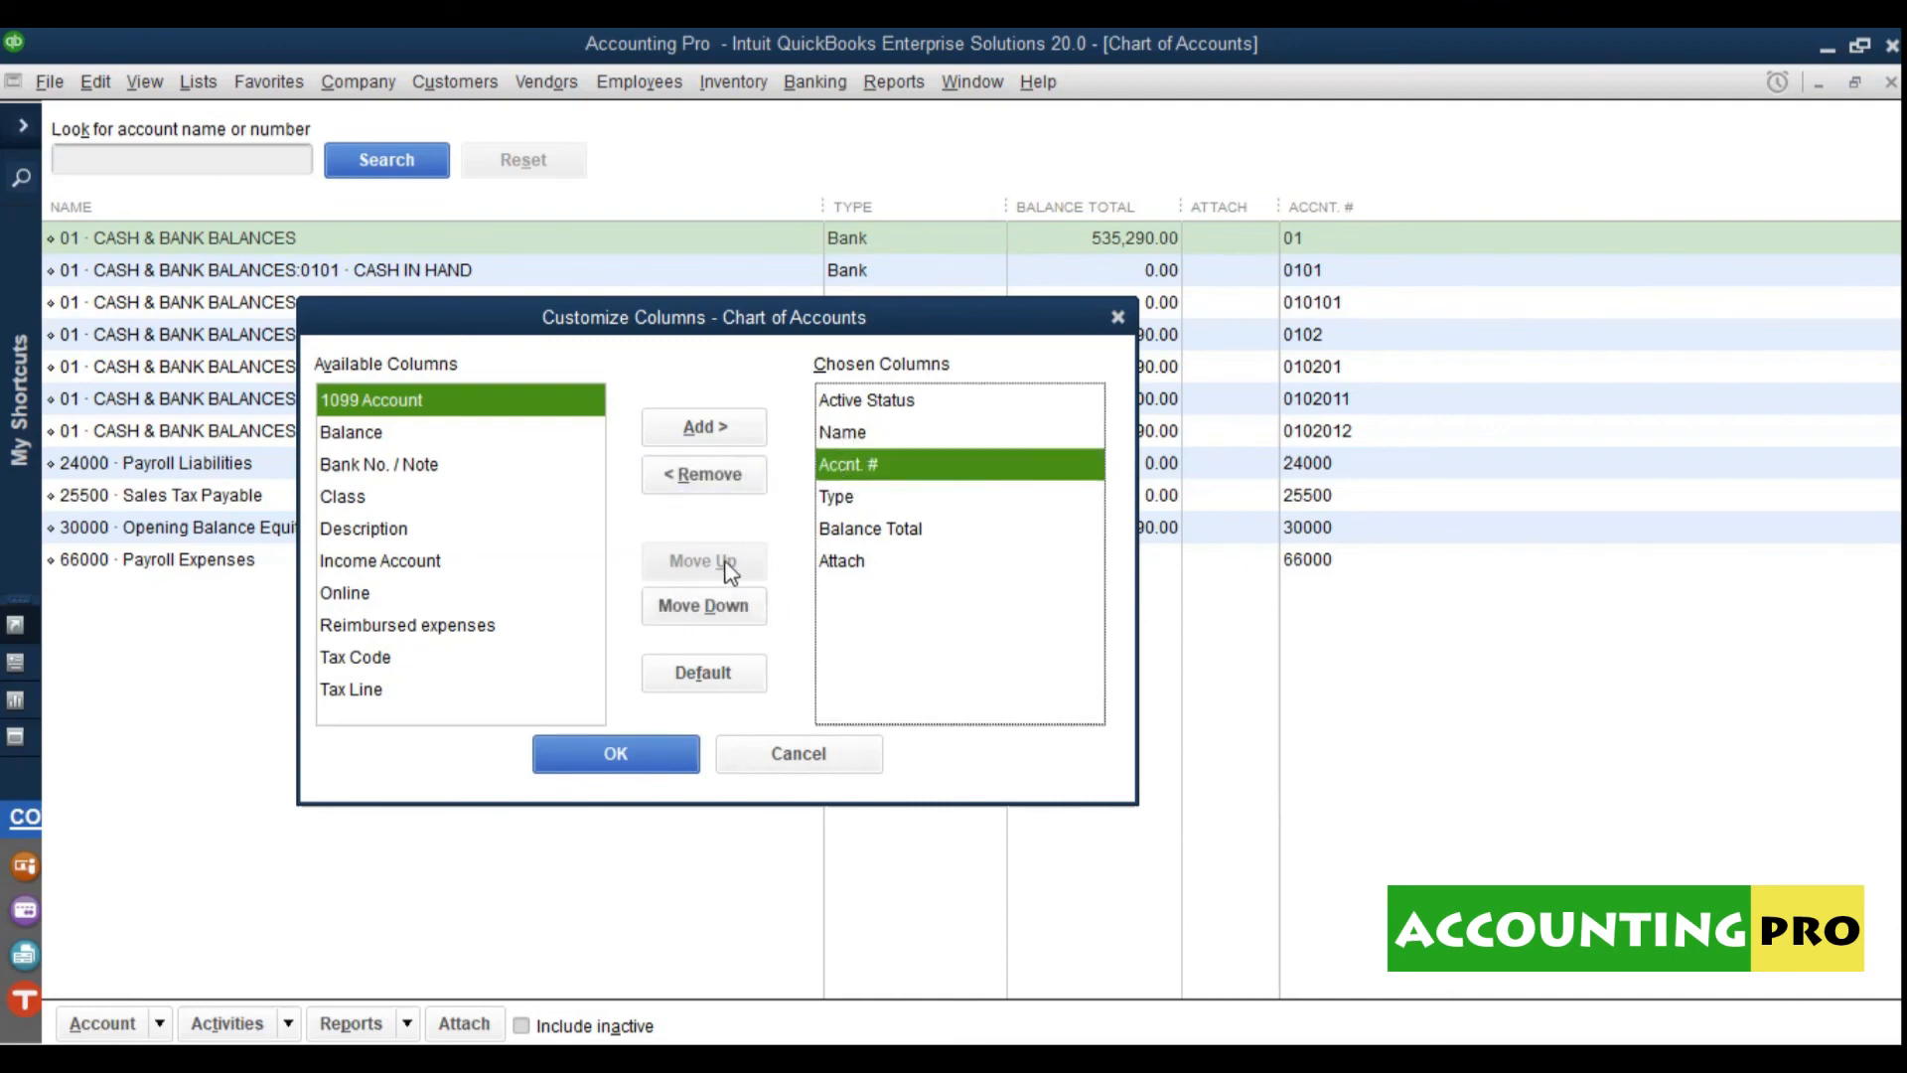
pyautogui.click(860, 499)
pyautogui.click(858, 528)
pyautogui.click(840, 562)
pyautogui.click(635, 753)
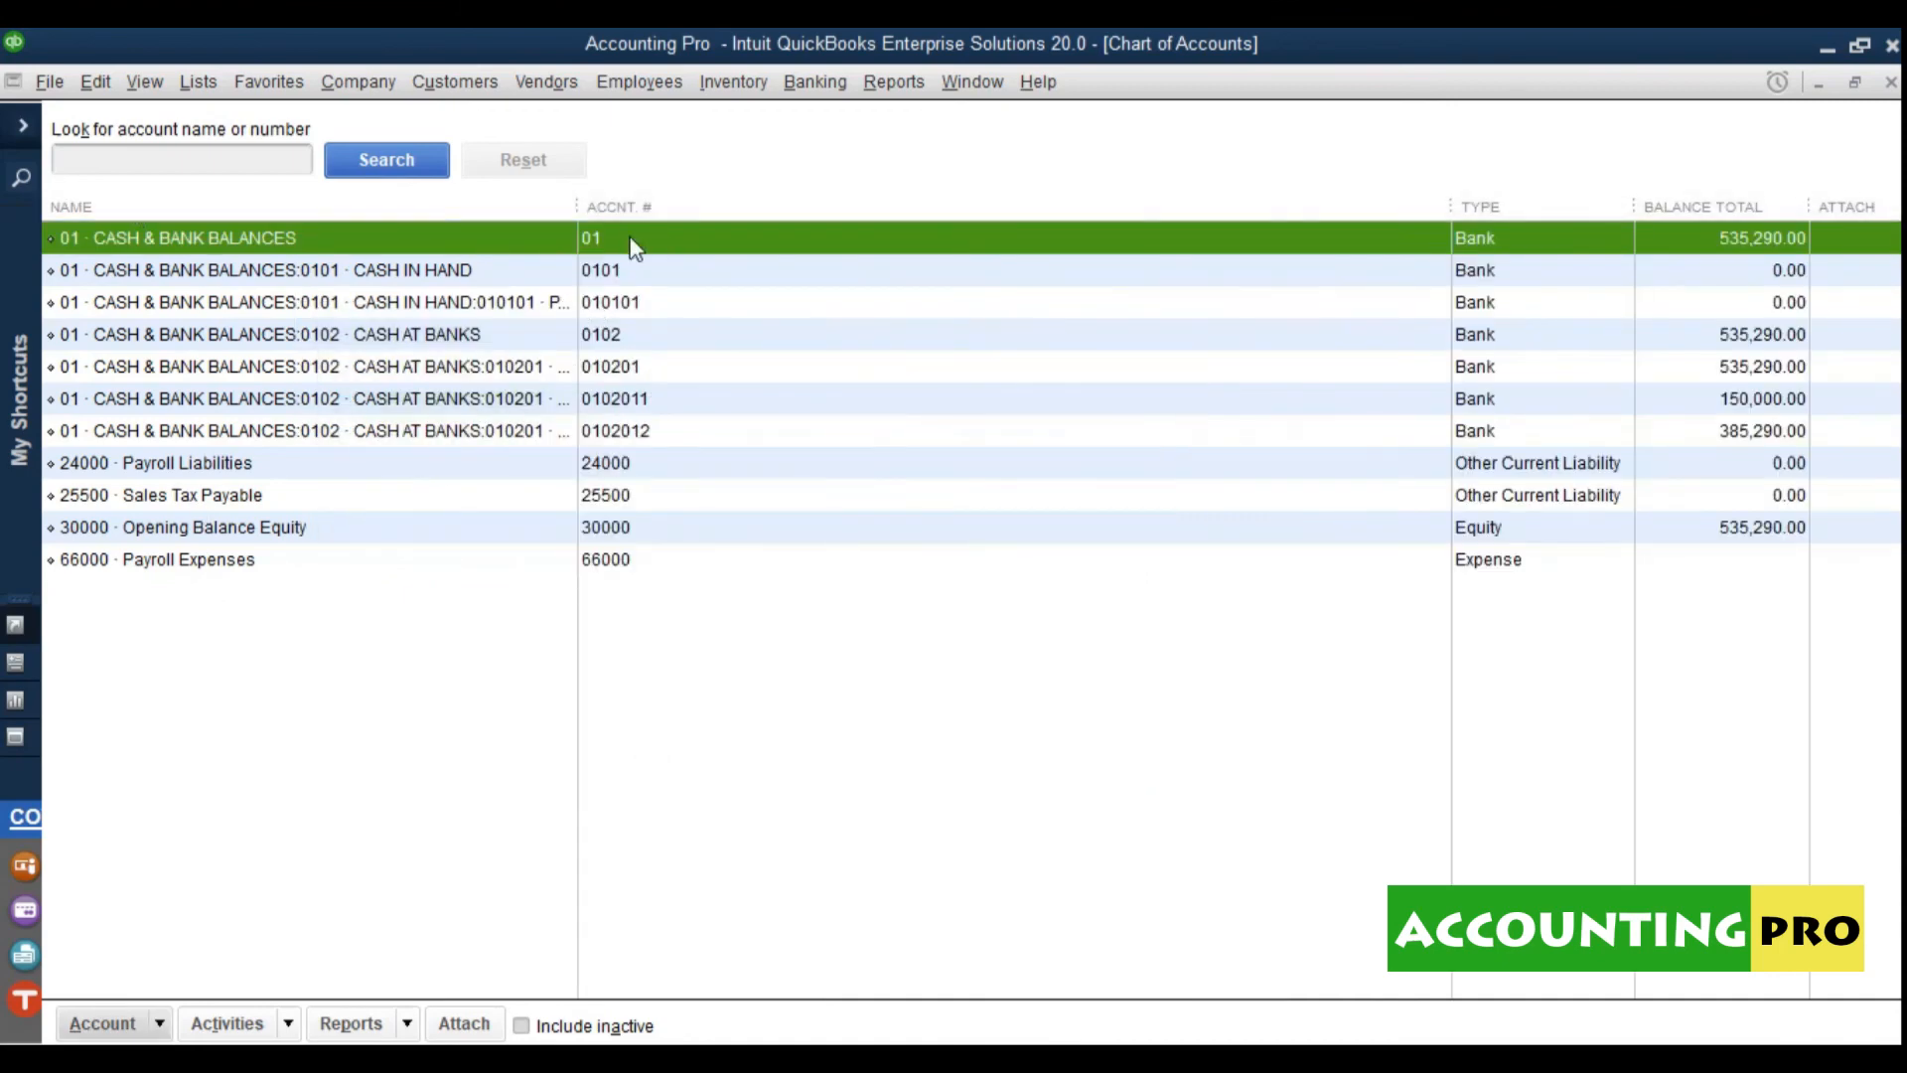
# Step: Narrow the Accnt #, Type and Balance Total columns and widen Name to show full account names
pyautogui.moveTo(1448, 206); pyautogui.dragTo(989, 216)
pyautogui.moveTo(579, 212); pyautogui.dragTo(1237, 231)
pyautogui.moveTo(1498, 217); pyautogui.dragTo(1438, 220)
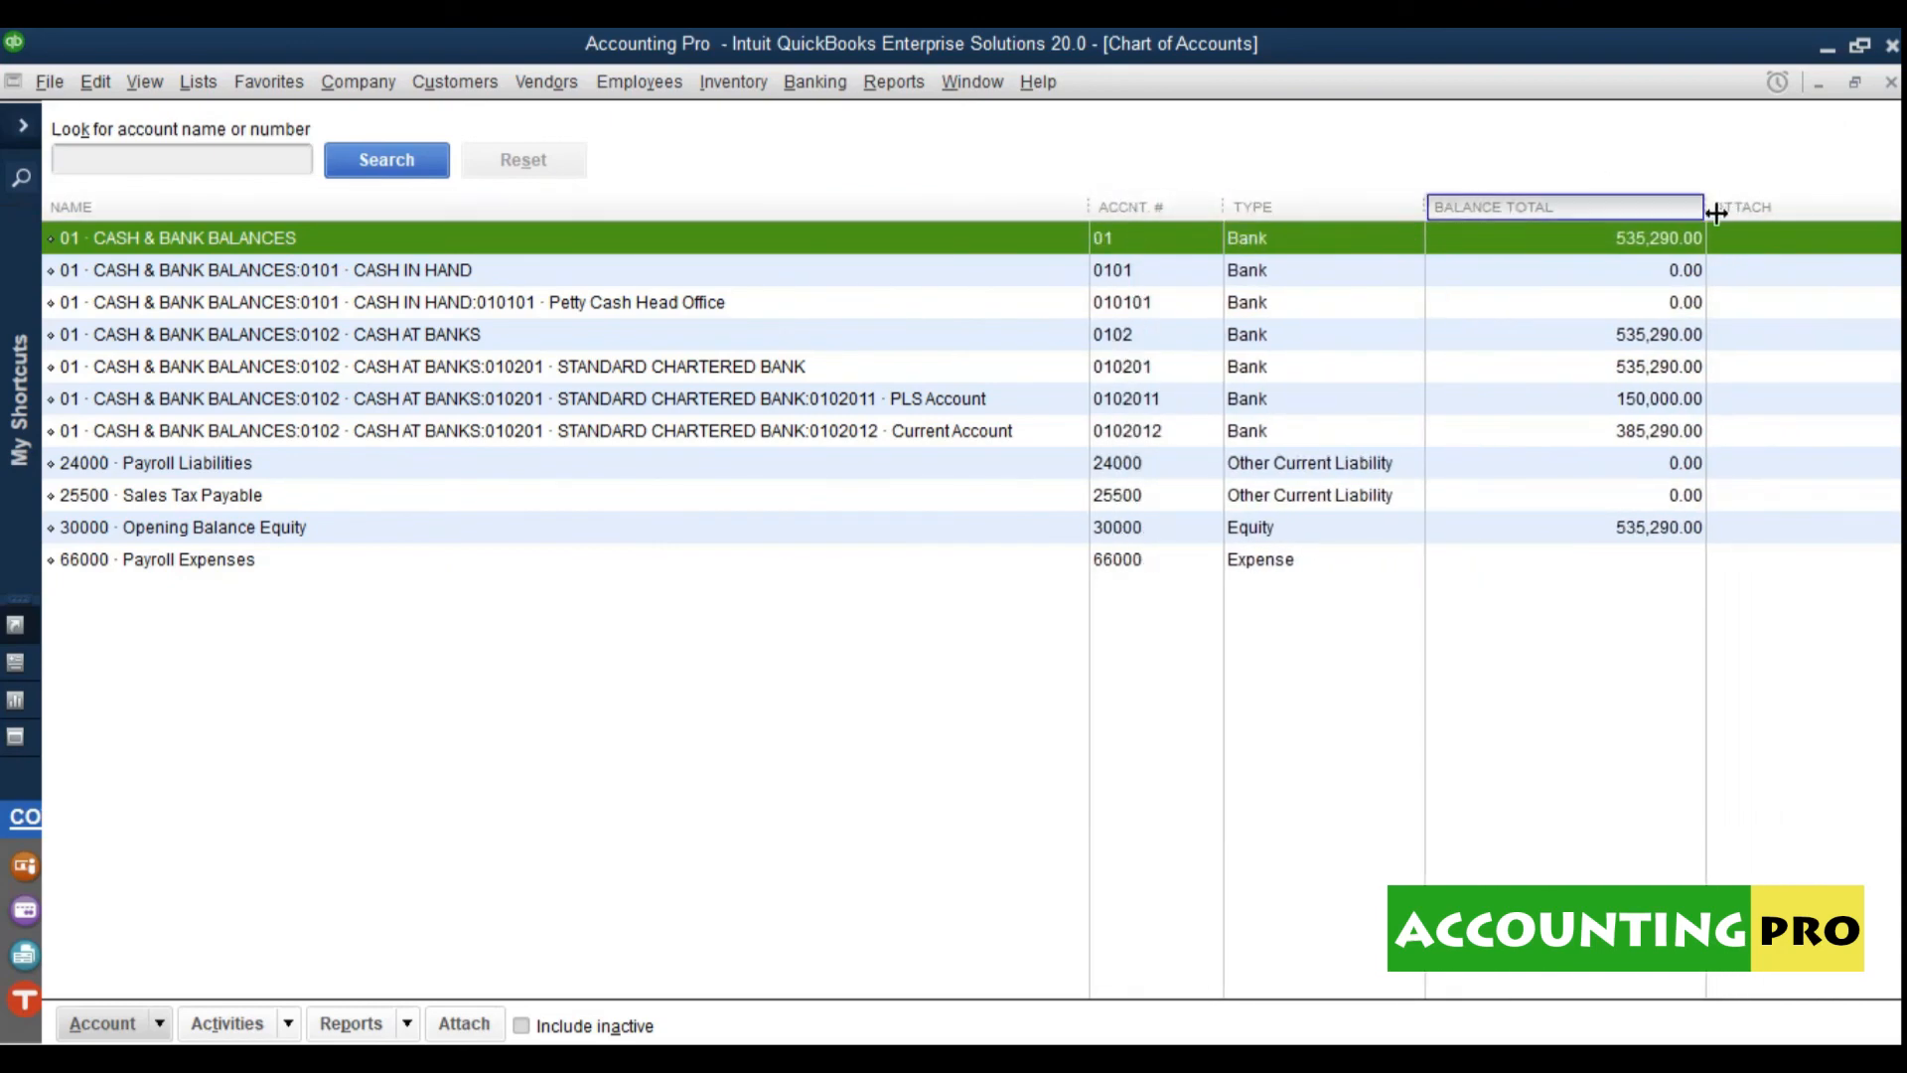
pyautogui.moveTo(1719, 212); pyautogui.dragTo(1635, 210)
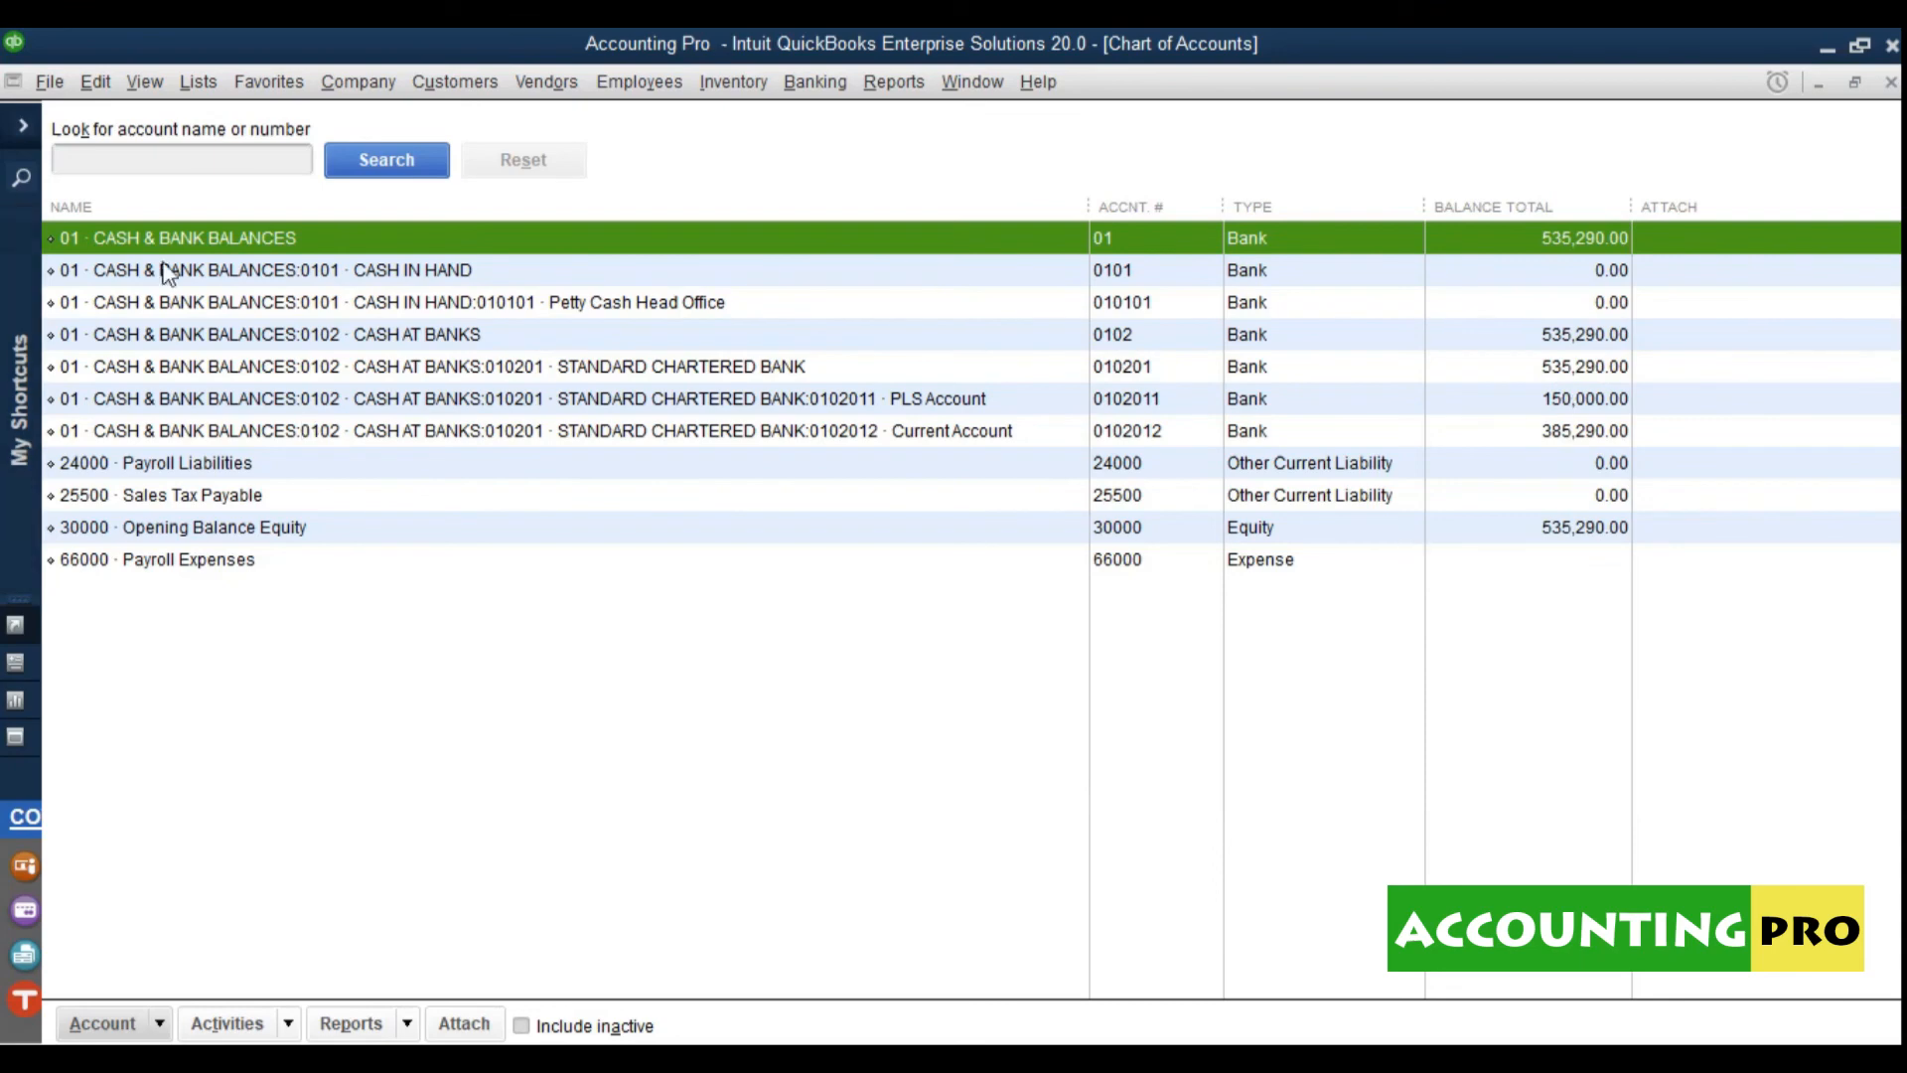
pyautogui.click(102, 1023)
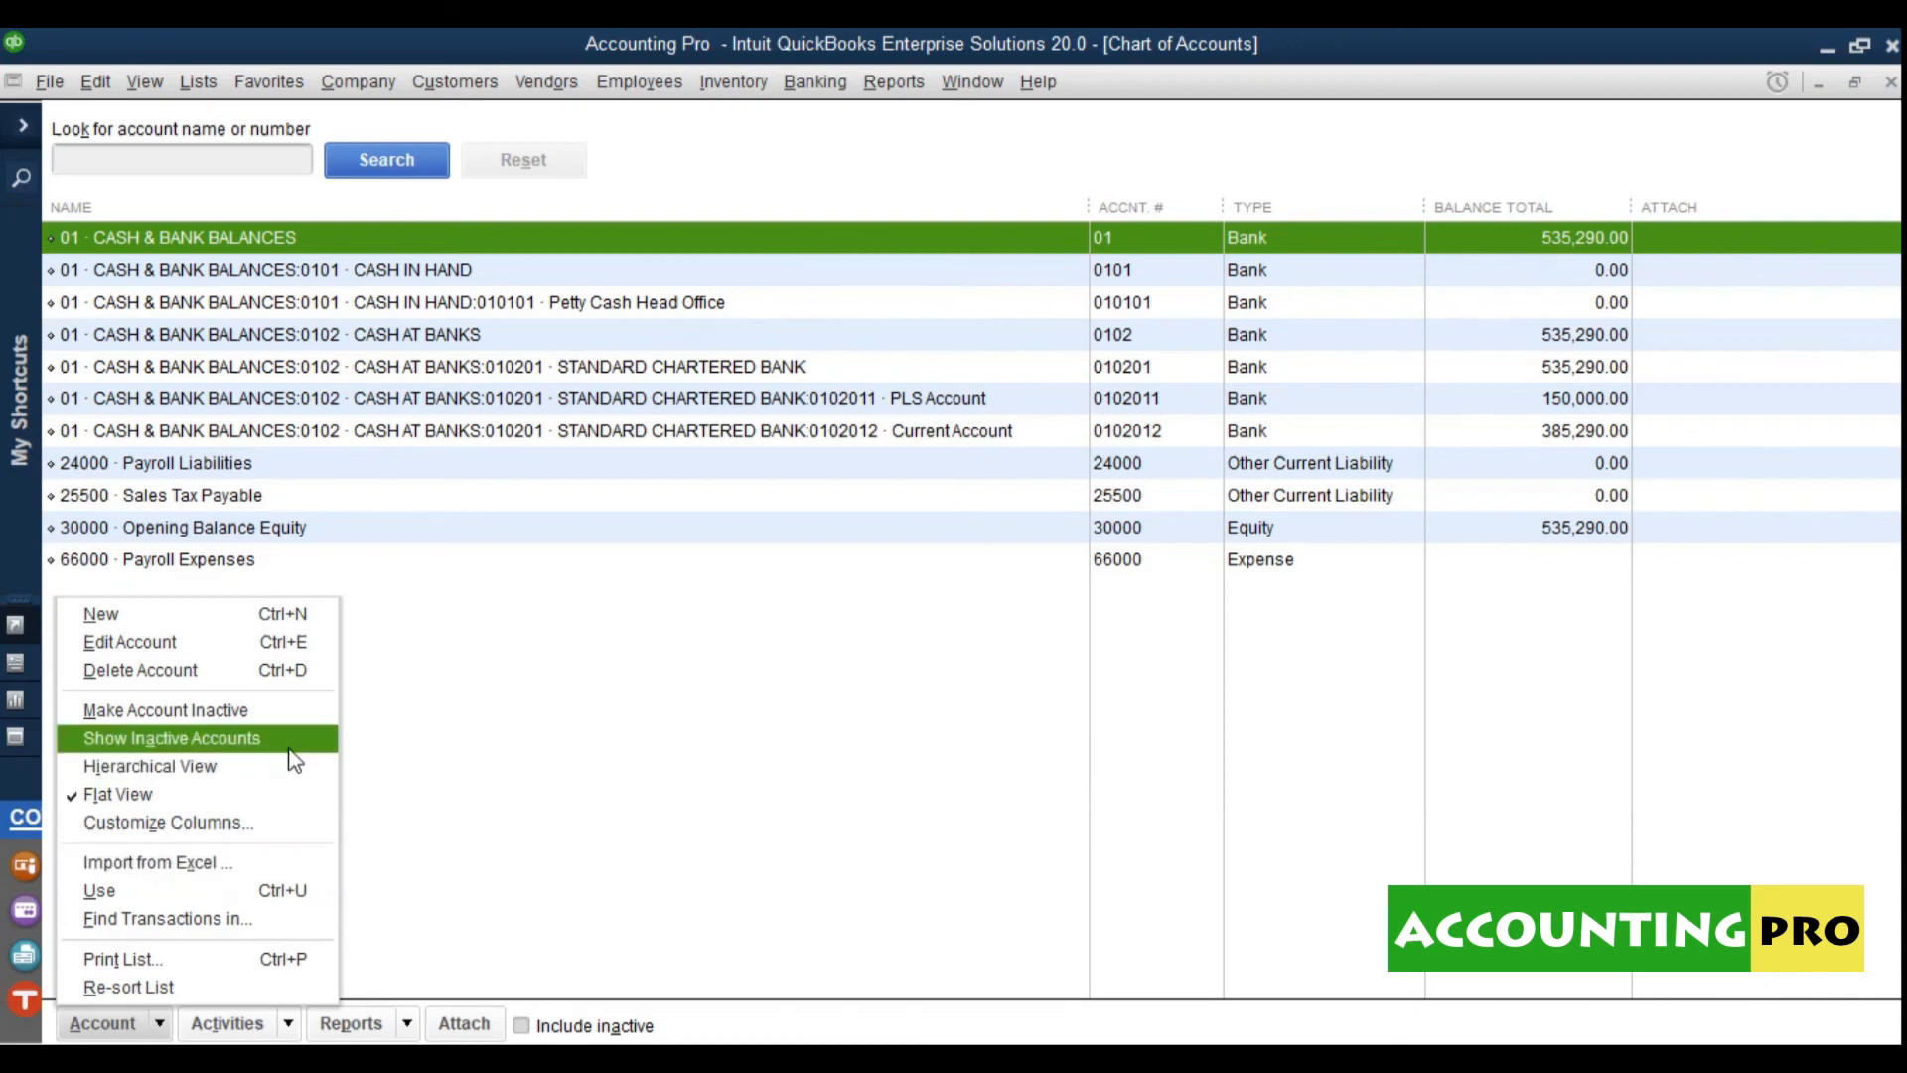
# Step: Close the Accounting Pro company file from the File menu
pyautogui.click(220, 874)
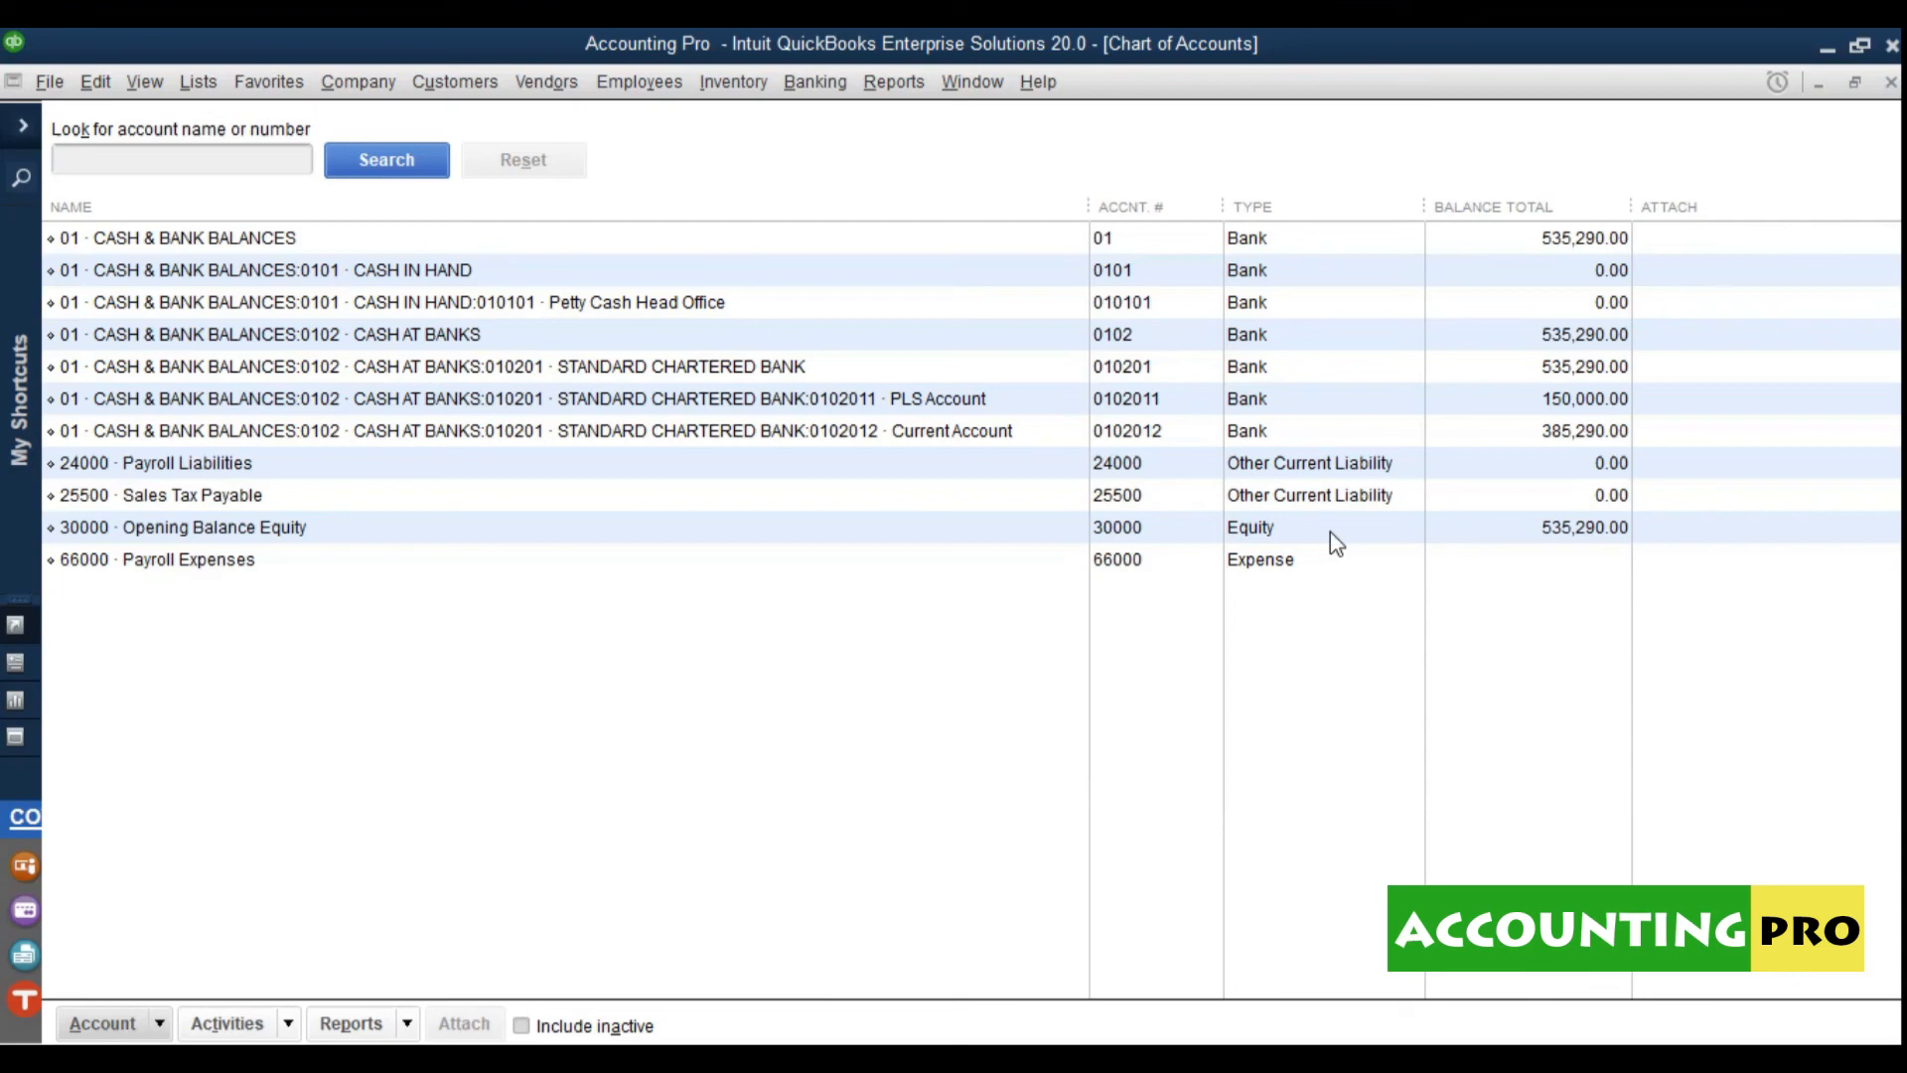
pyautogui.click(52, 83)
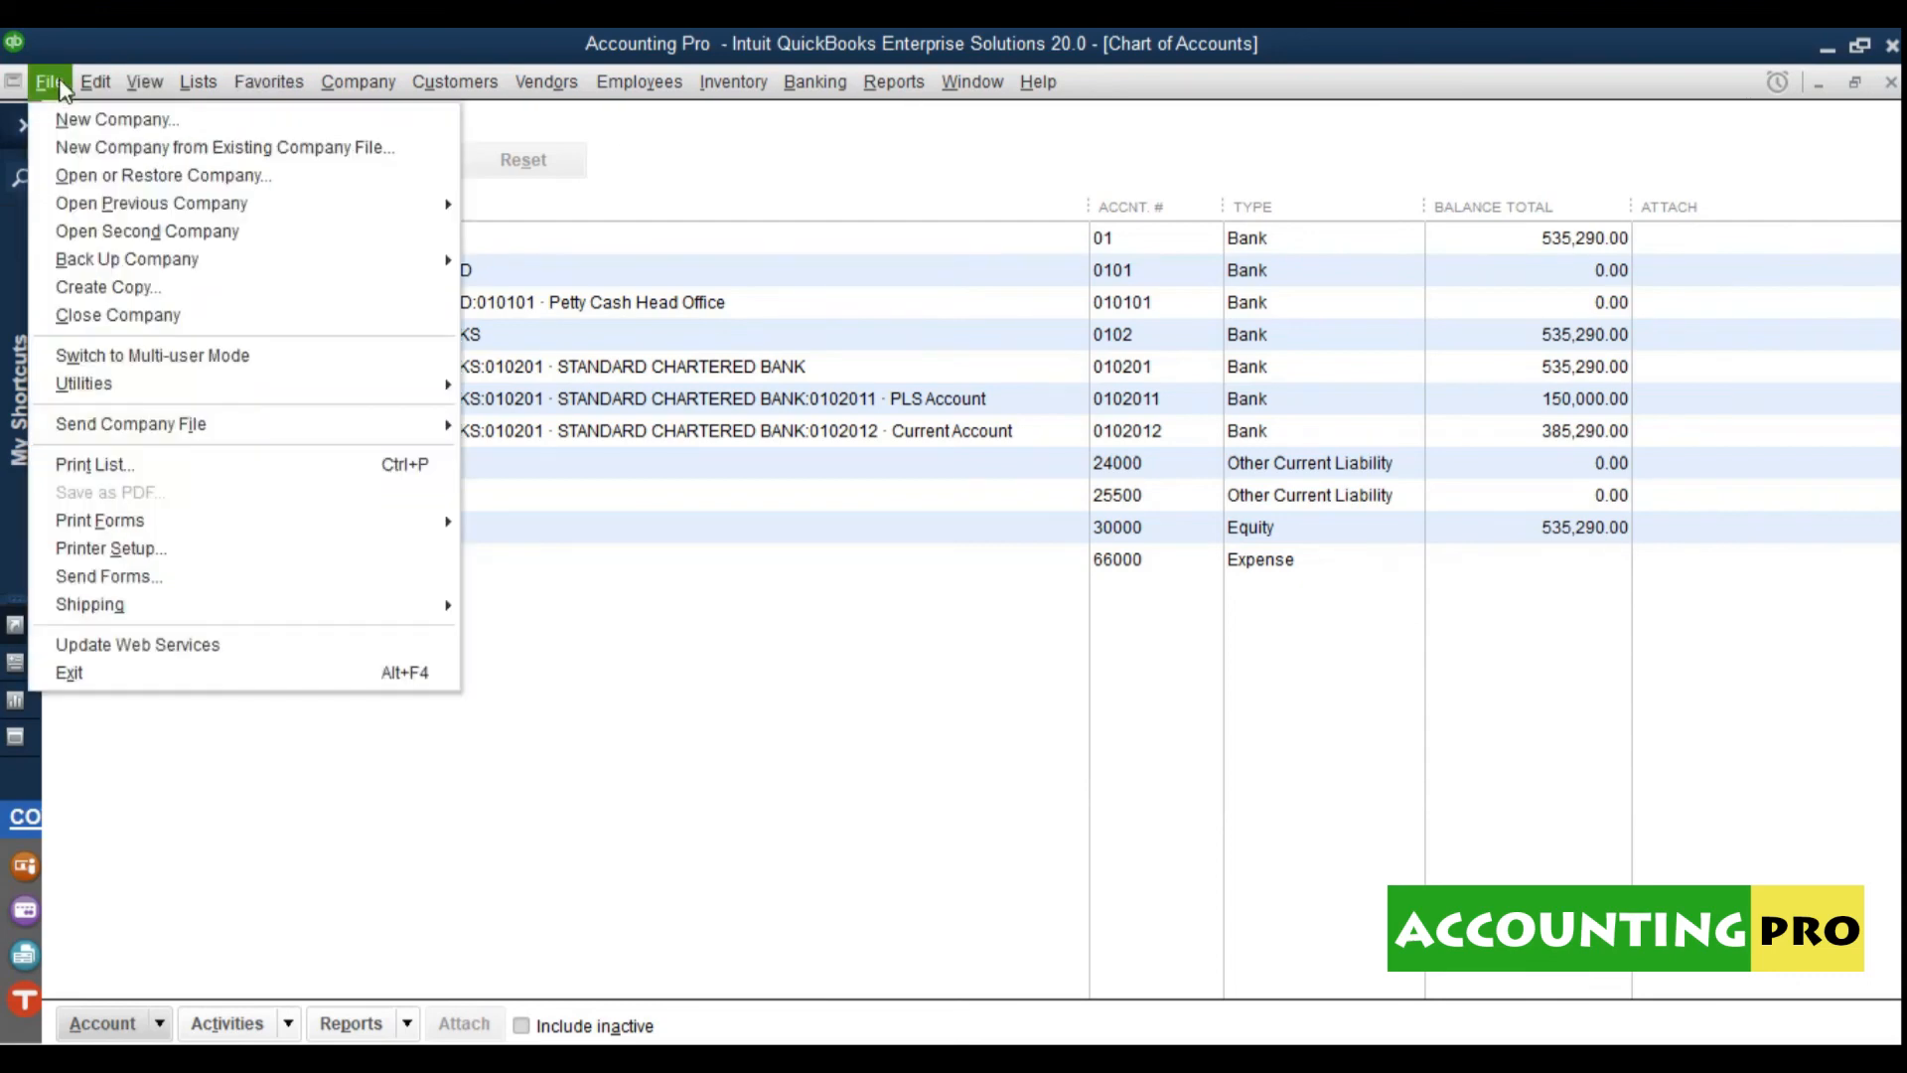
pyautogui.click(152, 325)
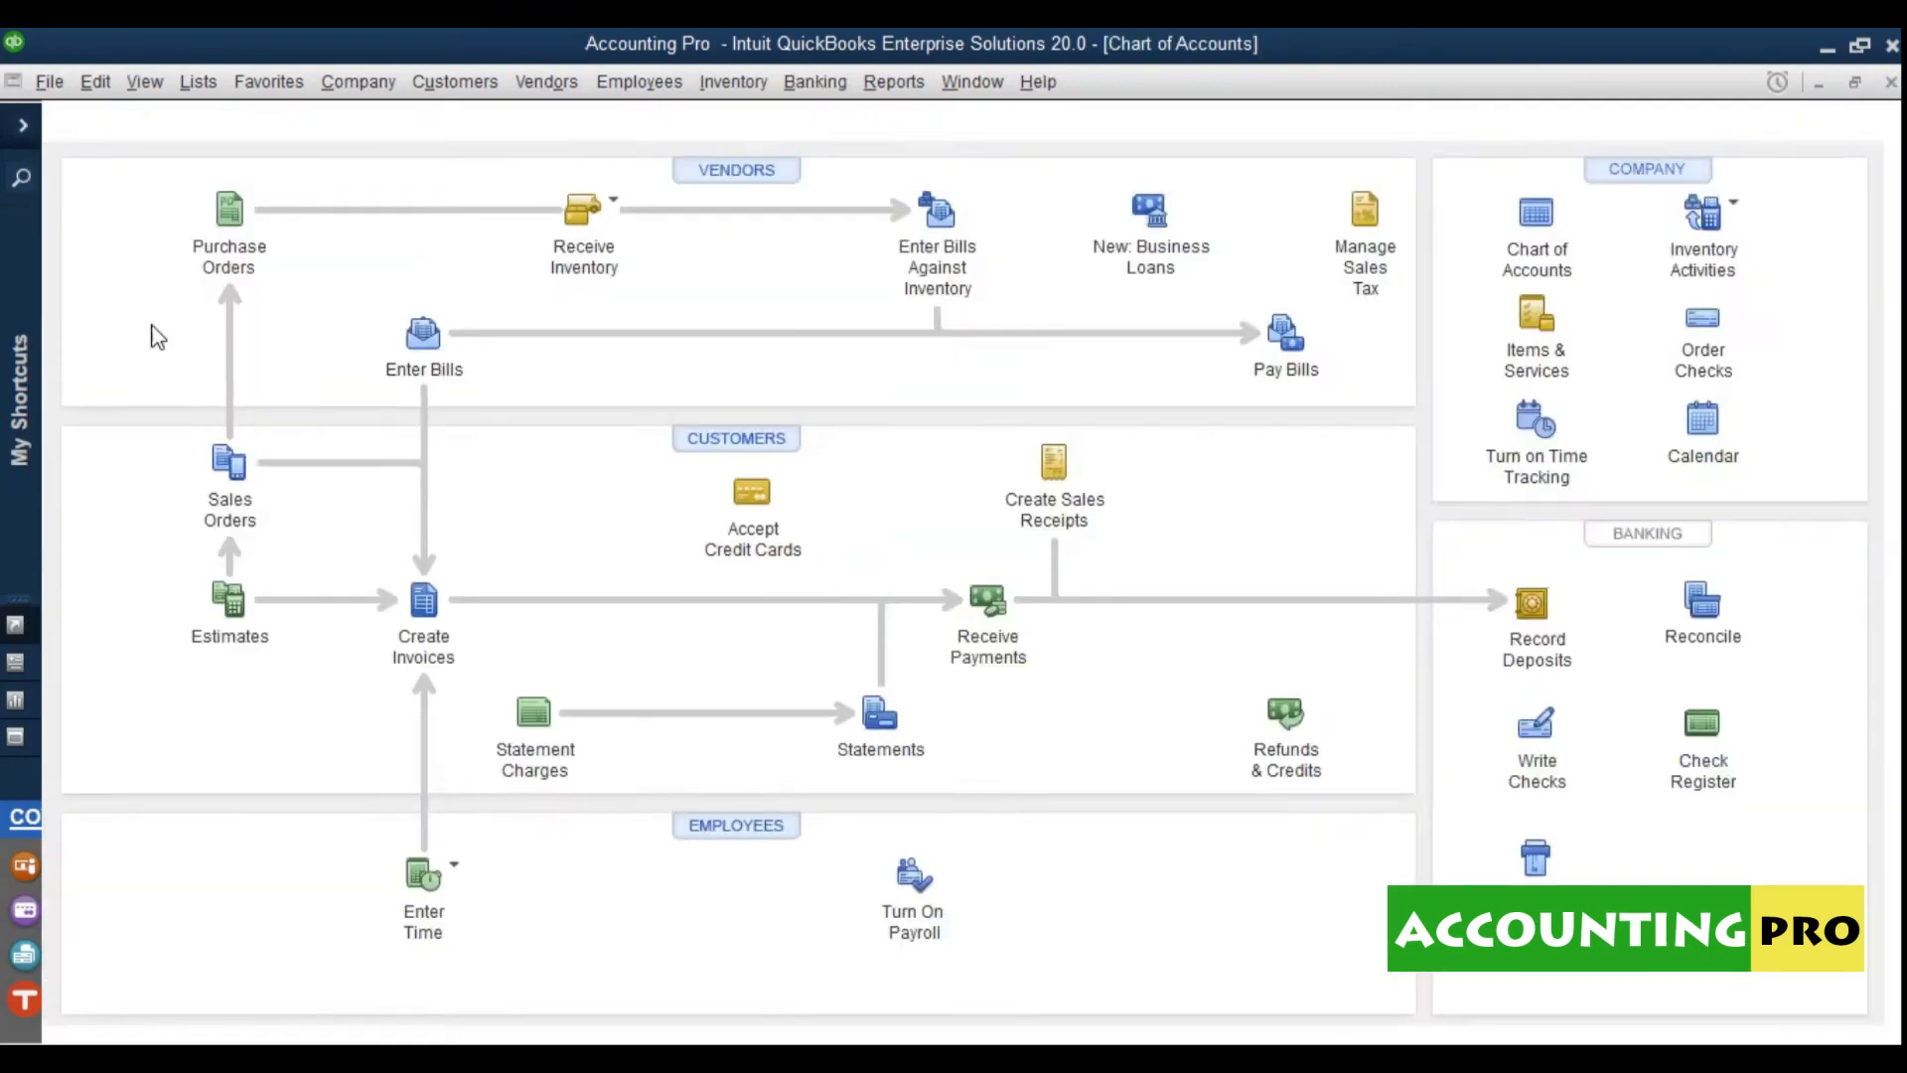